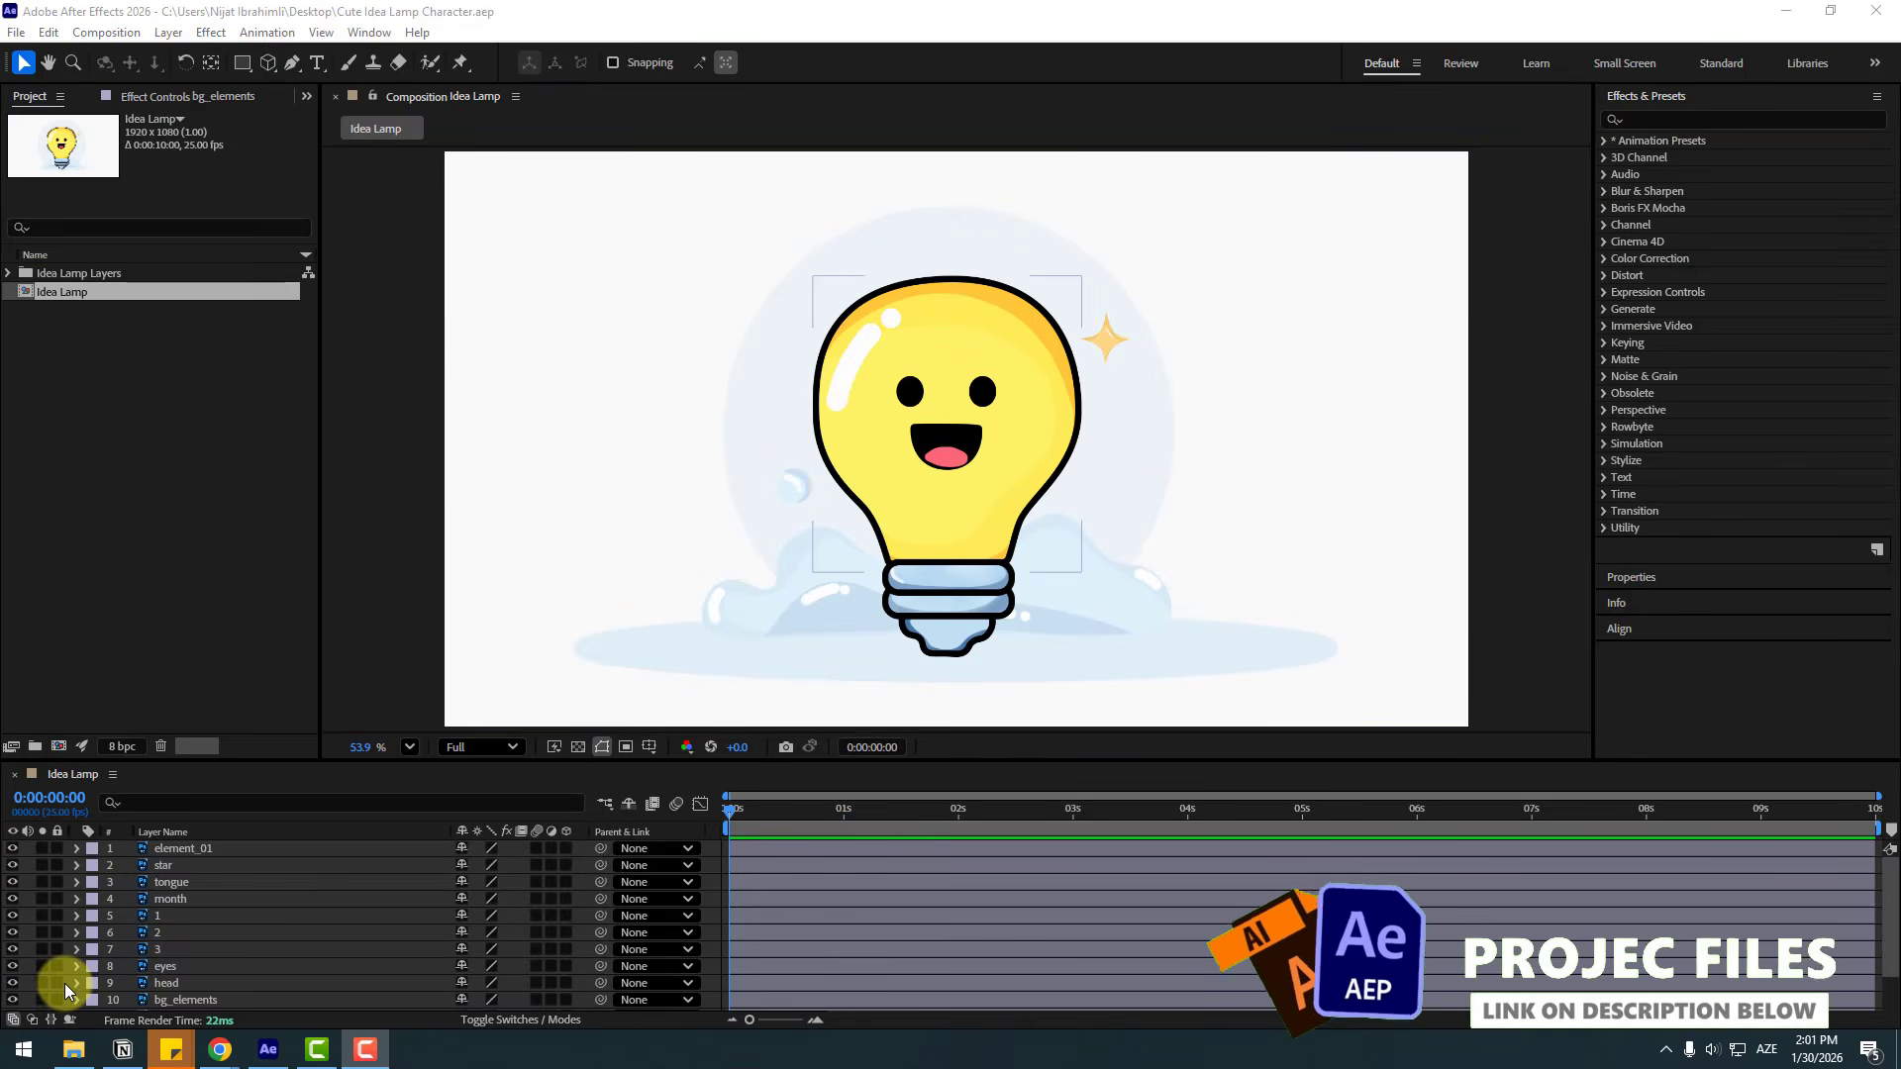
# Lock the four background layers: BG, bg_circle, ground and bg_elements.
pyautogui.scroll(-3, 63, 983)
pyautogui.click(92, 1001)
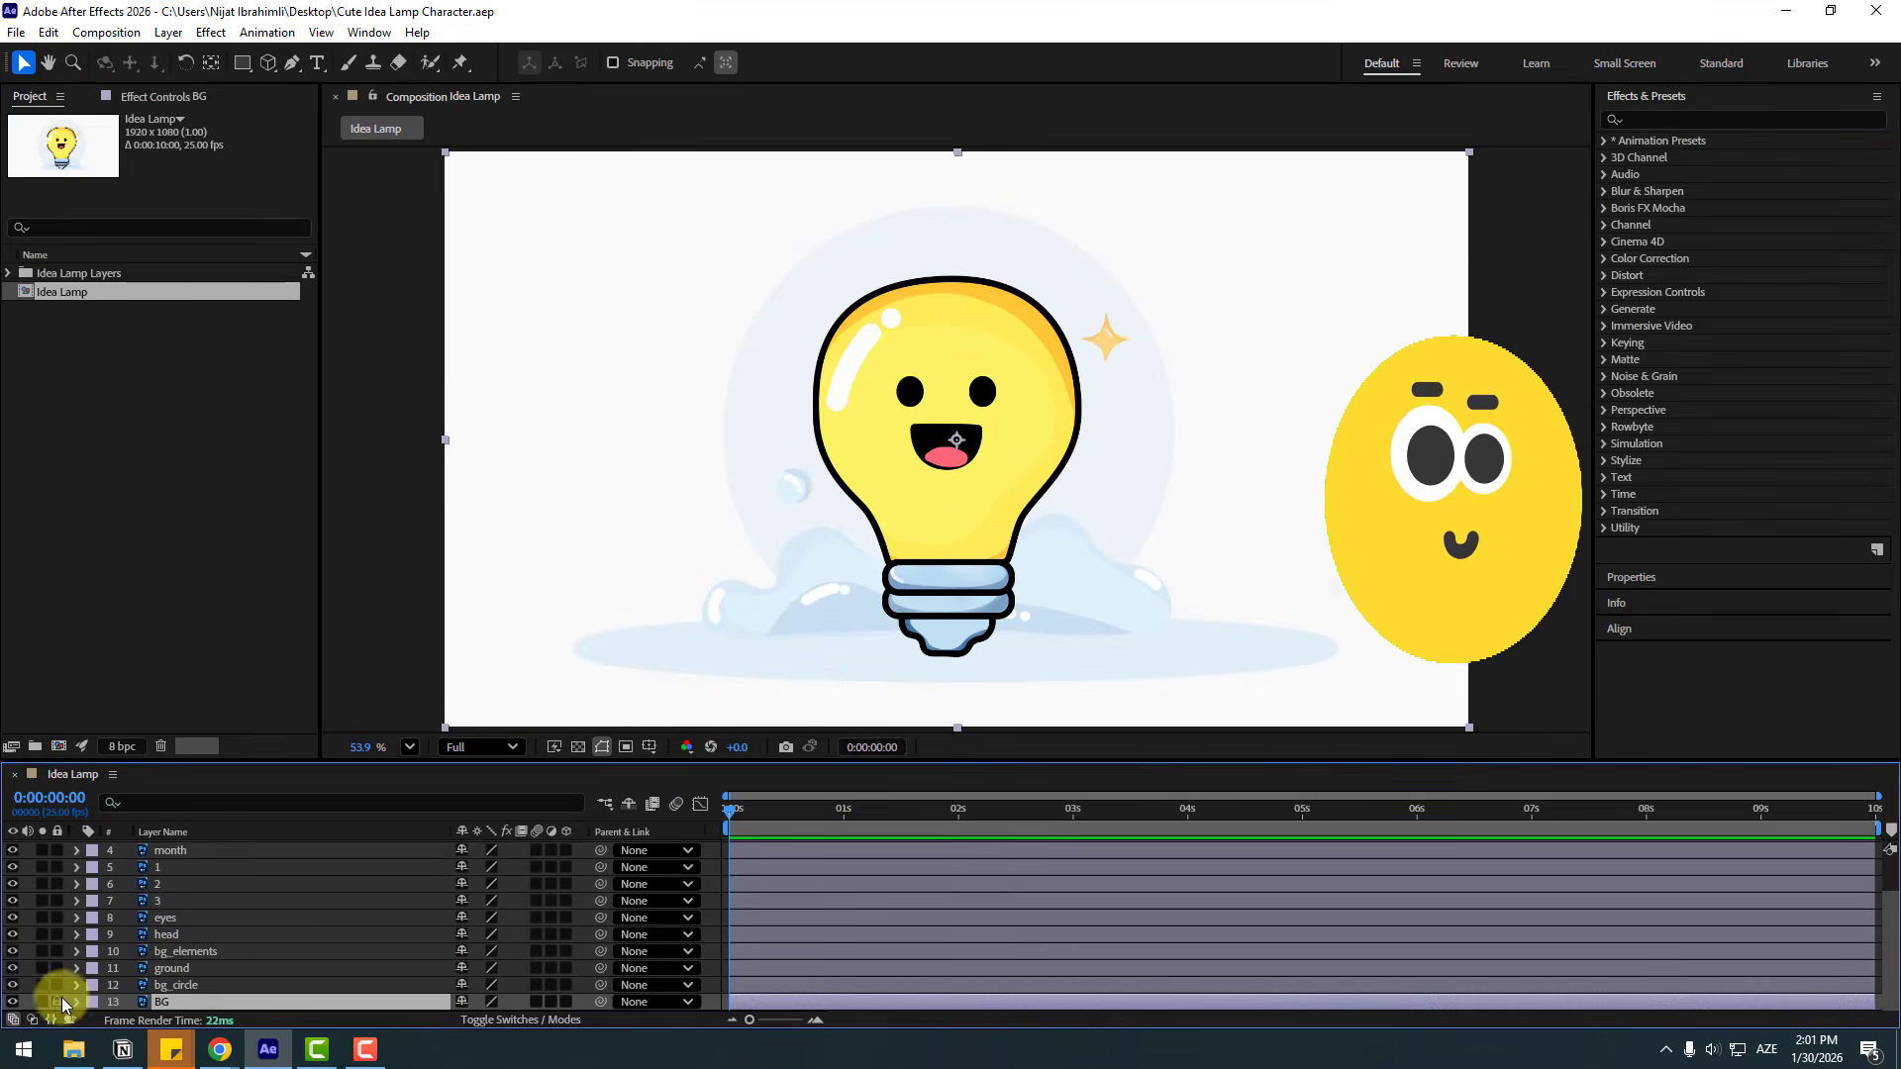
pyautogui.click(56, 1001)
pyautogui.click(178, 985)
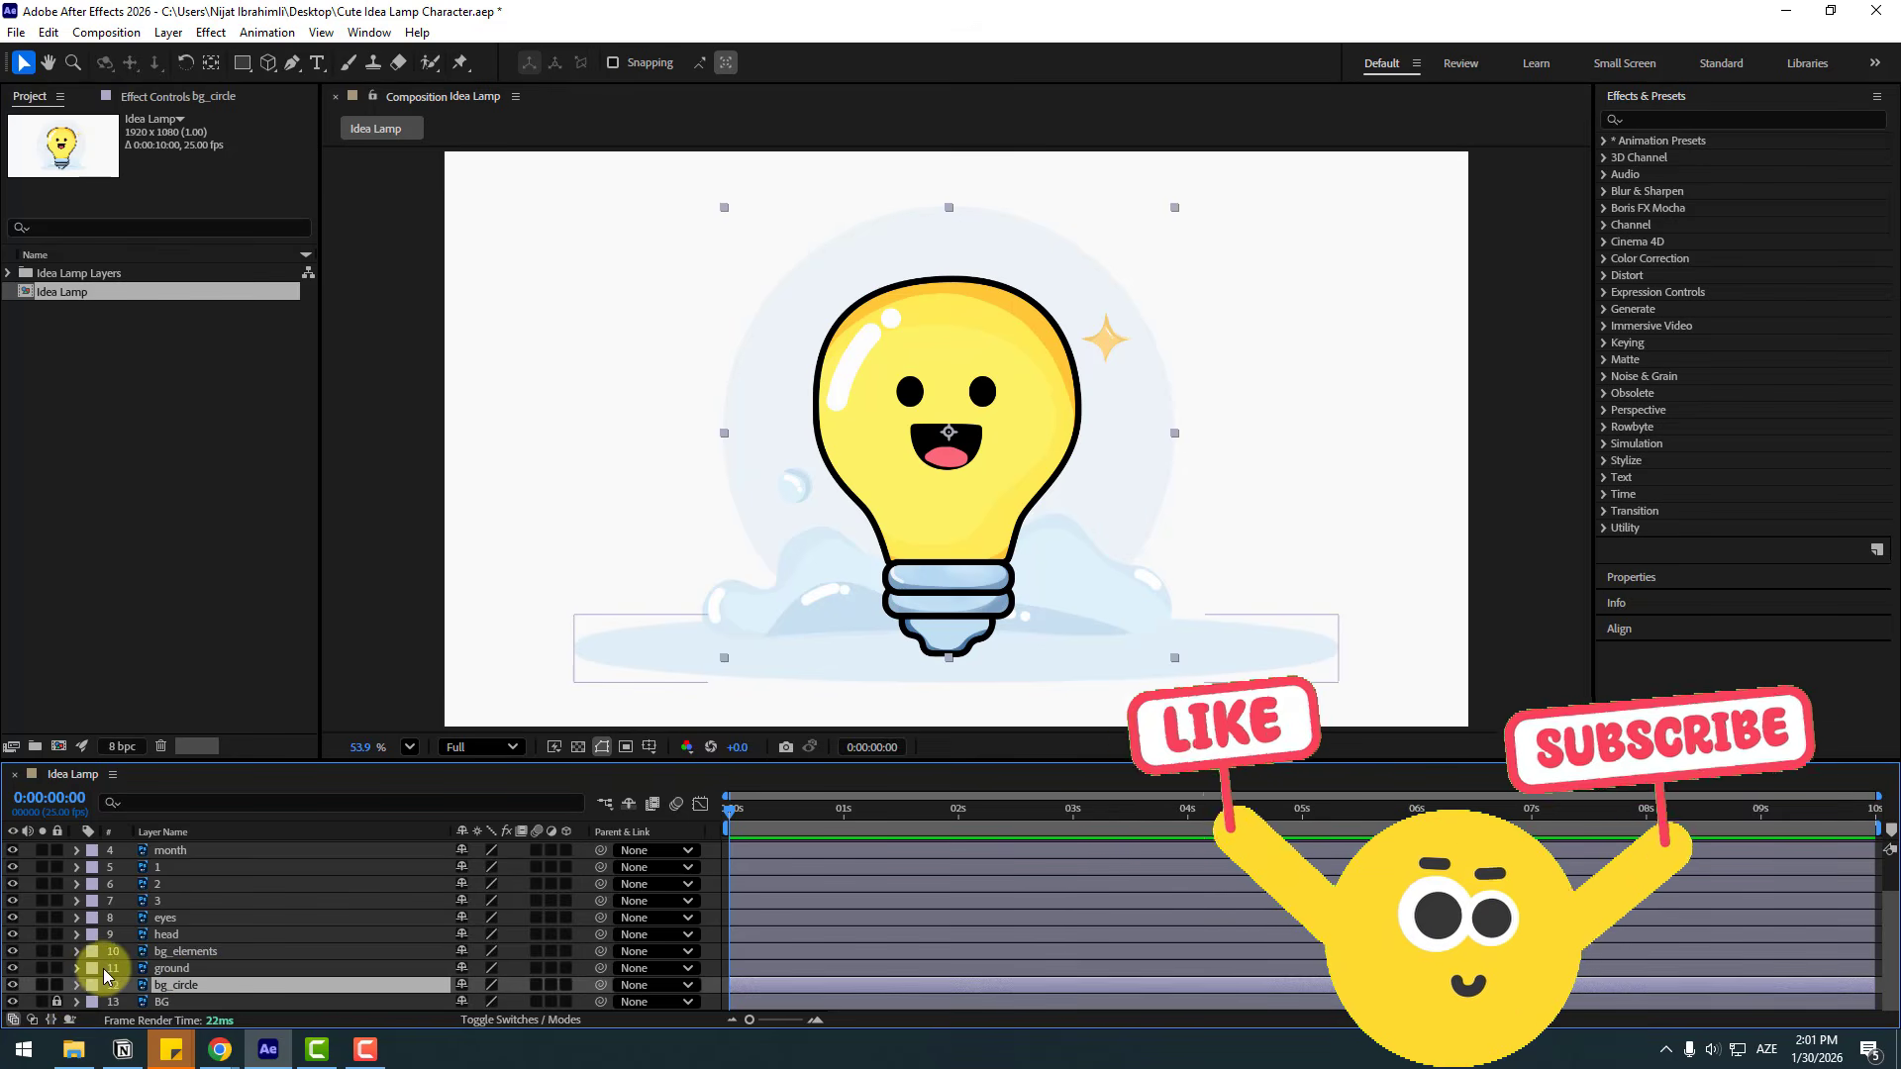
pyautogui.click(57, 984)
pyautogui.click(171, 969)
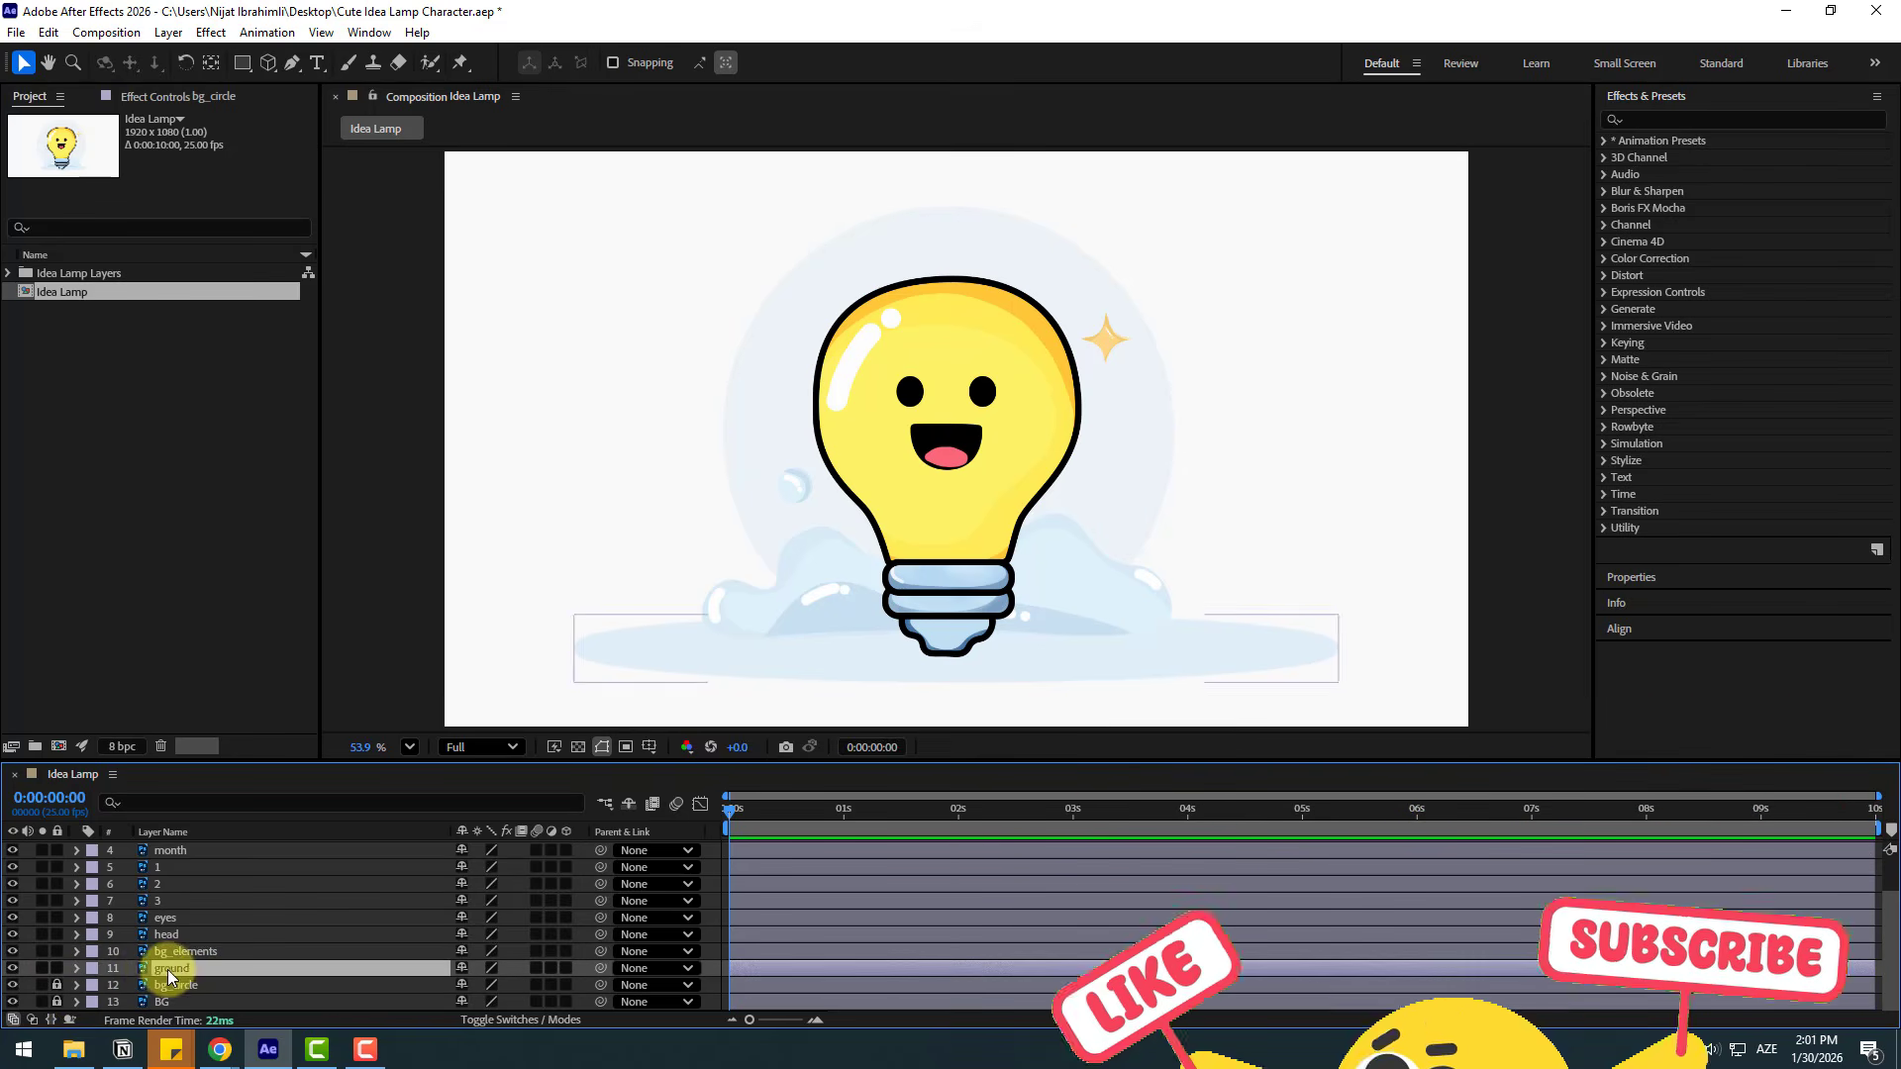
pyautogui.click(57, 967)
pyautogui.click(157, 953)
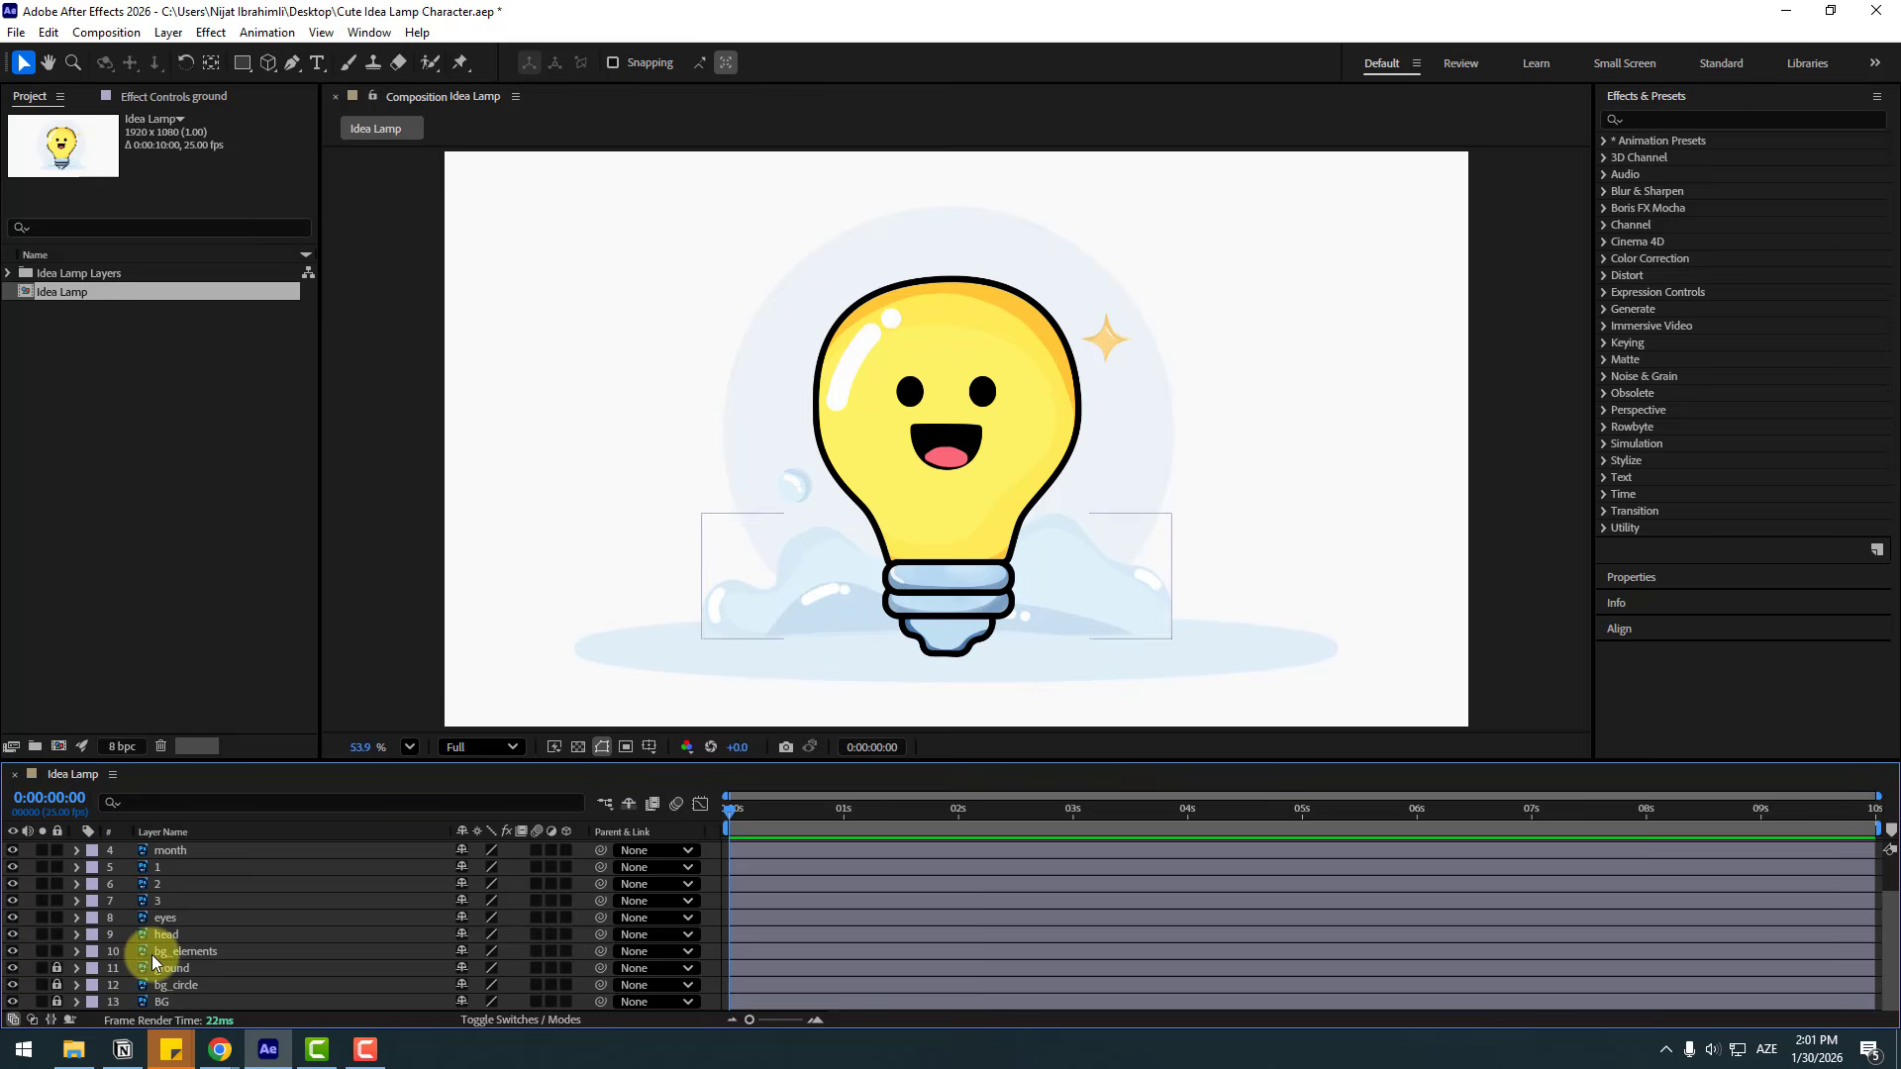
pyautogui.click(56, 952)
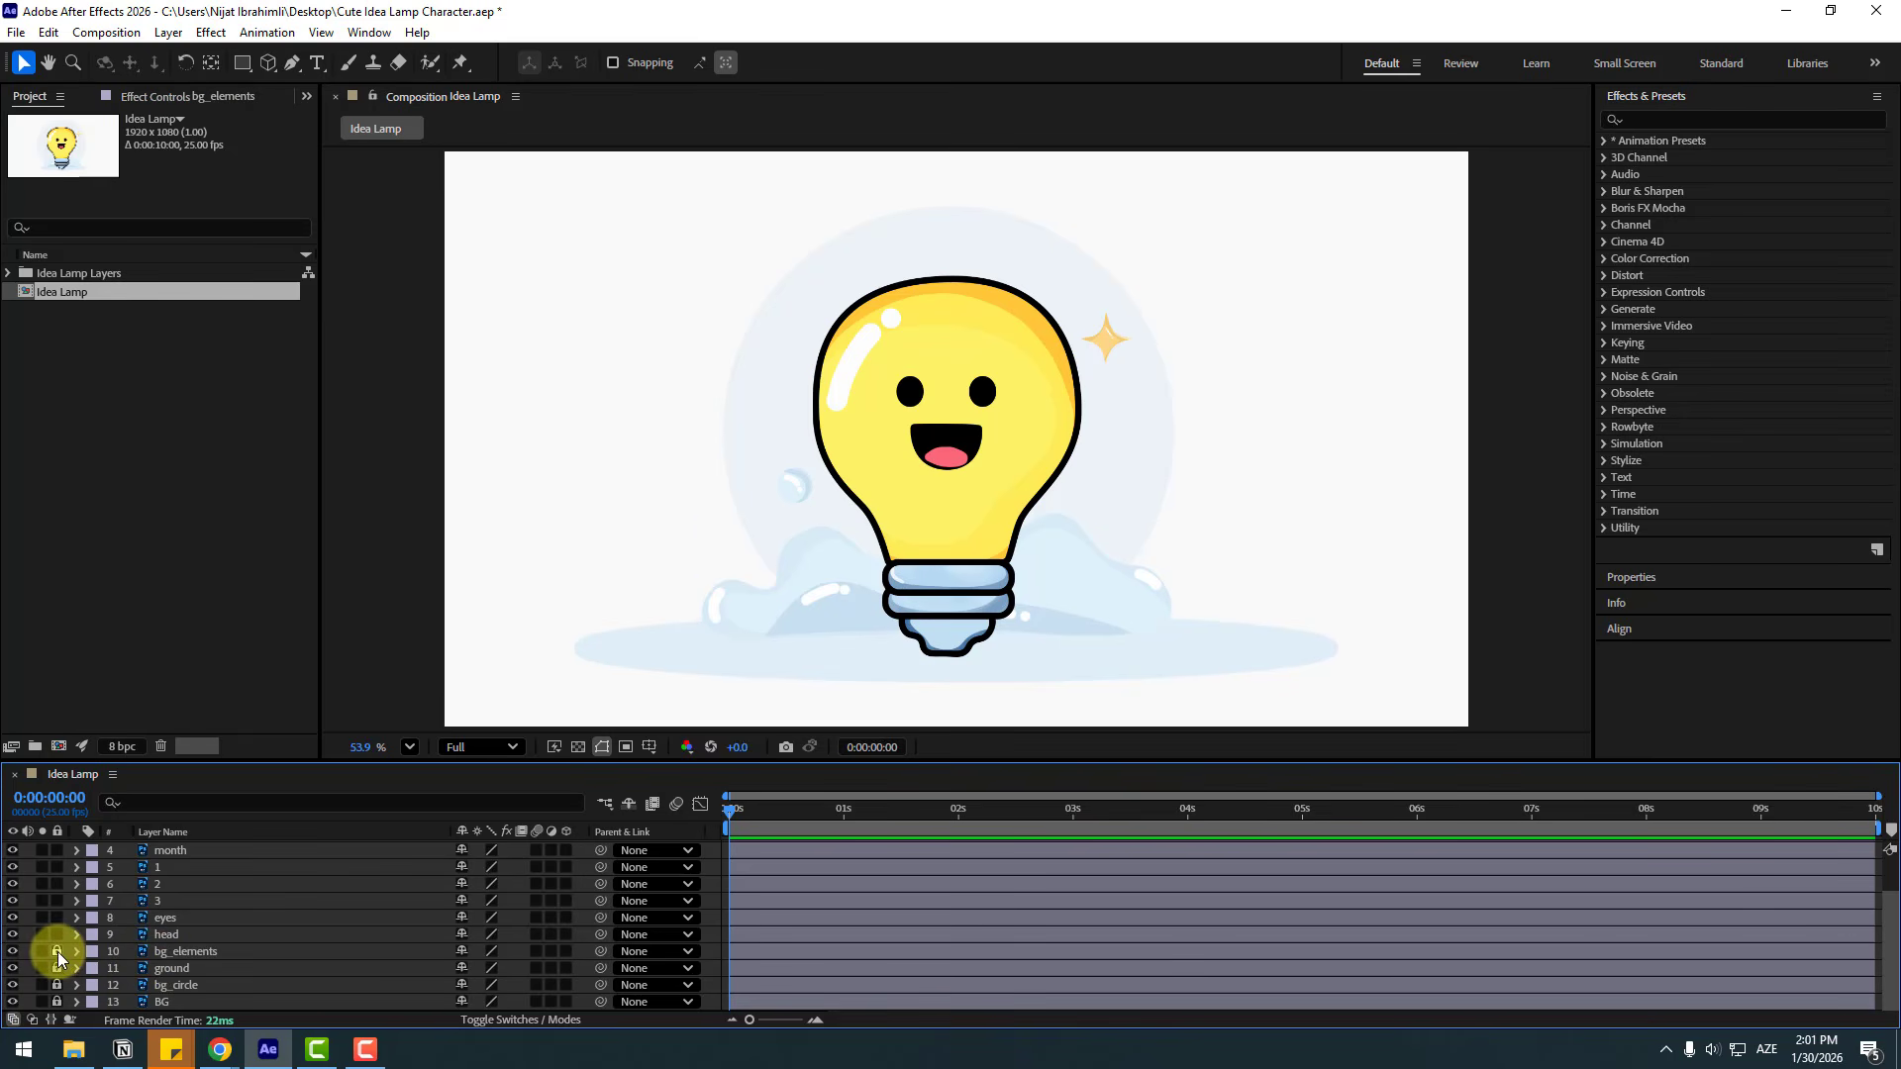
pyautogui.scroll(3, 56, 957)
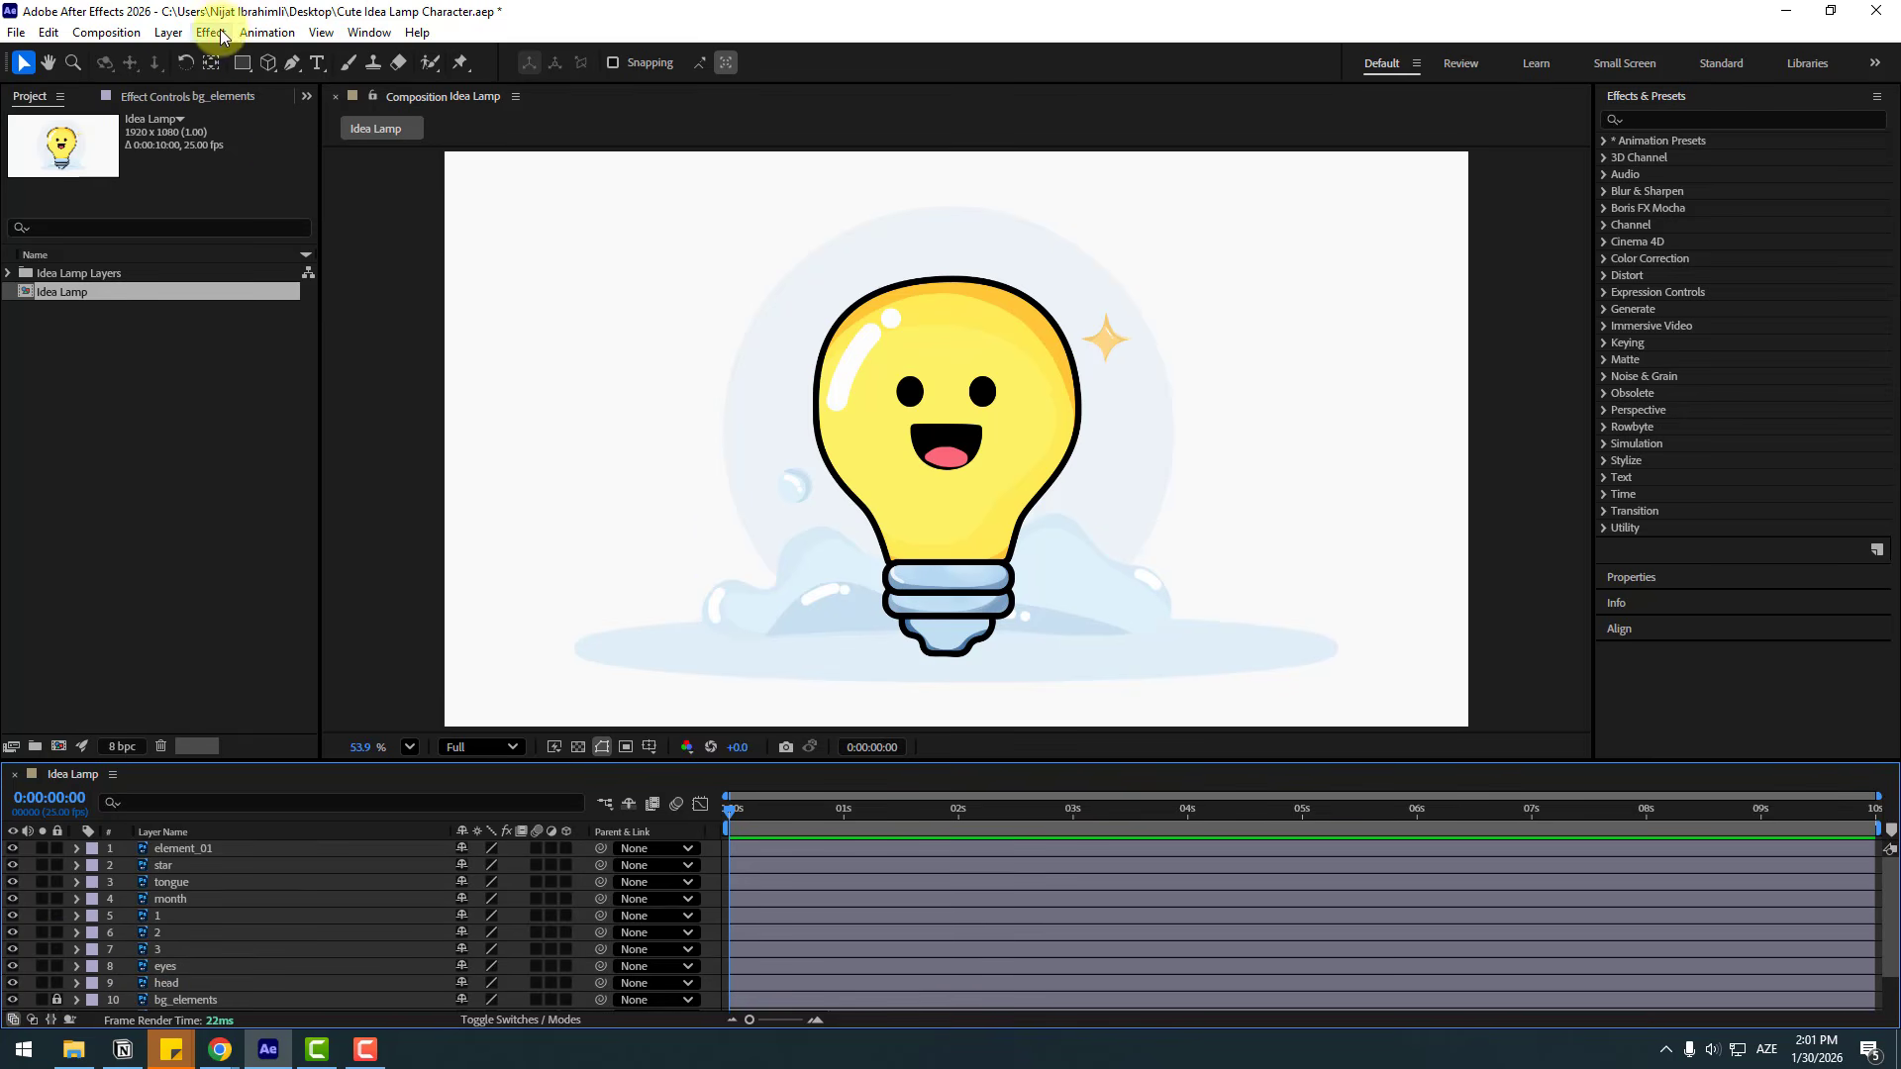
# Add a null object, centre its anchor point, and place it on the bulb just below the mouth.
pyautogui.click(171, 35)
pyautogui.moveTo(198, 55)
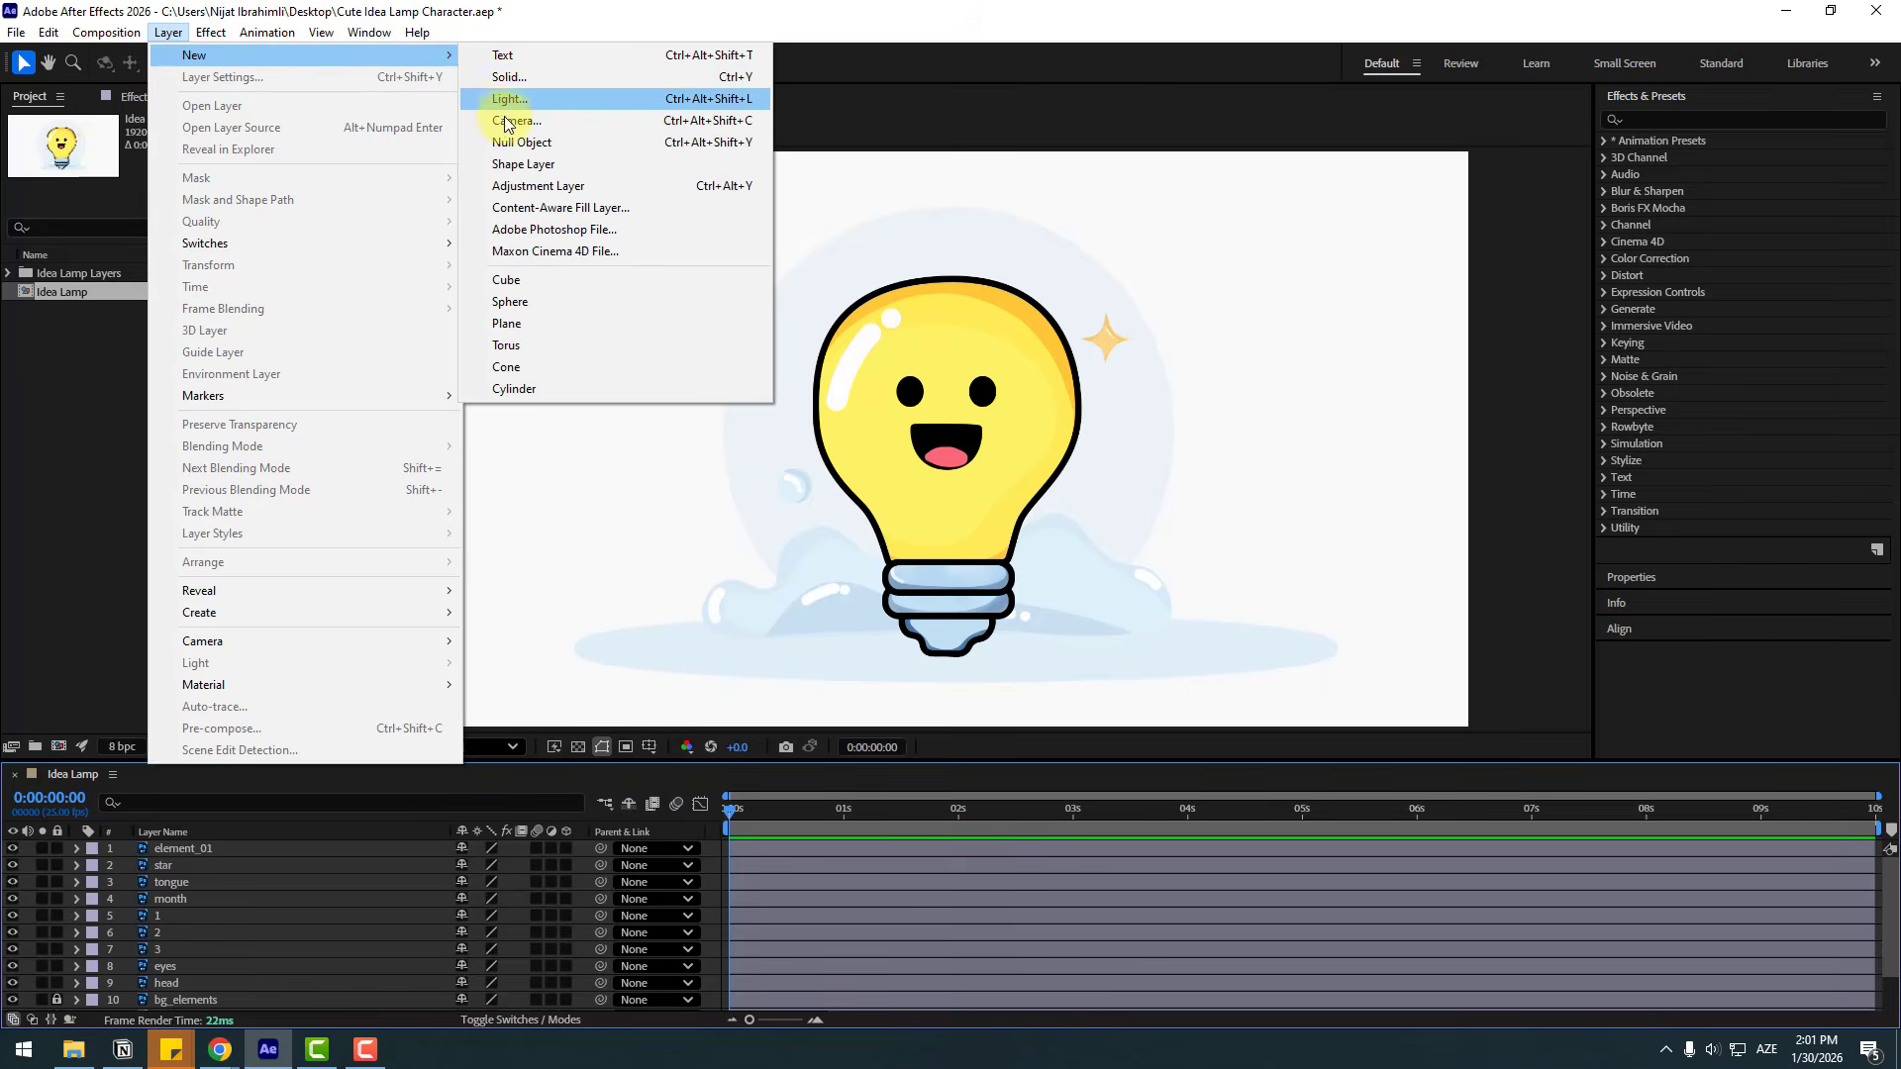
pyautogui.click(504, 144)
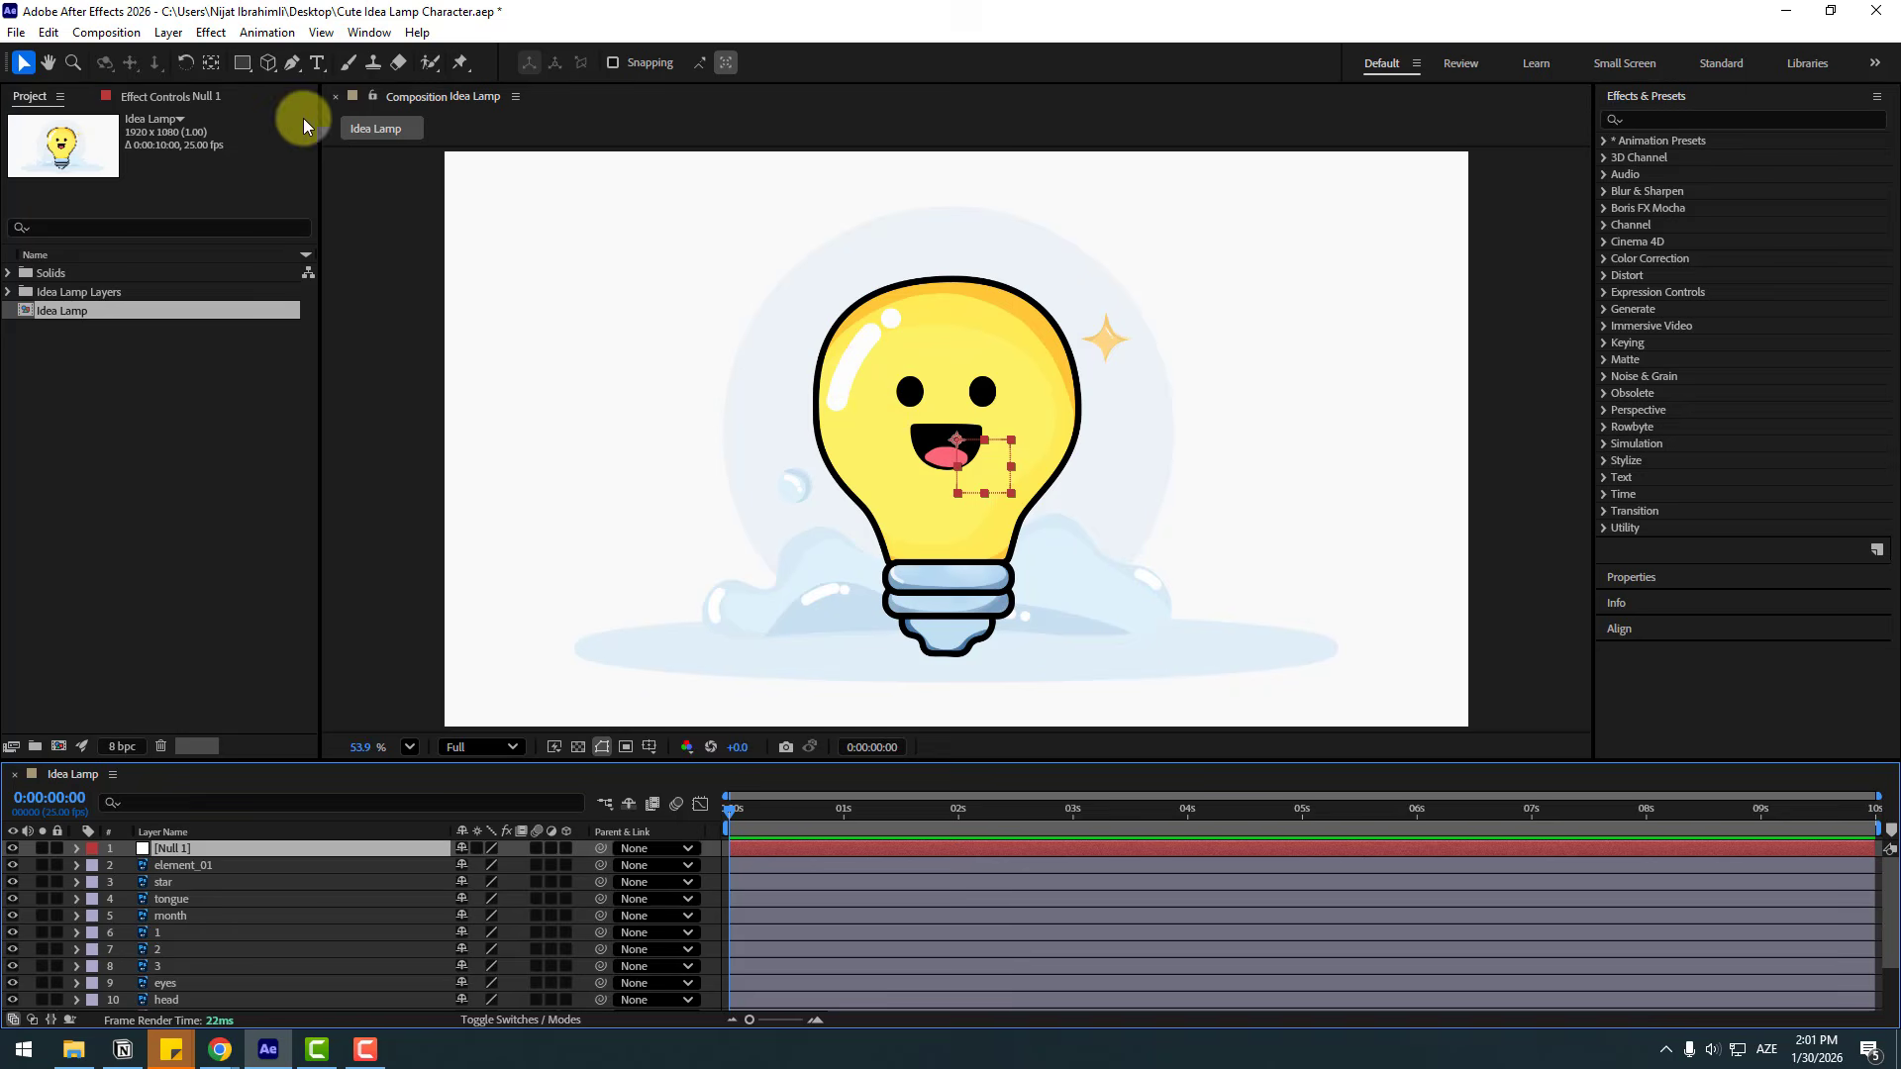
pyautogui.doubleClick(211, 64)
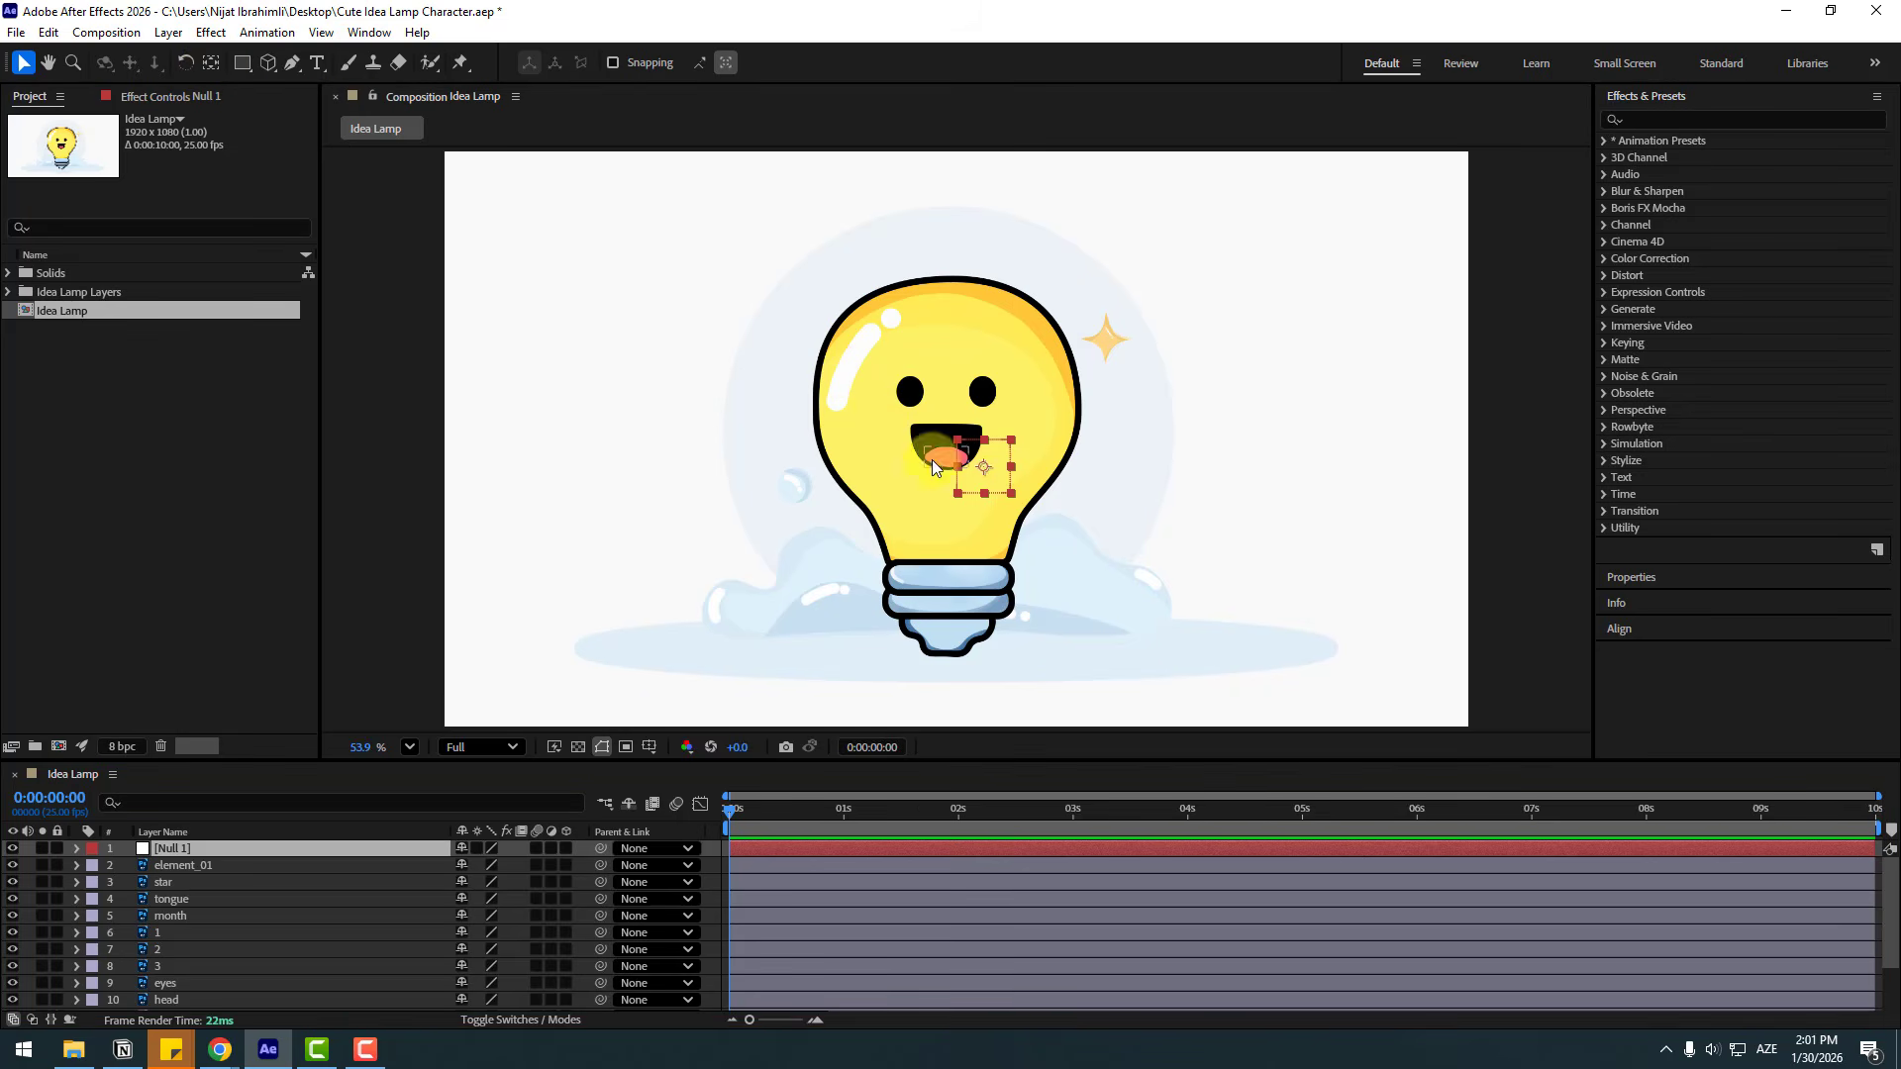
pyautogui.moveTo(987, 483); pyautogui.dragTo(956, 498)
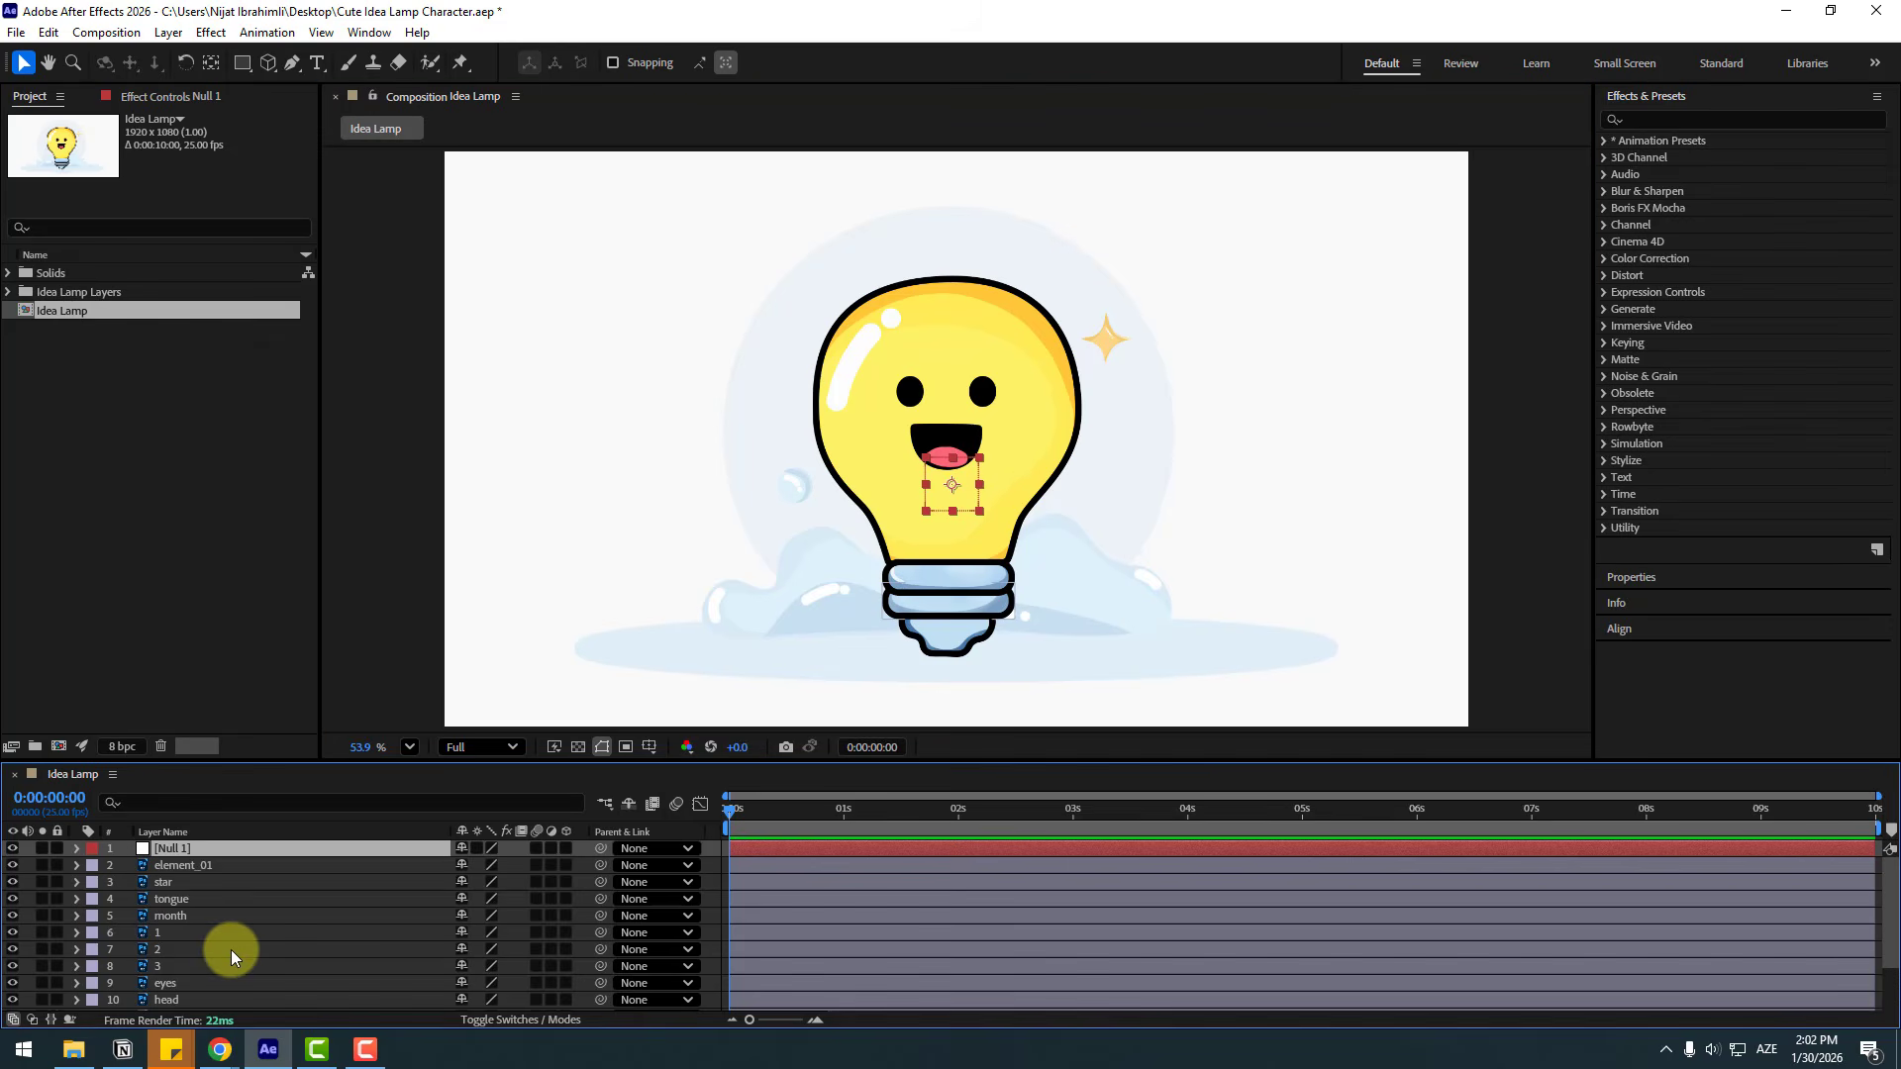
# Parent the head layer to the Null 1 layer.
pyautogui.scroll(-1, 234, 954)
pyautogui.click(183, 959)
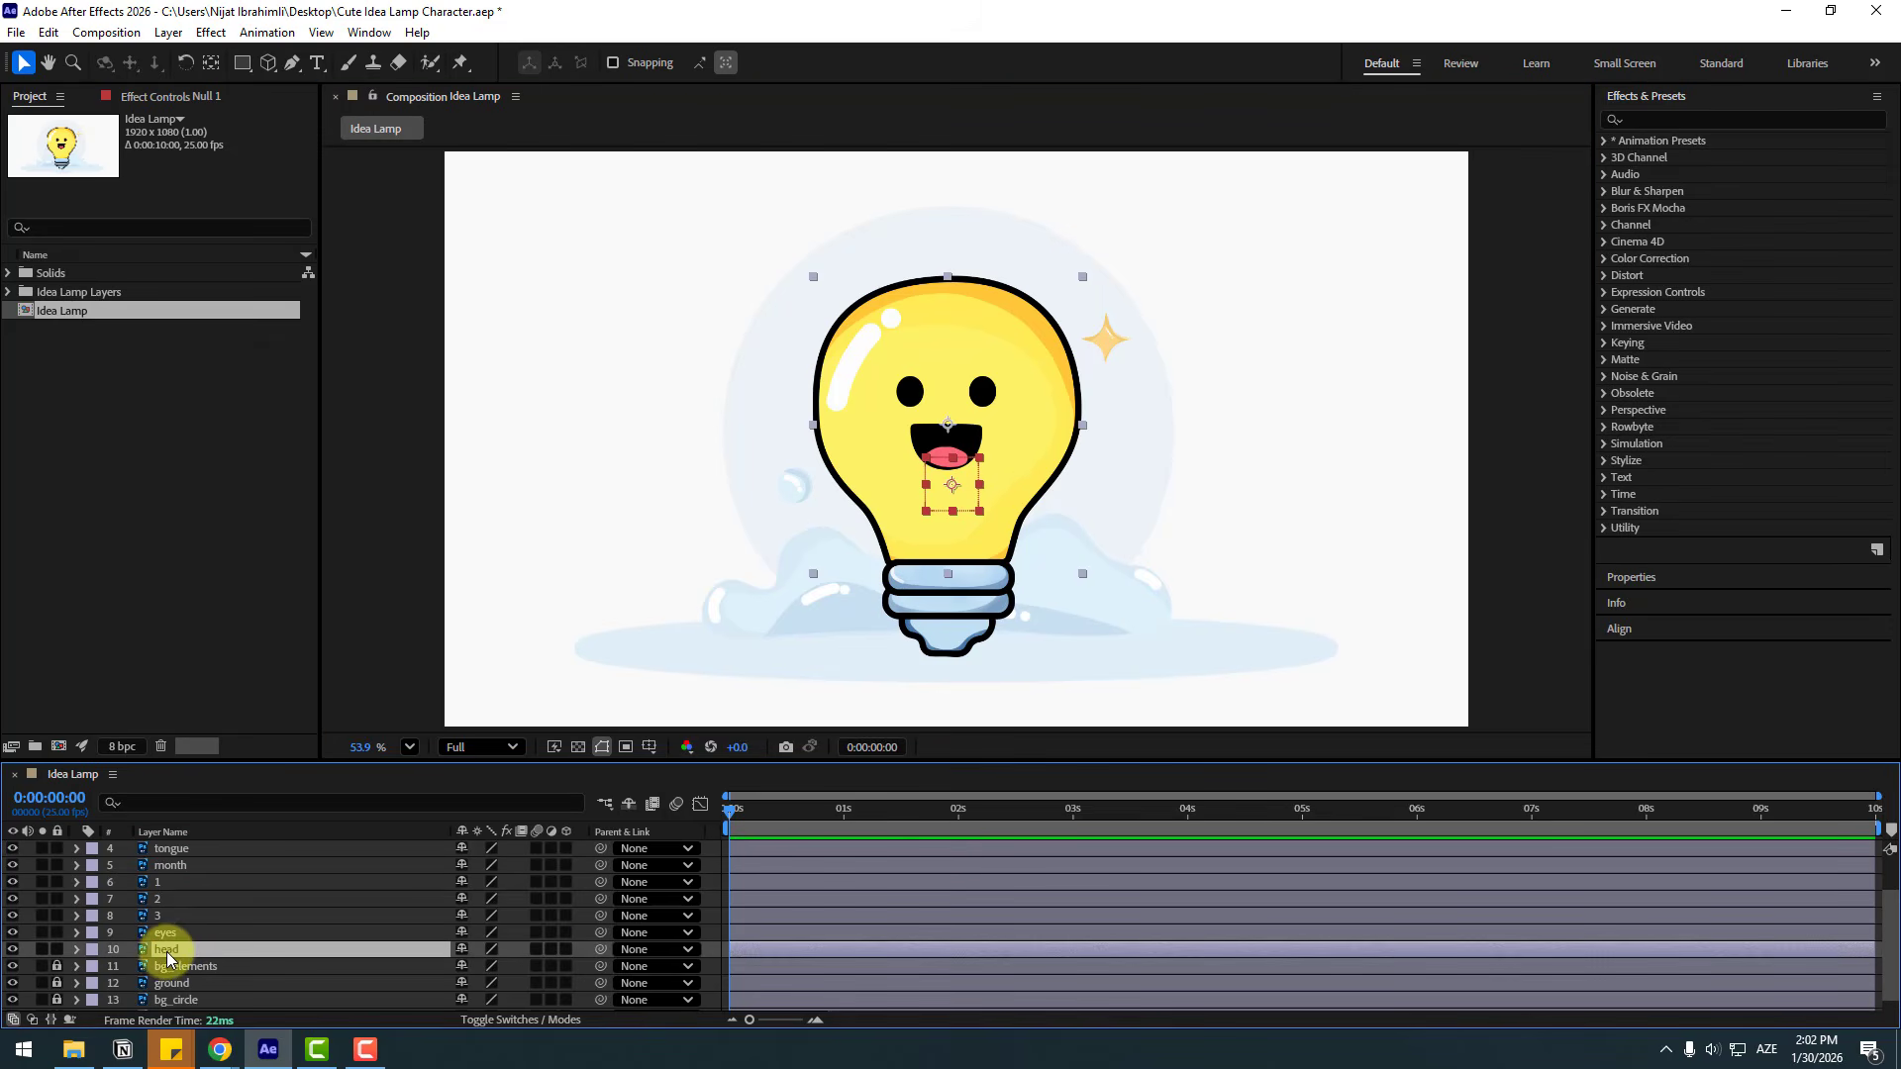
pyautogui.moveTo(599, 949); pyautogui.dragTo(188, 848)
# Parent the eyes, month and tongue layers to the head layer, and test the rig by briefly moving Null 1.
pyautogui.click(166, 985)
pyautogui.scroll(-1, 234, 959)
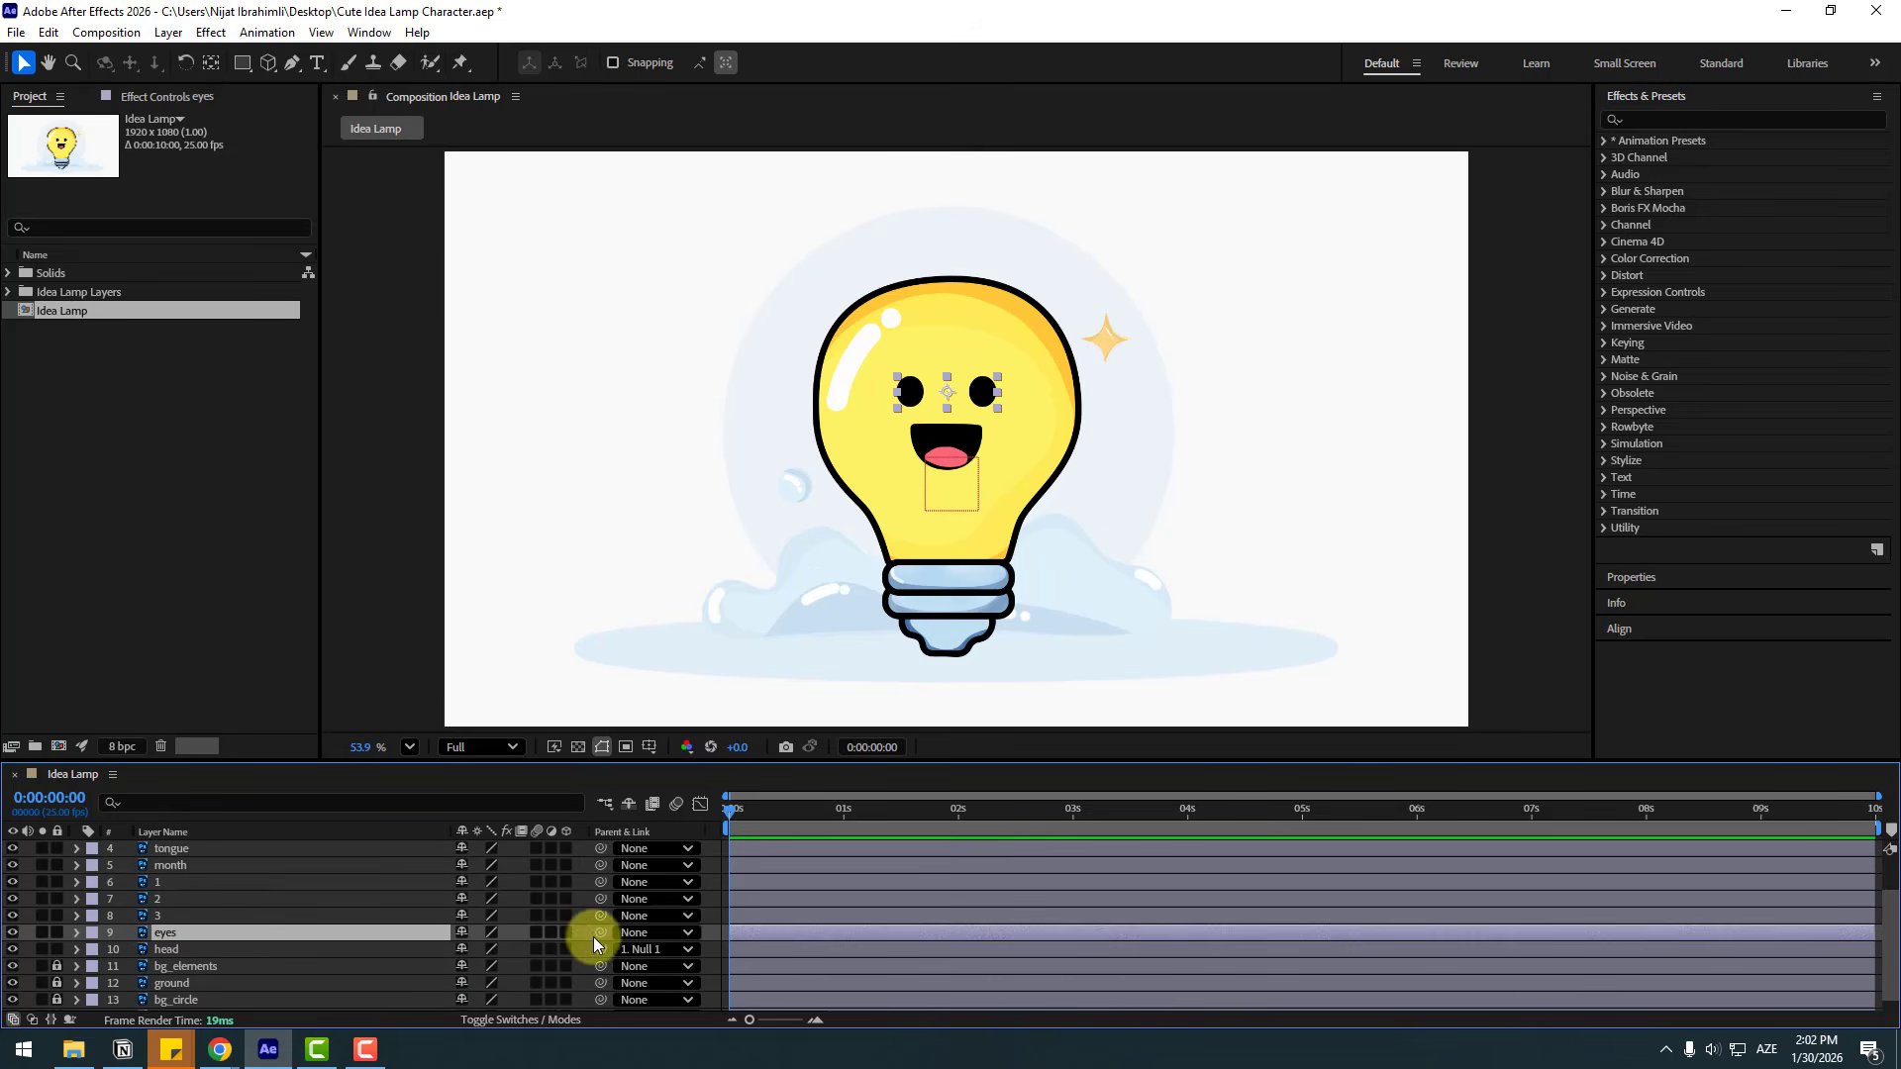
pyautogui.moveTo(600, 933); pyautogui.dragTo(159, 947)
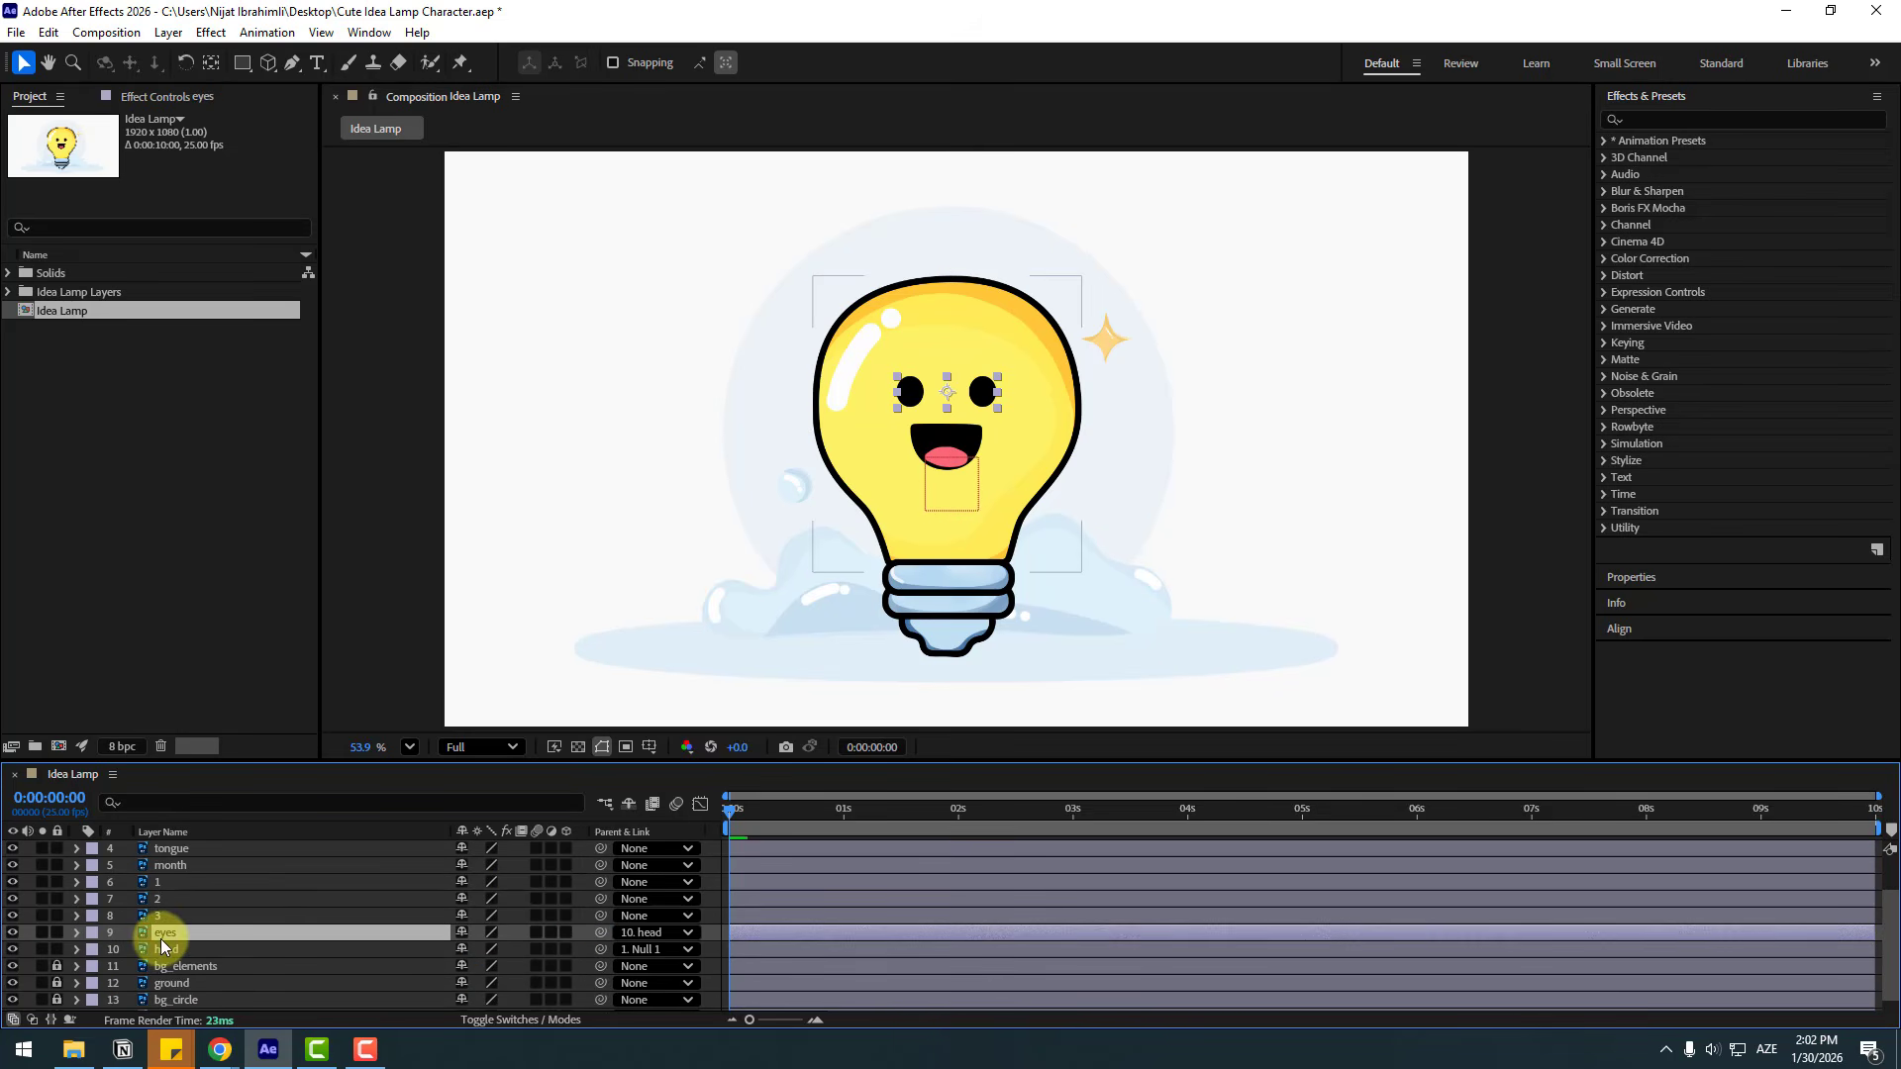
pyautogui.click(172, 867)
pyautogui.moveTo(600, 865); pyautogui.dragTo(164, 949)
pyautogui.click(169, 848)
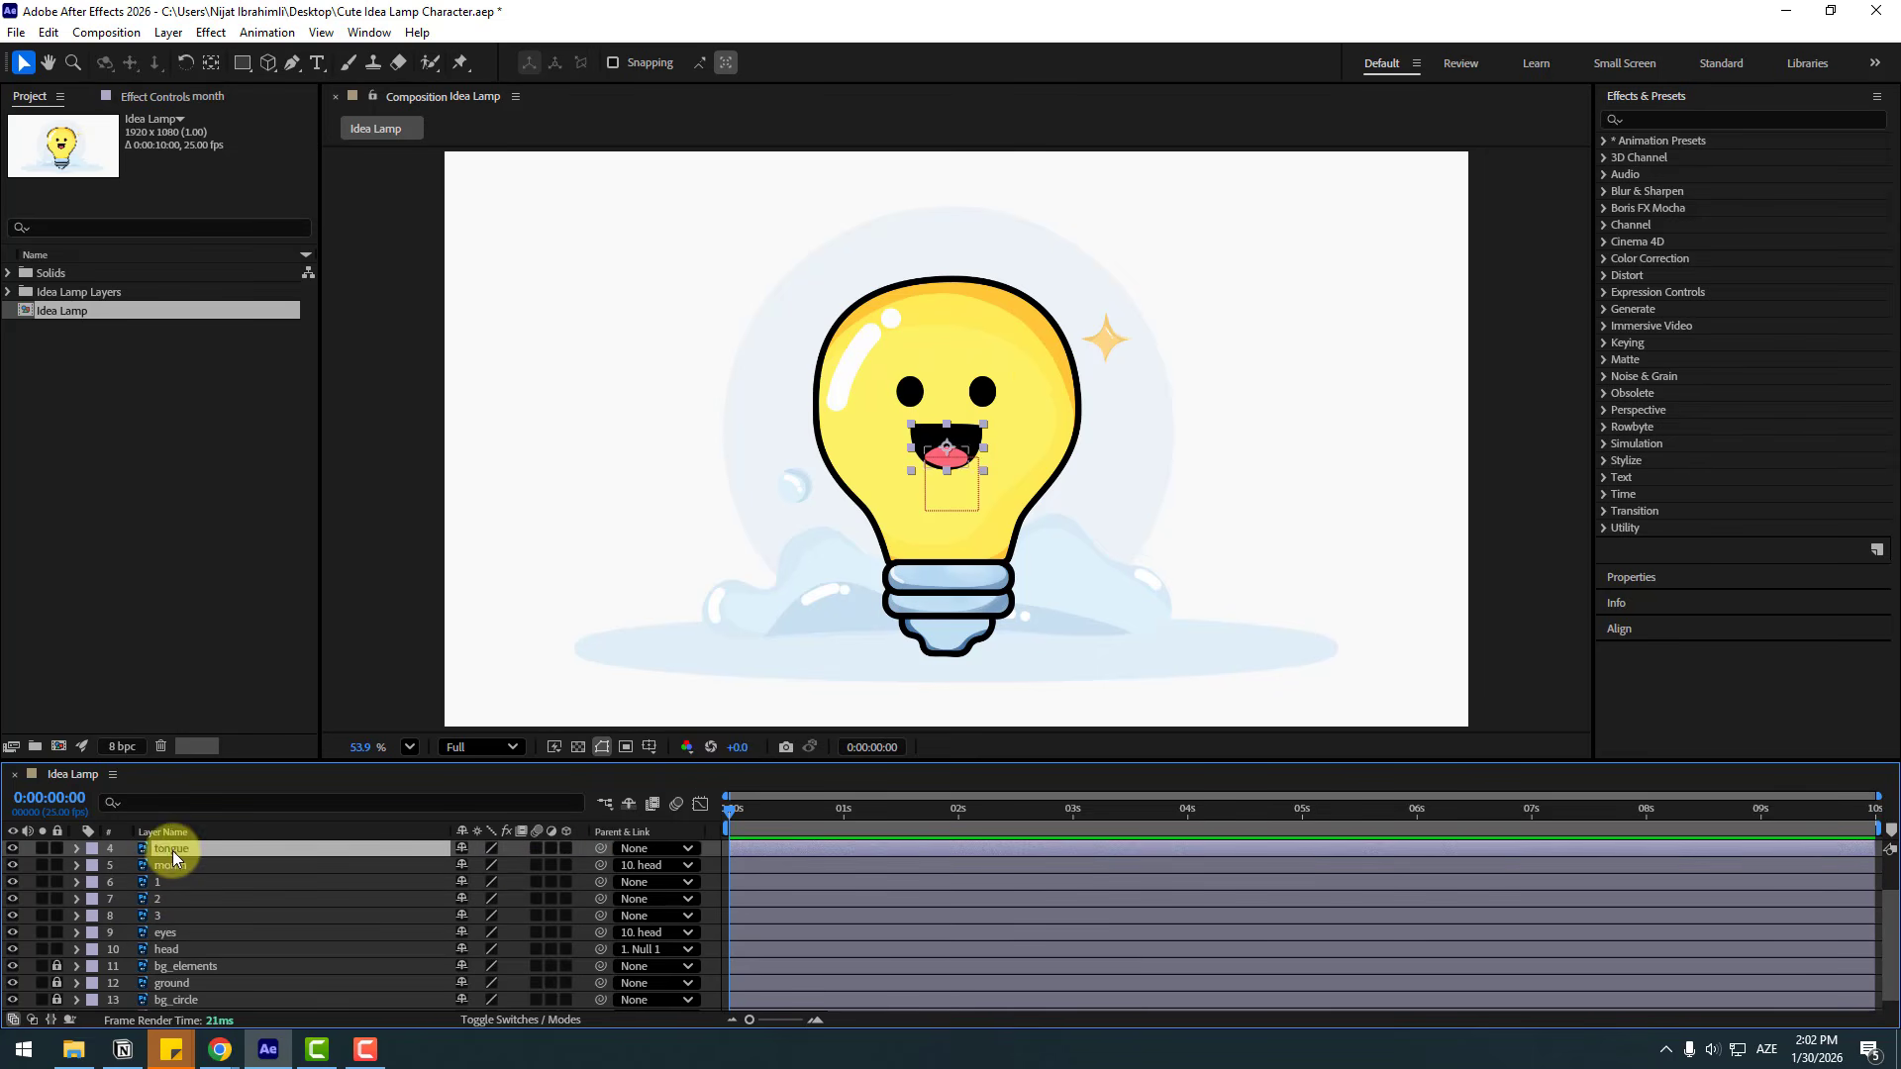
pyautogui.scroll(1, 445, 872)
pyautogui.moveTo(600, 849); pyautogui.dragTo(166, 998)
pyautogui.click(179, 850)
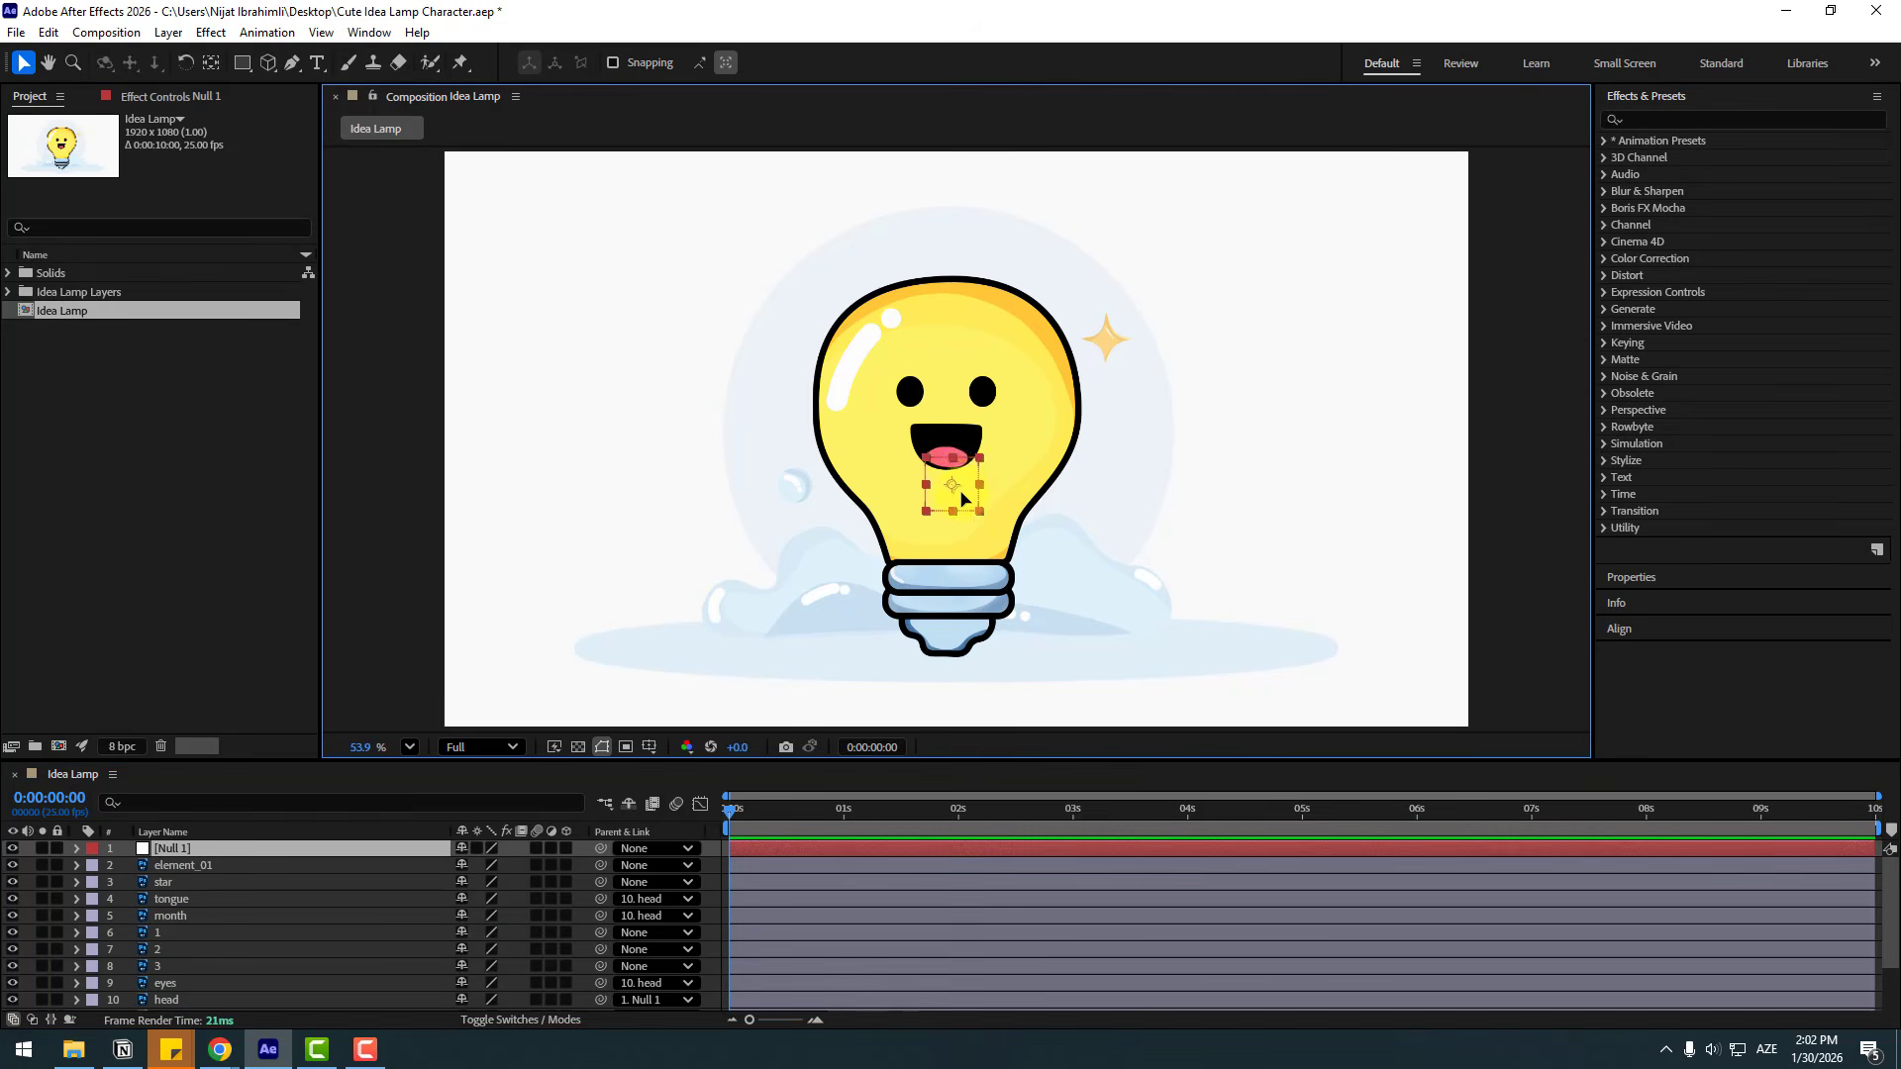
pyautogui.moveTo(956, 488)
pyautogui.mouseDown()
pyautogui.moveTo(973, 498)
pyautogui.moveTo(958, 486)
pyautogui.mouseUp()
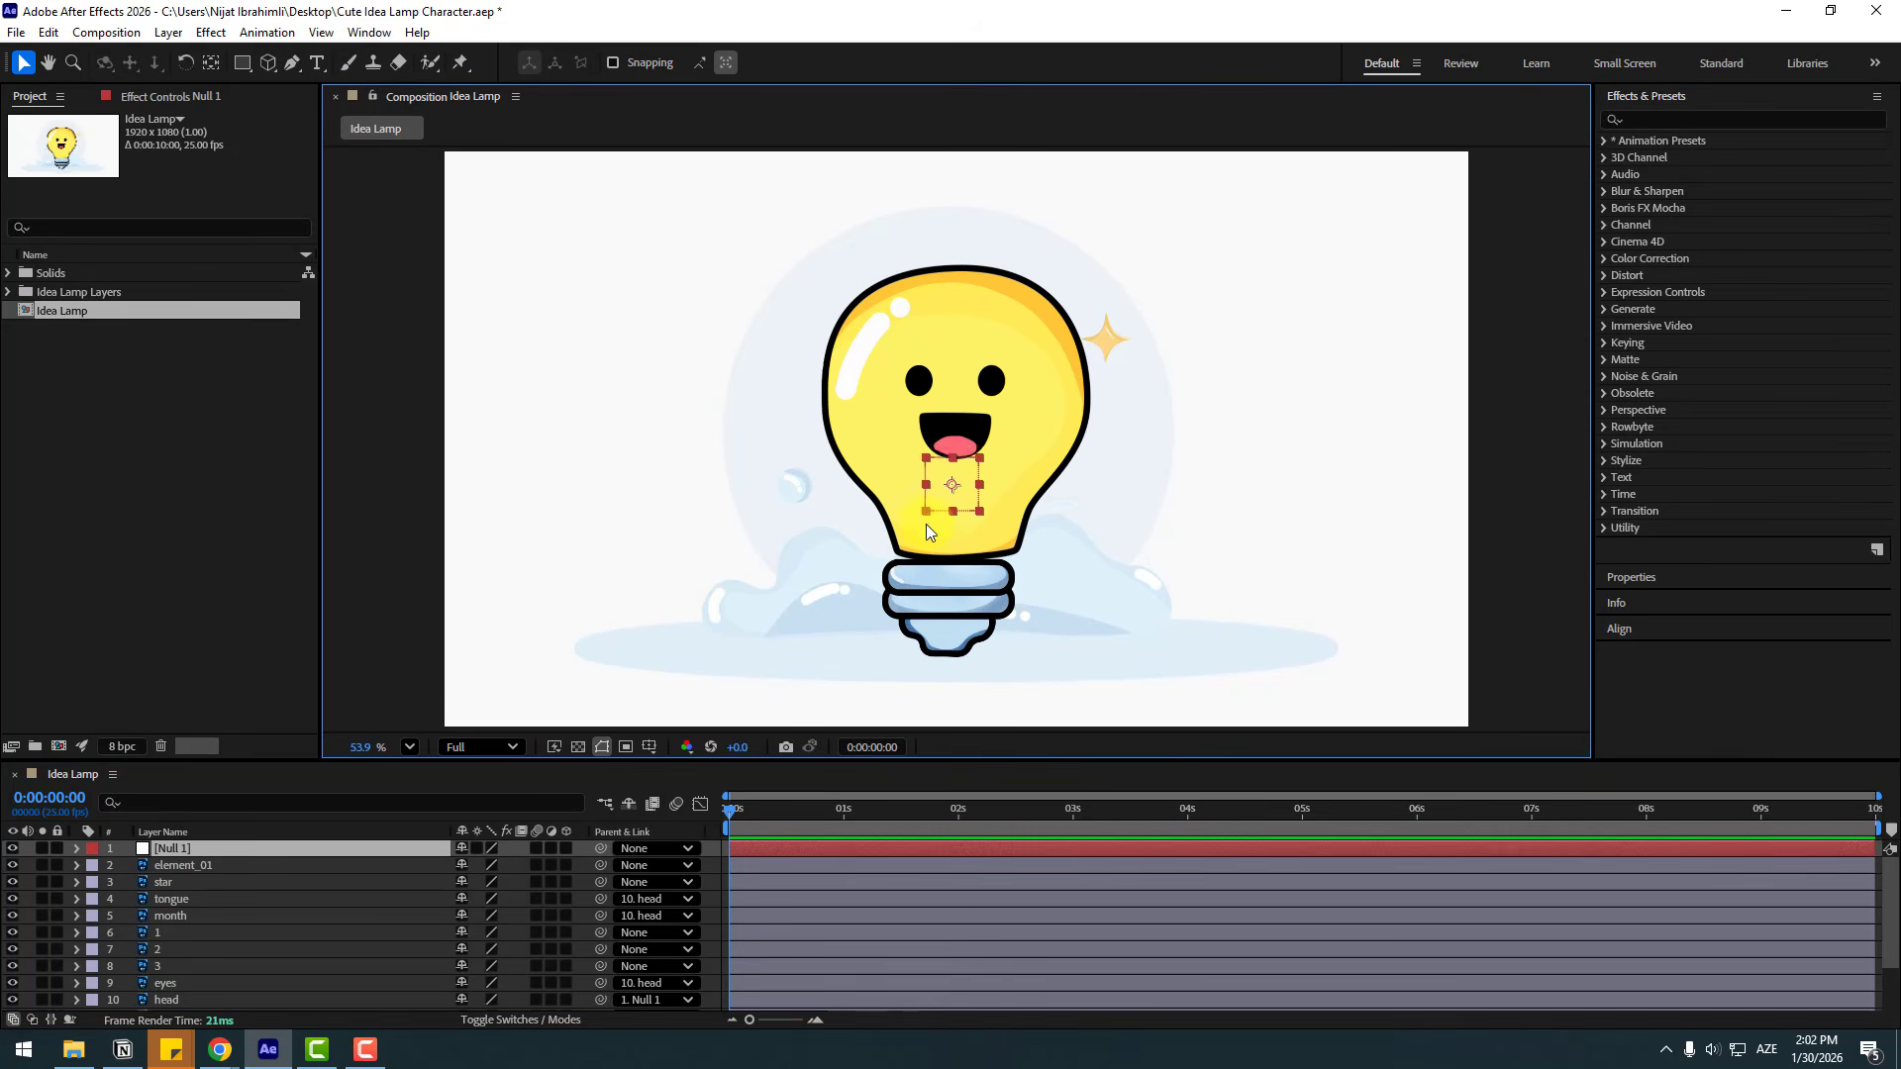
# Isolate the head layer and move its anchor point to the bottom centre of the bulb's neck.
pyautogui.scroll(-1, 163, 945)
pyautogui.click(168, 951)
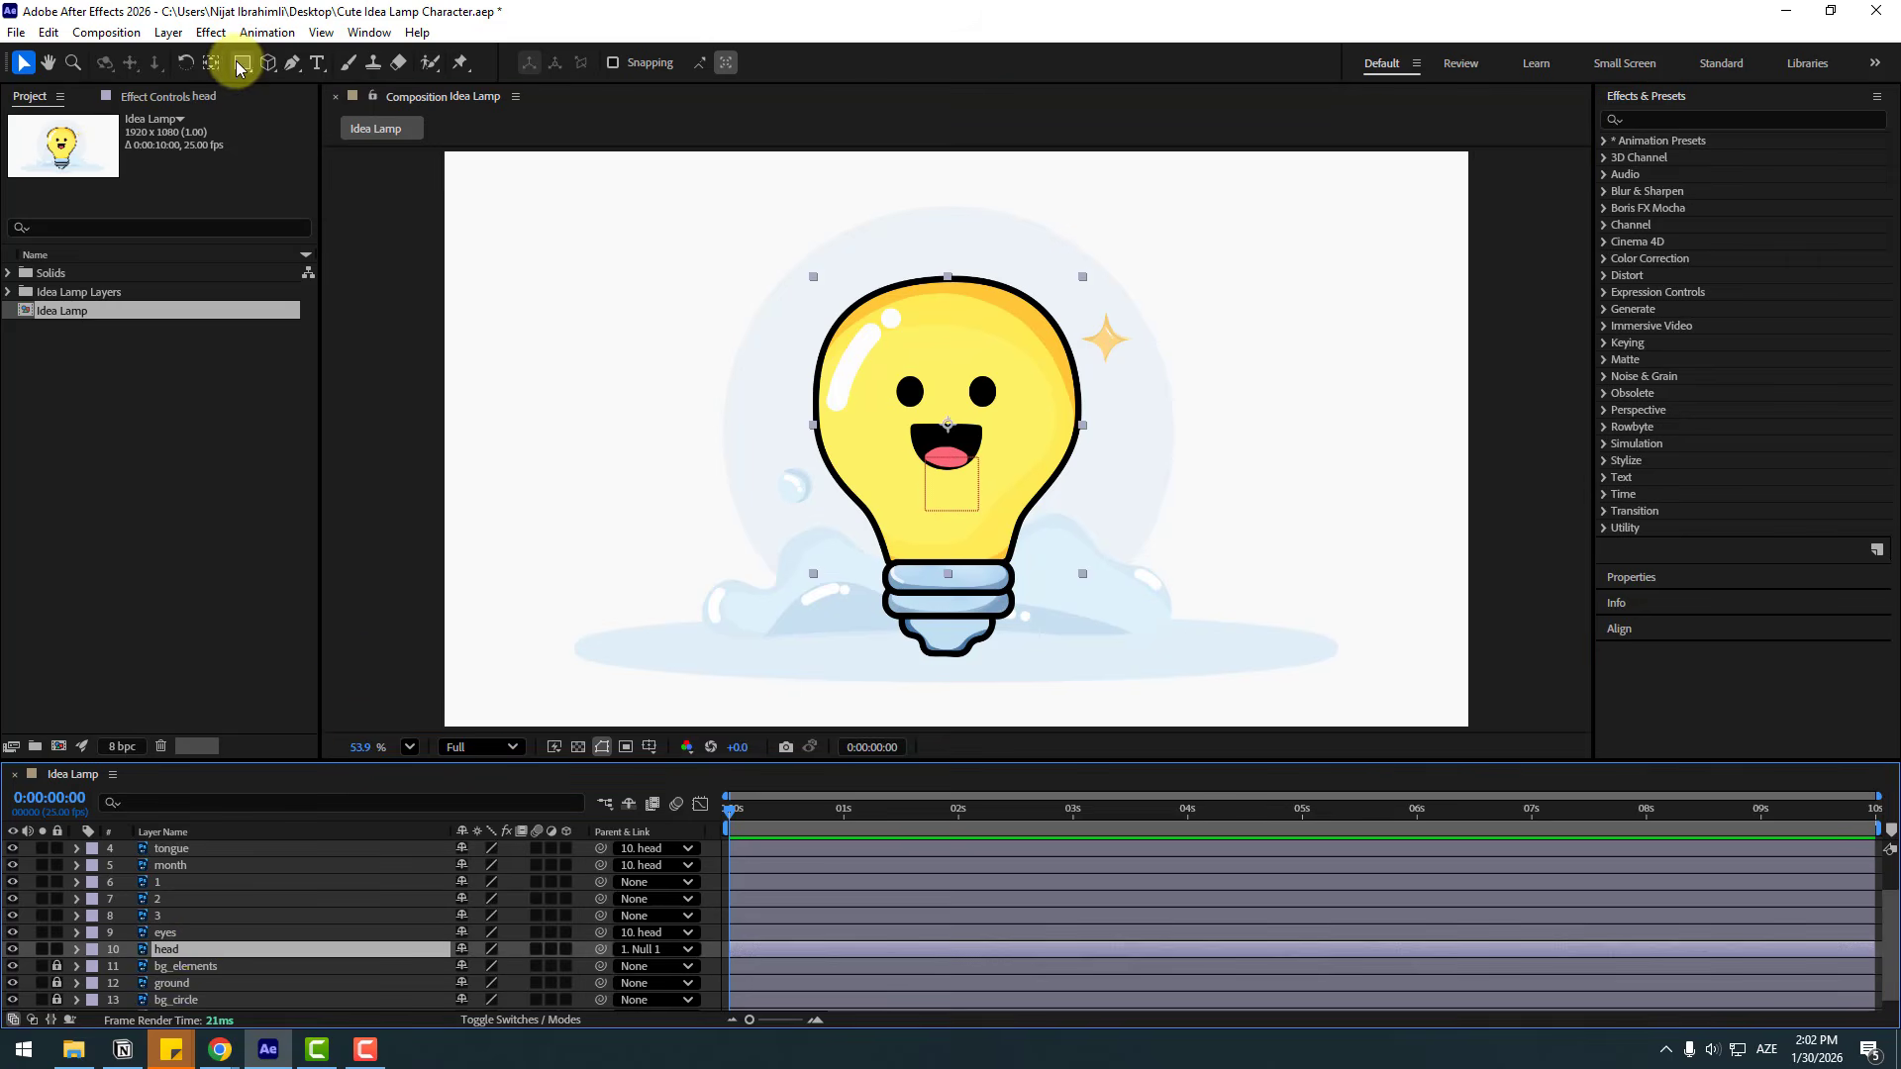
pyautogui.click(211, 62)
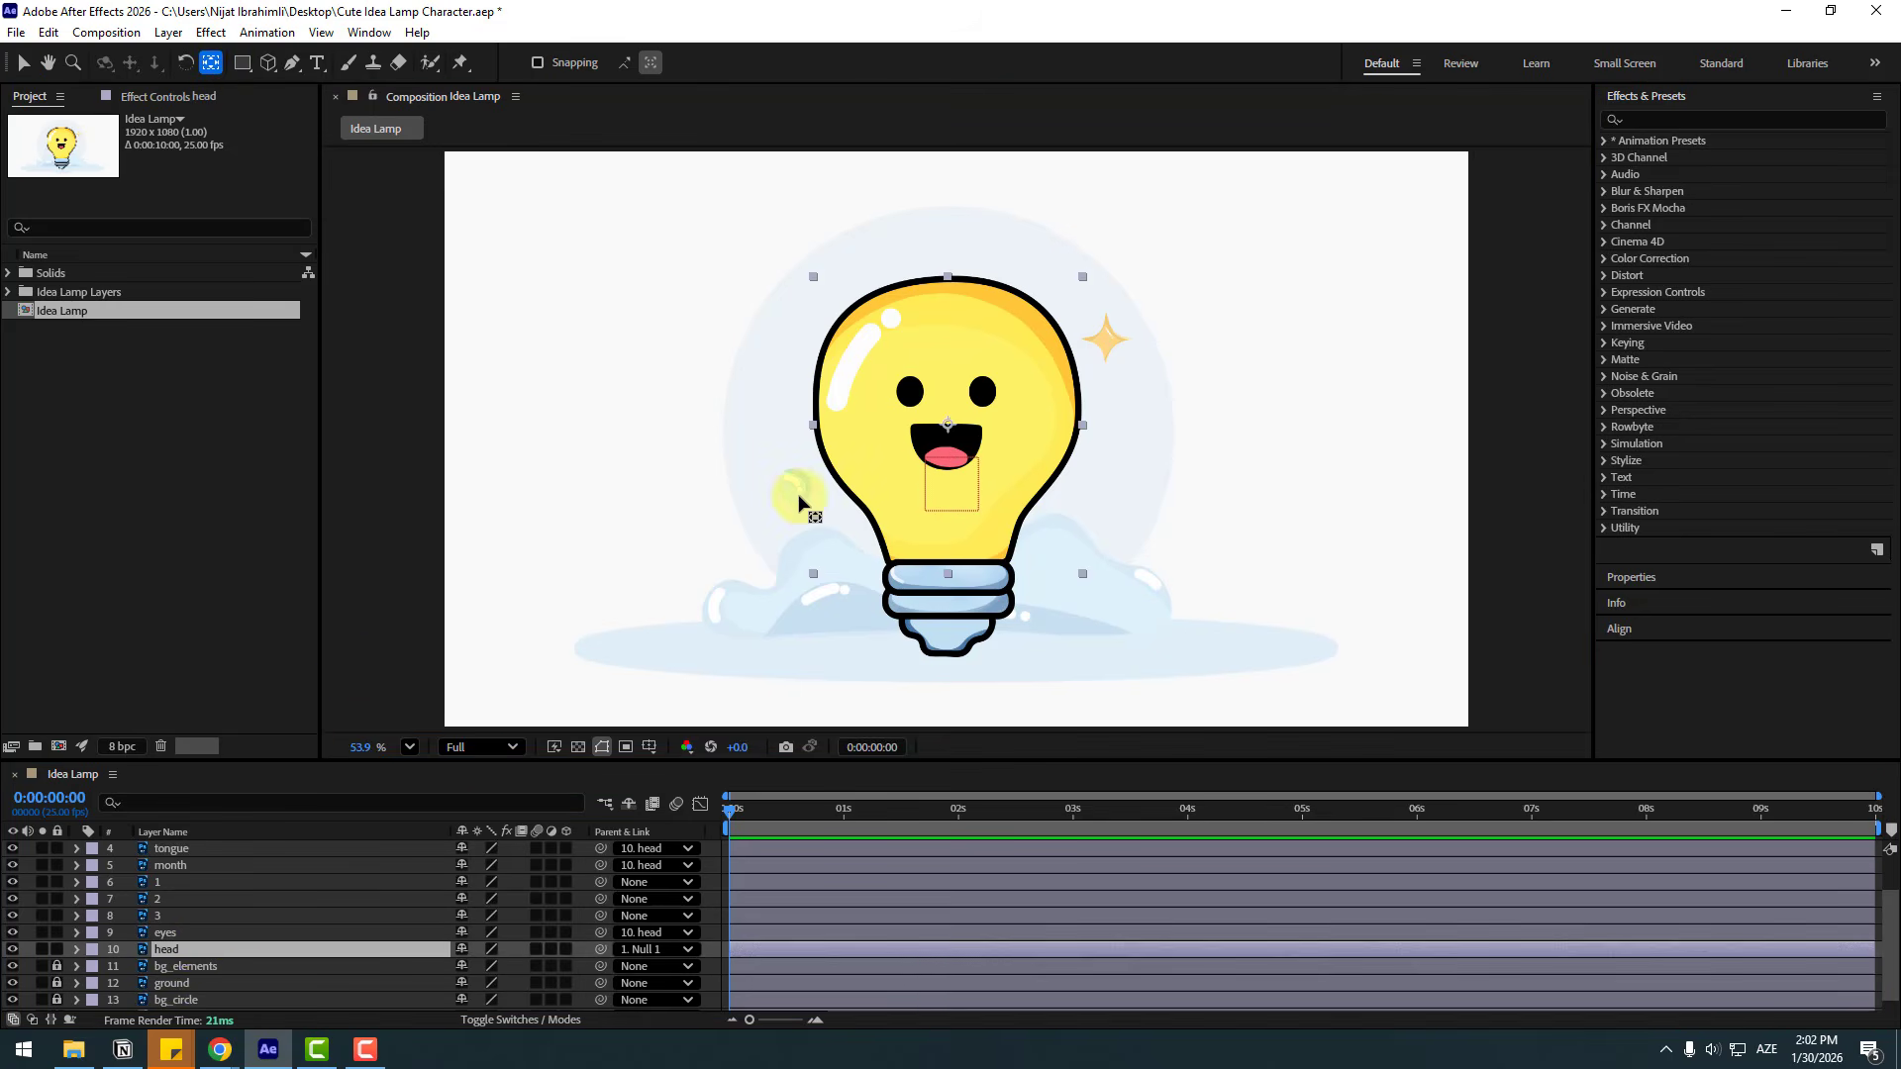
pyautogui.click(41, 948)
pyautogui.moveTo(952, 436); pyautogui.dragTo(949, 567)
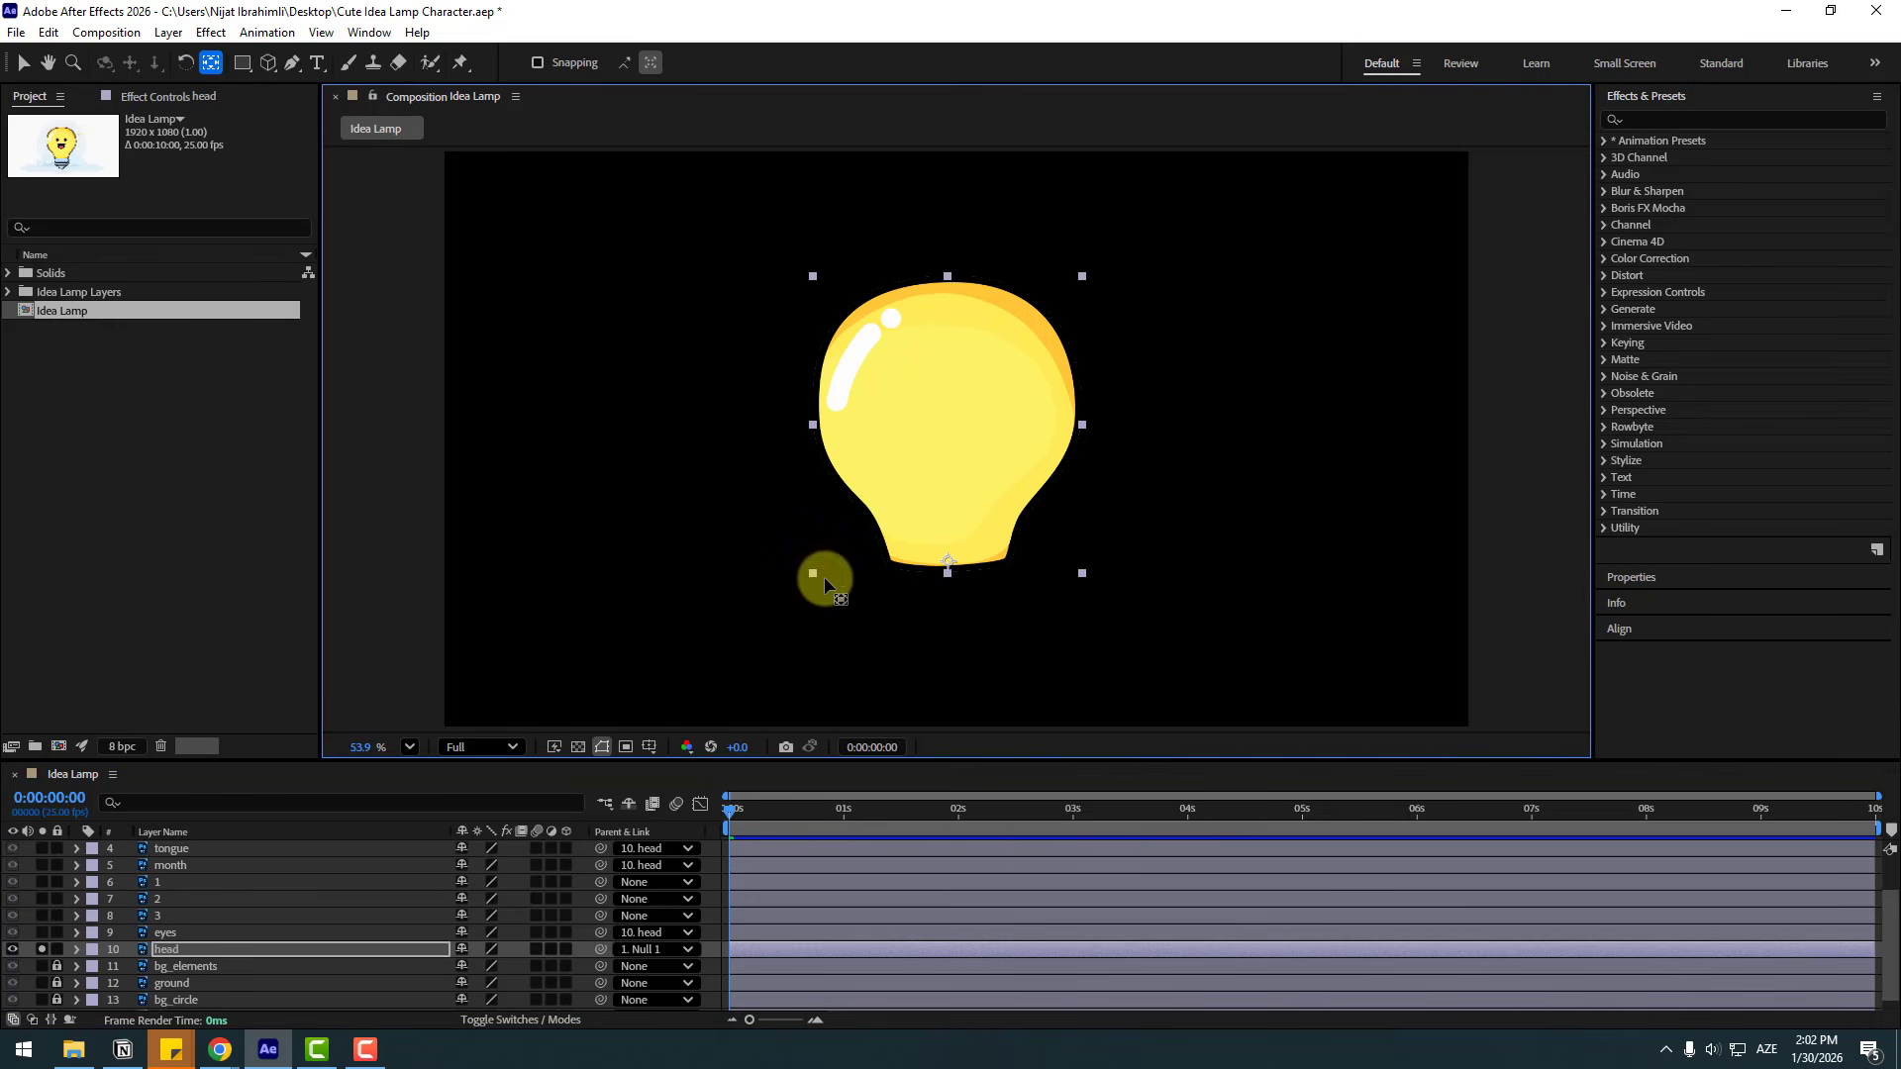
pyautogui.click(42, 948)
# Isolate layer 1, show the transparency grid, and move the layer's anchor point to its top centre edge.
pyautogui.click(151, 882)
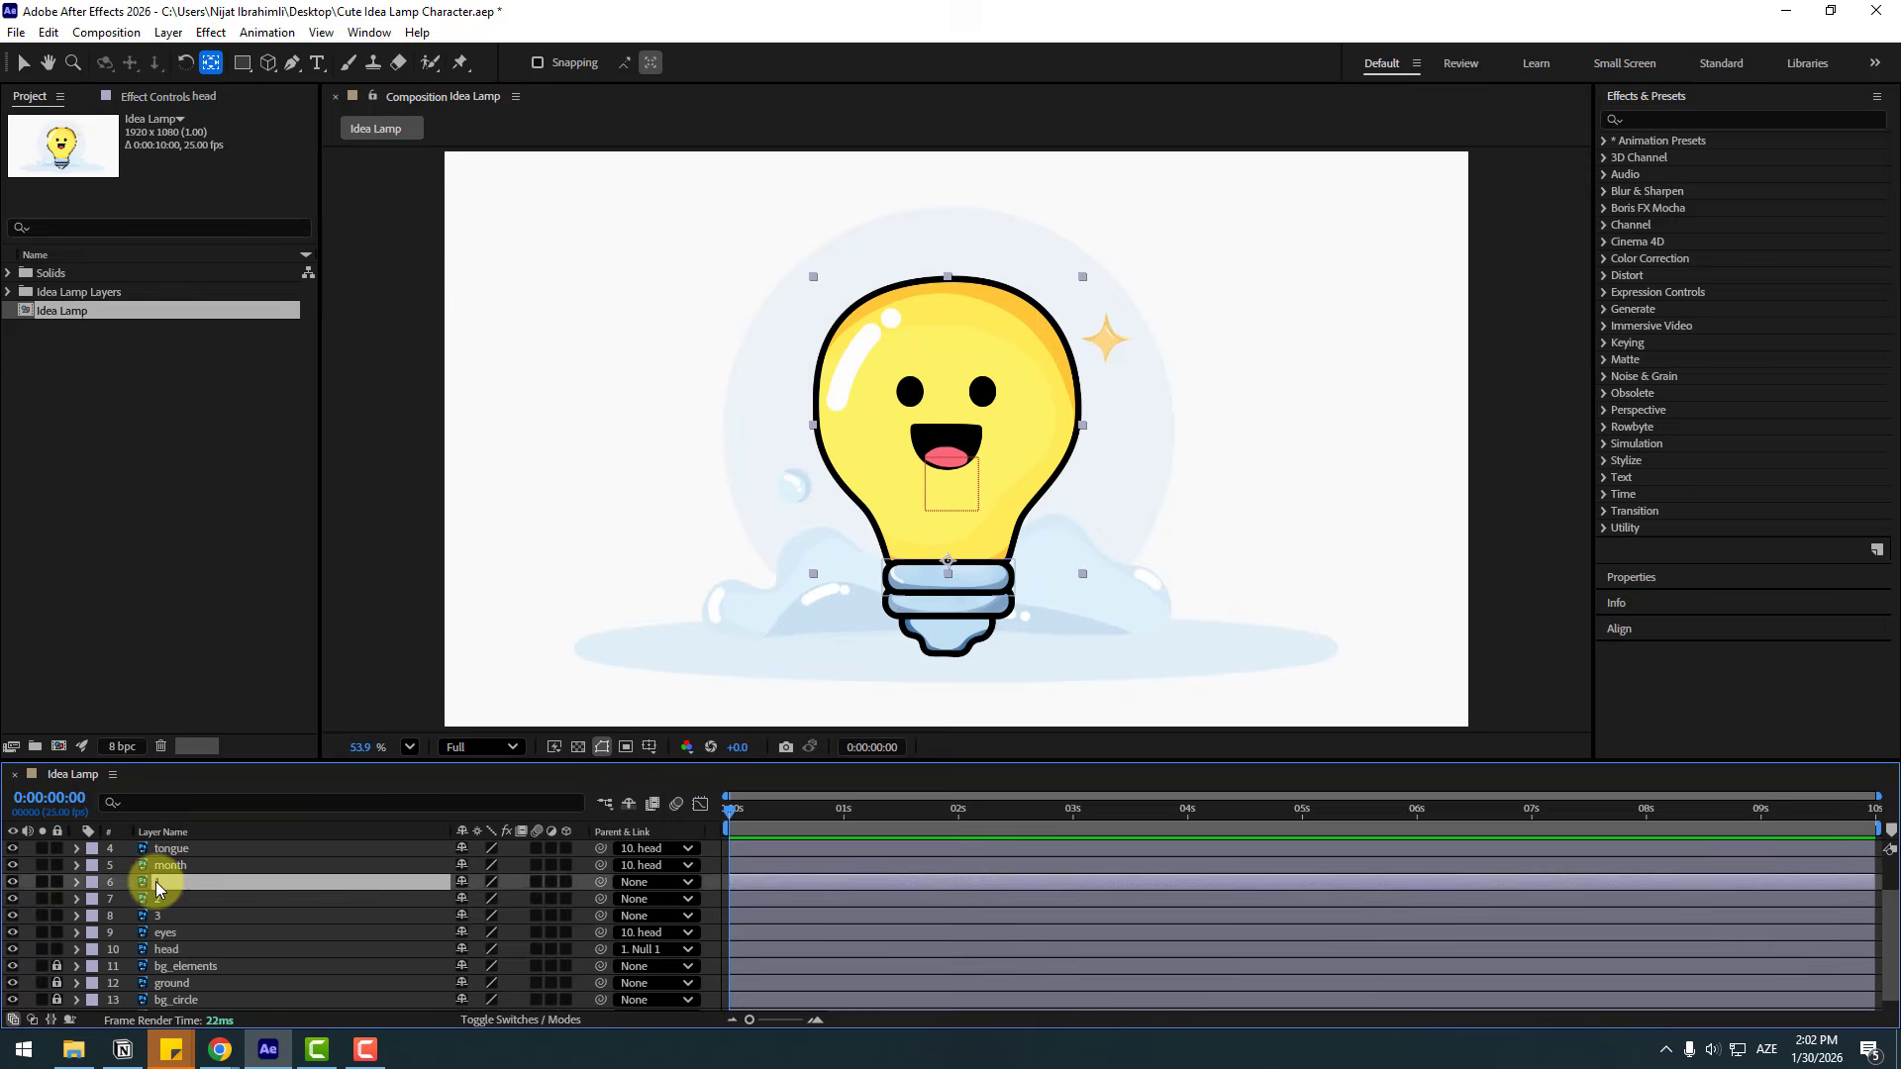
pyautogui.click(42, 881)
pyautogui.scroll(2, 884, 595)
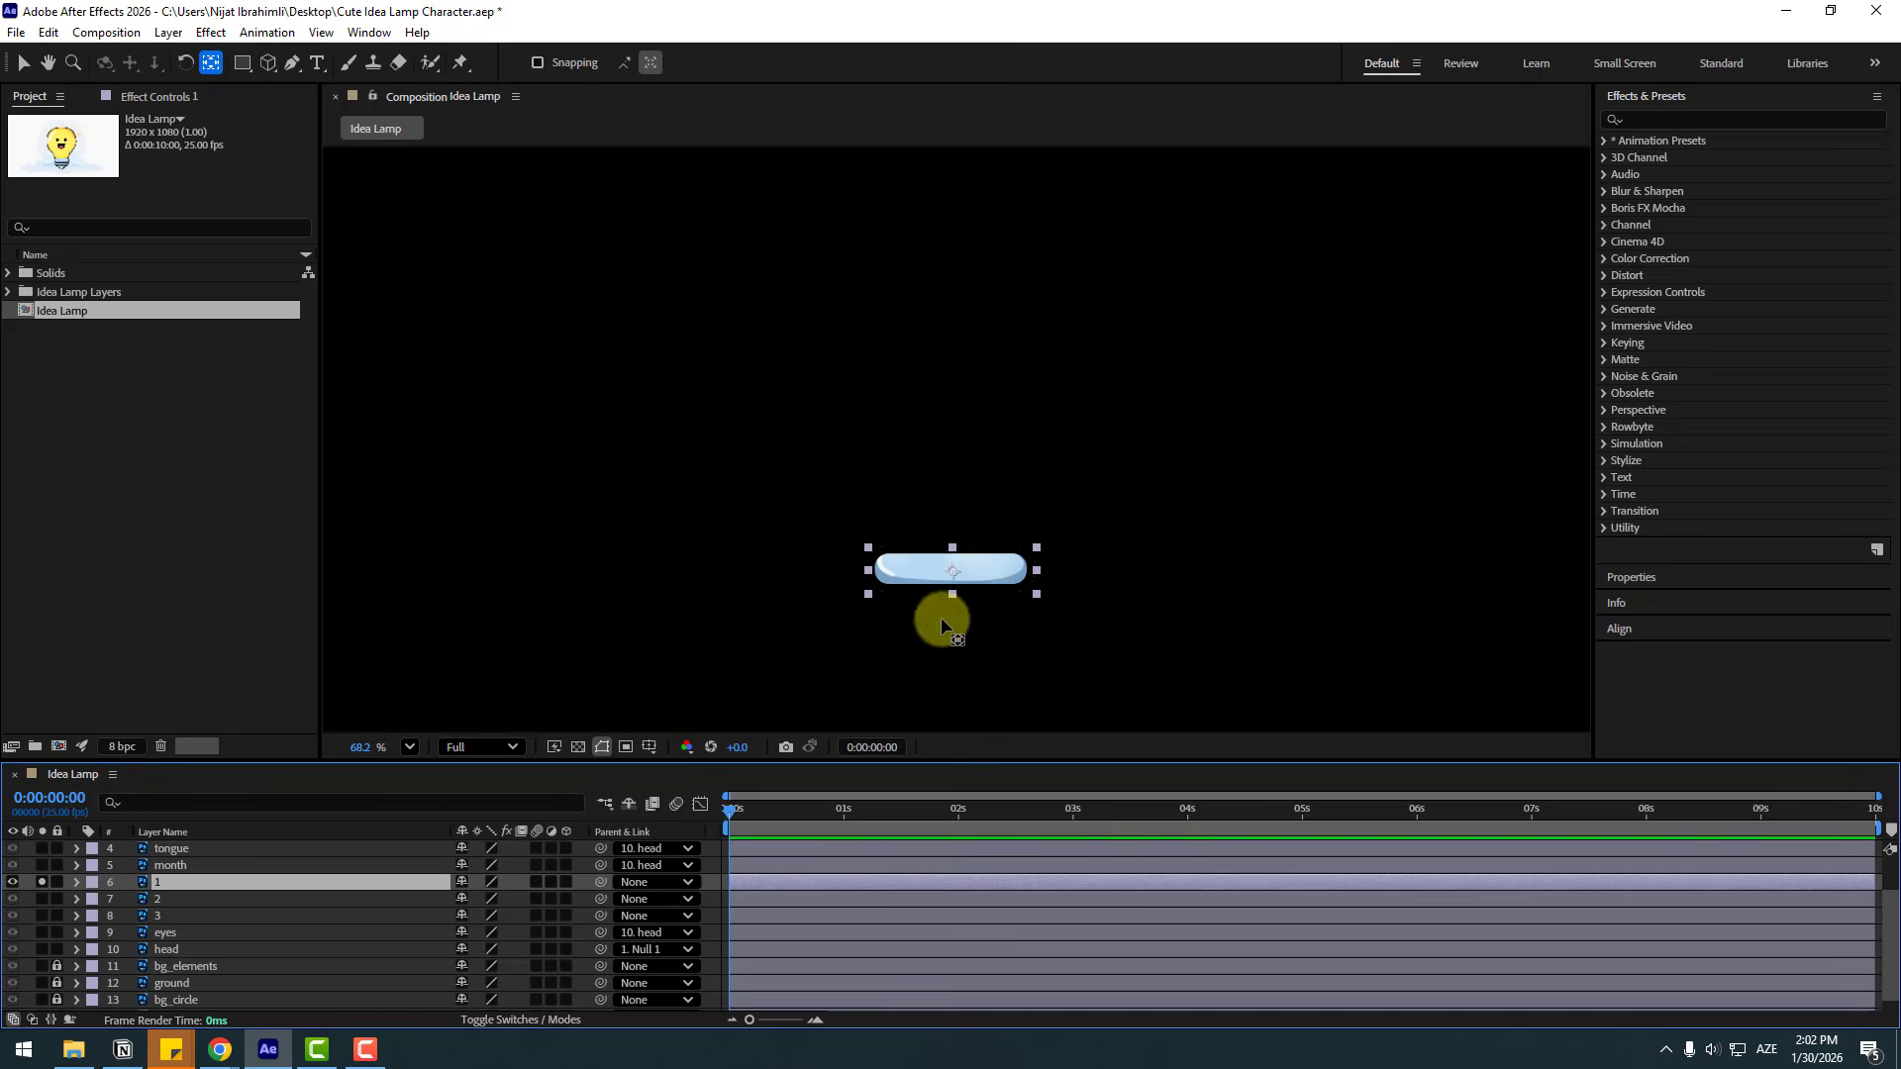
pyautogui.click(577, 748)
pyautogui.scroll(5, 941, 612)
pyautogui.click(912, 566)
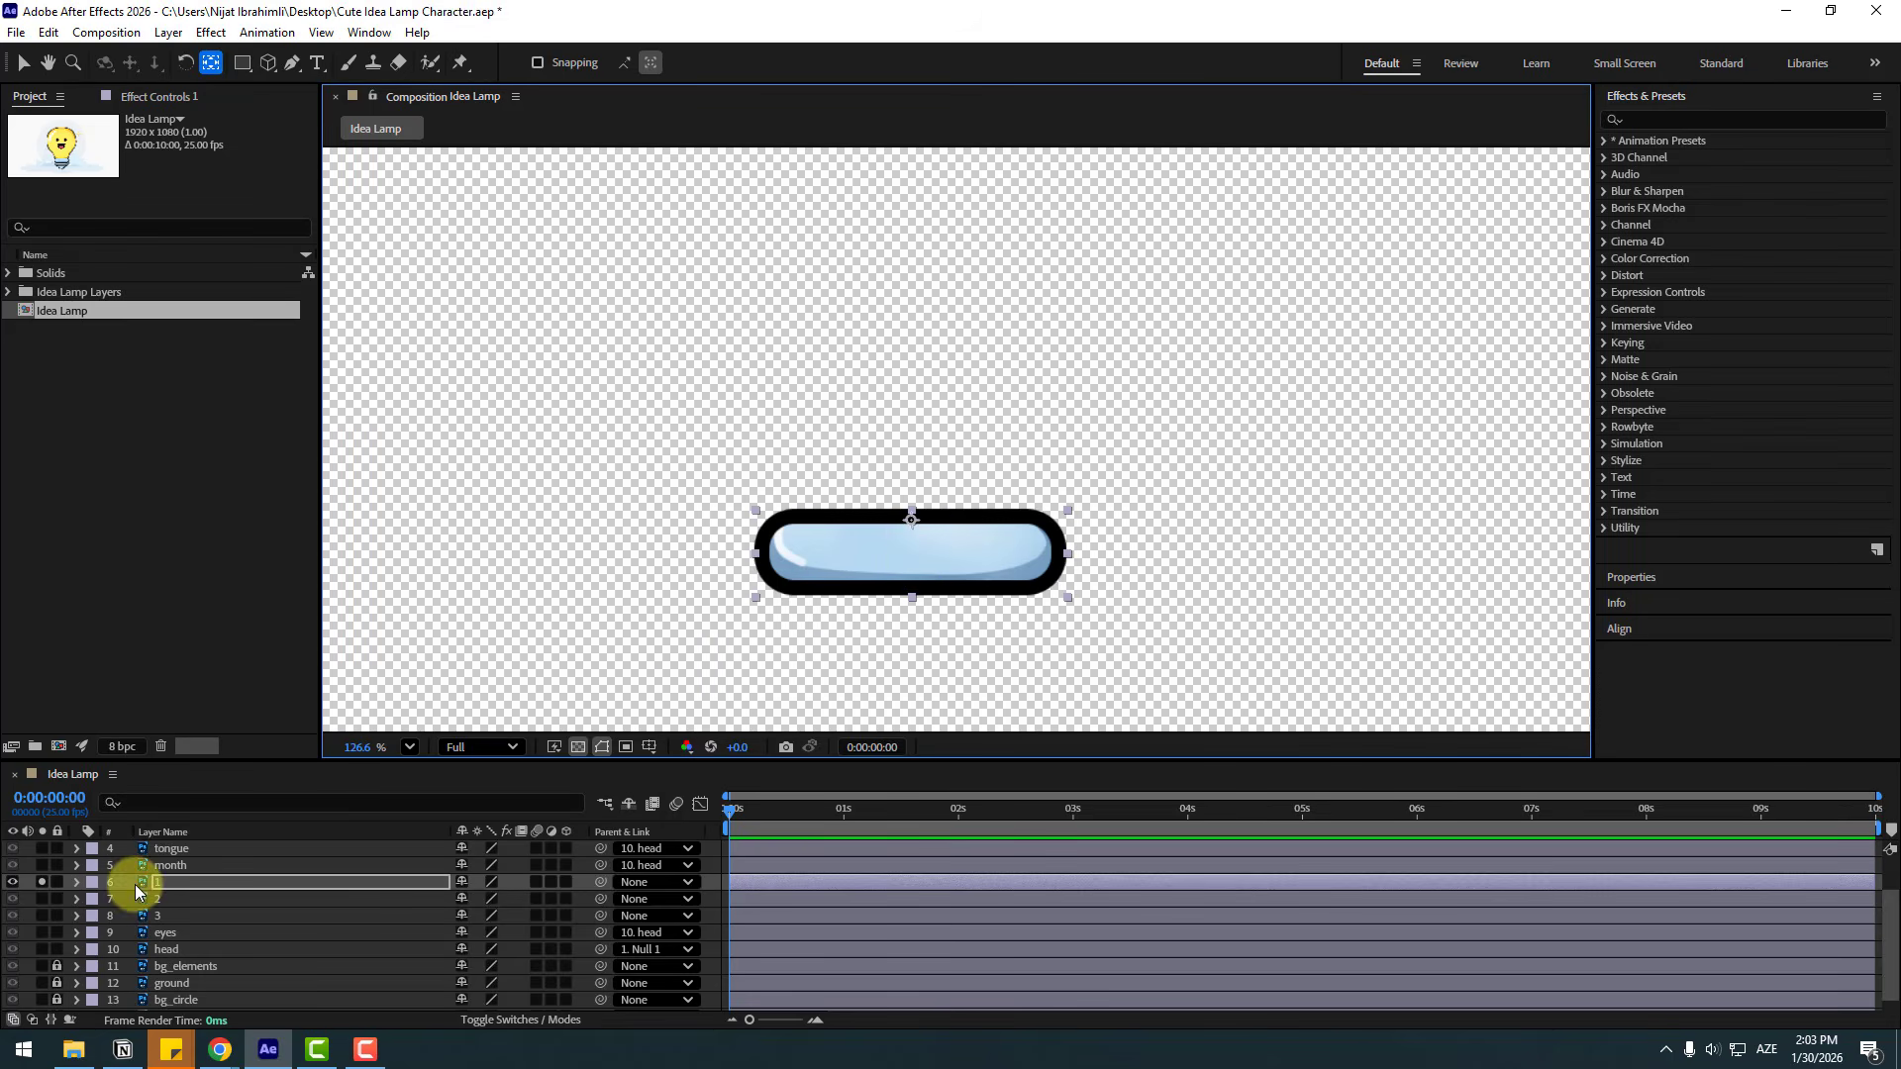
# Isolate layer 2 and move its anchor point to its top centre edge.
pyautogui.click(154, 903)
pyautogui.click(41, 900)
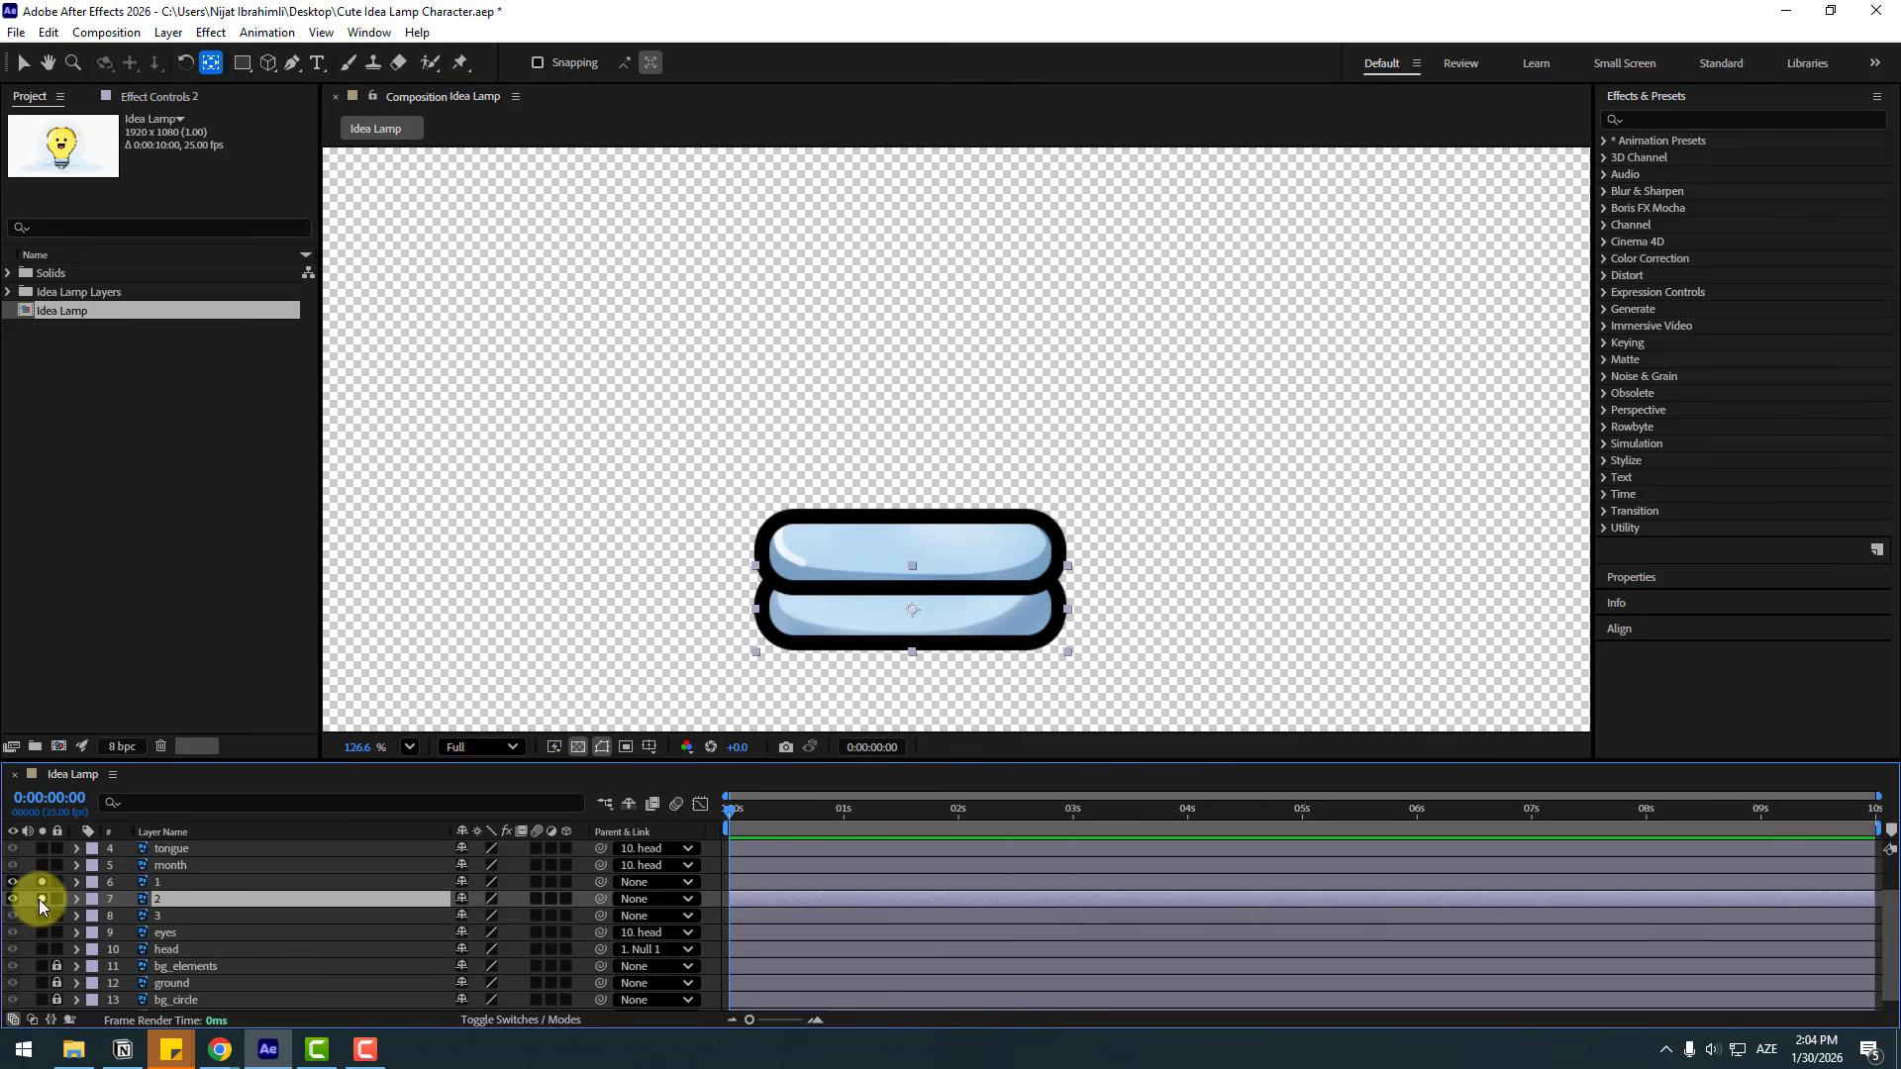
pyautogui.click(41, 882)
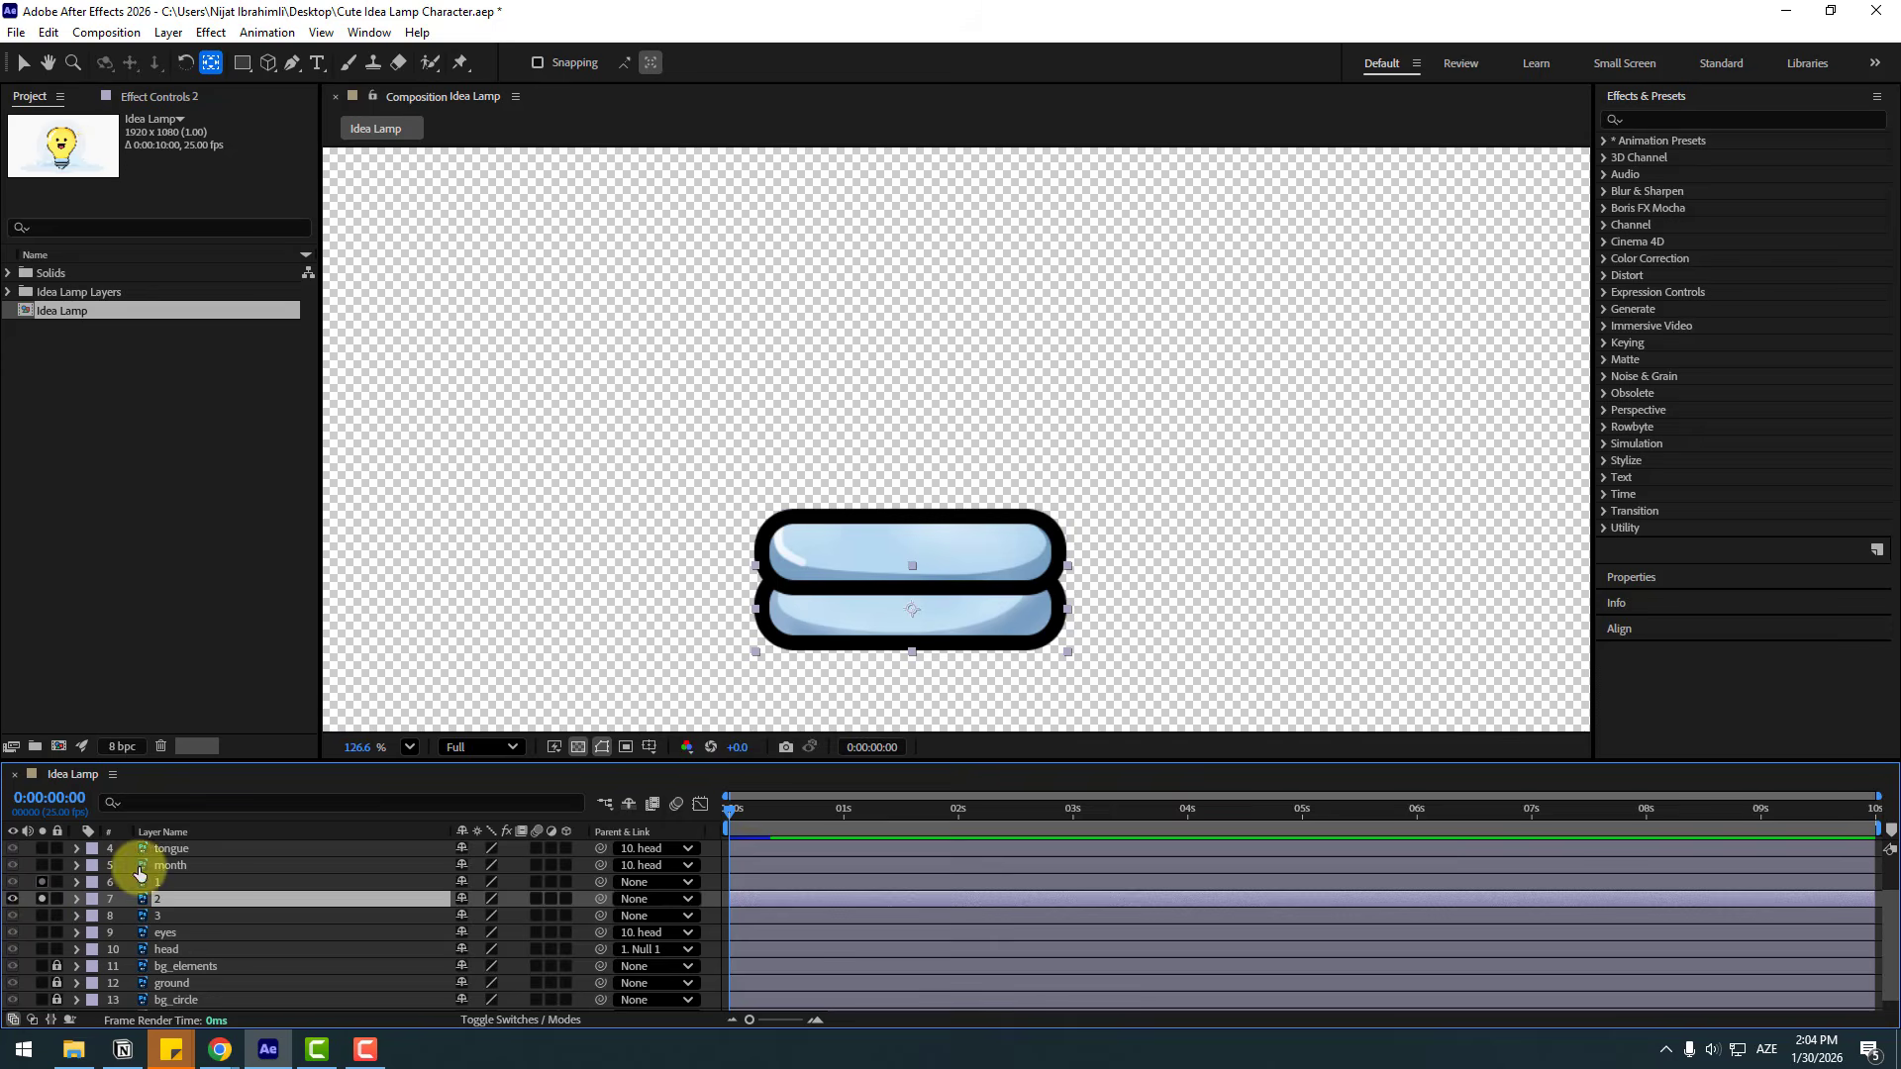
pyautogui.click(906, 606)
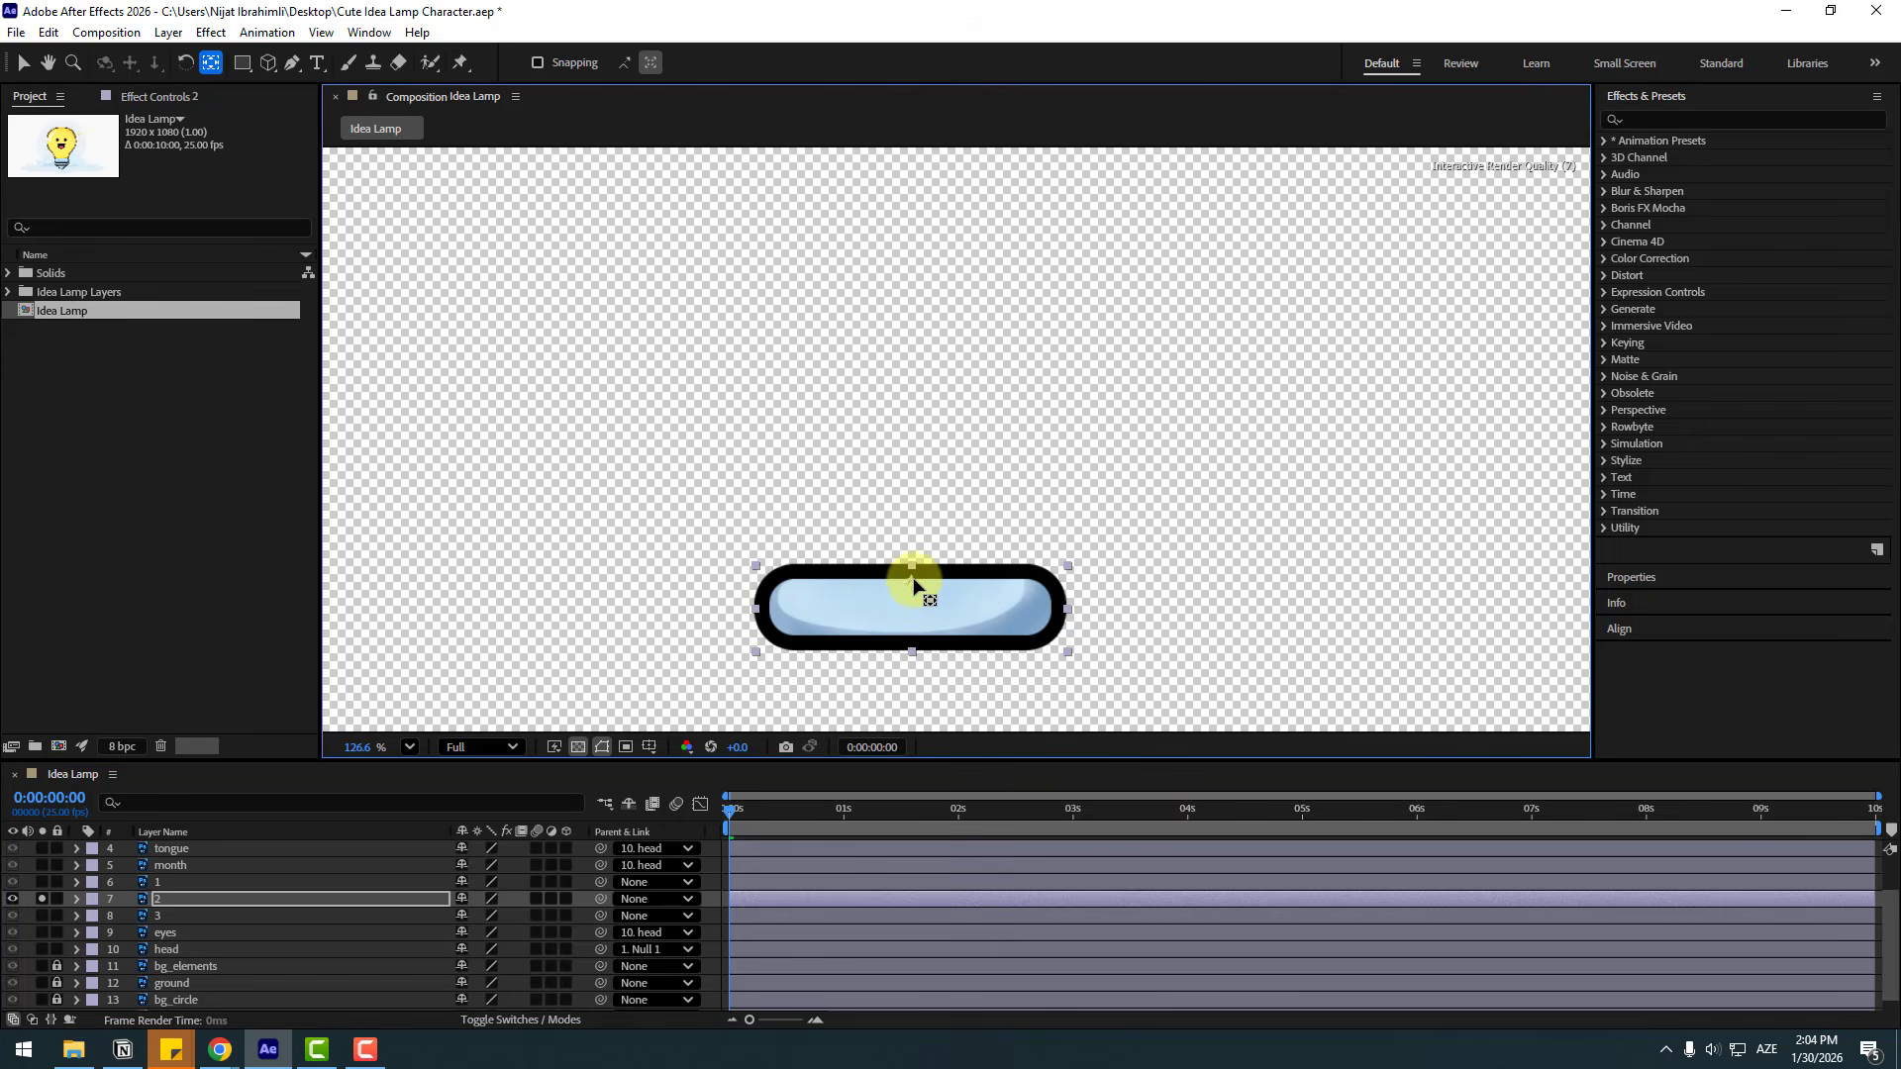
pyautogui.click(41, 898)
# Isolate layer 3, move its anchor point to its top centre edge, and show all layers again.
pyautogui.click(140, 917)
pyautogui.click(42, 916)
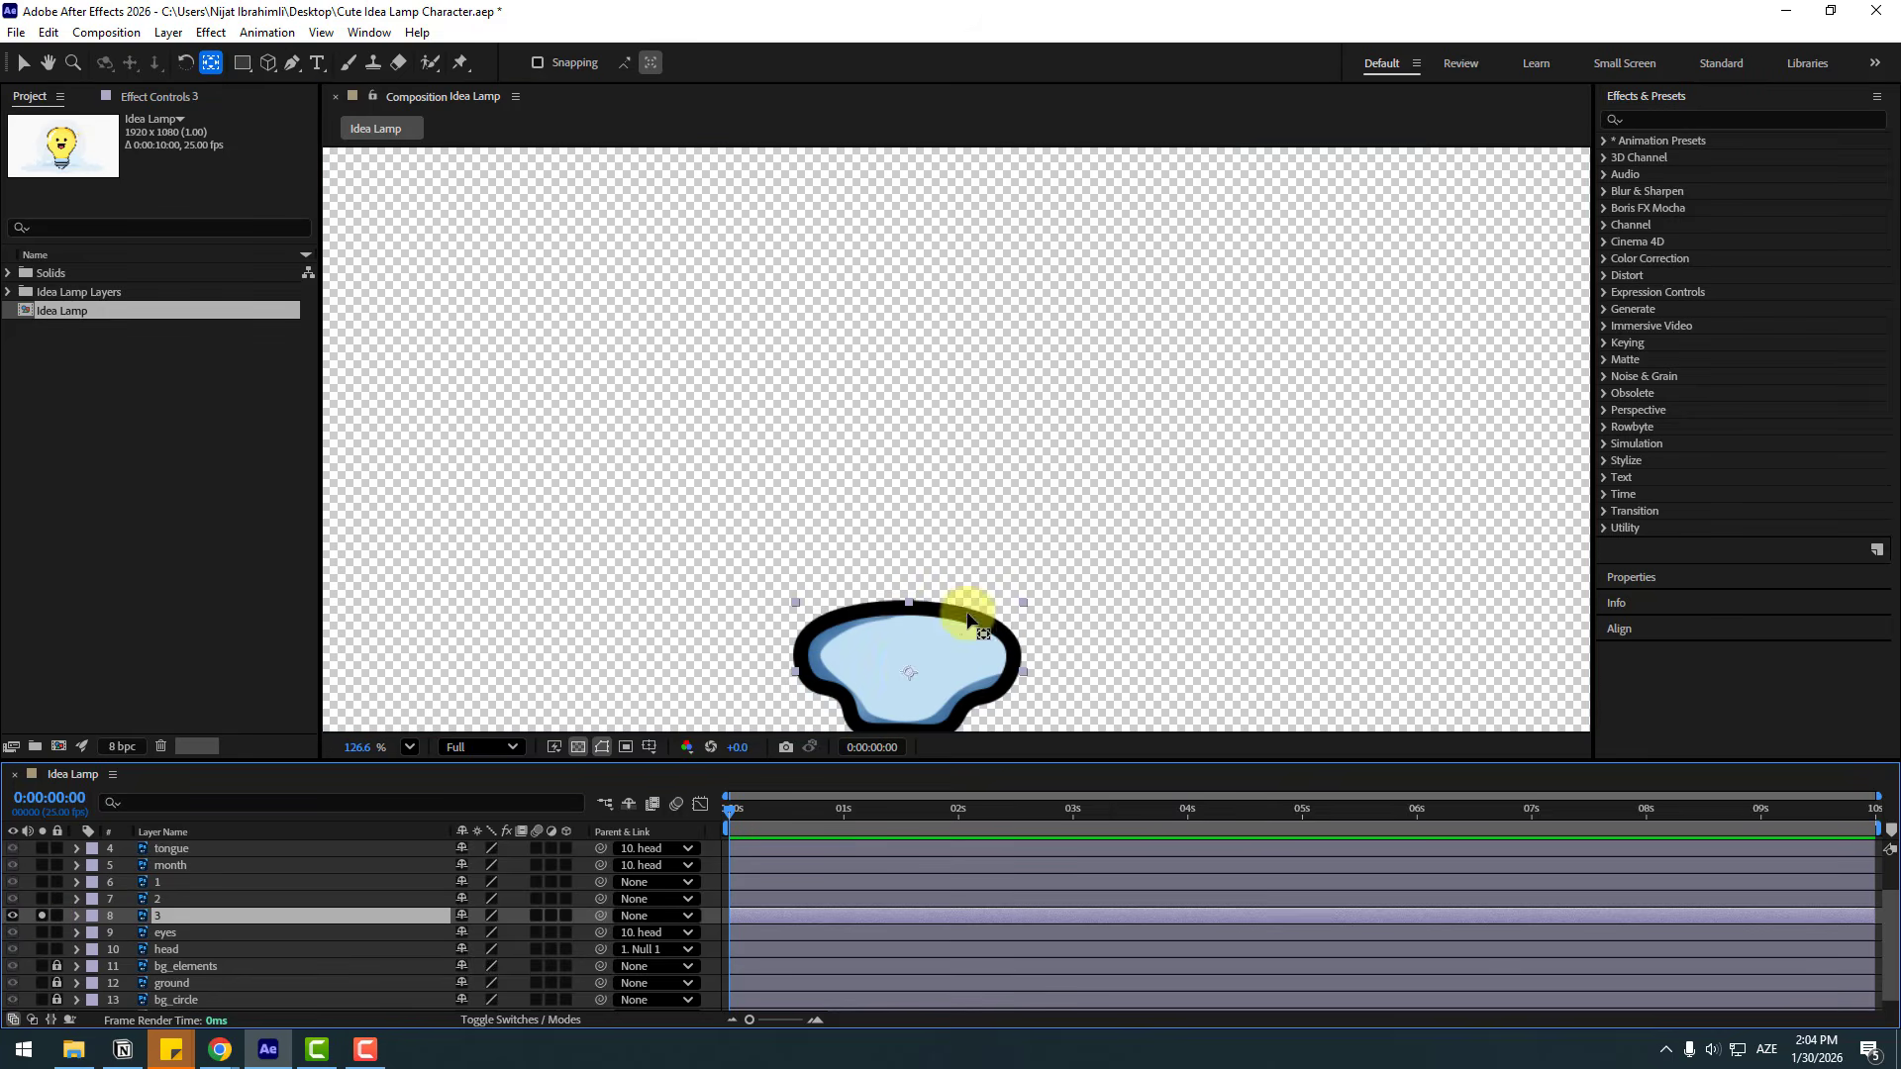
pyautogui.click(910, 676)
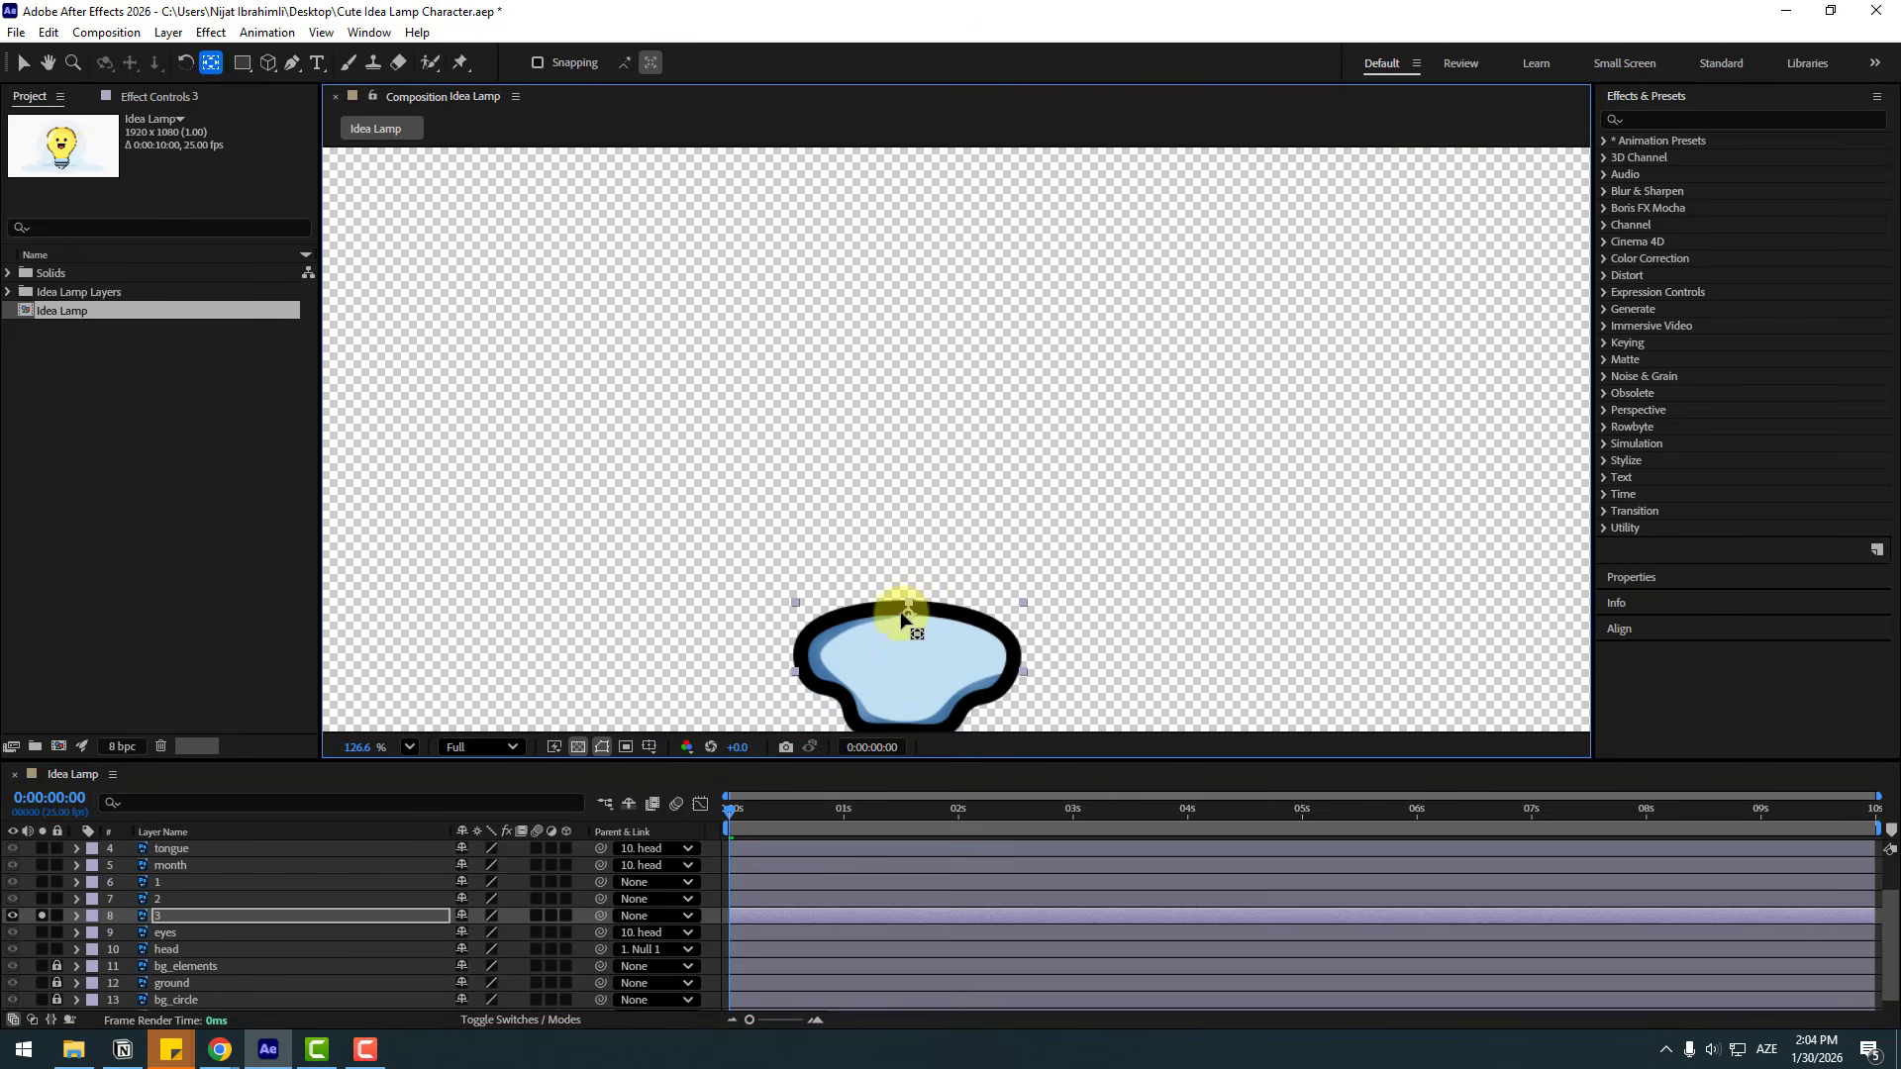
pyautogui.click(22, 62)
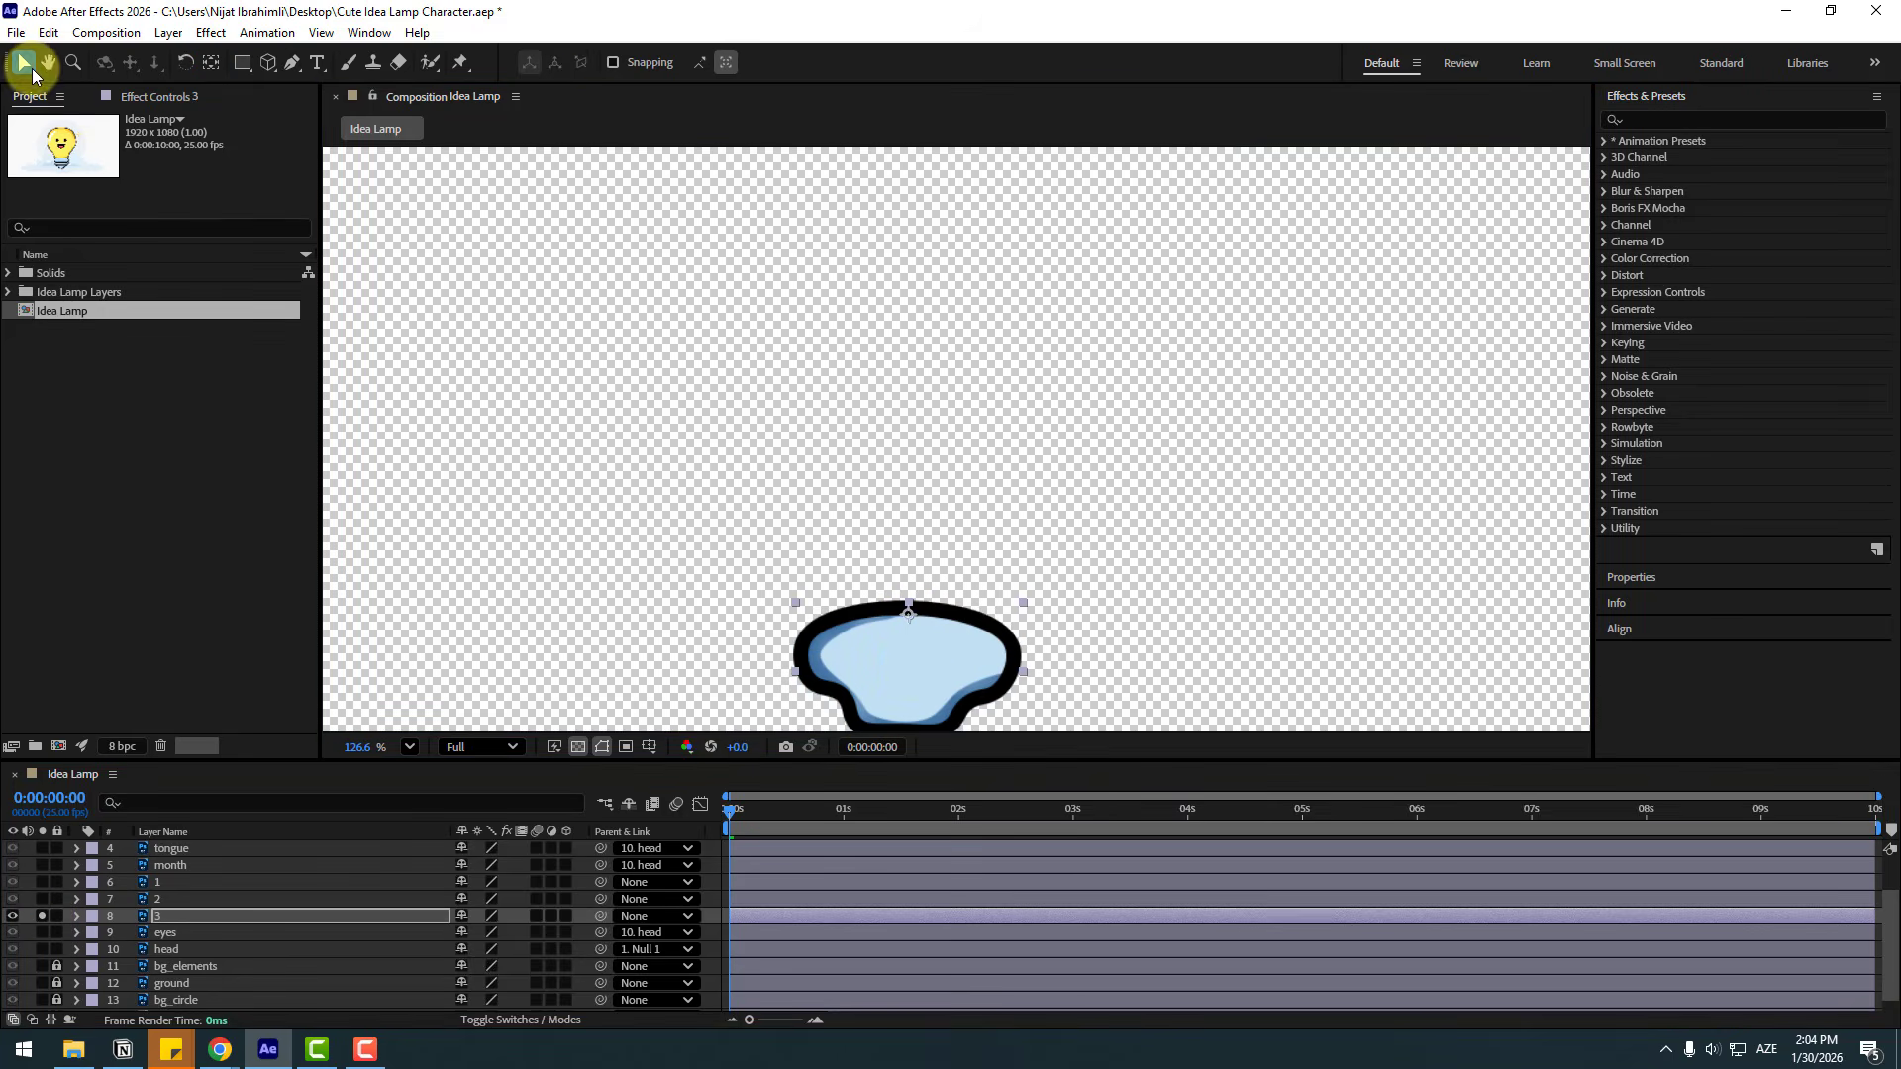
pyautogui.click(41, 909)
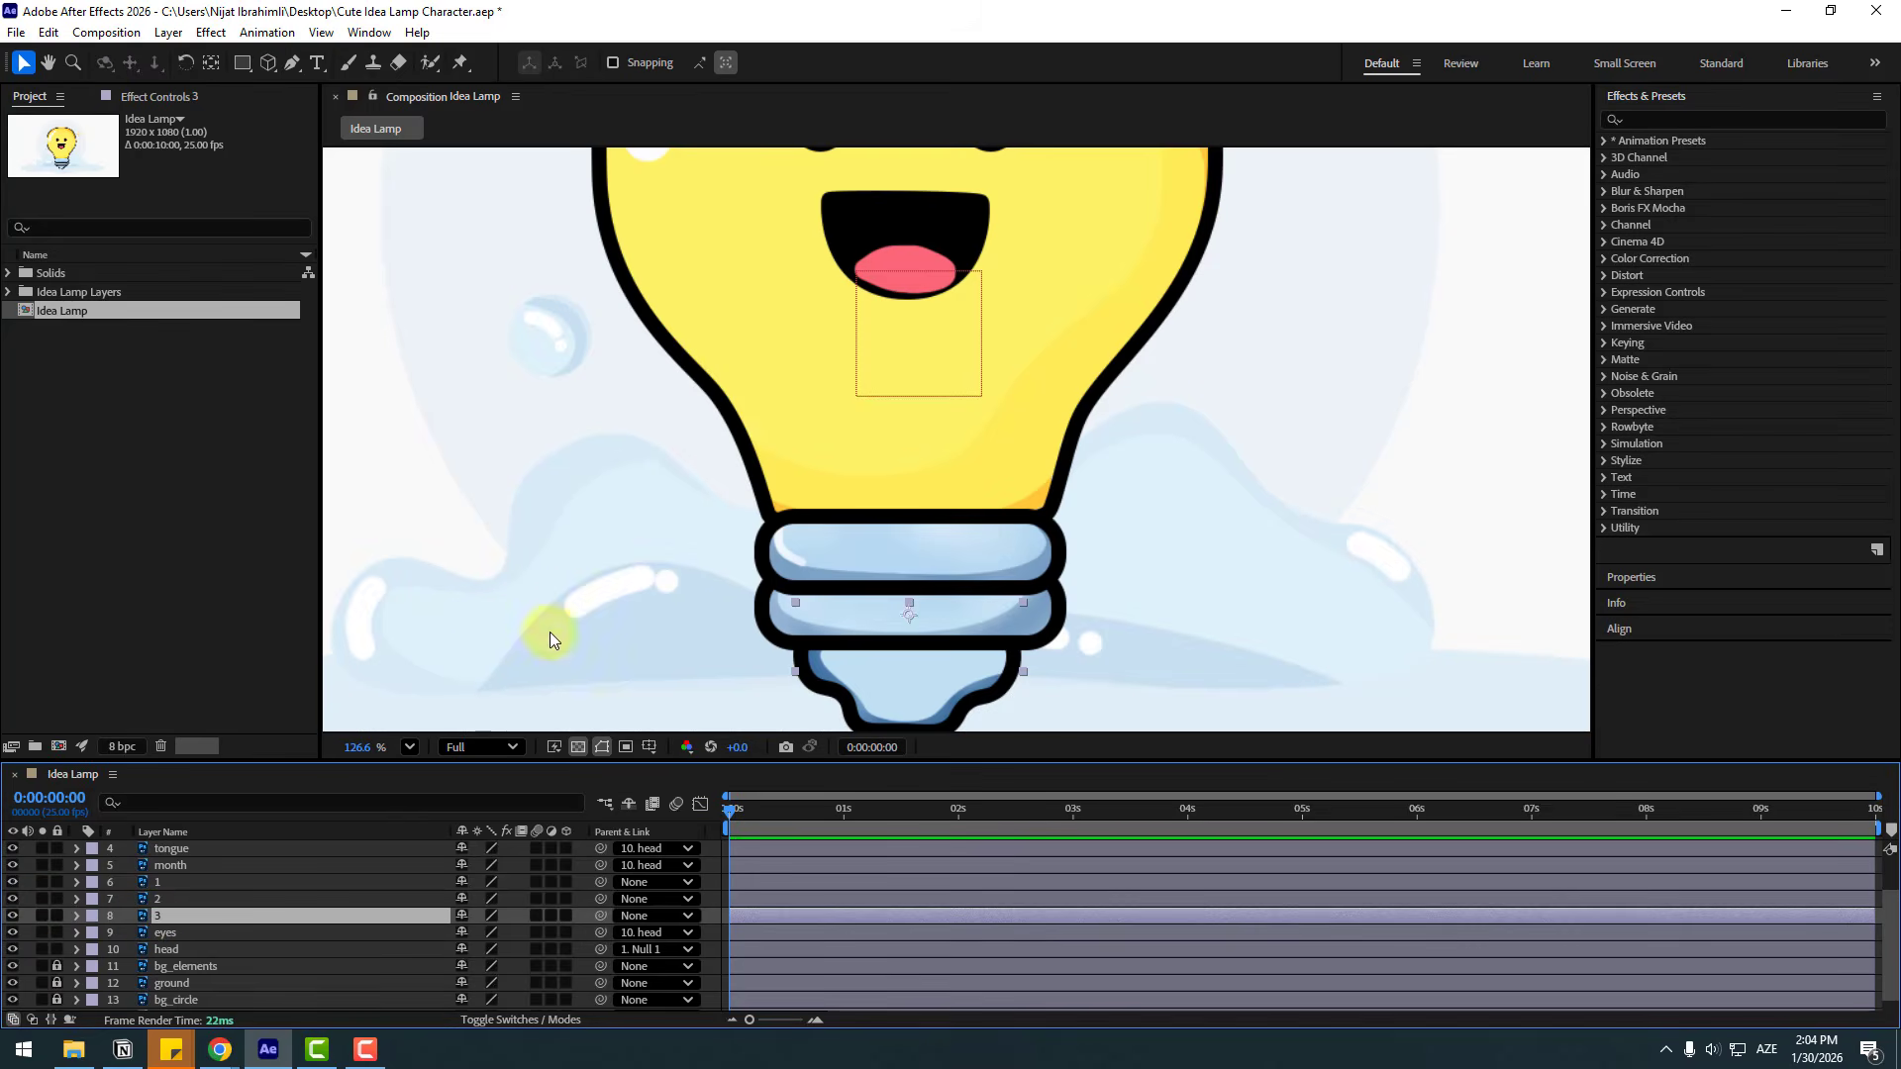
# Chain the lamp base by parenting layer 3 to 2, layer 2 to 1, and layer 1 to head.
pyautogui.scroll(-2, 551, 640)
pyautogui.moveTo(600, 916); pyautogui.dragTo(164, 883)
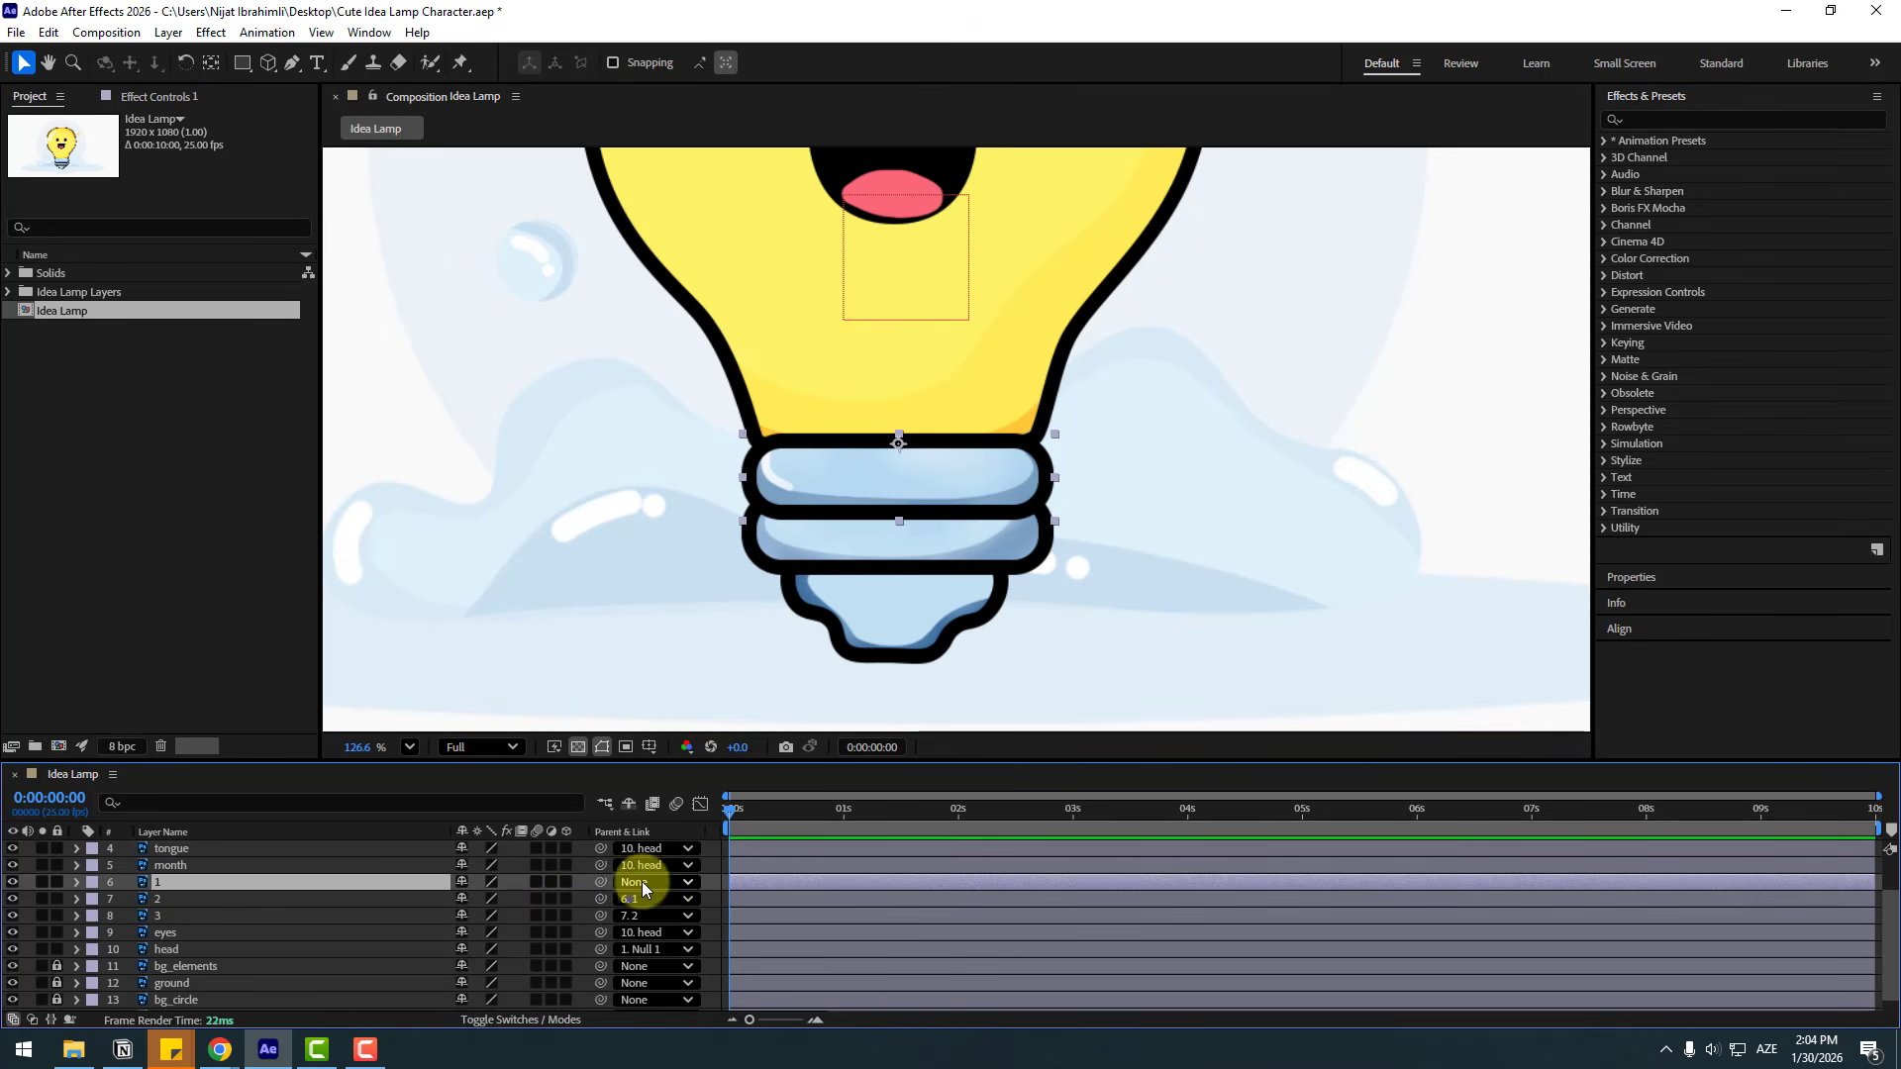
pyautogui.moveTo(602, 882); pyautogui.dragTo(166, 950)
# Reveal the Rotation property of layers 1, 2, 3 and head, and test the parented chain by rotating them together.
pyautogui.press('/')
pyautogui.keyDown('shift'); pyautogui.click(162, 899); pyautogui.keyUp('shift')
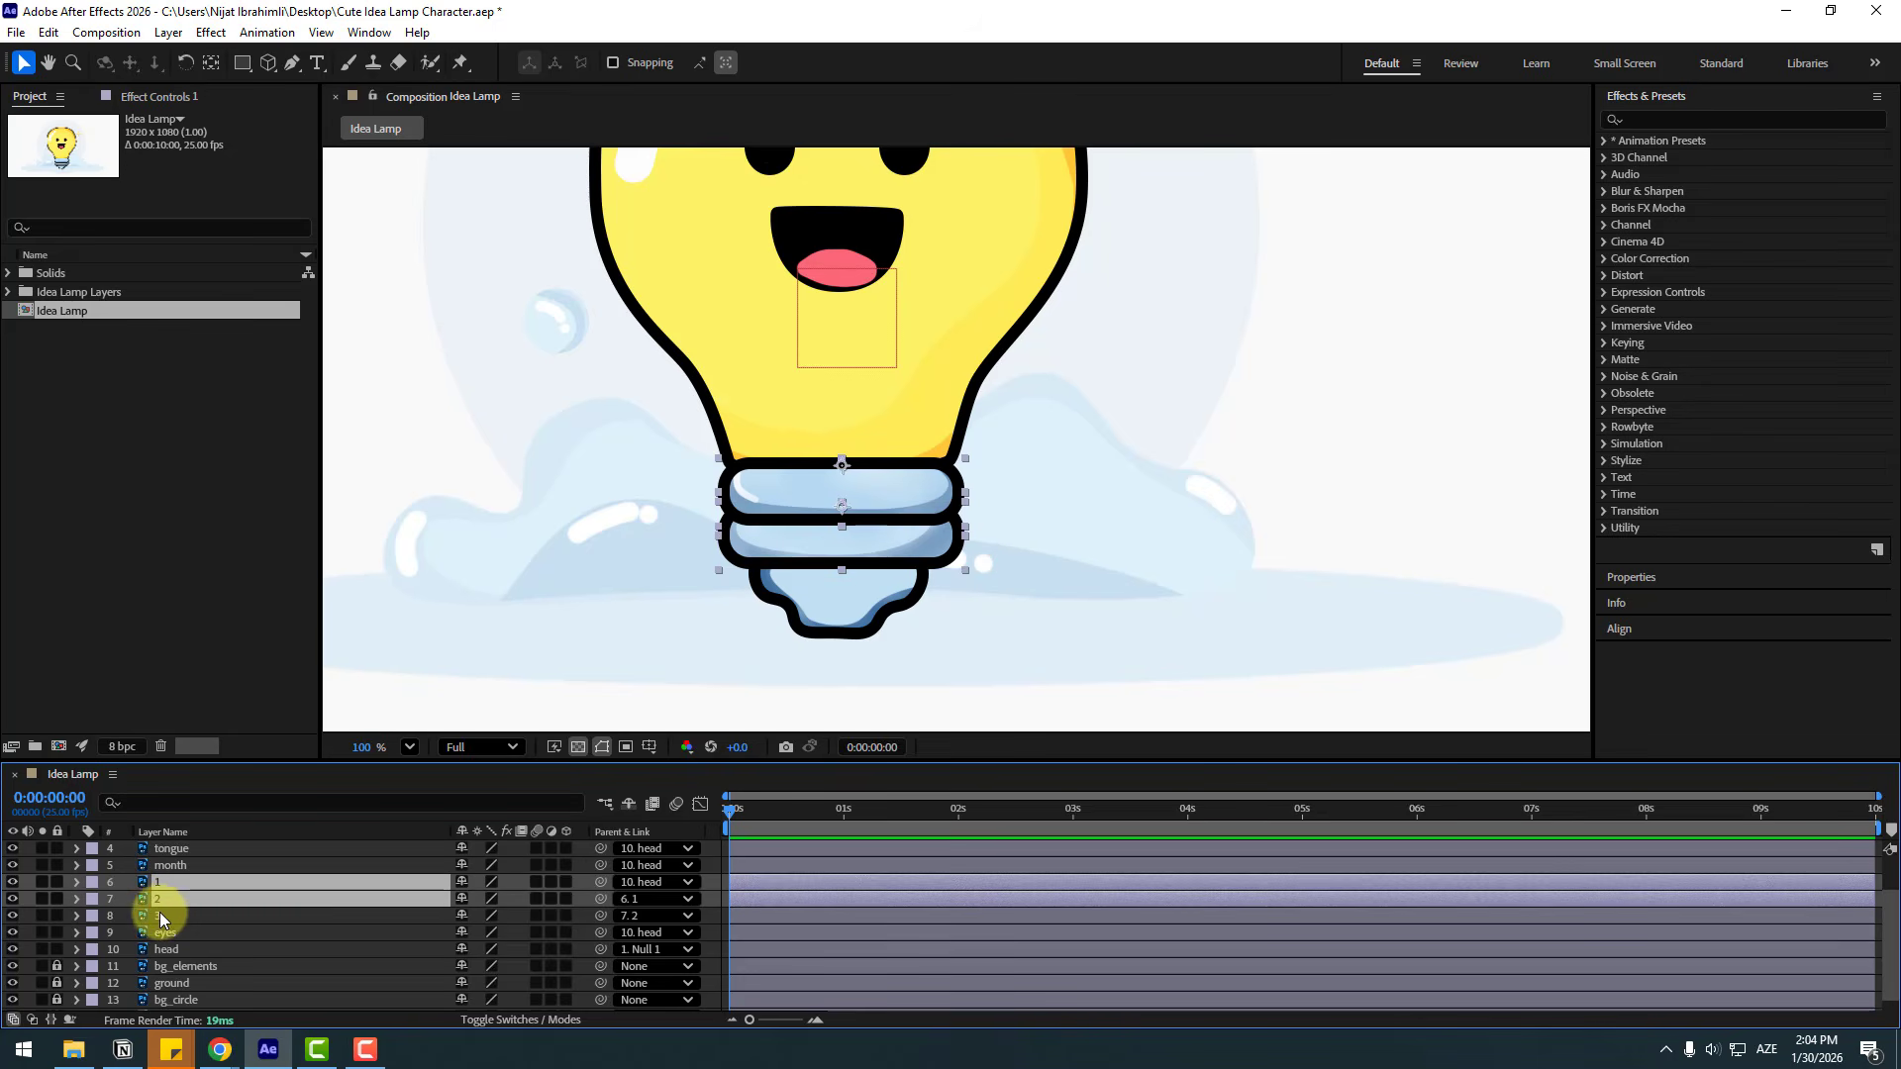
pyautogui.keyDown('shift'); pyautogui.click(170, 916); pyautogui.keyUp('shift')
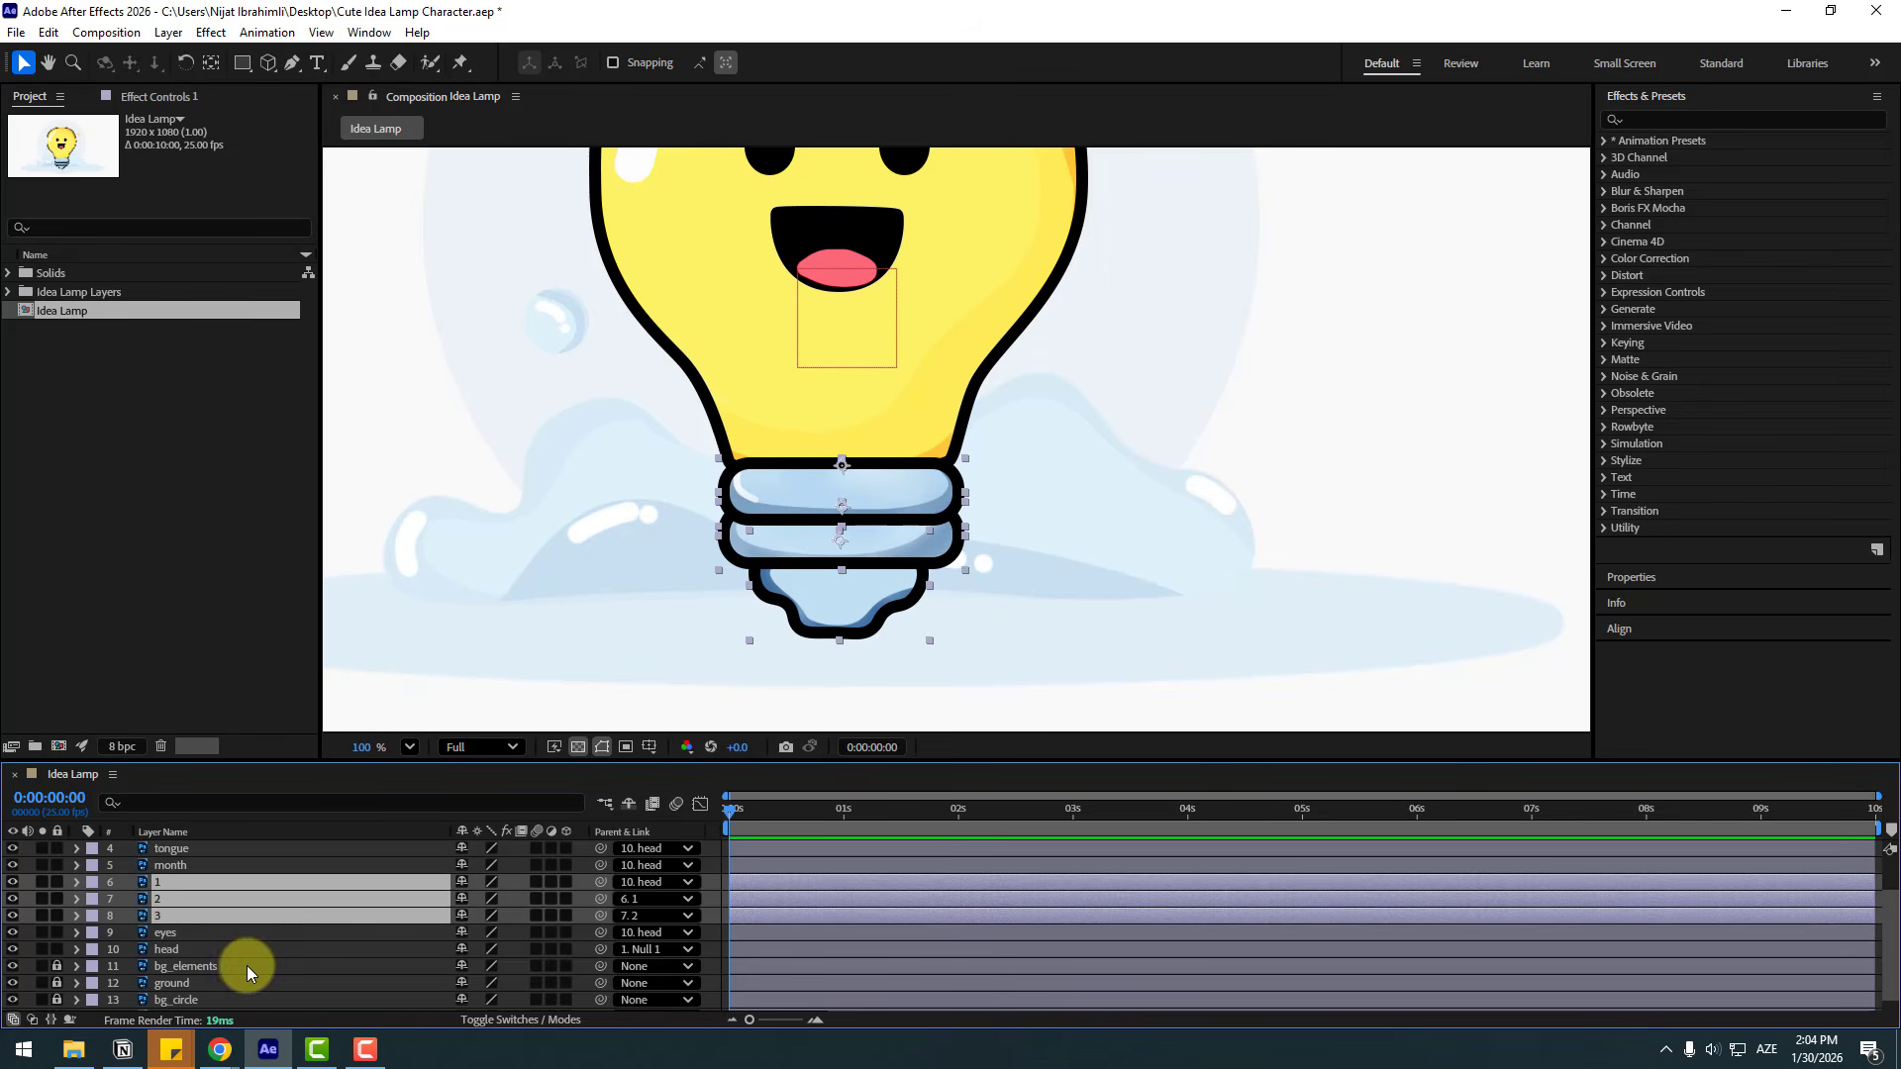
pyautogui.press('r')
pyautogui.moveTo(482, 904); pyautogui.dragTo(90, 898)
pyautogui.click(78, 883)
pyautogui.scroll(-1, 240, 947)
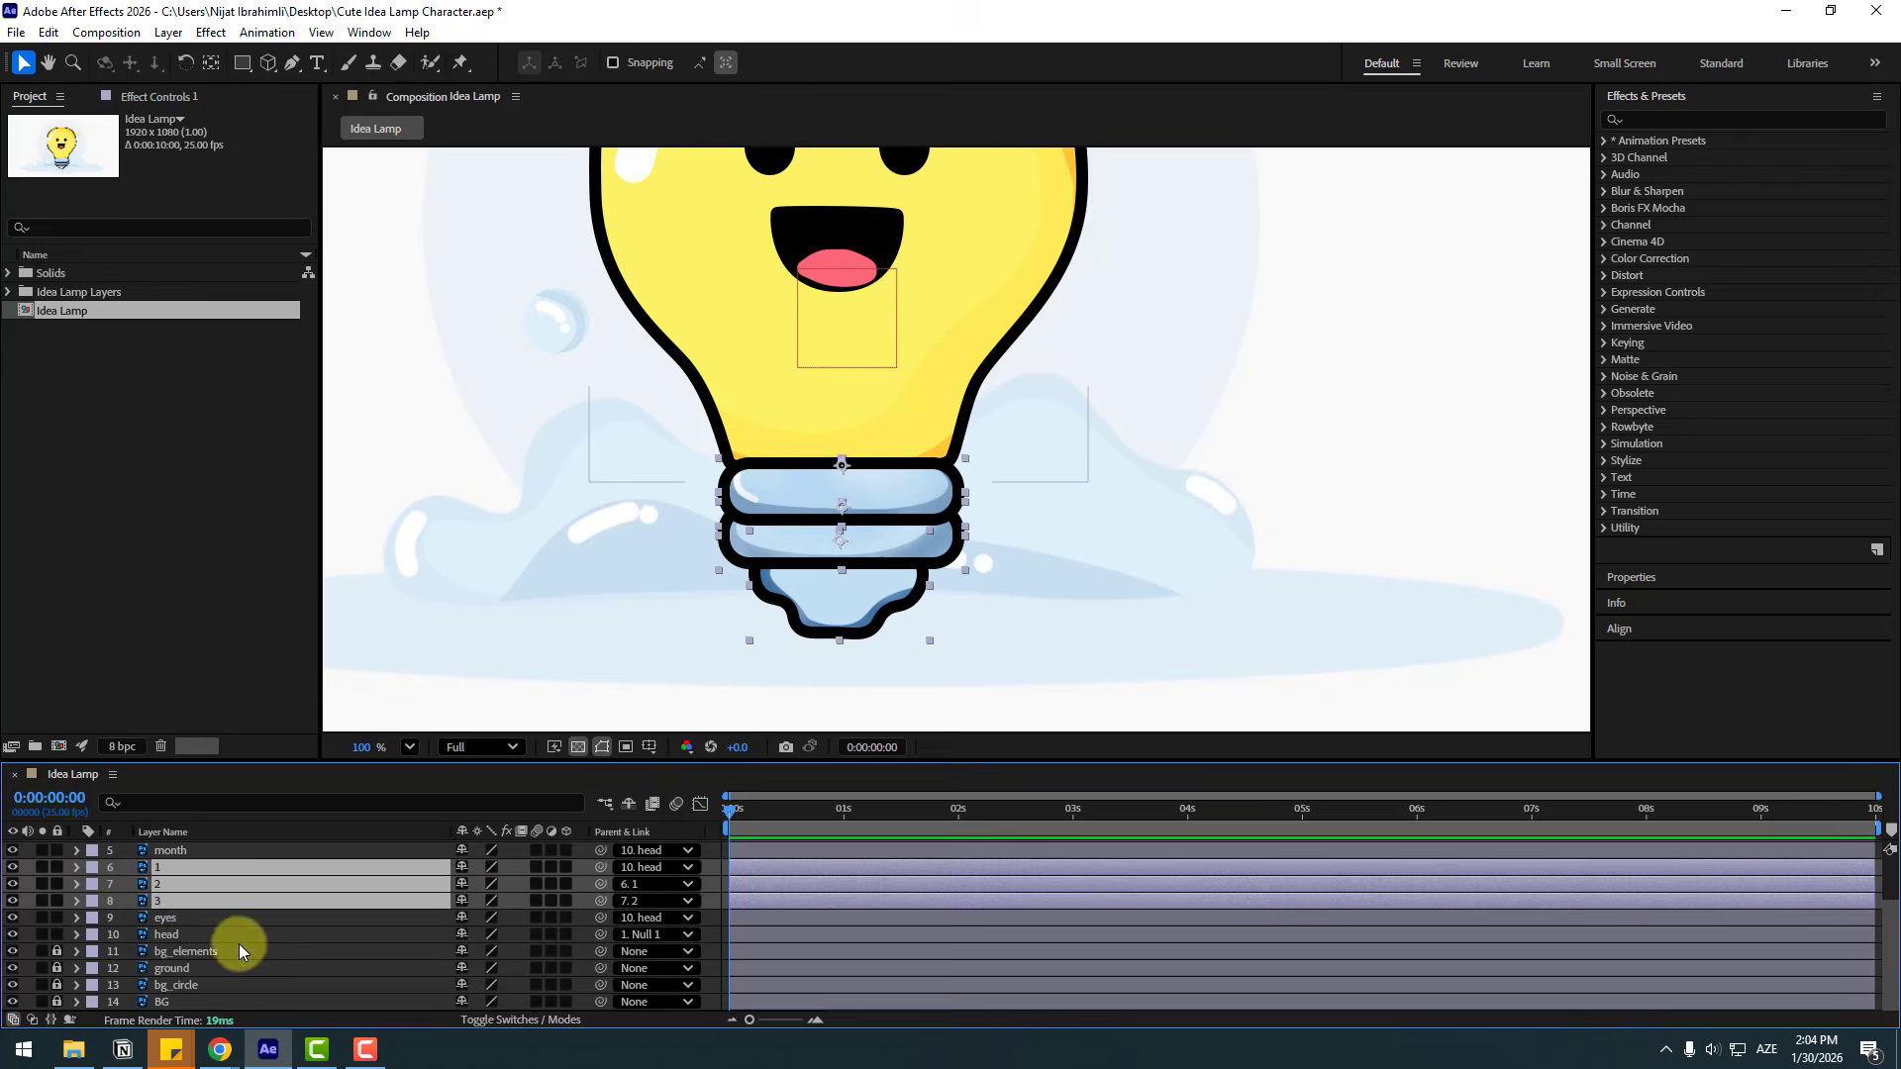
pyautogui.keyDown('ctrl'); pyautogui.click(187, 936); pyautogui.keyUp('ctrl')
pyautogui.press('r')
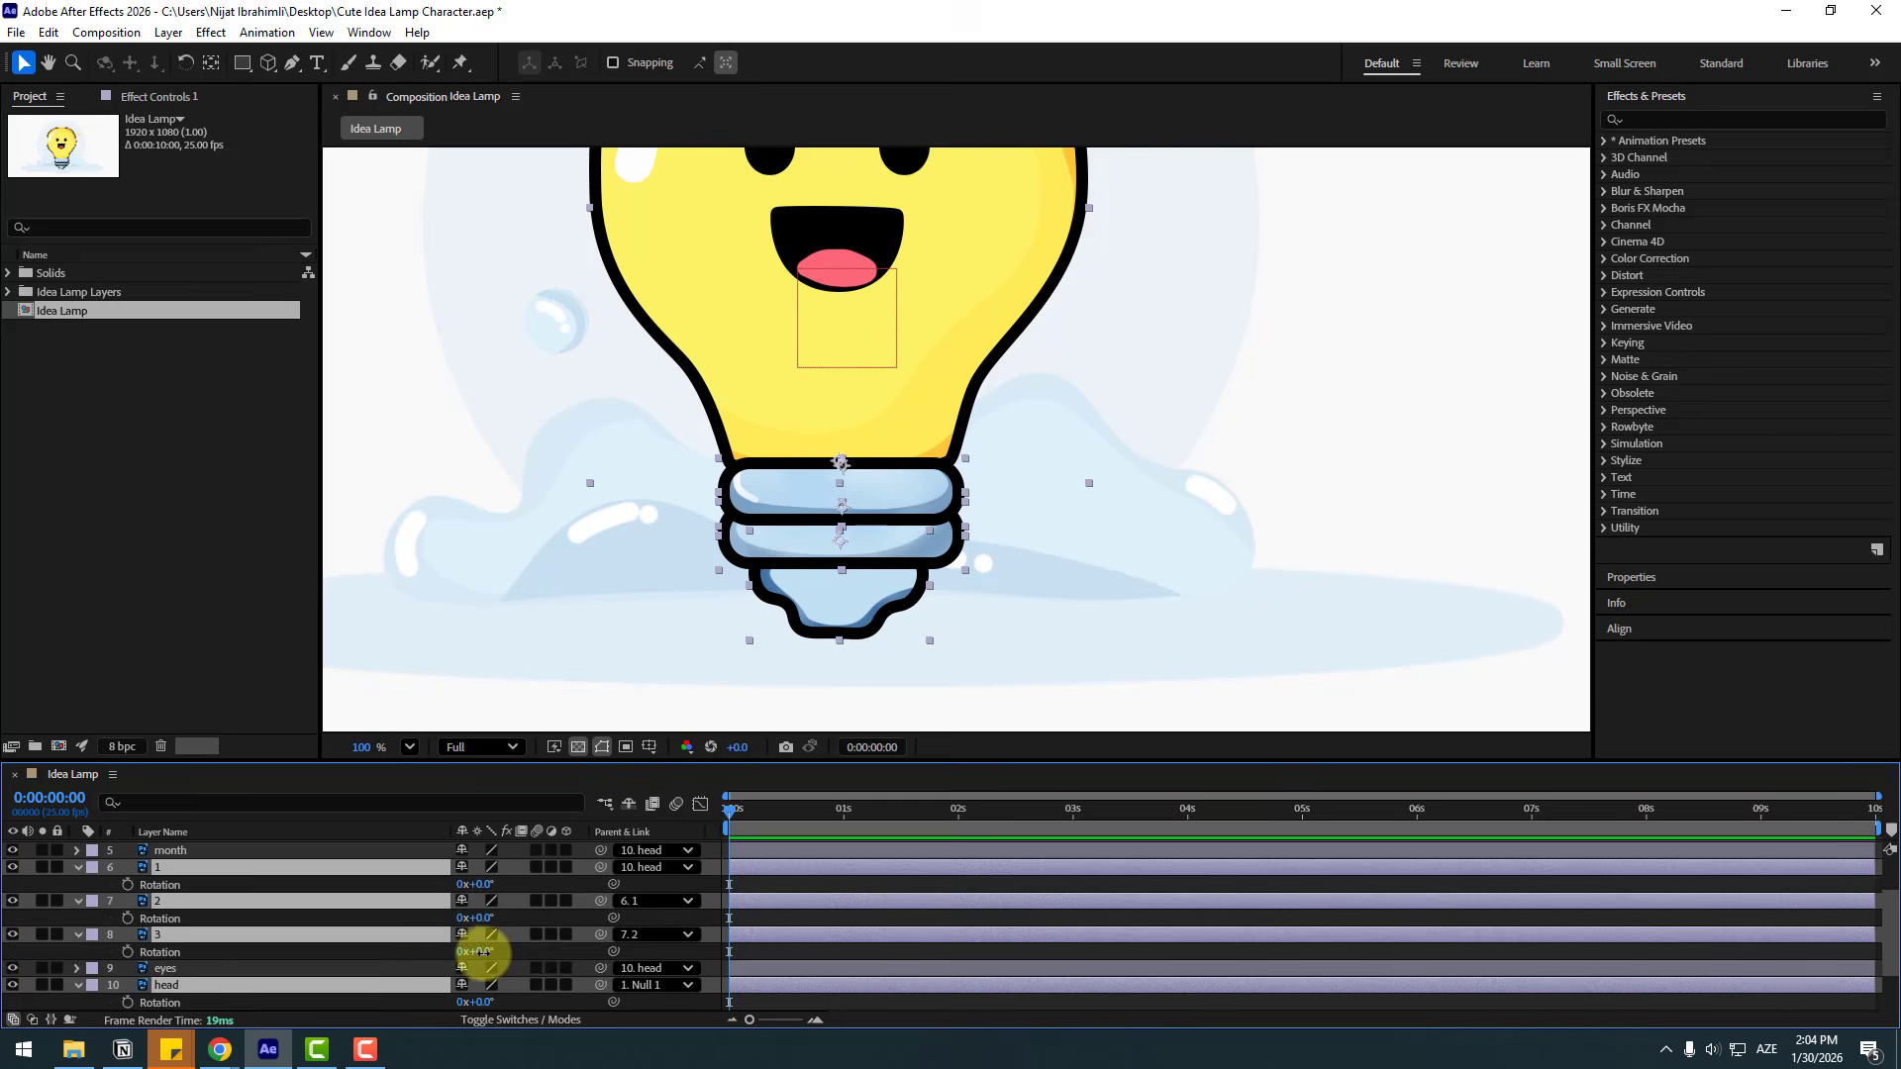
pyautogui.moveTo(479, 952)
pyautogui.mouseDown()
pyautogui.moveTo(496, 955)
pyautogui.moveTo(473, 954)
pyautogui.mouseUp()
pyautogui.click(762, 881)
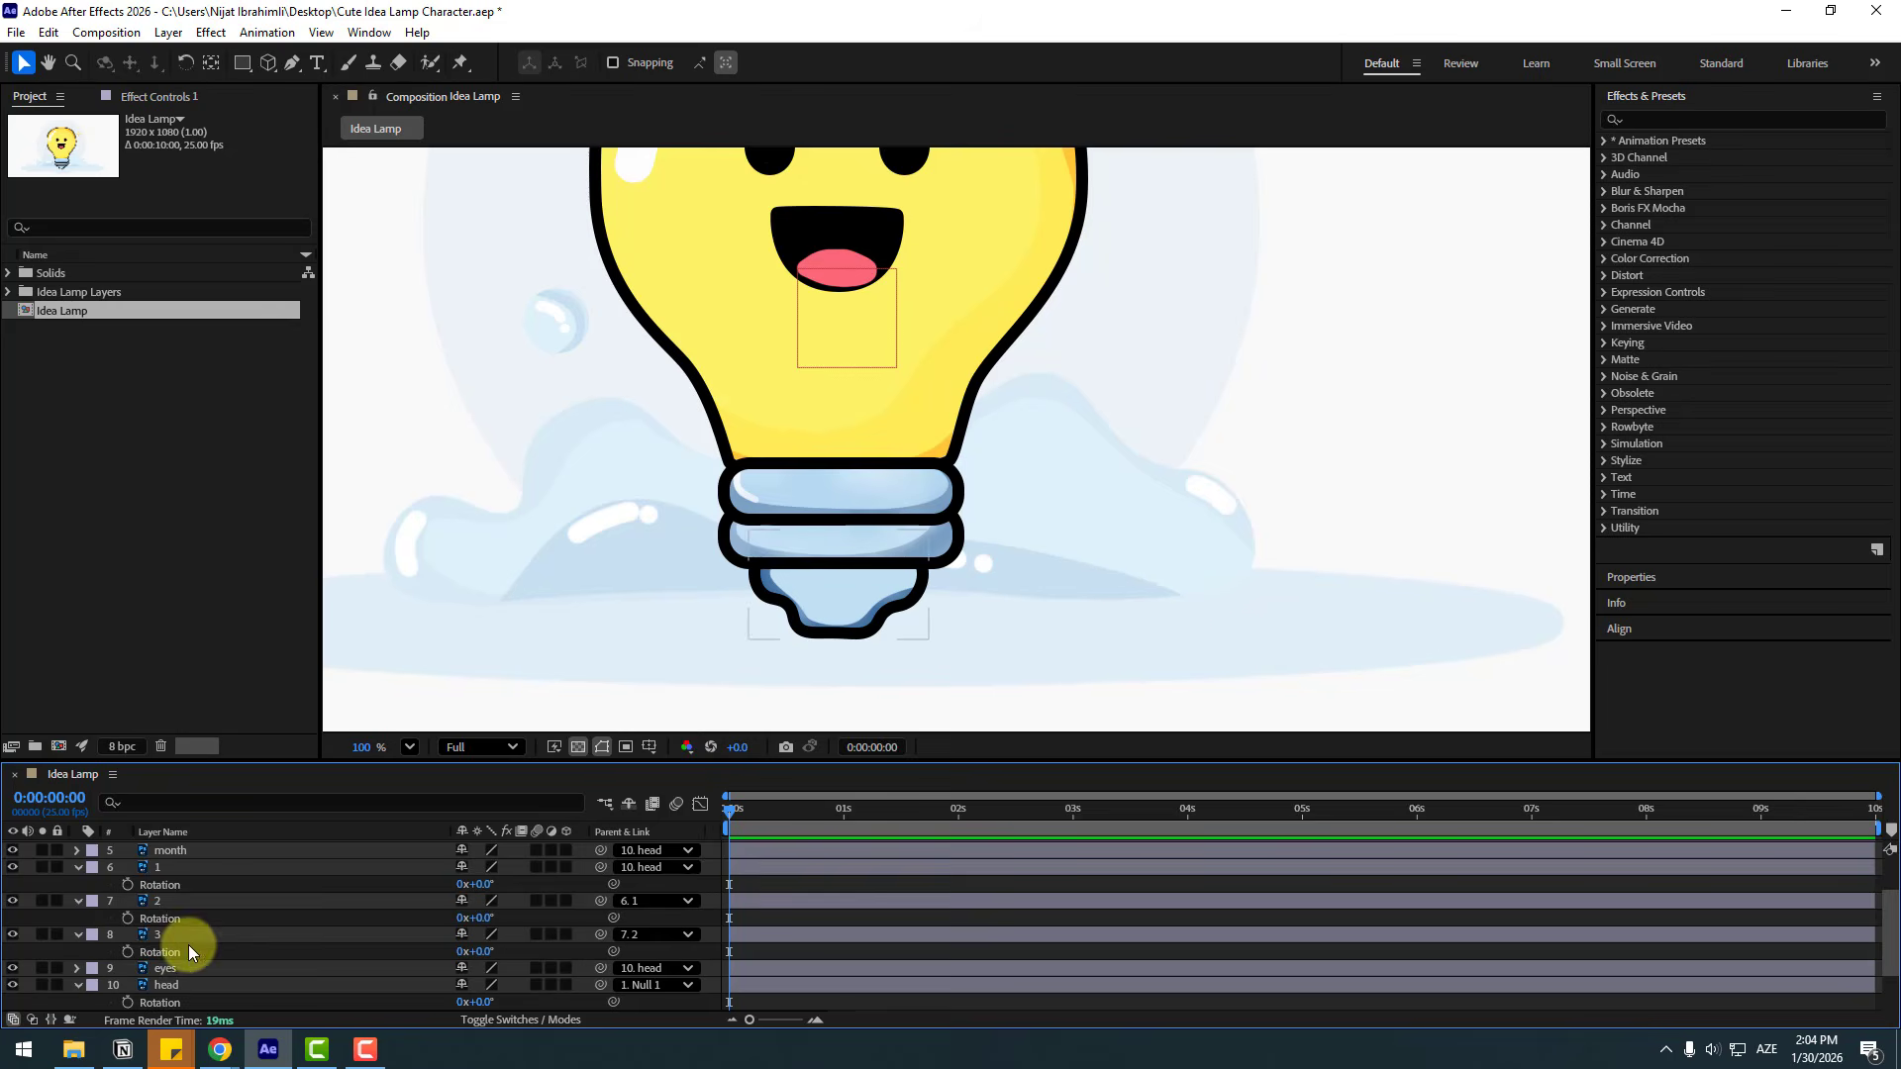
# Move the head layer's anchor point from the bulb's neck to the top centre of the bulb.
pyautogui.scroll(-2, 189, 945)
pyautogui.click(165, 919)
pyautogui.scroll(-1, 525, 467)
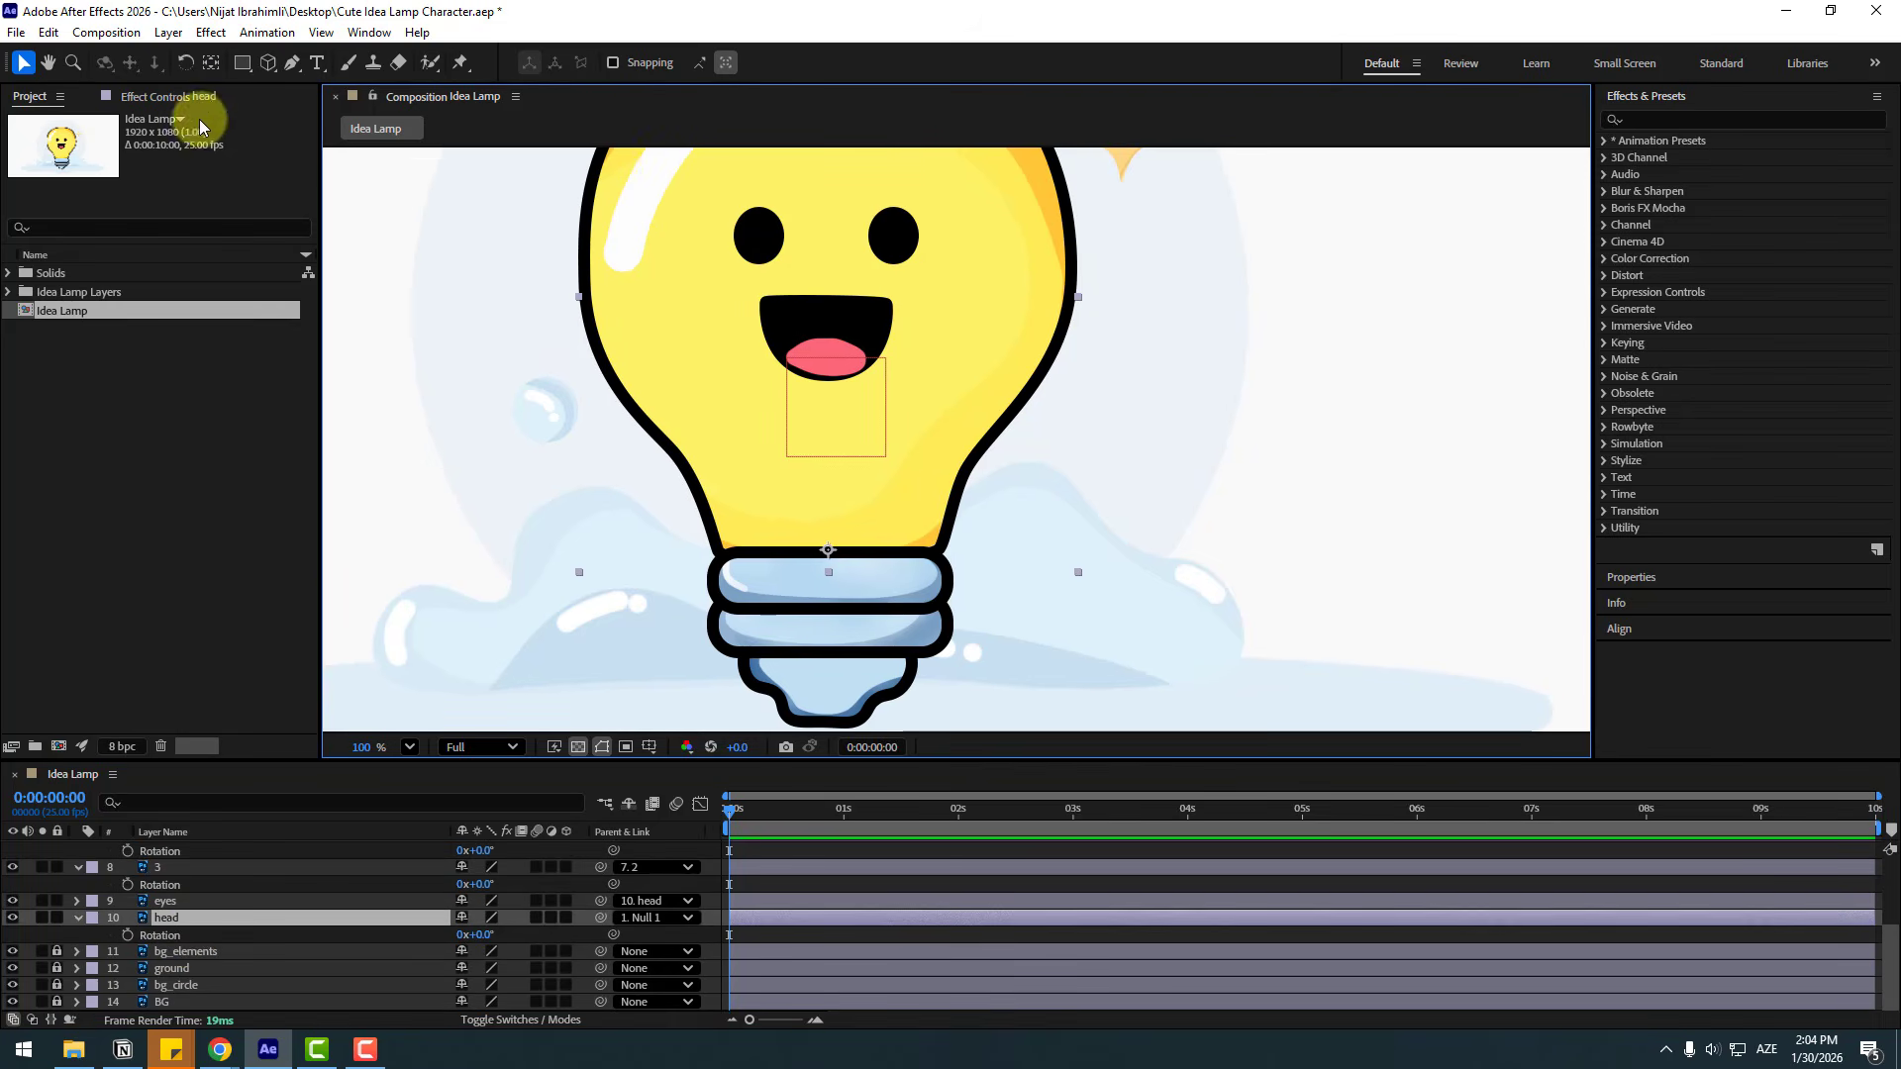
pyautogui.click(211, 62)
pyautogui.scroll(-1, 826, 515)
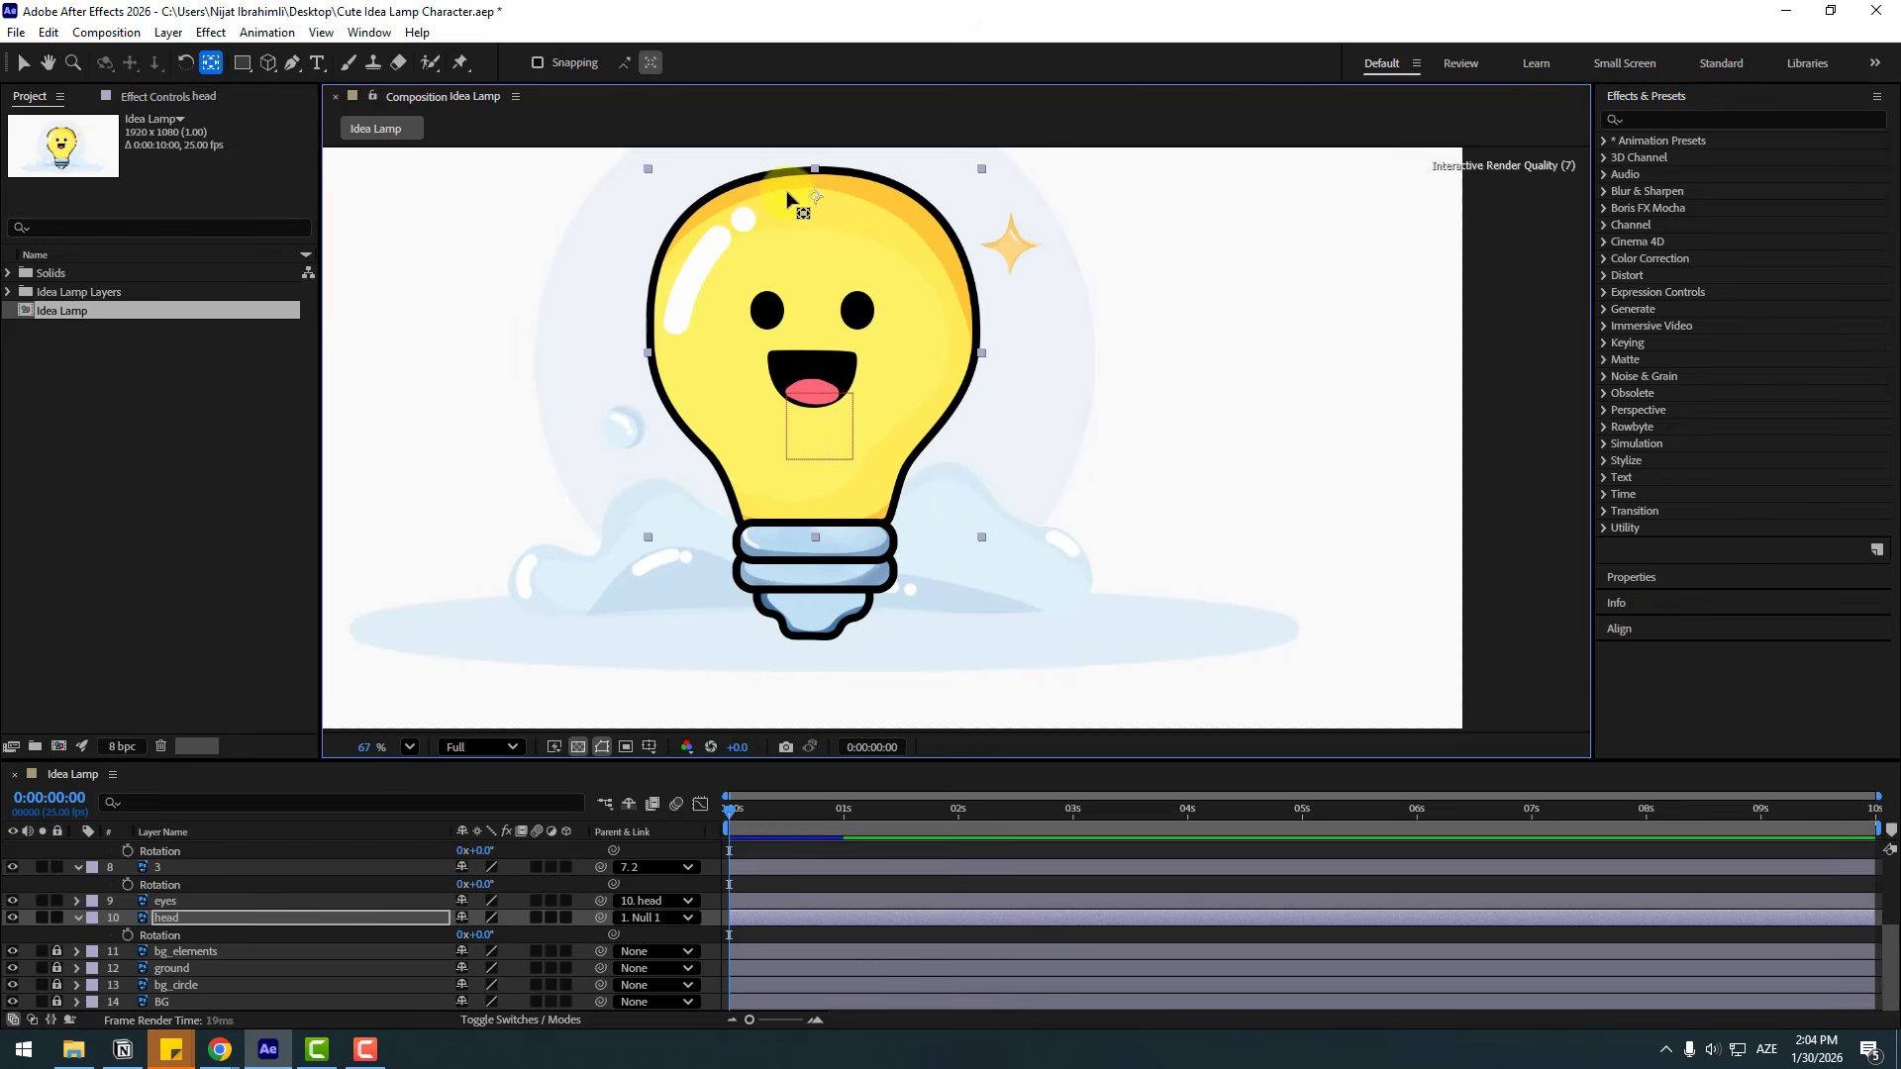
pyautogui.moveTo(787, 198); pyautogui.dragTo(787, 193)
pyautogui.click(23, 63)
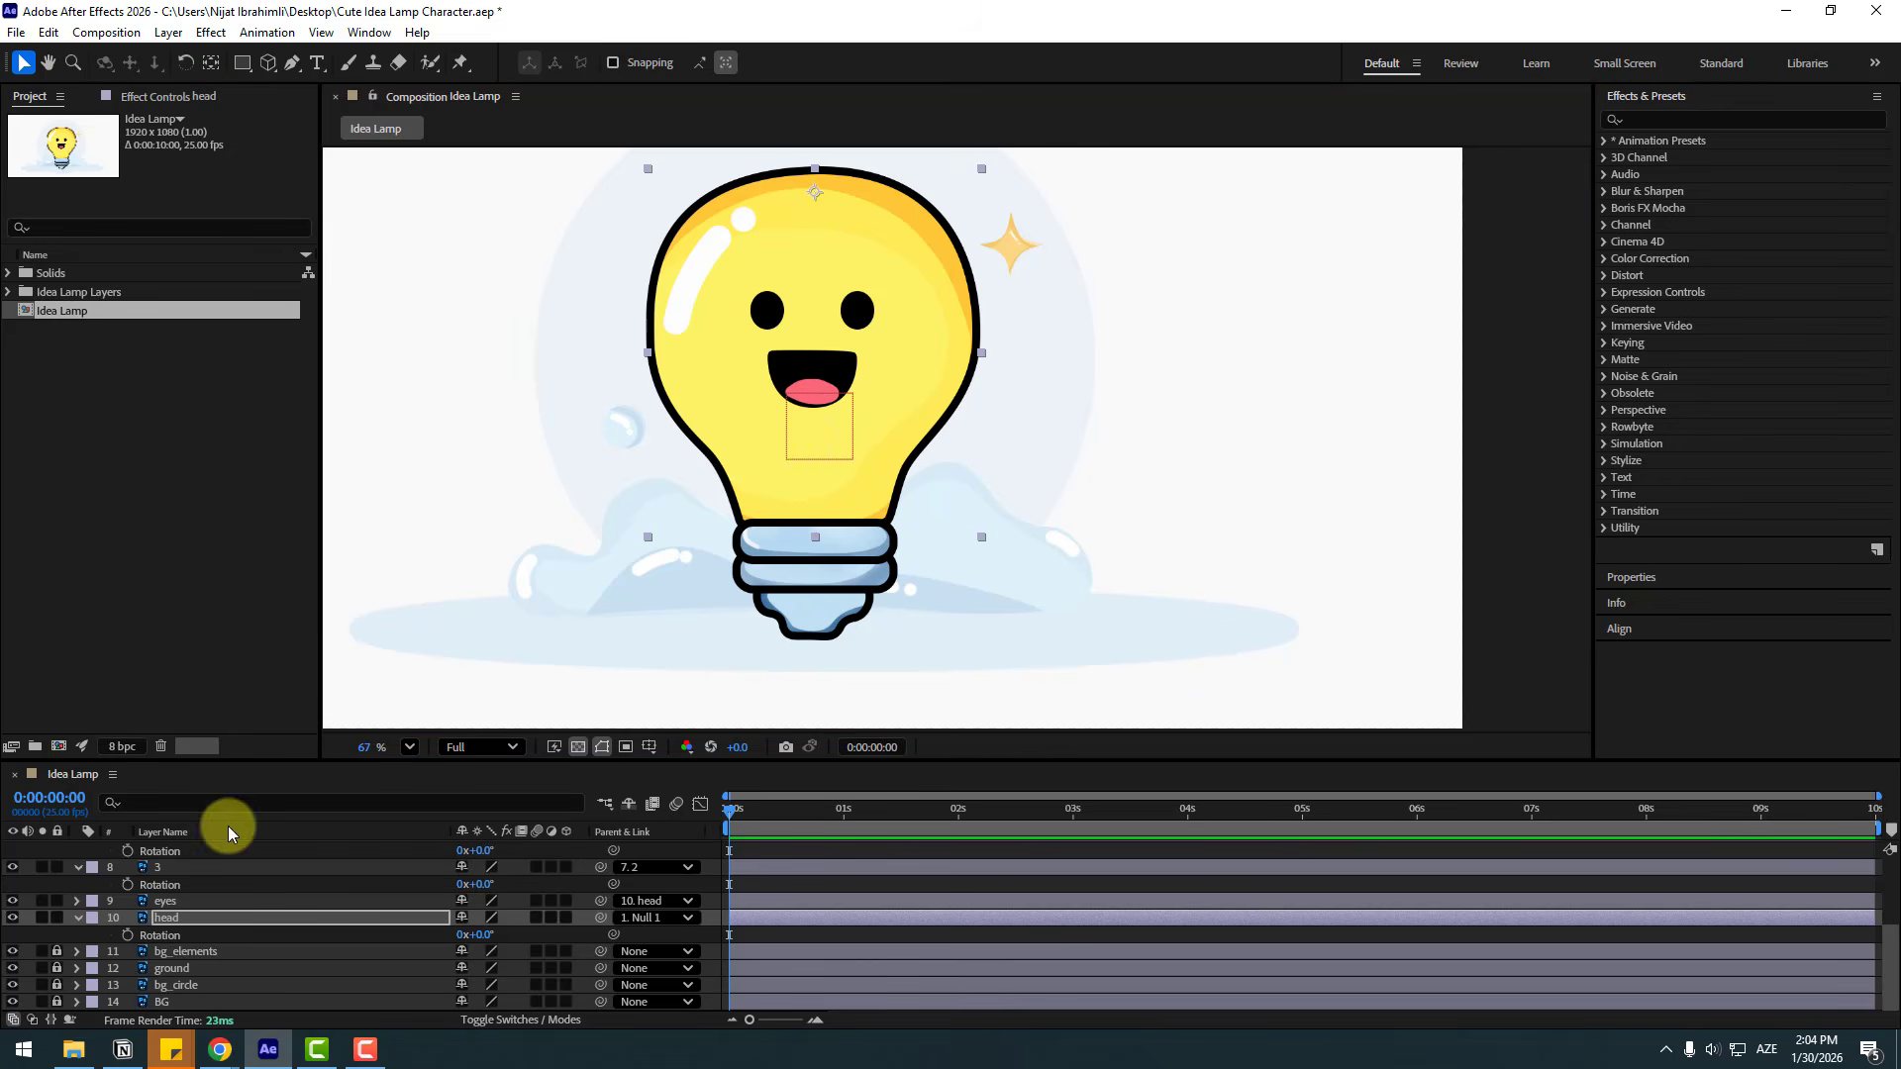
# Test the parented chain by rotating layers 1, 2 and 3 together, restoring their rotation when done.
pyautogui.scroll(3, 242, 930)
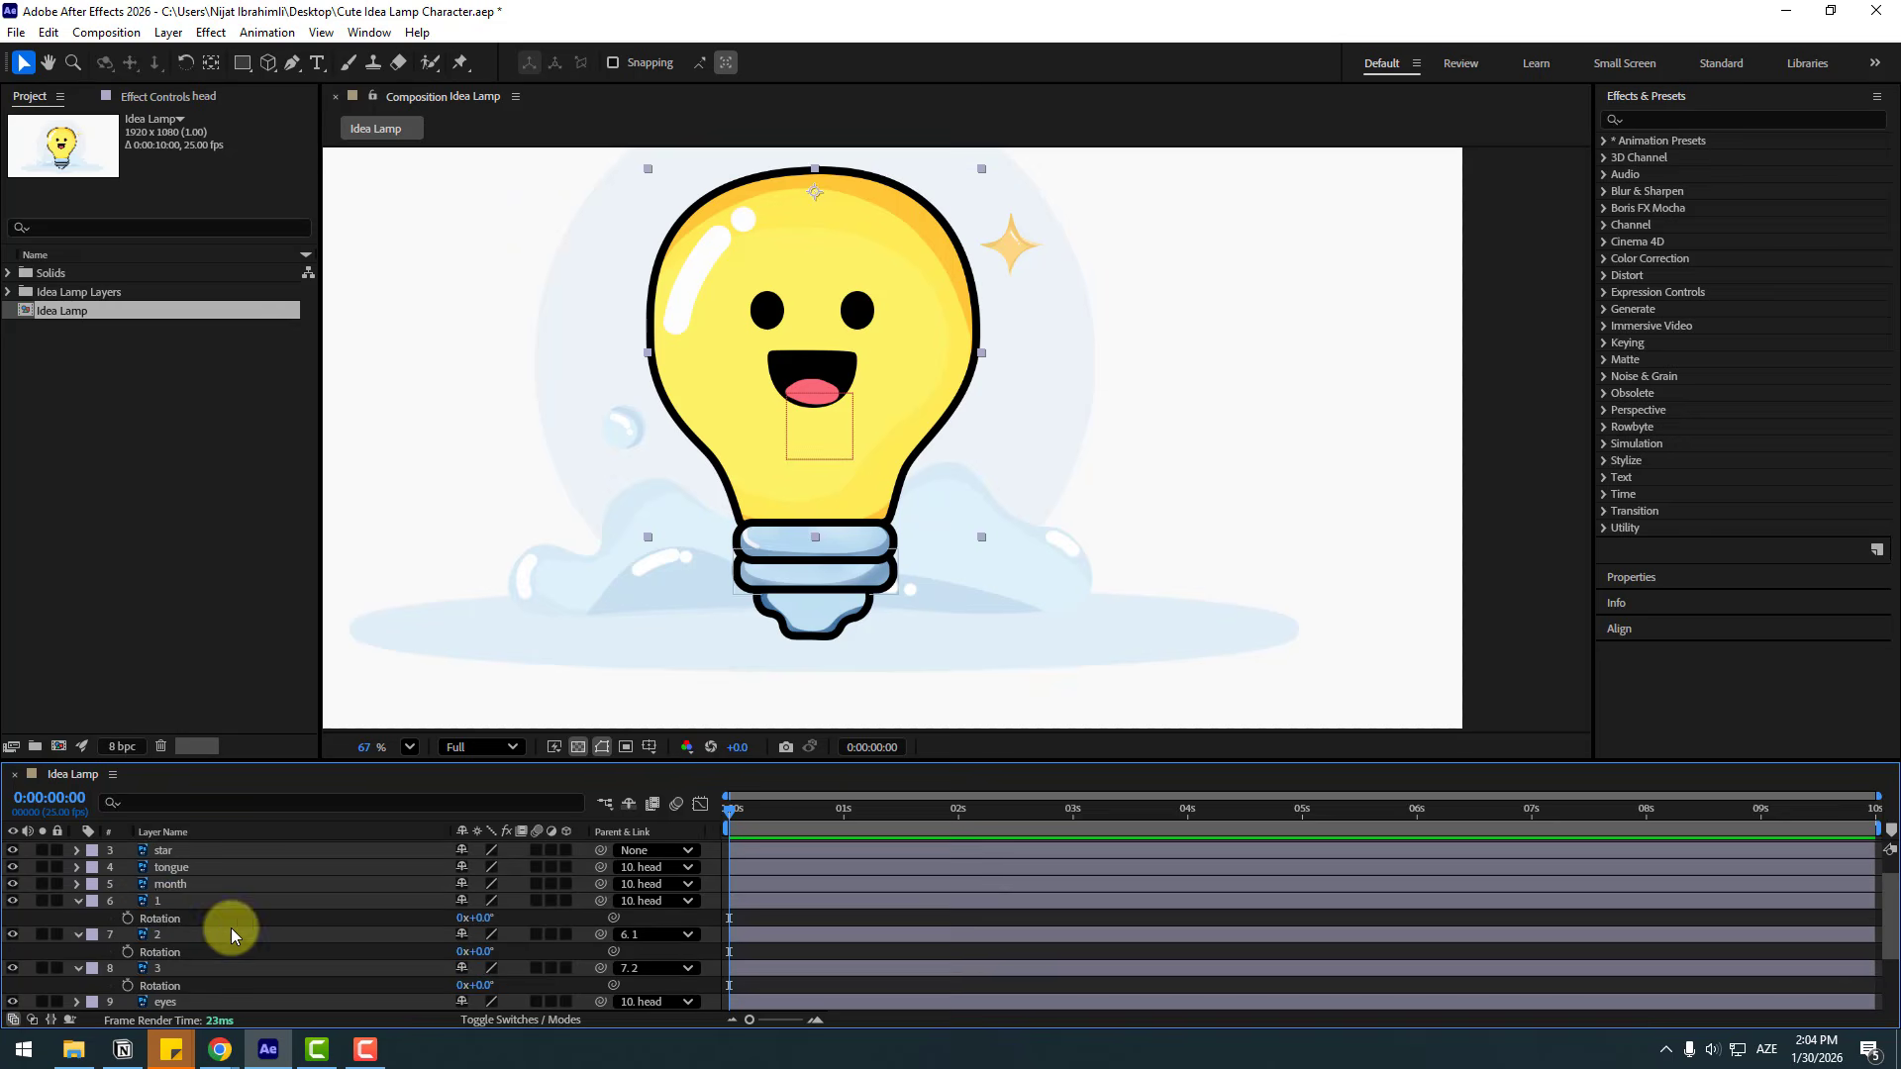
pyautogui.click(148, 903)
pyautogui.keyDown('shift'); pyautogui.click(164, 932); pyautogui.keyUp('shift')
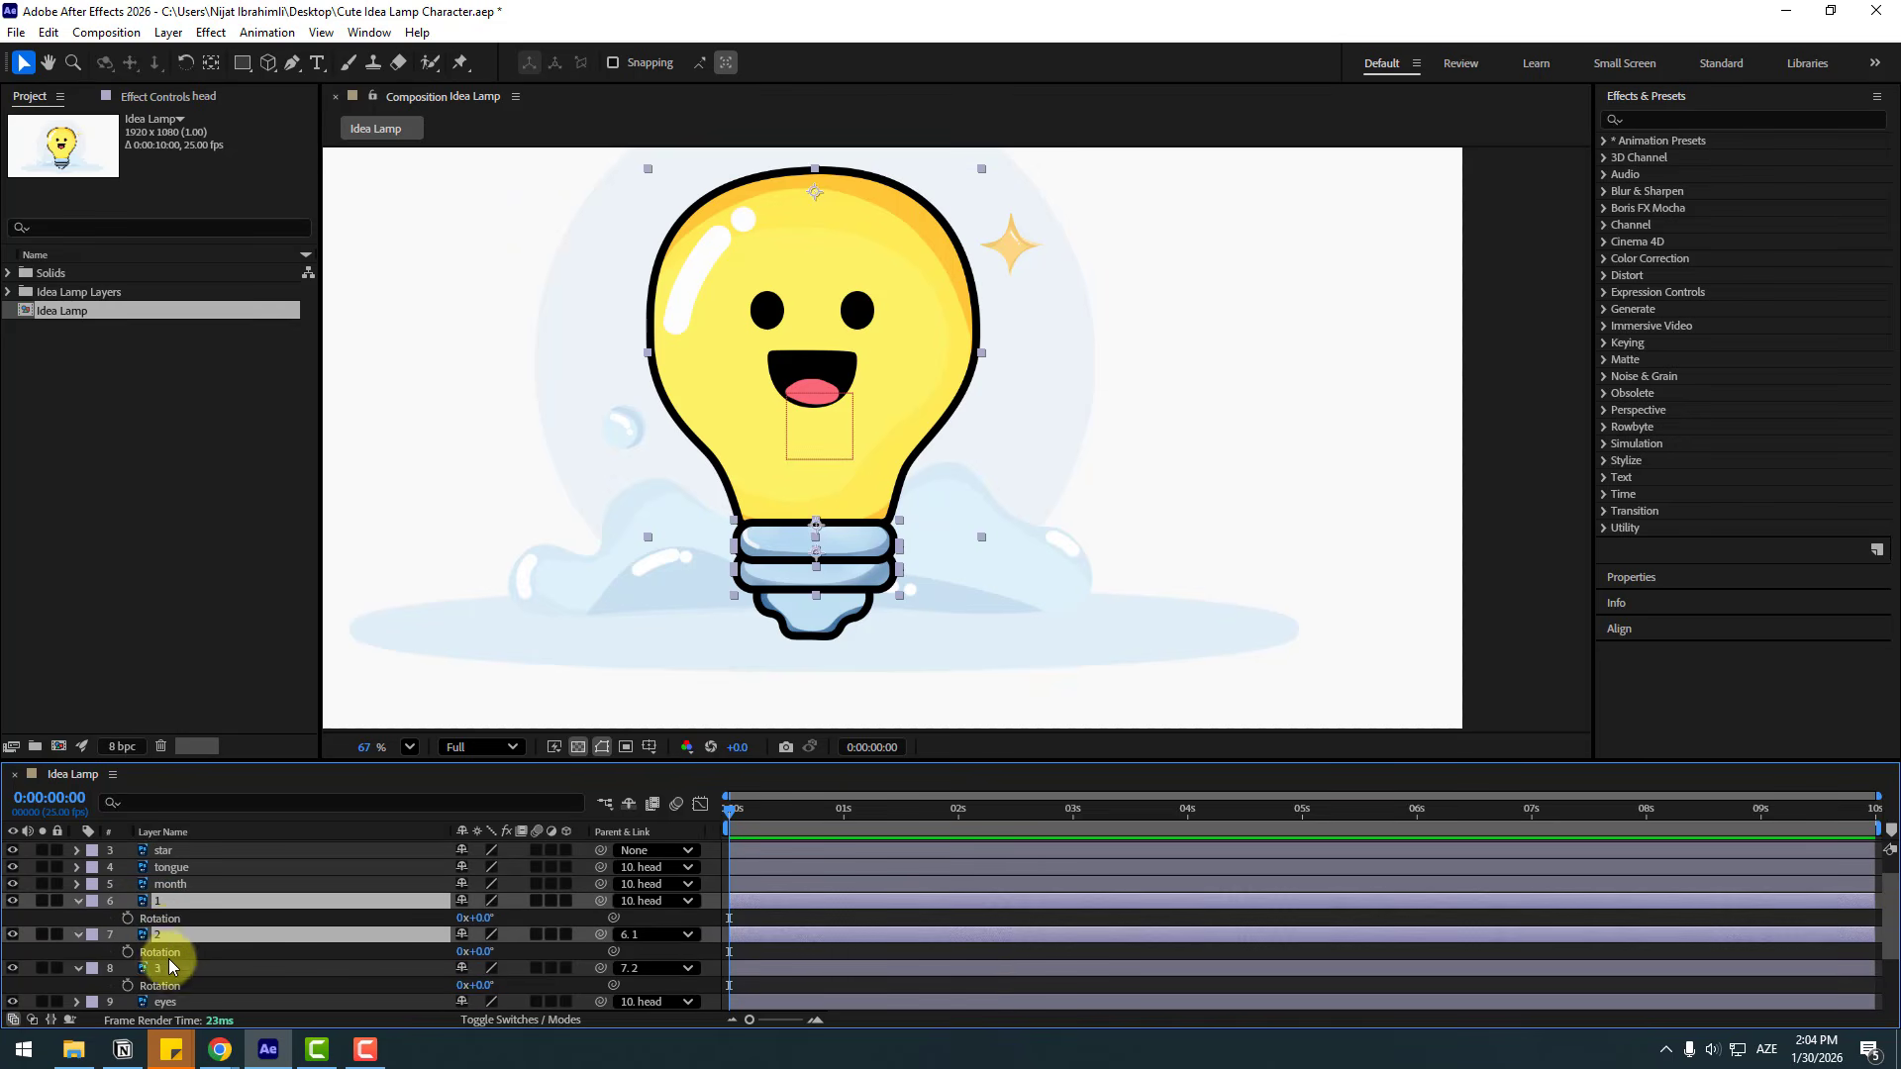
pyautogui.keyDown('shift'); pyautogui.click(164, 966); pyautogui.keyUp('shift')
pyautogui.moveTo(483, 918); pyautogui.dragTo(472, 918)
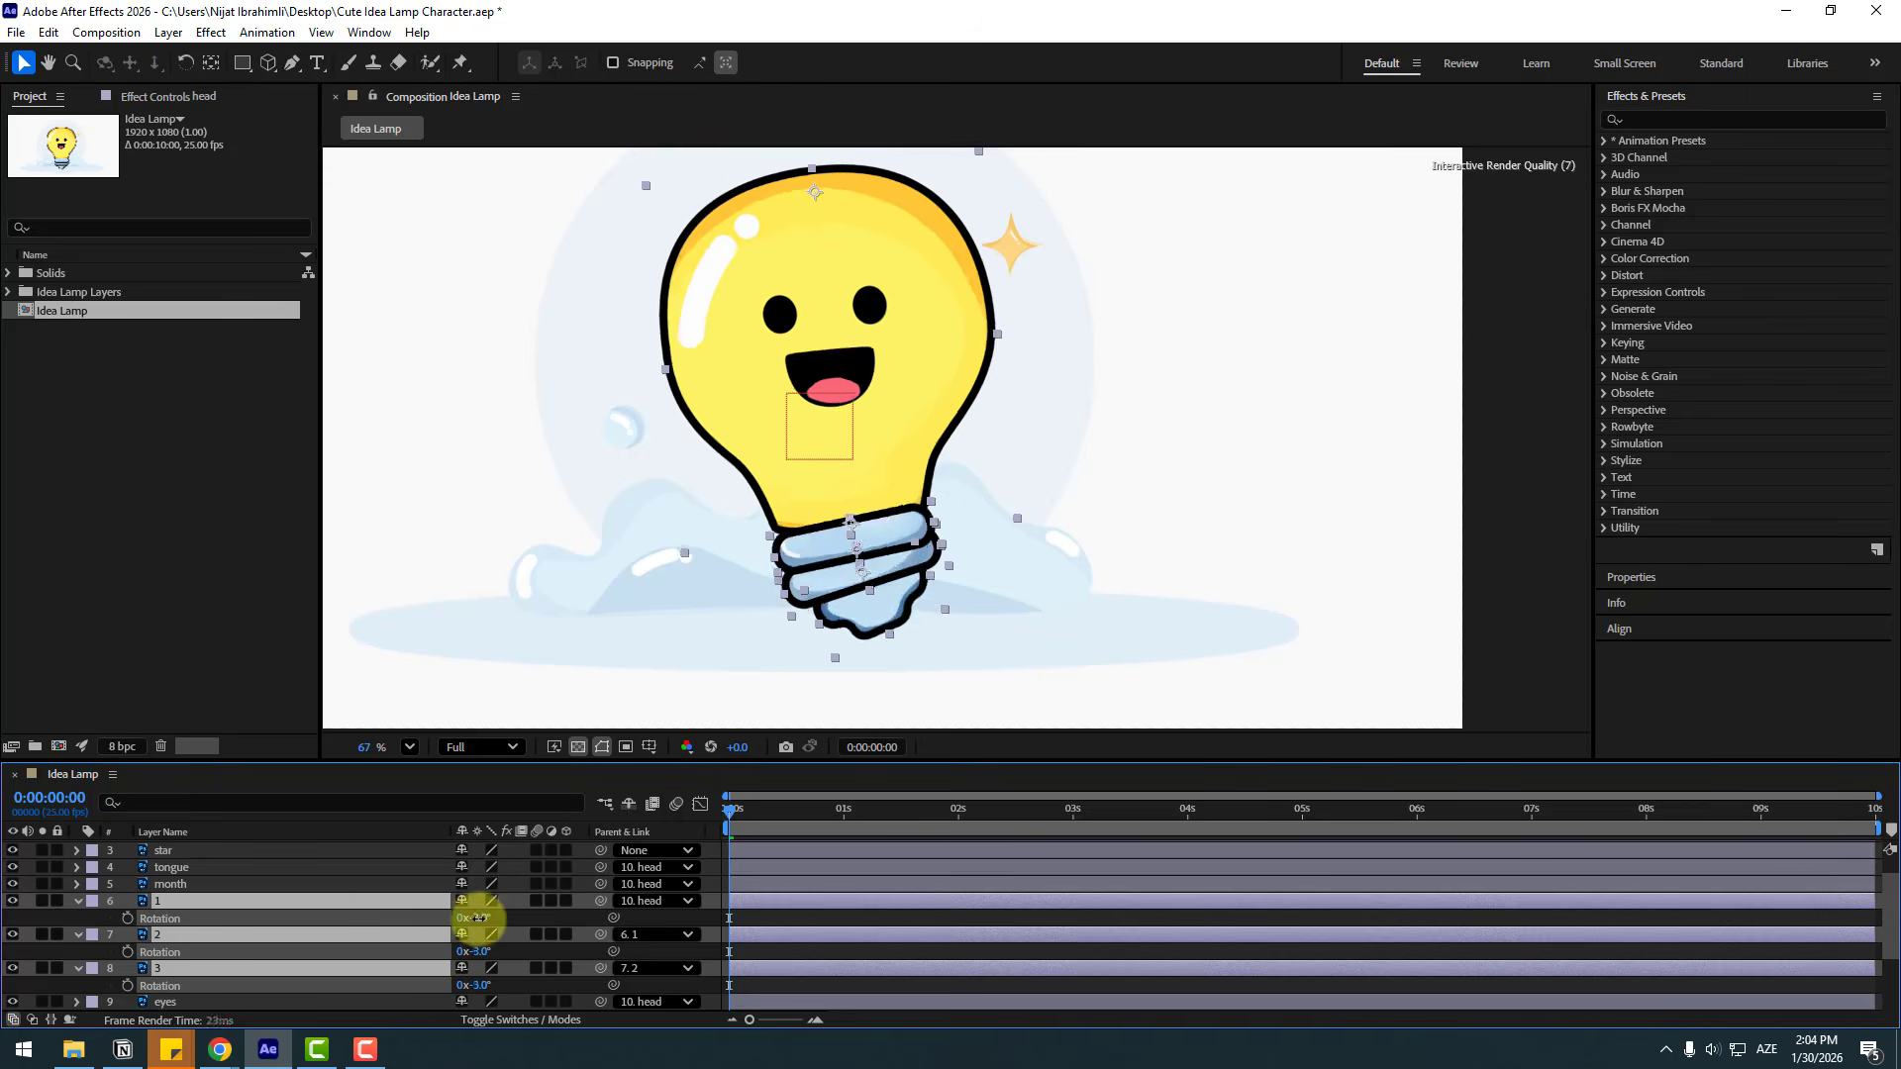
pyautogui.click(75, 917)
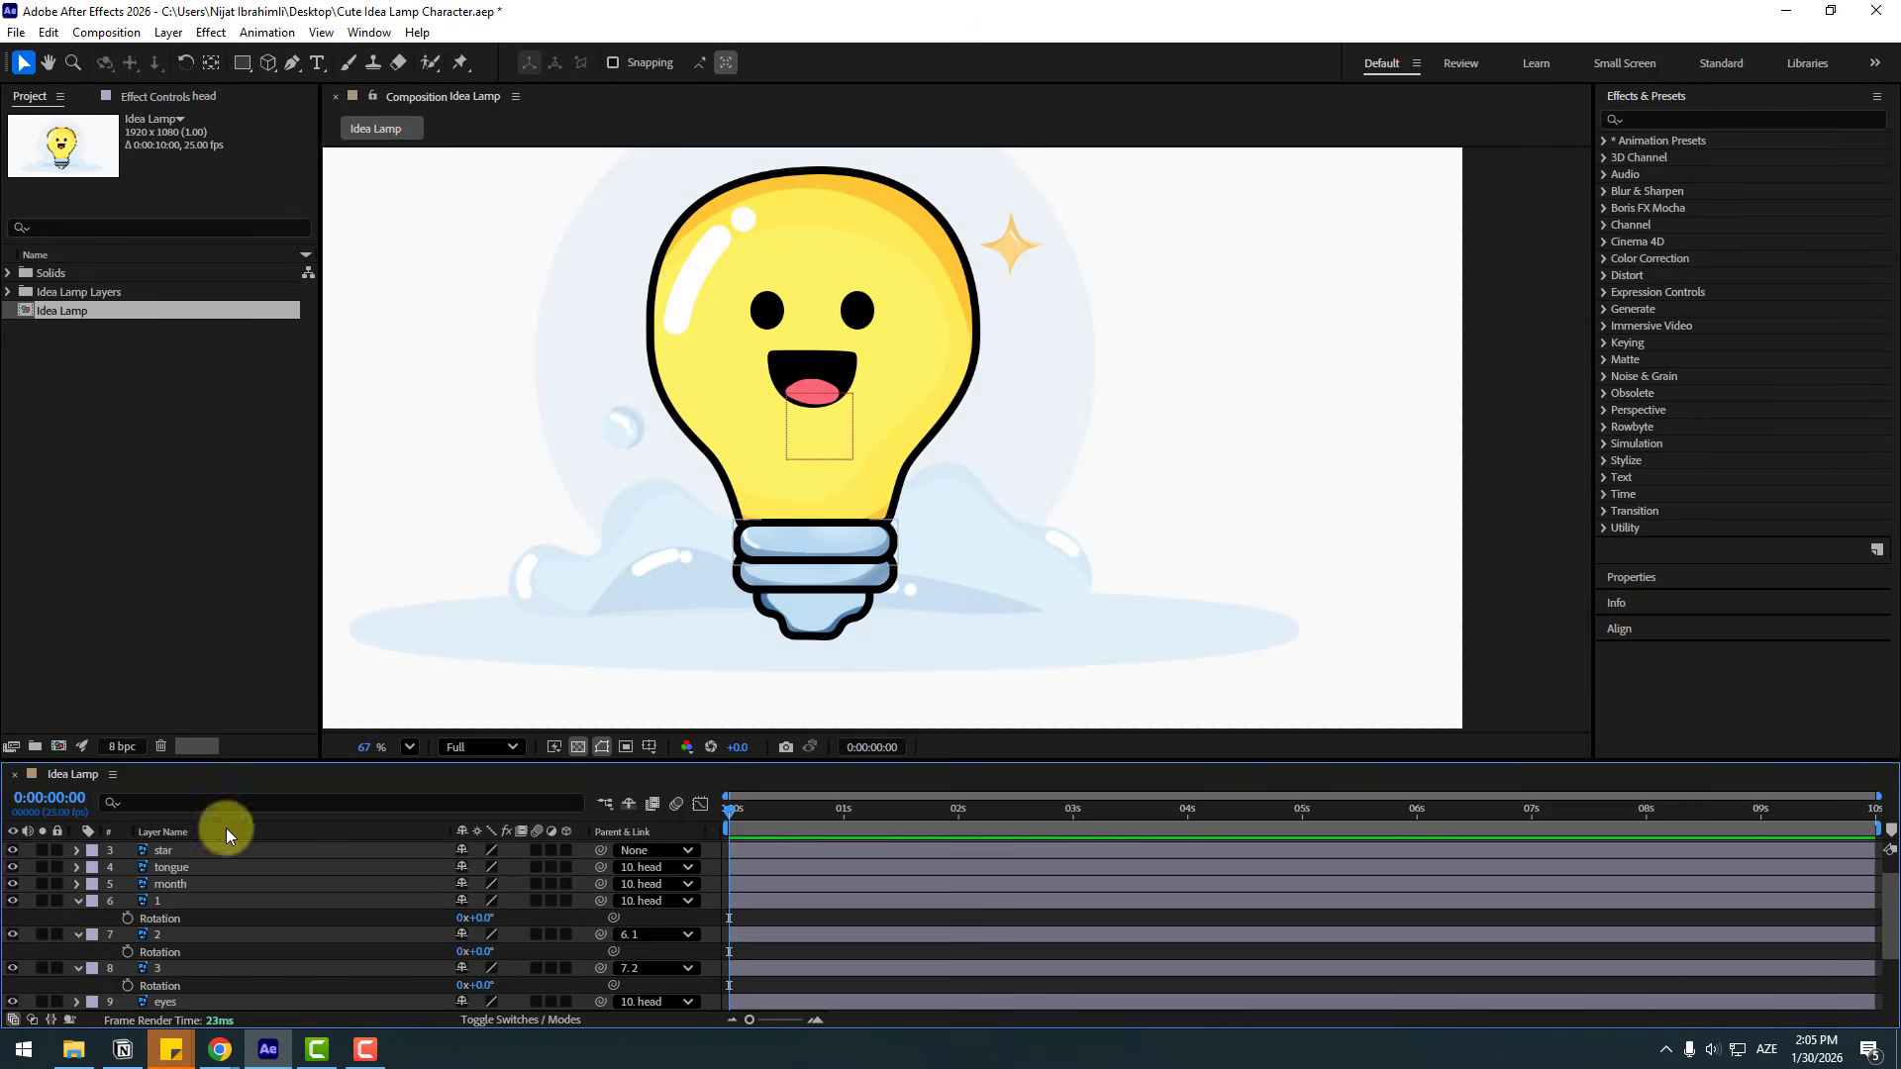
# Add a second null object, centre it over the lamp base, and reveal its Rotation property.
pyautogui.click(169, 32)
pyautogui.moveTo(176, 55)
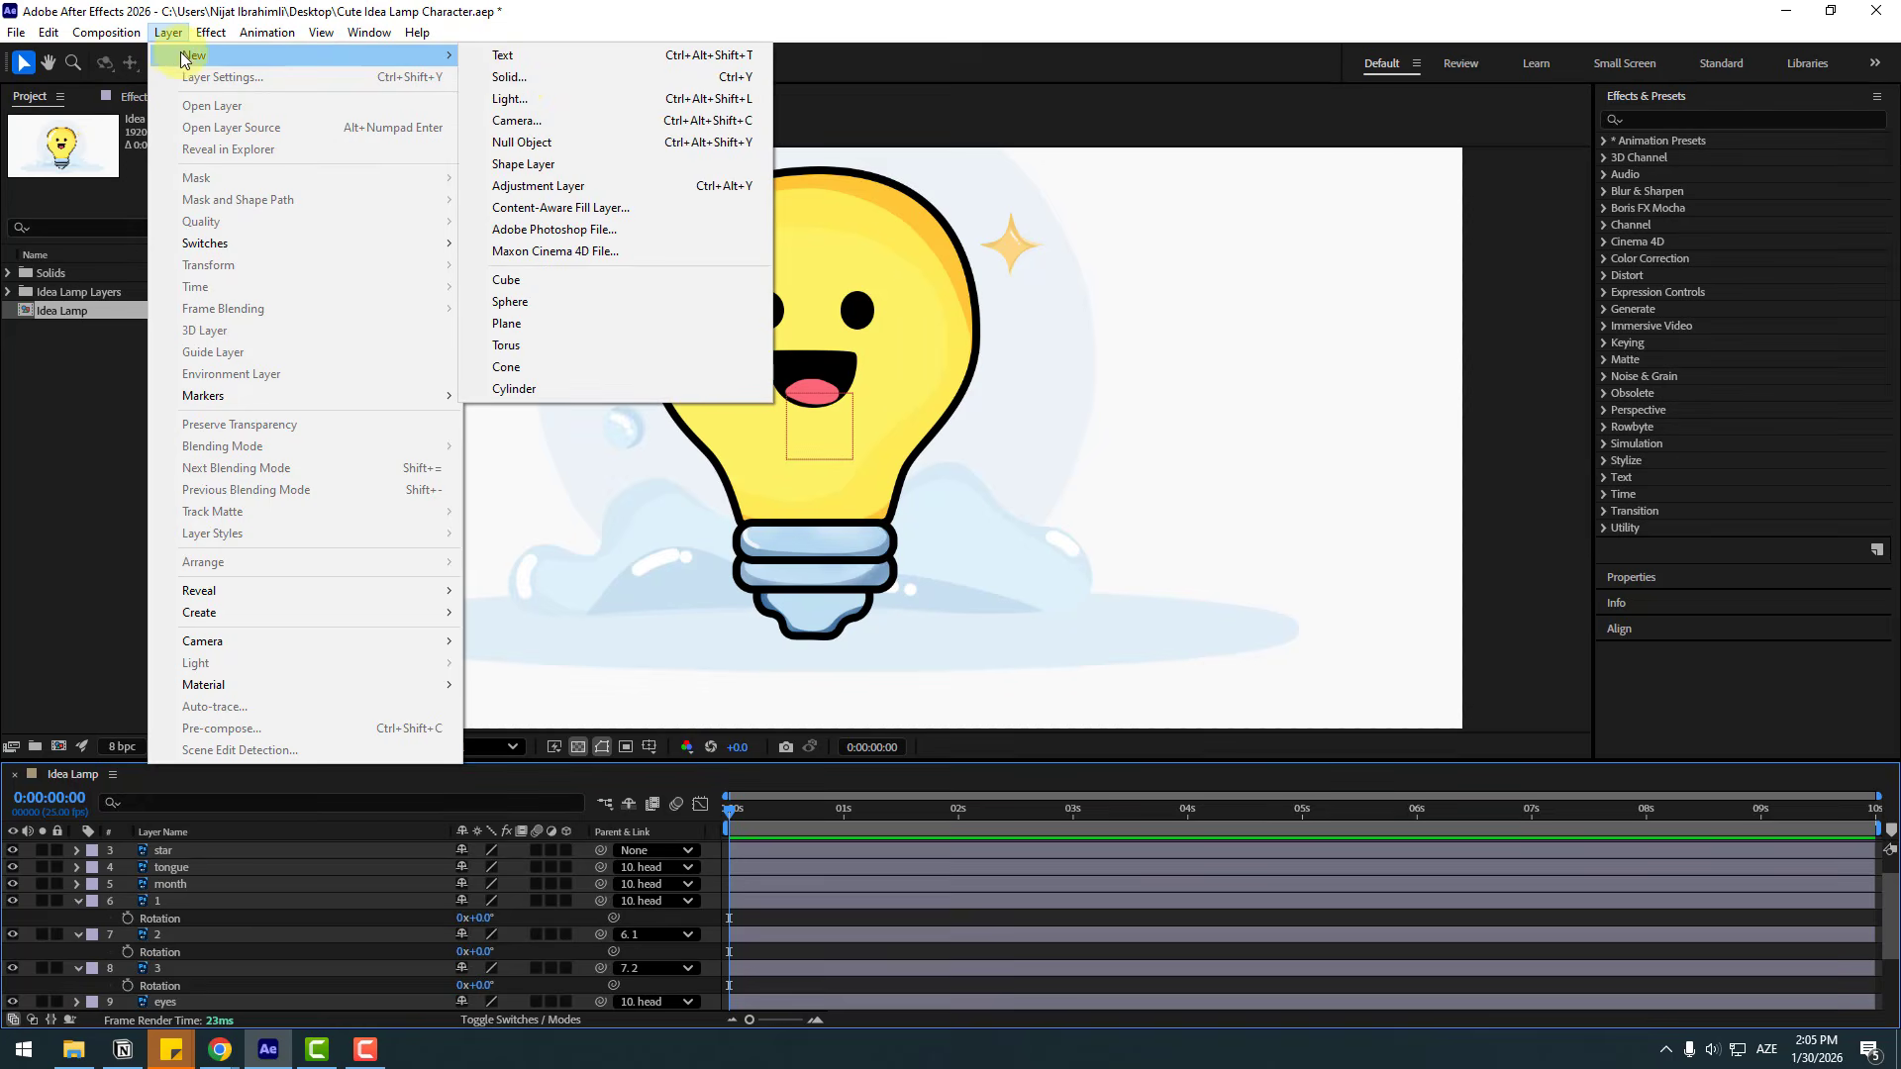
pyautogui.click(523, 143)
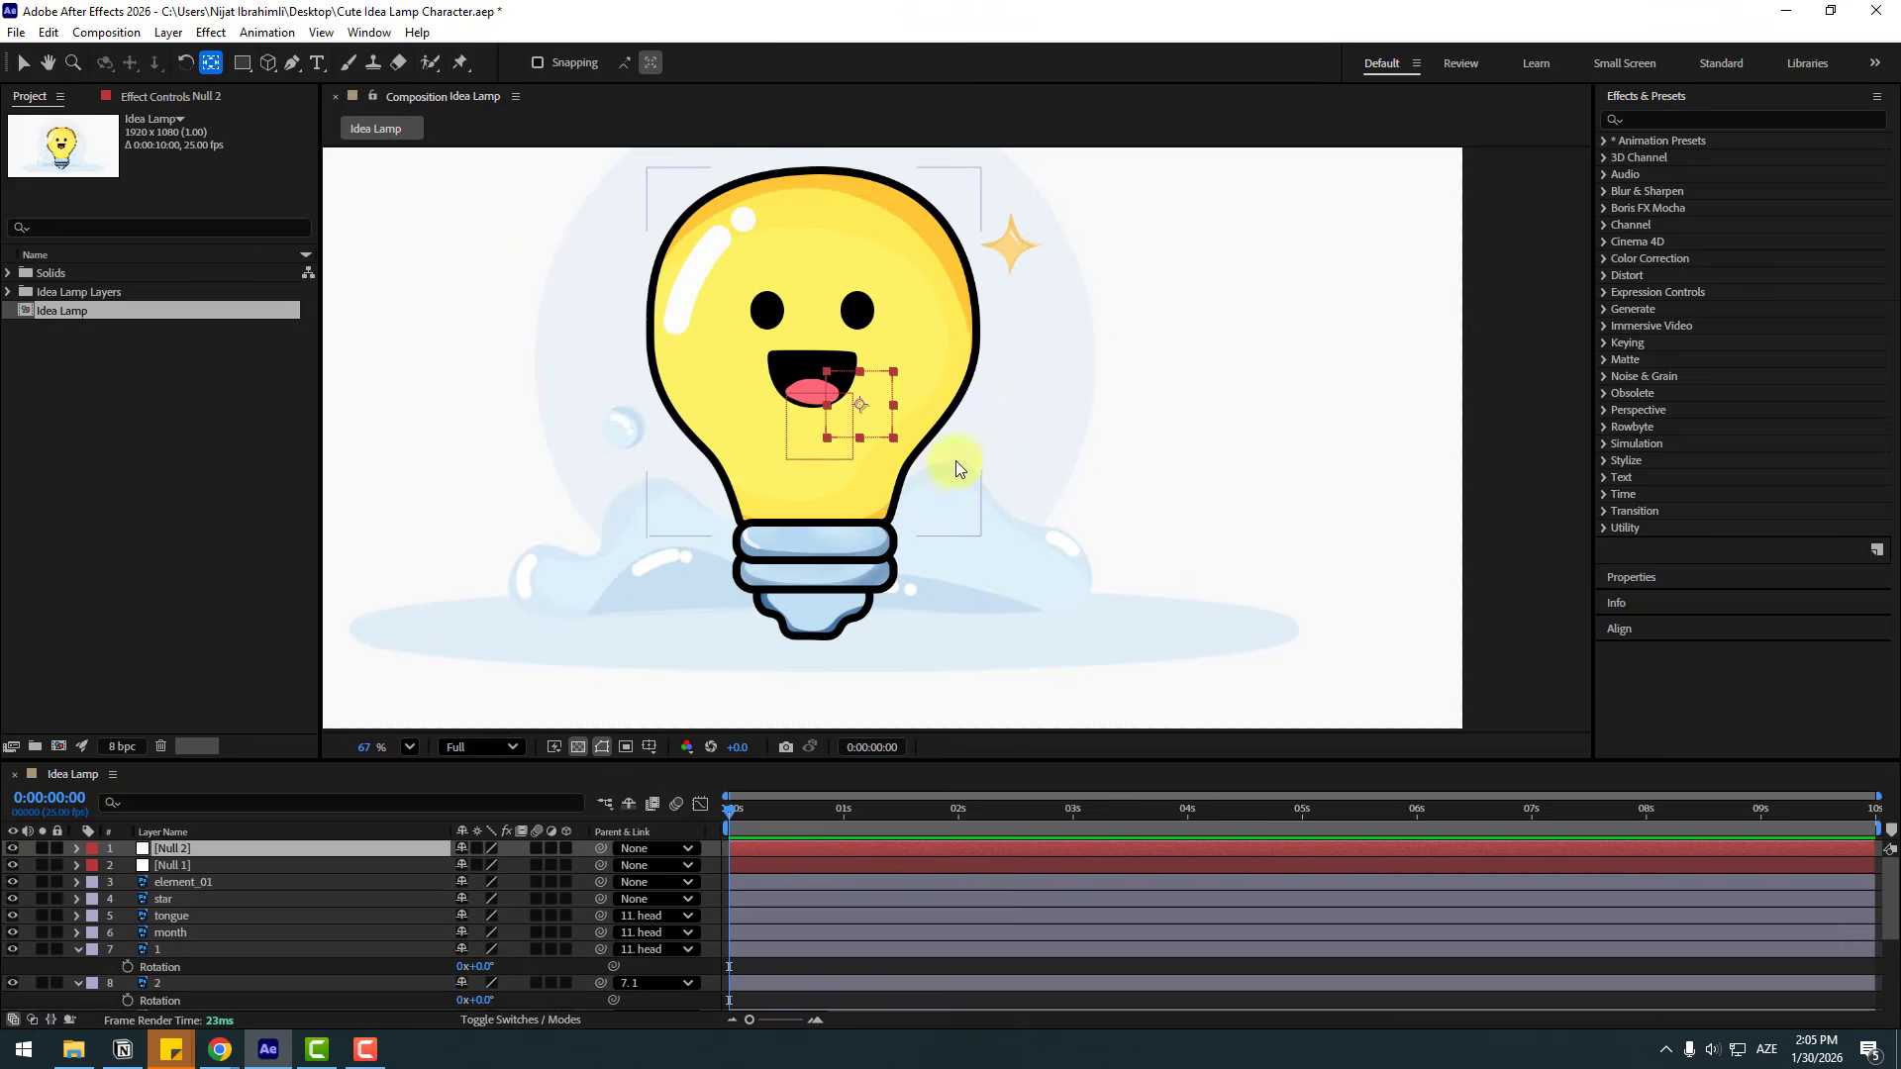
pyautogui.moveTo(875, 424); pyautogui.dragTo(828, 582)
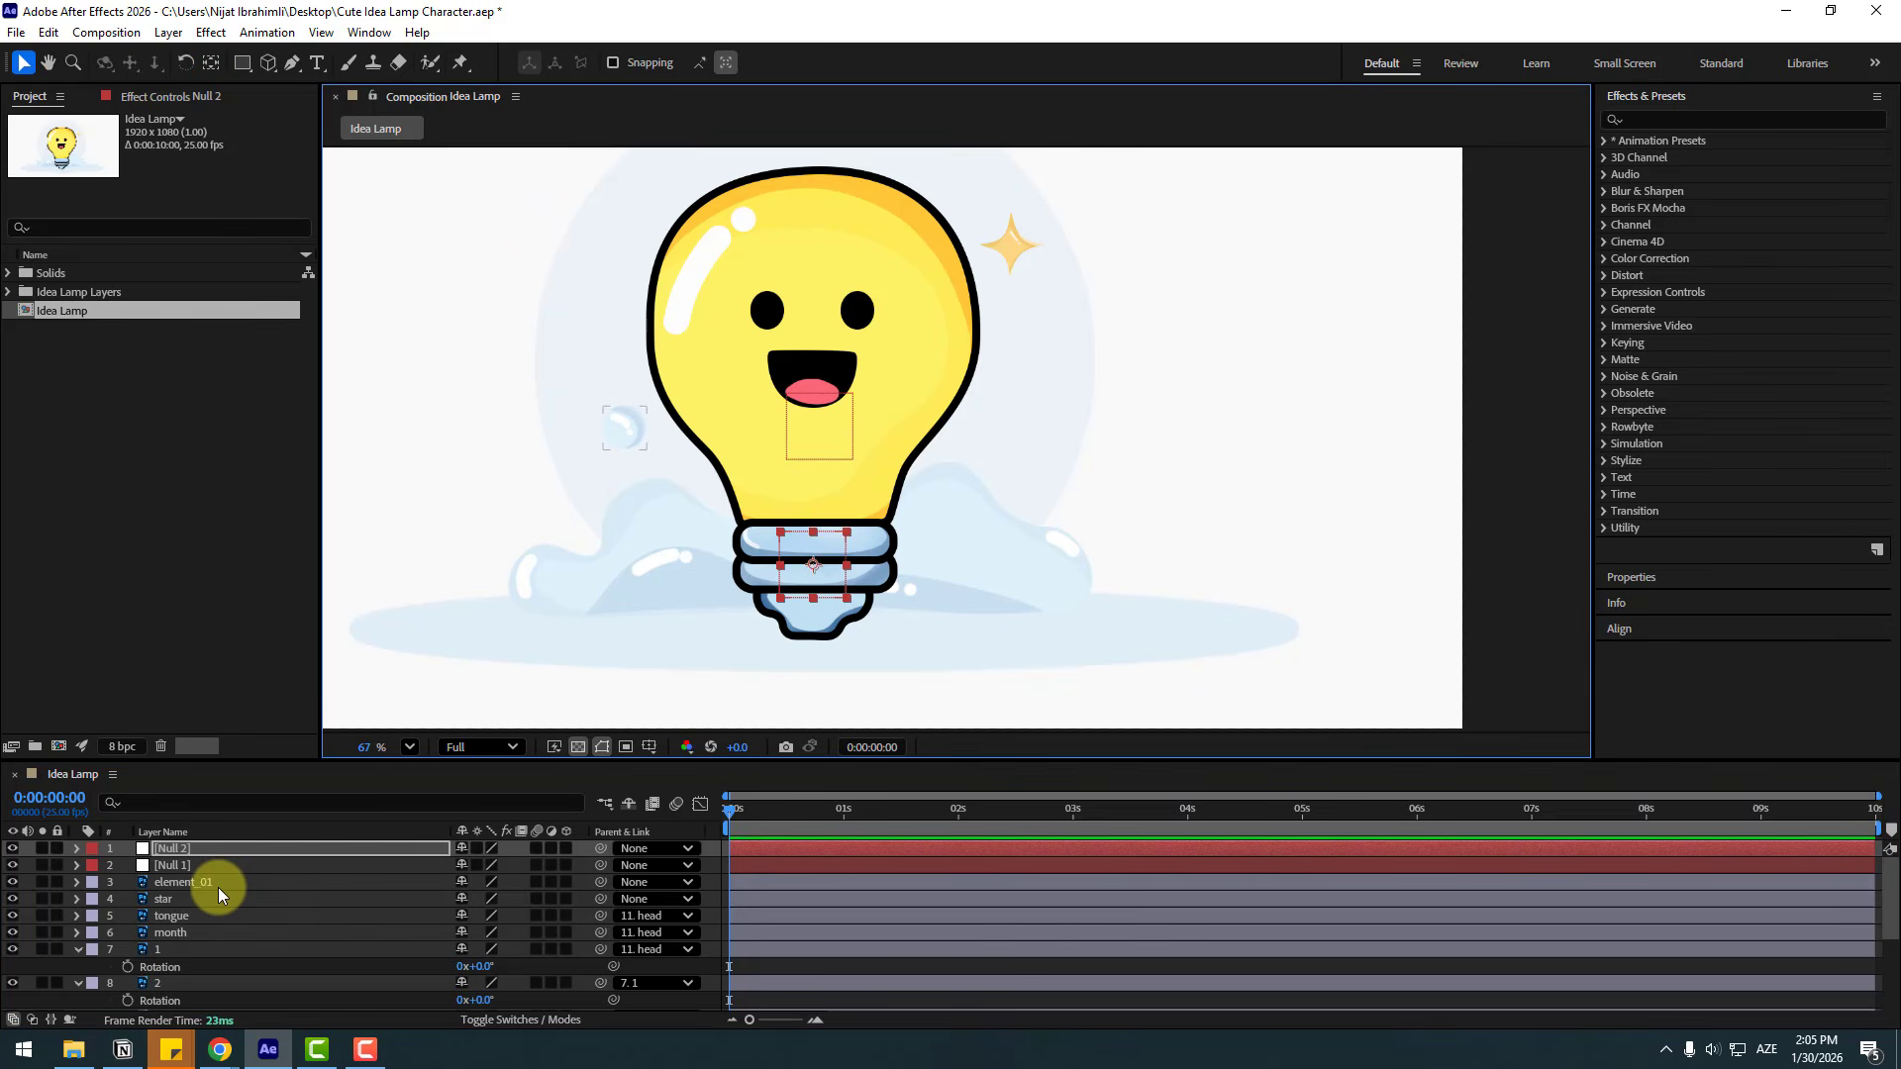
pyautogui.click(158, 849)
pyautogui.press('r')
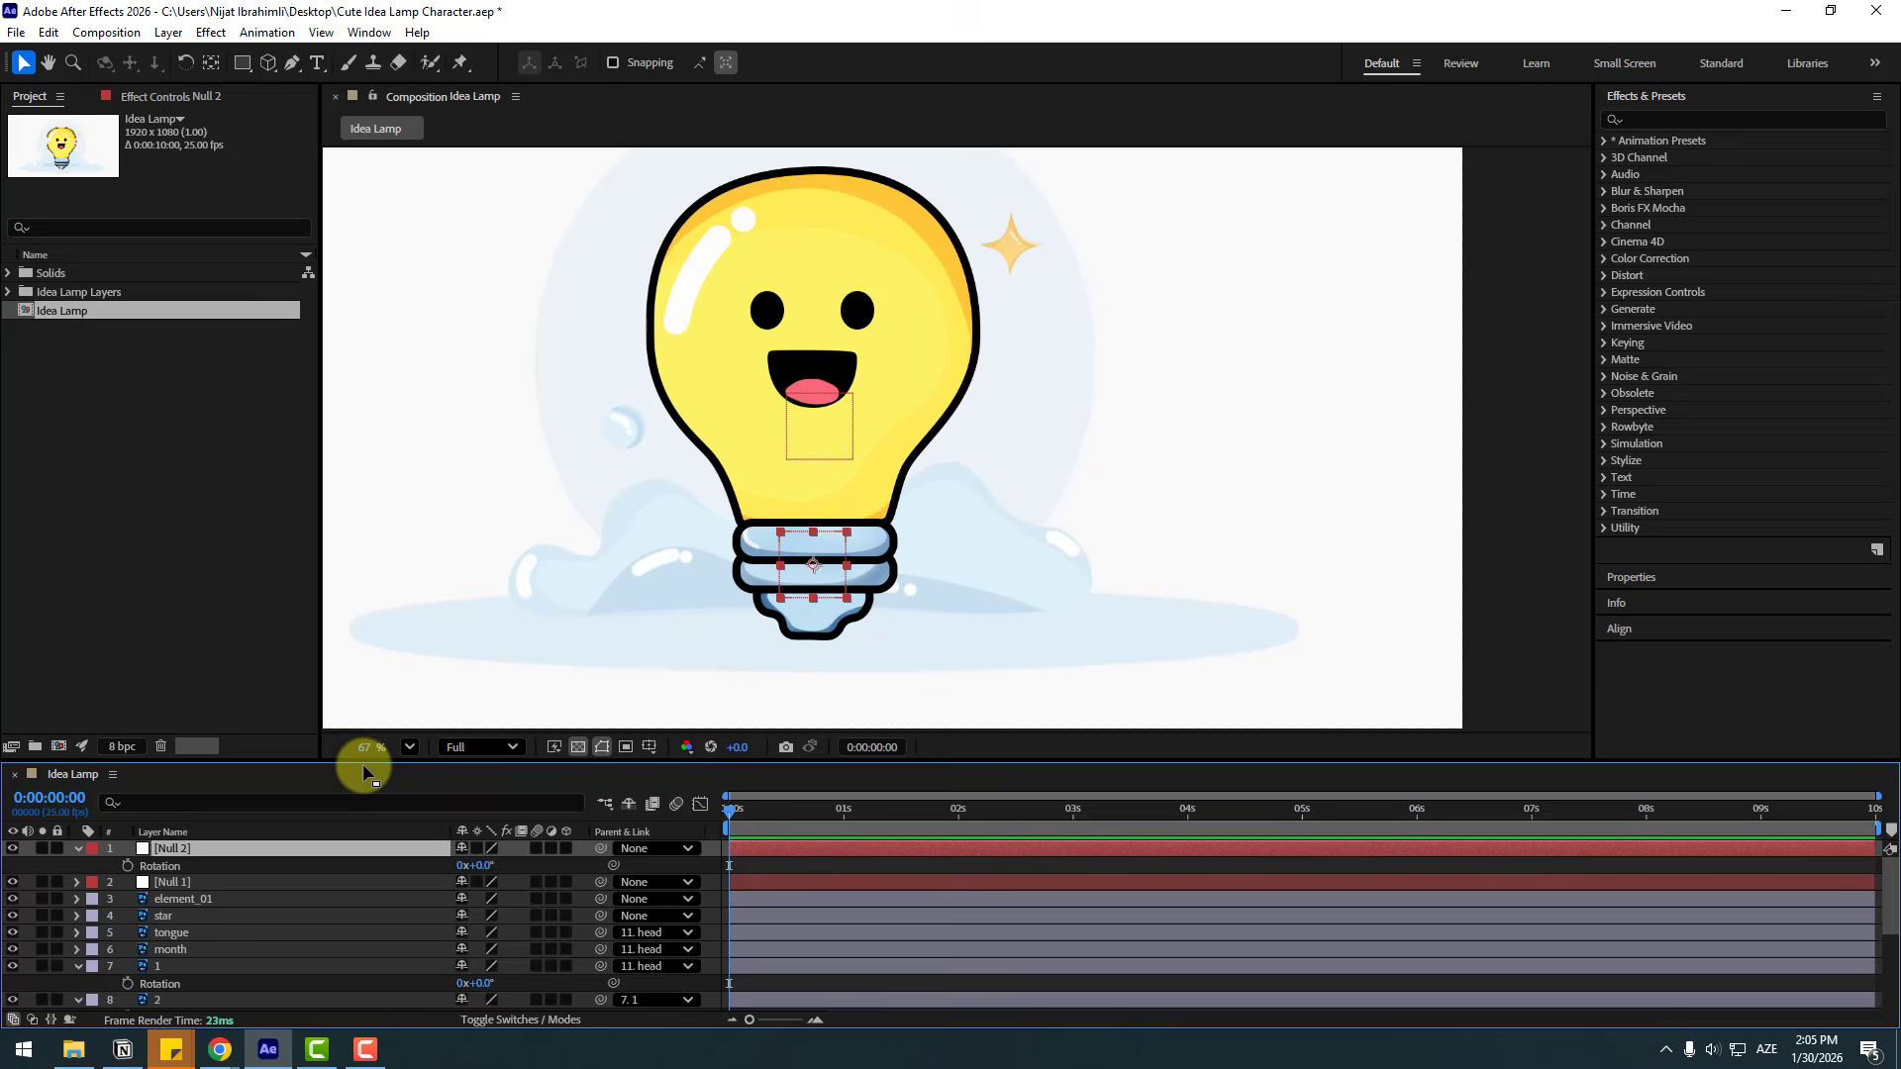
pyautogui.moveTo(364, 764); pyautogui.dragTo(297, 618)
# Link layer 1's Rotation to Null 2's Rotation with an expression, and test it by rotating the null.
pyautogui.click(157, 818)
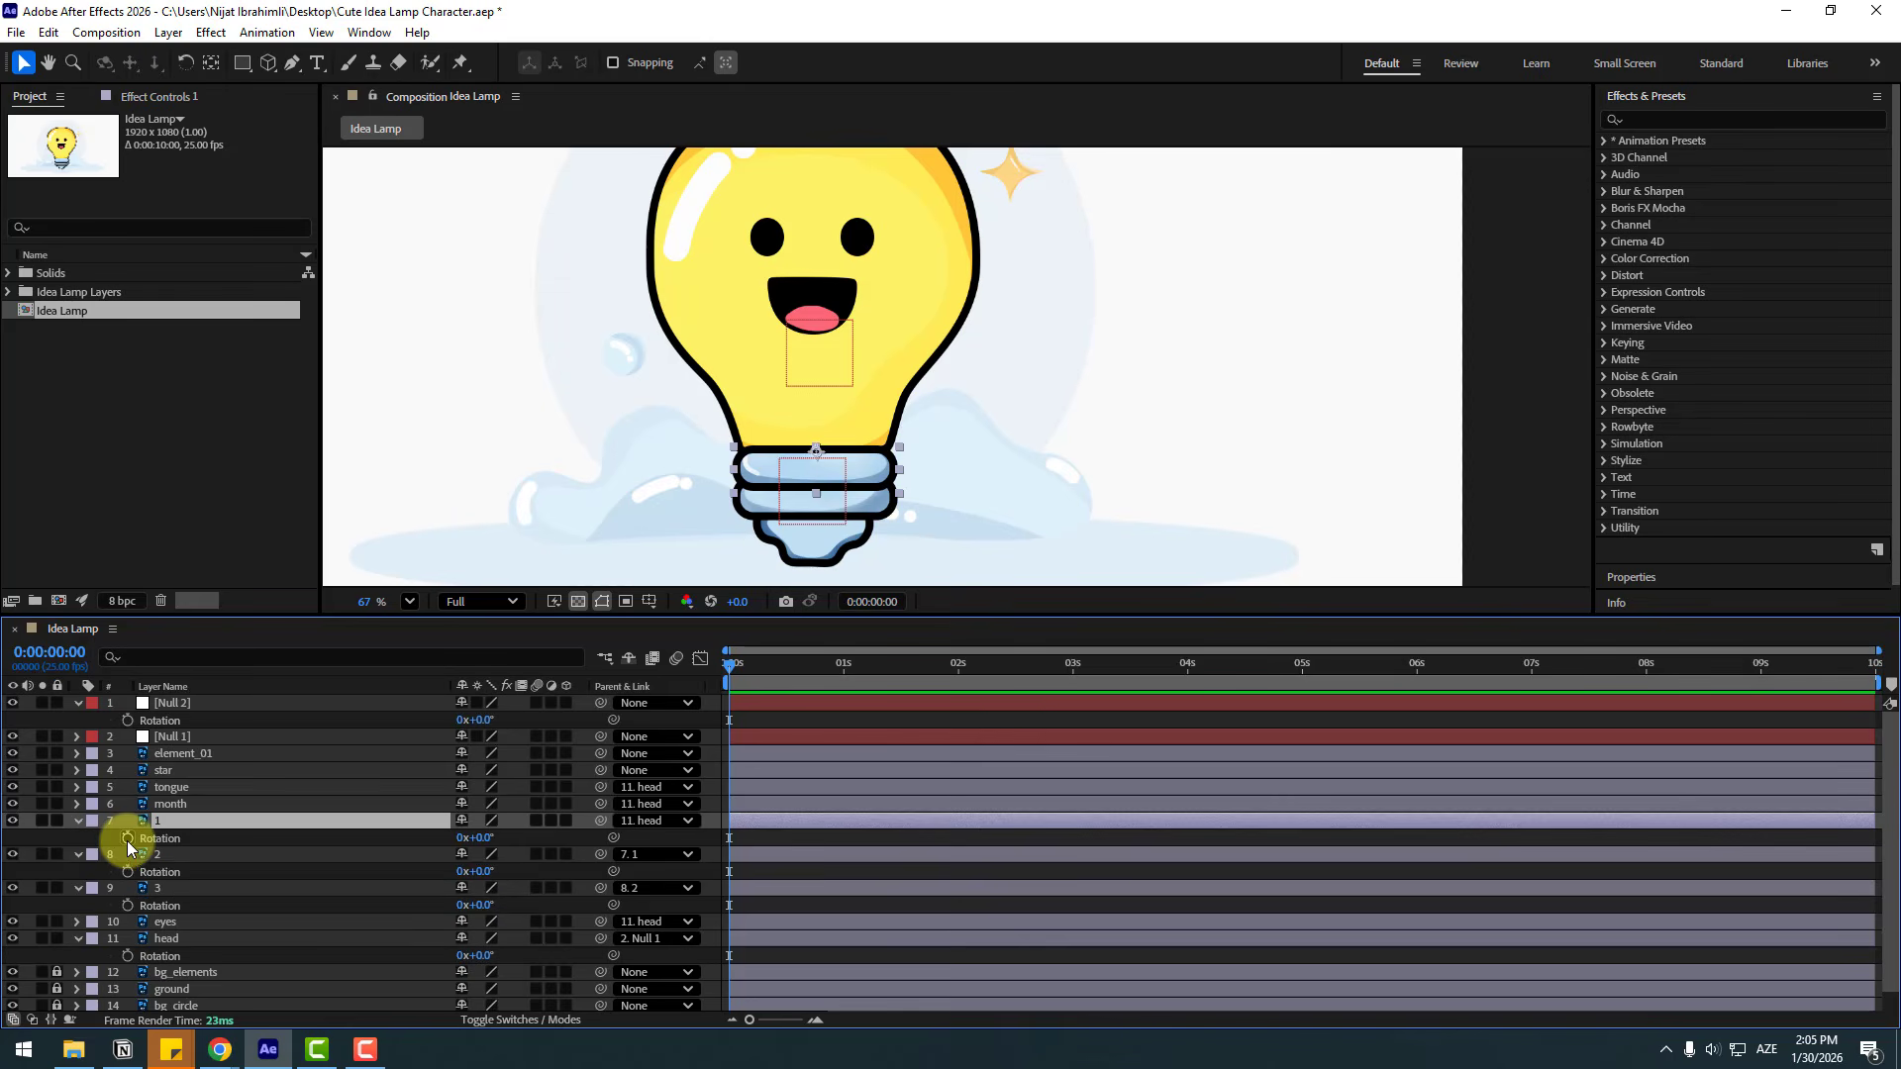
pyautogui.keyDown('alt'); pyautogui.click(127, 840); pyautogui.keyUp('alt')
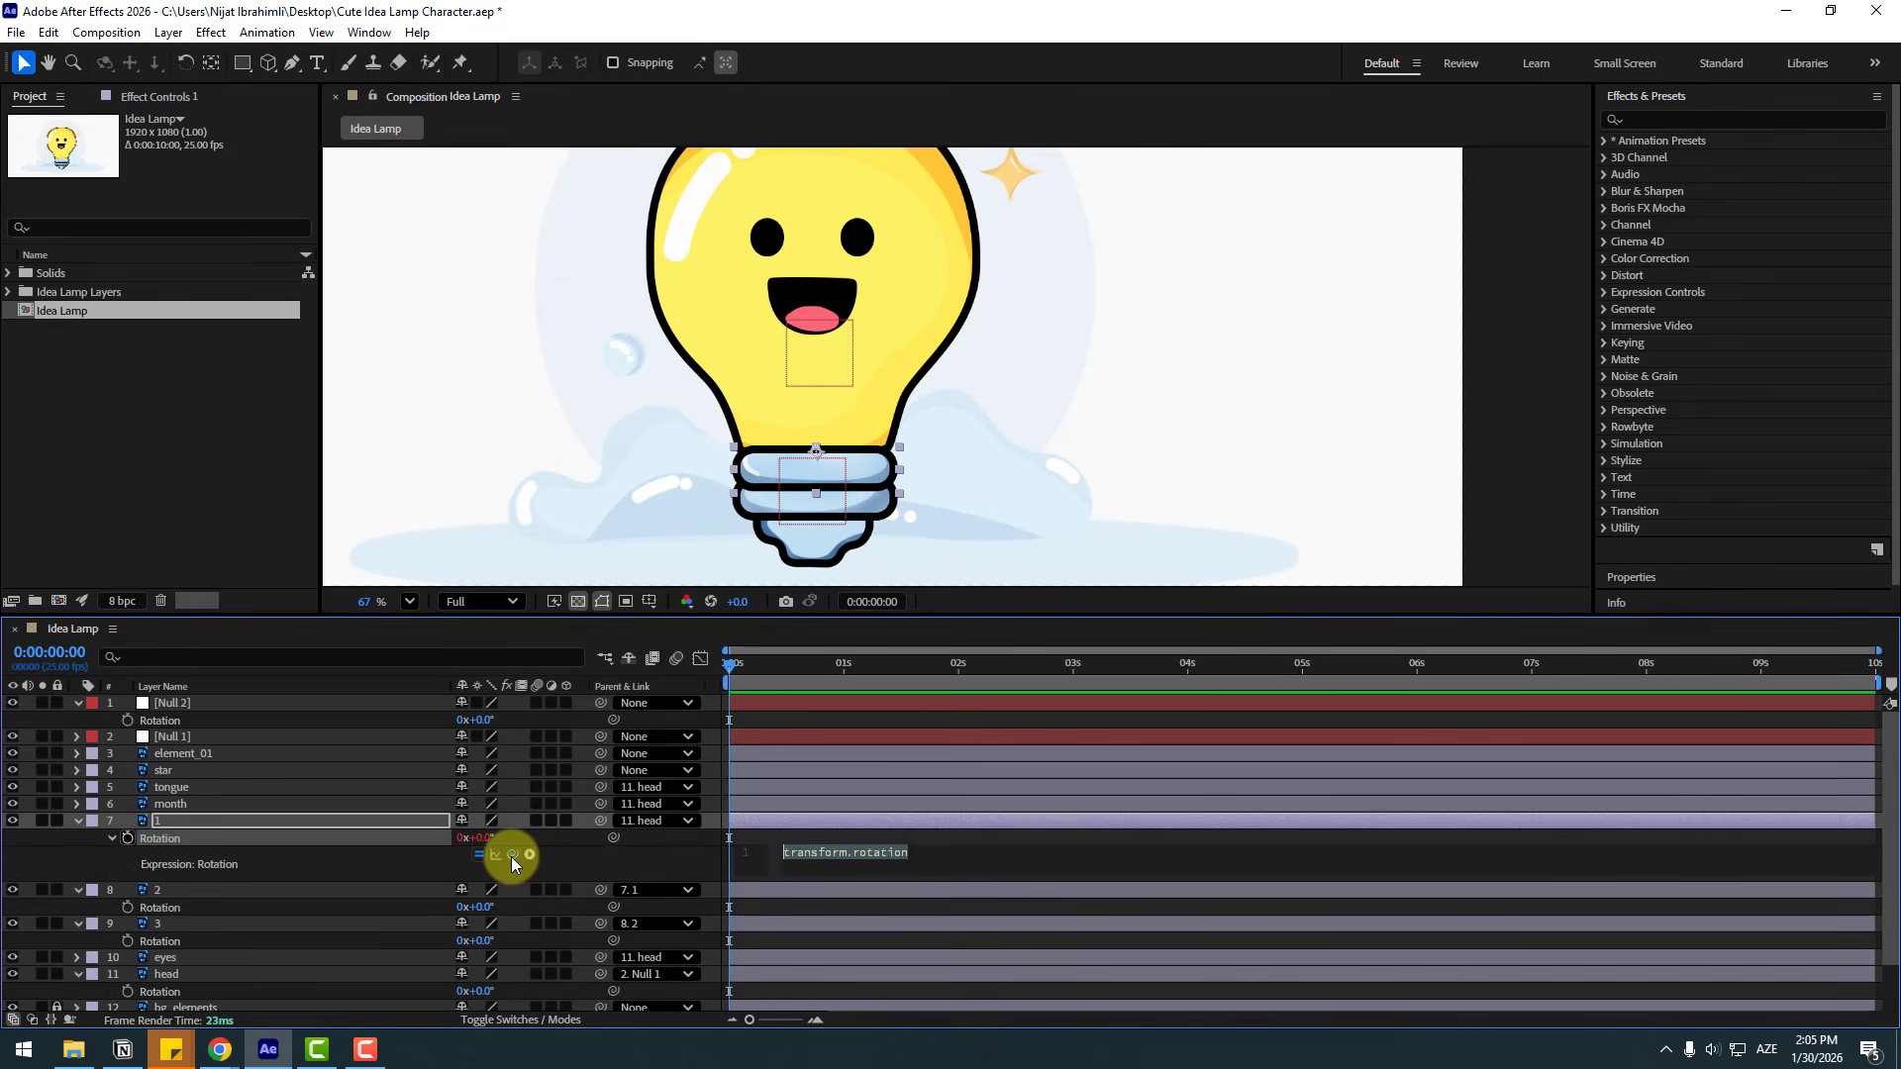
pyautogui.moveTo(510, 858); pyautogui.dragTo(171, 721)
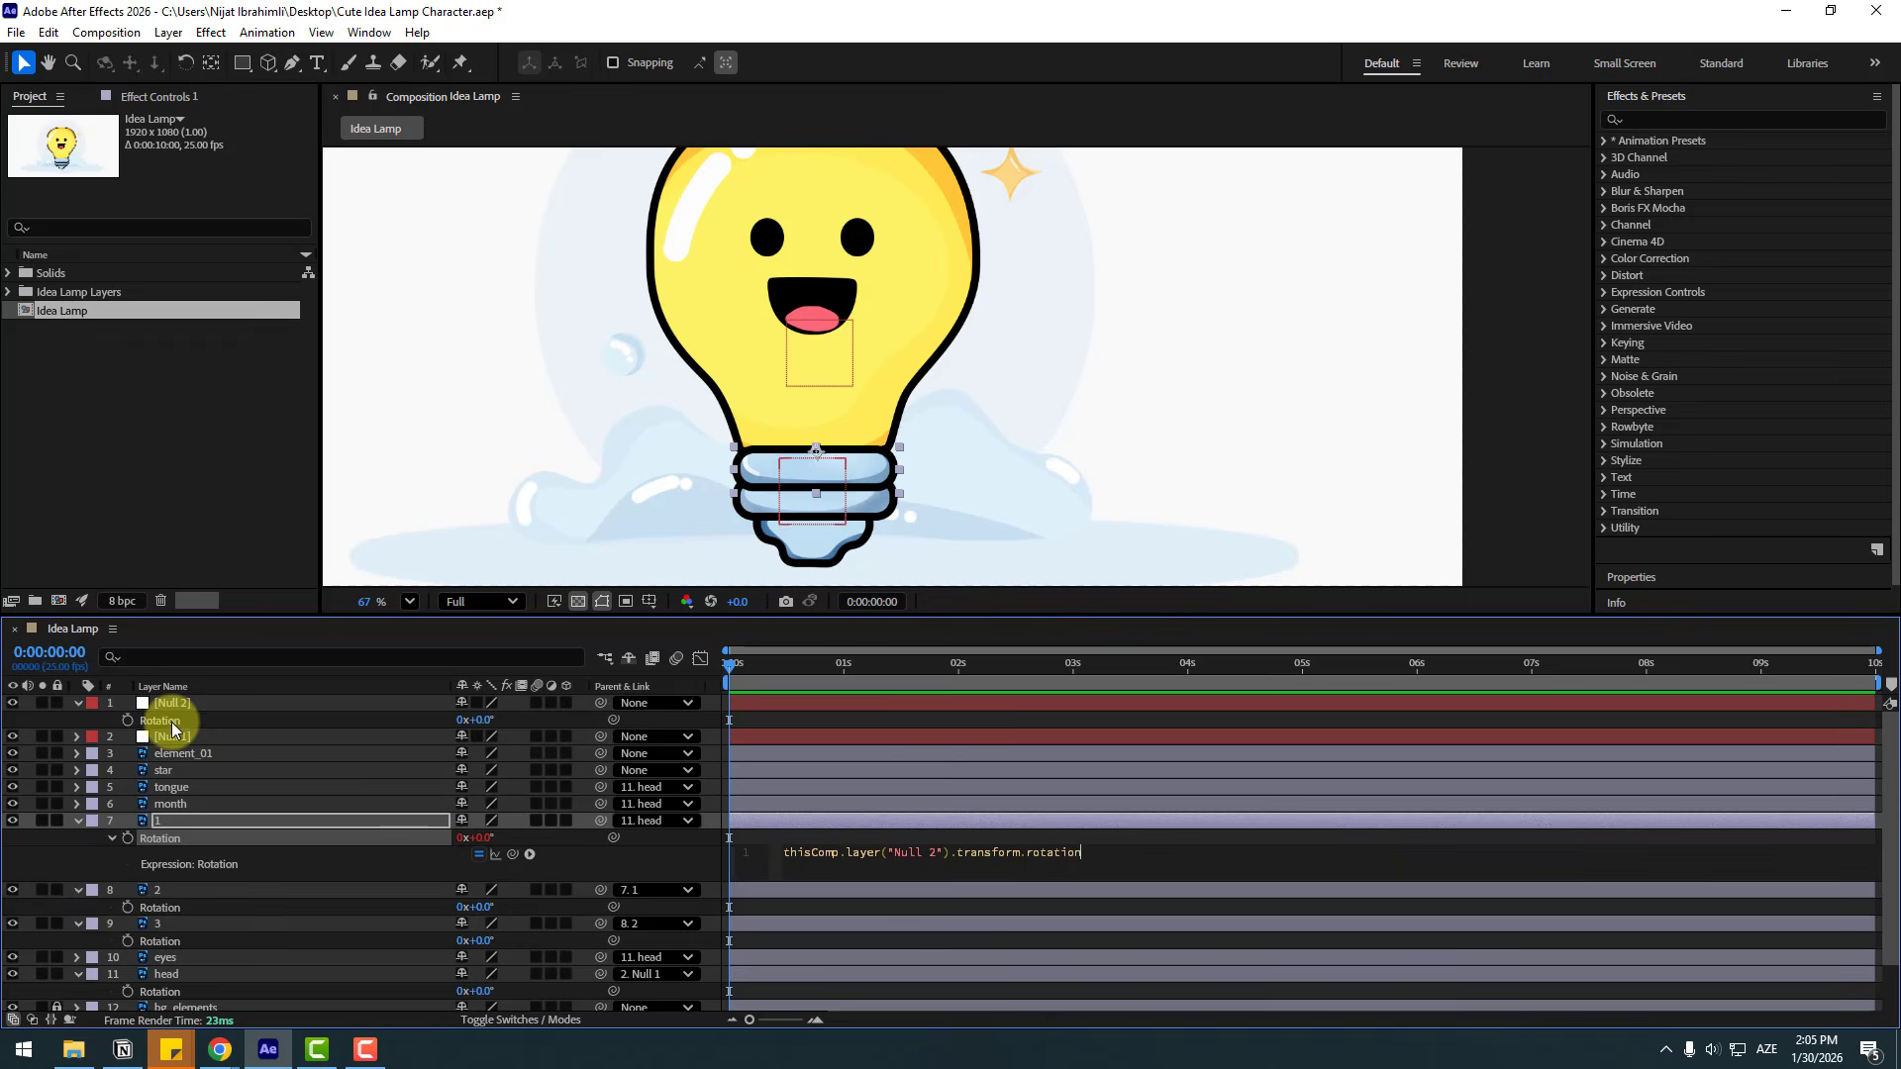
pyautogui.click(62, 853)
pyautogui.moveTo(484, 722); pyautogui.dragTo(479, 731)
pyautogui.hotkey('ctrl', 'z')
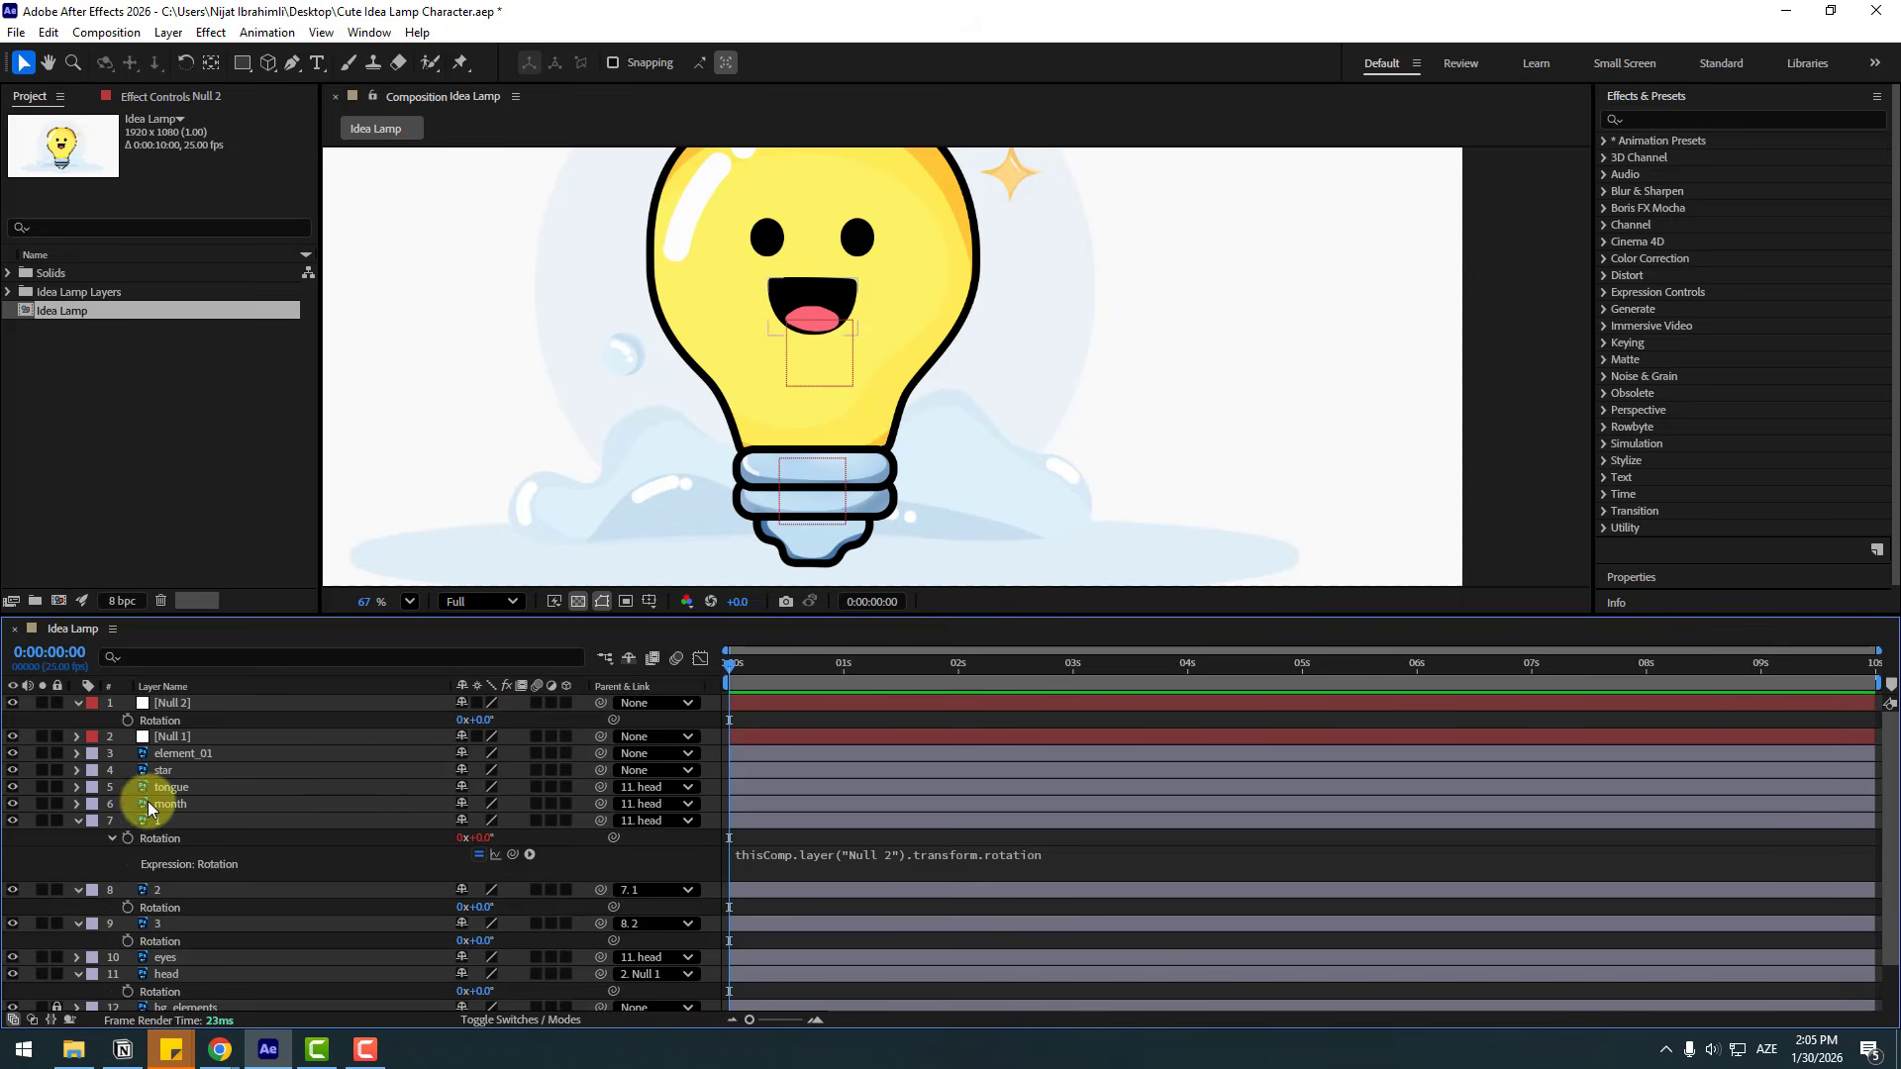
# Move Null 2's anchor point to near its top centre edge.
pyautogui.click(173, 704)
pyautogui.click(211, 62)
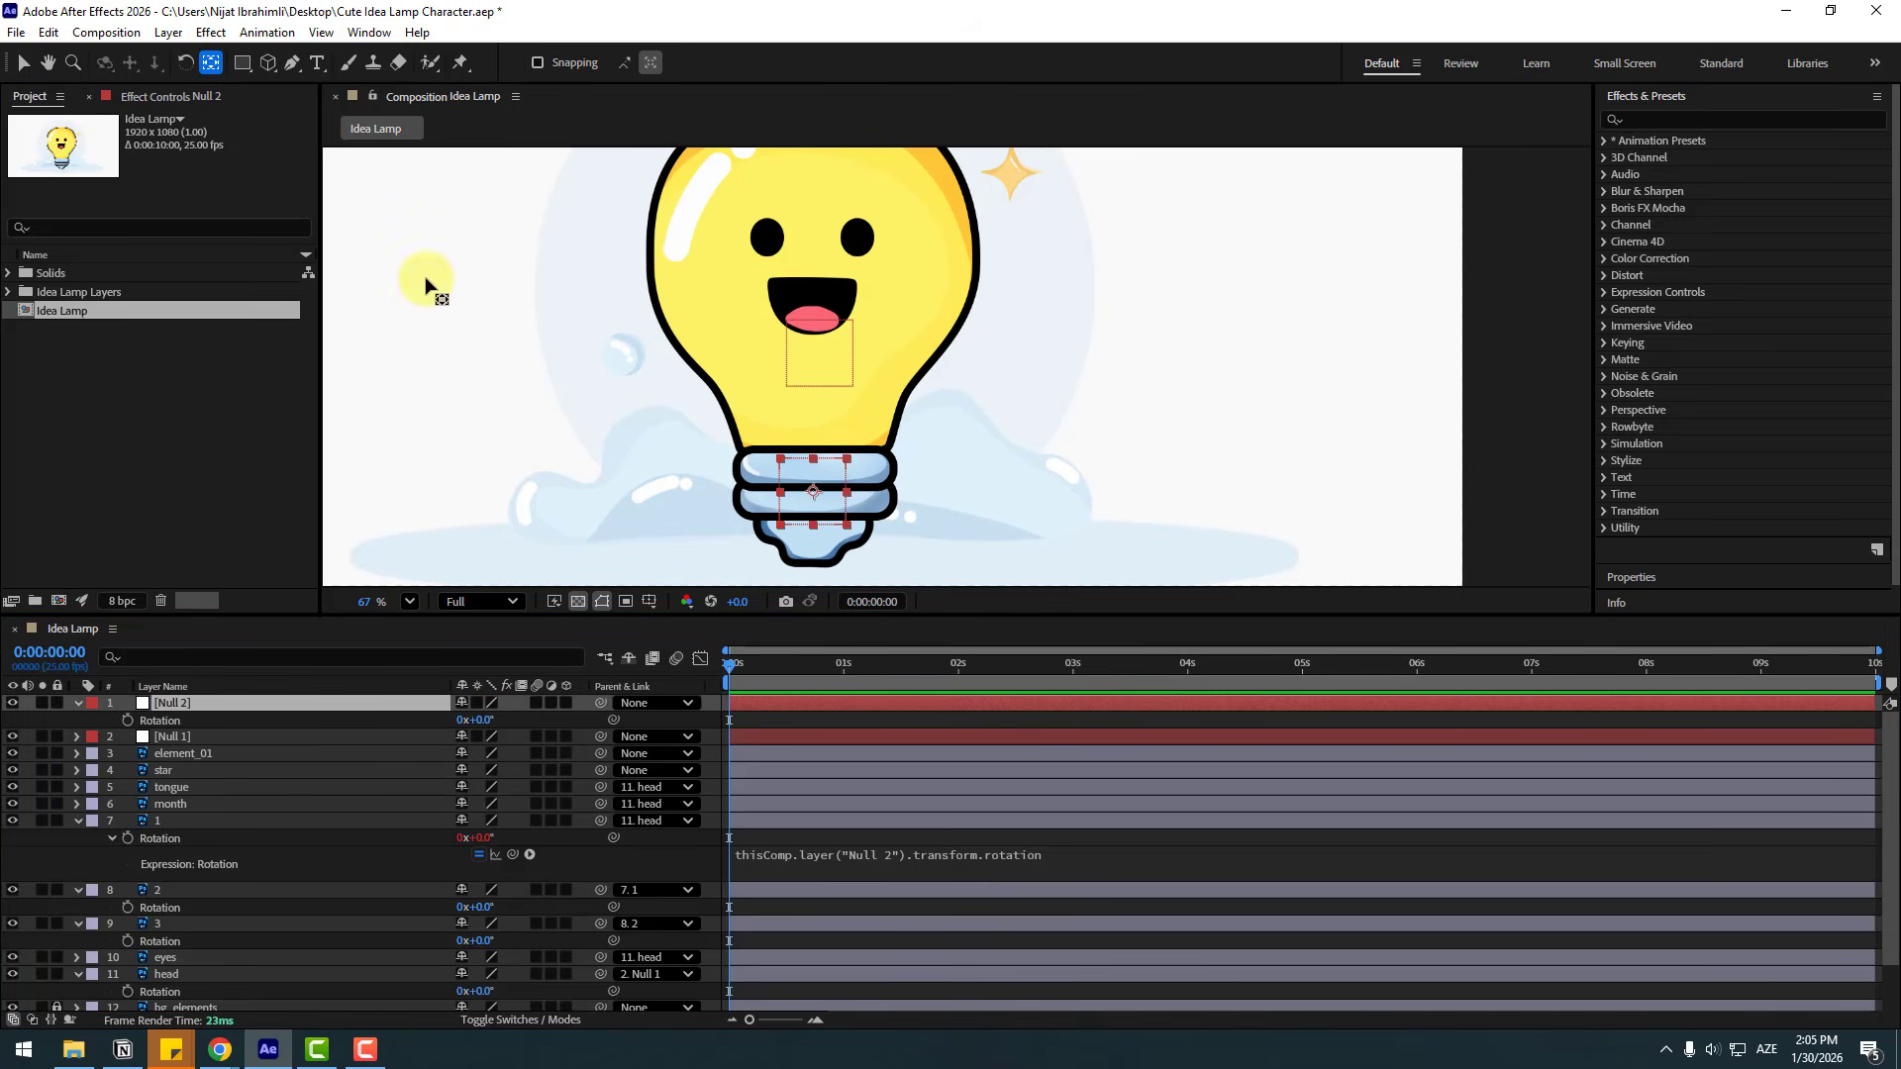
pyautogui.click(815, 486)
pyautogui.press('v')
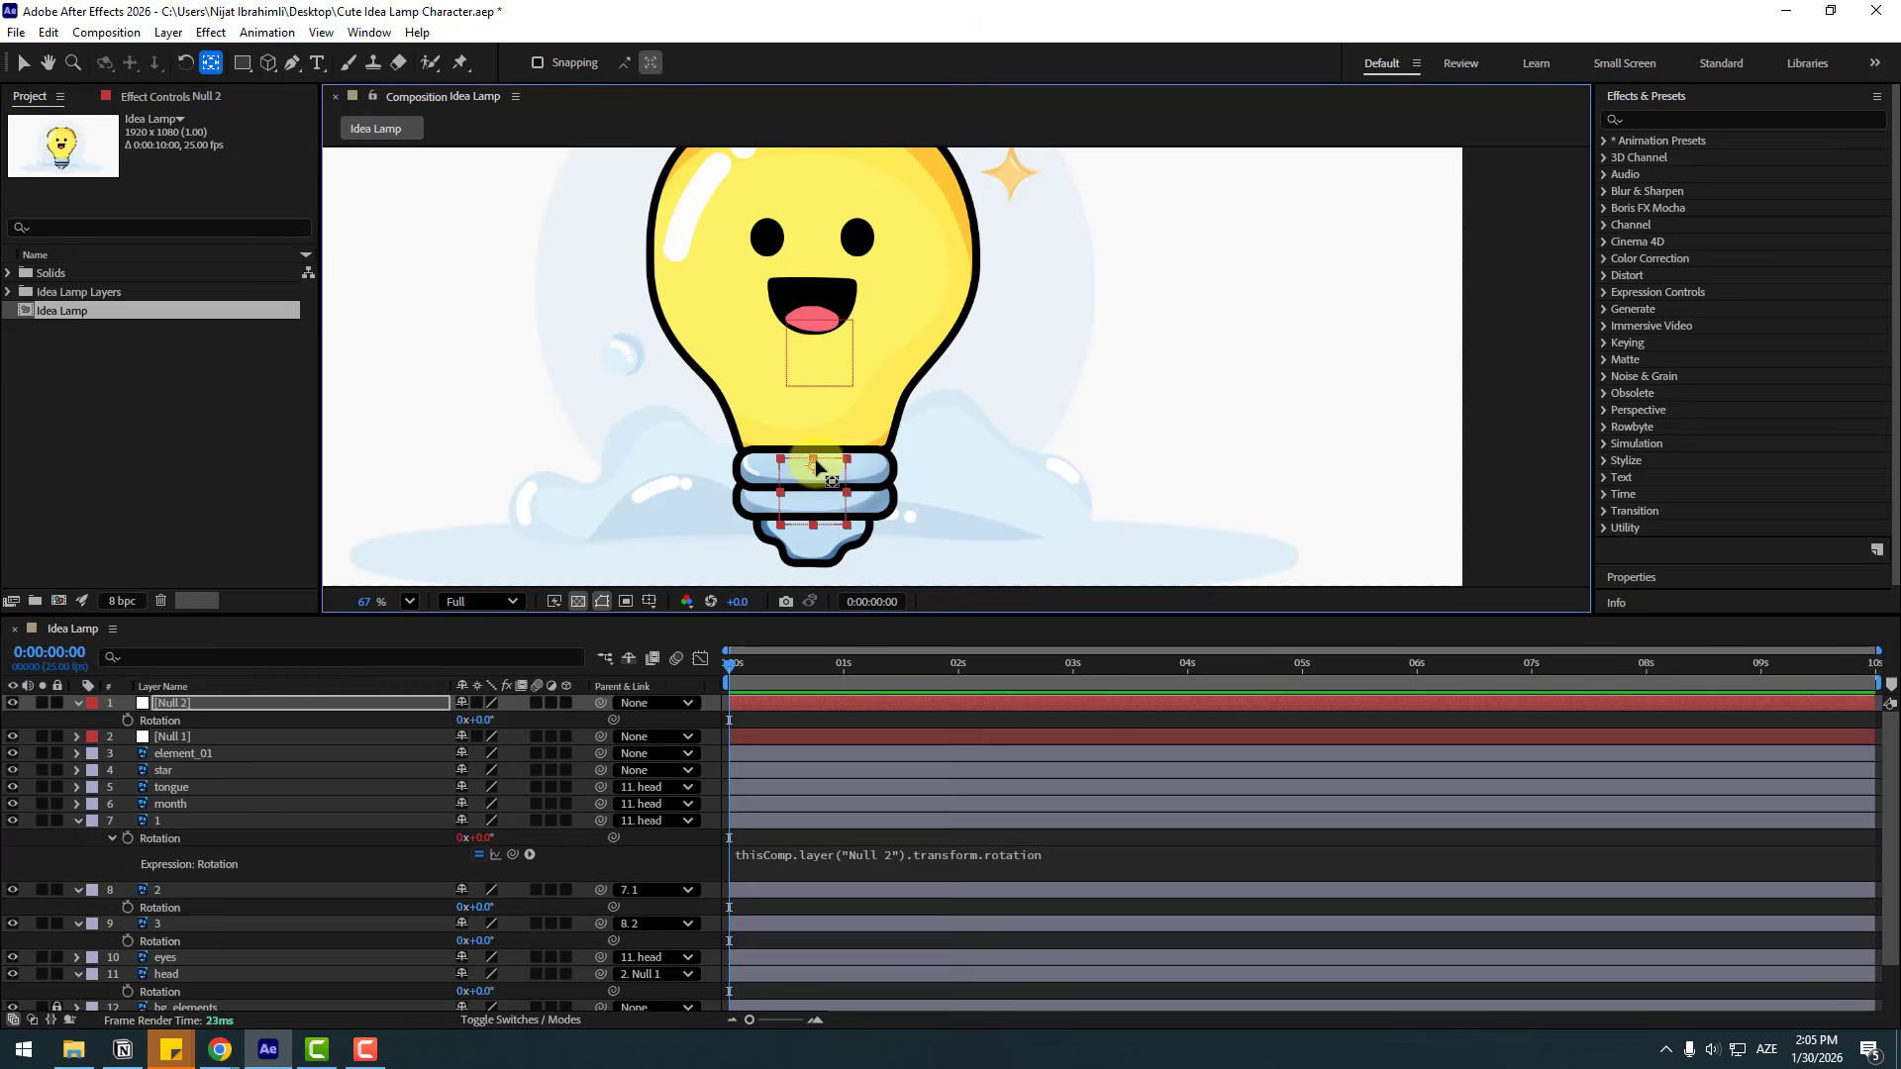
# Link layer 2's Rotation to Null 2's Rotation with an expression.
pyautogui.click(193, 891)
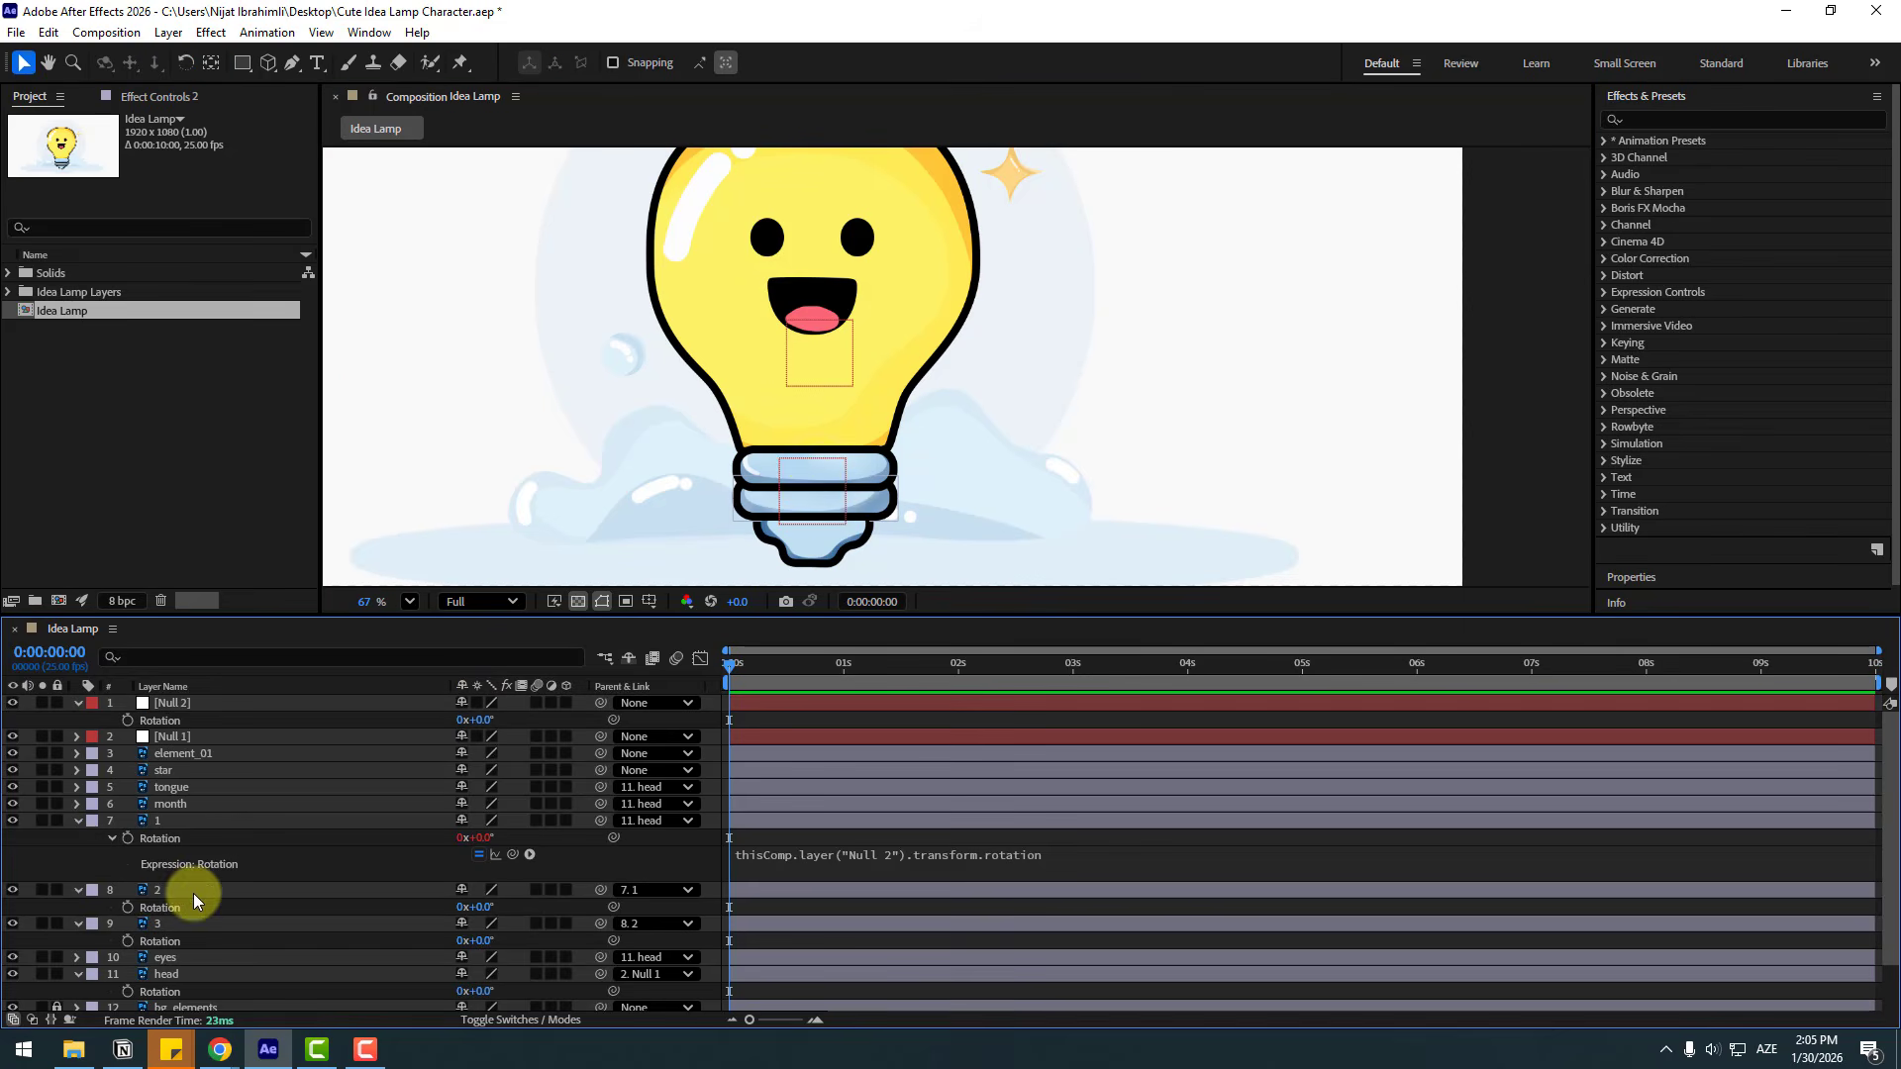
pyautogui.keyDown('alt'); pyautogui.click(126, 907); pyautogui.keyUp('alt')
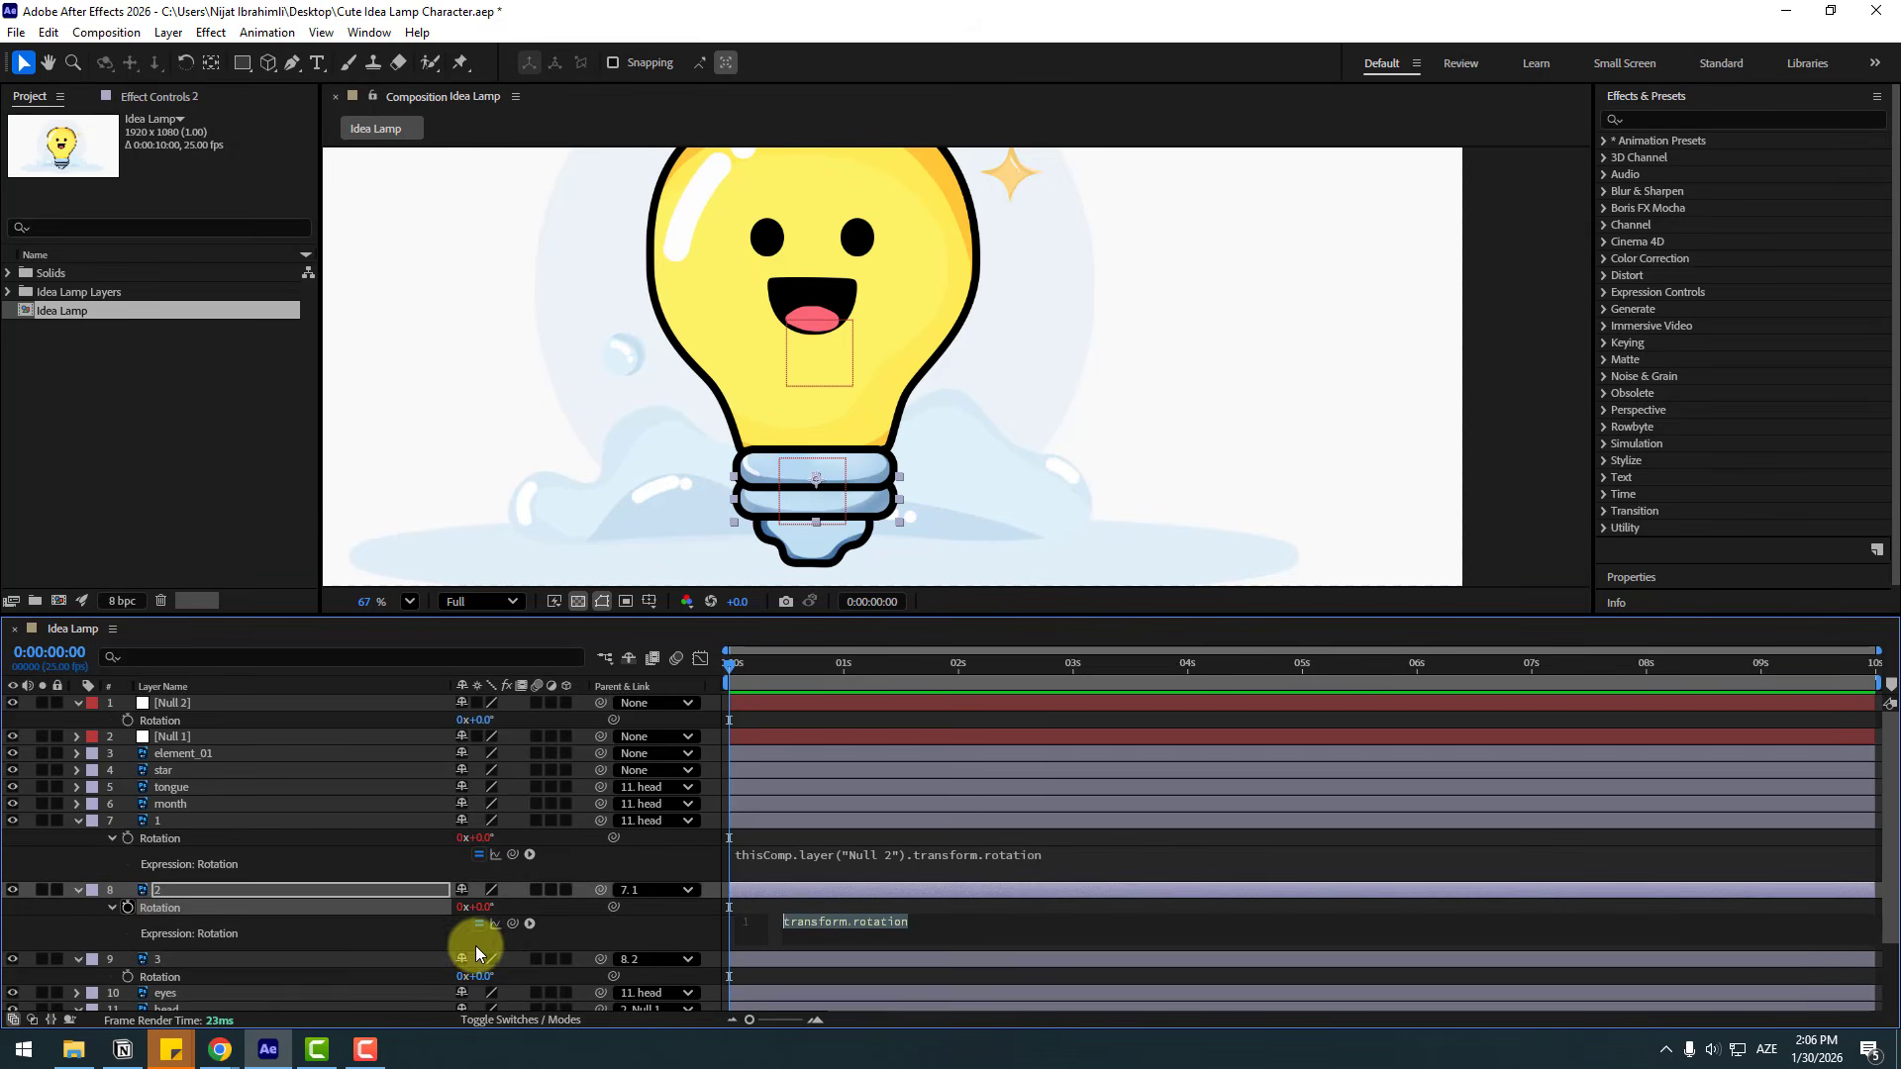
pyautogui.moveTo(508, 925); pyautogui.dragTo(165, 725)
pyautogui.click(56, 859)
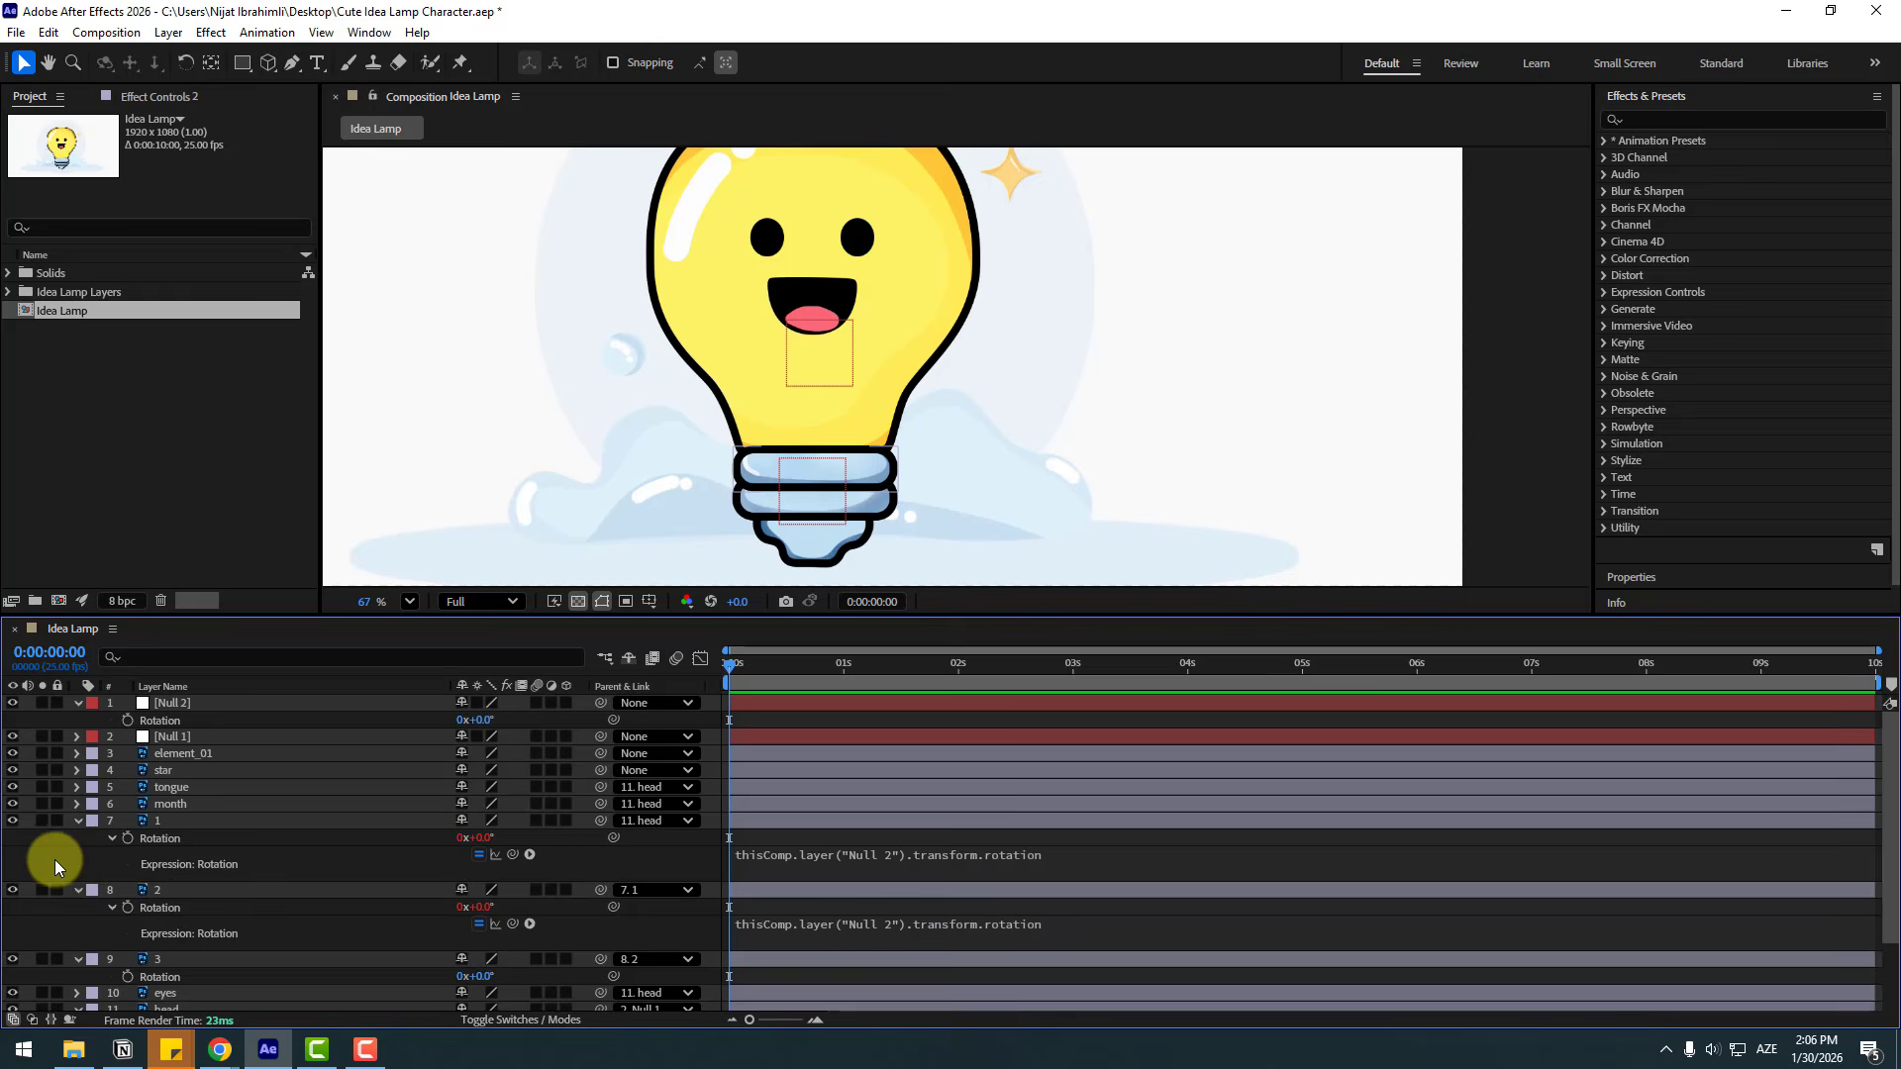
# Collapse the properties of layers 1 and 2, and link layer 3's Rotation to Null 2's Rotation with an expression.
pyautogui.click(75, 838)
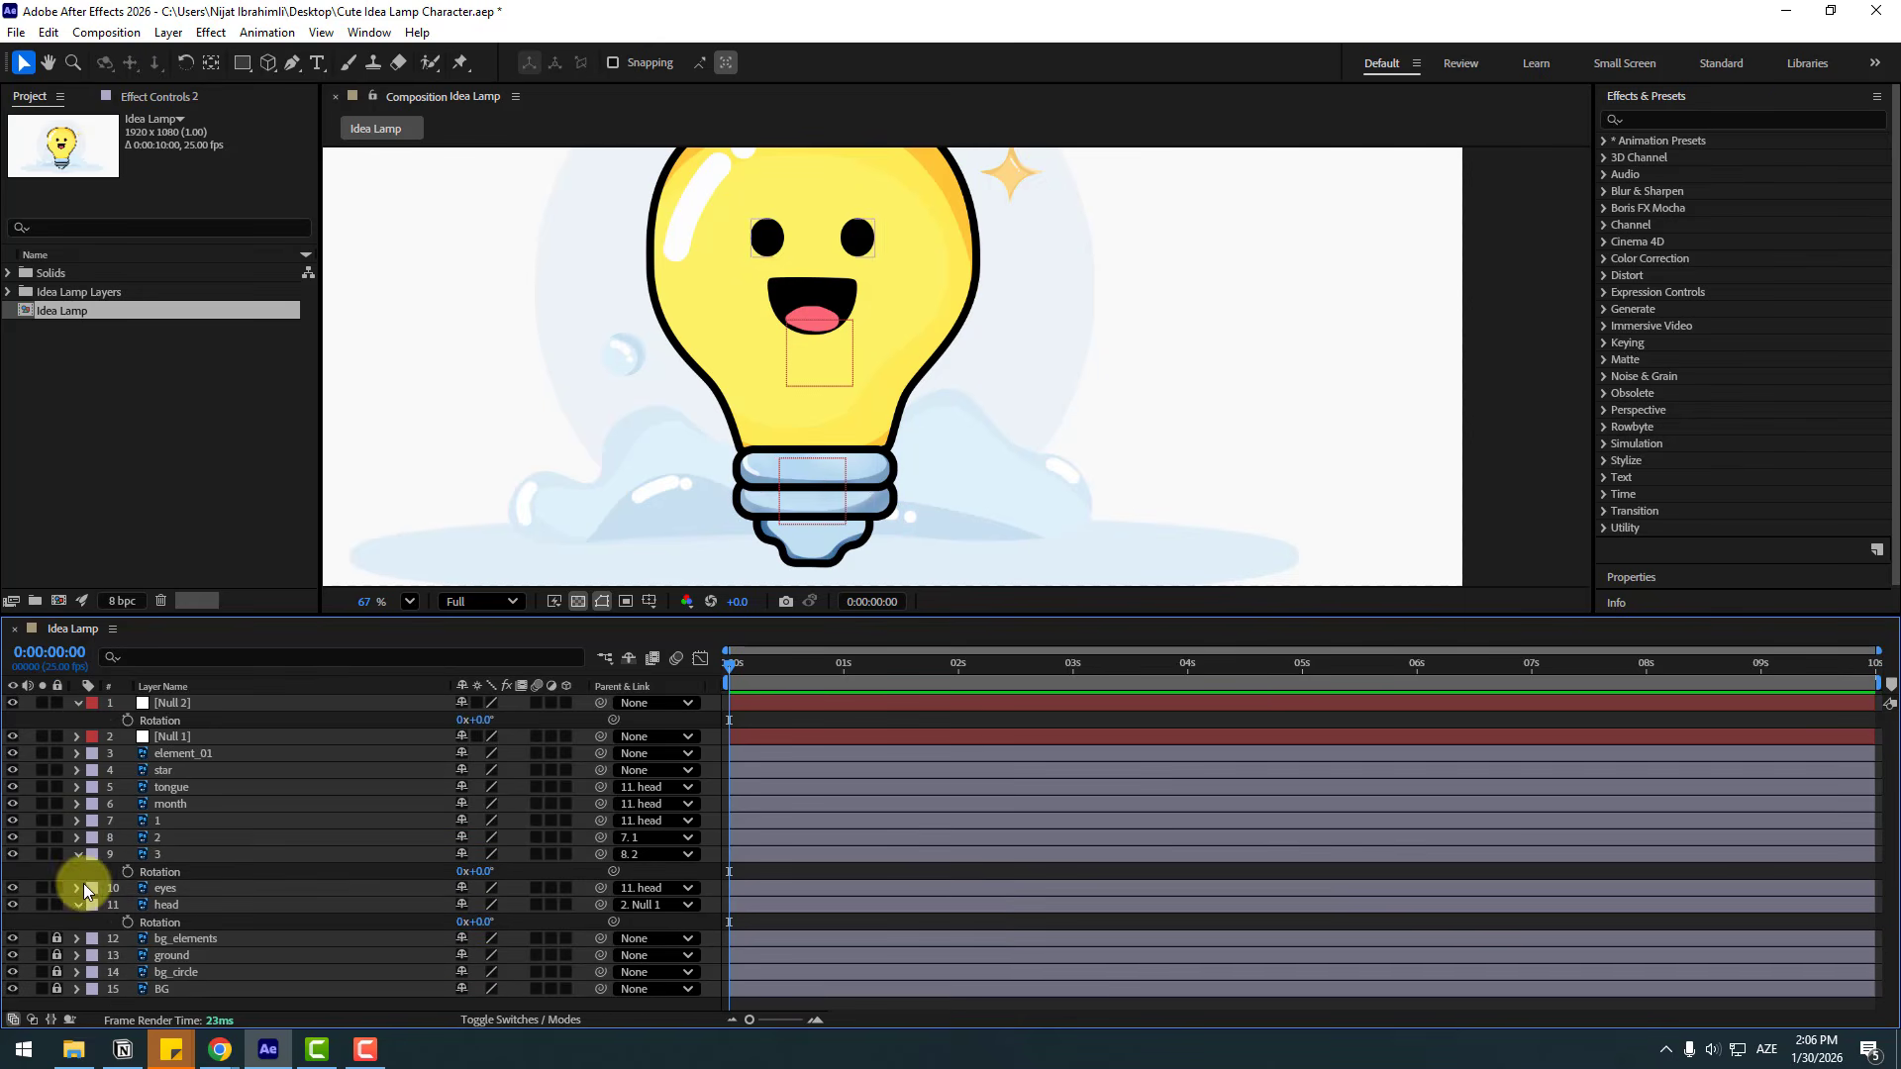
pyautogui.click(152, 857)
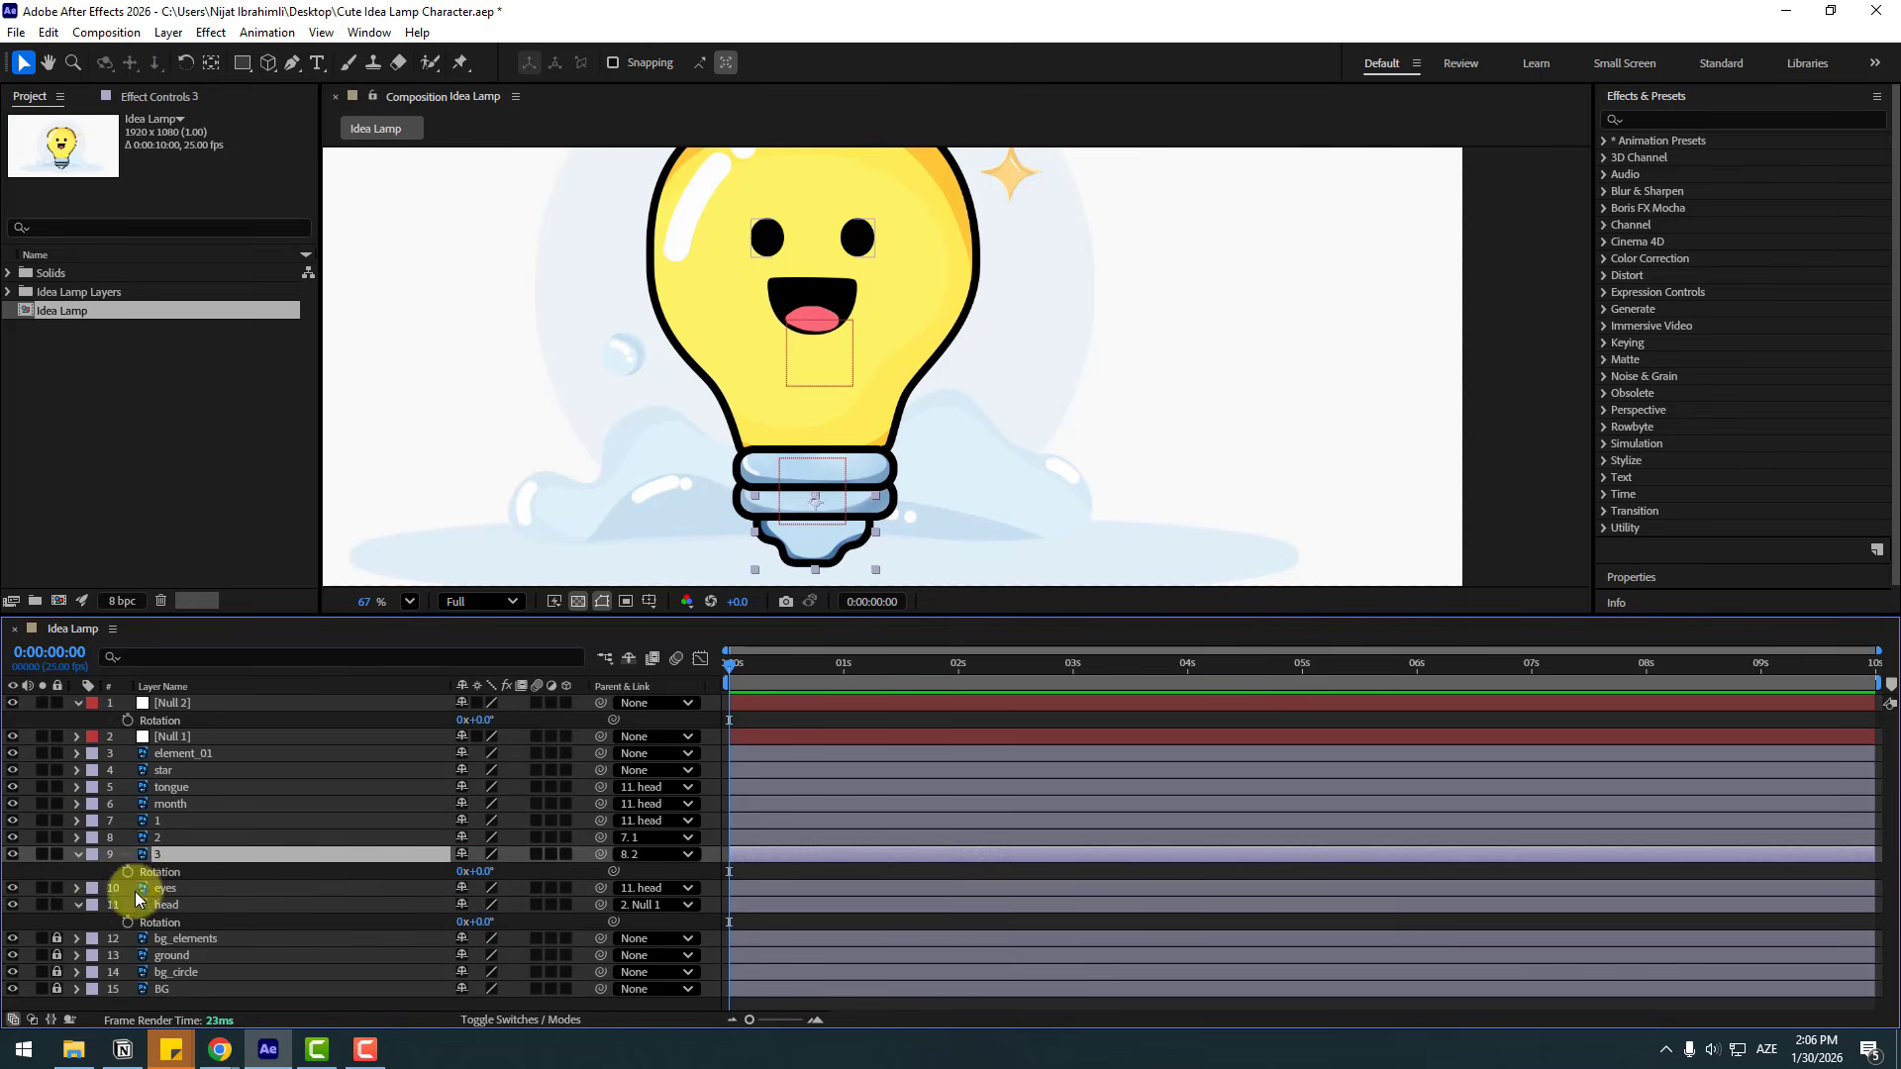
pyautogui.keyDown('alt'); pyautogui.click(125, 871); pyautogui.keyUp('alt')
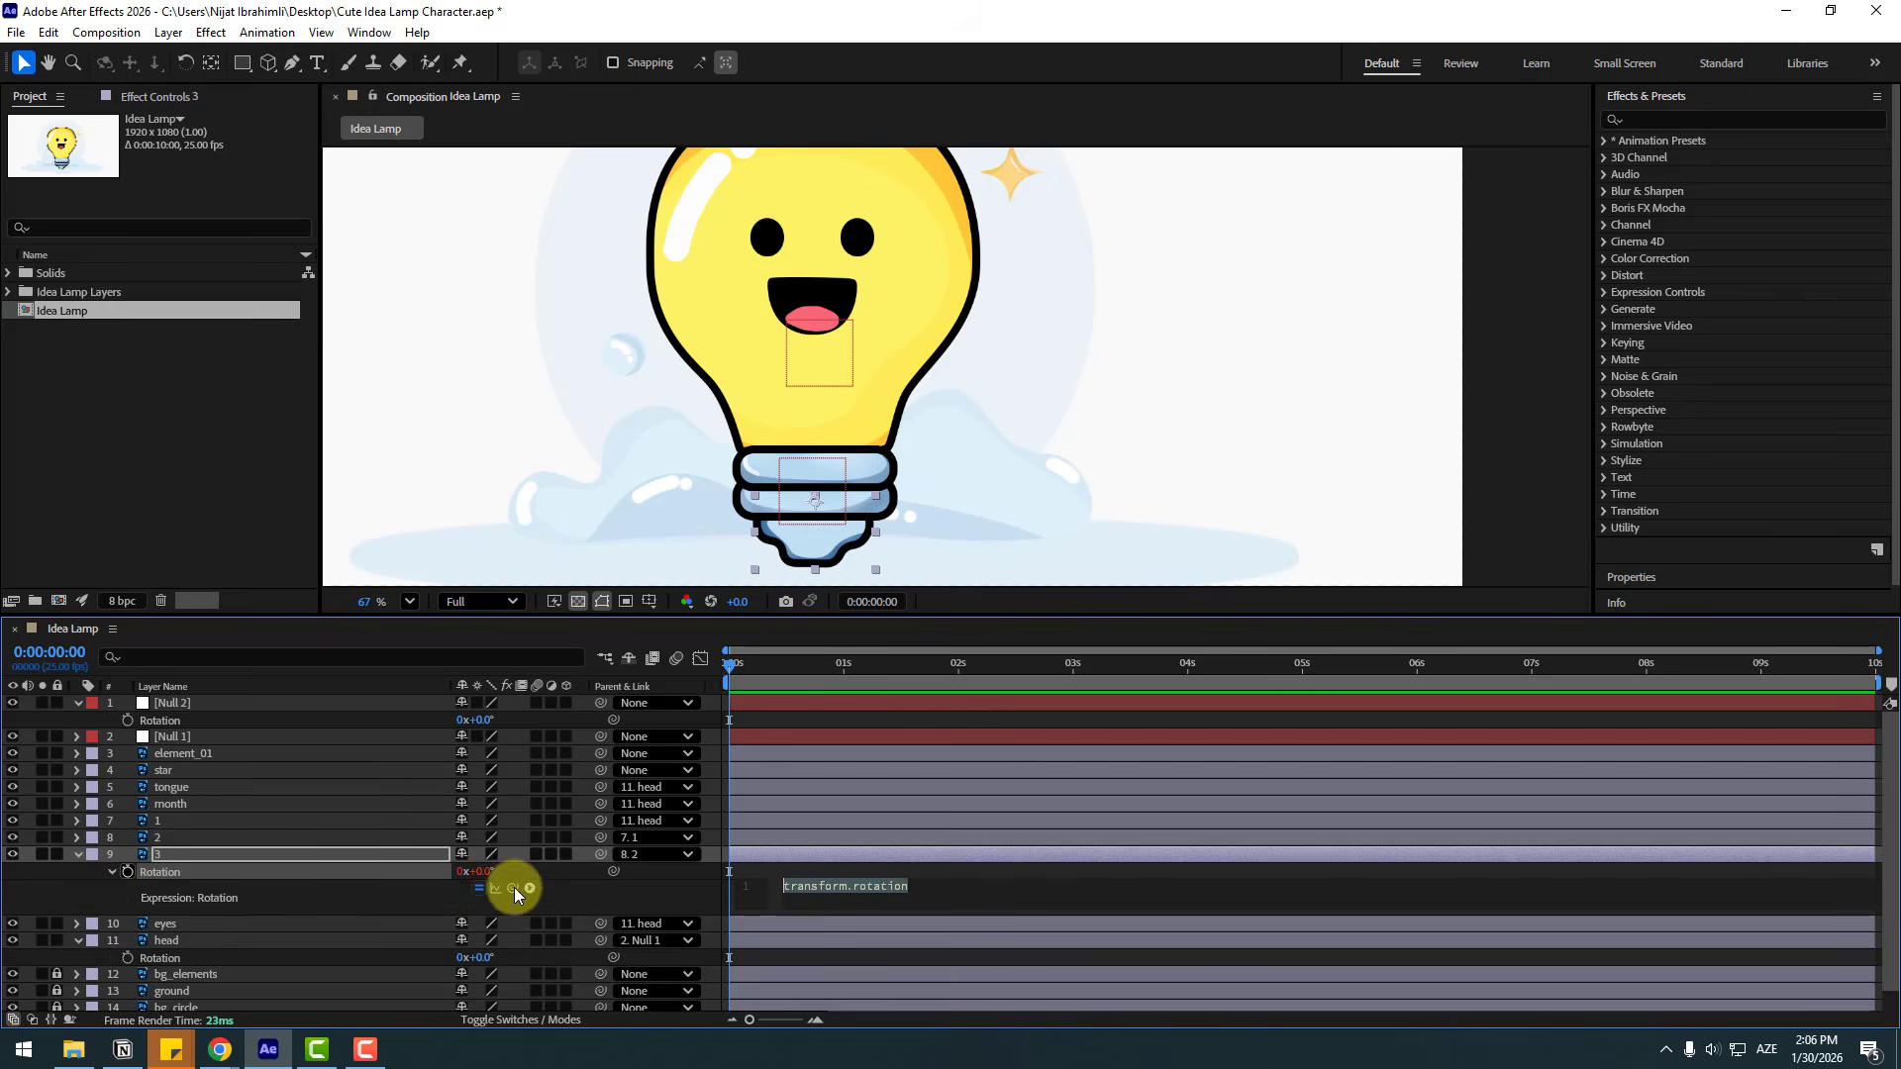
pyautogui.moveTo(514, 887); pyautogui.dragTo(149, 719)
pyautogui.click(91, 885)
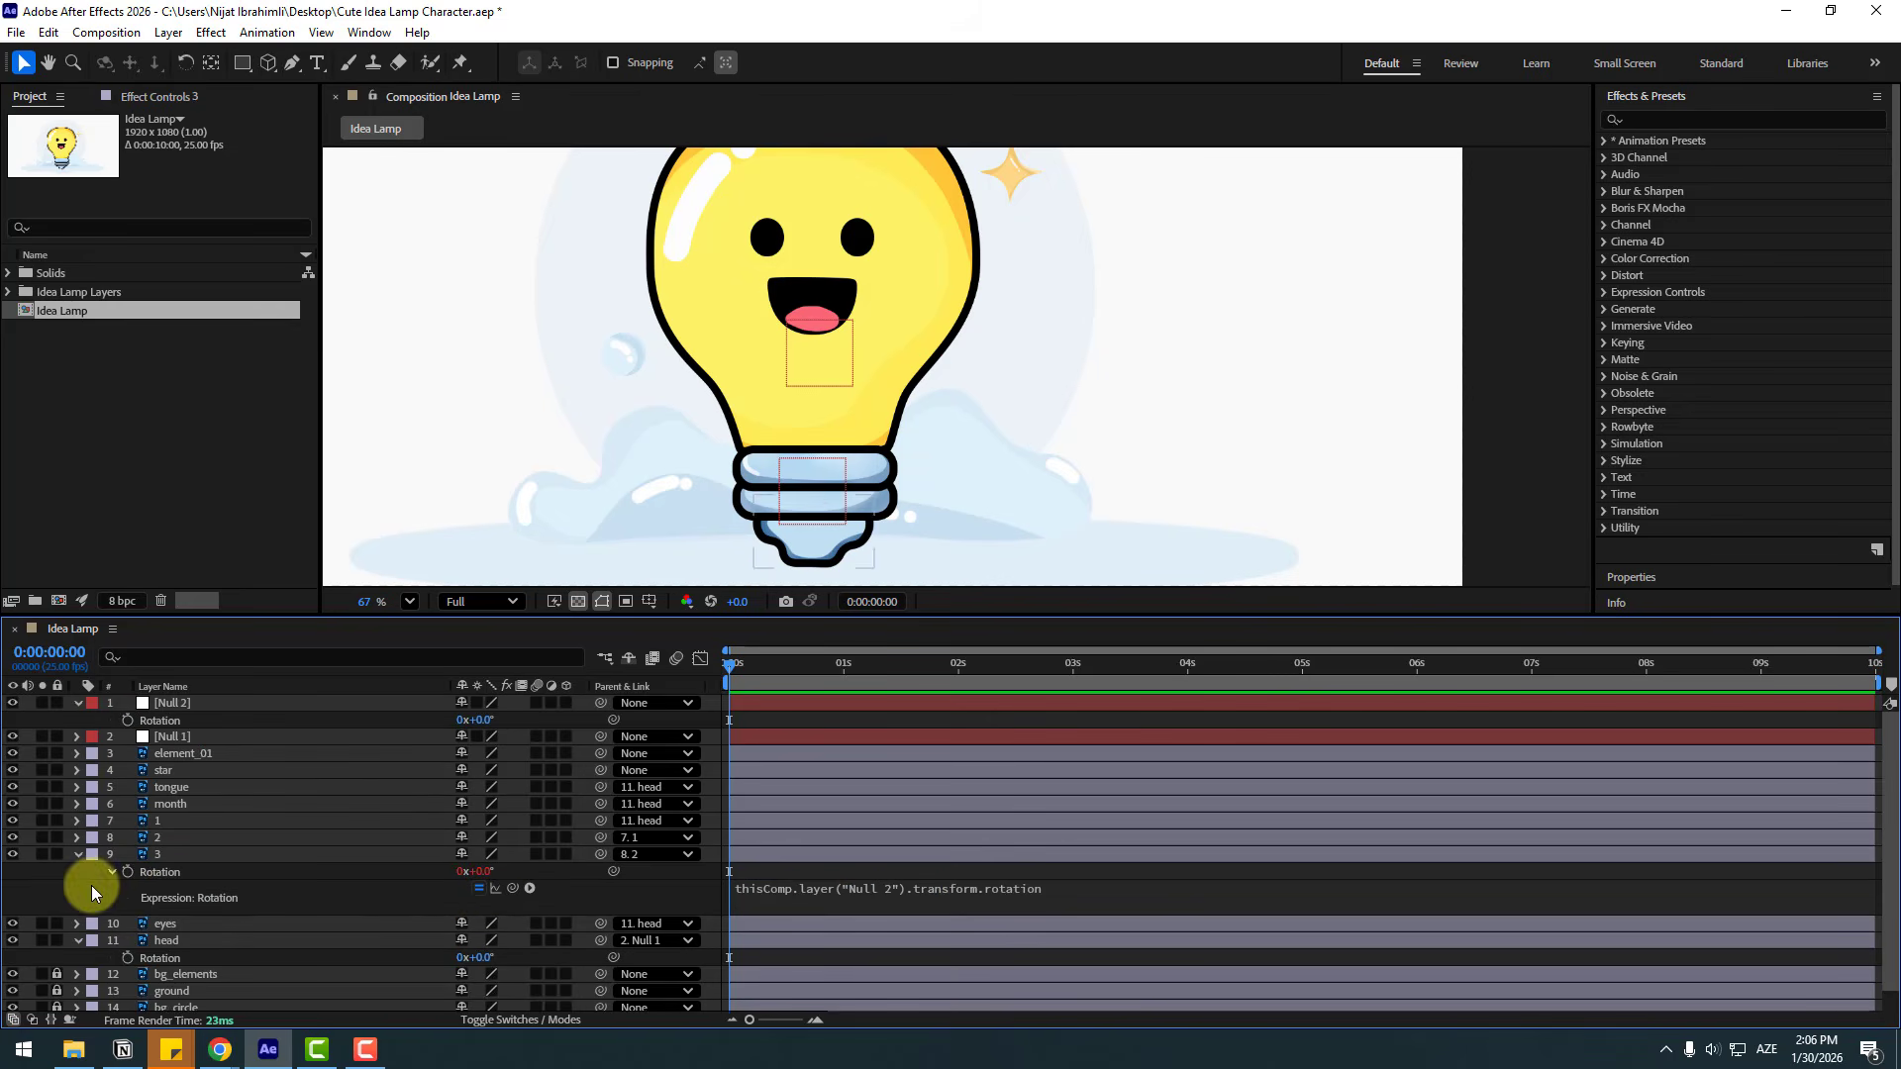
# Test the linked lamp base by rotating Null 2, and undo the rotation.
pyautogui.click(164, 705)
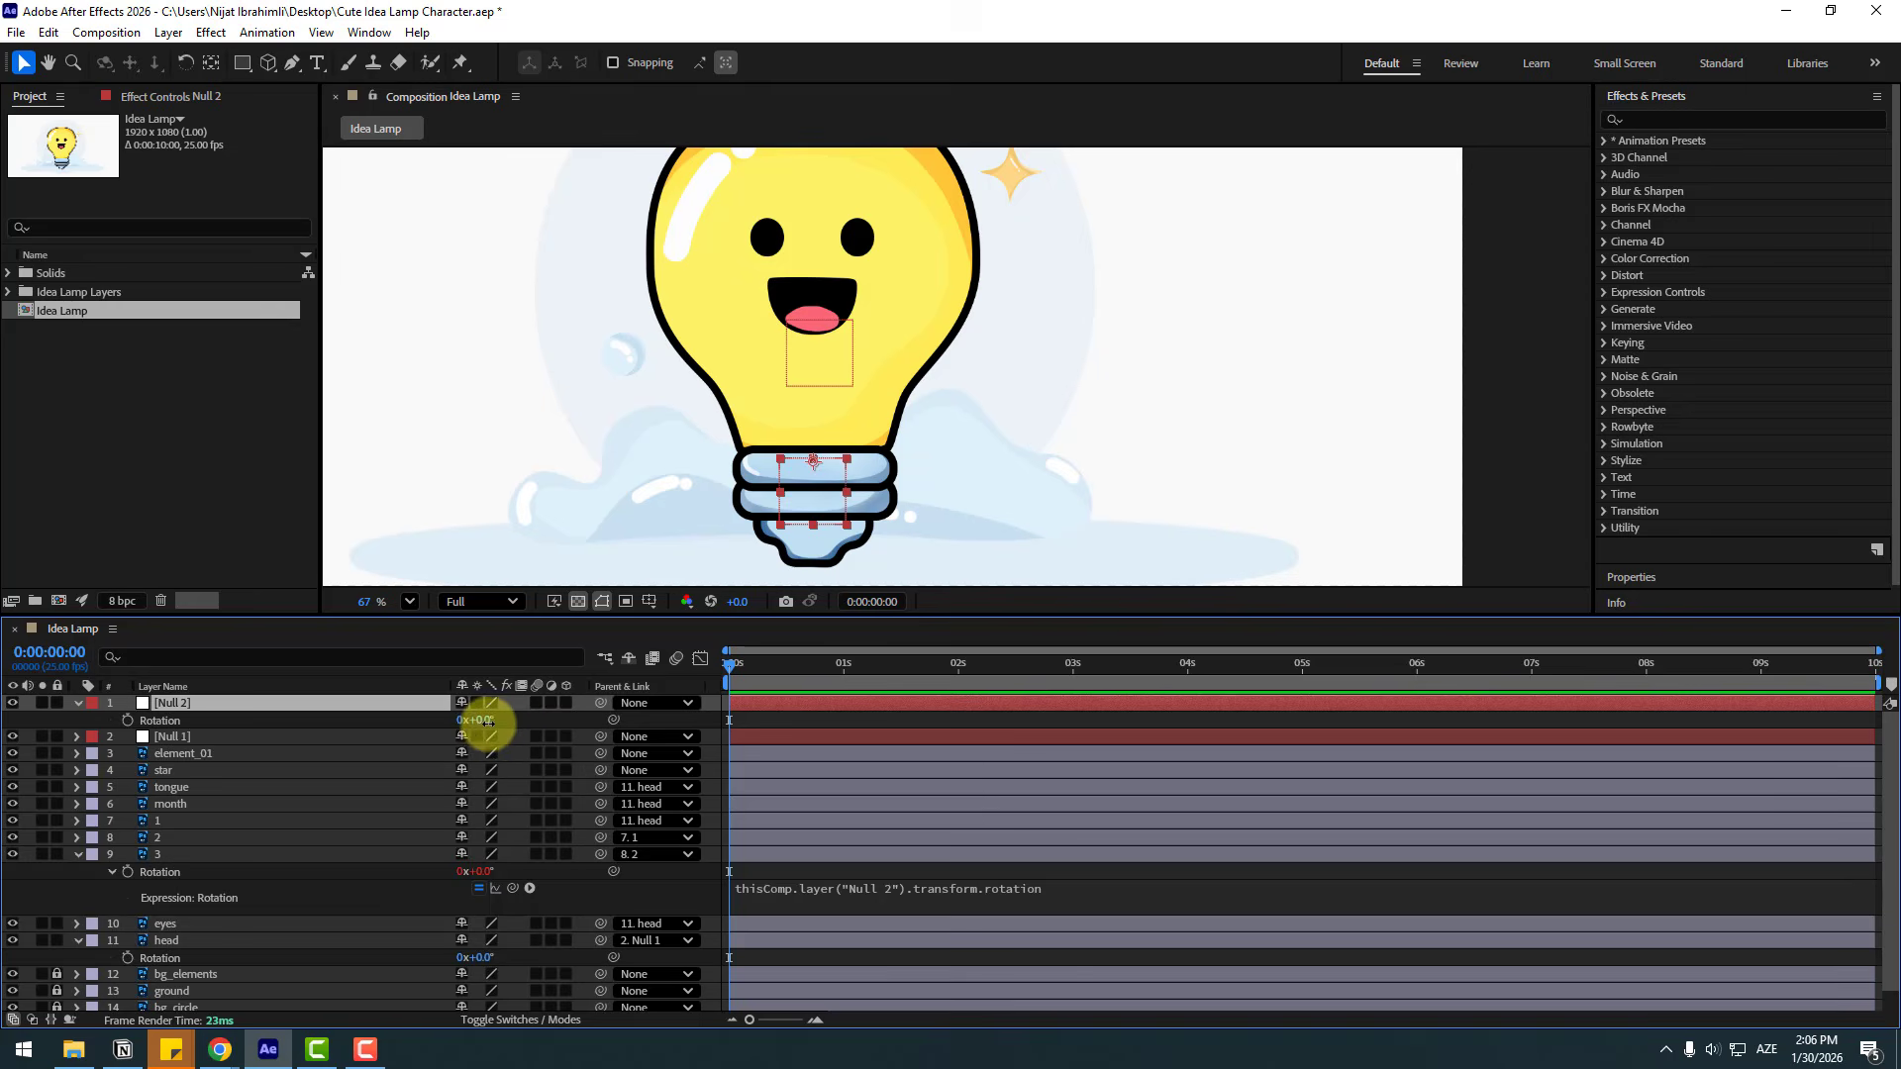
pyautogui.moveTo(488, 720)
pyautogui.mouseDown()
pyautogui.moveTo(480, 735)
pyautogui.moveTo(501, 729)
pyautogui.mouseUp()
pyautogui.hotkey('ctrl', 'z')
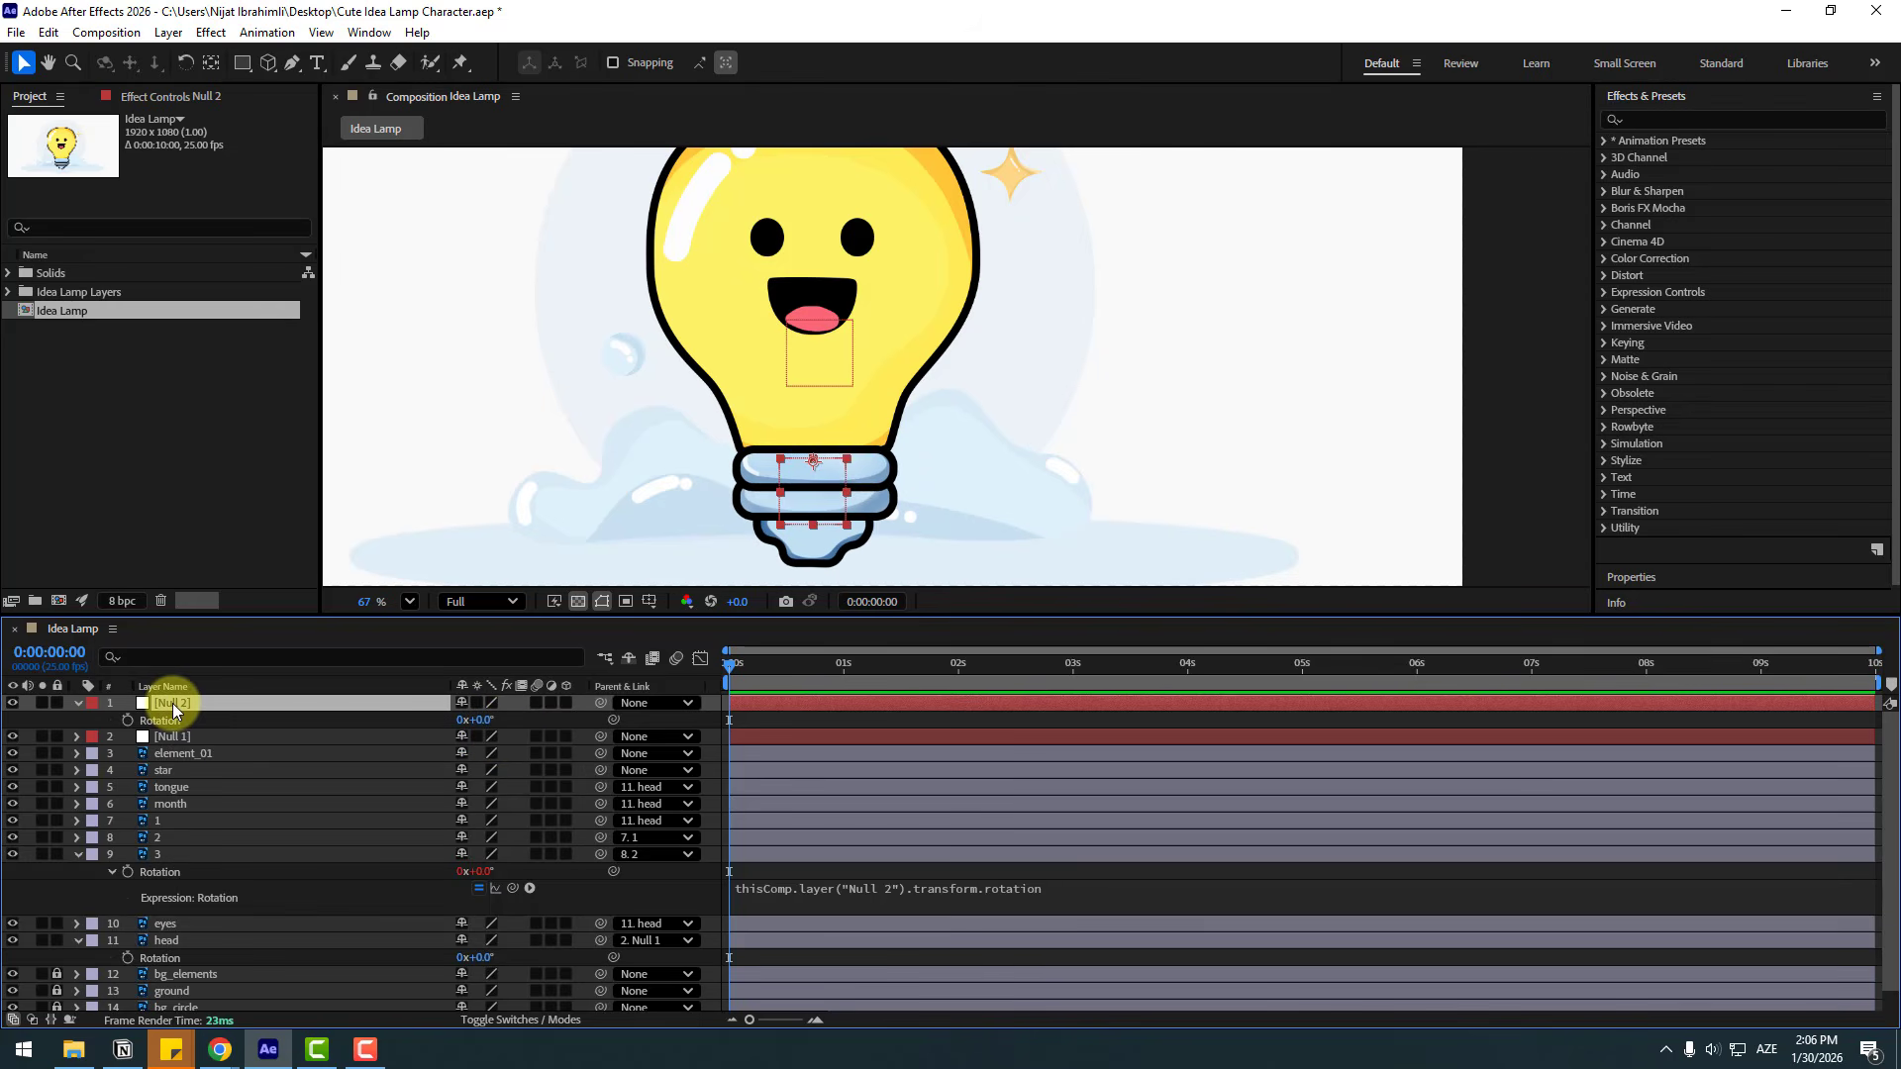
# Parent Null 2 to Null 1, and test the rig by moving Null 1 and rotating Null 2.
pyautogui.moveTo(601, 703); pyautogui.dragTo(186, 736)
pyautogui.click(183, 736)
pyautogui.moveTo(815, 364); pyautogui.dragTo(739, 383)
pyautogui.hotkey('ctrl', 'z')
pyautogui.click(166, 707)
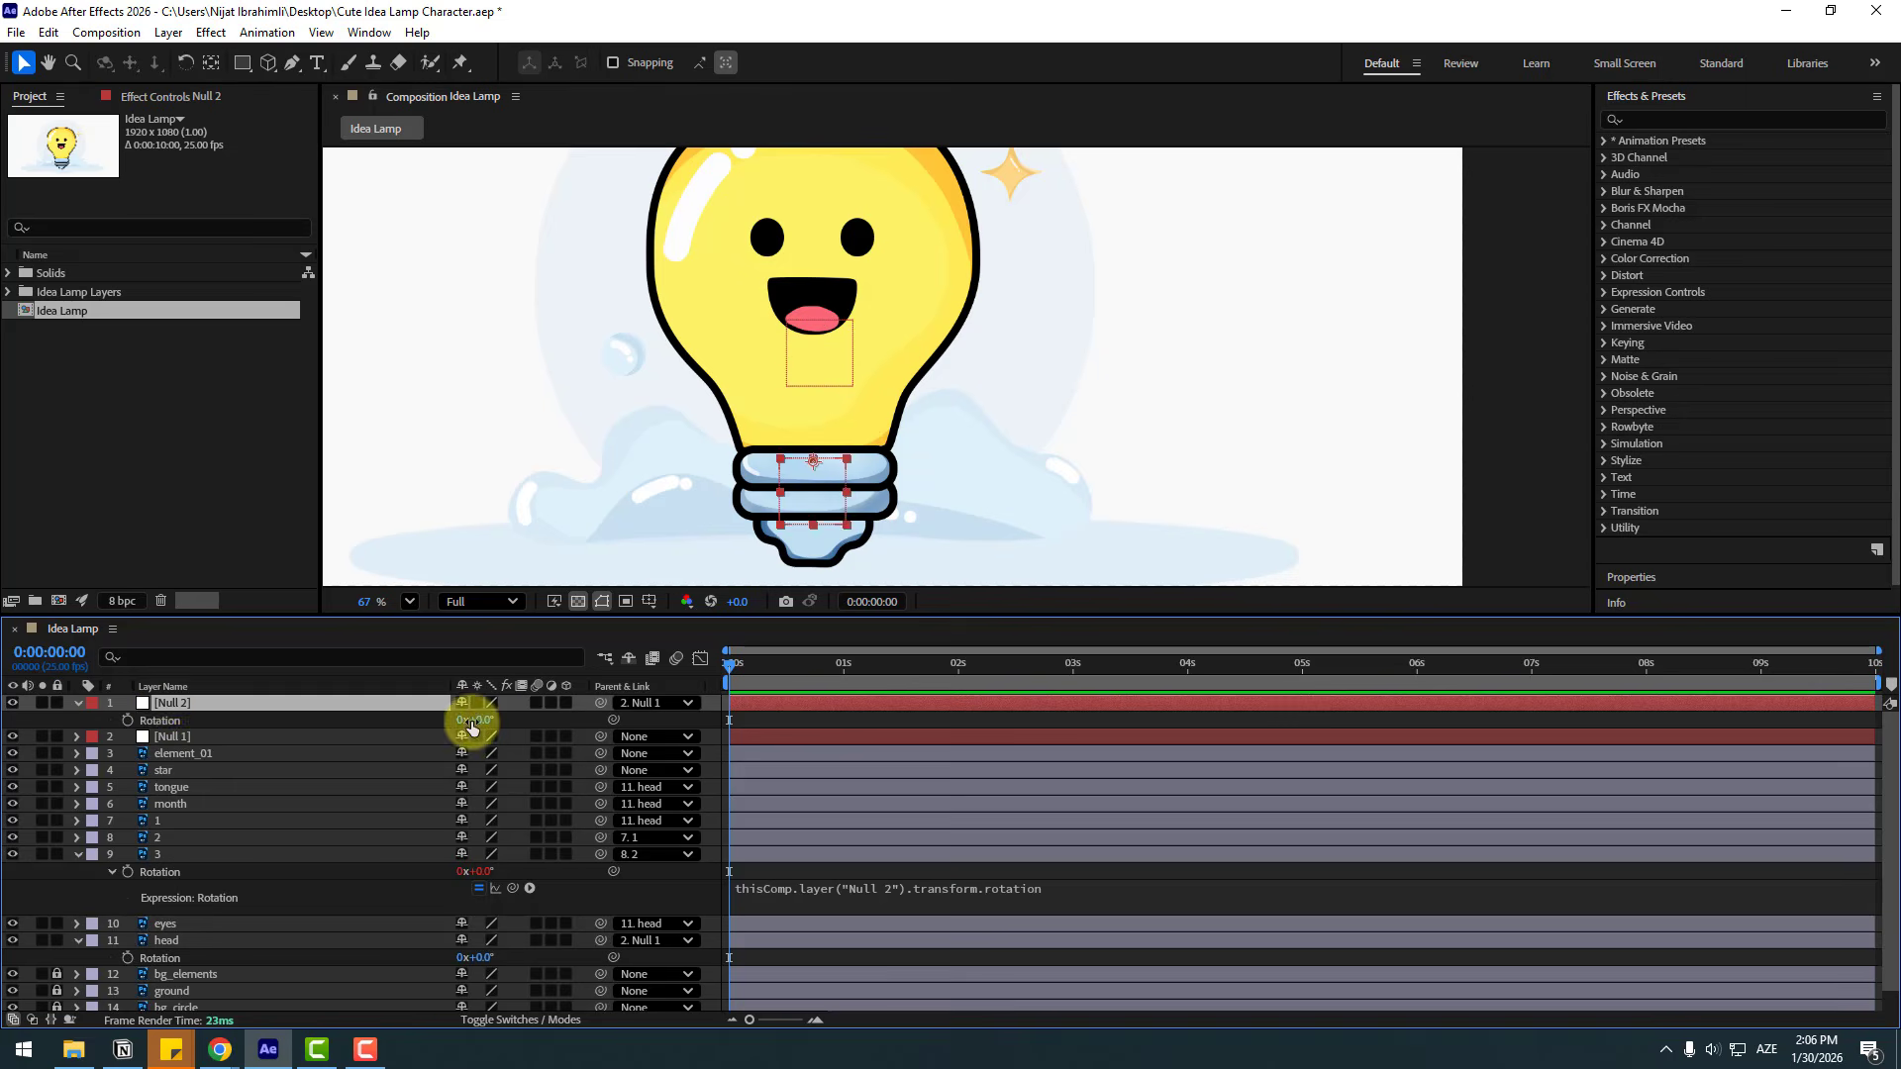
pyautogui.moveTo(475, 721); pyautogui.dragTo(461, 723)
pyautogui.hotkey('ctrl', 'z')
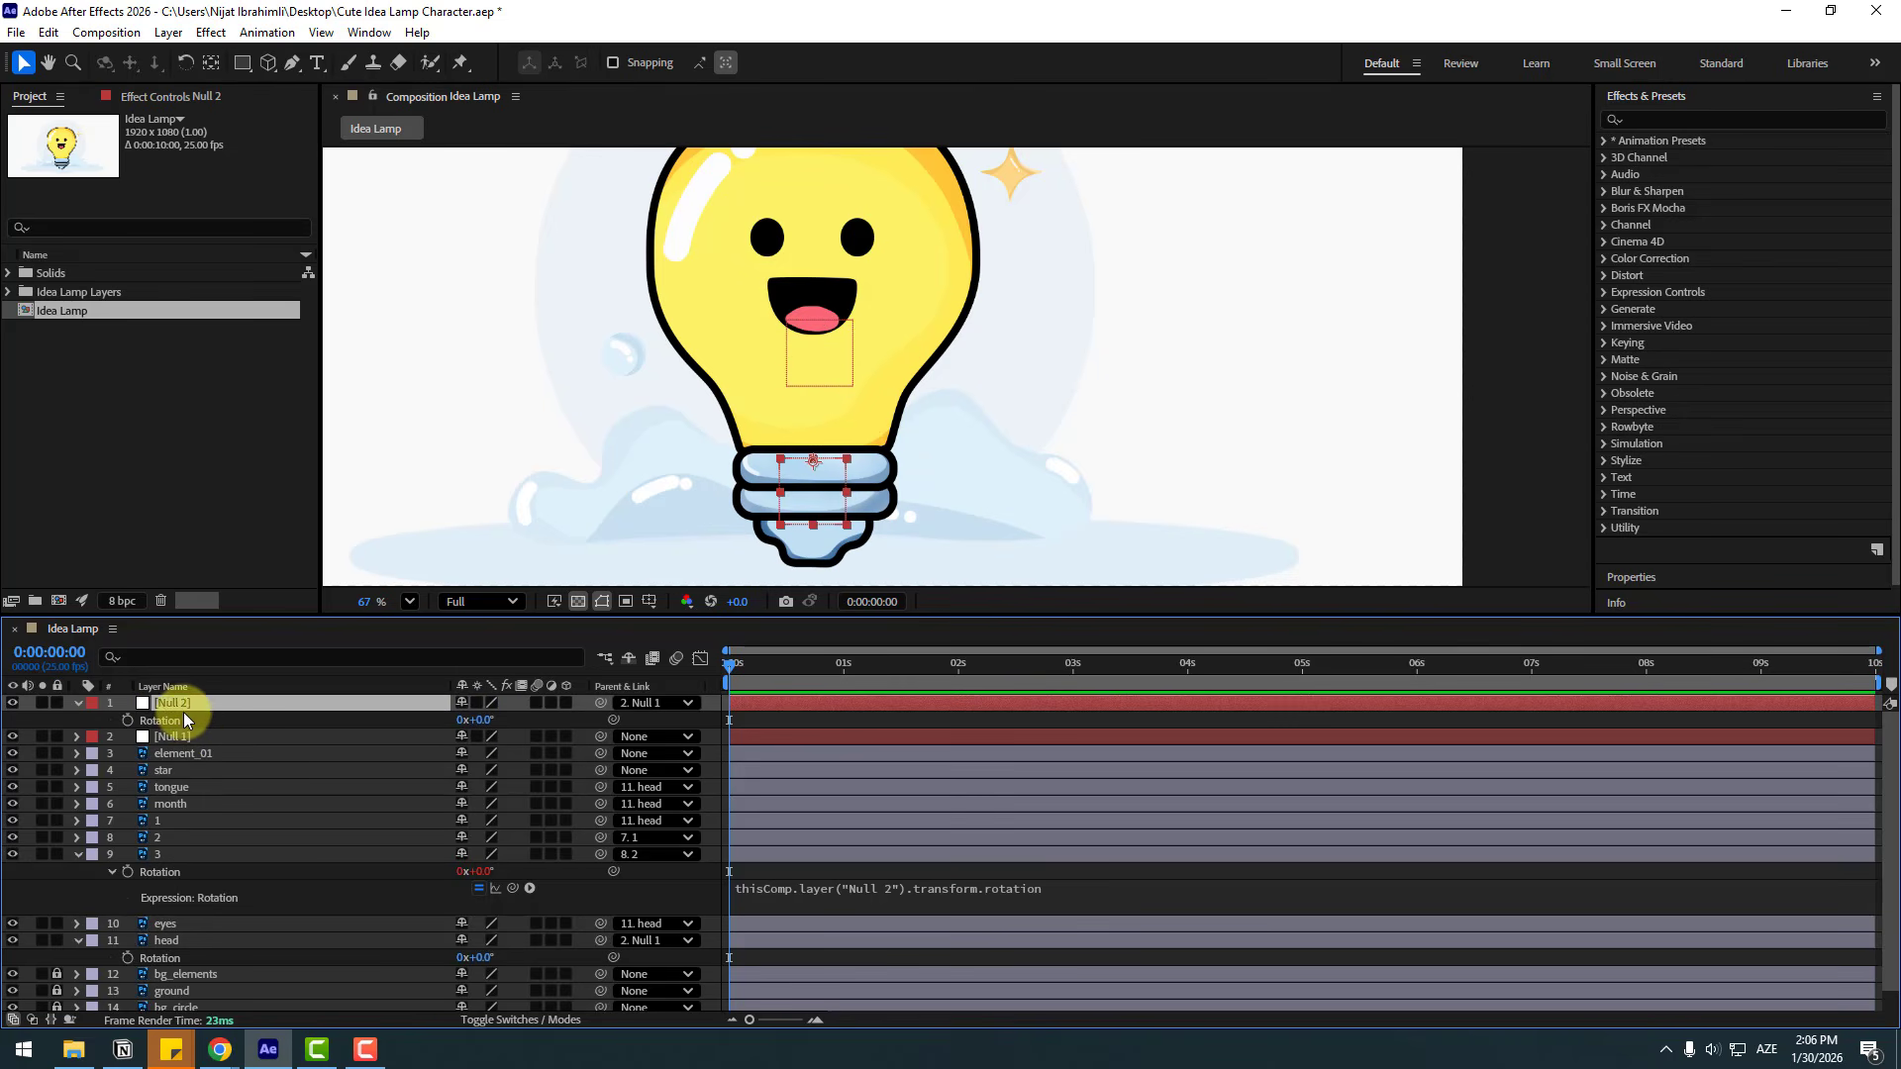
# Rename Null 2 as Rig_Elements and Null 1 as MAIN CONTROLLEr.
pyautogui.press('Return')
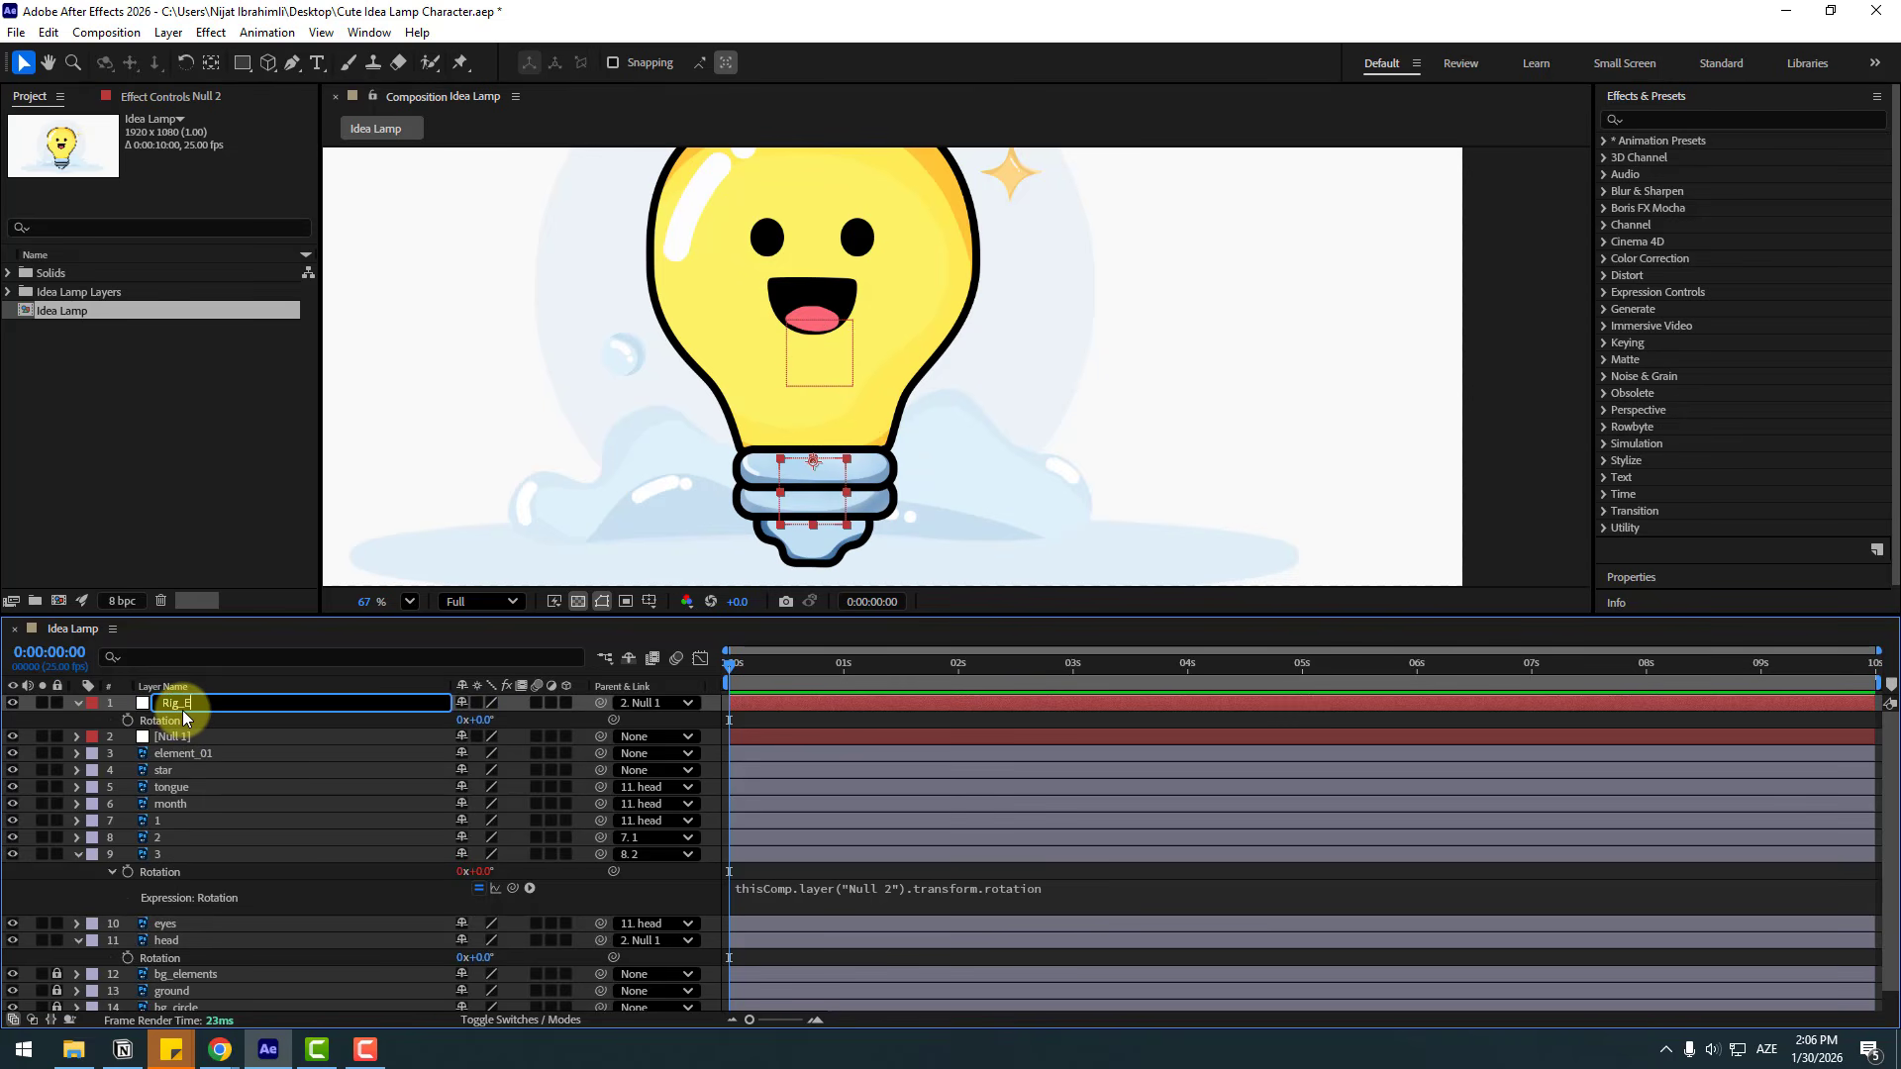
pyautogui.write('Rig_Elements')
pyautogui.press('Return')
pyautogui.click(184, 737)
pyautogui.press('Return')
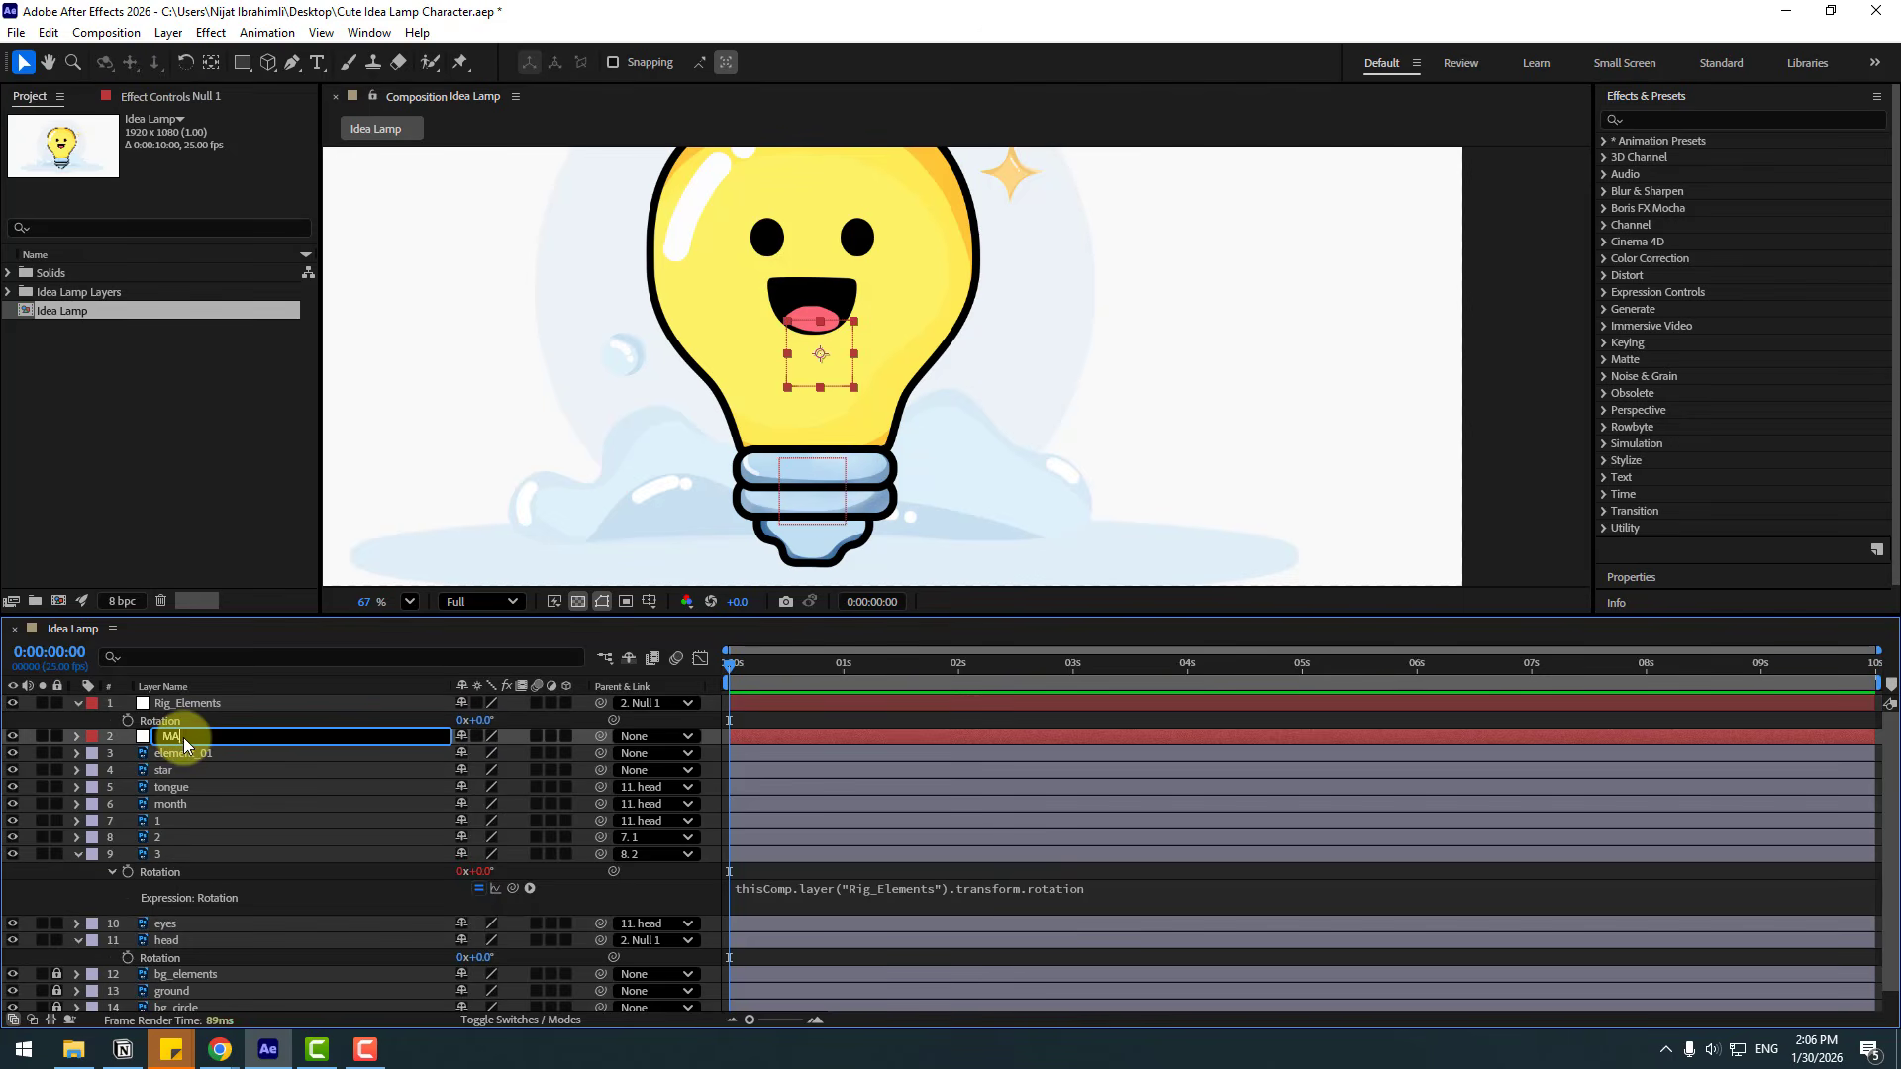
pyautogui.write('MAIN CONTROLLEr')
pyautogui.press('Return')
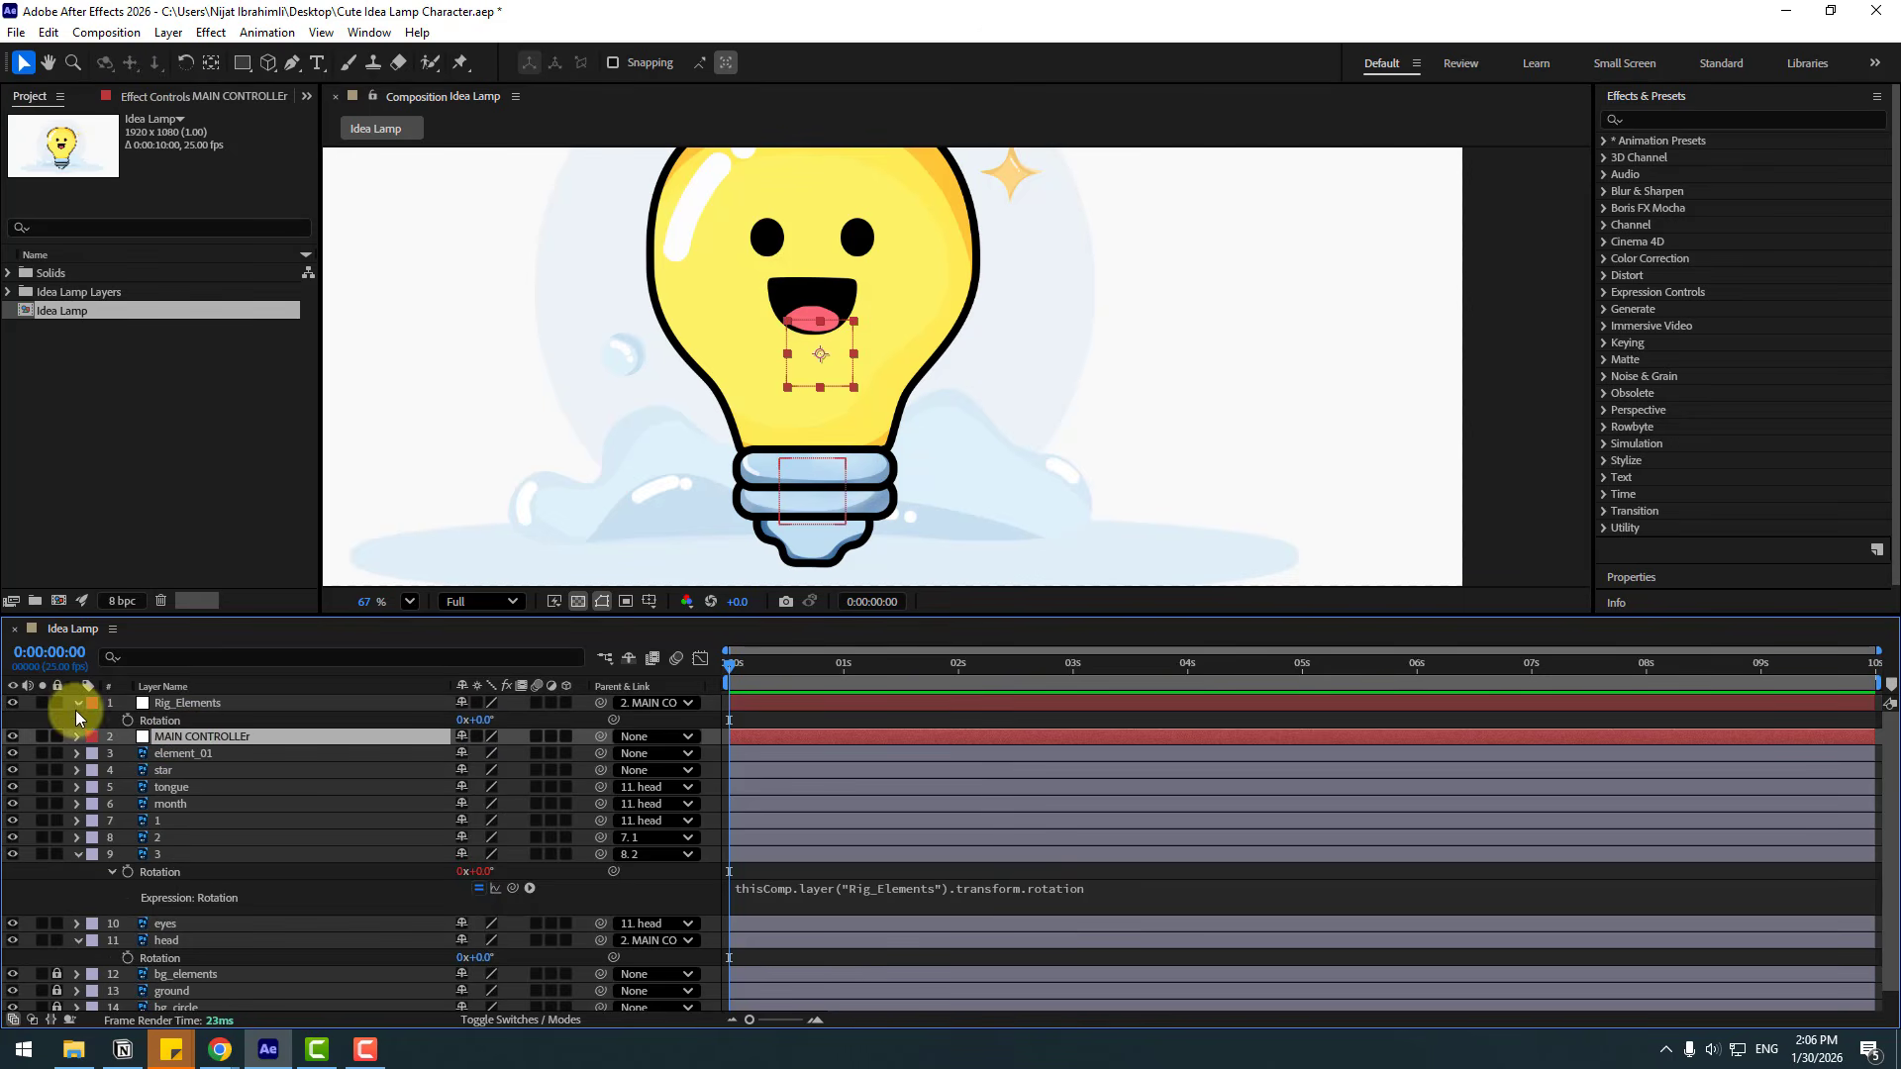
# Keyframe MAIN CONTROLLEr's Position at frame 0, at 894.6, 623.4 on frame 10, and at 928.2, 645.4 on frame 4.
pyautogui.click(77, 703)
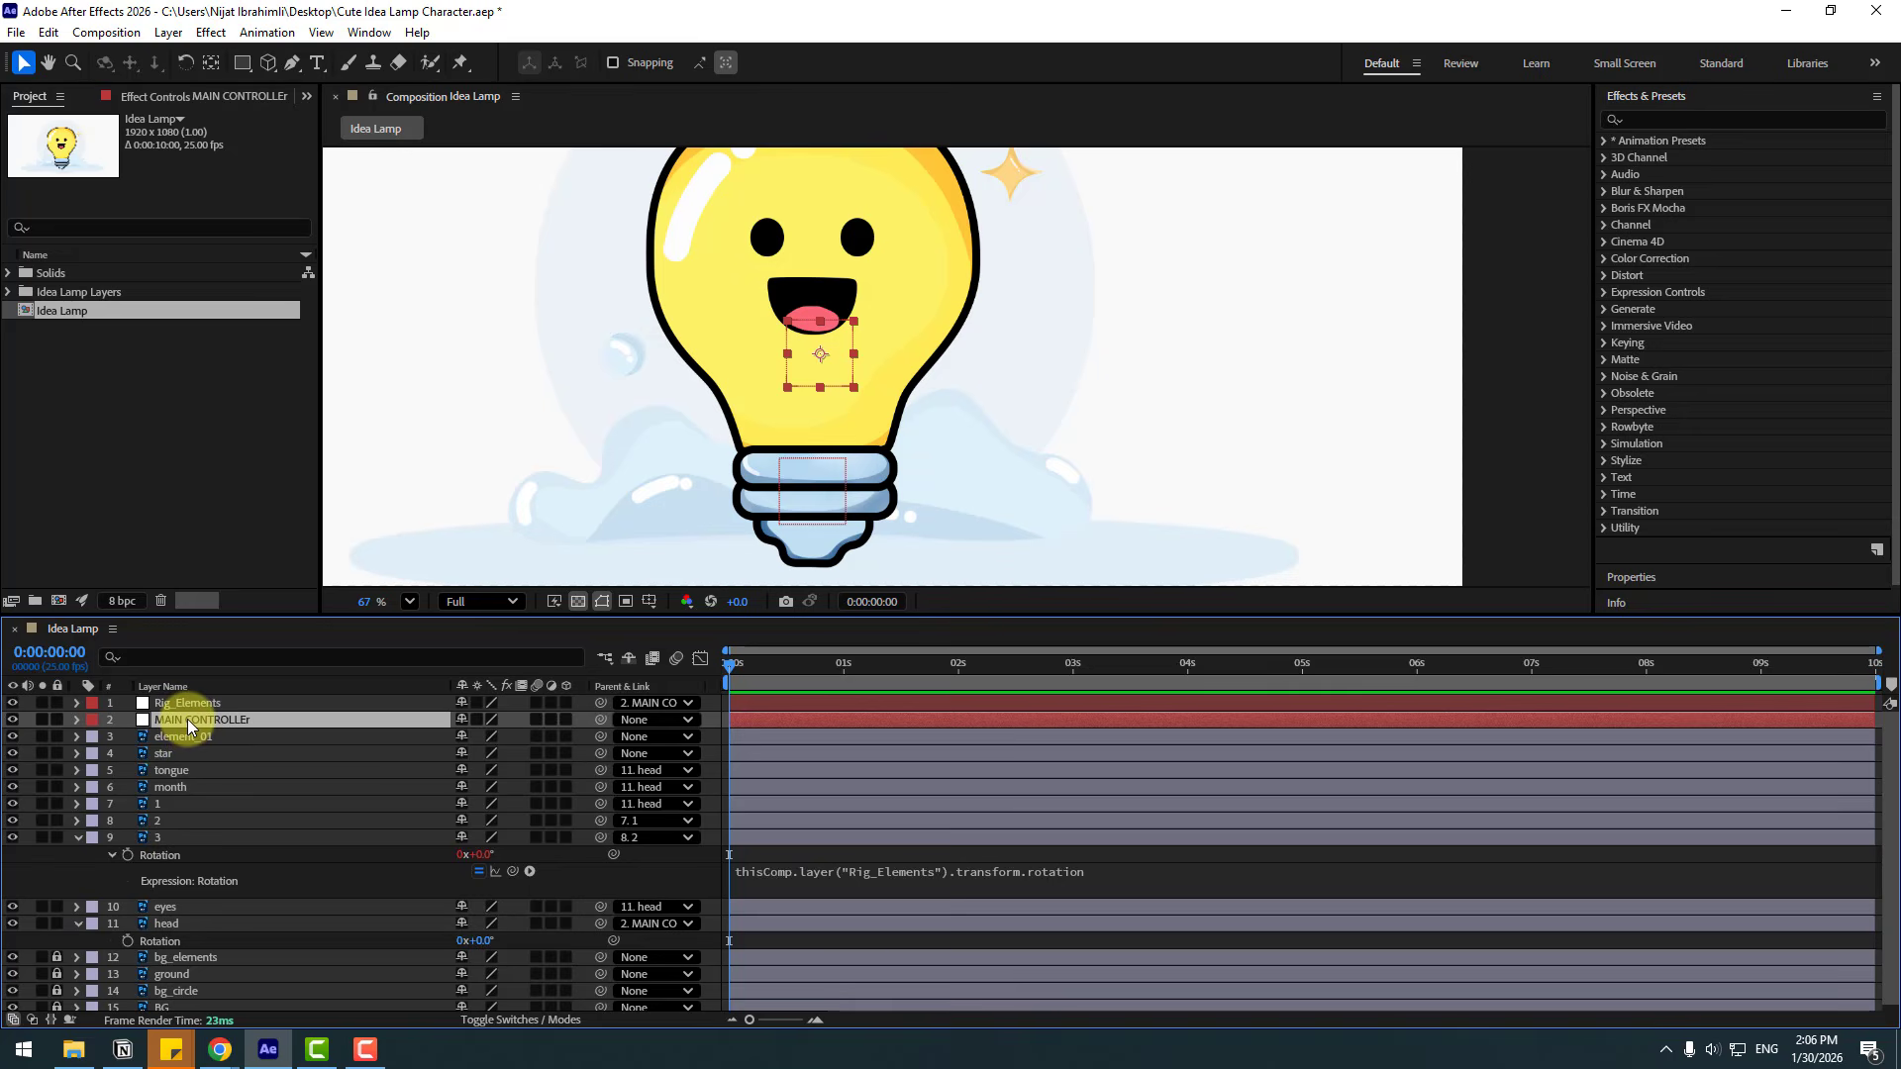
pyautogui.press('p')
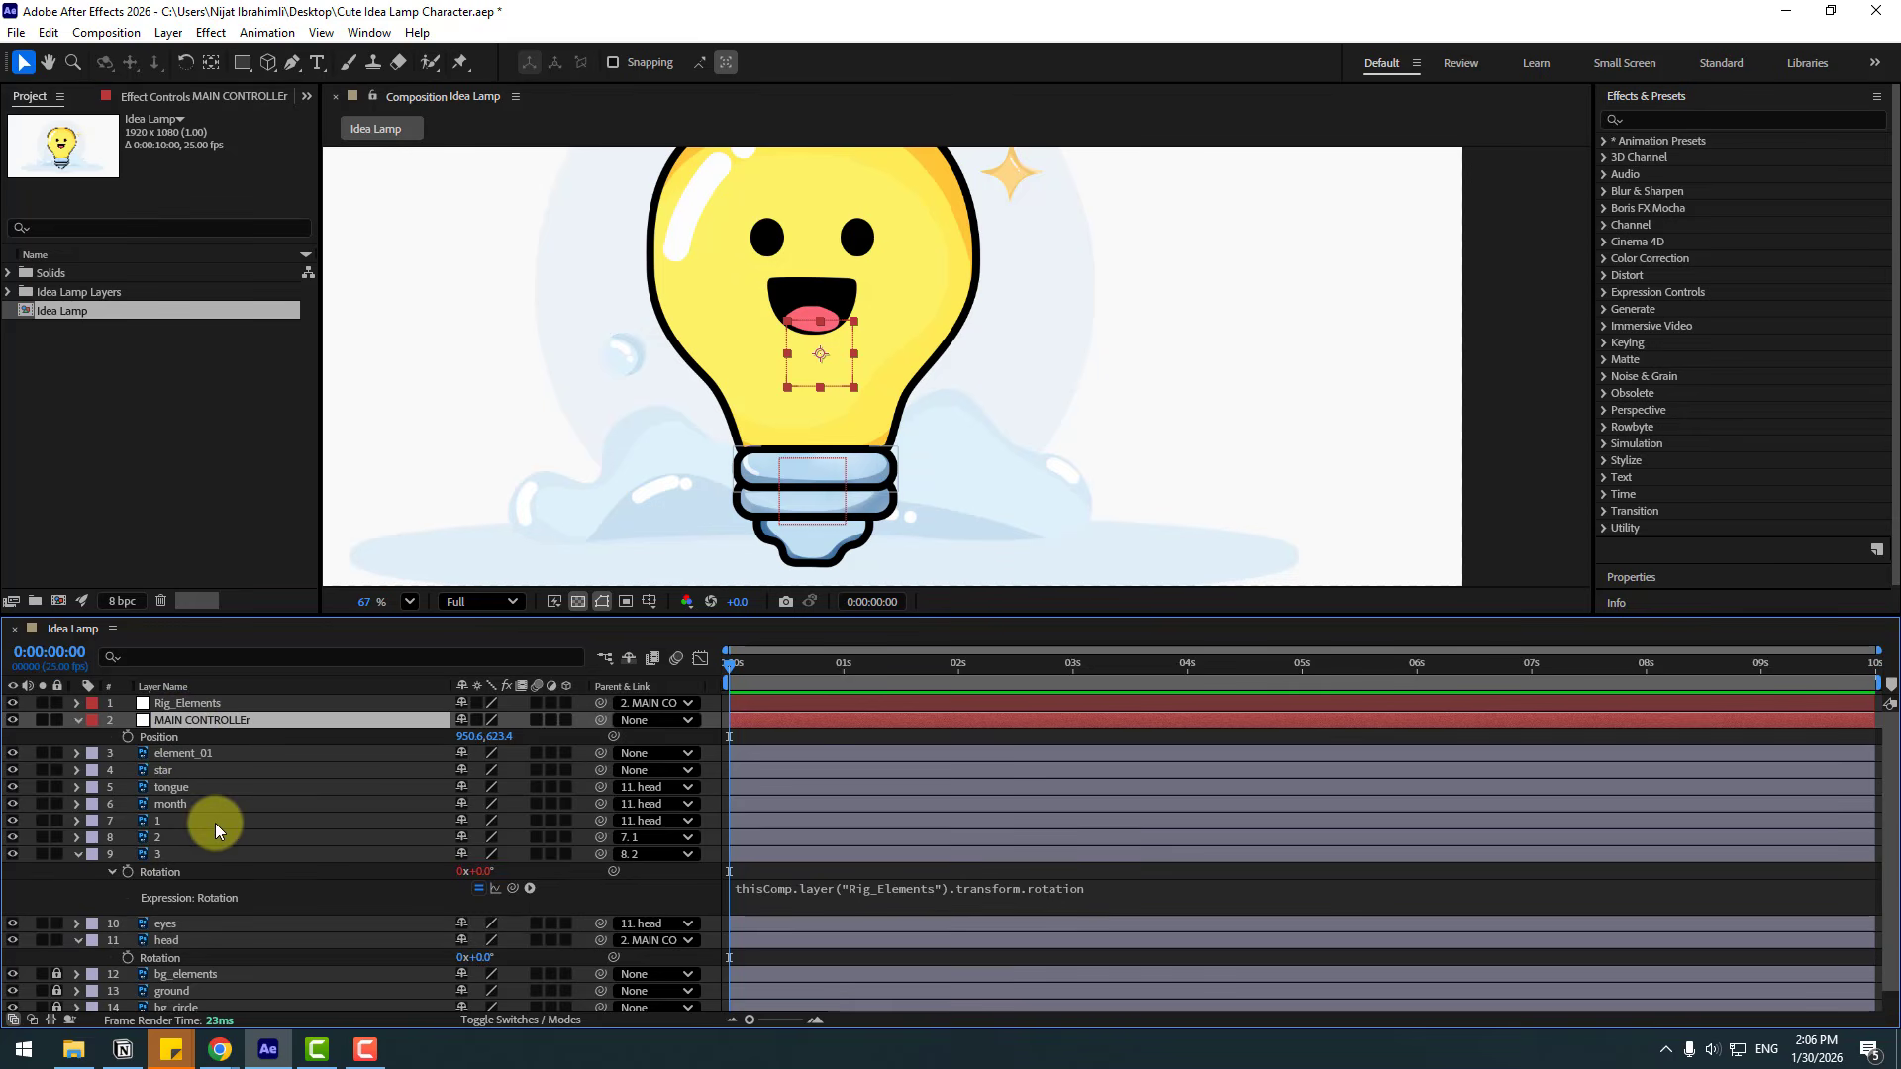
pyautogui.click(127, 738)
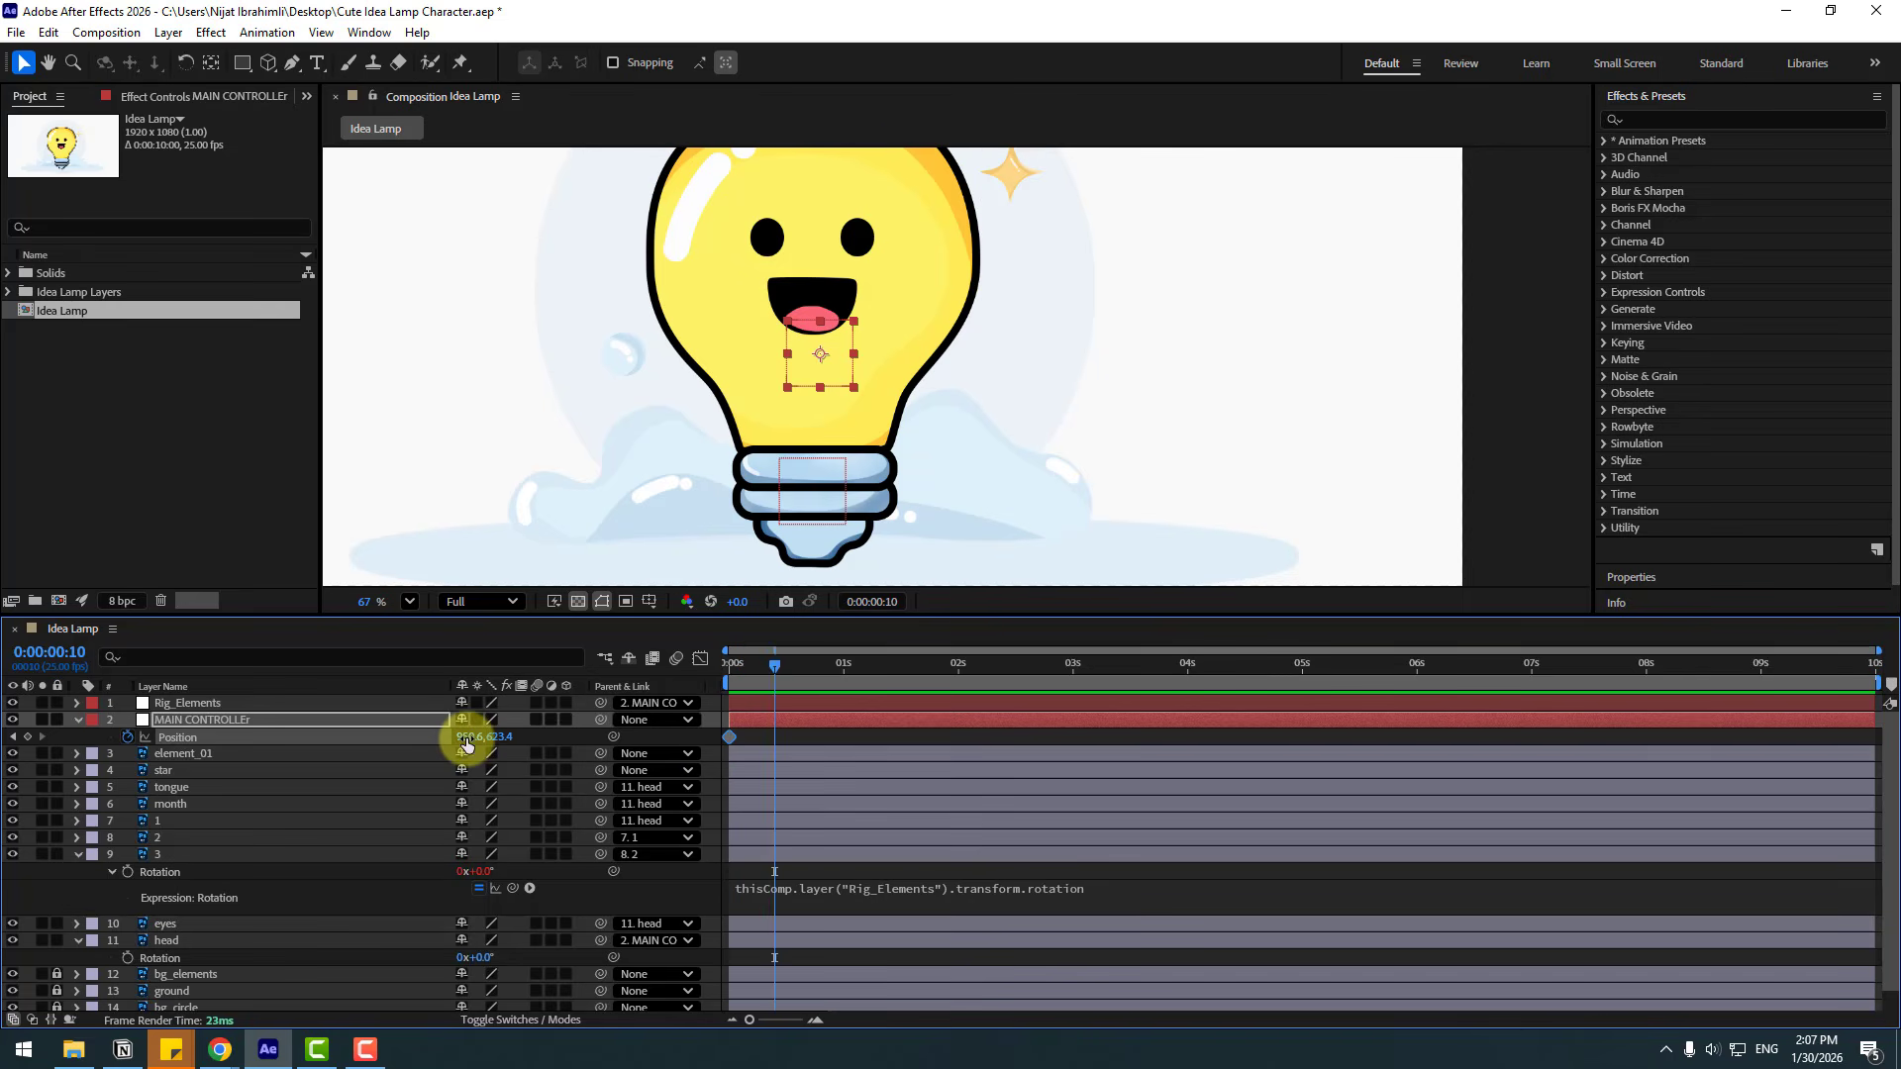
pyautogui.moveTo(465, 738); pyautogui.dragTo(407, 729)
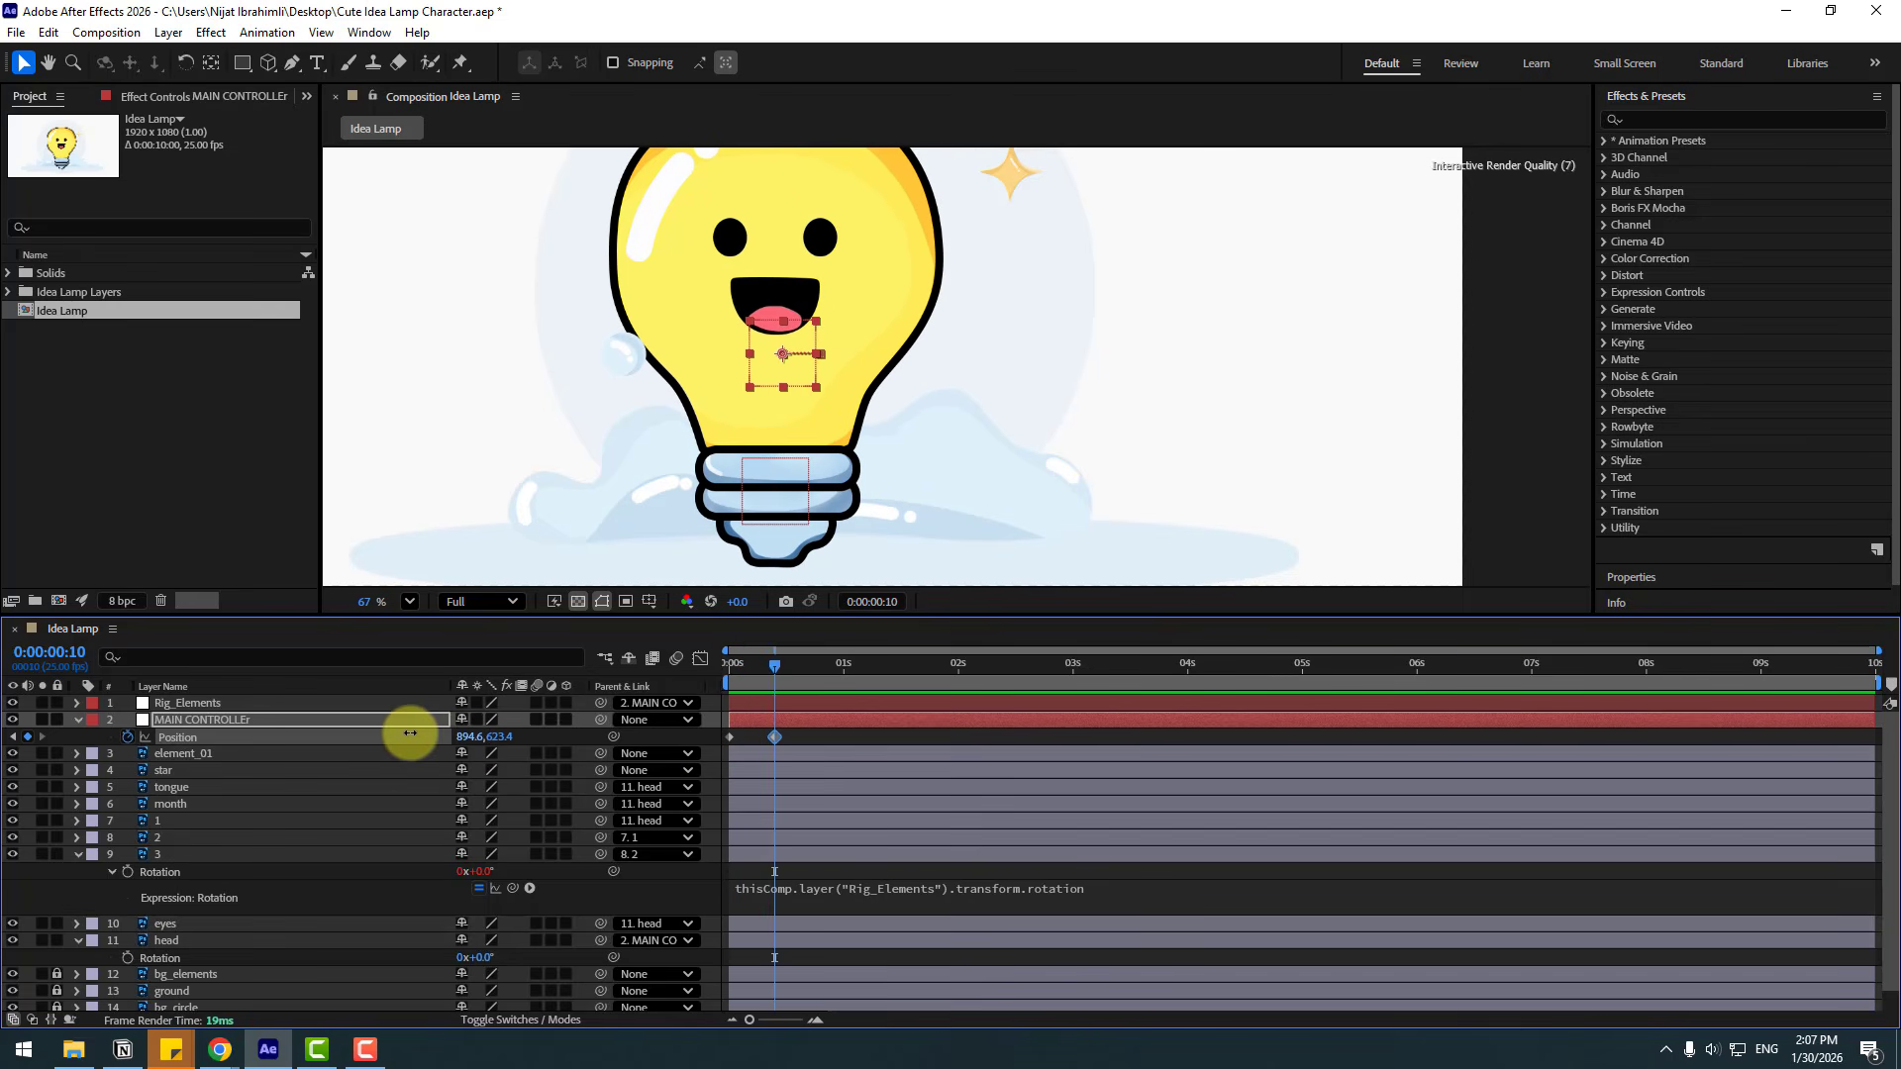
pyautogui.moveTo(749, 667); pyautogui.dragTo(746, 667)
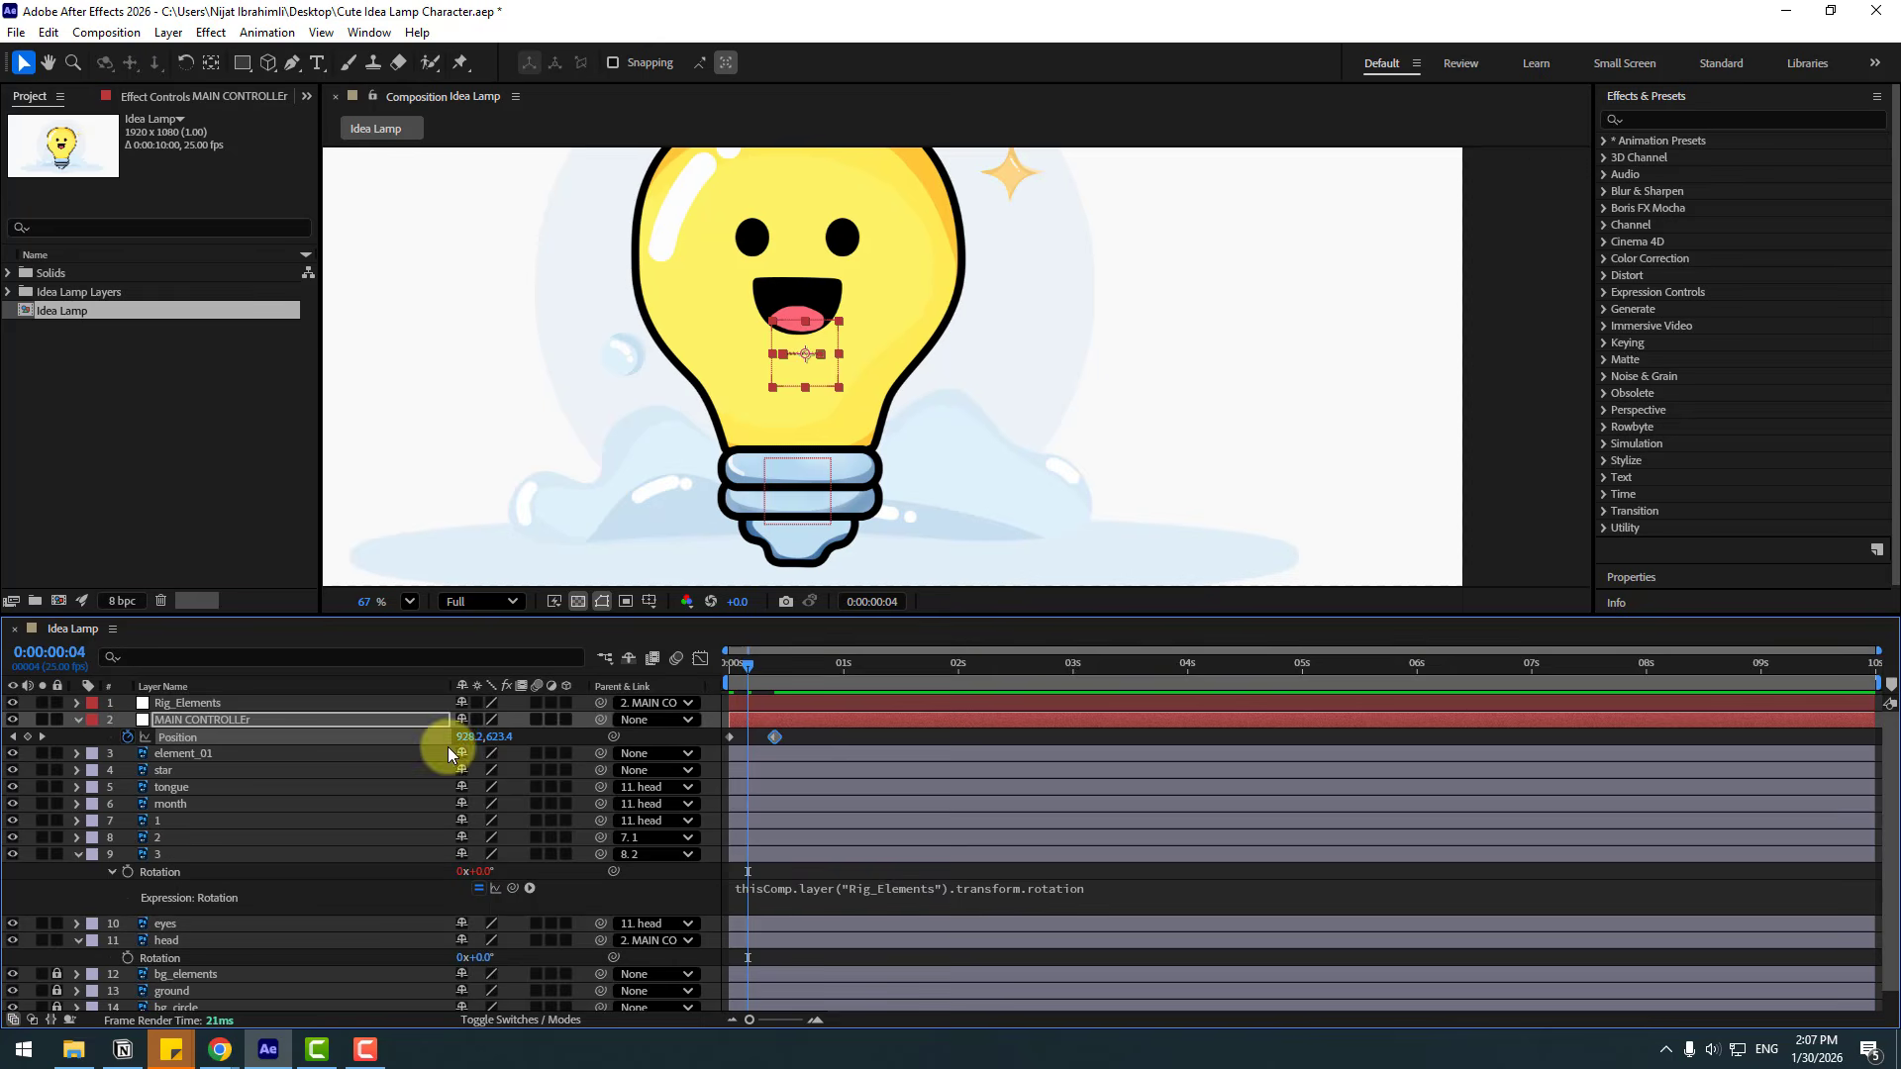
pyautogui.moveTo(497, 746); pyautogui.dragTo(521, 738)
# Apply Easy Ease to all of MAIN CONTROLLEr's Position keyframes and return to the first frame.
pyautogui.moveTo(808, 731); pyautogui.dragTo(725, 746)
pyautogui.rightClick(731, 737)
pyautogui.moveTo(768, 729)
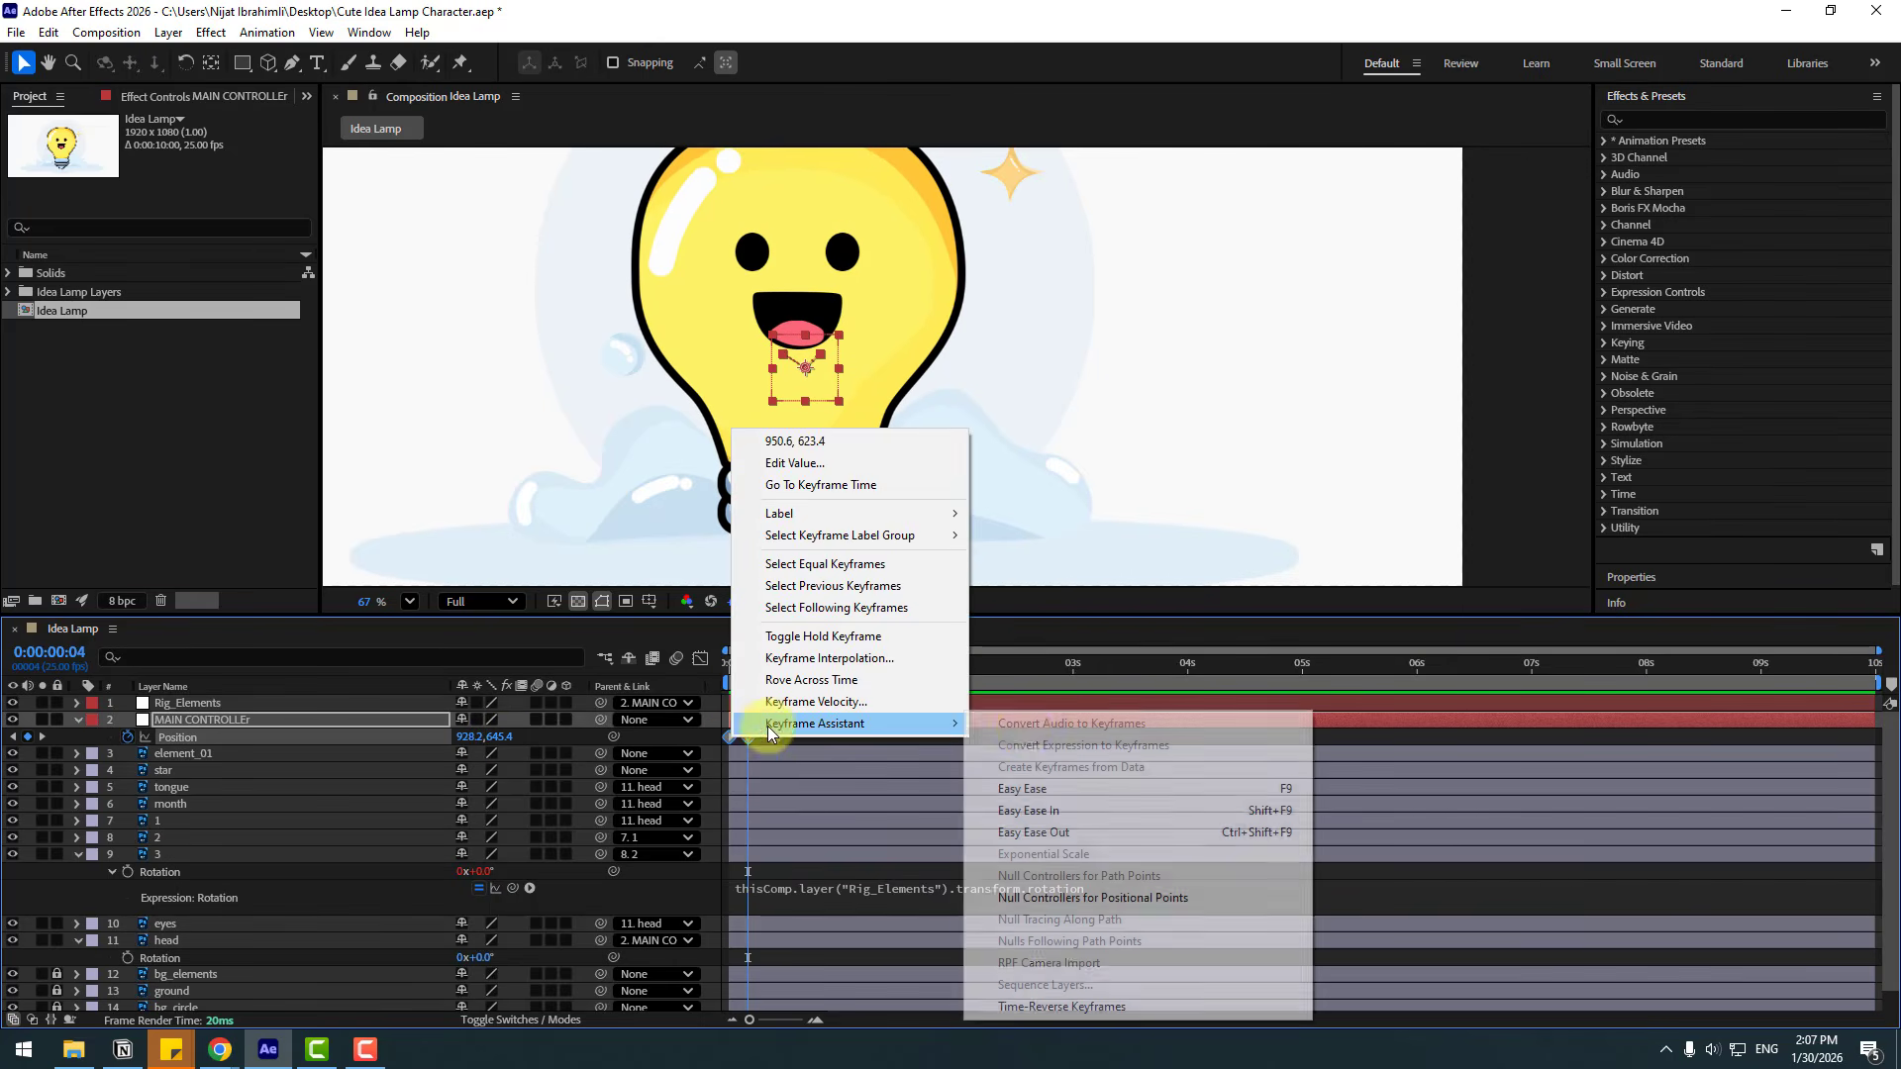
pyautogui.click(1175, 788)
pyautogui.scroll(-1, 1019, 496)
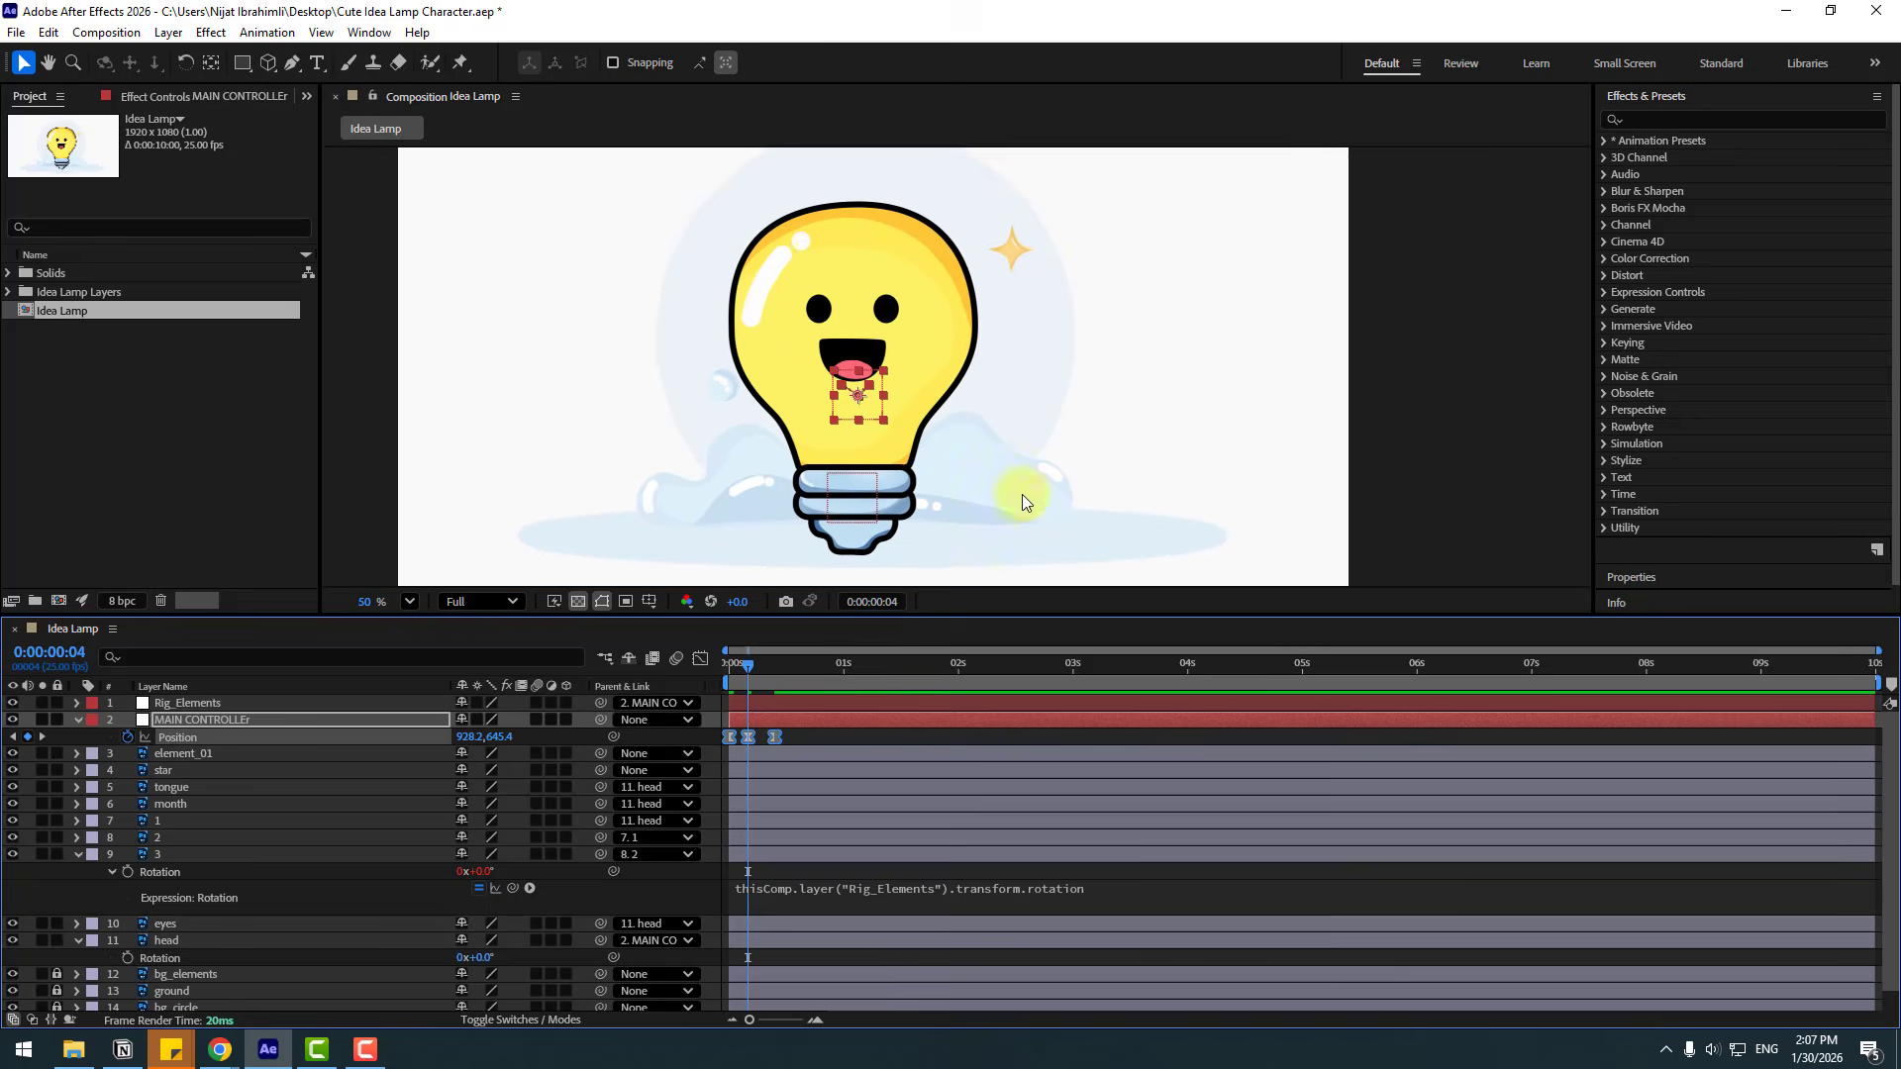
pyautogui.press('v')
pyautogui.moveTo(806, 667); pyautogui.dragTo(690, 684)
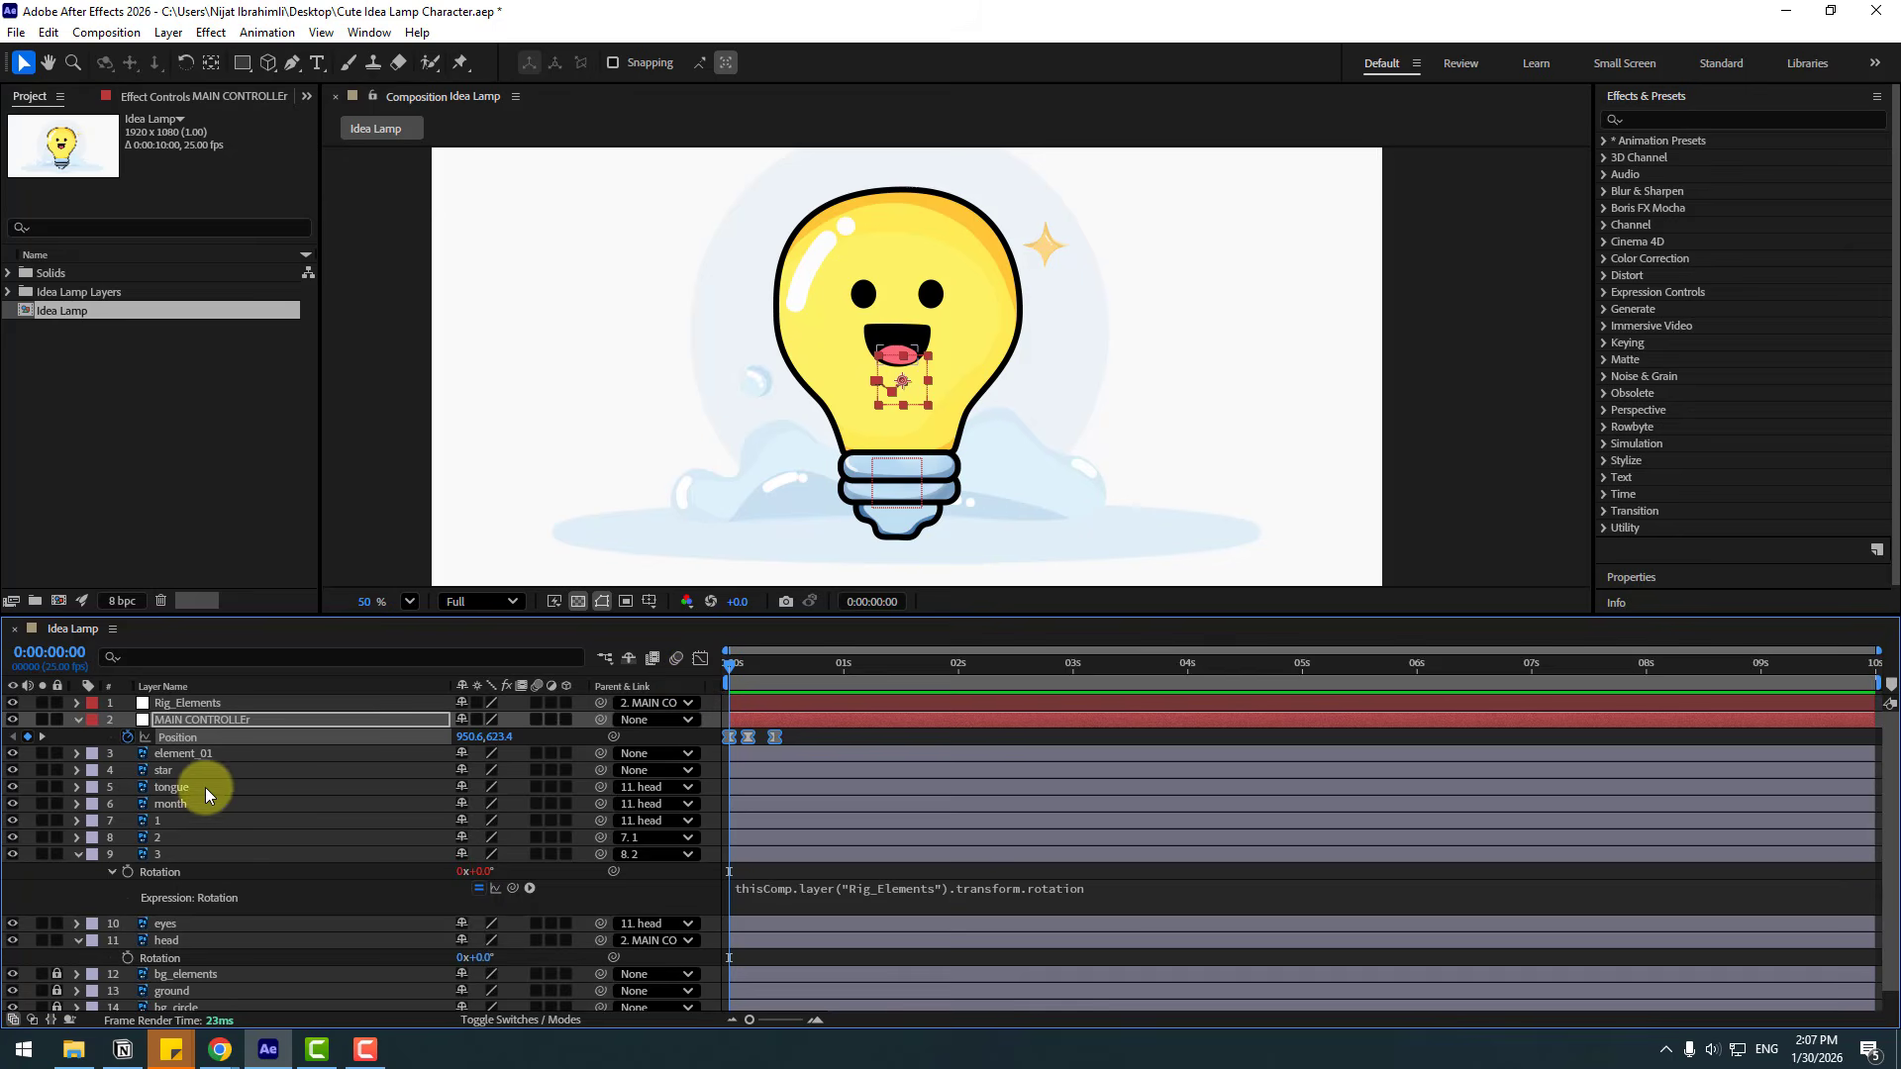
# Collapse the properties of layers 3 and head, and use the month layer as tongue's track matte while keeping month visible.
pyautogui.click(79, 854)
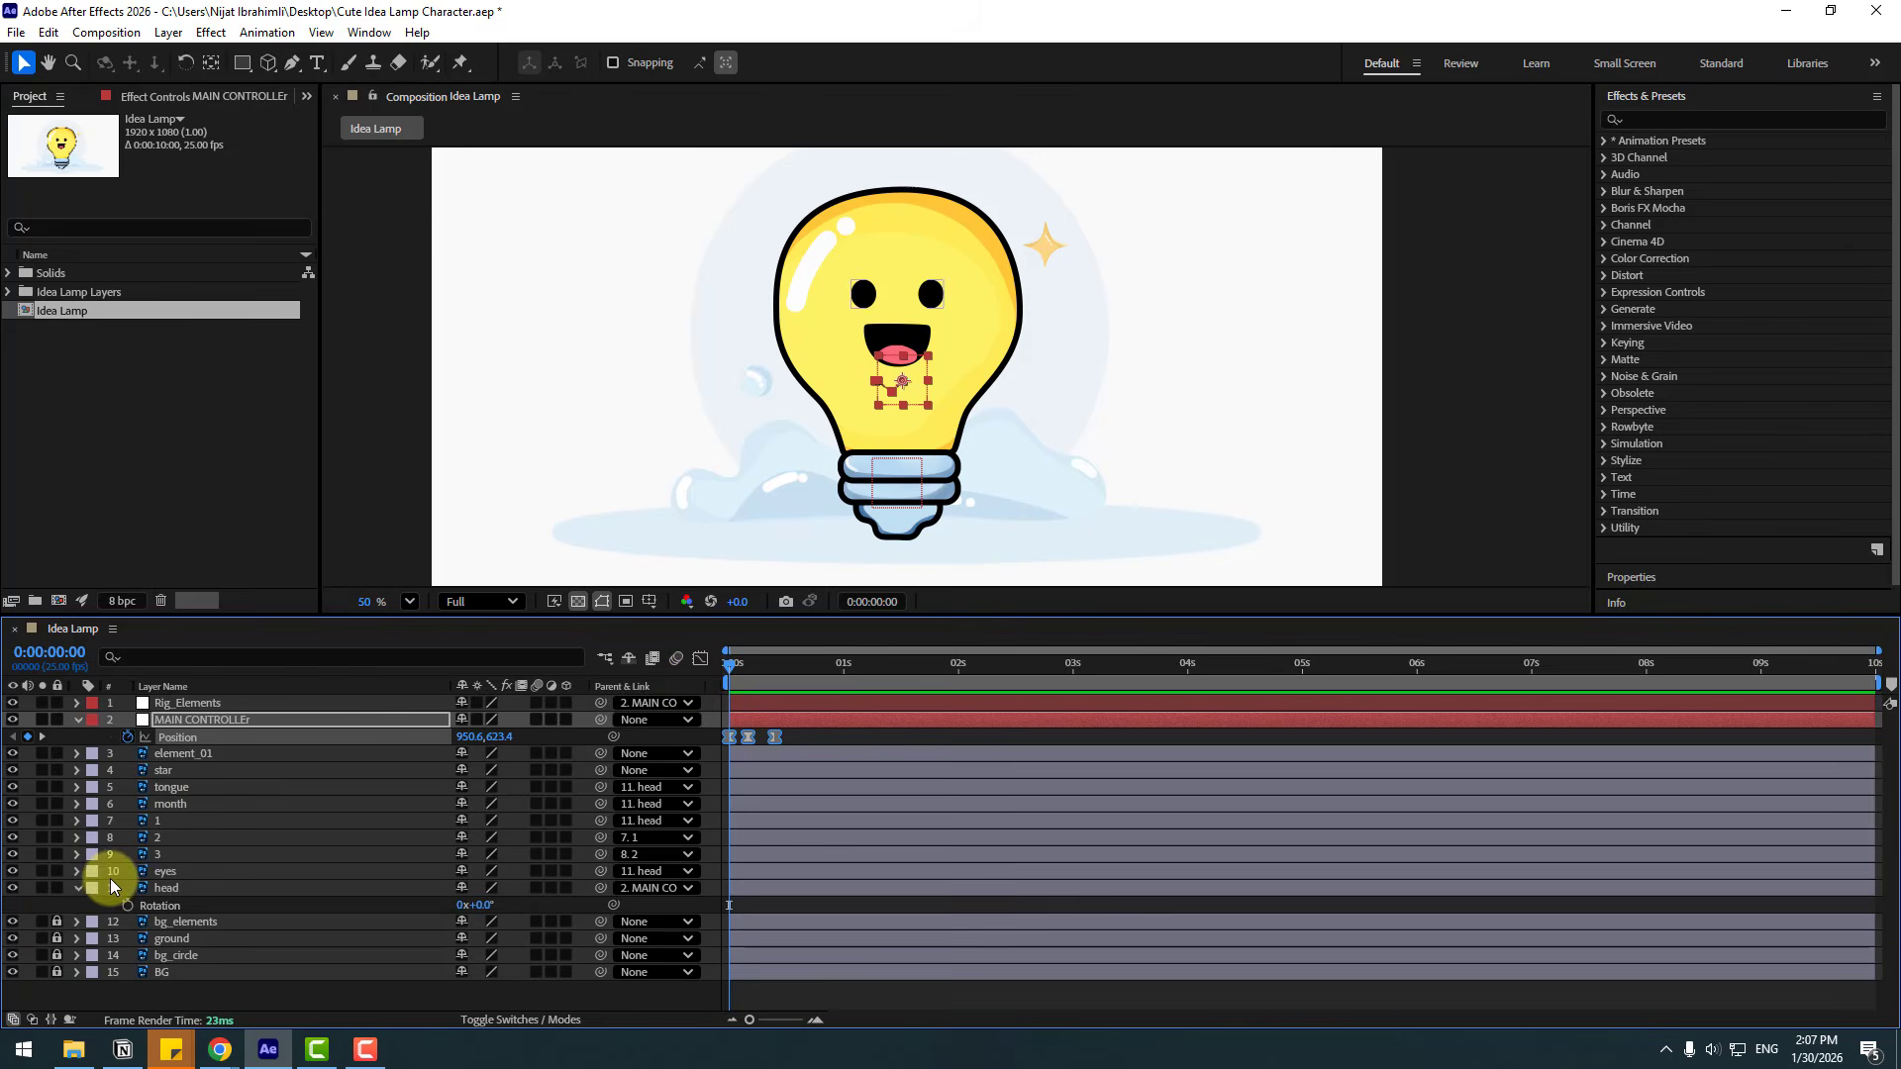
pyautogui.click(76, 888)
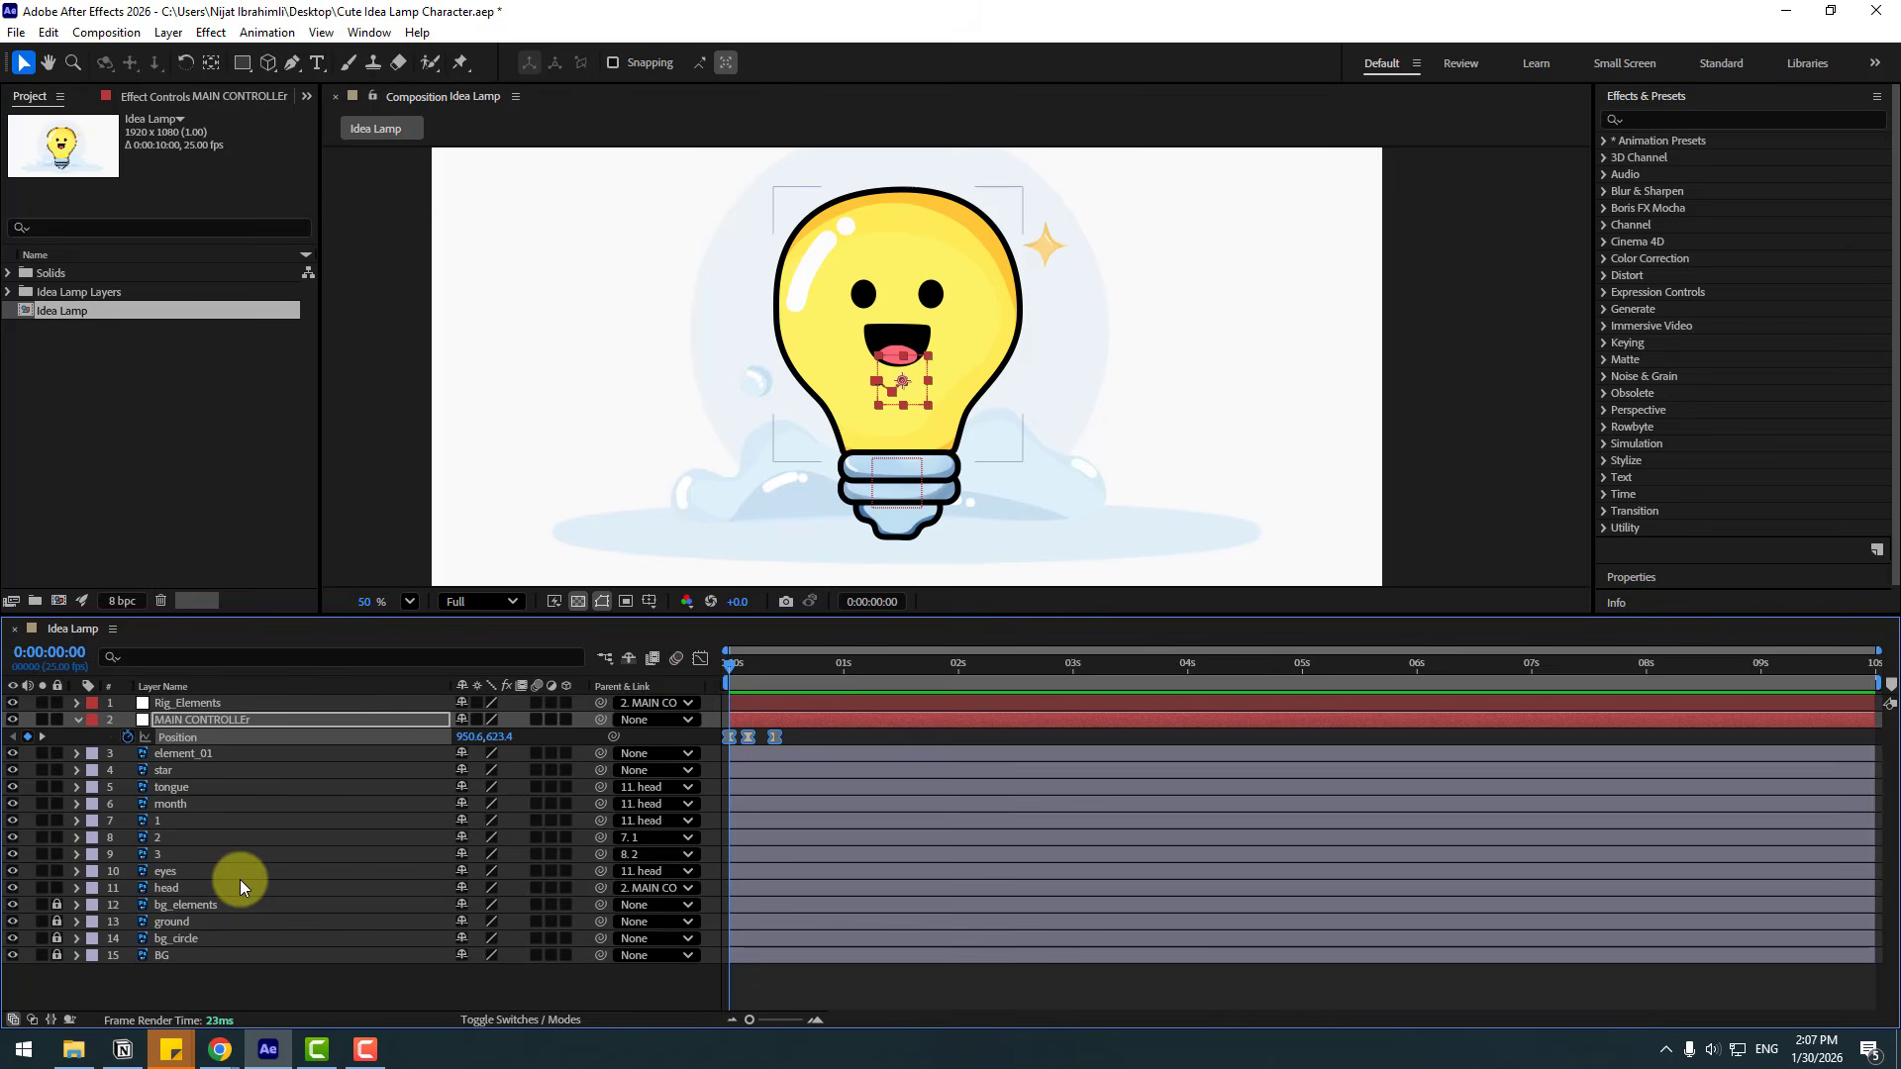
pyautogui.click(168, 788)
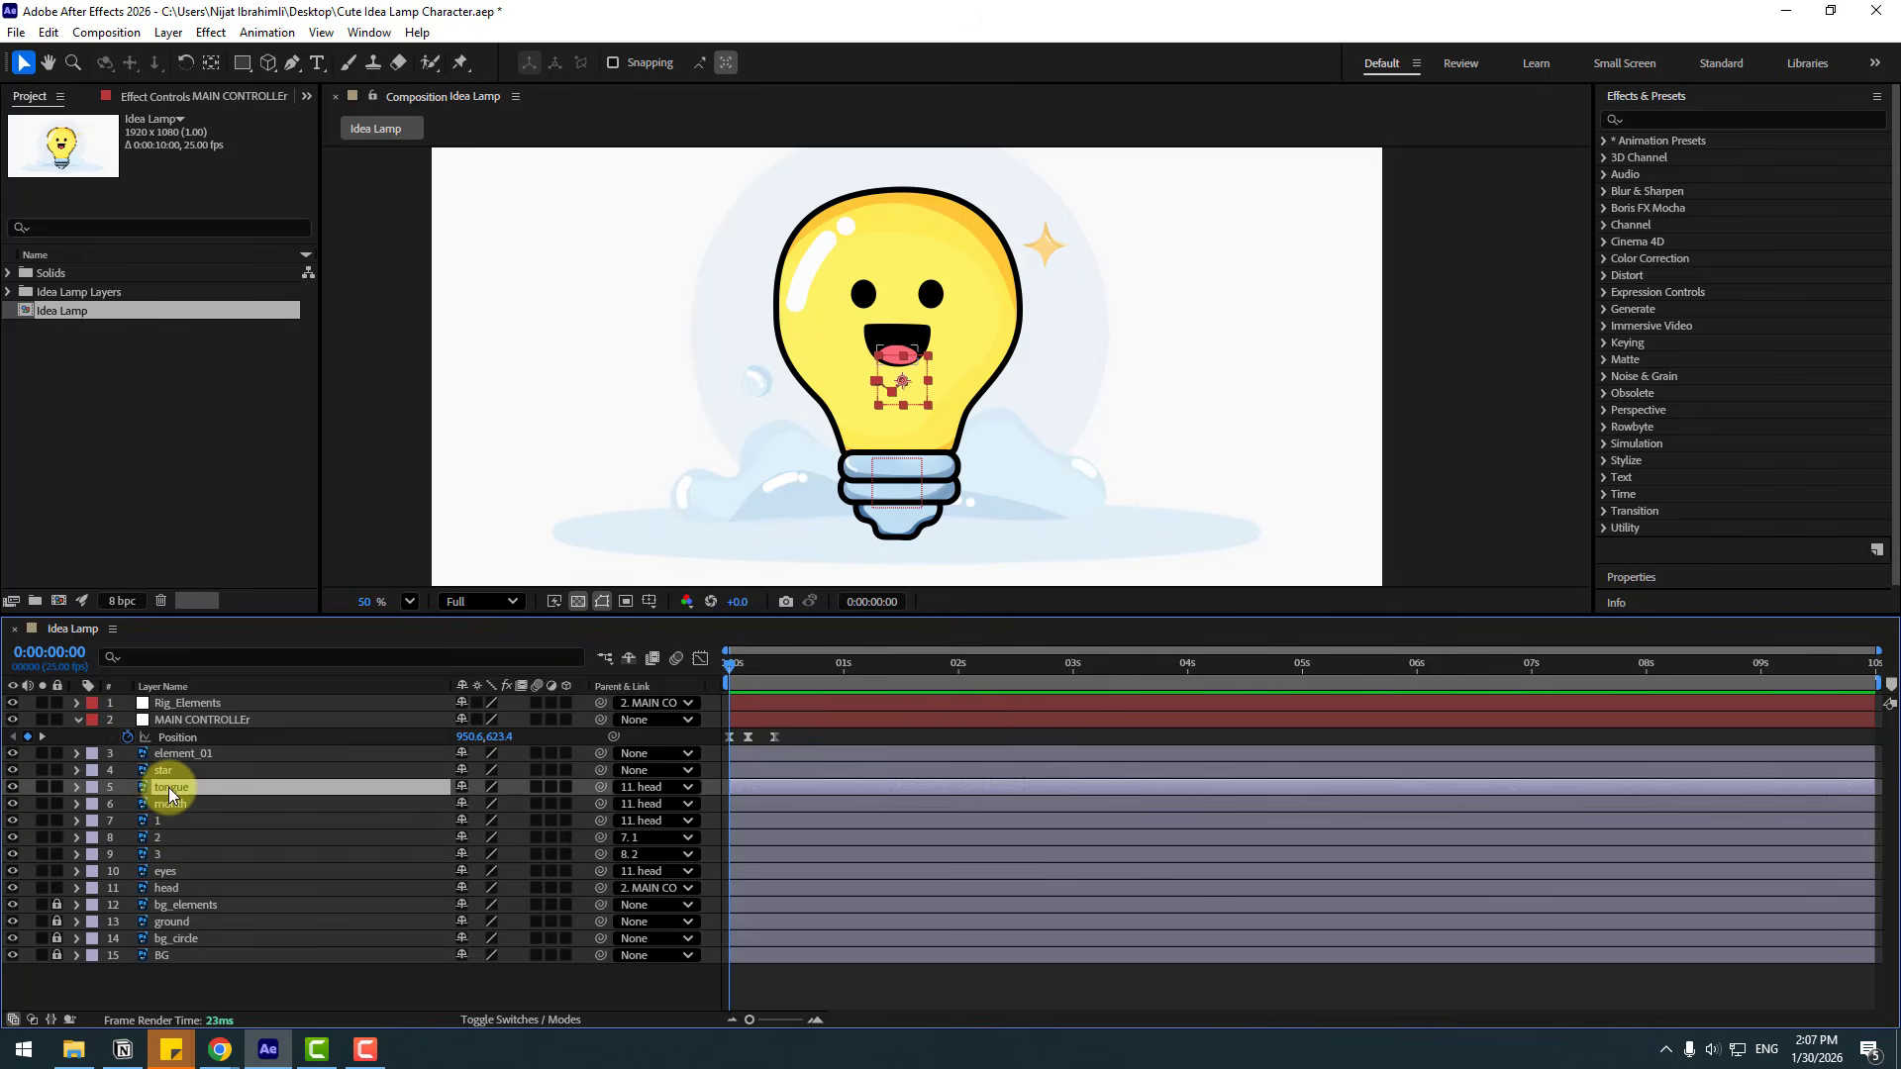
pyautogui.click(498, 1021)
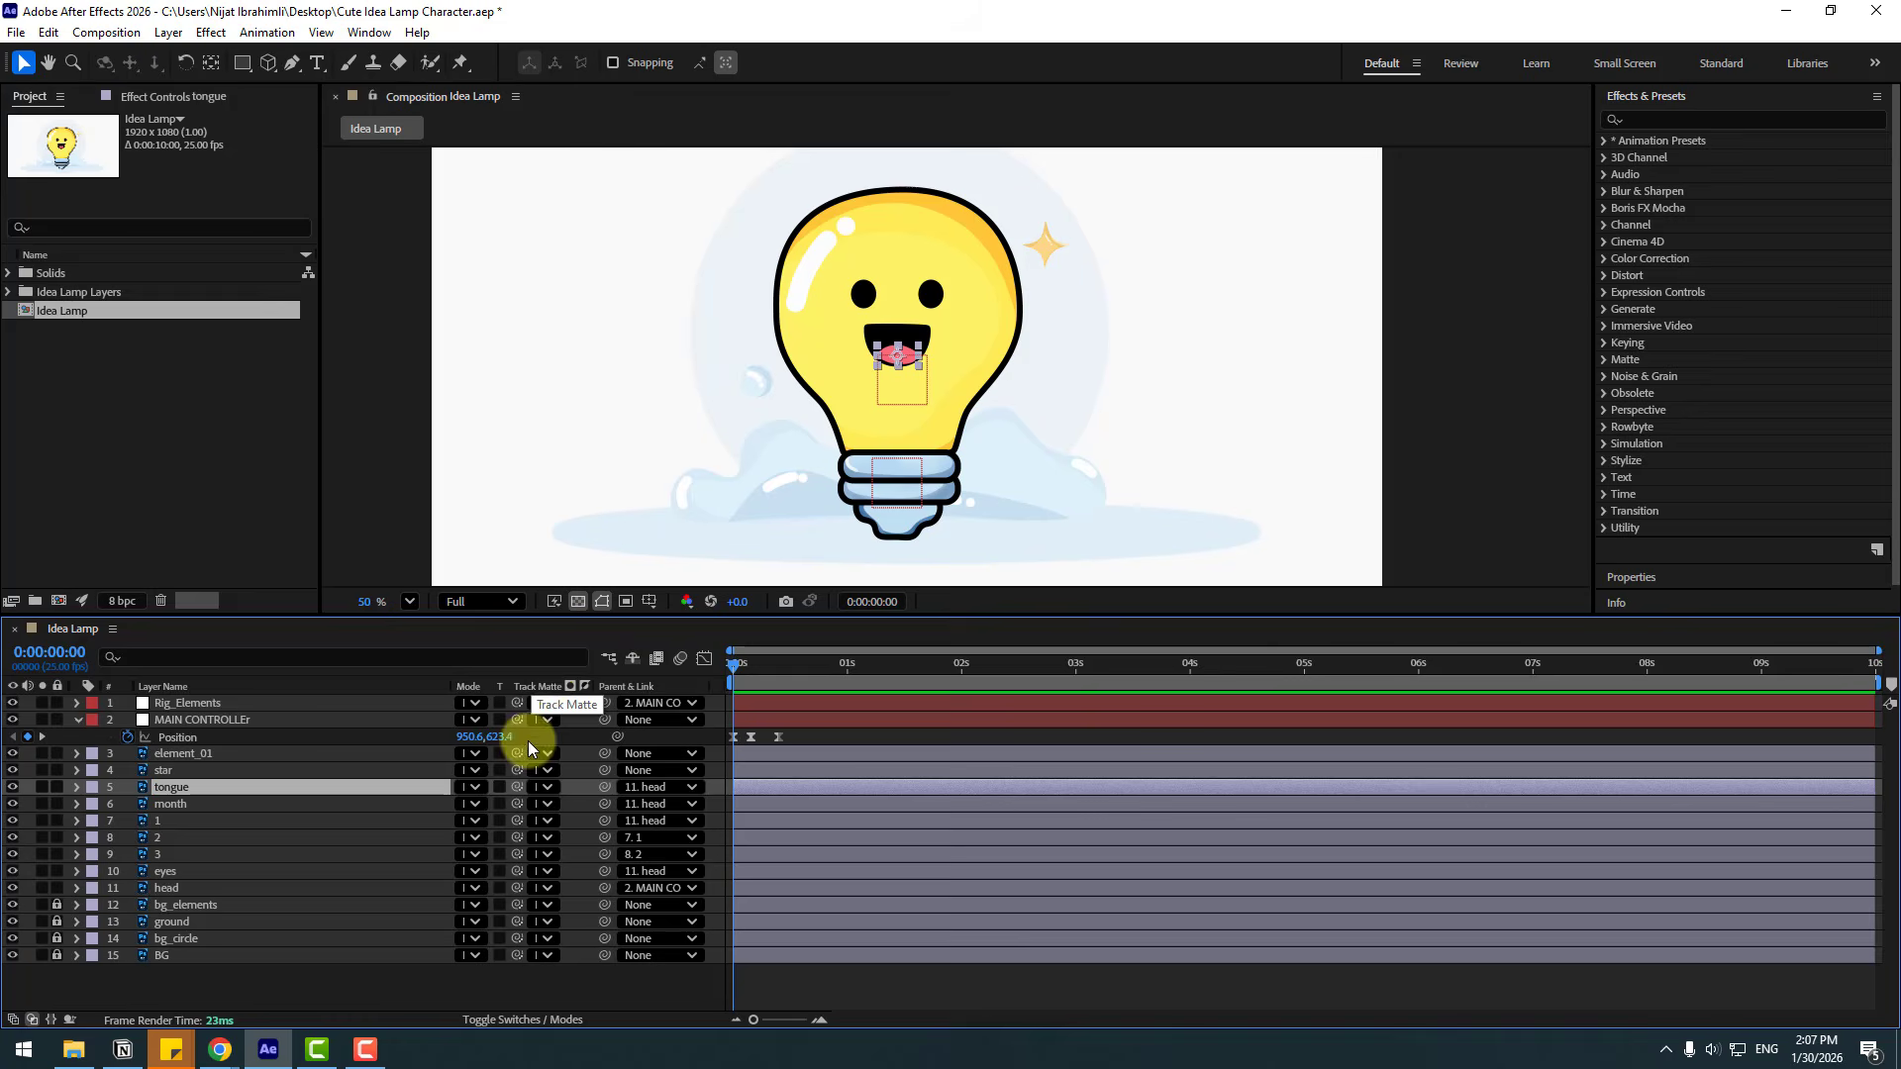
pyautogui.moveTo(516, 787); pyautogui.dragTo(158, 810)
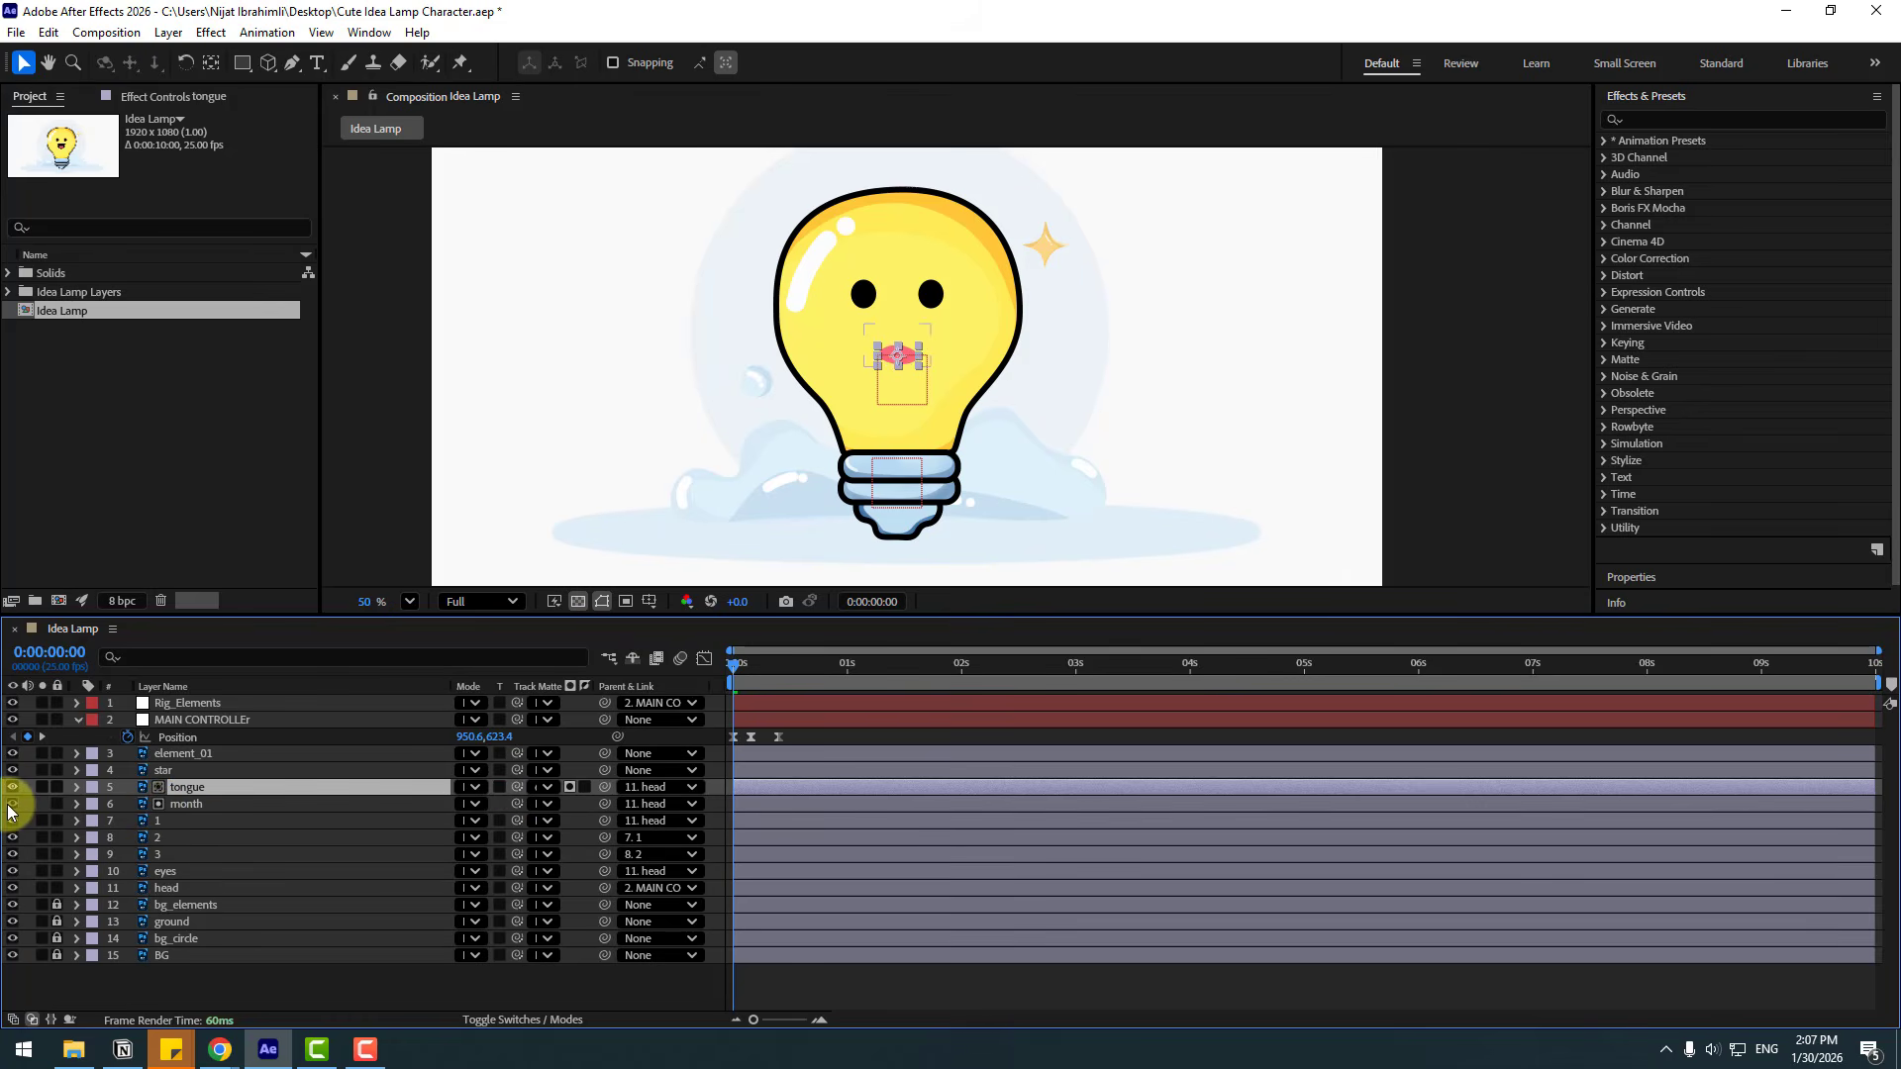
pyautogui.click(12, 804)
pyautogui.scroll(4, 902, 354)
# Move the tongue down so only its upper edge shows in the mouth, and parent the tongue layer to month.
pyautogui.click(187, 787)
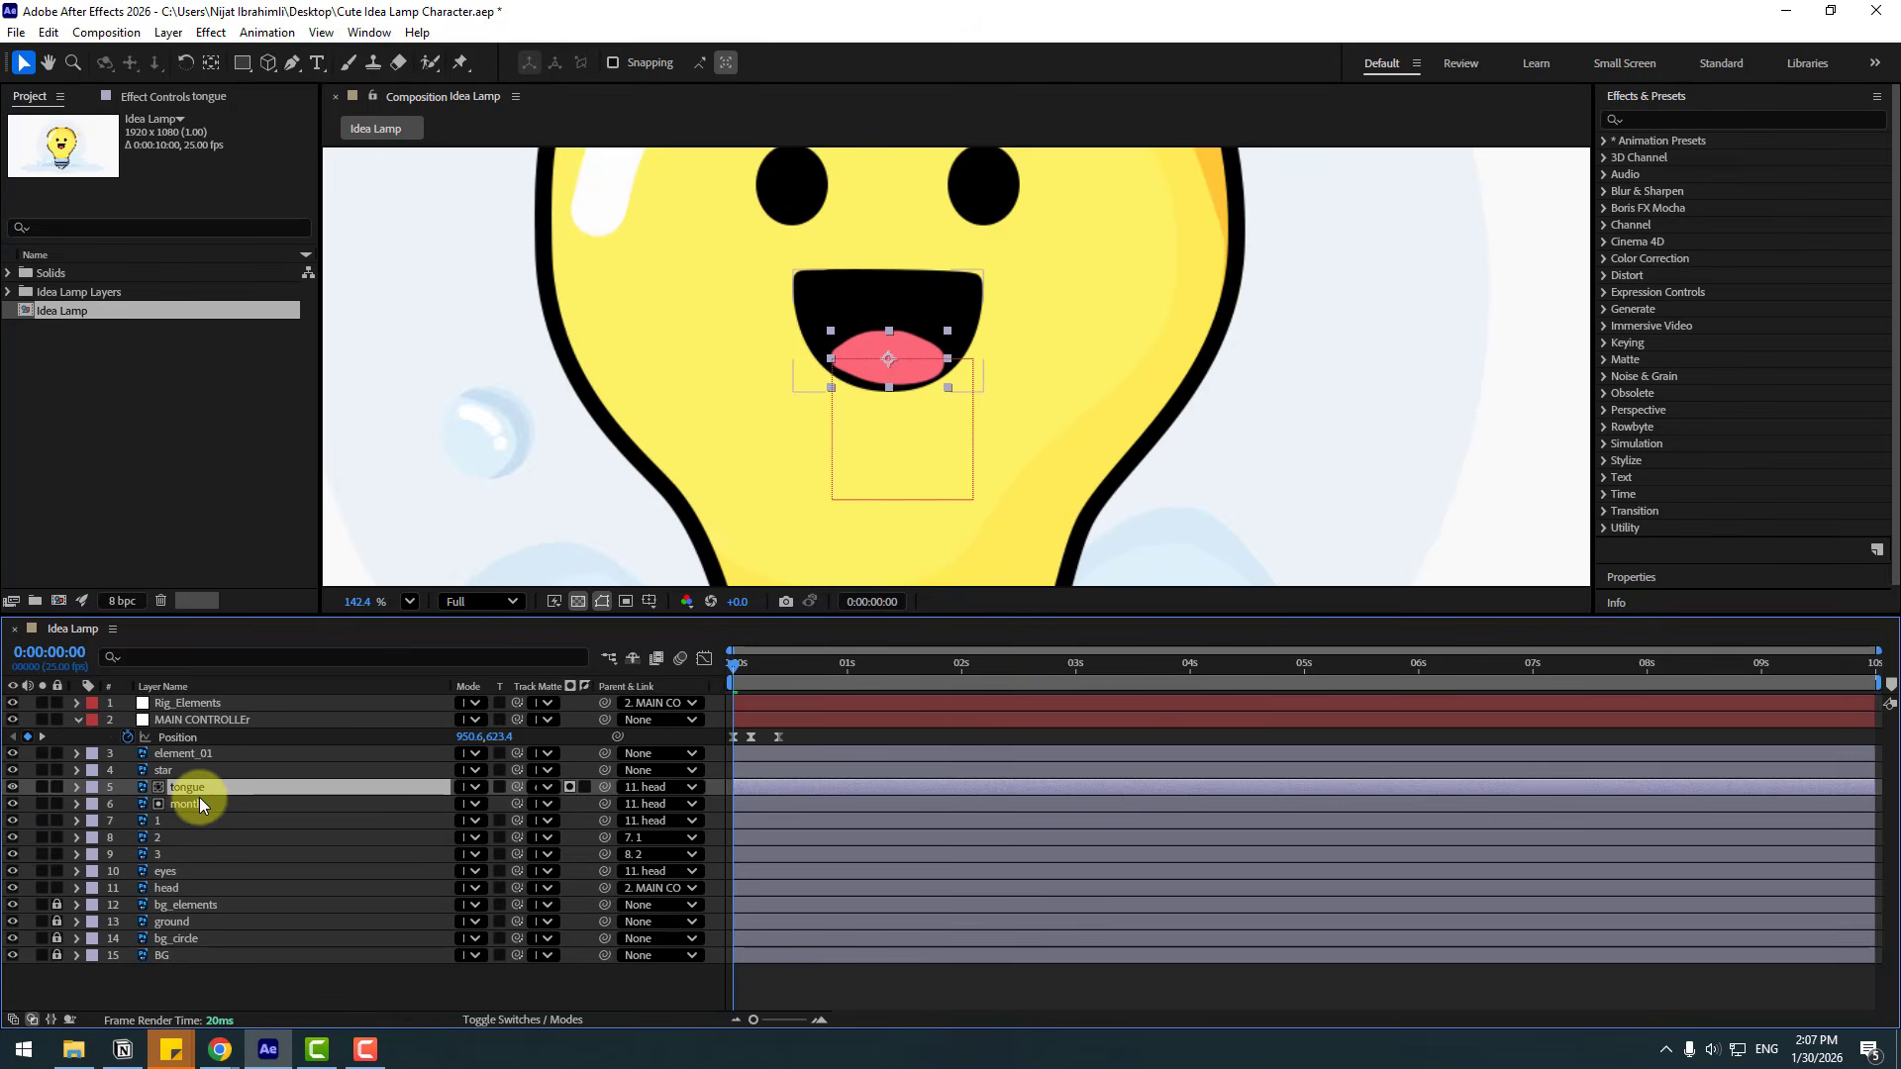
pyautogui.moveTo(904, 373); pyautogui.dragTo(898, 386)
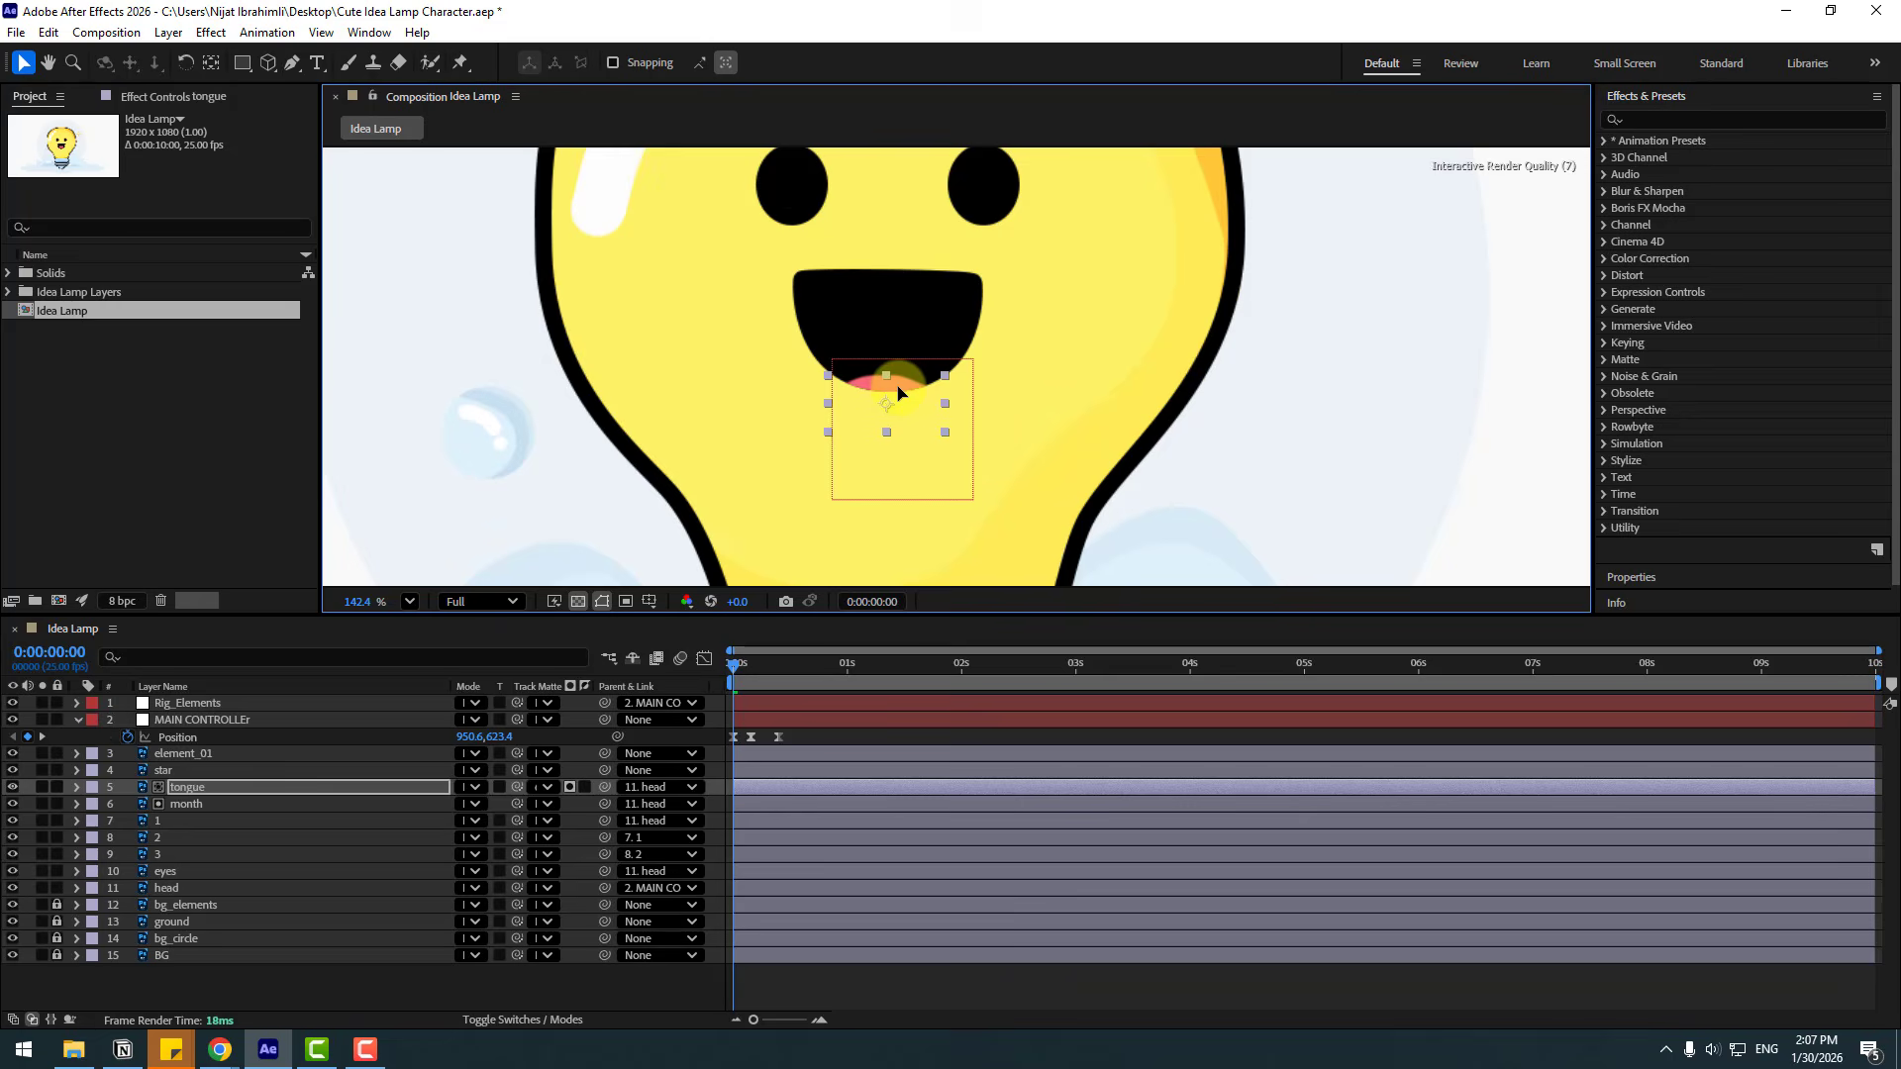
pyautogui.moveTo(604, 787); pyautogui.dragTo(198, 802)
# Unlink the month layer's Scale proportions and flatten the mouth to 100, 10%.
pyautogui.click(192, 804)
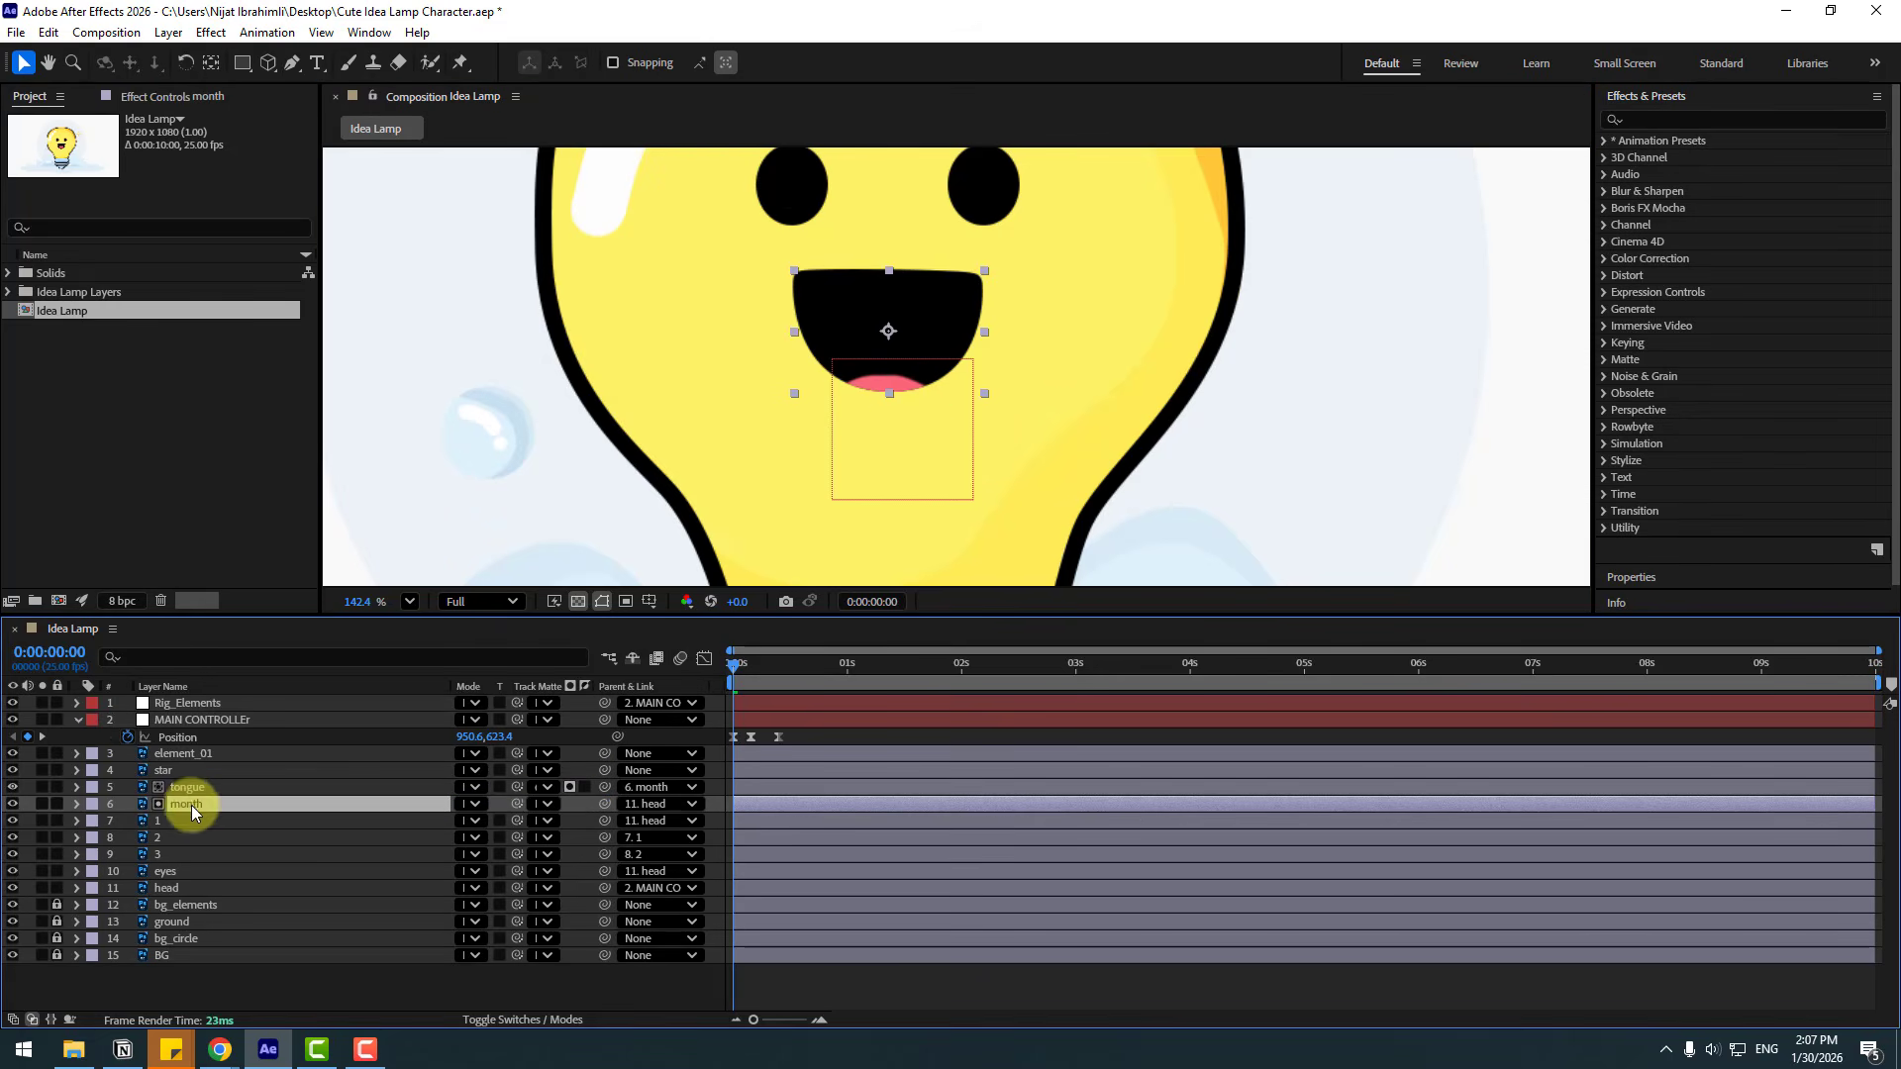
pyautogui.press('s')
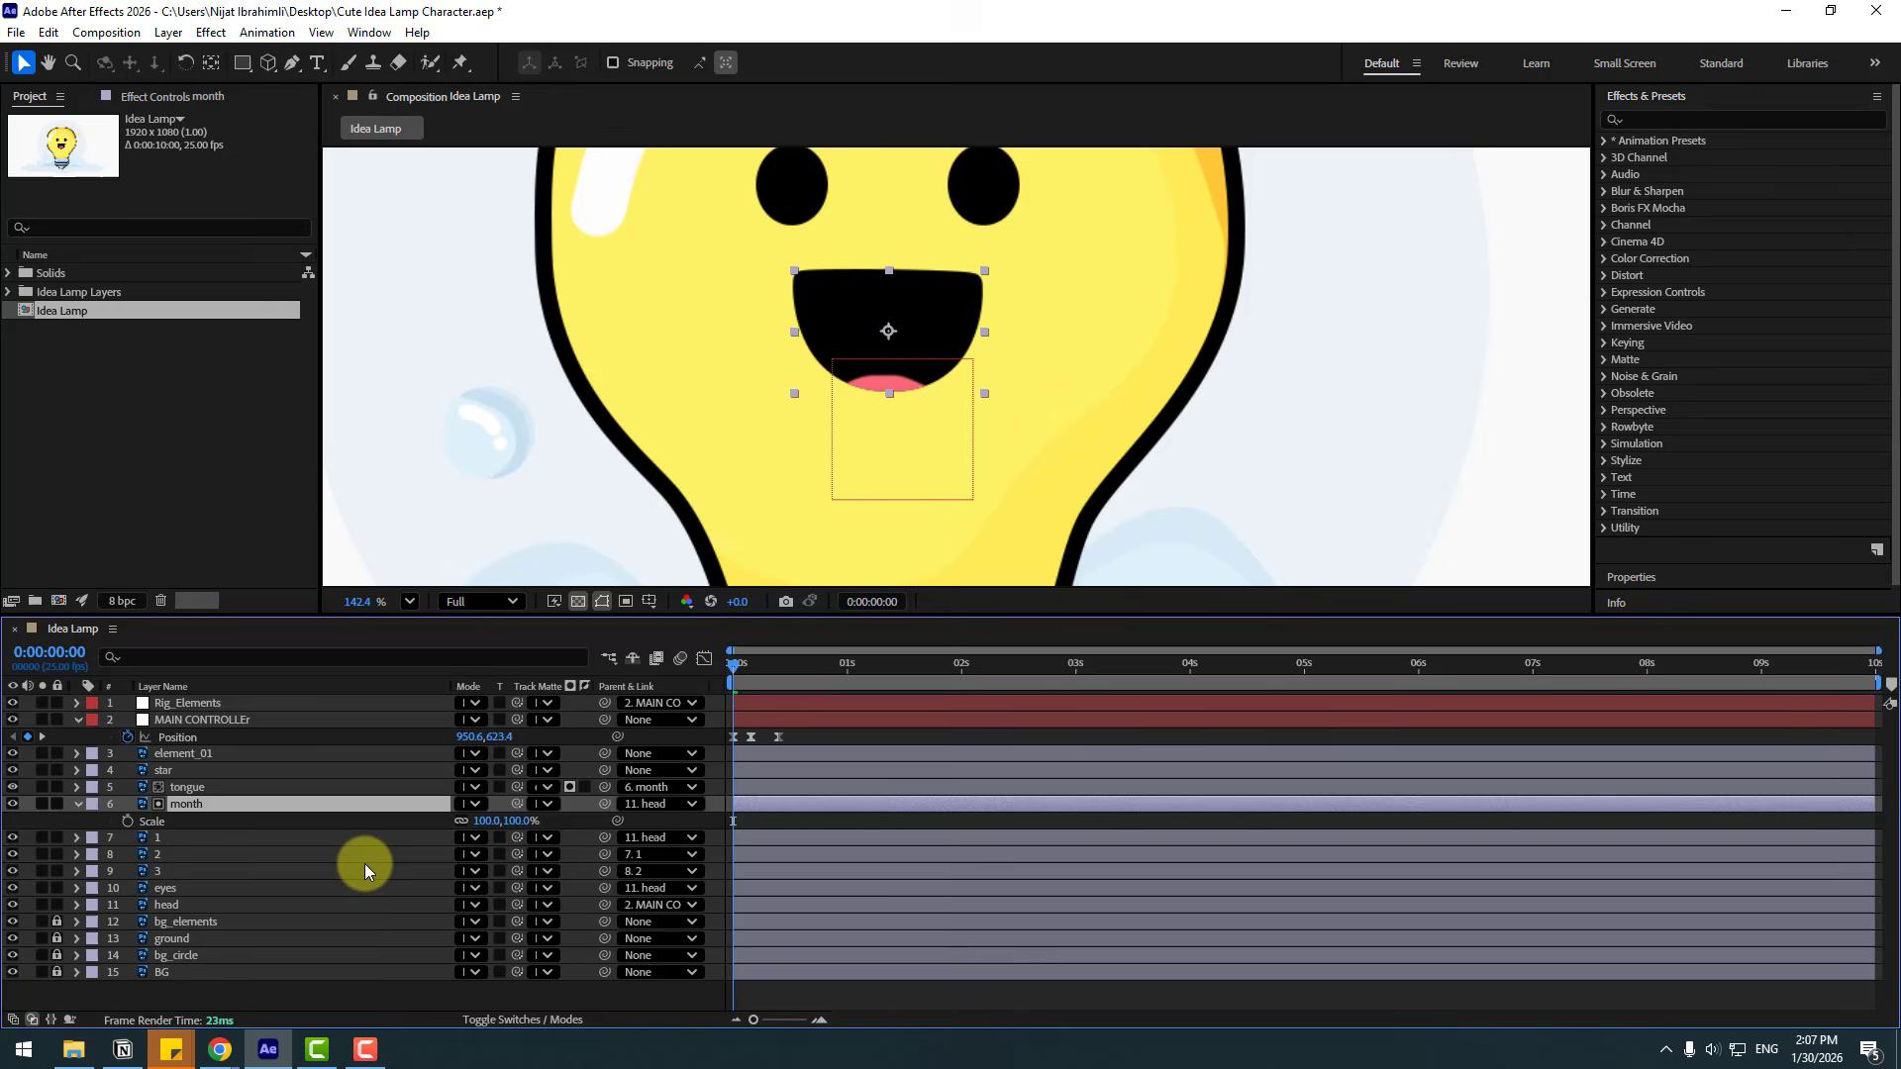
pyautogui.click(460, 821)
pyautogui.moveTo(512, 820); pyautogui.dragTo(422, 810)
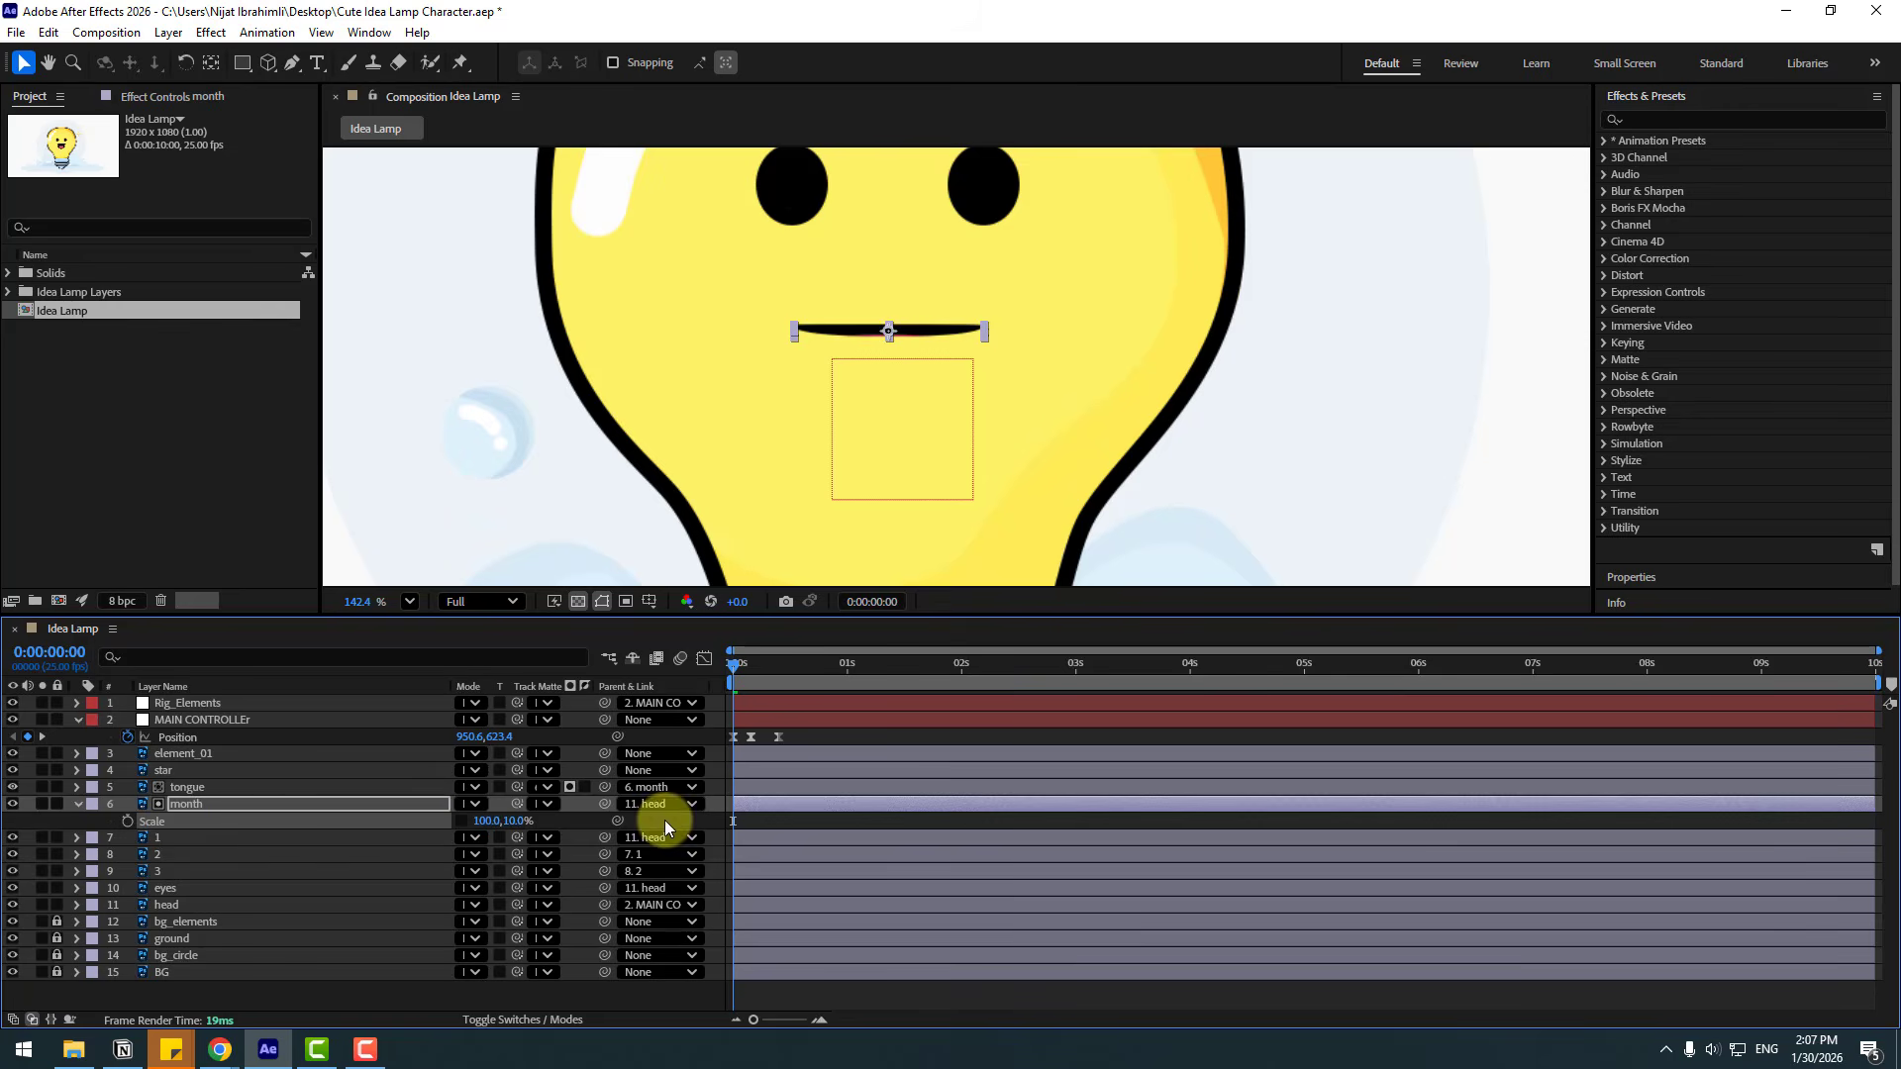
pyautogui.click(188, 787)
pyautogui.click(887, 432)
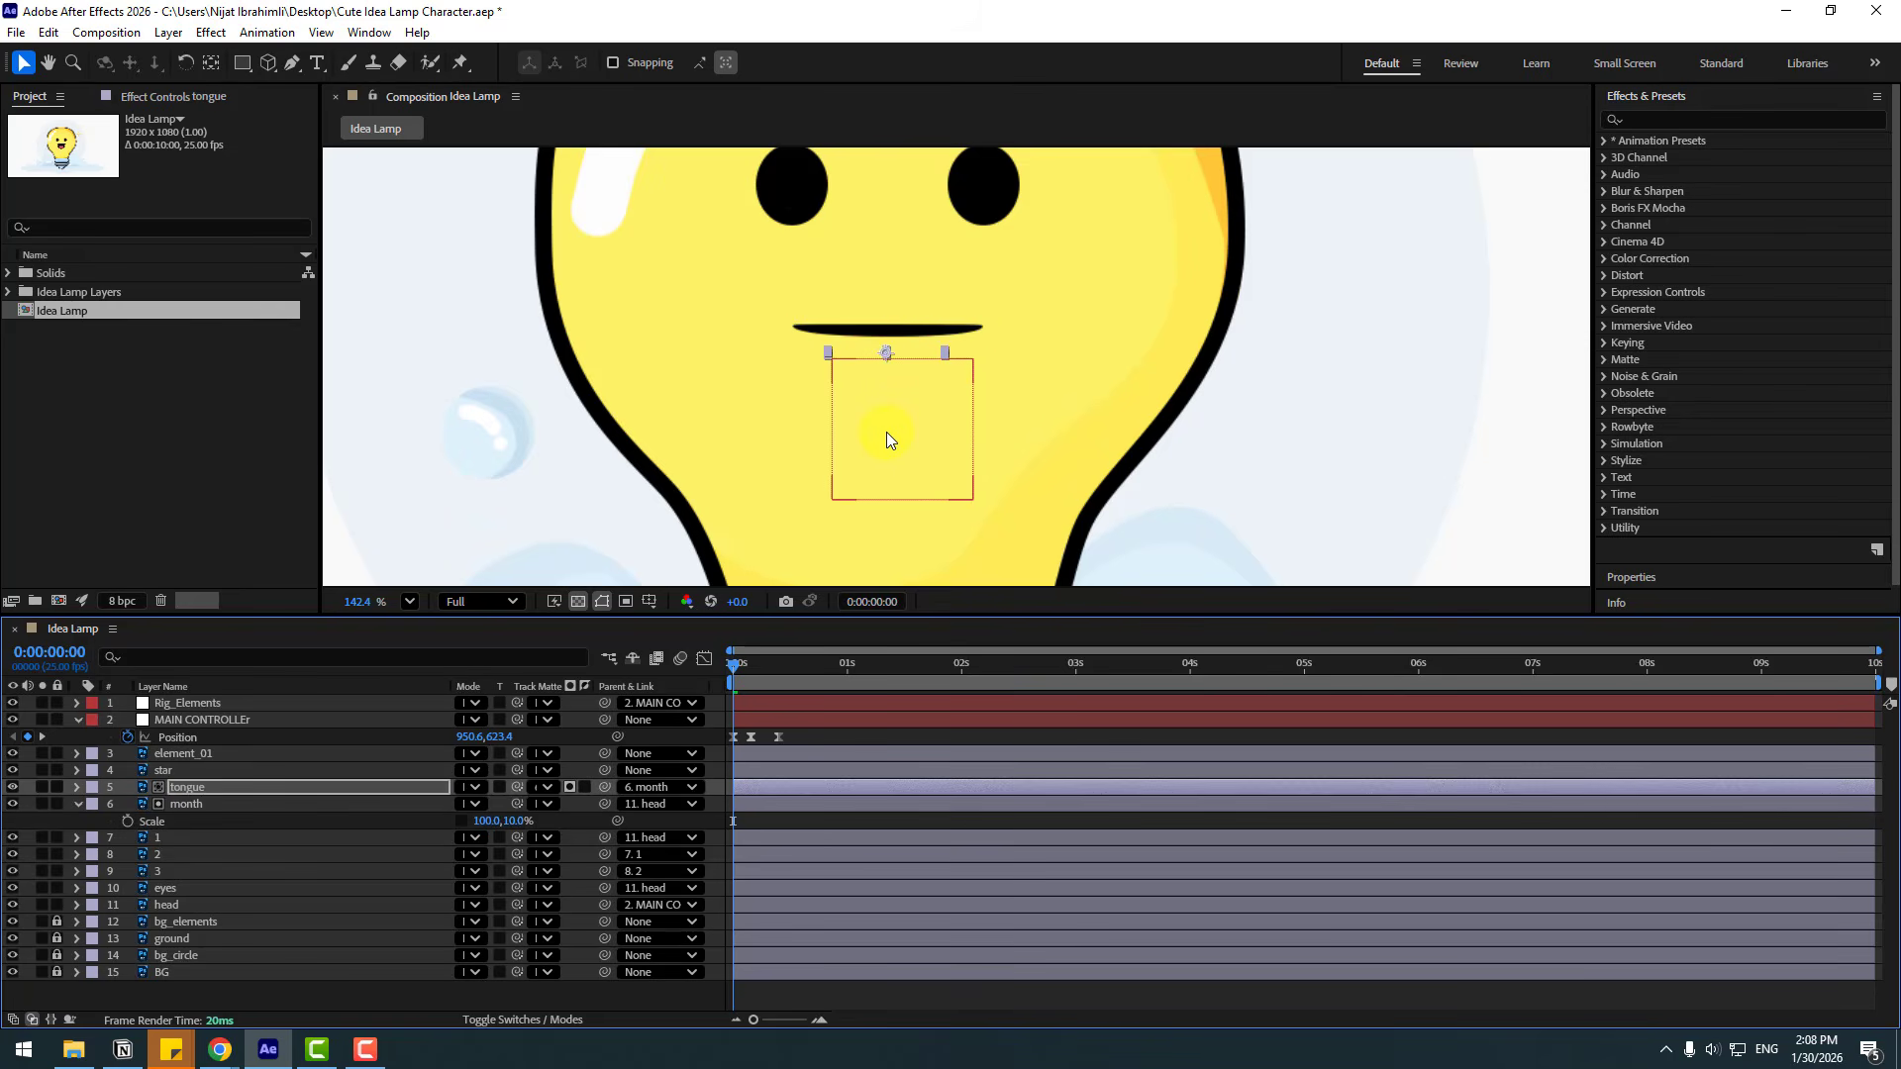
pyautogui.scroll(-3, 887, 432)
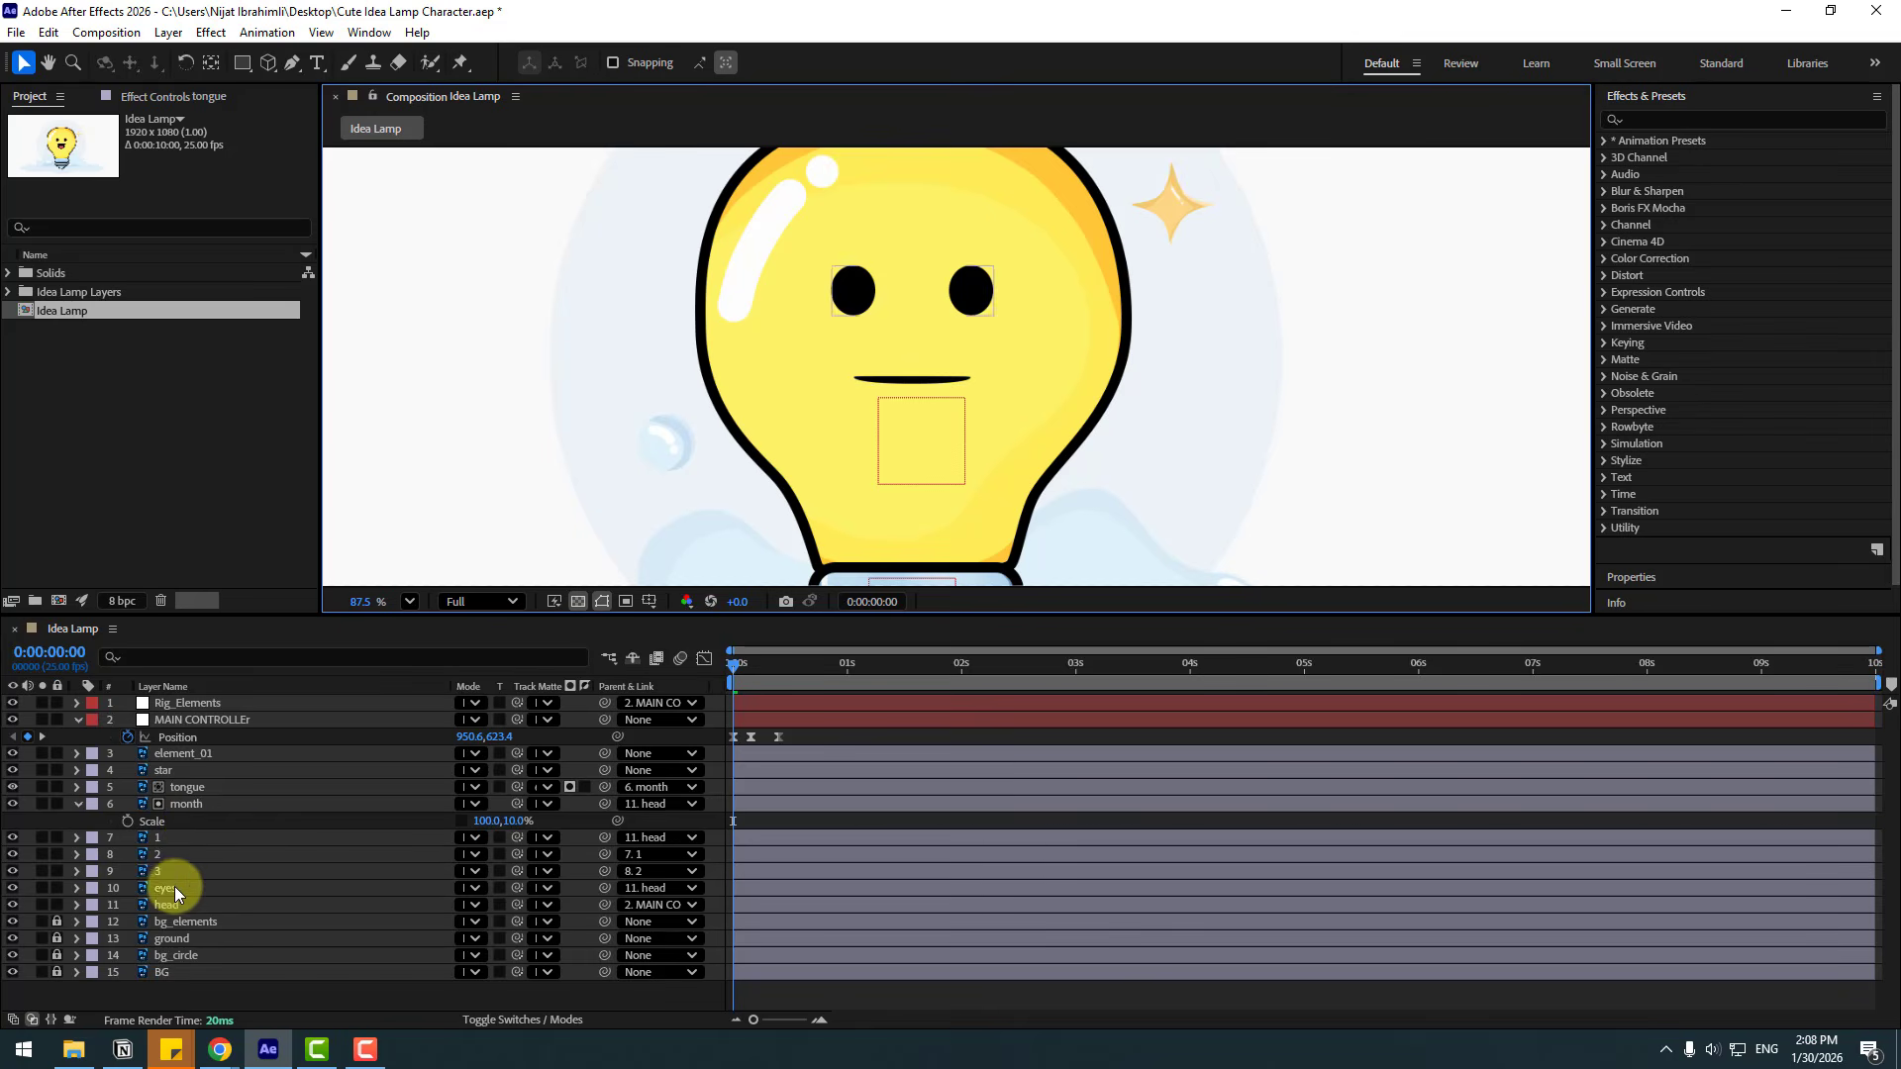
# Keyframe the Position of the month and eyes layers at frame 0, and set X to 172.5 for both at frame 10.
pyautogui.click(183, 806)
pyautogui.keyDown('ctrl'); pyautogui.click(171, 889); pyautogui.keyUp('ctrl')
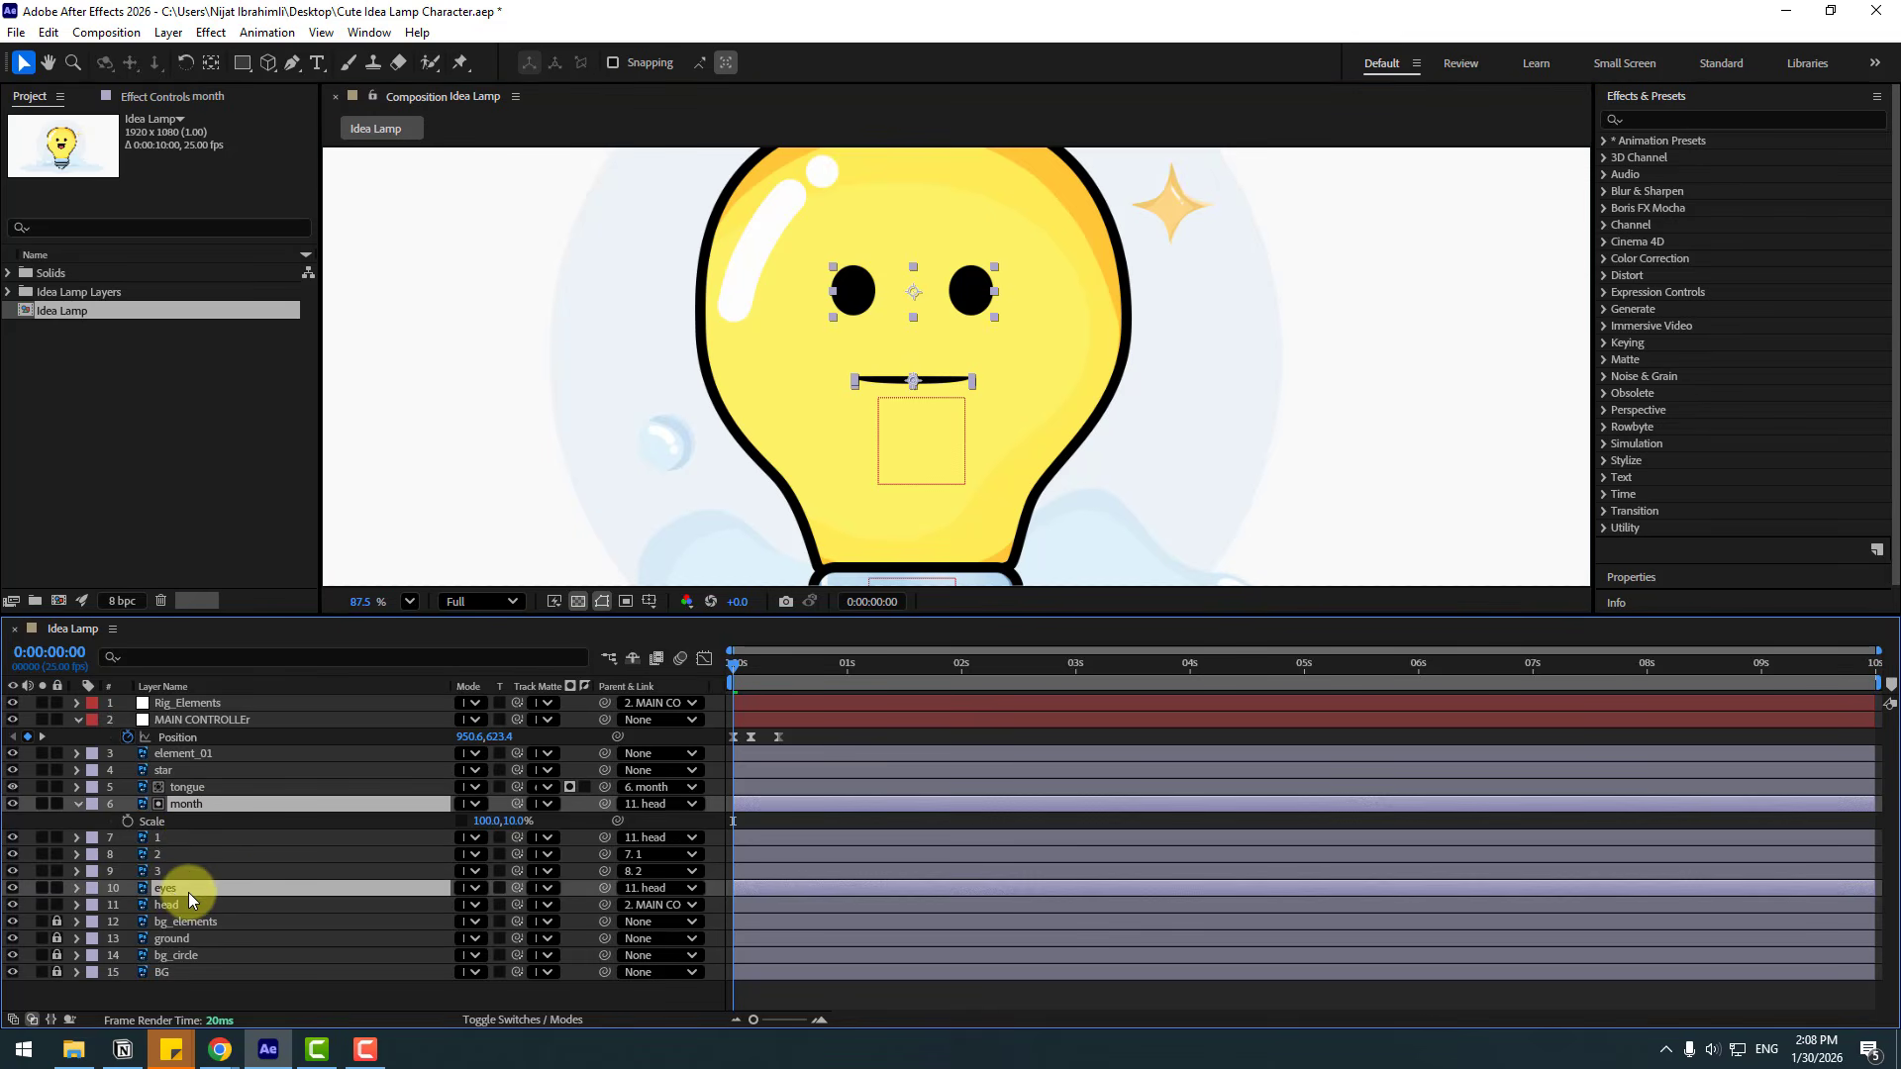
pyautogui.press('p')
pyautogui.click(127, 822)
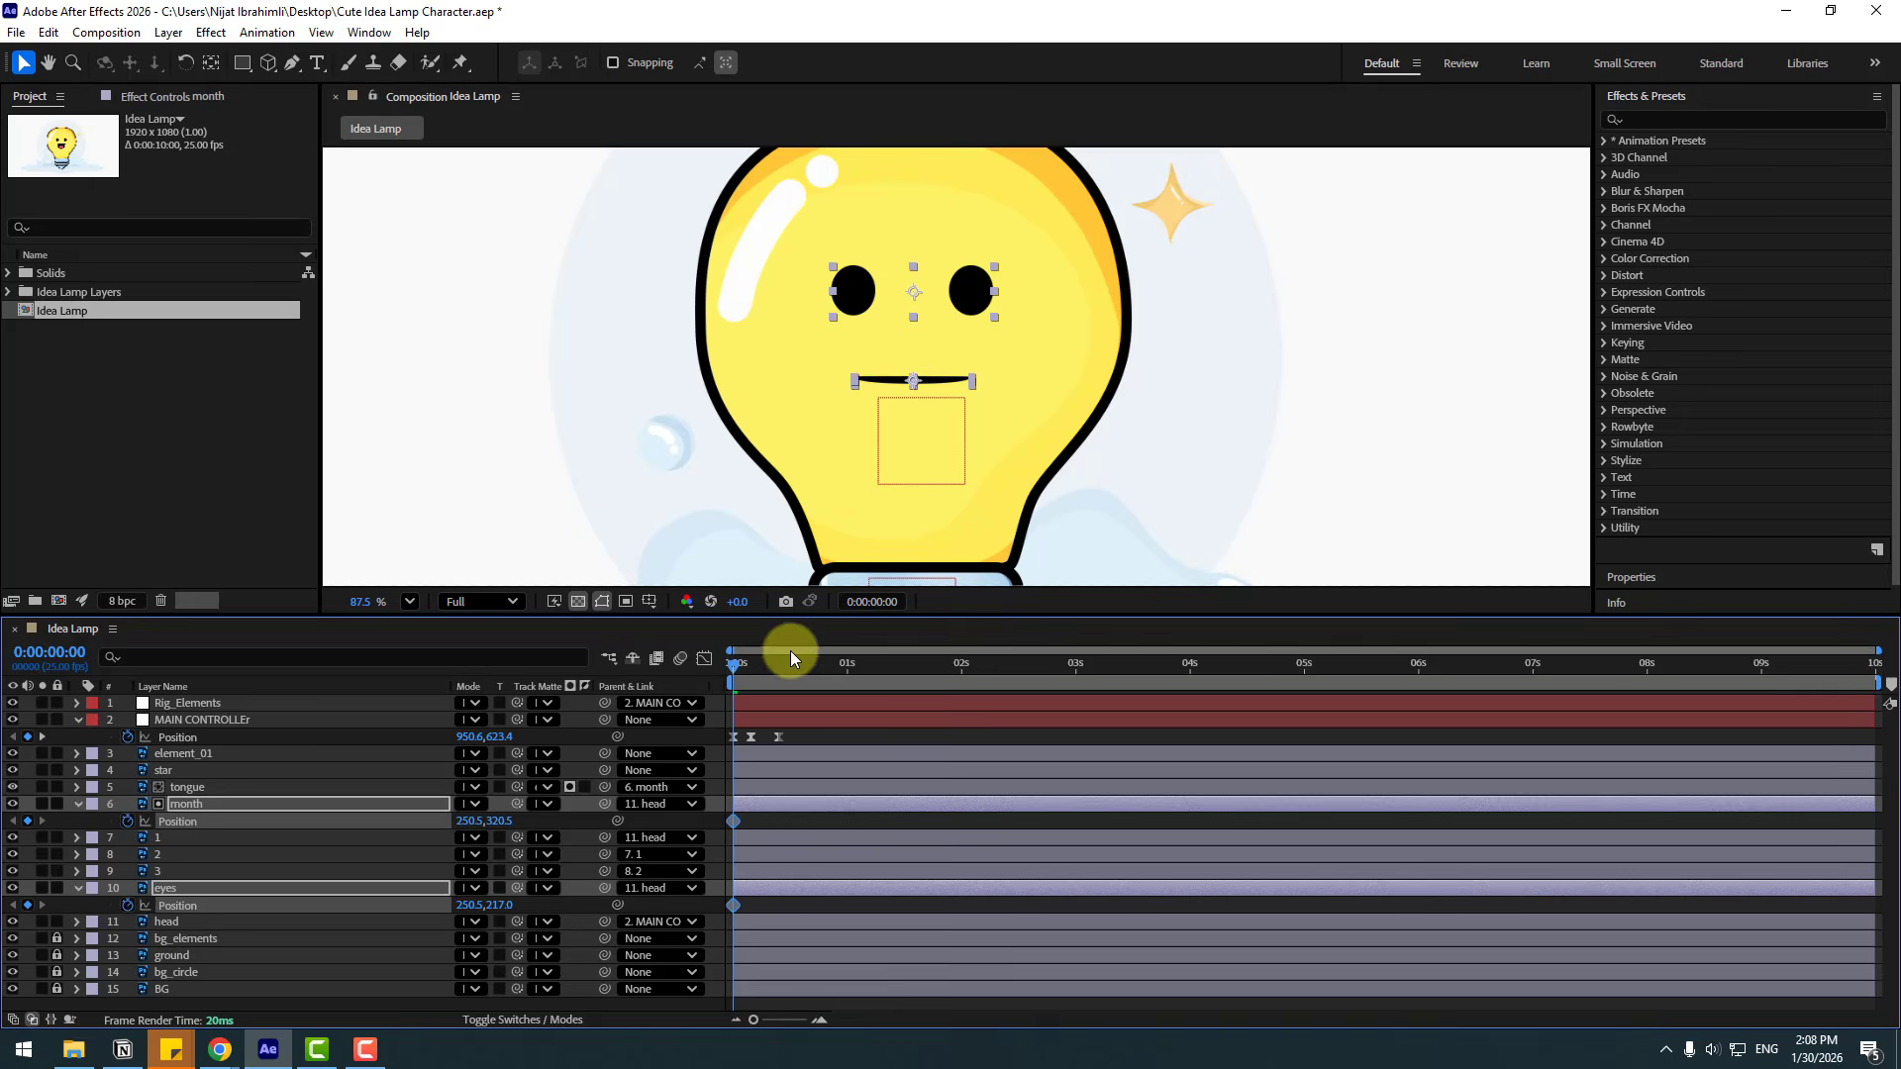
pyautogui.moveTo(737, 663); pyautogui.dragTo(782, 669)
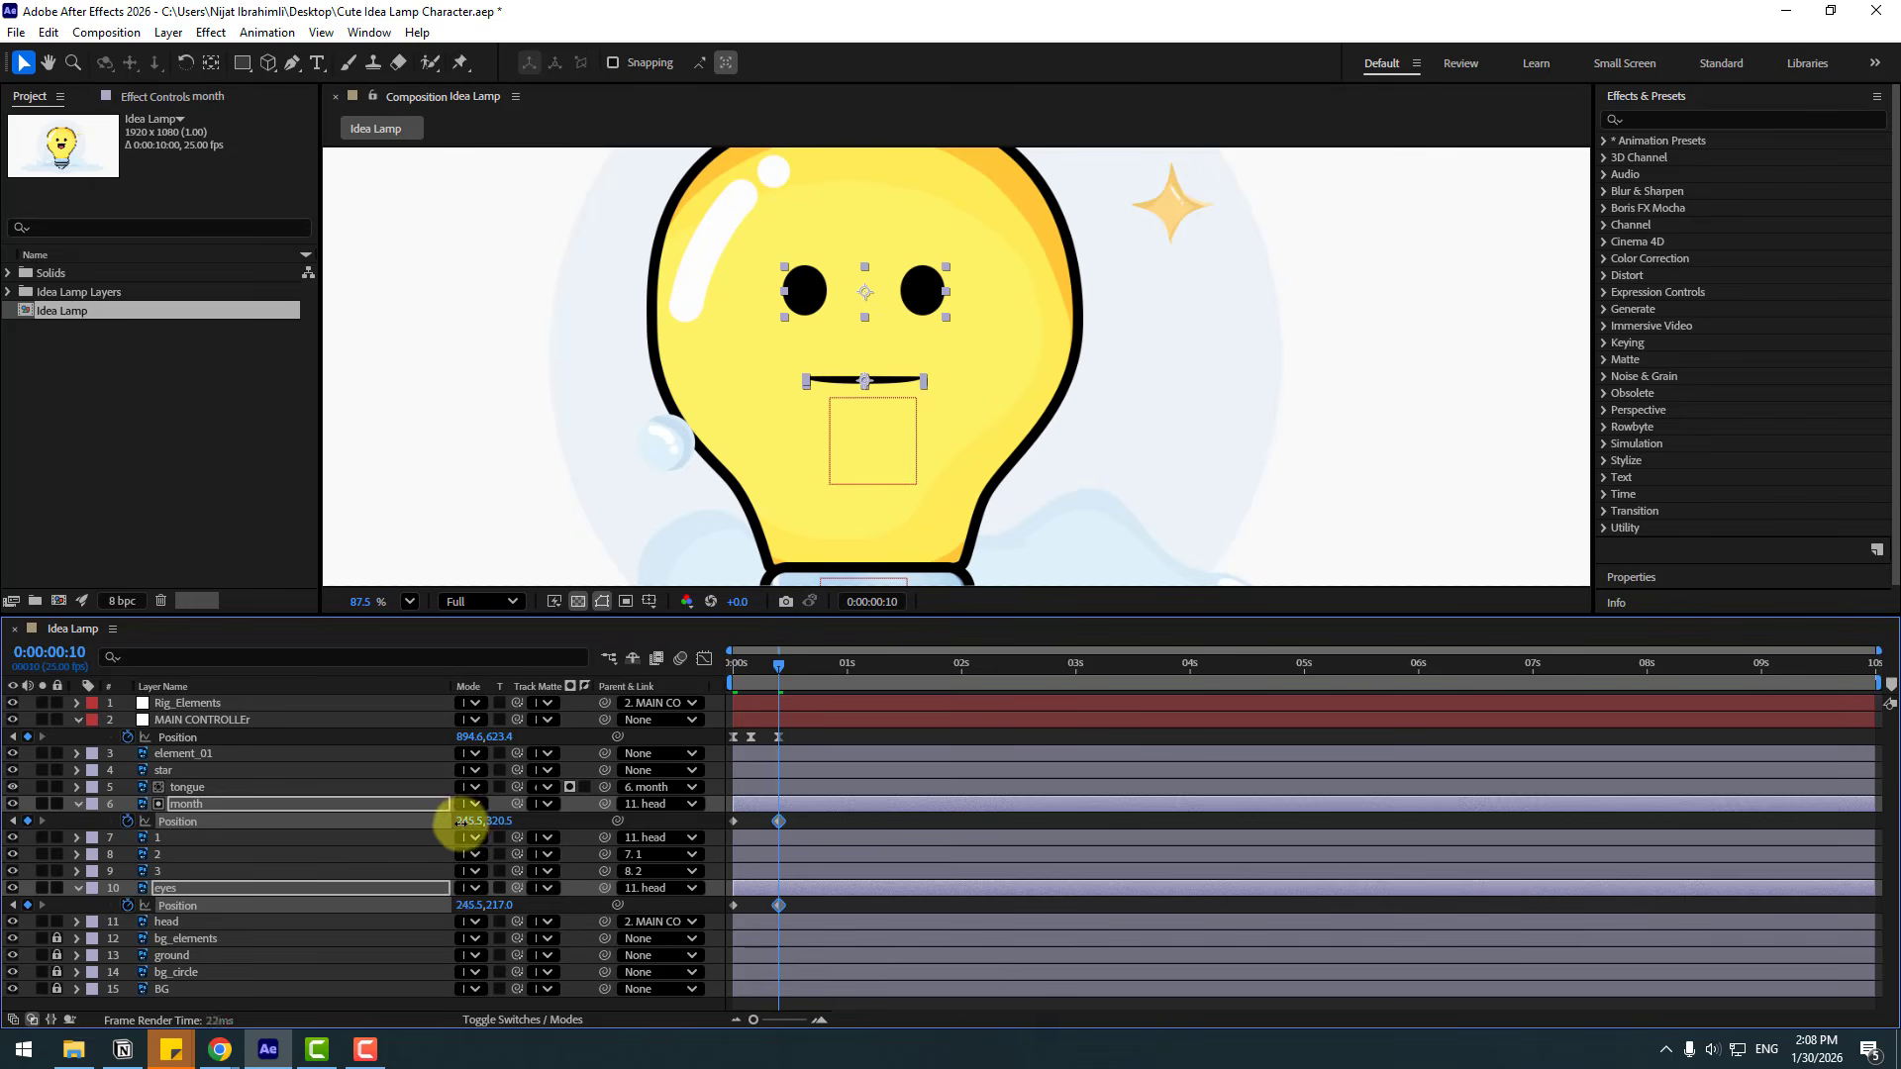
pyautogui.moveTo(461, 820); pyautogui.dragTo(385, 817)
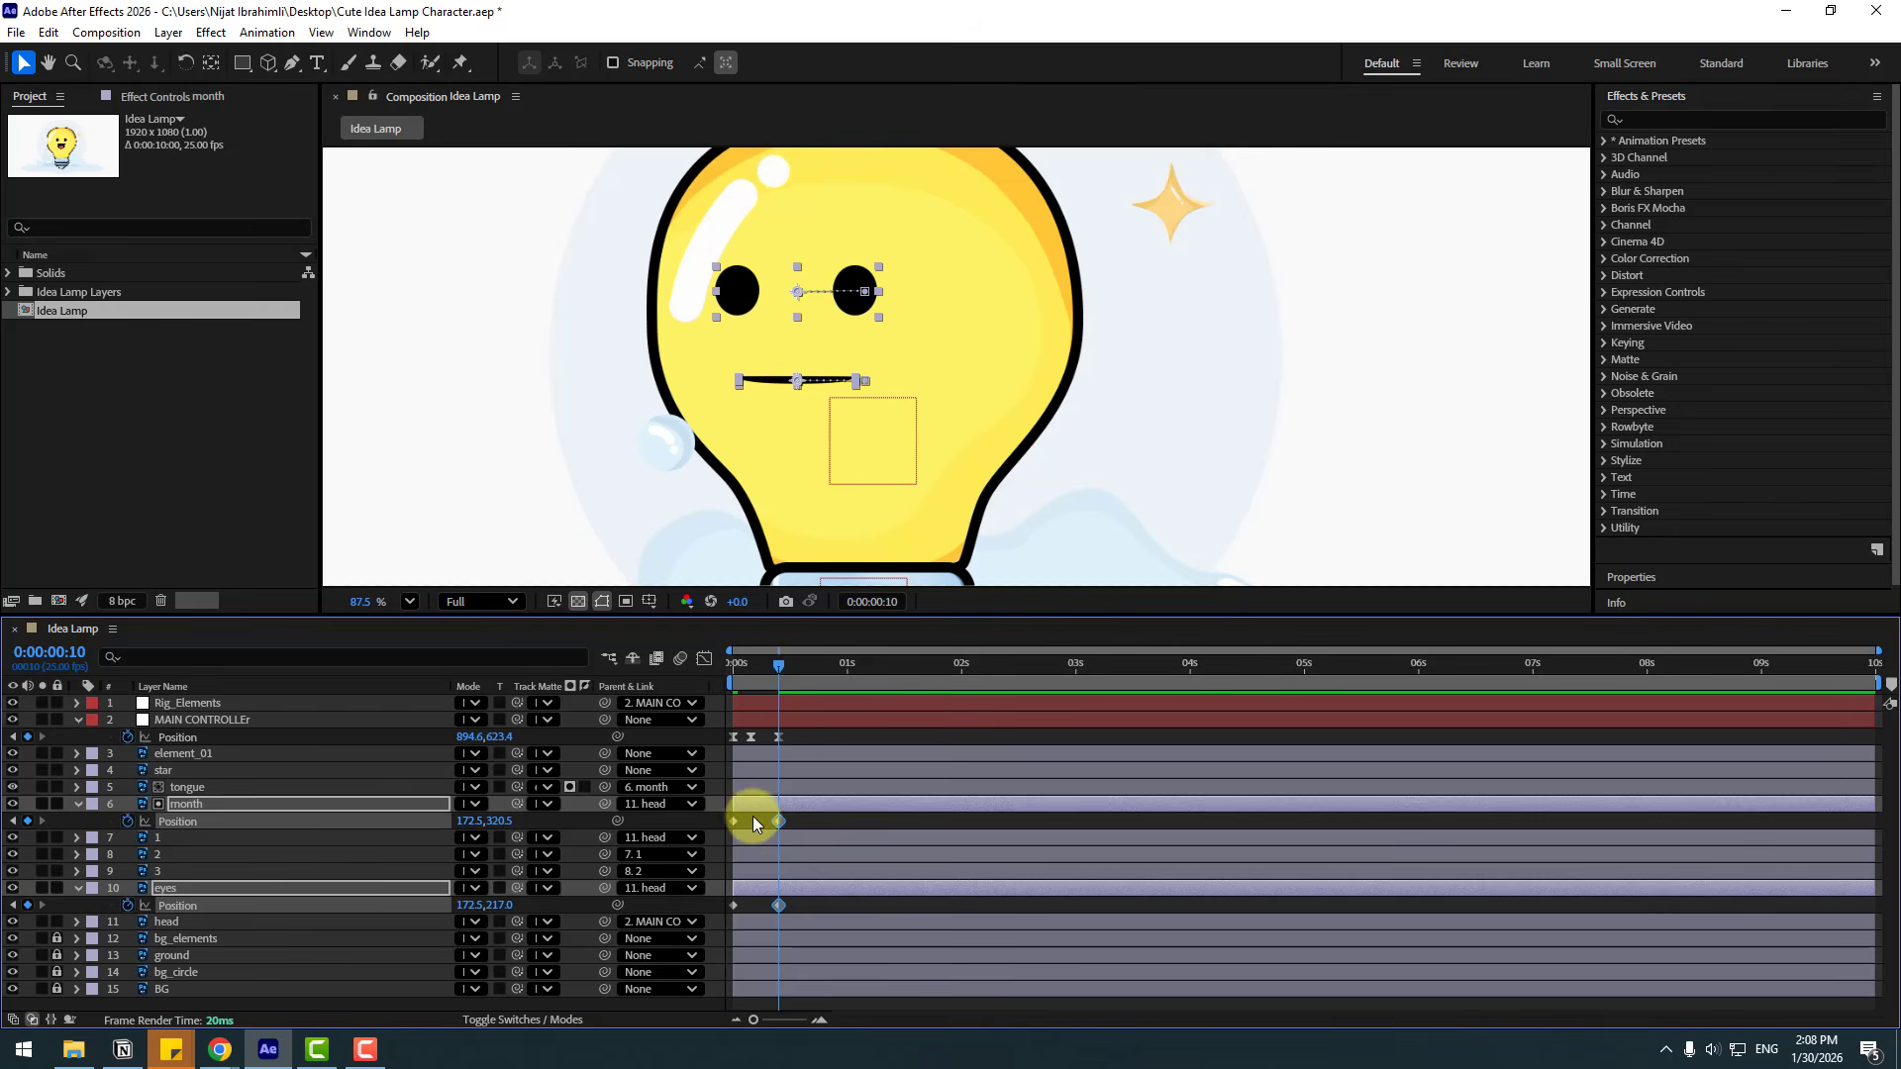
# Apply Easy Ease to the Position keyframes of the month and eyes layers.
pyautogui.moveTo(798, 818); pyautogui.dragTo(733, 912)
pyautogui.rightClick(781, 821)
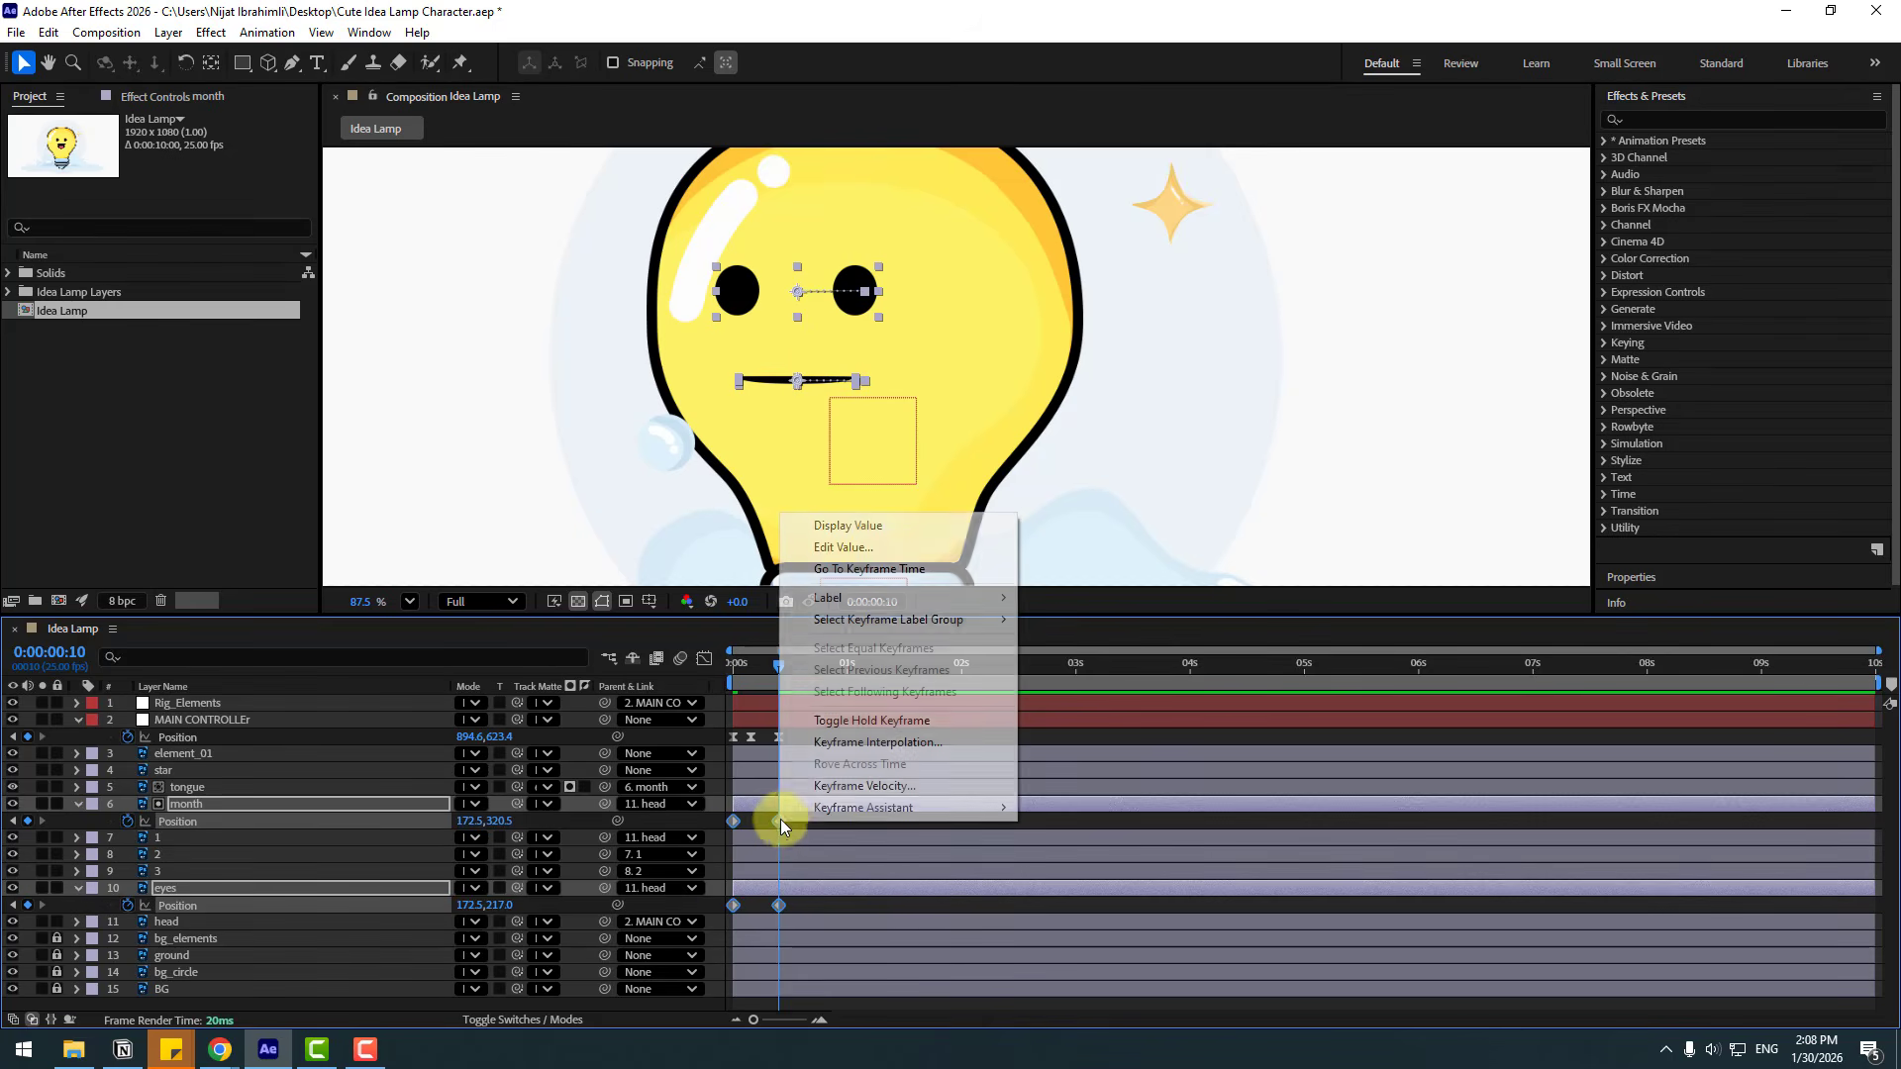
pyautogui.moveTo(995, 807)
pyautogui.click(1072, 590)
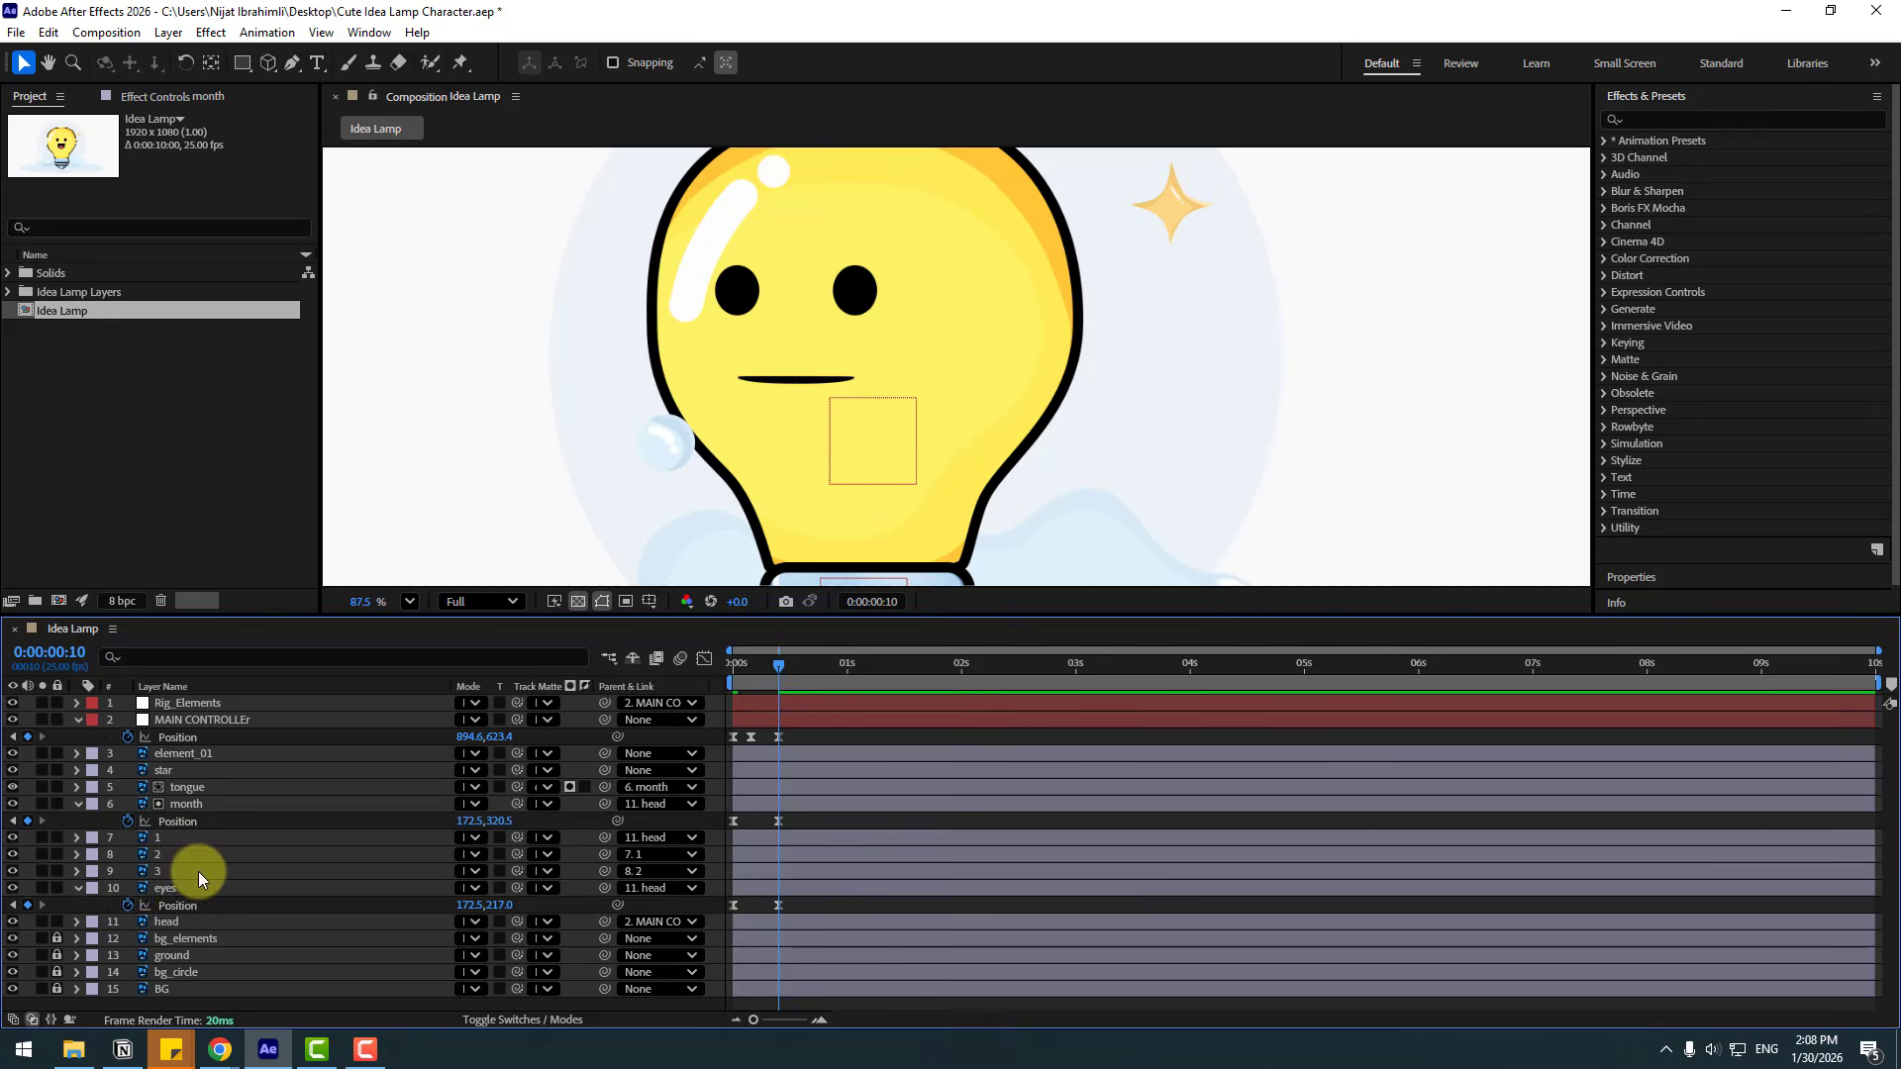
# Keyframe the eyes layer's Scale at 100% on frame 2, and set its vertical Scale to 5% on frame 5.
pyautogui.click(178, 891)
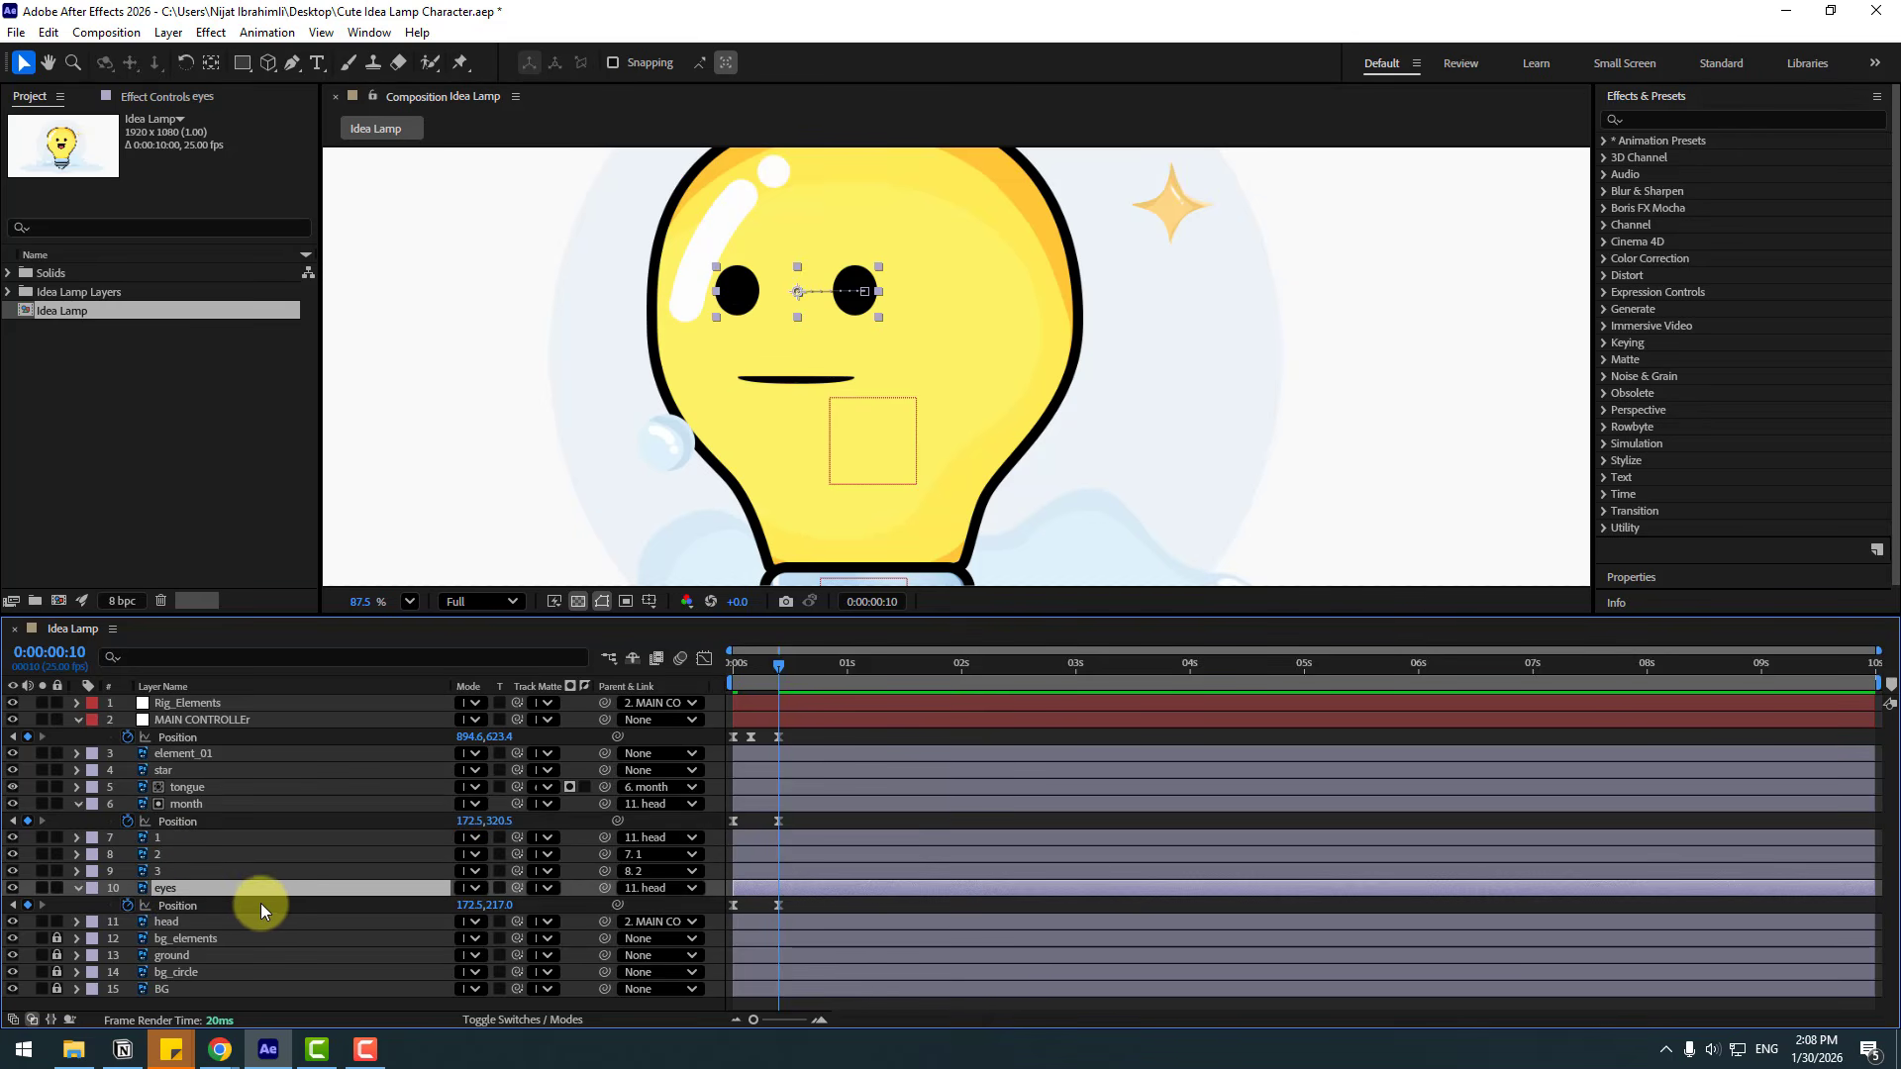
pyautogui.hotkey('shift', 's')
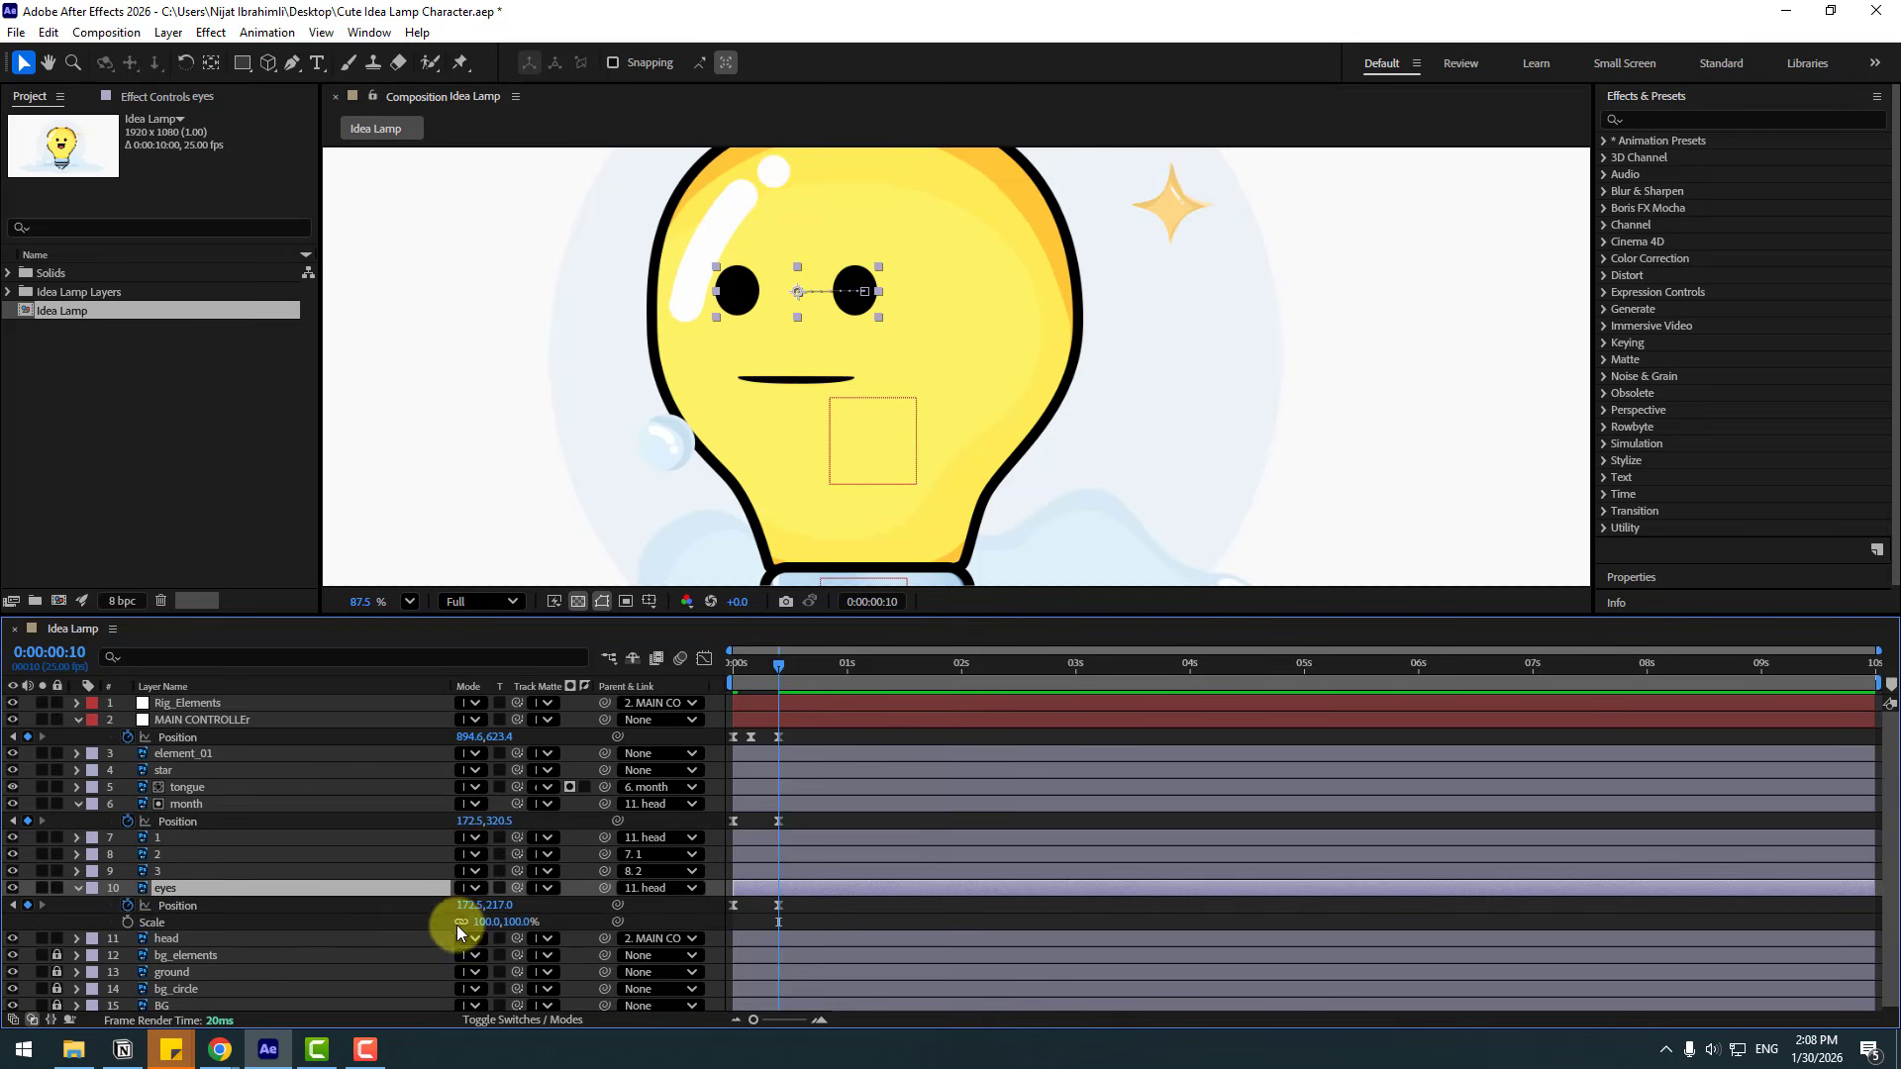
pyautogui.moveTo(768, 661); pyautogui.dragTo(743, 662)
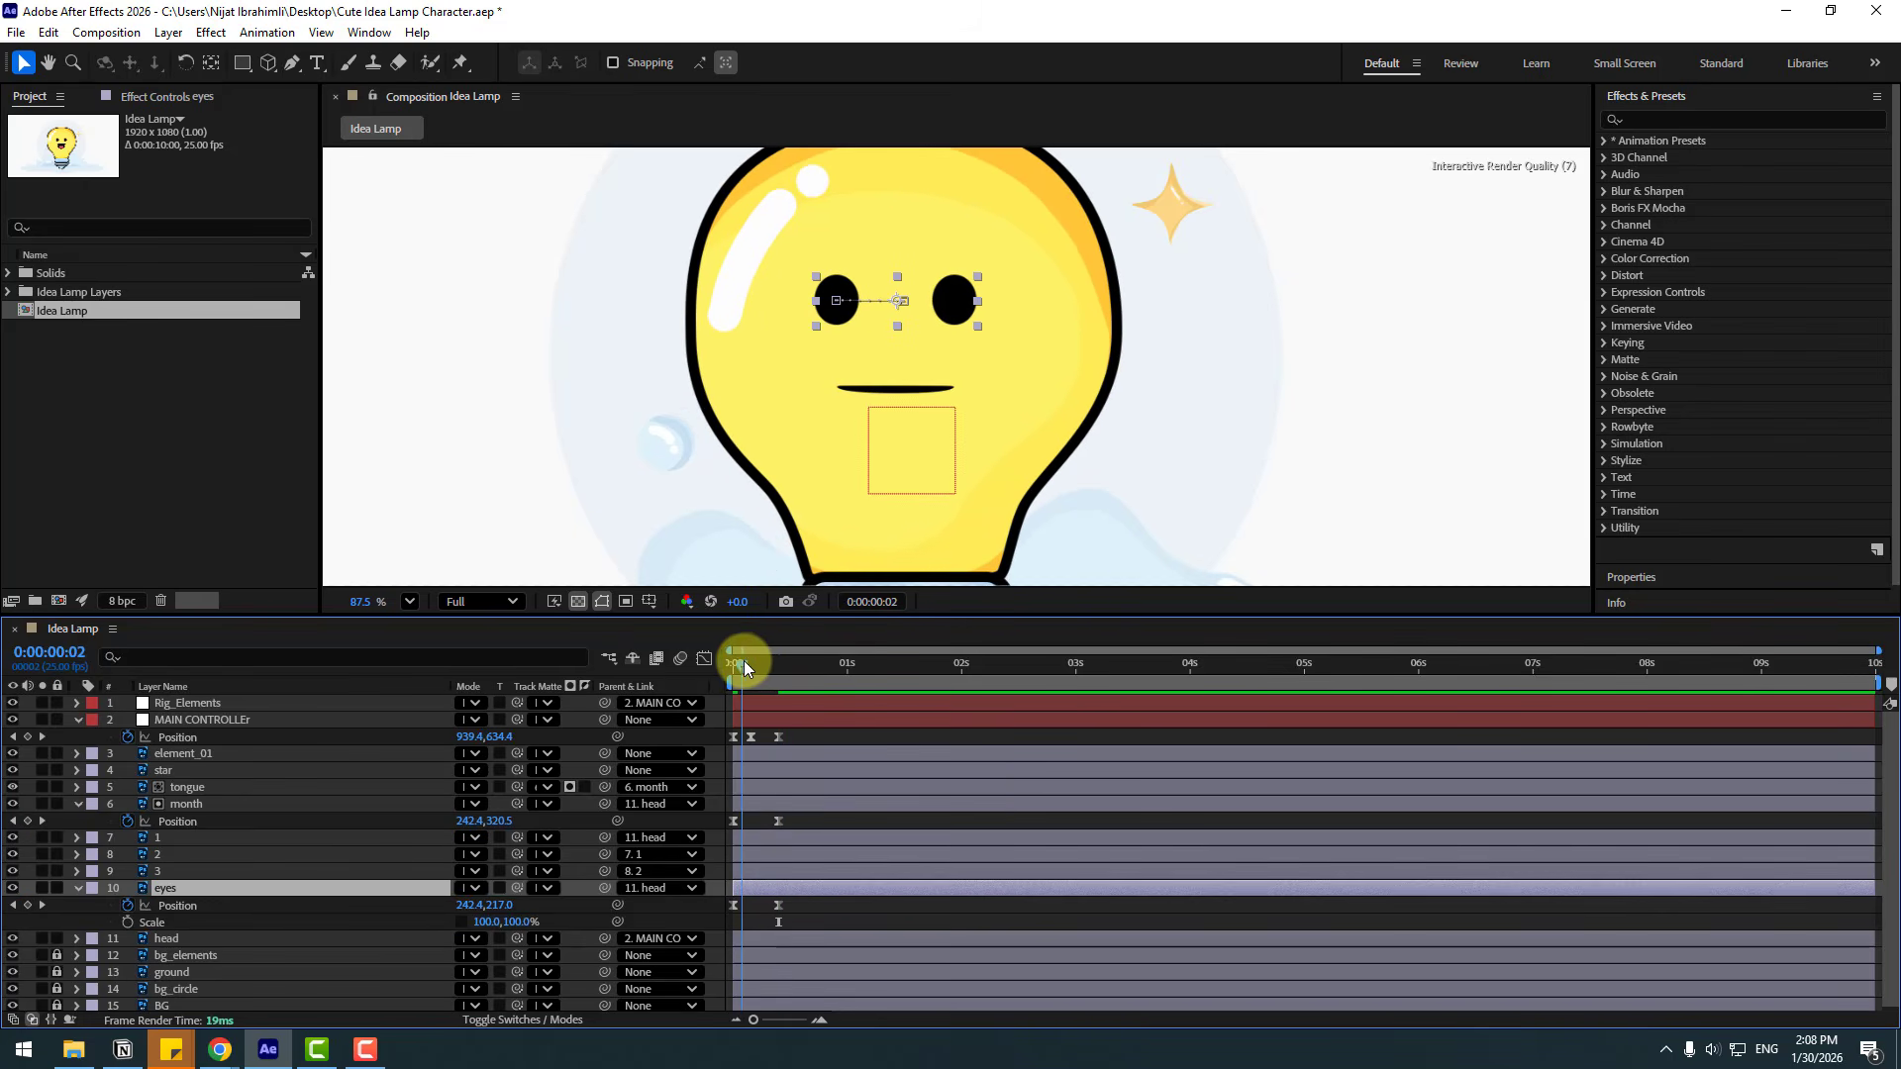
pyautogui.click(127, 923)
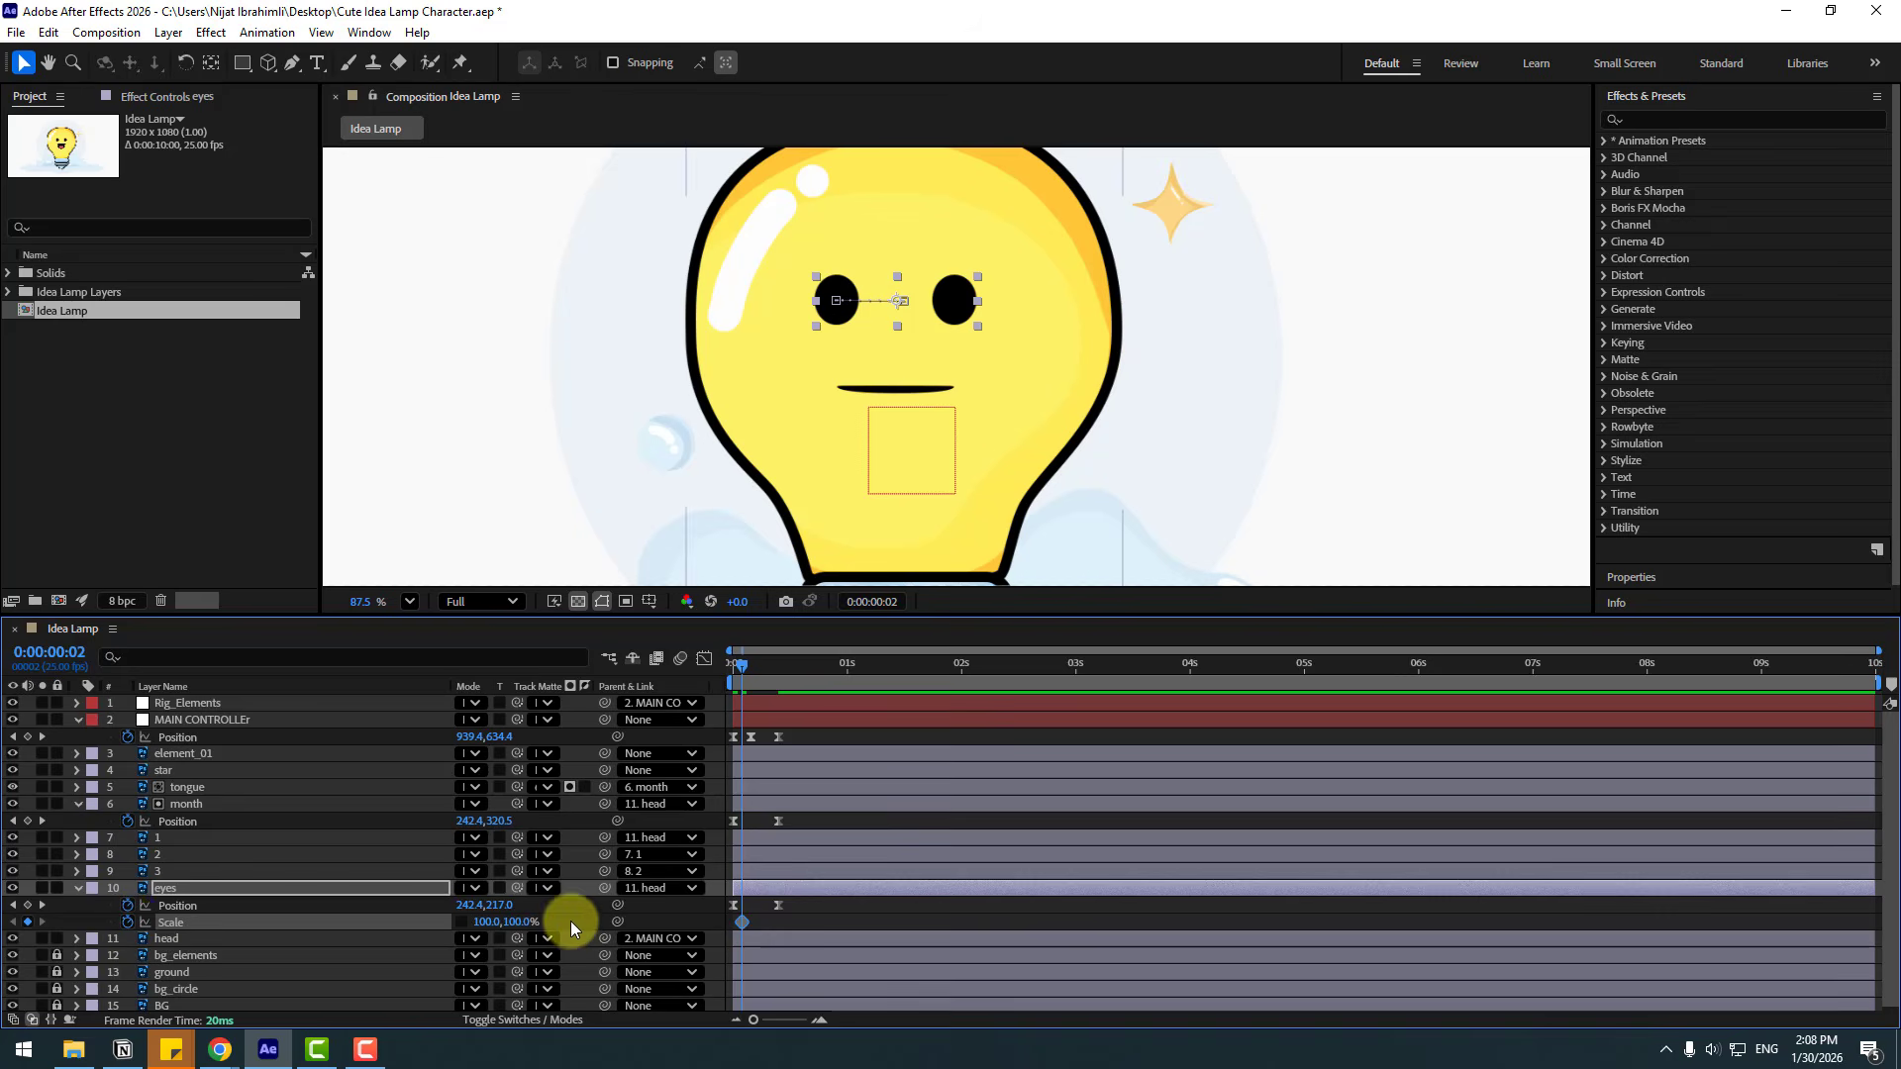
pyautogui.press('pagedown')
pyautogui.press('pagedown')
pyautogui.press('pagedown')
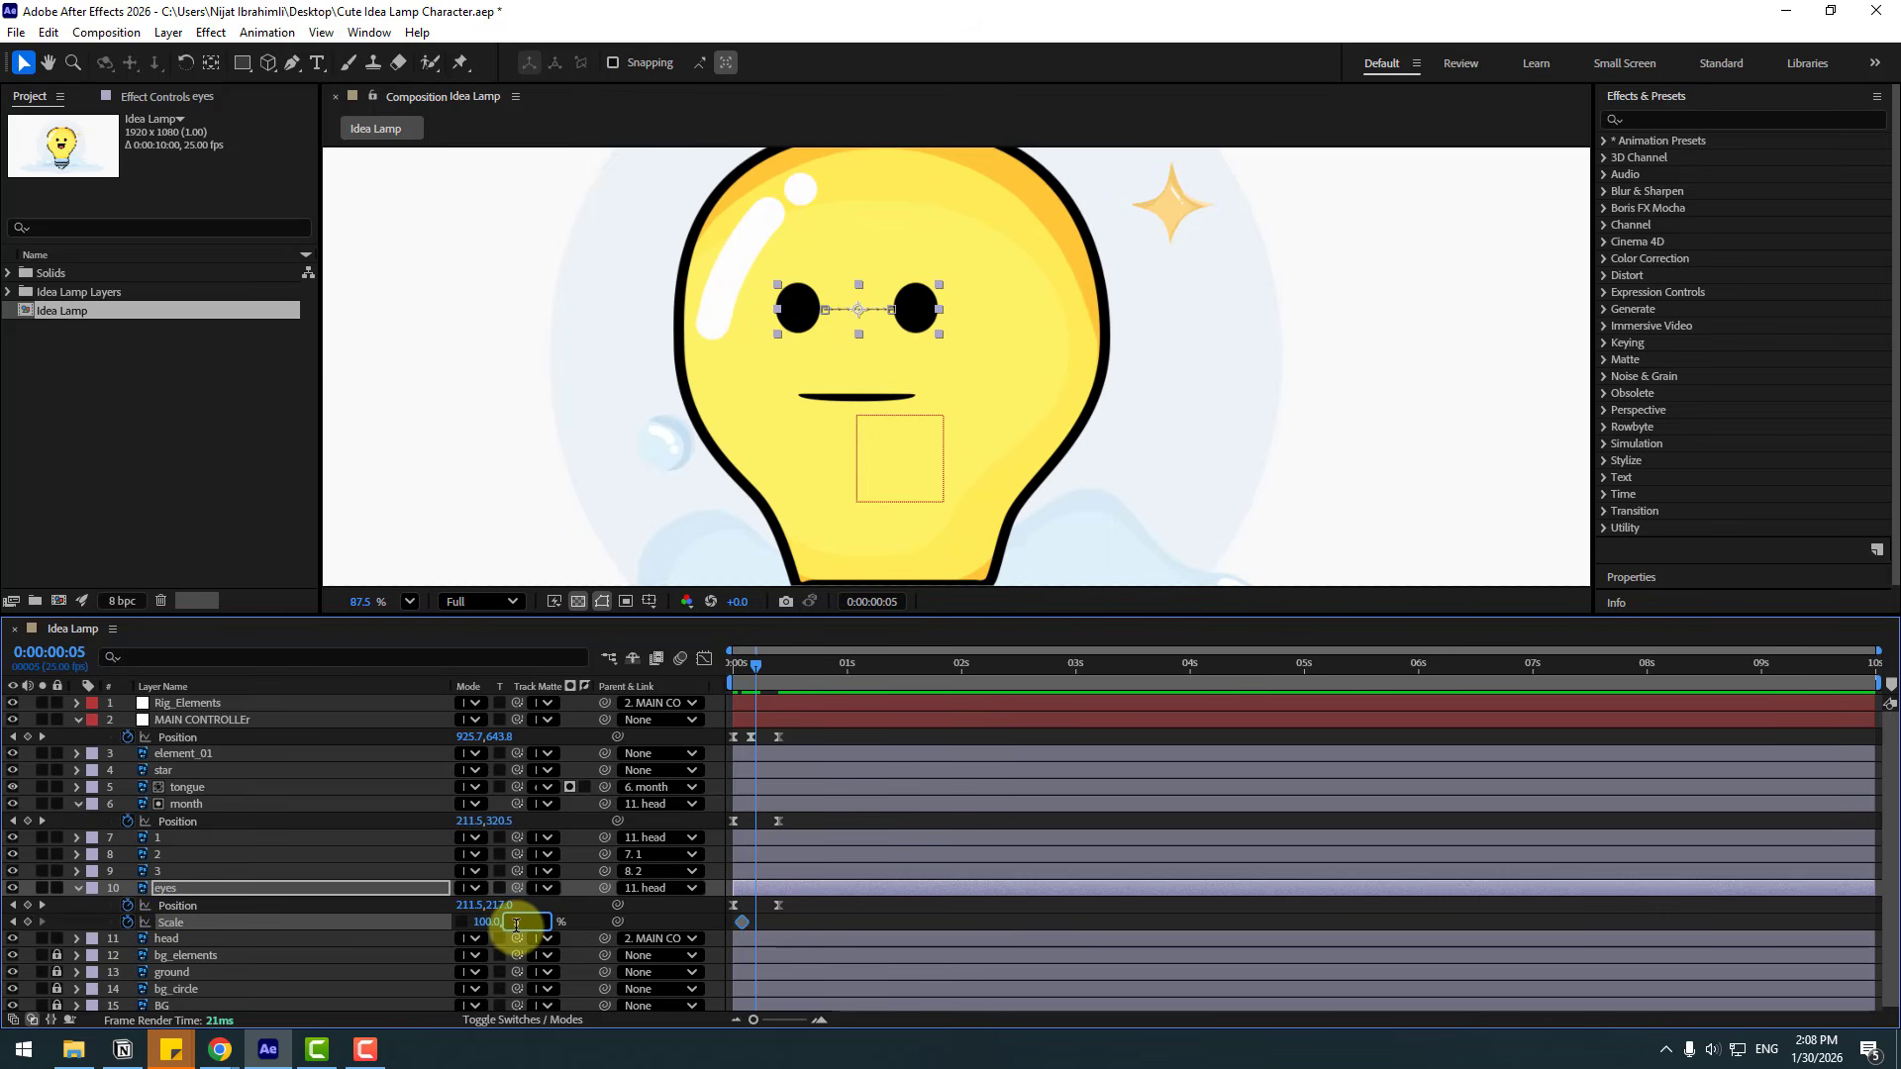
pyautogui.write('5')
pyautogui.press('Return')
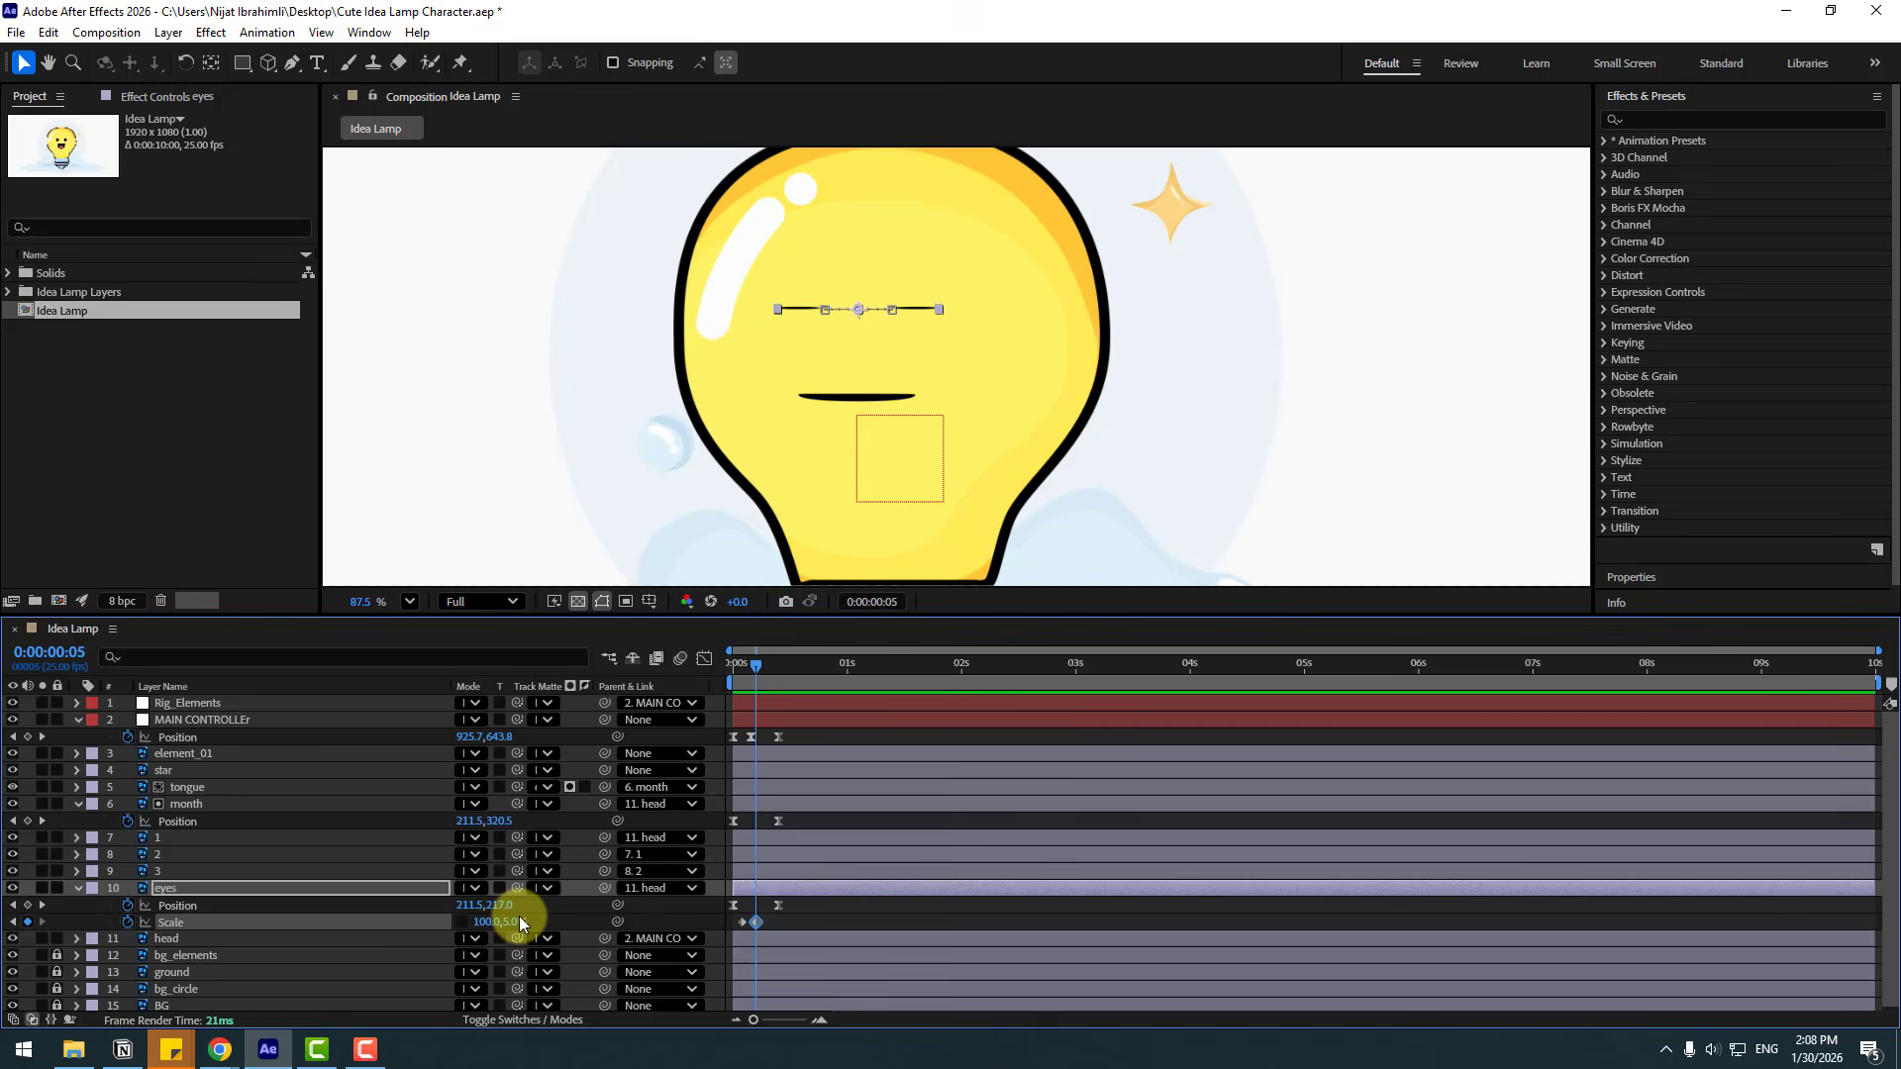
# Set the eyes layer's vertical Scale back to 100% at frame 8 to finish the blink.
pyautogui.press('pagedown')
pyautogui.press('pagedown')
pyautogui.press('pagedown')
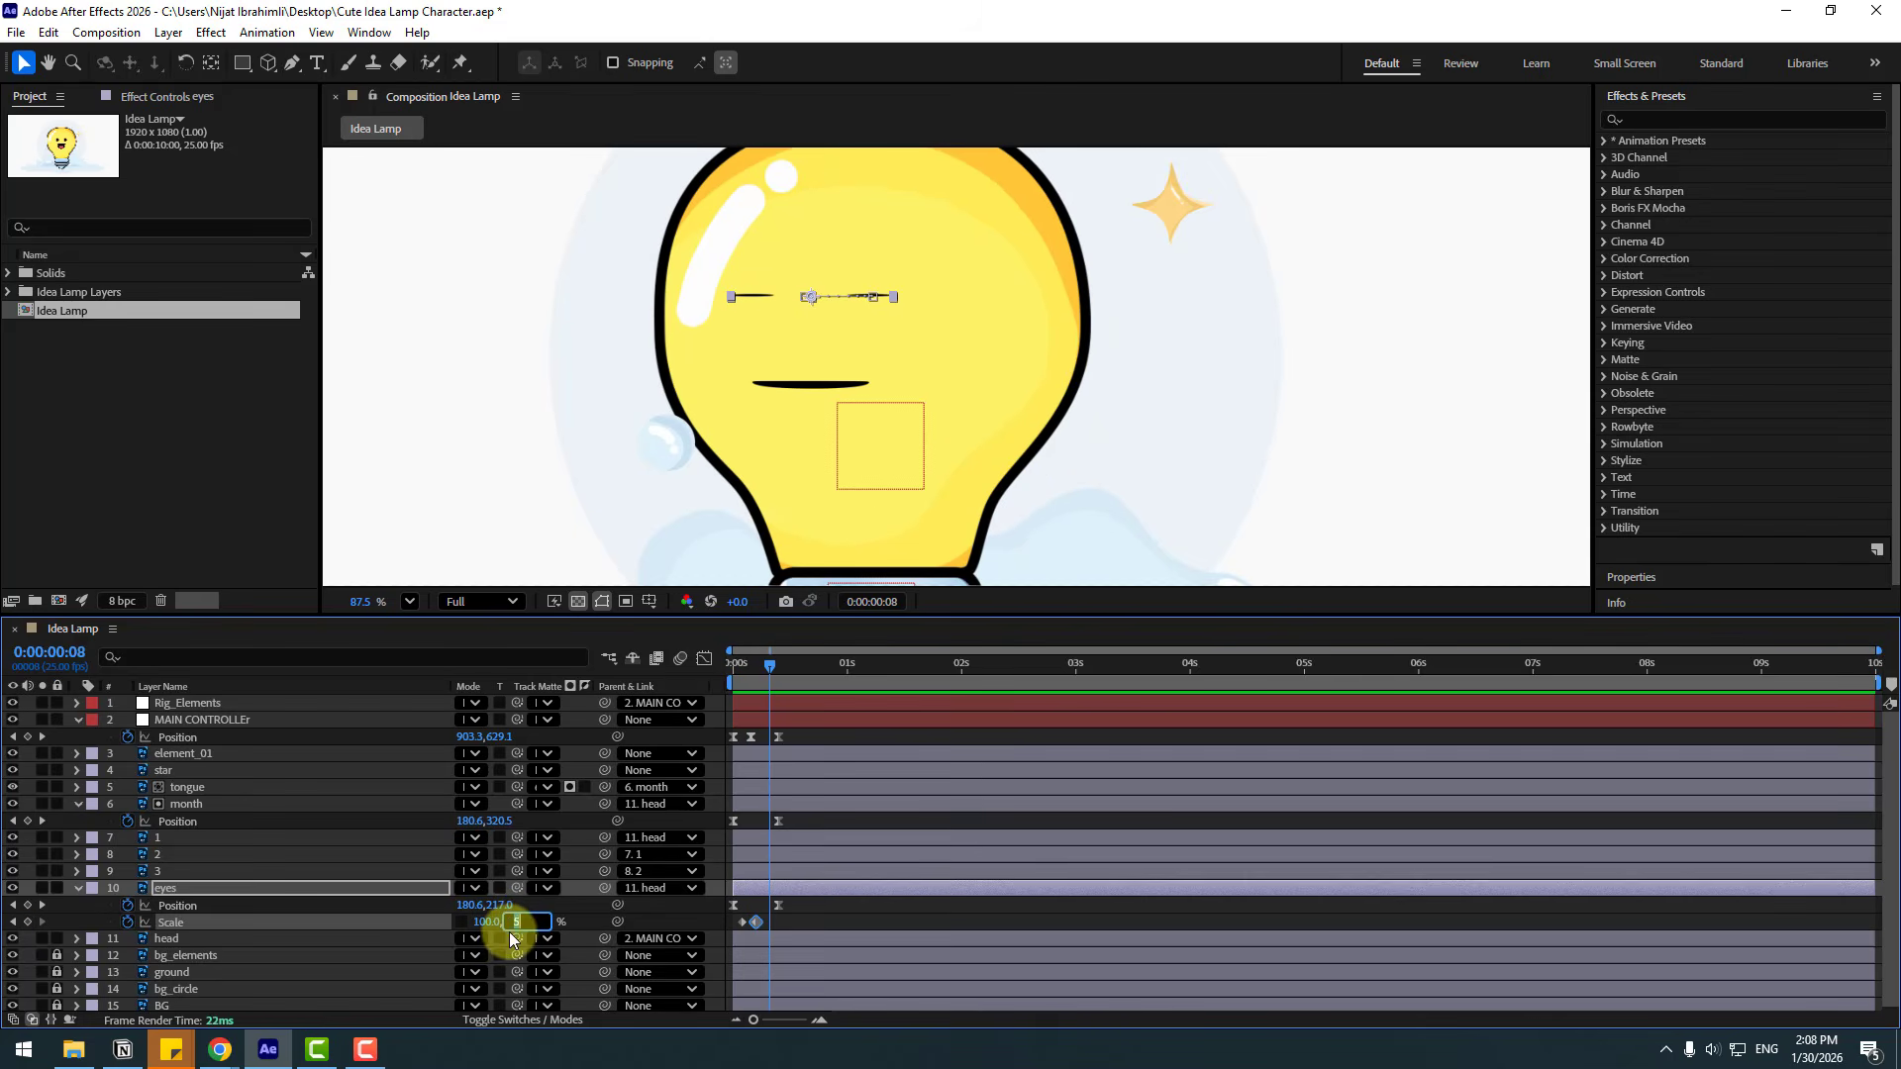
pyautogui.press('Return')
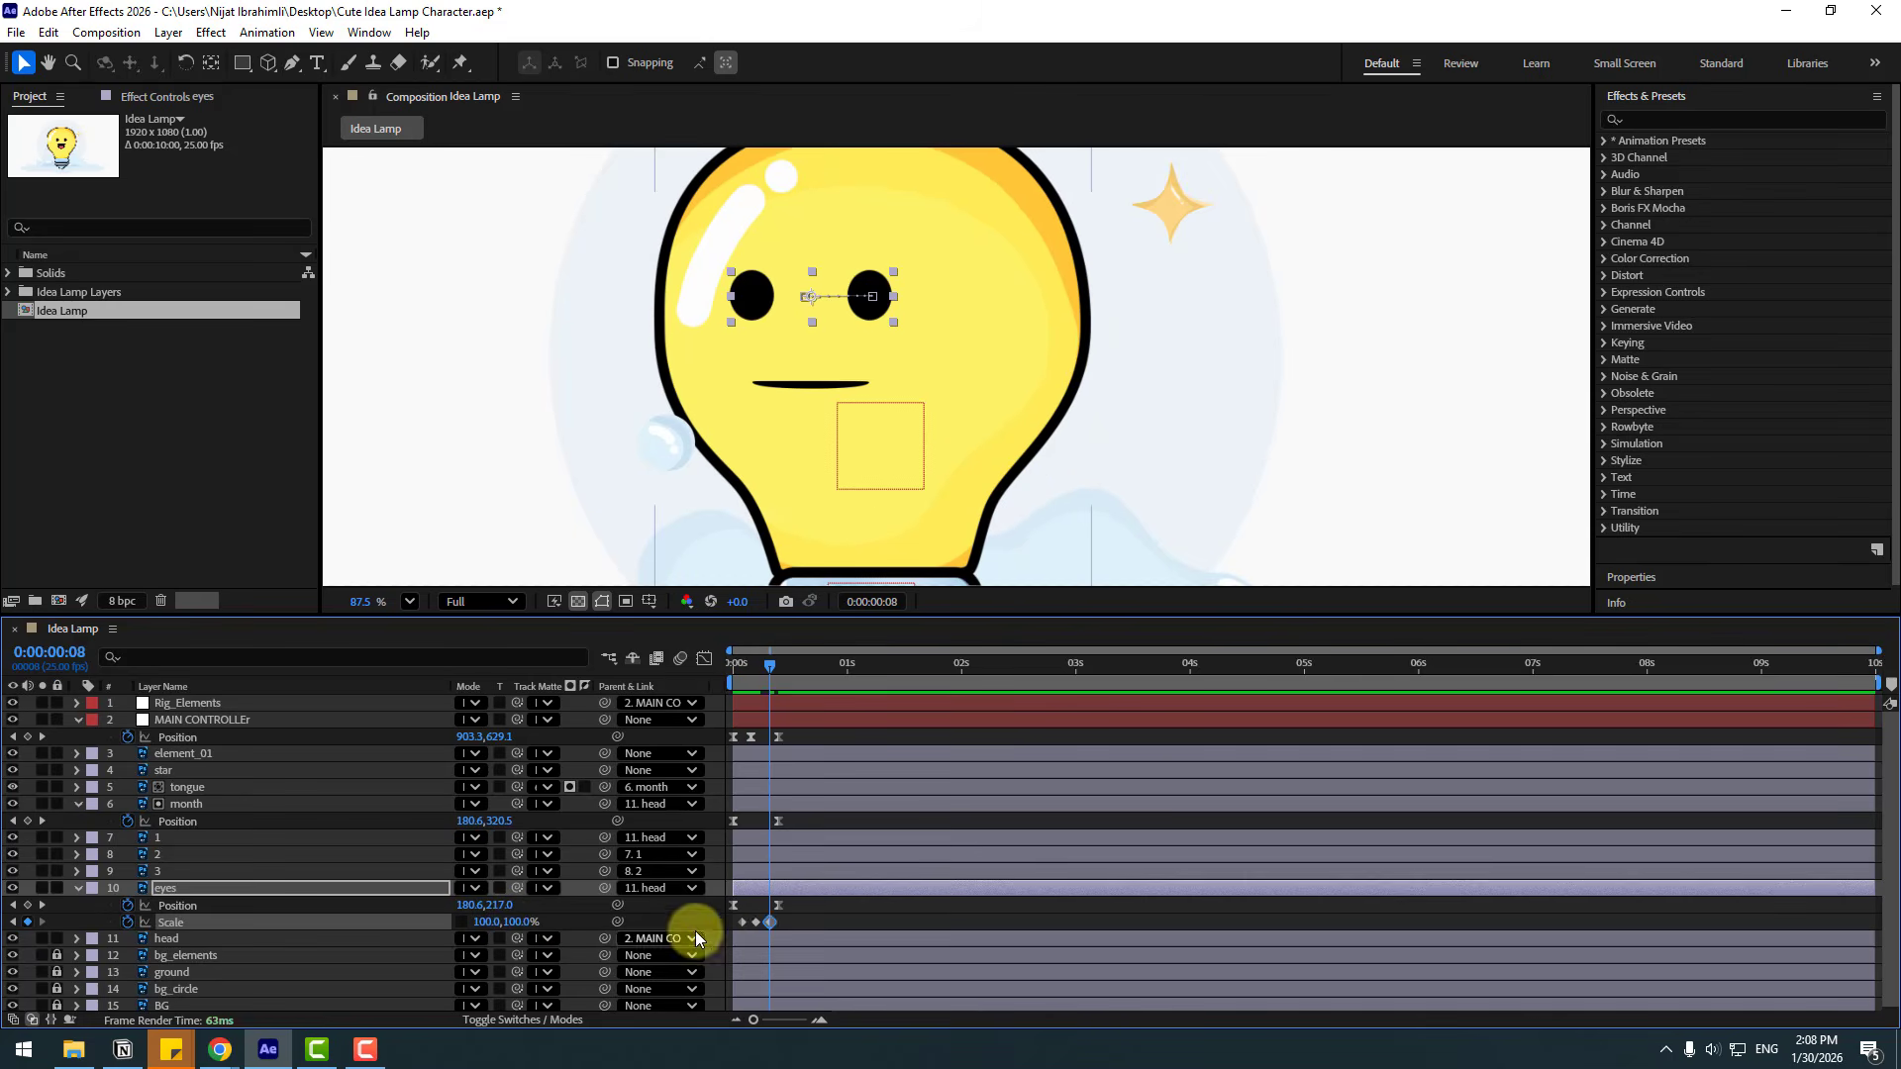
# Apply Easy Ease to the eyes layer's Scale keyframes and preview the blink.
pyautogui.moveTo(782, 922); pyautogui.dragTo(744, 929)
pyautogui.rightClick(741, 923)
pyautogui.moveTo(871, 908)
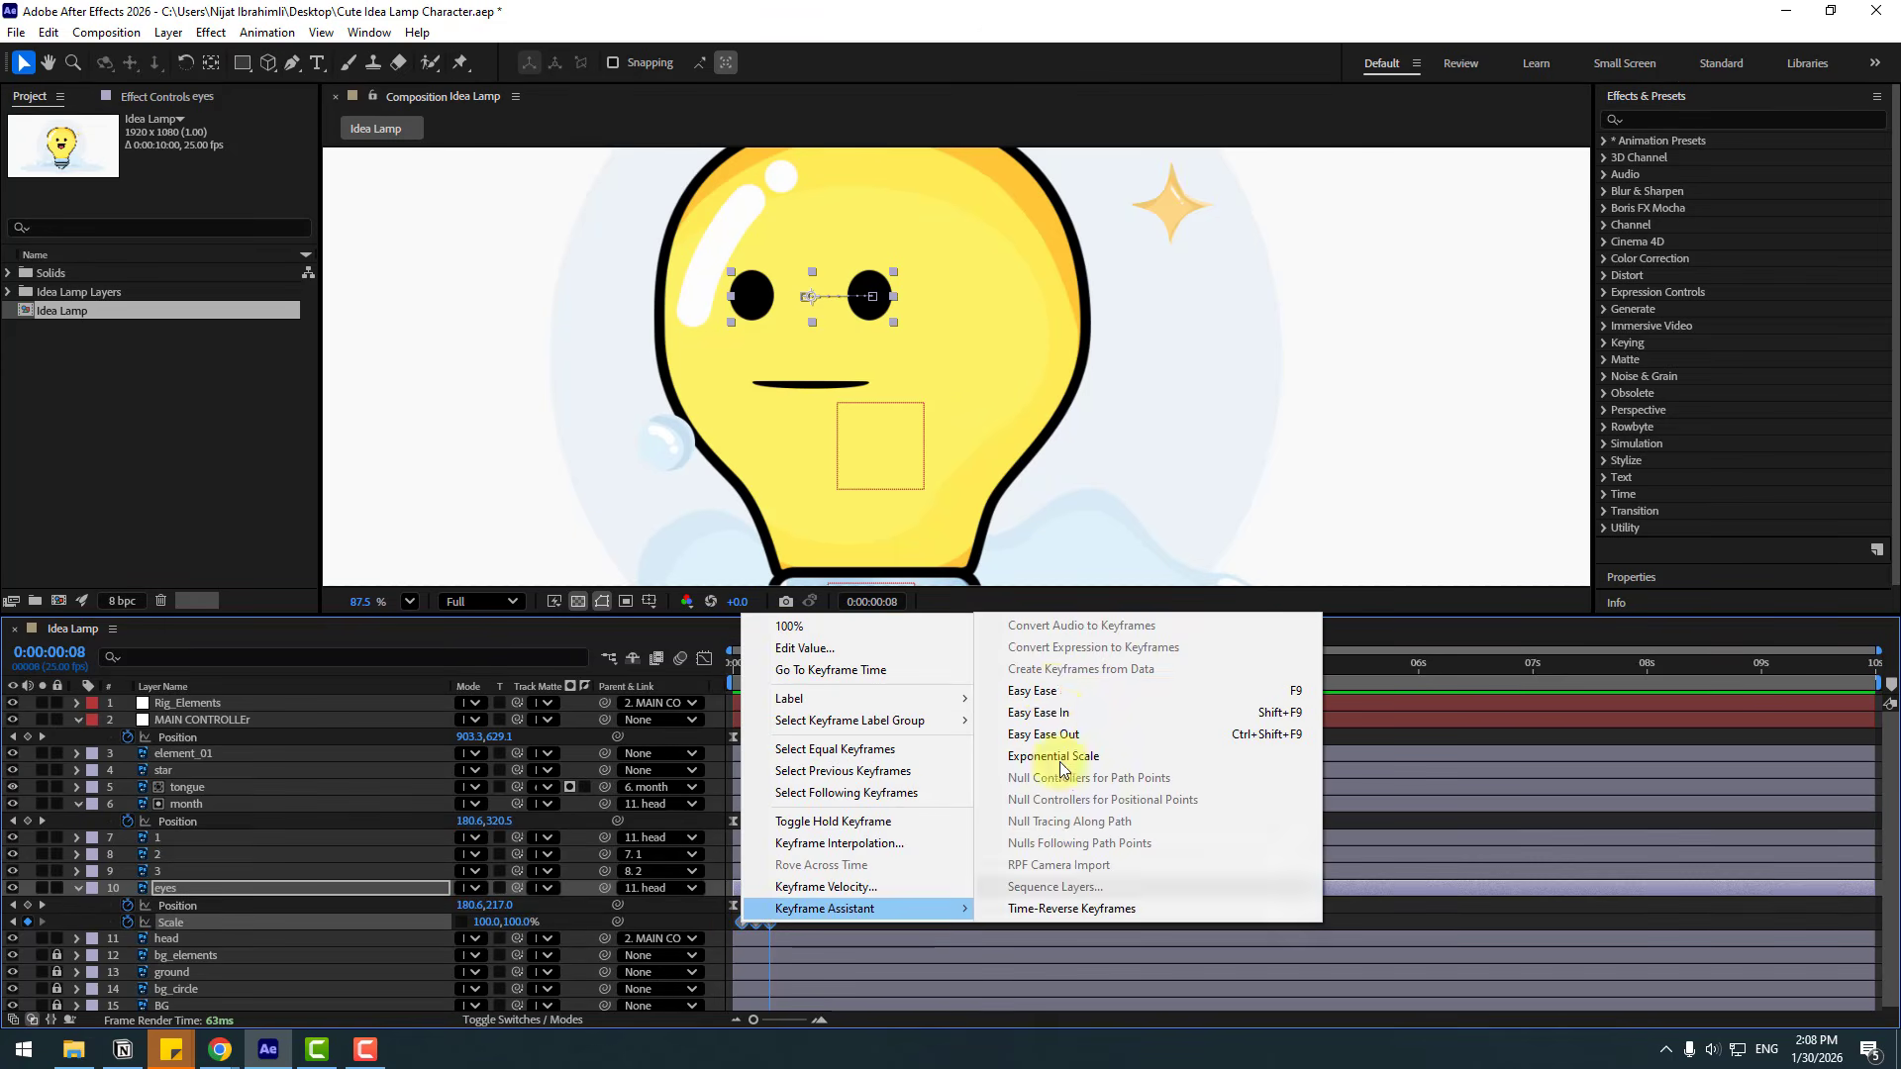
pyautogui.click(1053, 698)
pyautogui.scroll(-3, 928, 426)
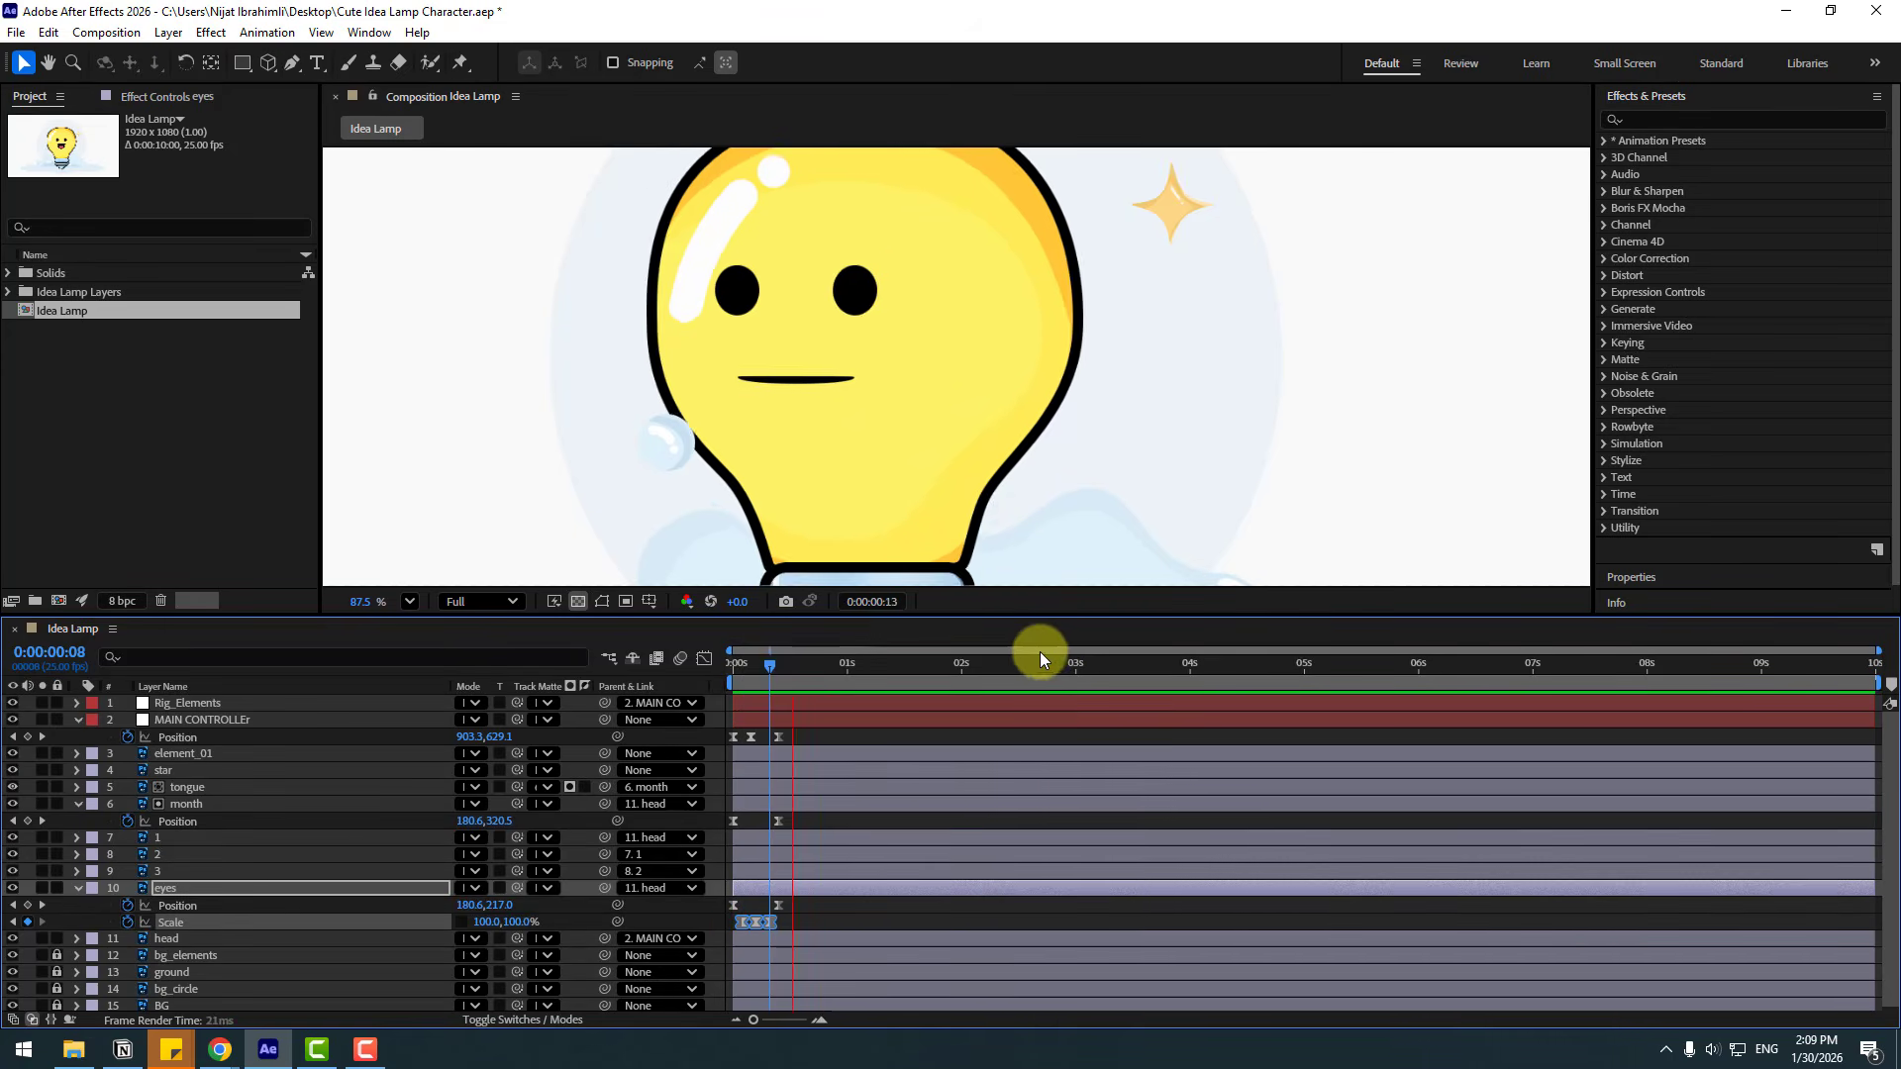
pyautogui.scroll(-3, 525, 473)
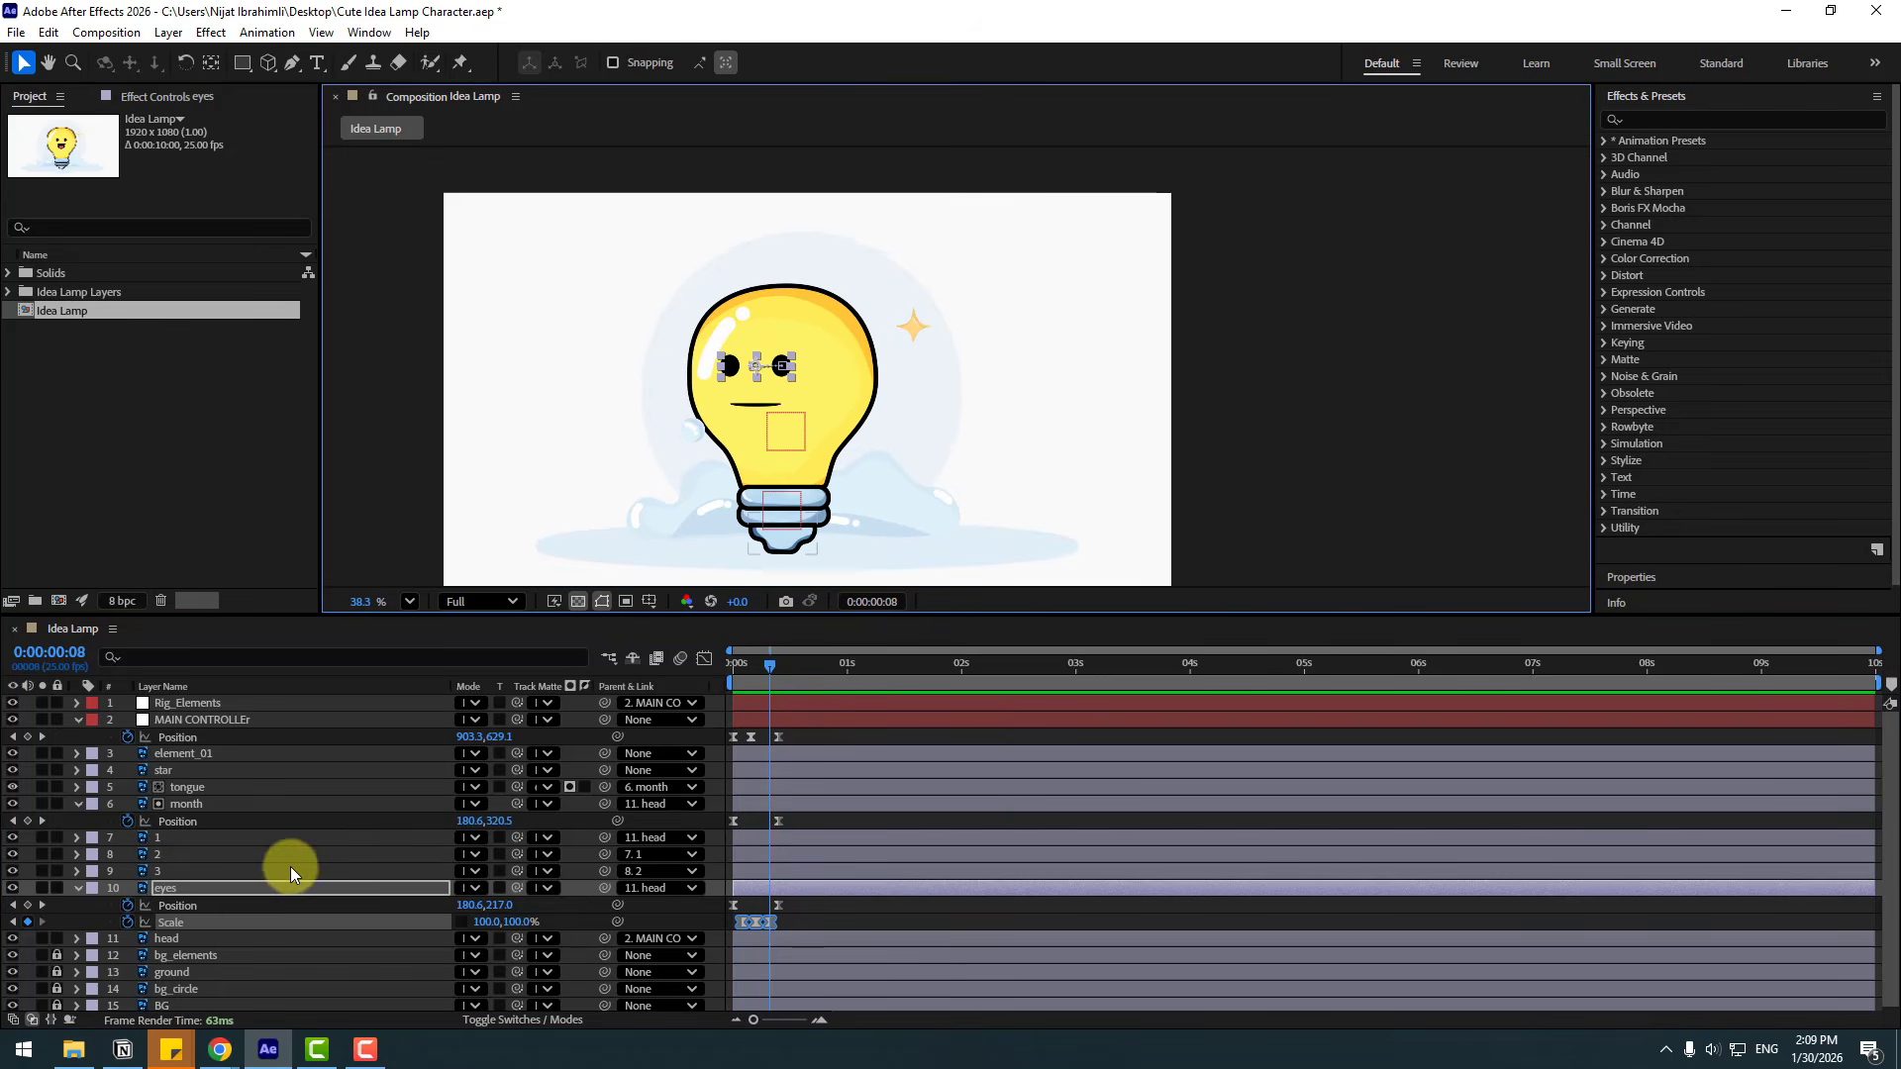
# Keyframe the Rig_Elements layer's Rotation at 0° on frame 0 and set it to 10° at frame 10.
pyautogui.click(188, 705)
pyautogui.scroll(4, 602, 523)
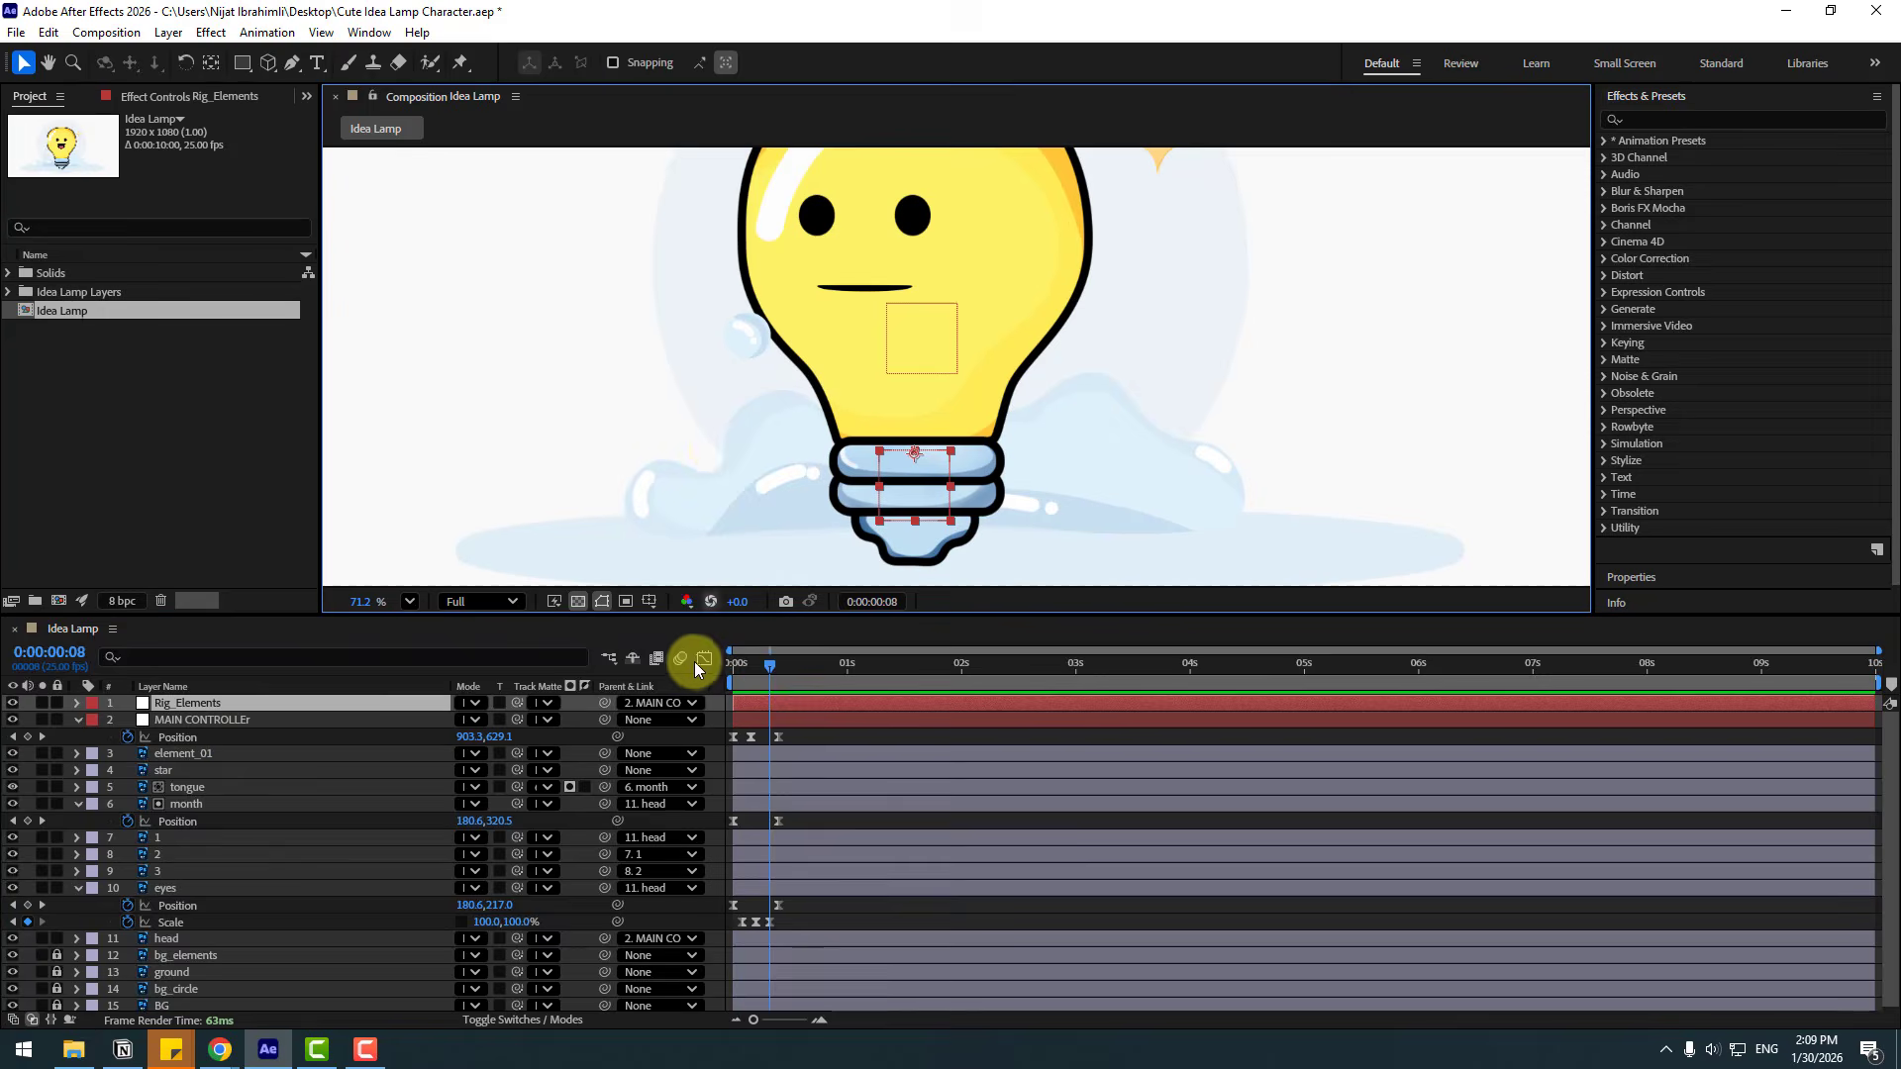
pyautogui.press('r')
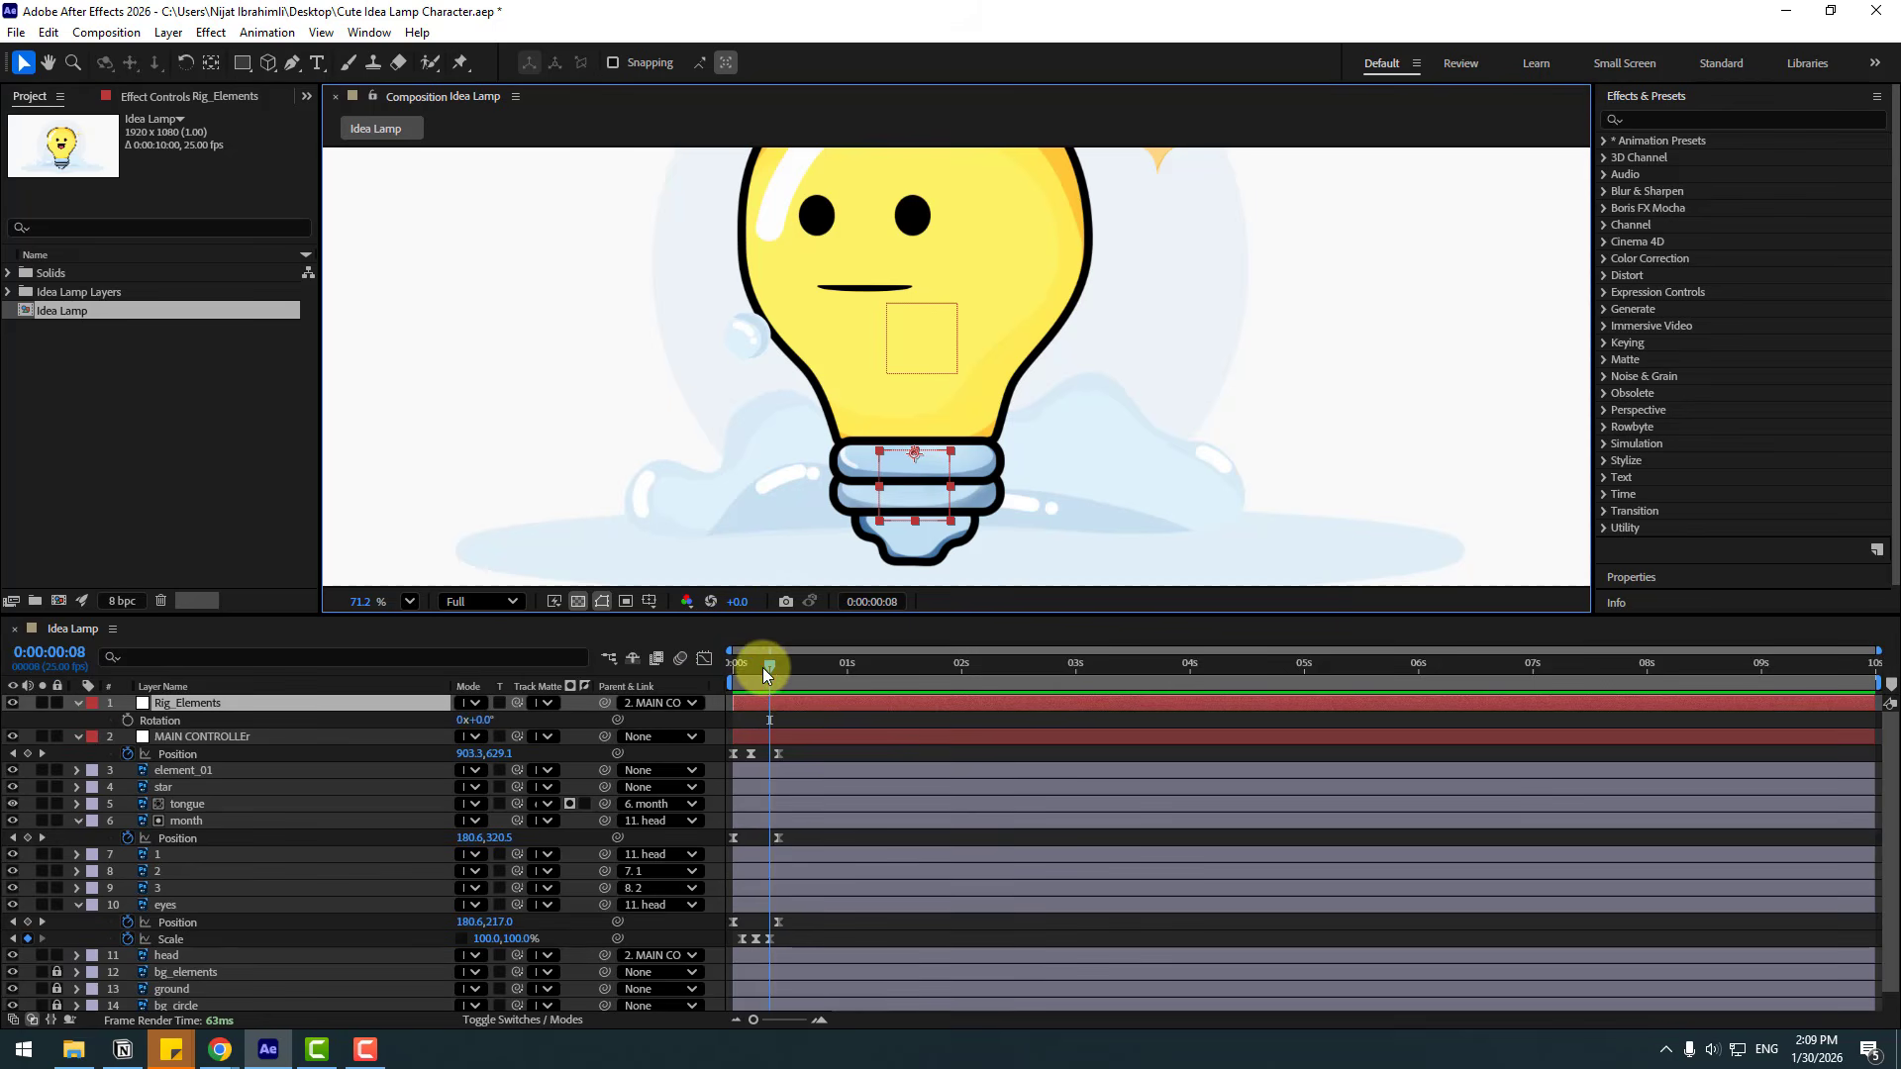
pyautogui.moveTo(762, 667)
pyautogui.mouseDown()
pyautogui.moveTo(733, 663)
pyautogui.moveTo(777, 668)
pyautogui.mouseUp()
pyautogui.click(128, 720)
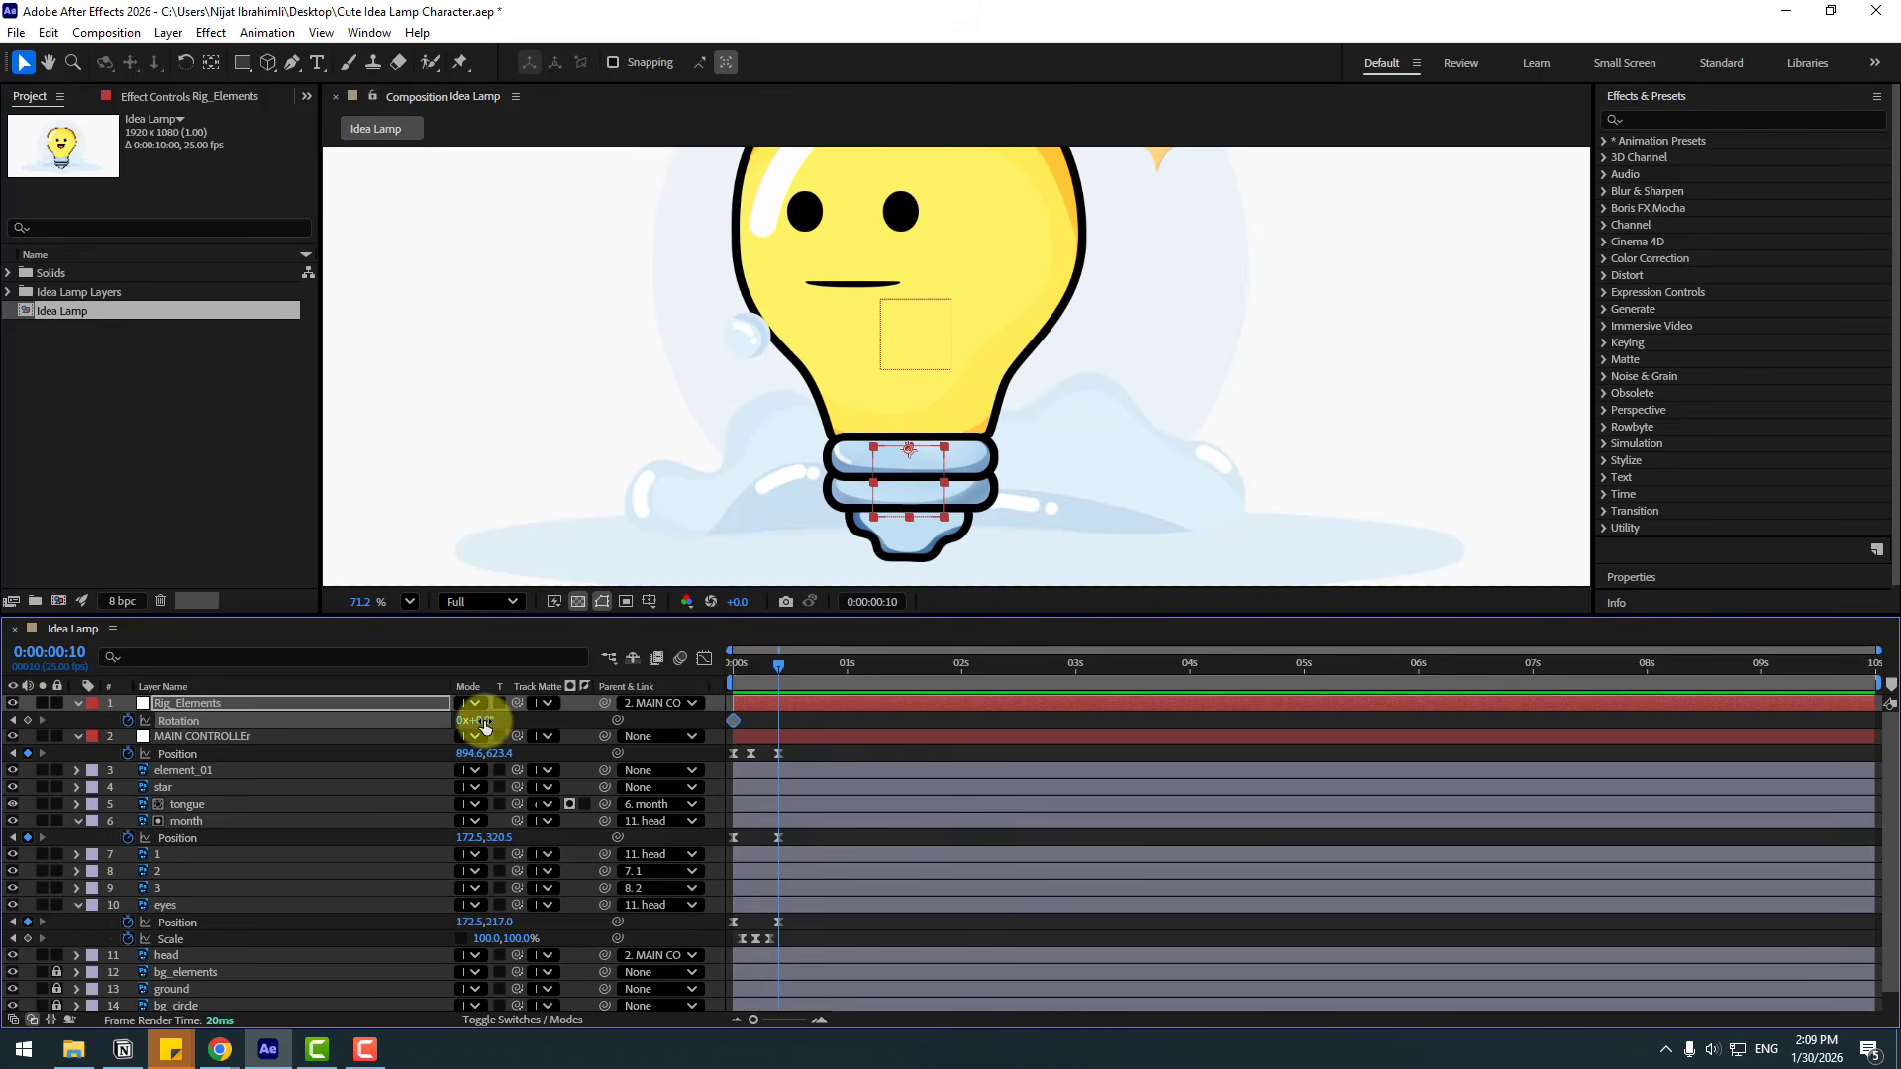
pyautogui.moveTo(484, 726); pyautogui.dragTo(489, 744)
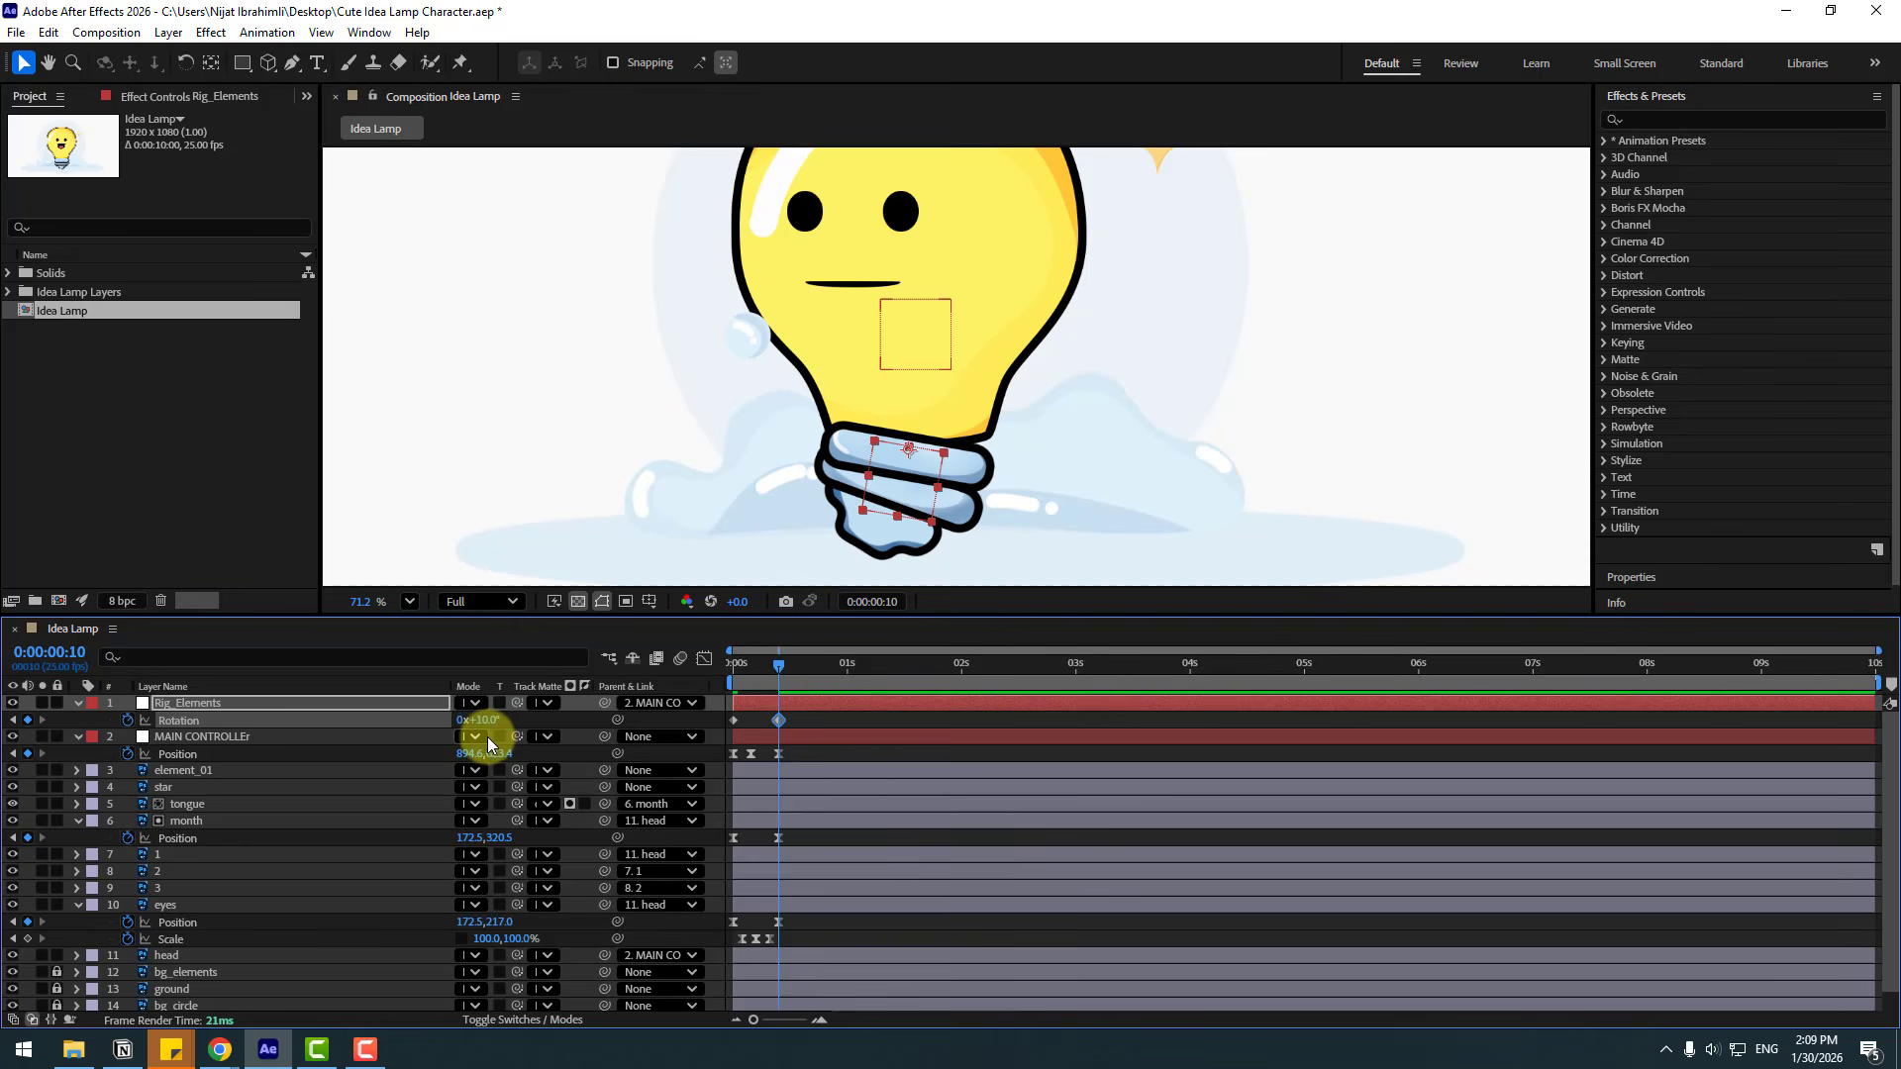
# Set the Rig_Elements Rotation to -5° at 0:20 and to 2.5° at 1:05.
pyautogui.hotkey('shift', 'pagedown')
pyautogui.click(489, 720)
pyautogui.press('Return')
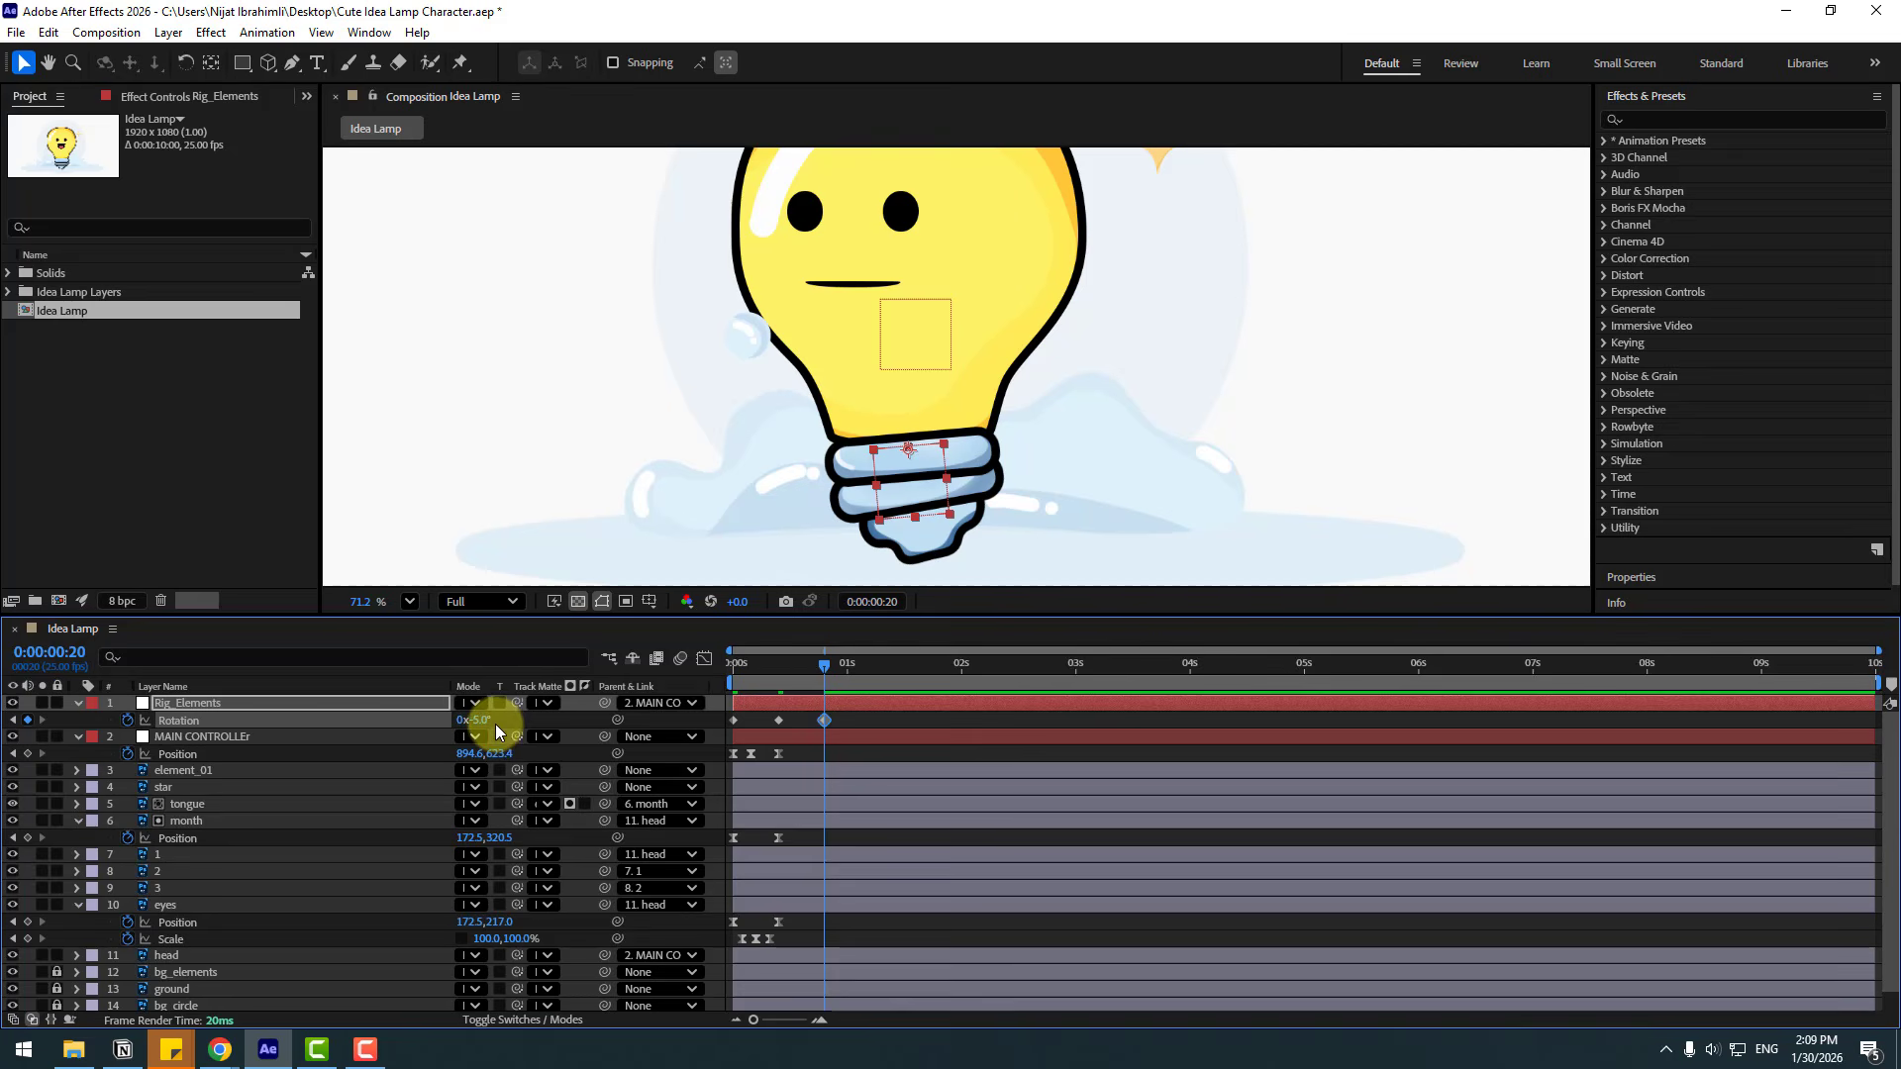
pyautogui.hotkey('shift', 'pagedown')
pyautogui.click(481, 722)
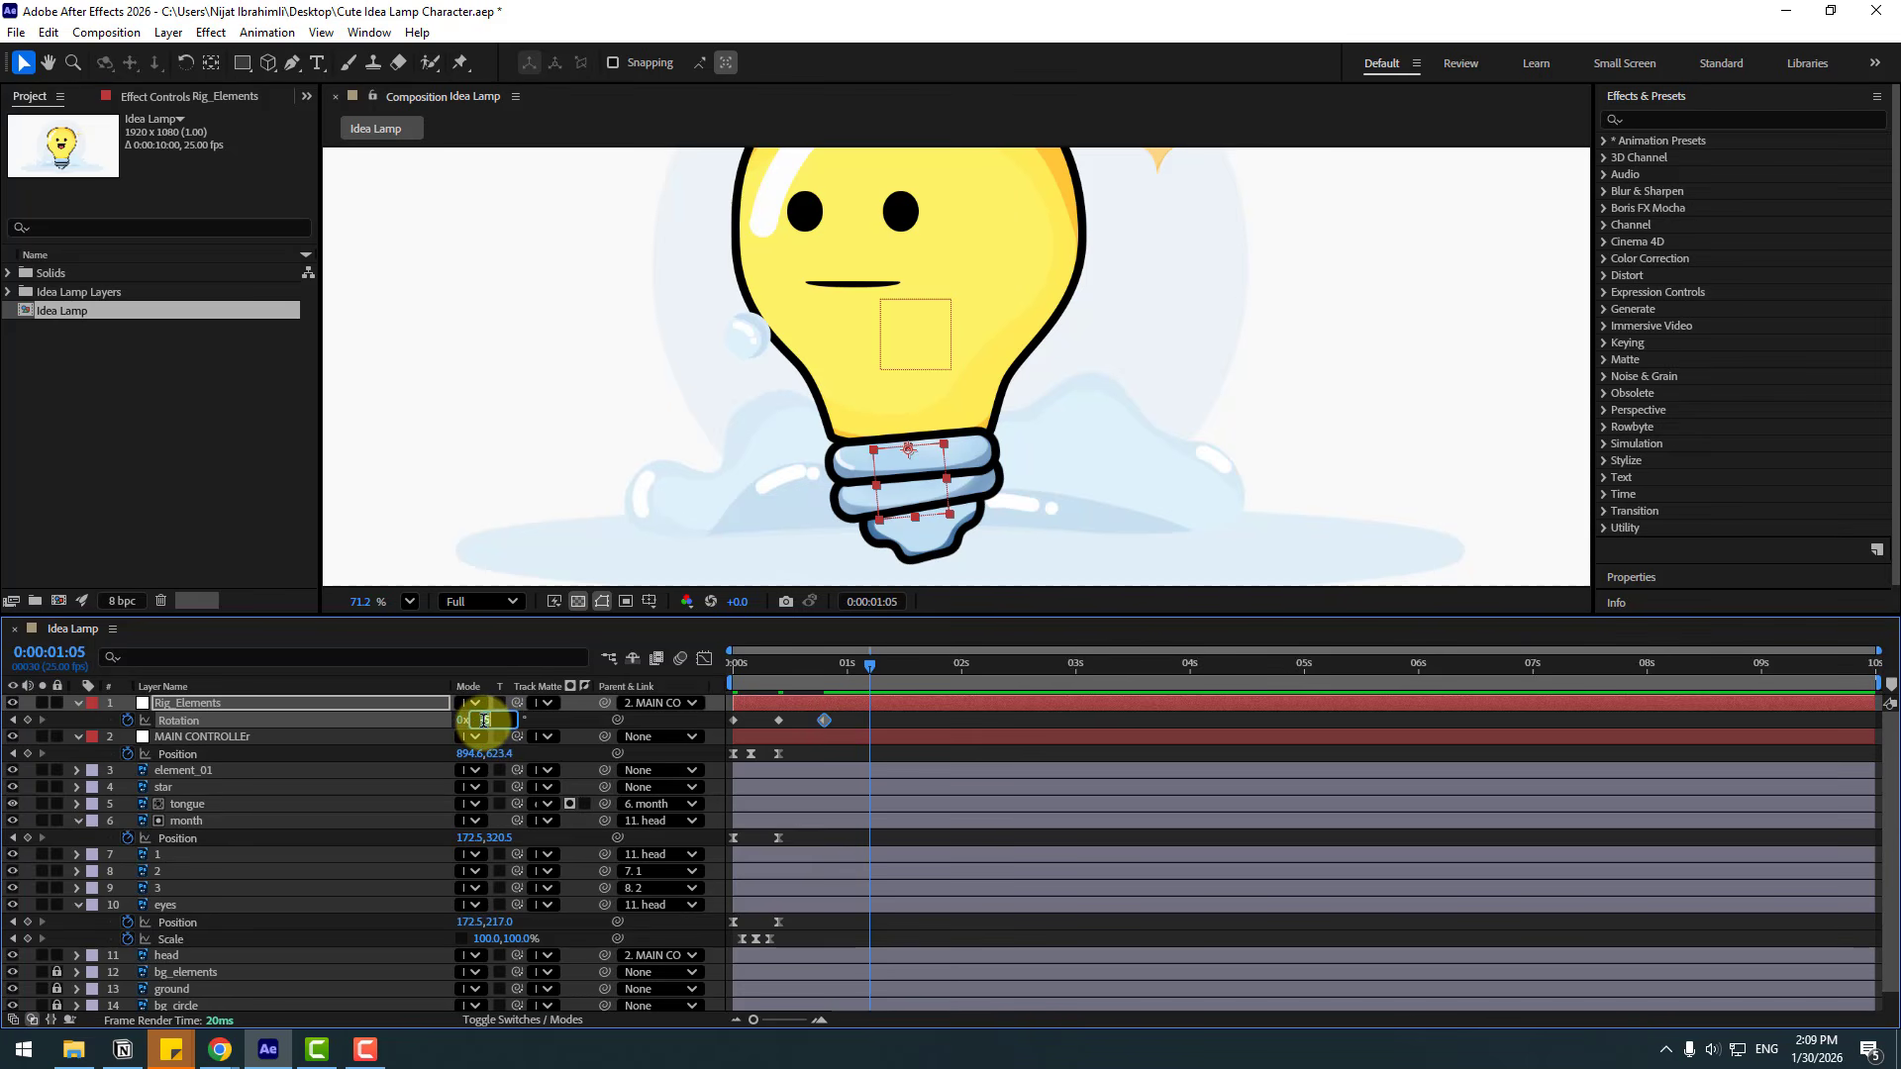
pyautogui.write('5')
pyautogui.press('Return')
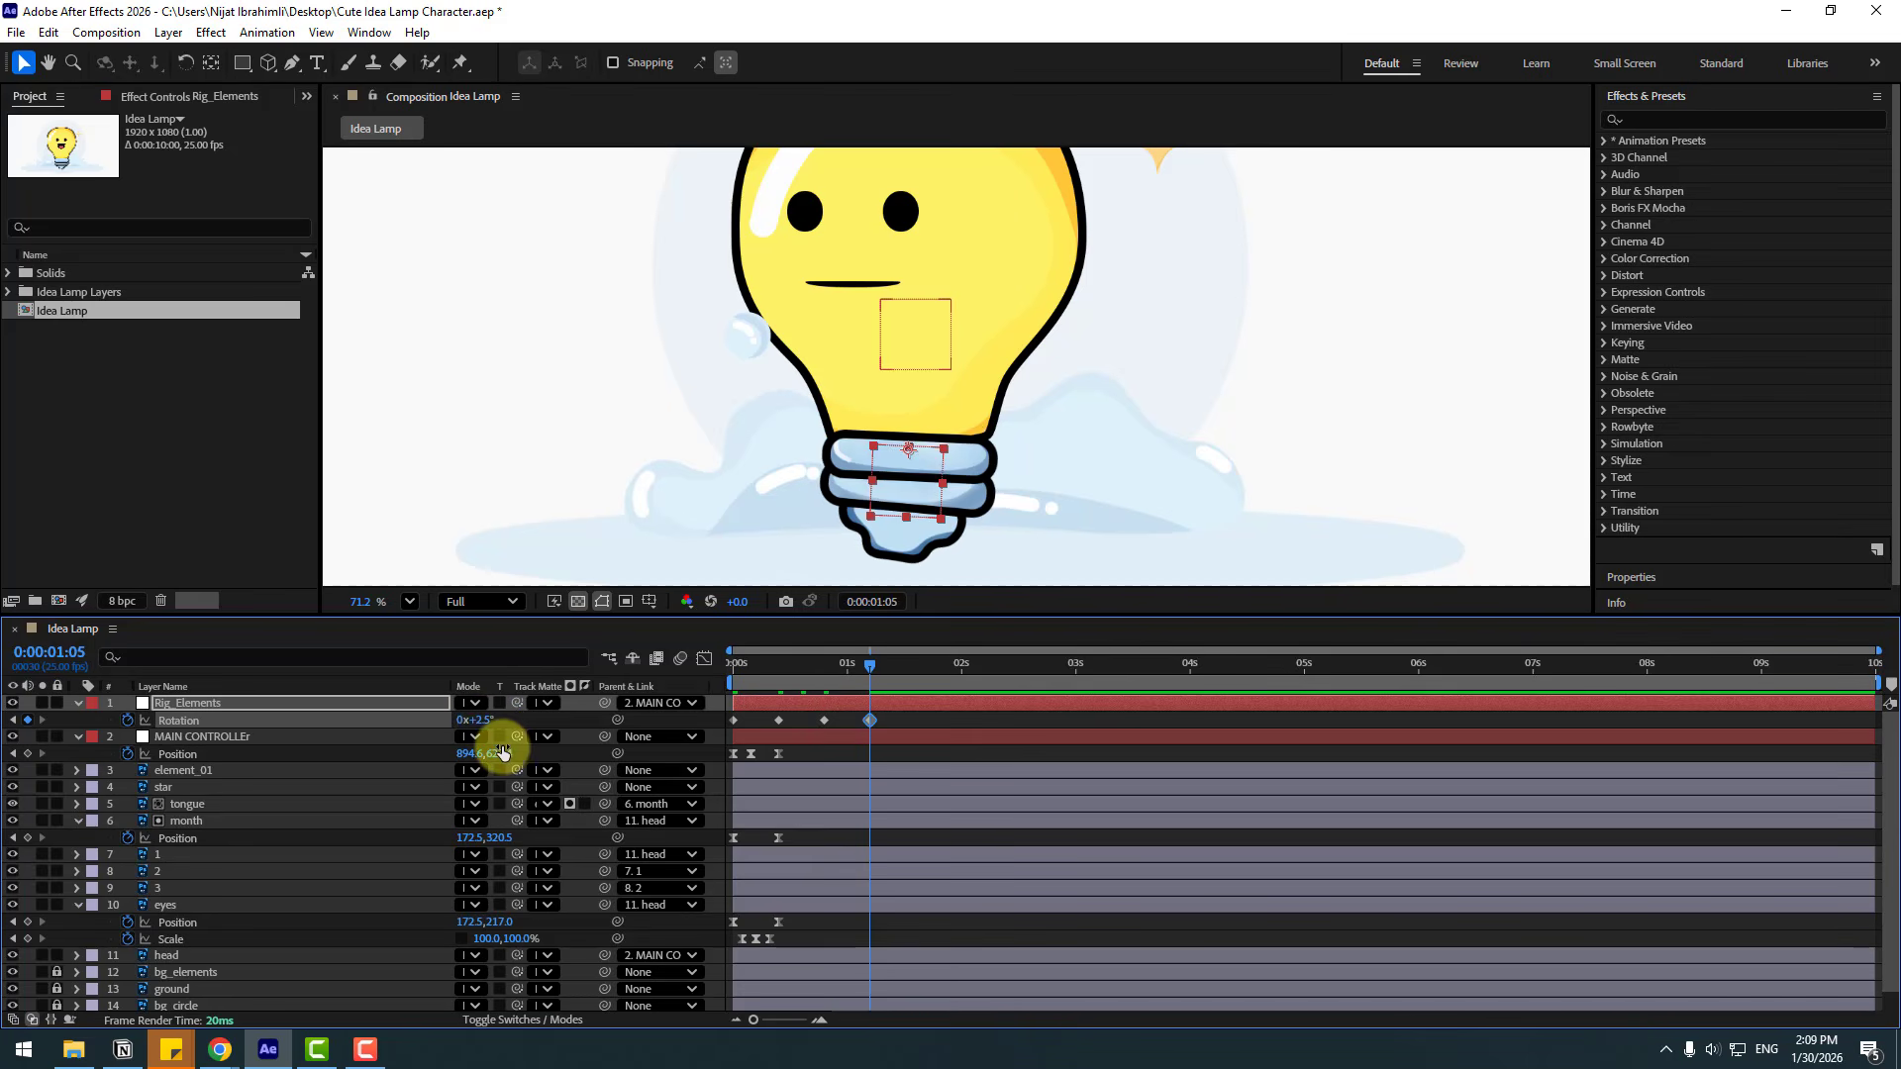
# Set the Rig_Elements Rotation to about -1° at 1:15 and to 0° at 2:00.
pyautogui.hotkey('shift', 'pagedown')
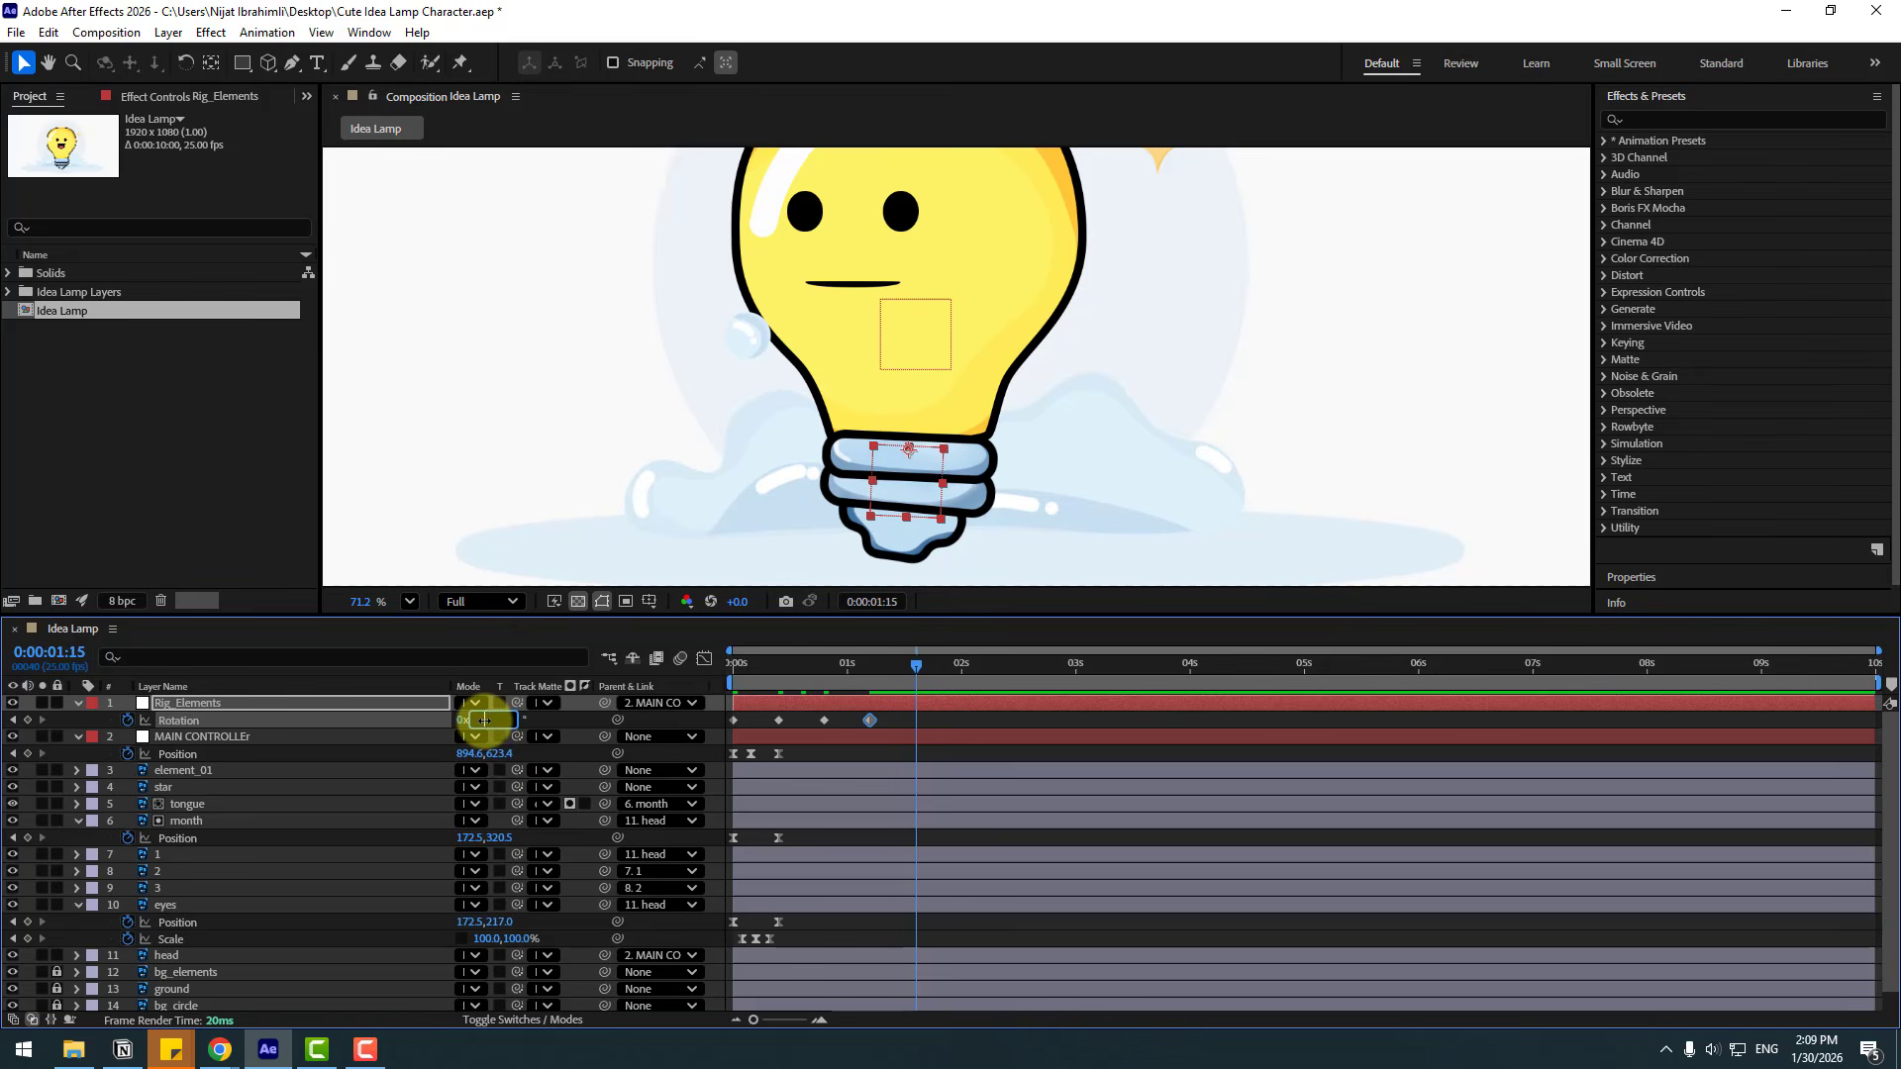
pyautogui.write('5')
pyautogui.press('Return')
pyautogui.hotkey('shift', 'pagedown')
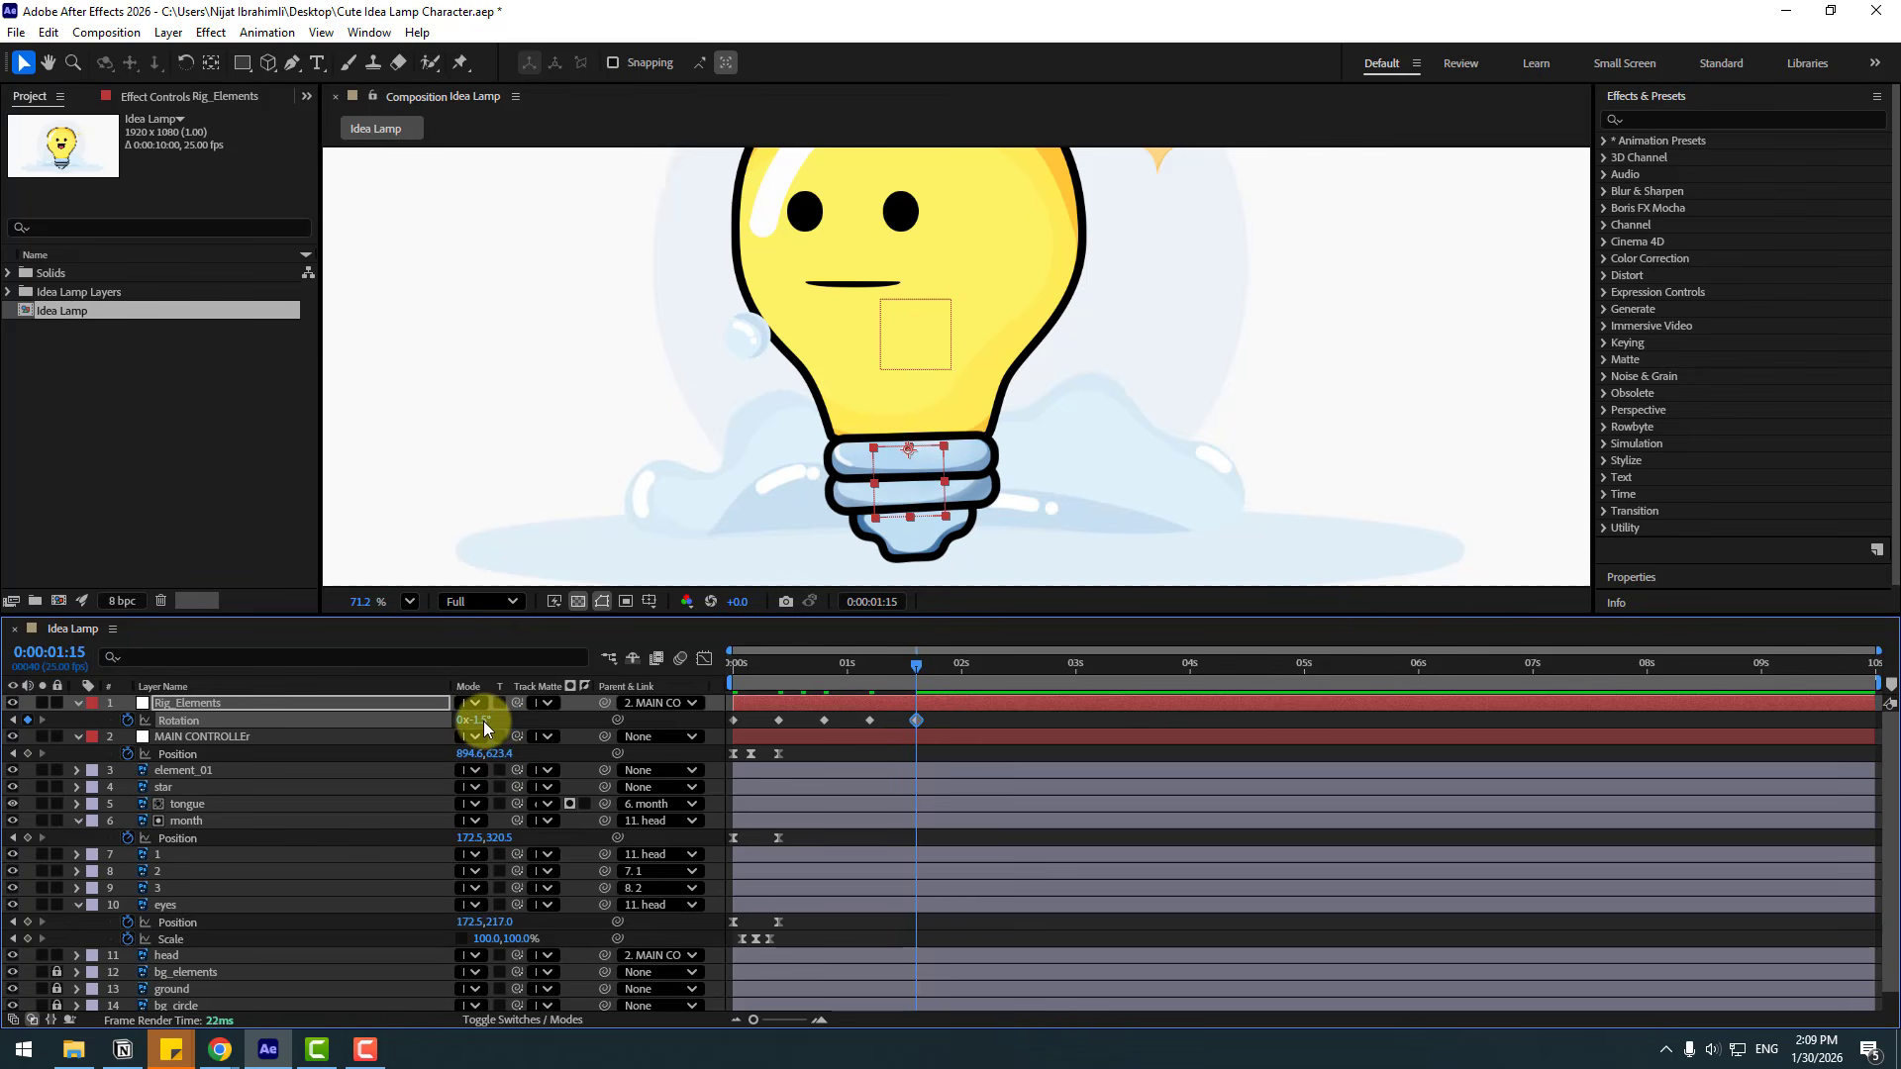
pyautogui.click(481, 723)
pyautogui.write('0')
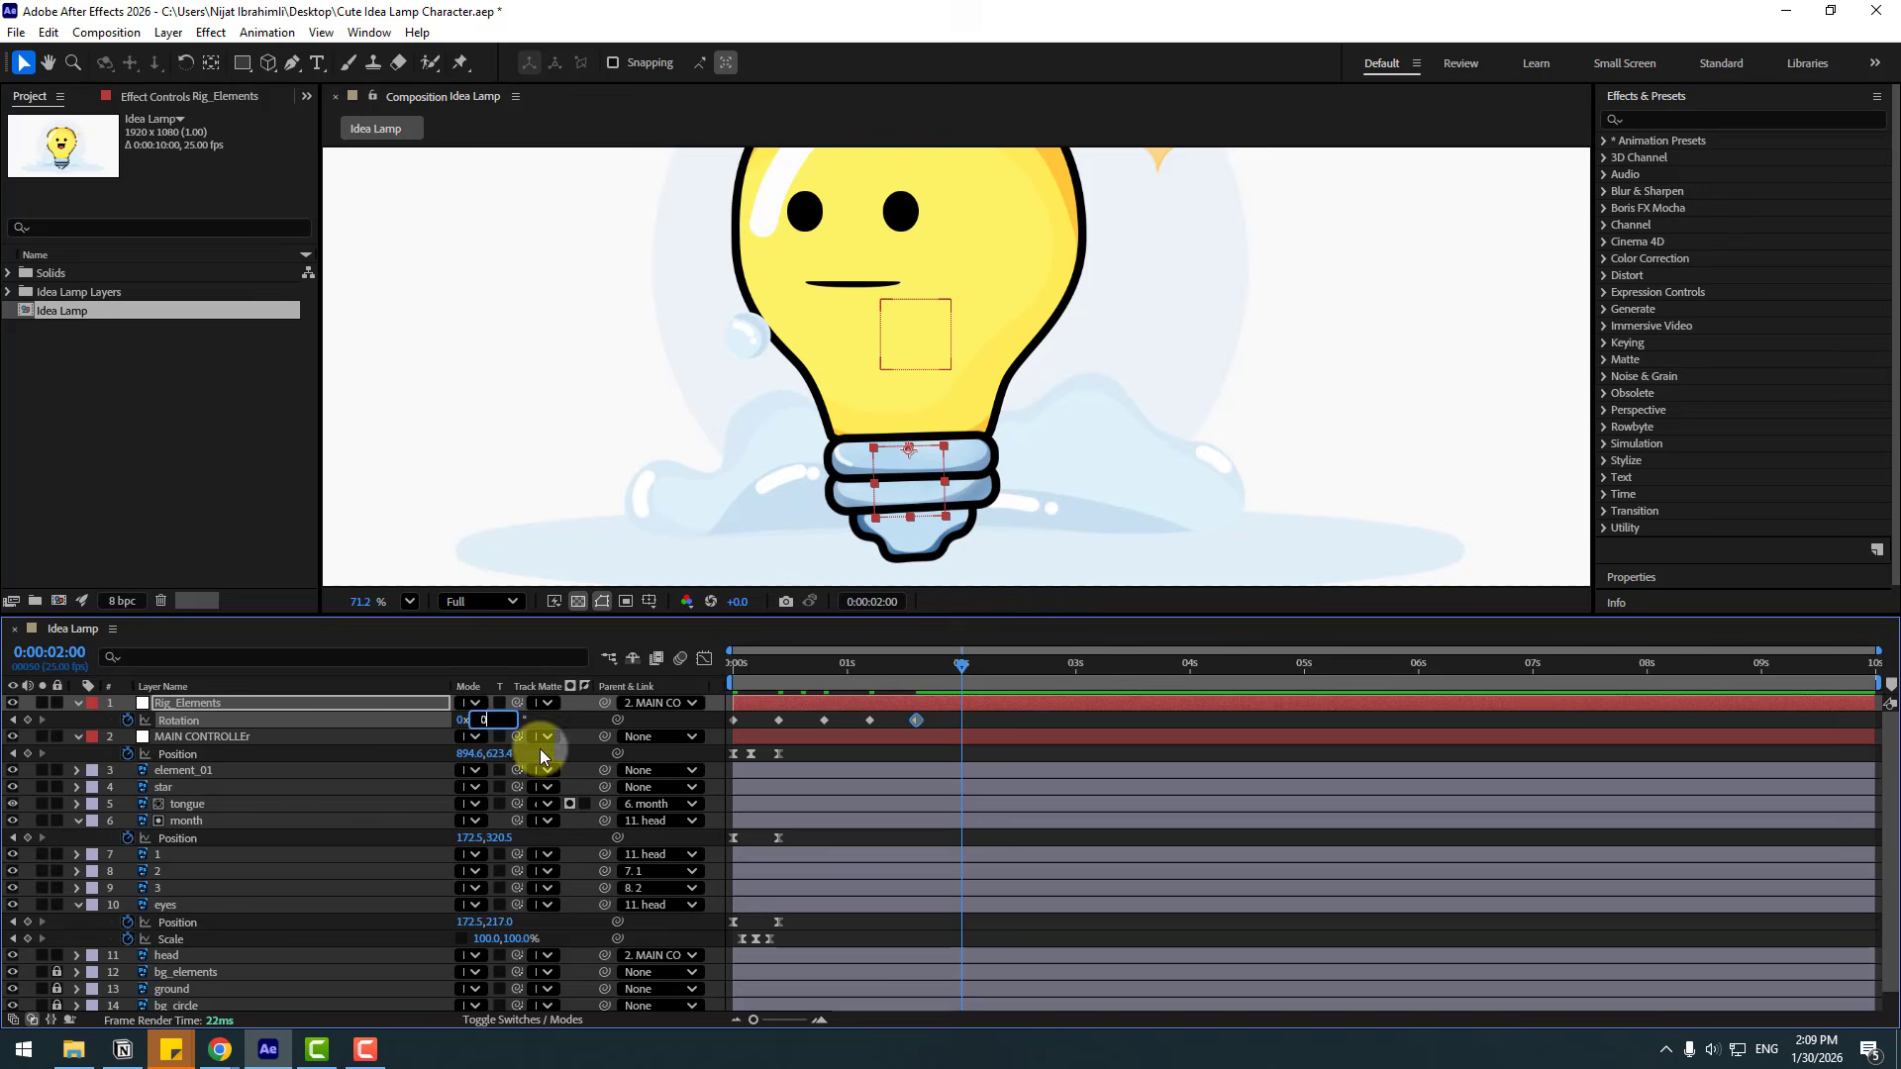
pyautogui.press('Return')
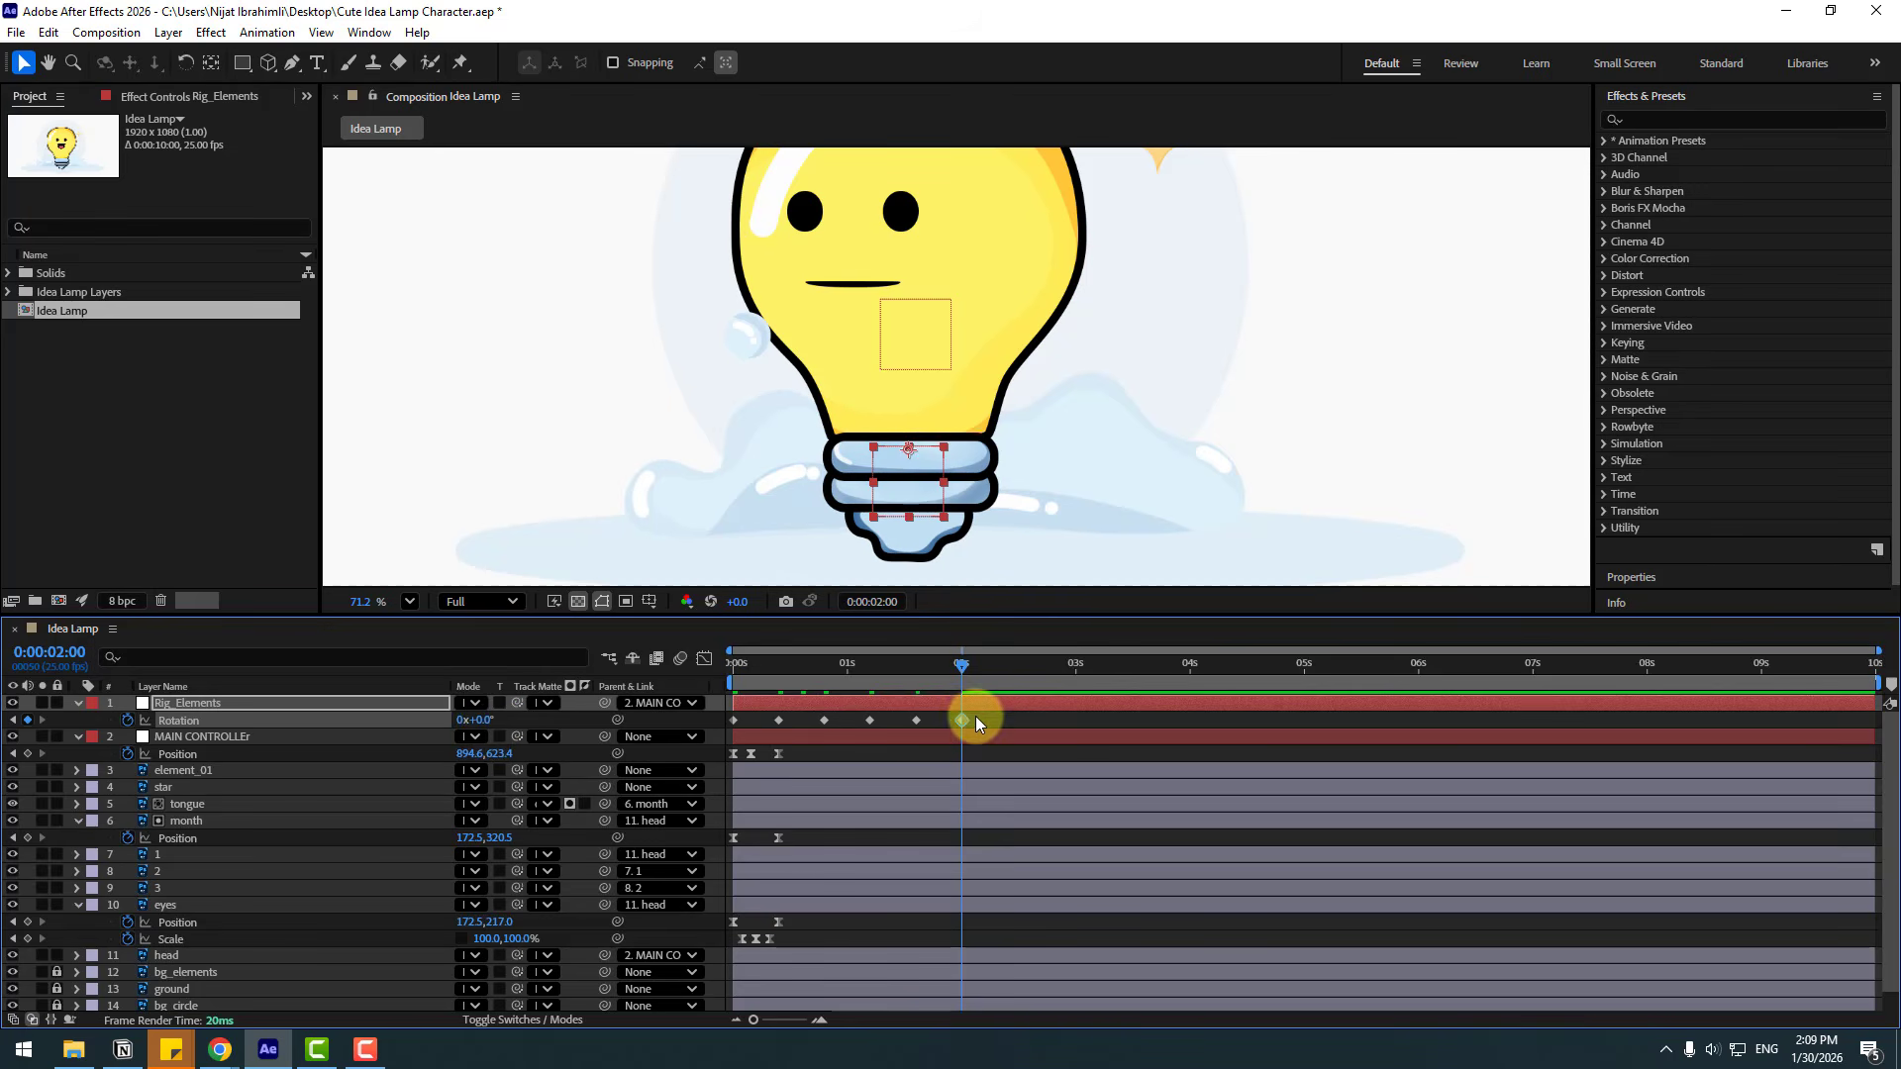
# Apply Easy Ease to all Rig_Elements Rotation keyframes and preview the swing.
pyautogui.moveTo(976, 716); pyautogui.dragTo(731, 723)
pyautogui.rightClick(733, 723)
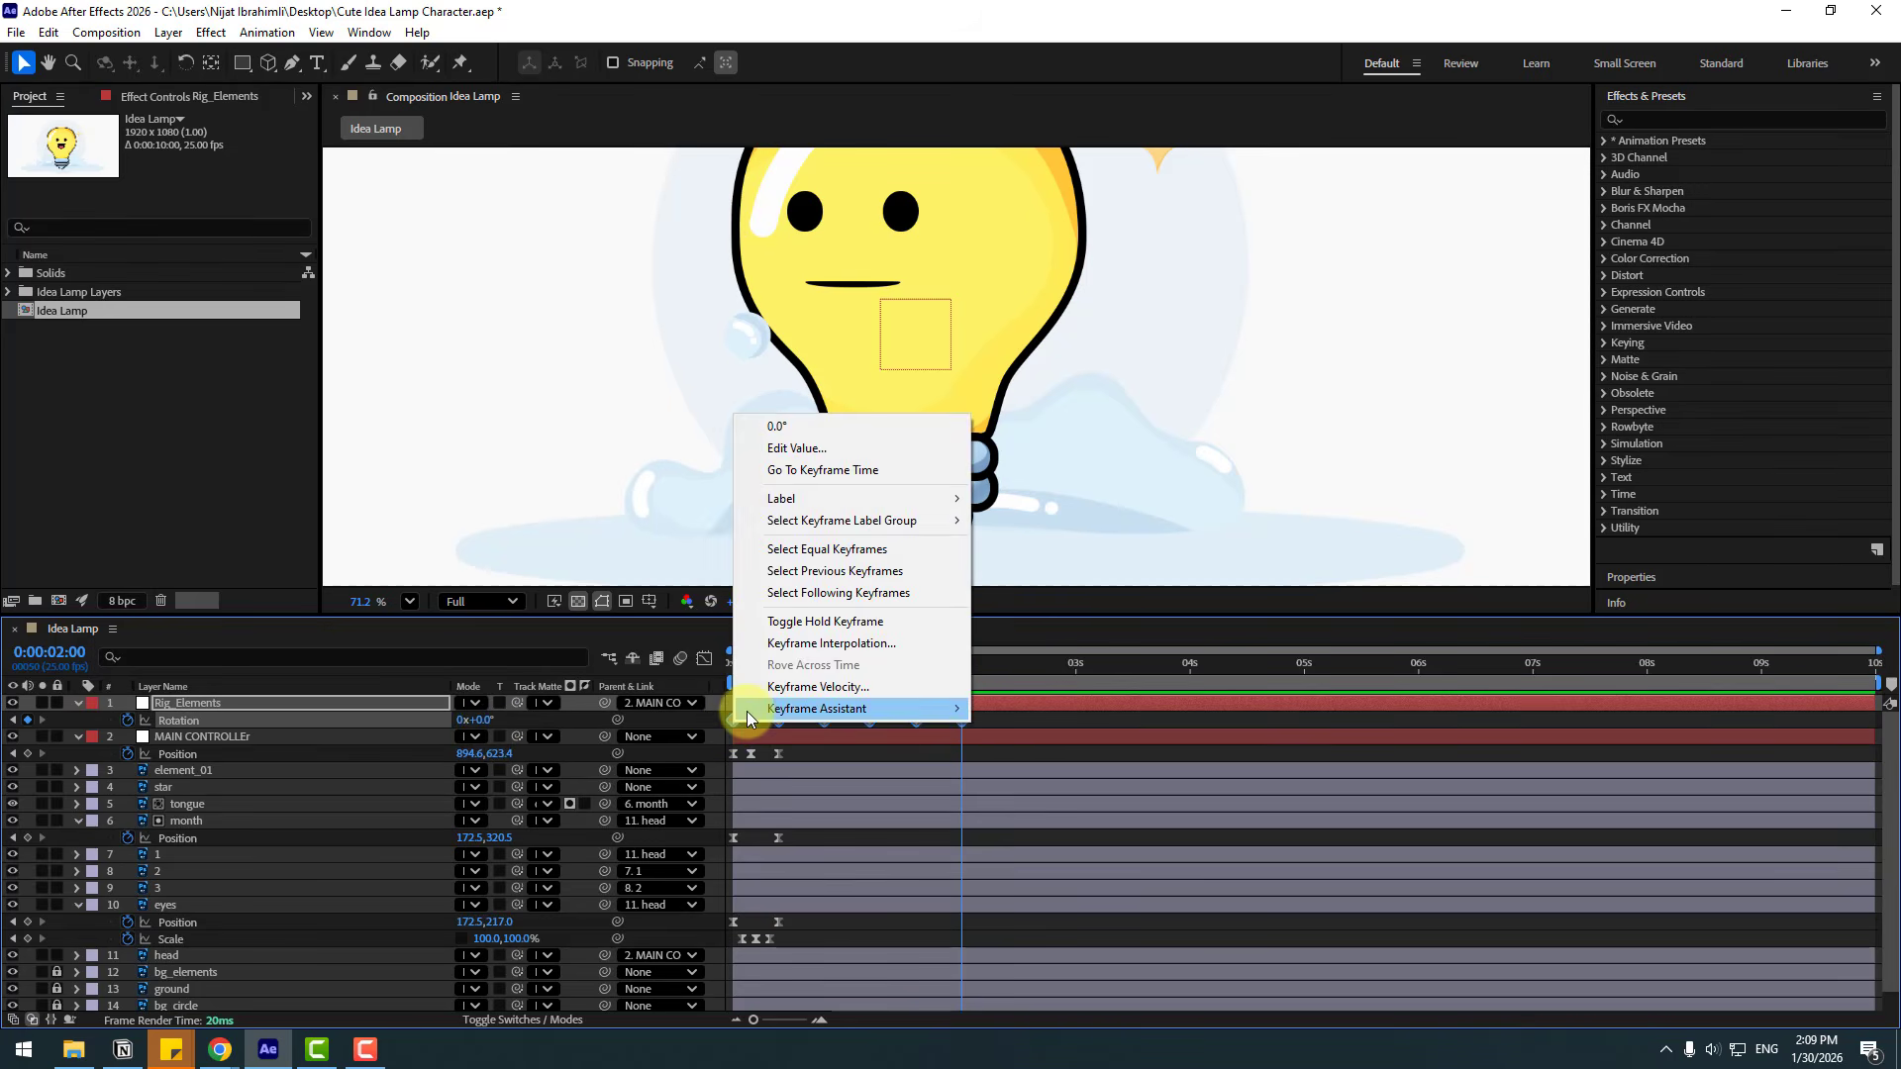
pyautogui.moveTo(851, 708)
pyautogui.click(1038, 769)
pyautogui.press('space')
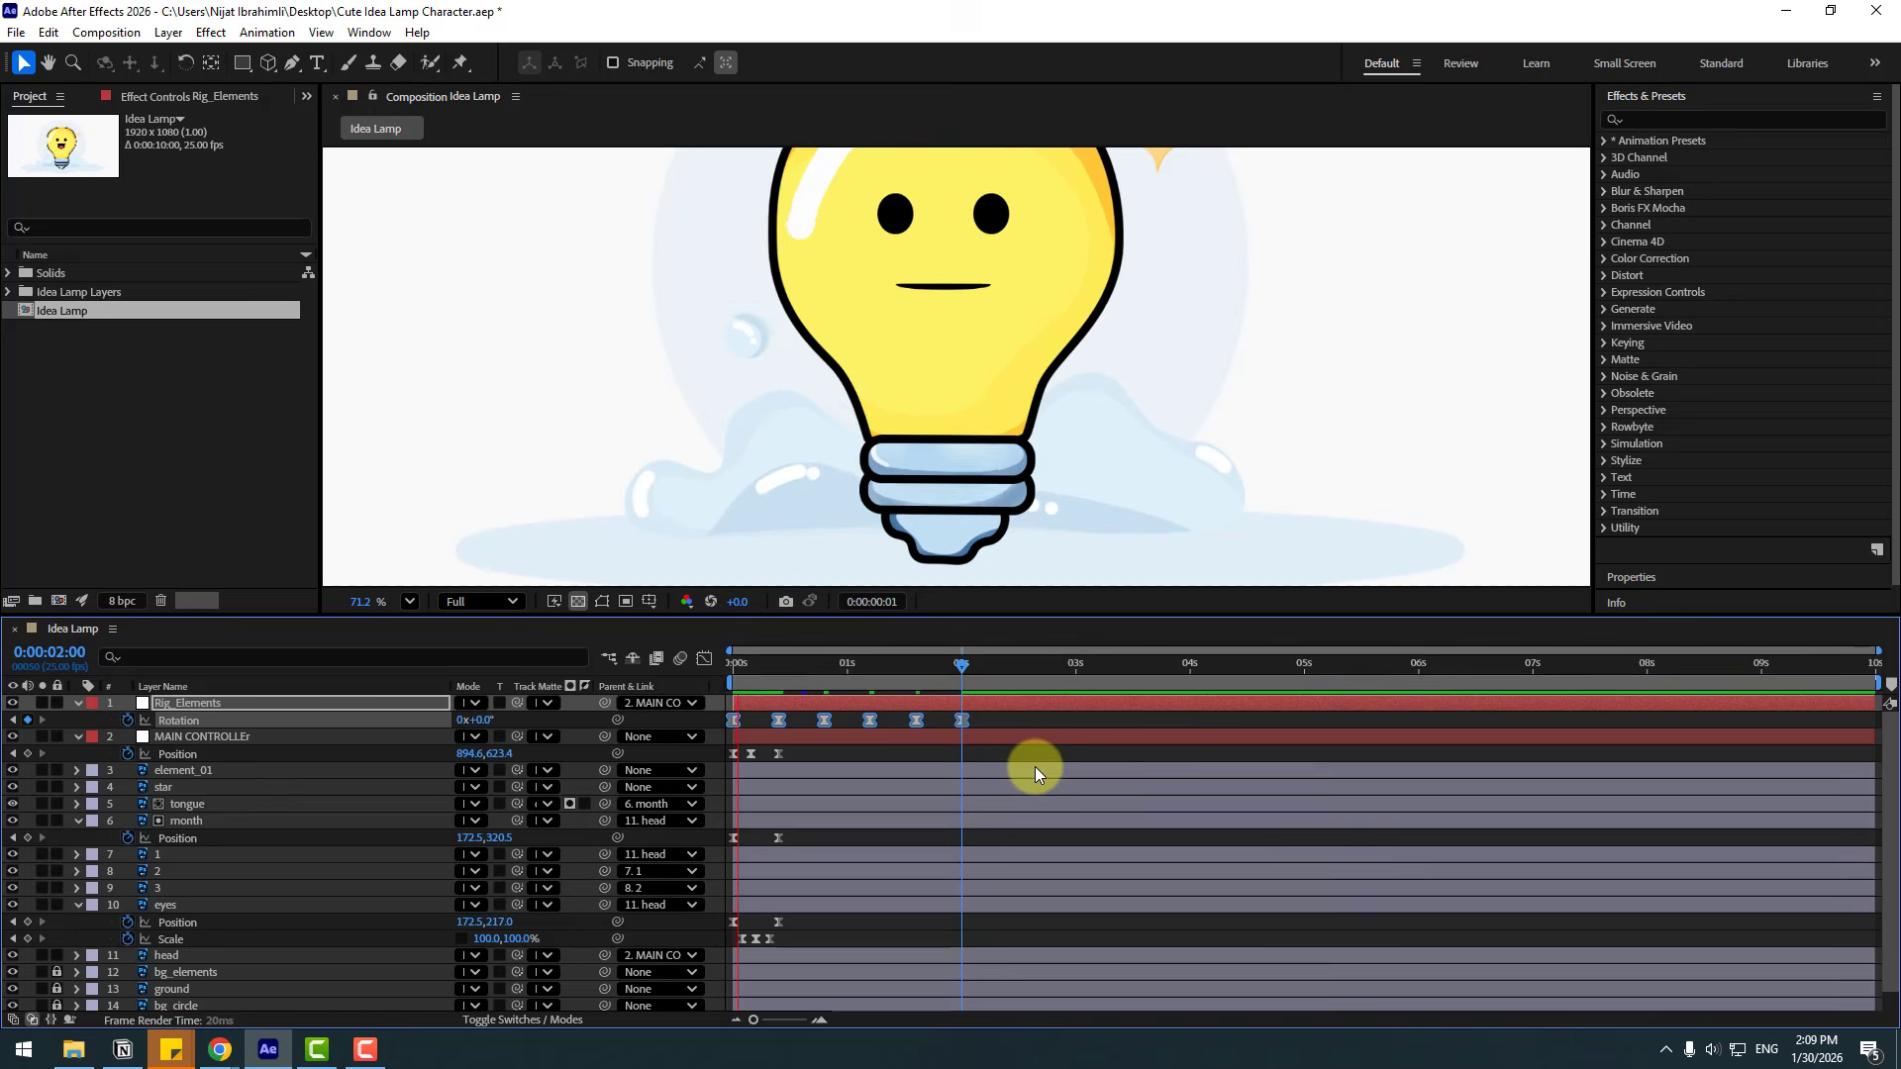
pyautogui.press('space')
pyautogui.scroll(-2, 702, 530)
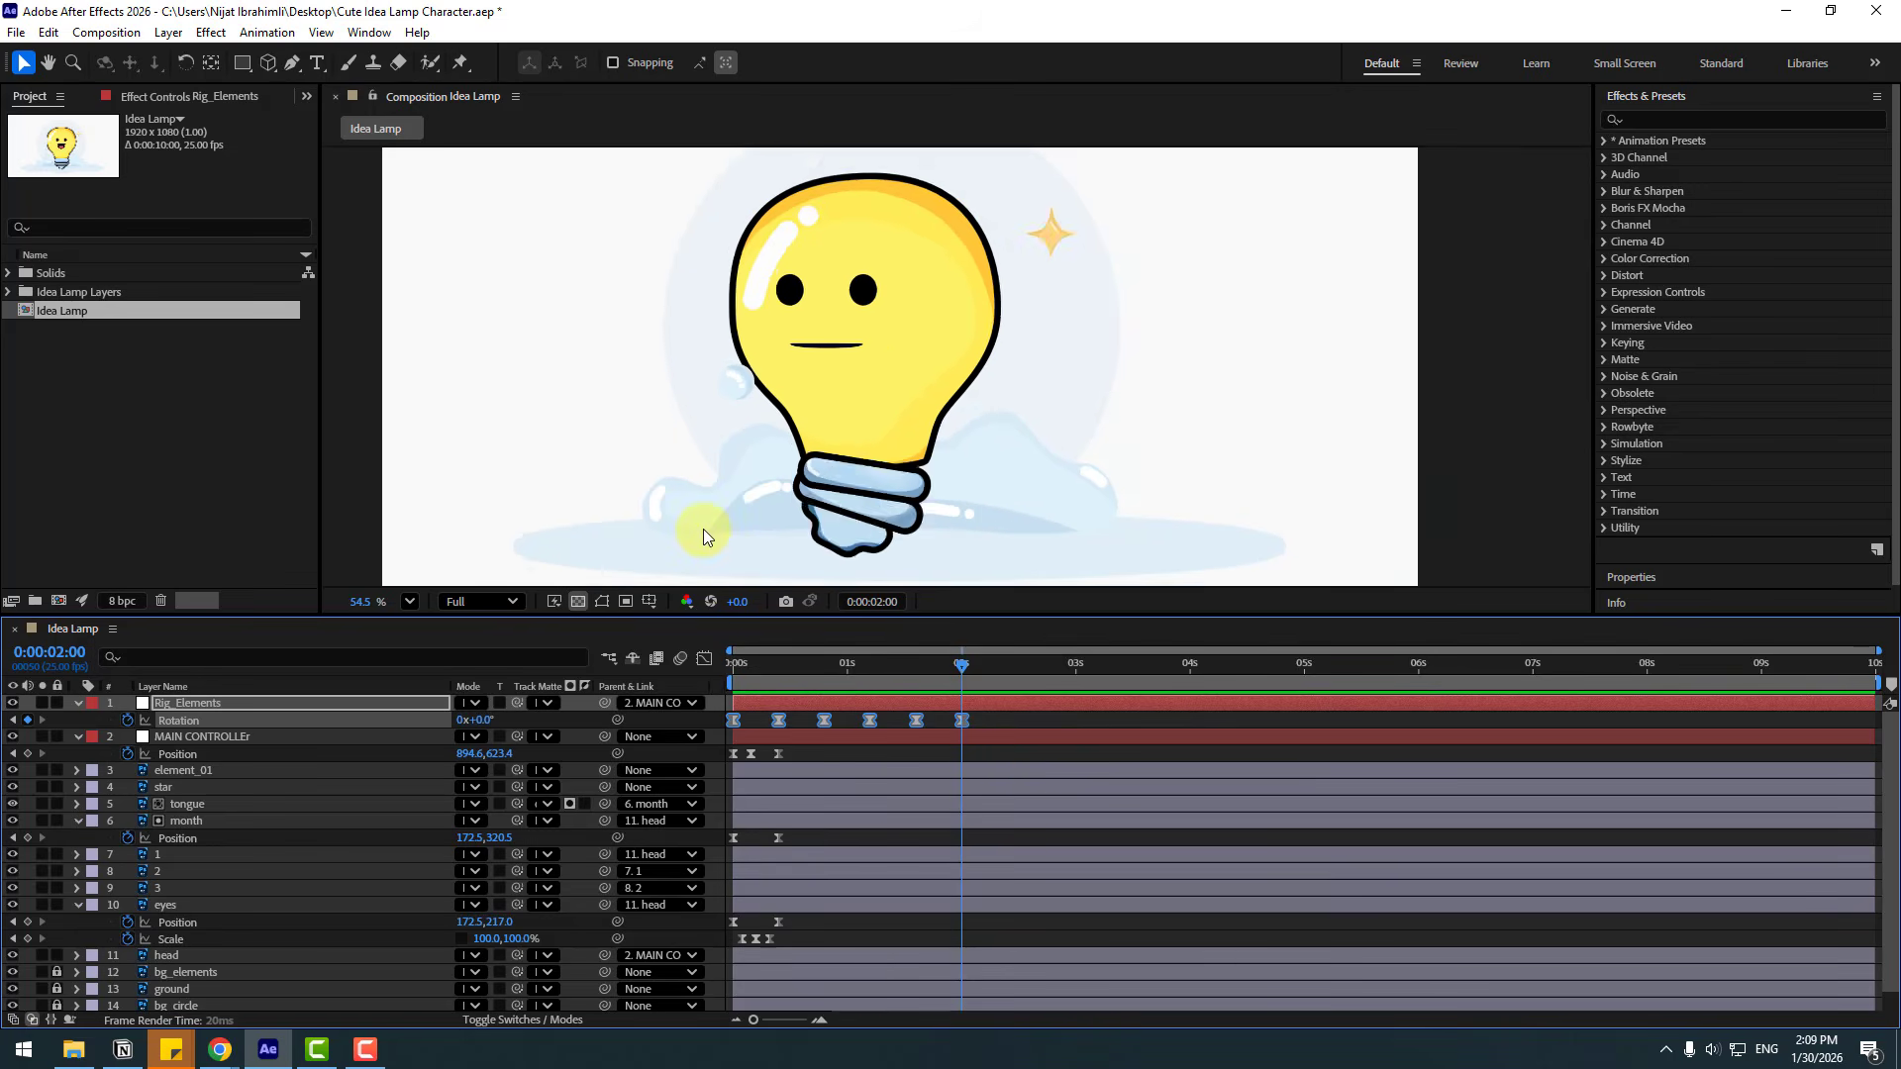
# Compress the Rig_Elements Rotation keyframes proportionally so the last one lands at 1:05, and preview the faster swing.
pyautogui.moveTo(980, 719); pyautogui.dragTo(726, 721)
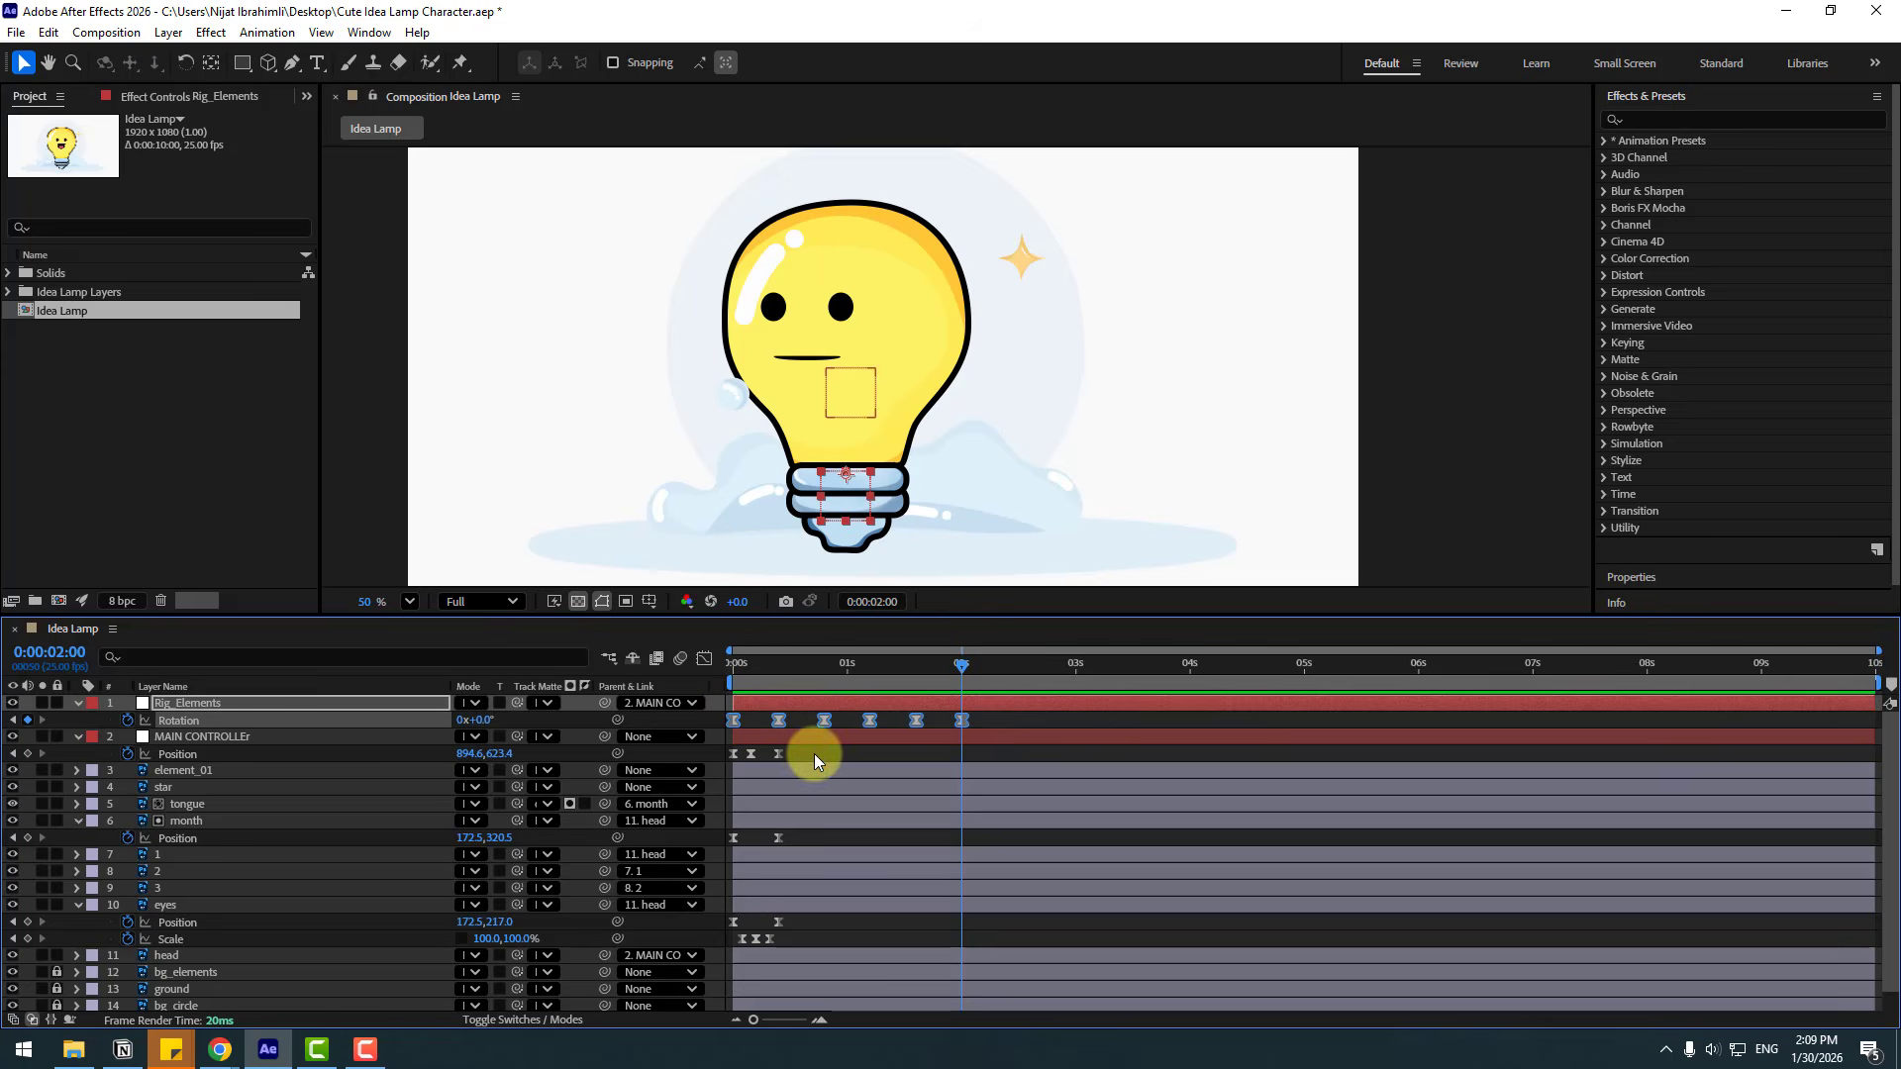
pyautogui.moveTo(957, 730); pyautogui.dragTo(870, 722)
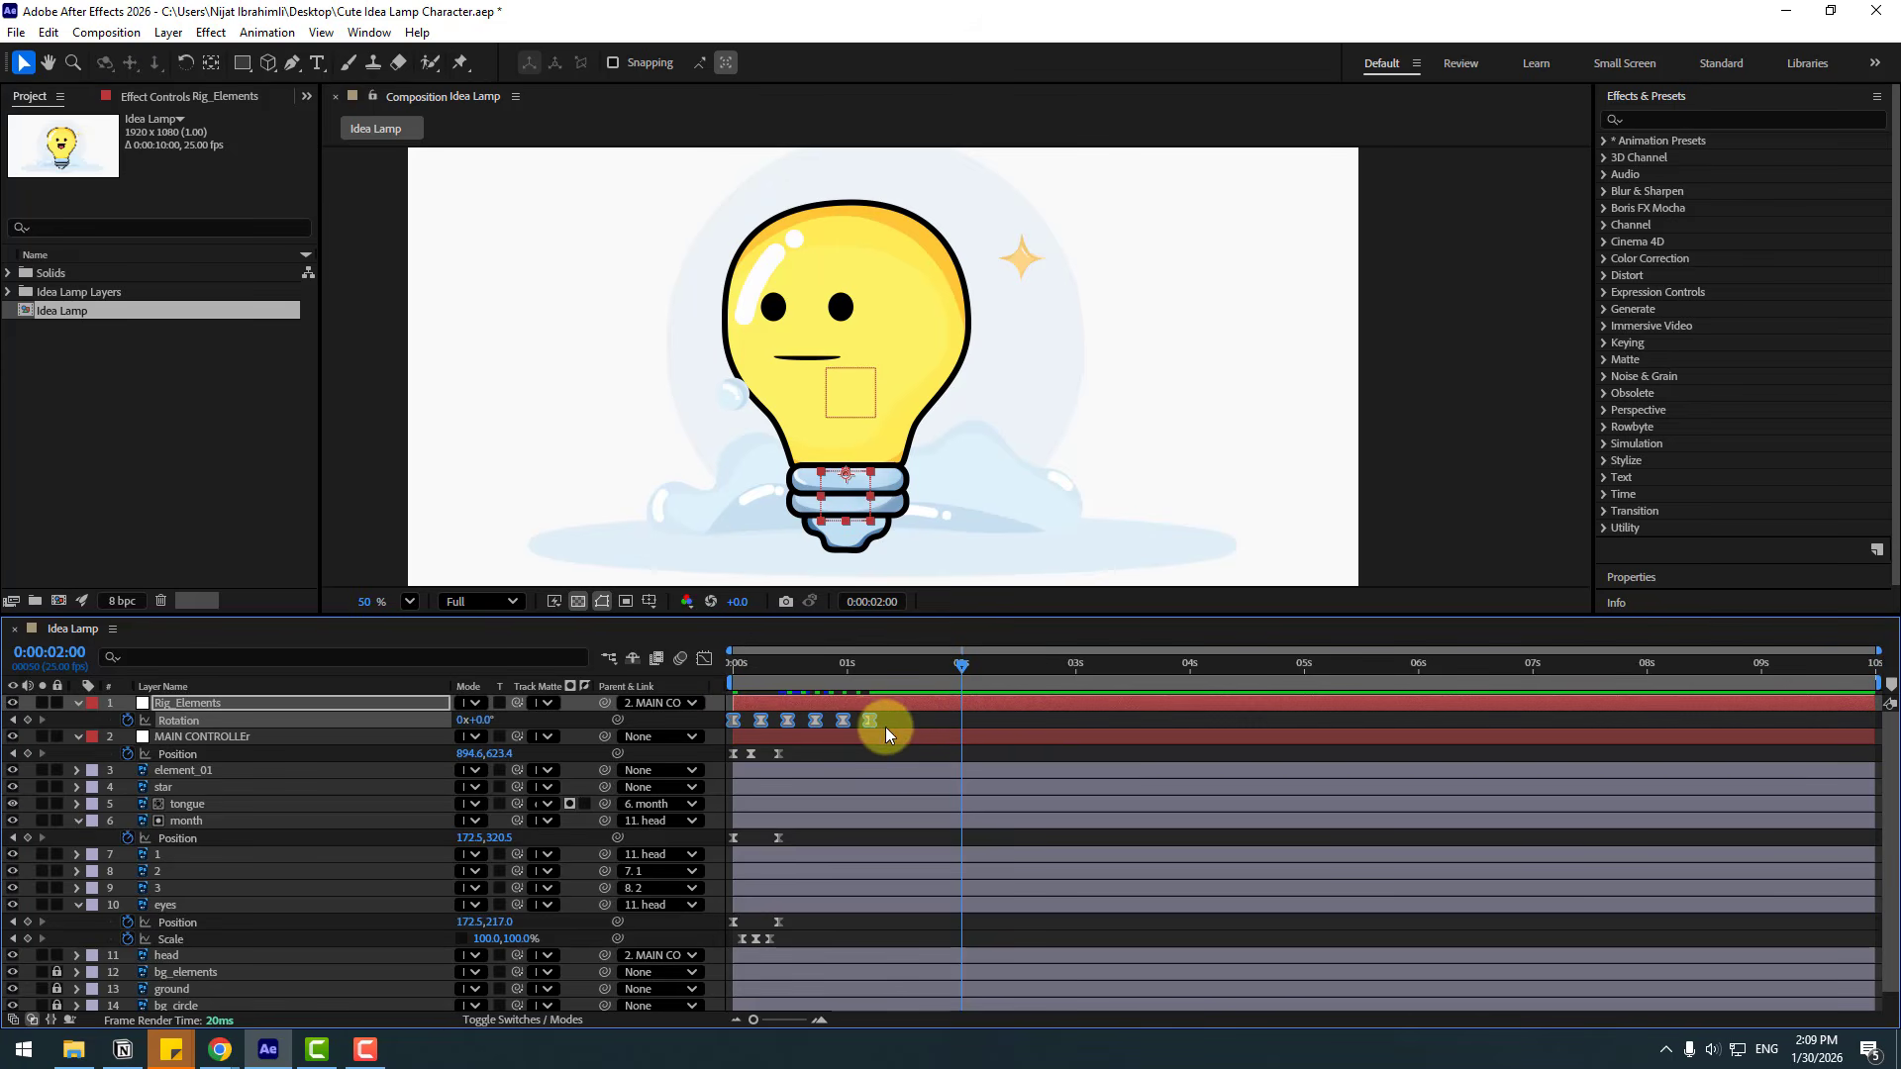
pyautogui.click(713, 561)
pyautogui.press('space')
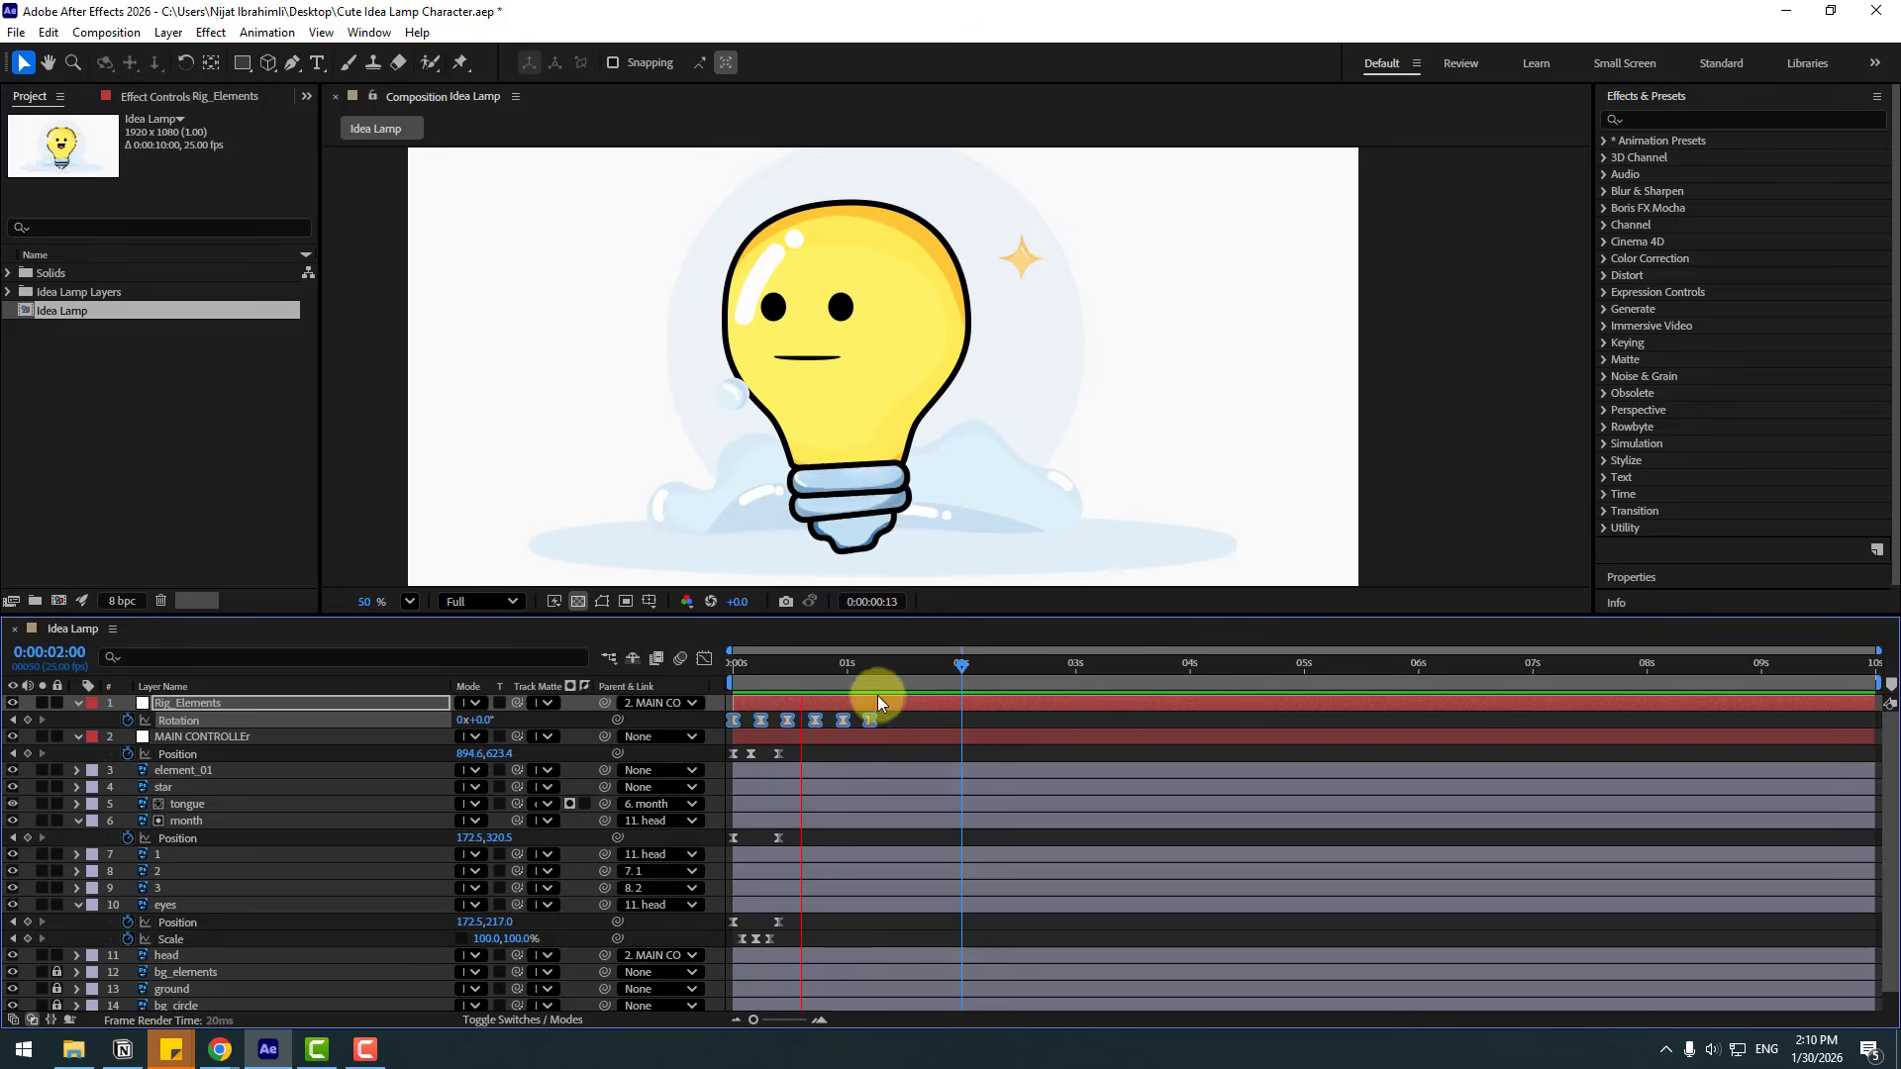
pyautogui.scroll(-1, 899, 538)
# Hold the MAIN CONTROLLER's Position with a keyframe at 1:19 and set its X to 1044.6 at 2:08.
pyautogui.moveTo(891, 668); pyautogui.dragTo(933, 677)
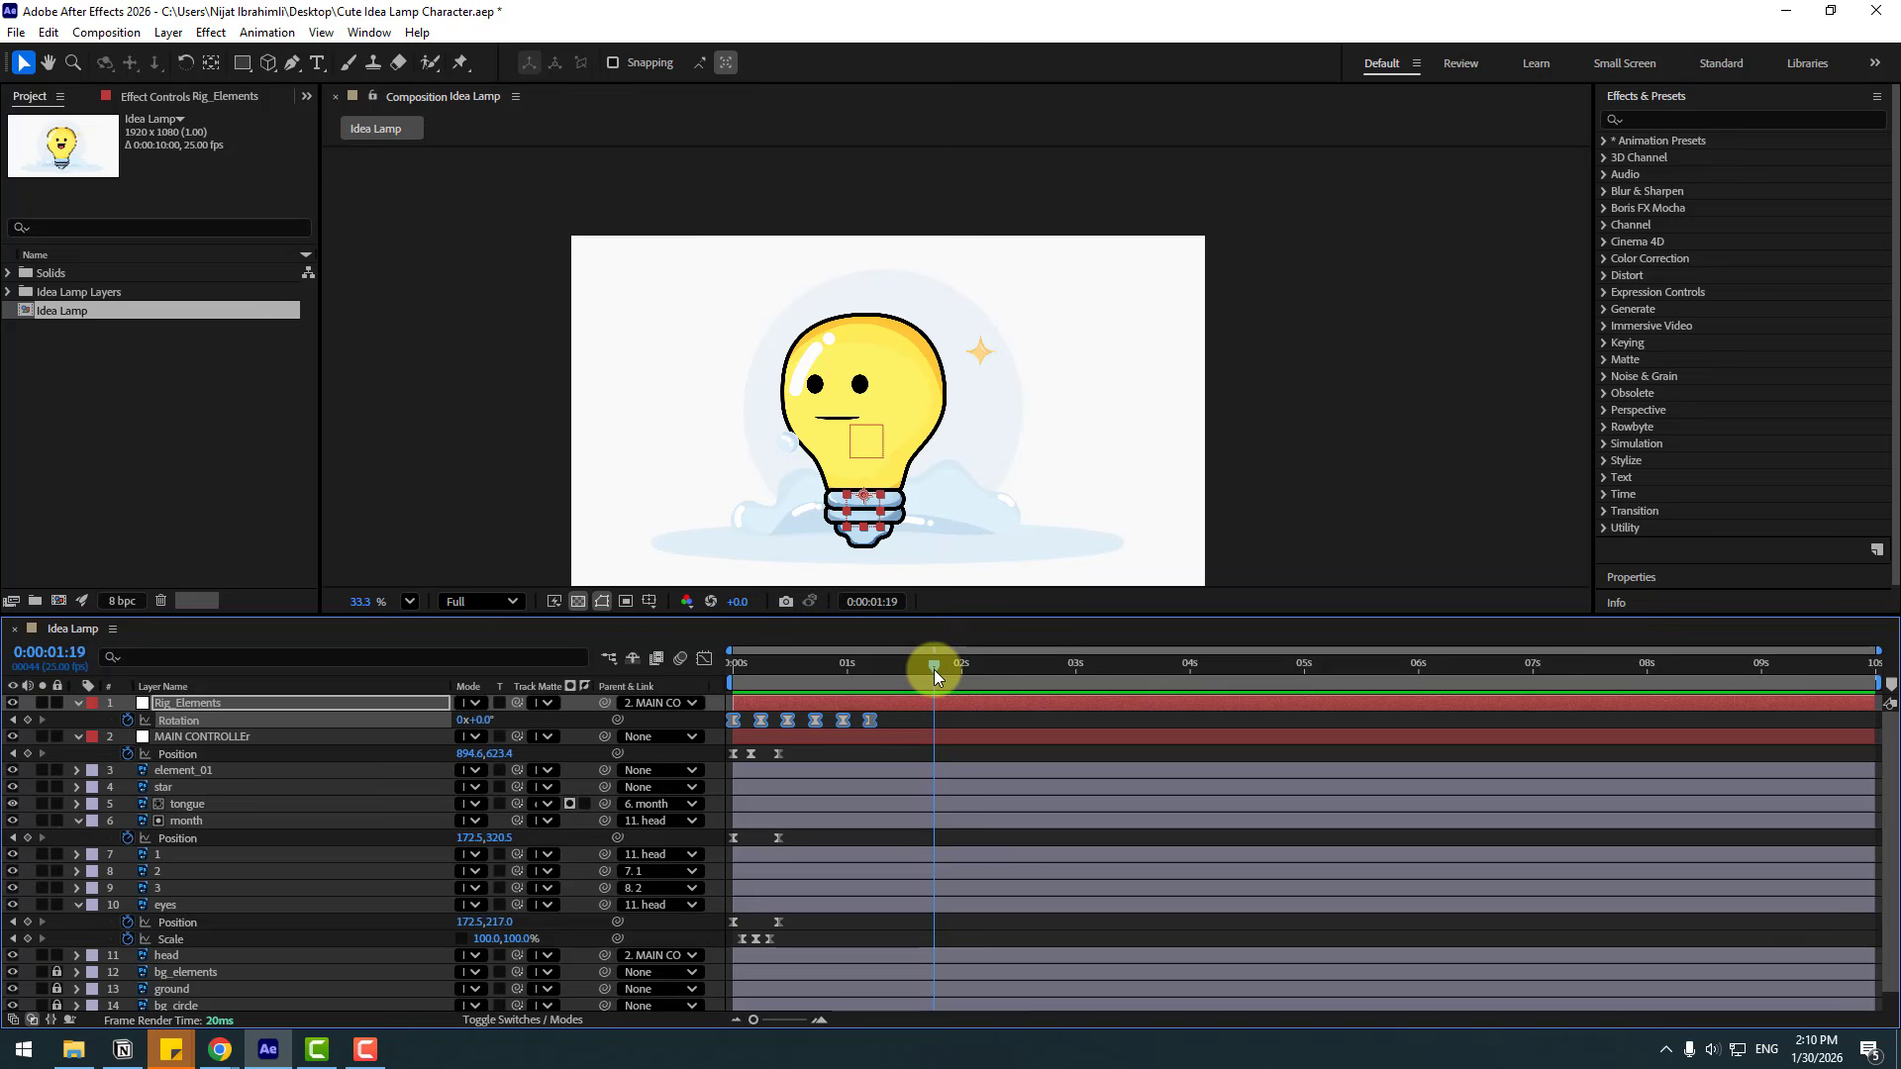
pyautogui.click(198, 739)
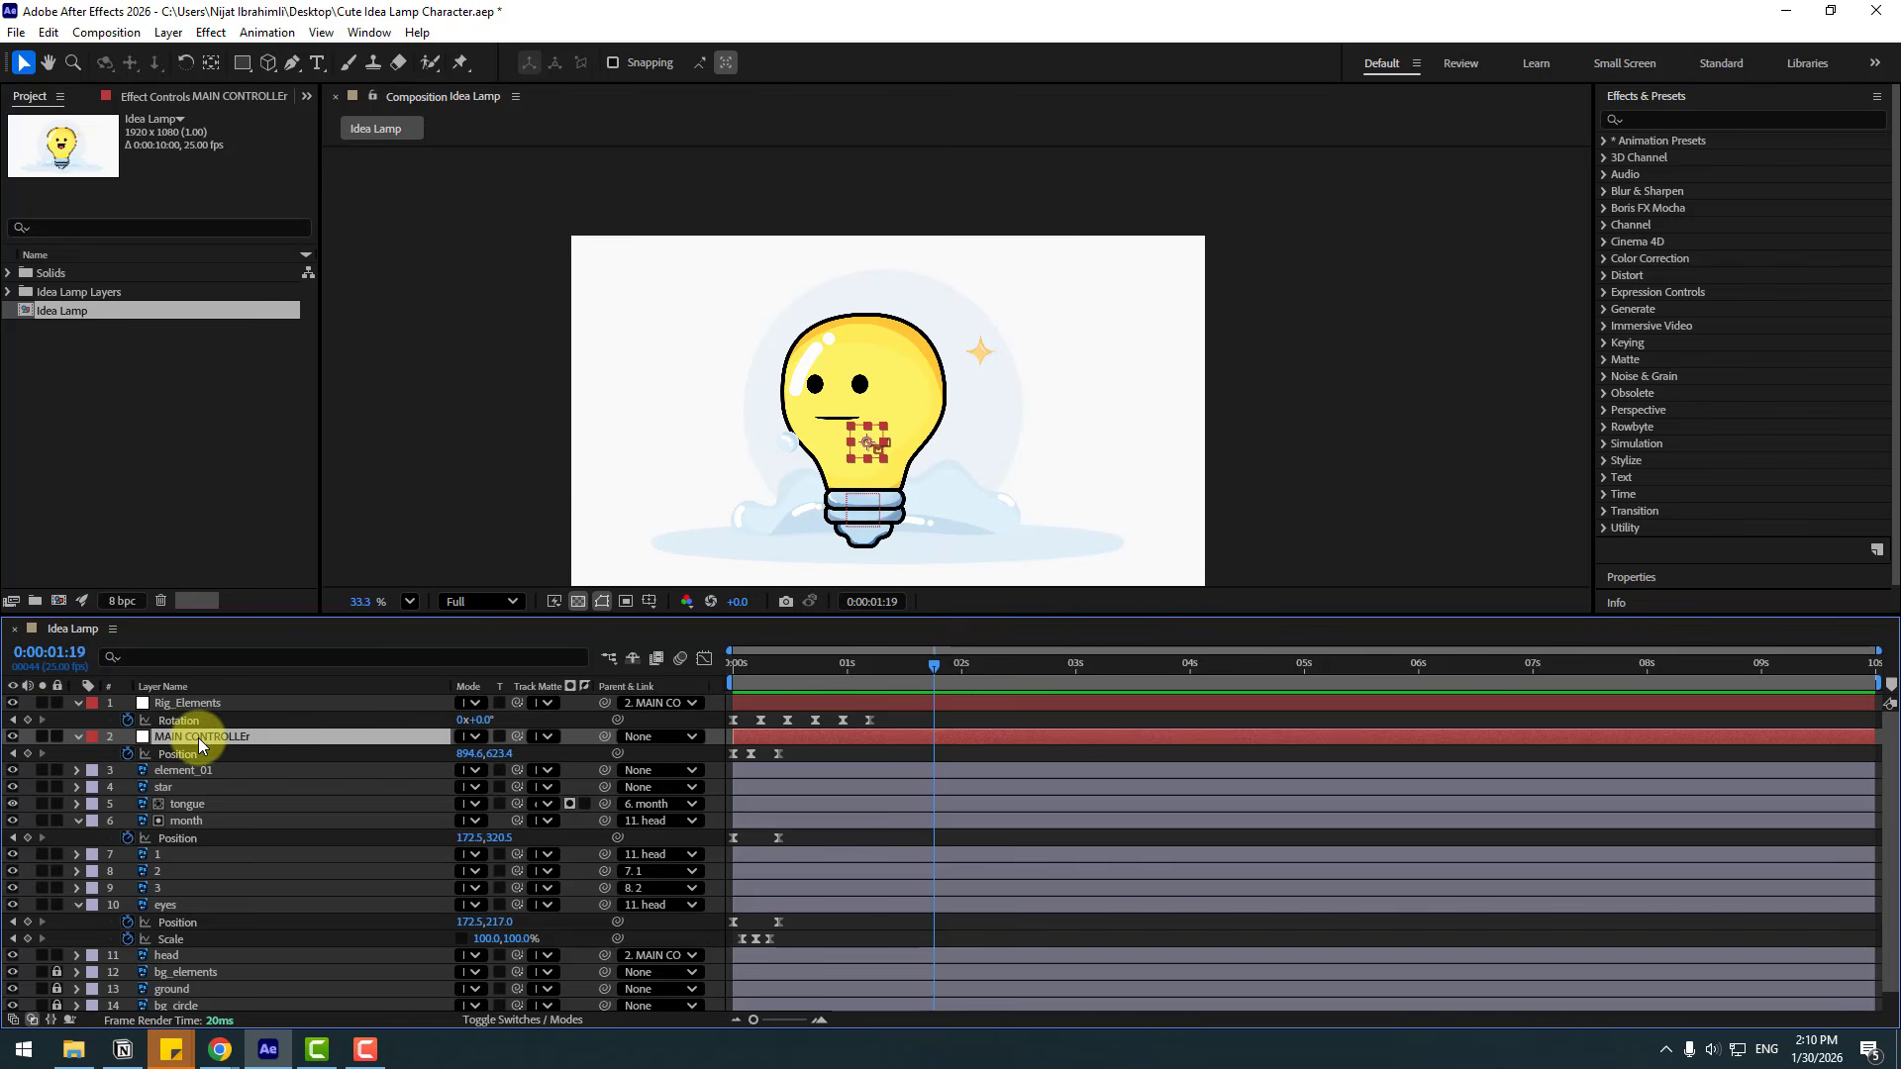
pyautogui.click(28, 754)
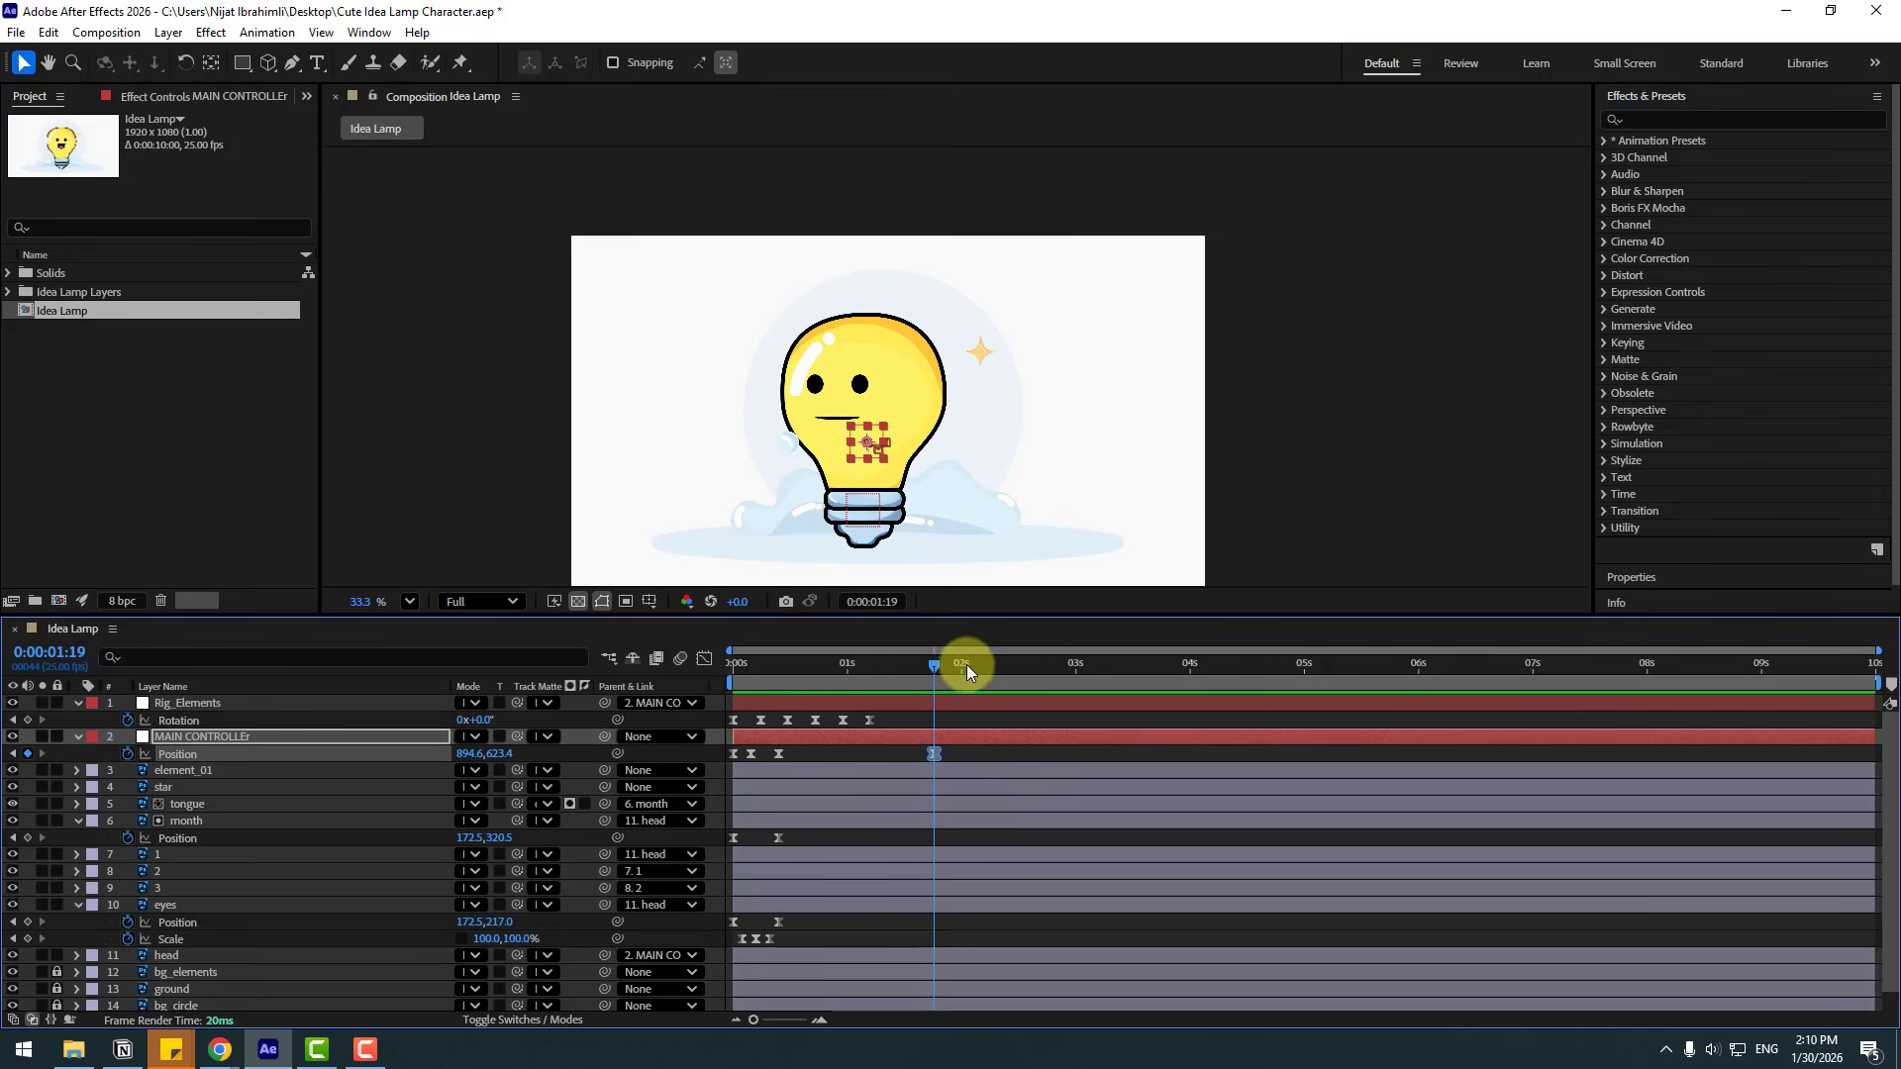
pyautogui.click(997, 666)
pyautogui.moveTo(463, 769); pyautogui.dragTo(607, 746)
# Set the MAIN CONTROLLER's Y position to 663.4 at 2:00, and preview the move with the work area starting just before it.
pyautogui.moveTo(985, 674); pyautogui.dragTo(961, 667)
pyautogui.moveTo(501, 755); pyautogui.dragTo(700, 755)
pyautogui.moveTo(733, 683); pyautogui.dragTo(911, 683)
pyautogui.press('space')
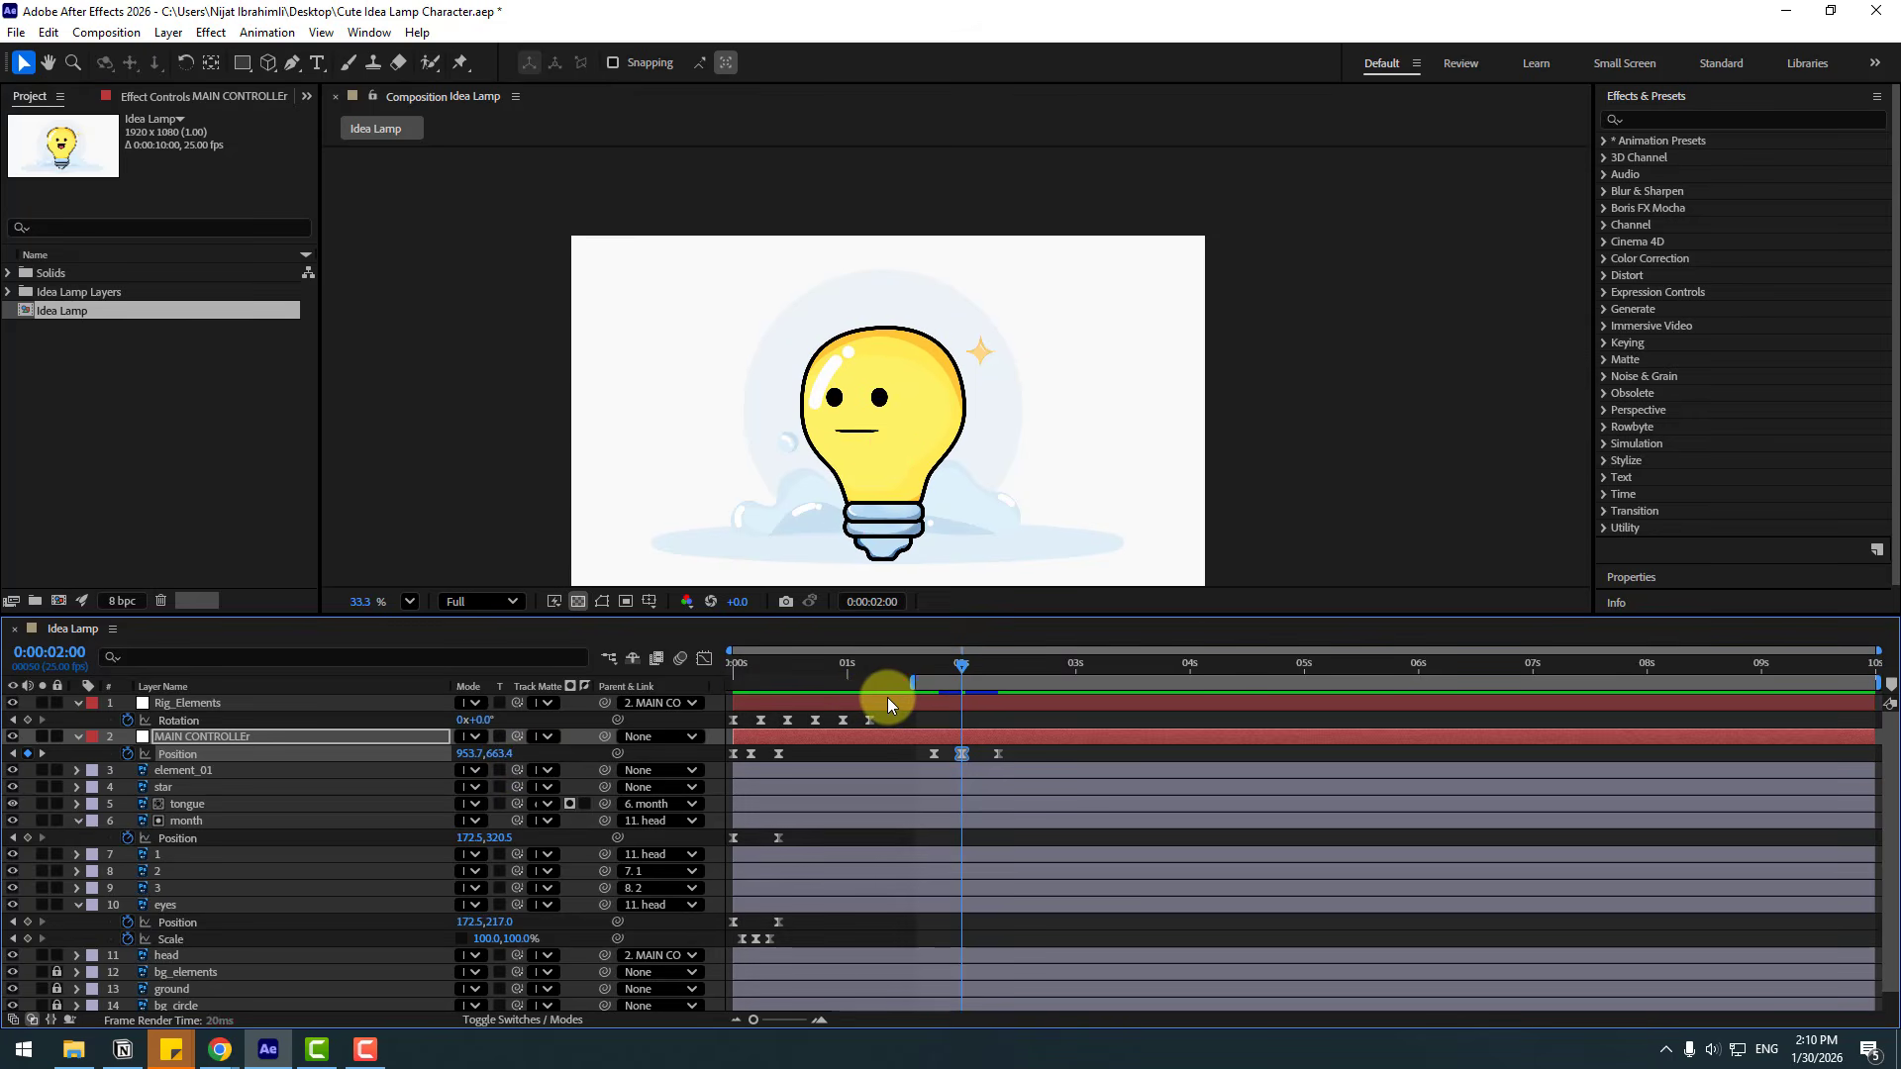
pyautogui.press('space')
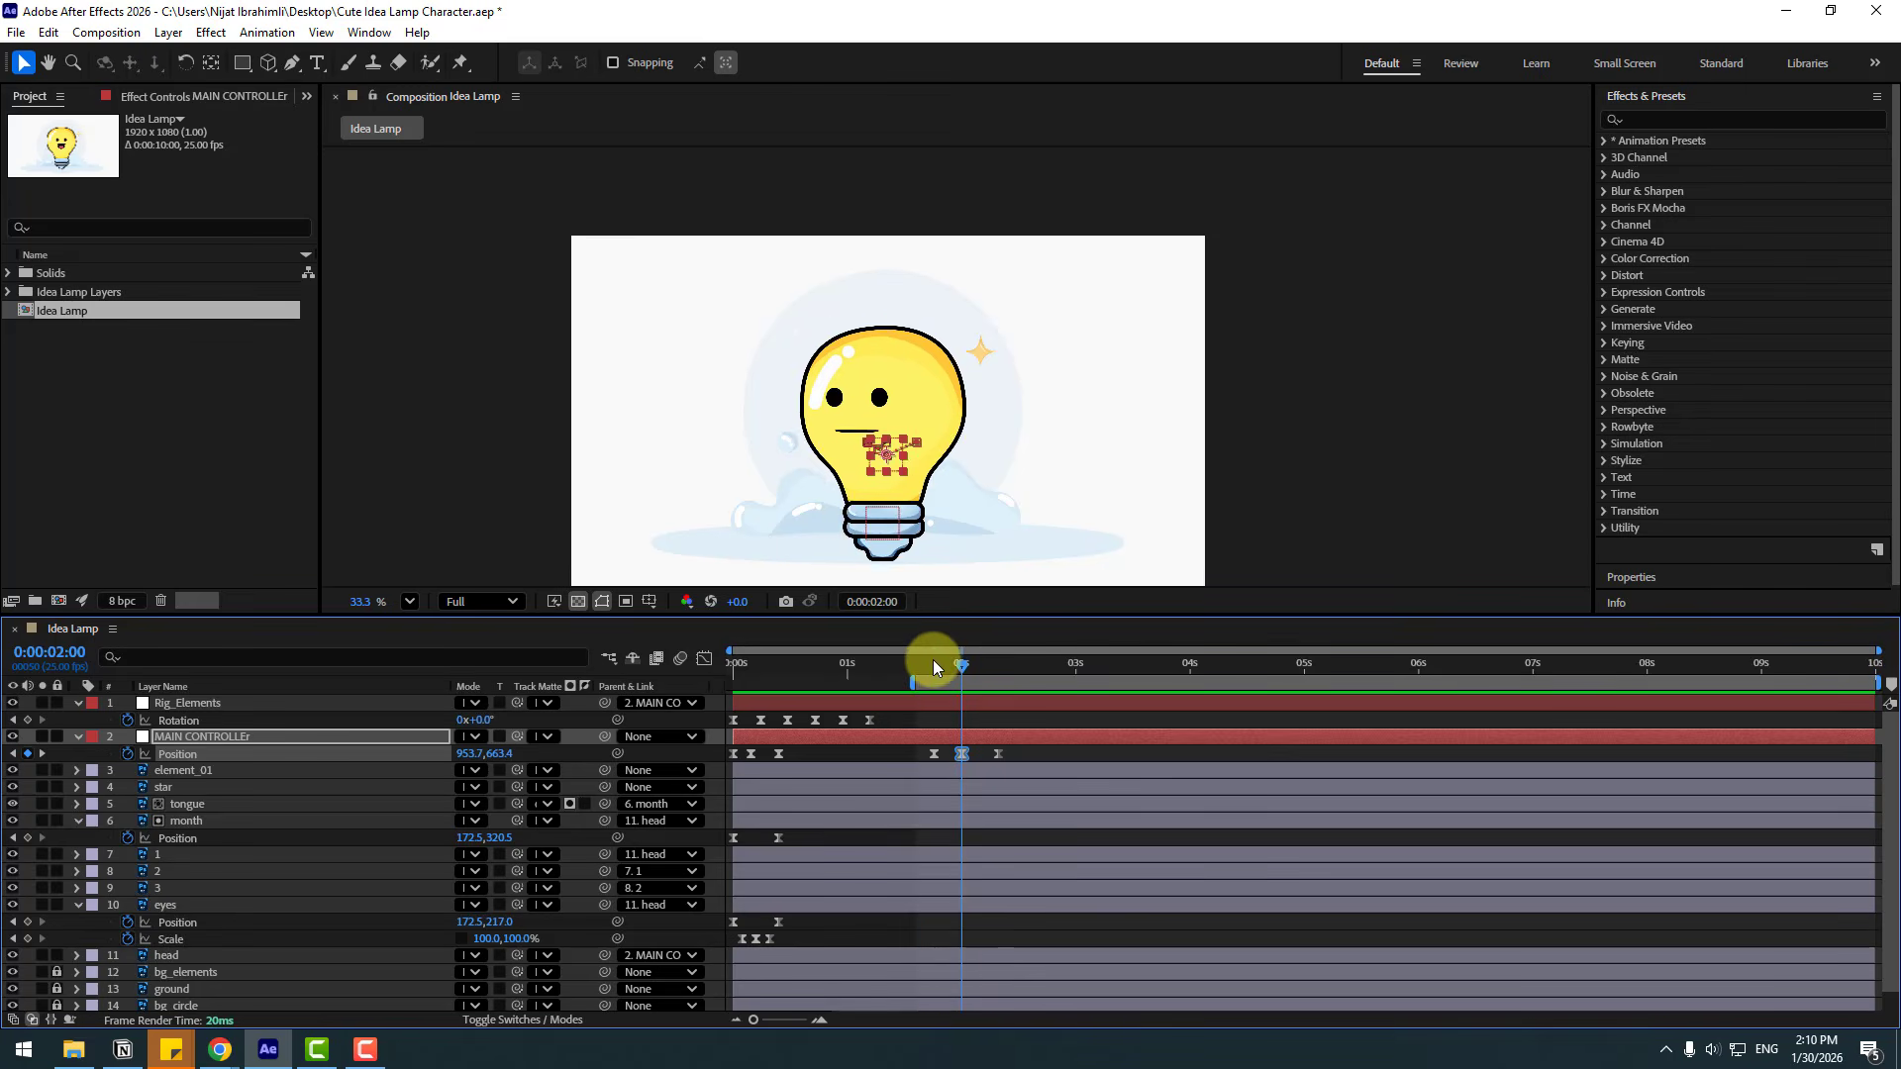
# Add Position keyframes to the month and eyes layers at 1:19, and set X to 328.5 for both at 2:08.
pyautogui.click(202, 822)
pyautogui.keyDown('ctrl'); pyautogui.click(188, 906); pyautogui.keyUp('ctrl')
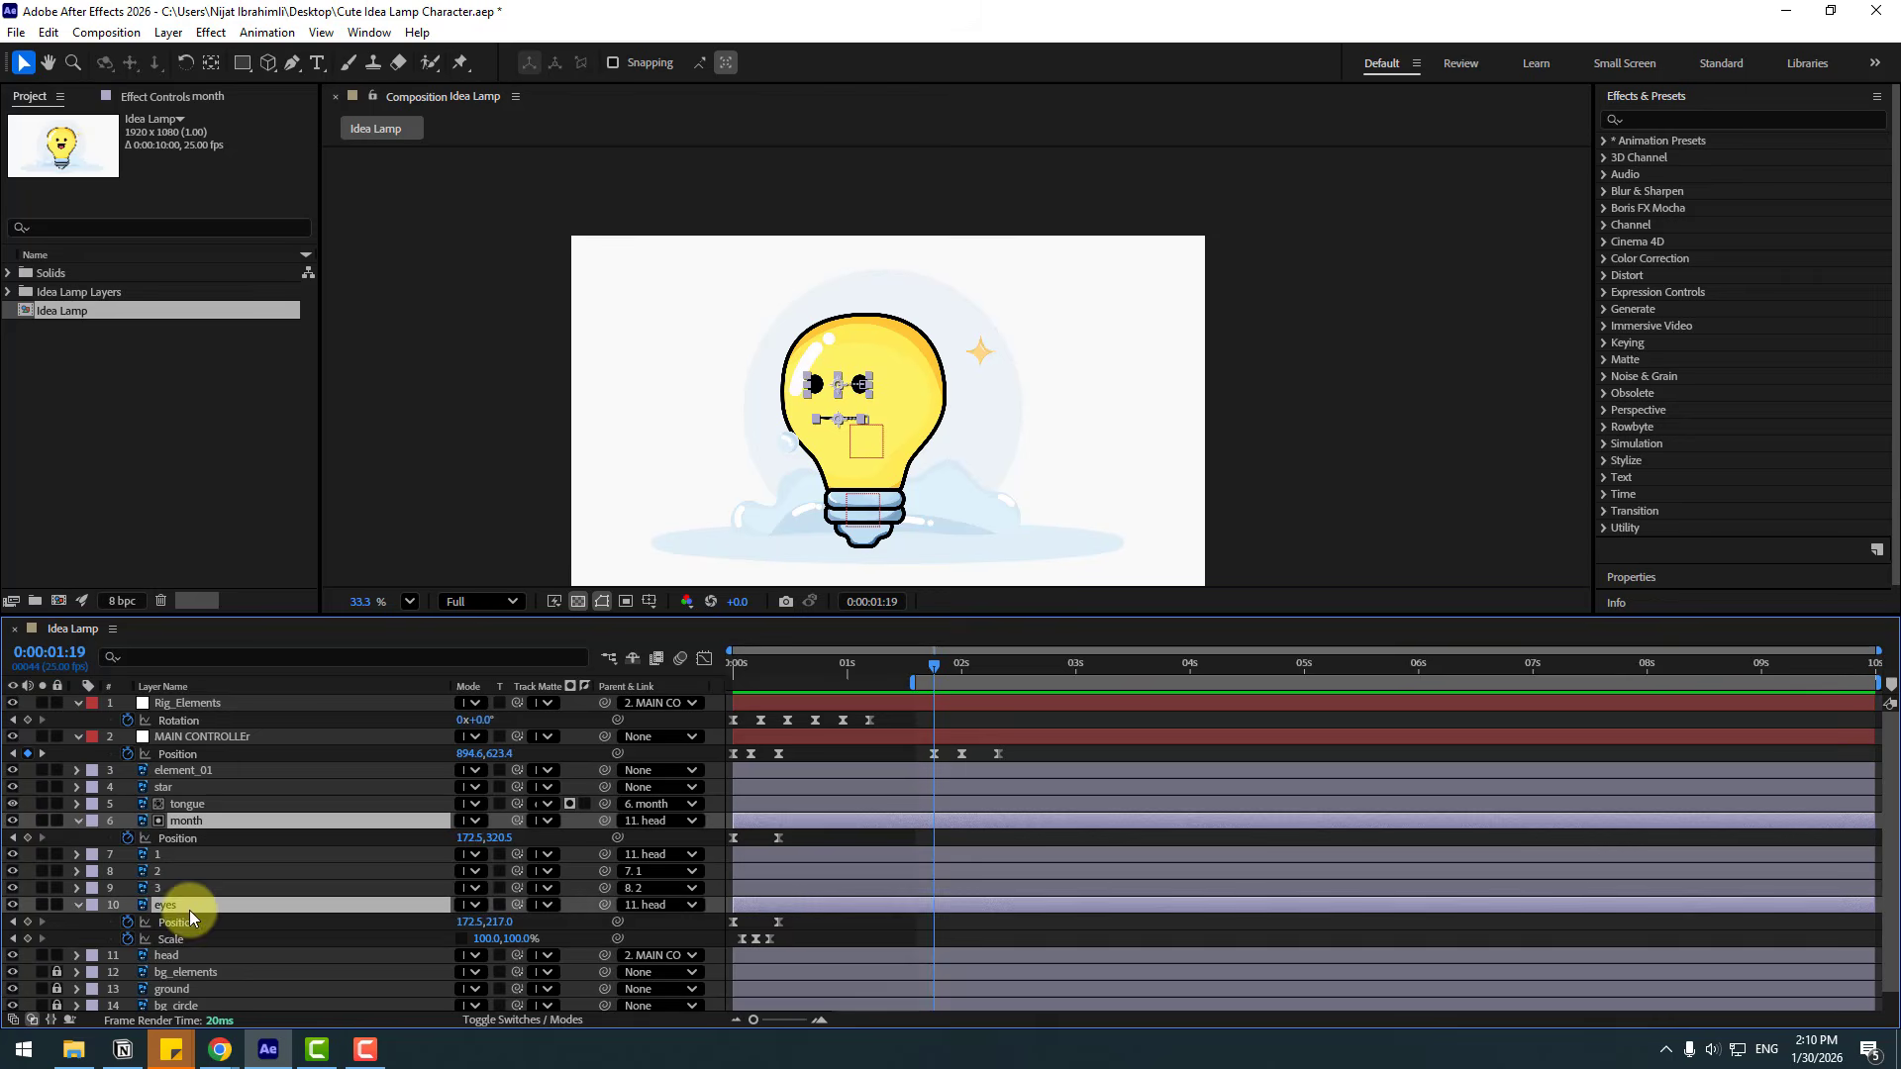
pyautogui.click(28, 838)
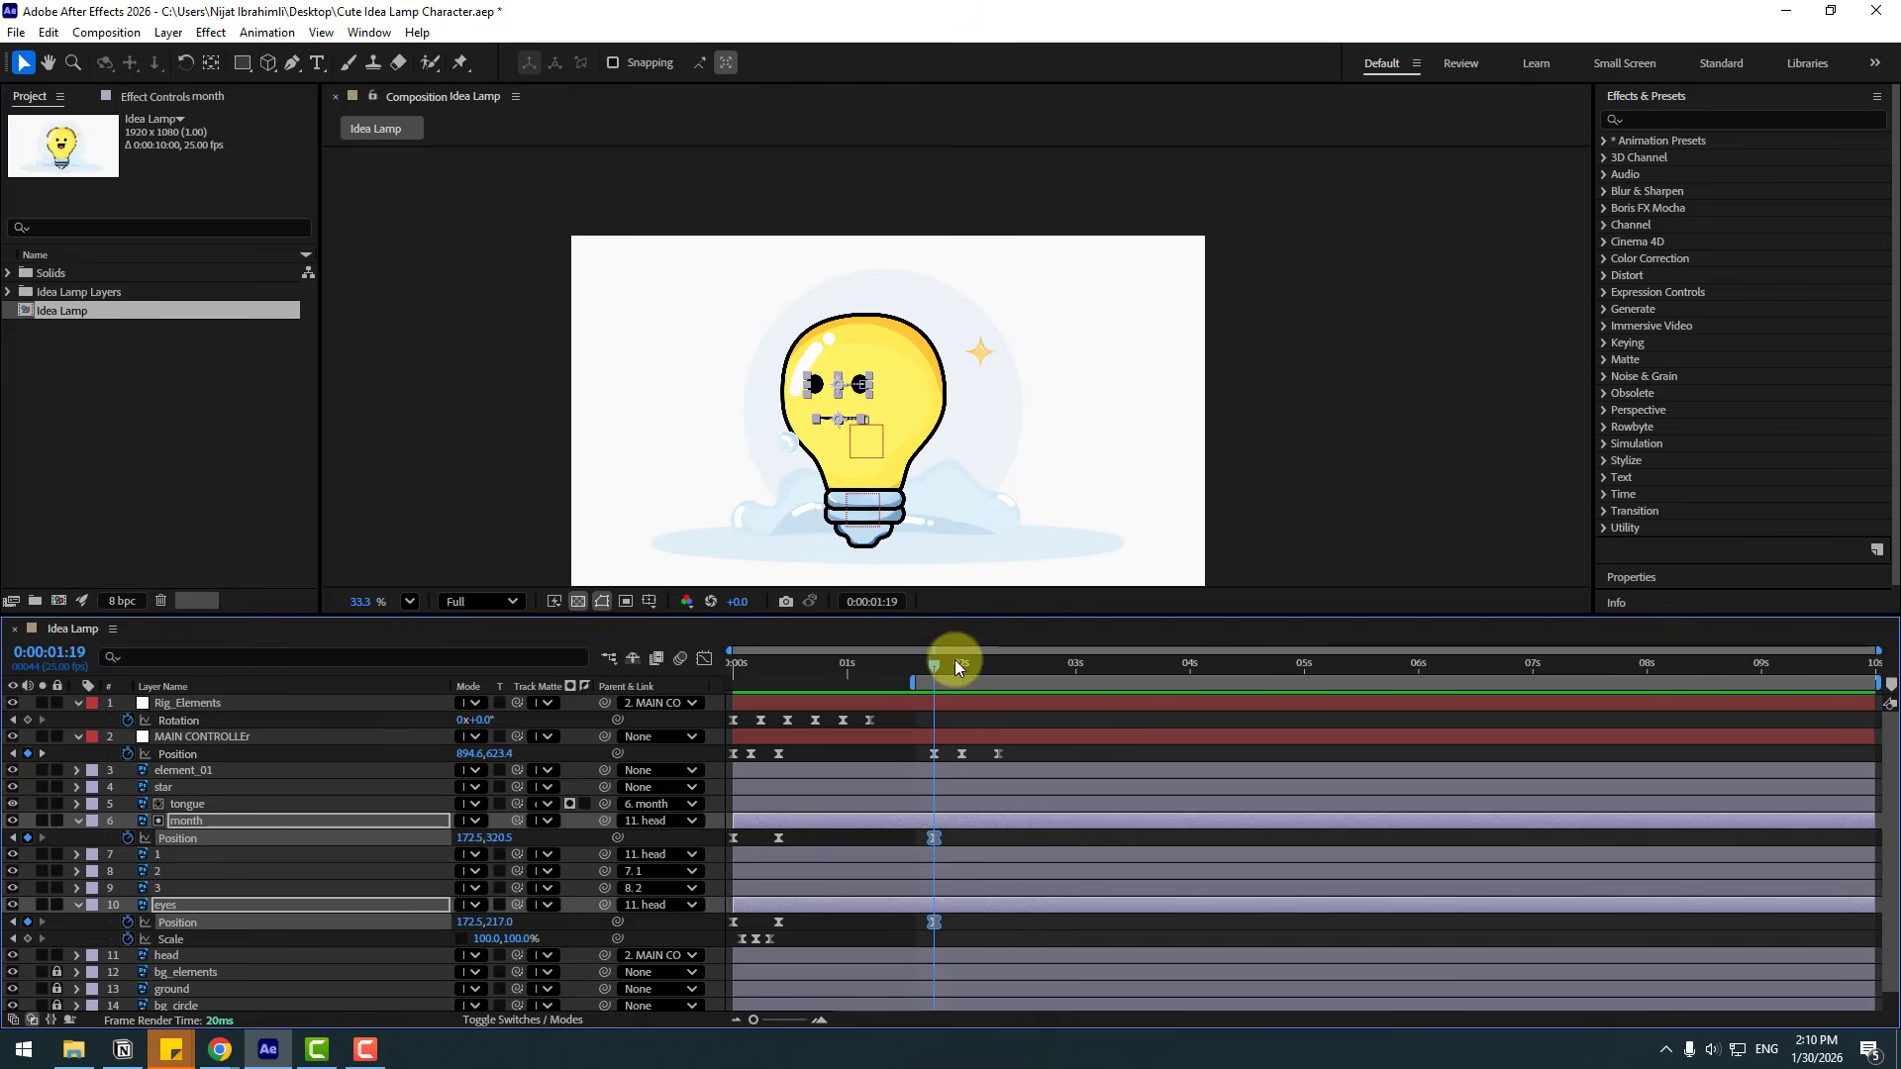
pyautogui.moveTo(956, 668); pyautogui.dragTo(998, 671)
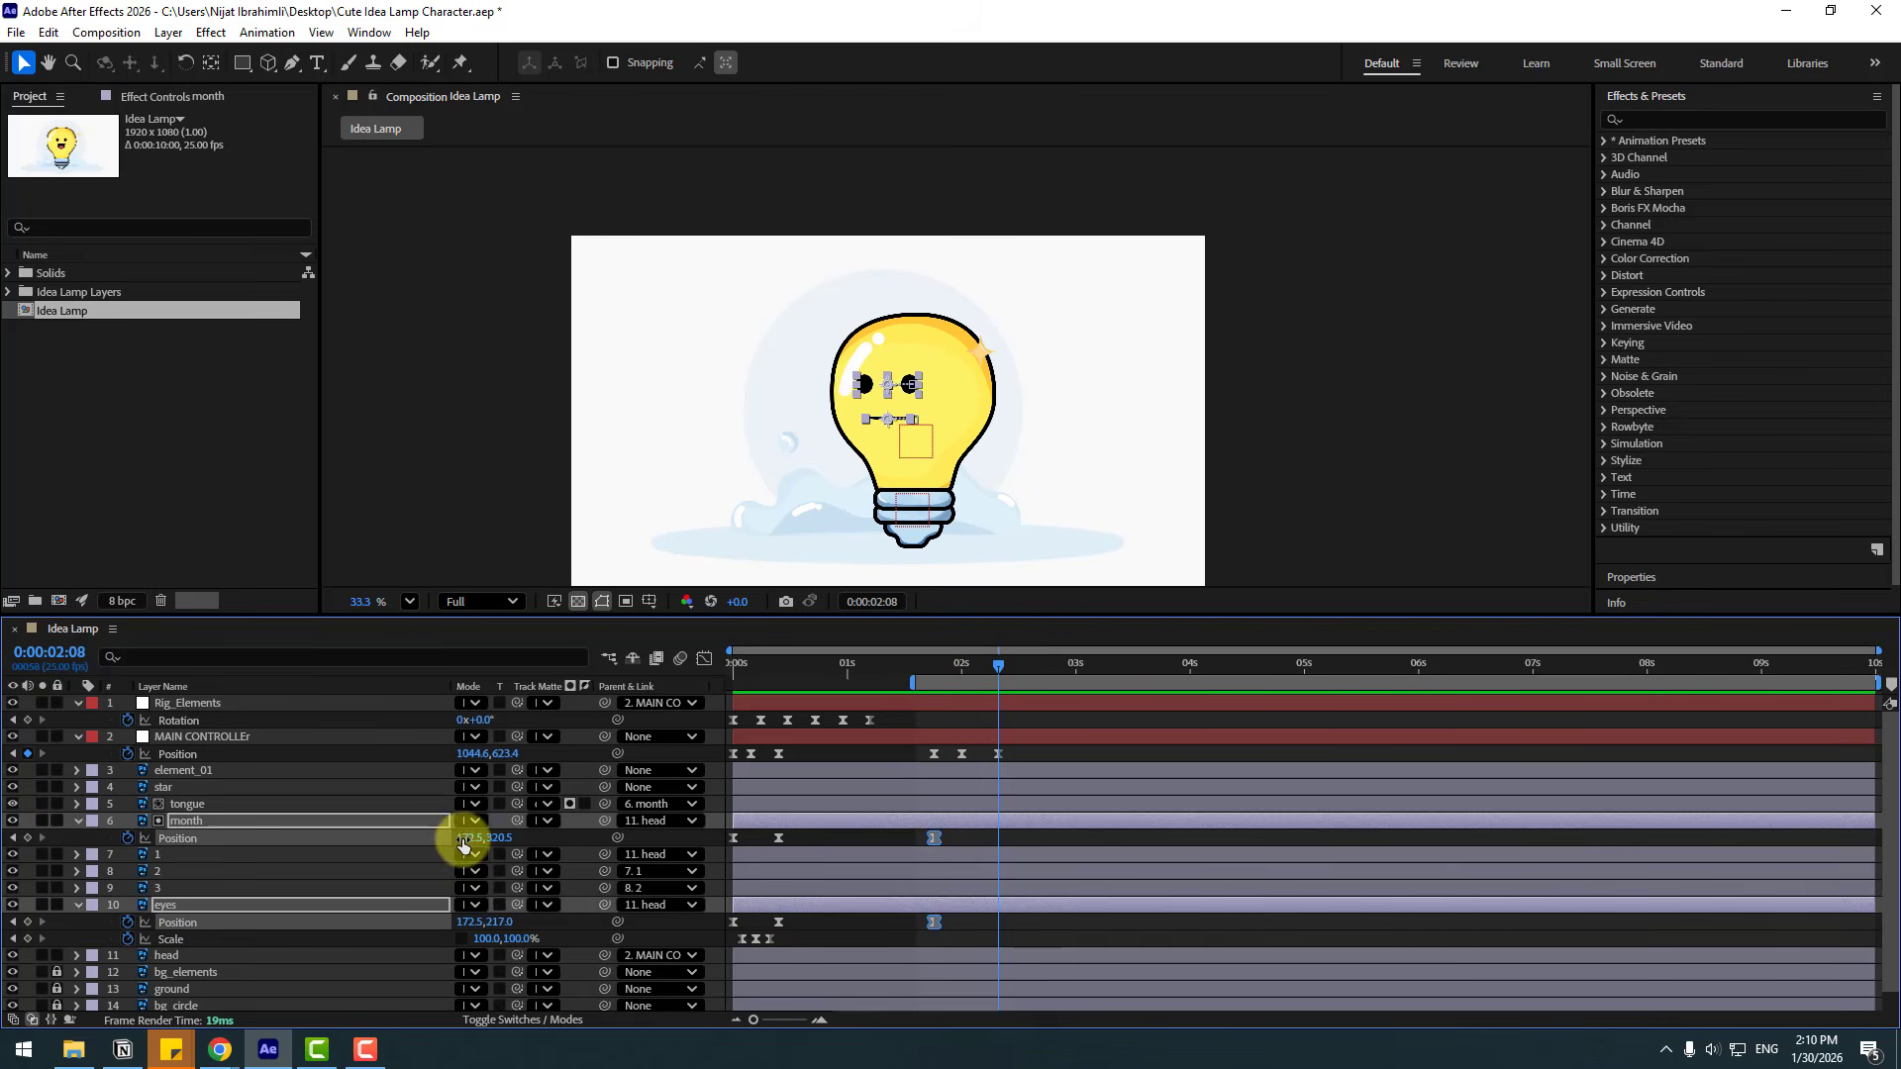
pyautogui.moveTo(462, 845); pyautogui.dragTo(645, 836)
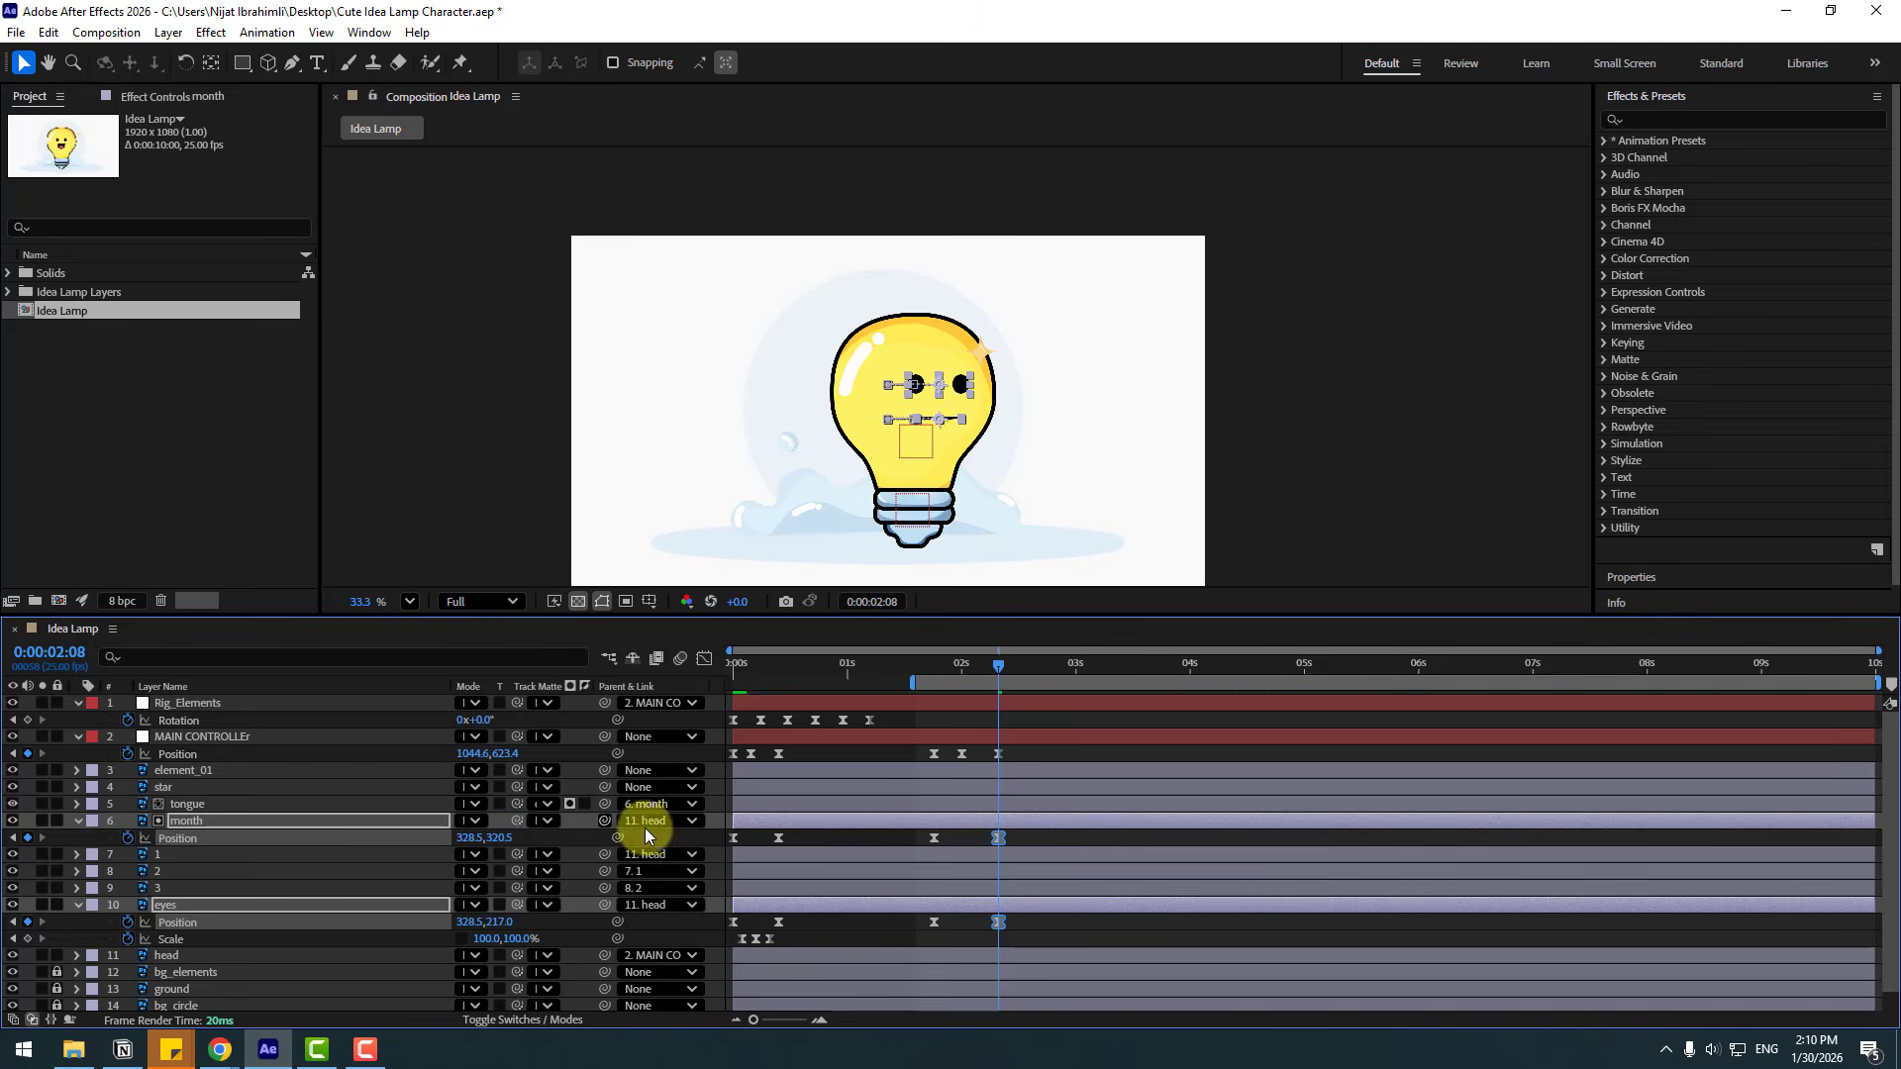
pyautogui.click(1006, 839)
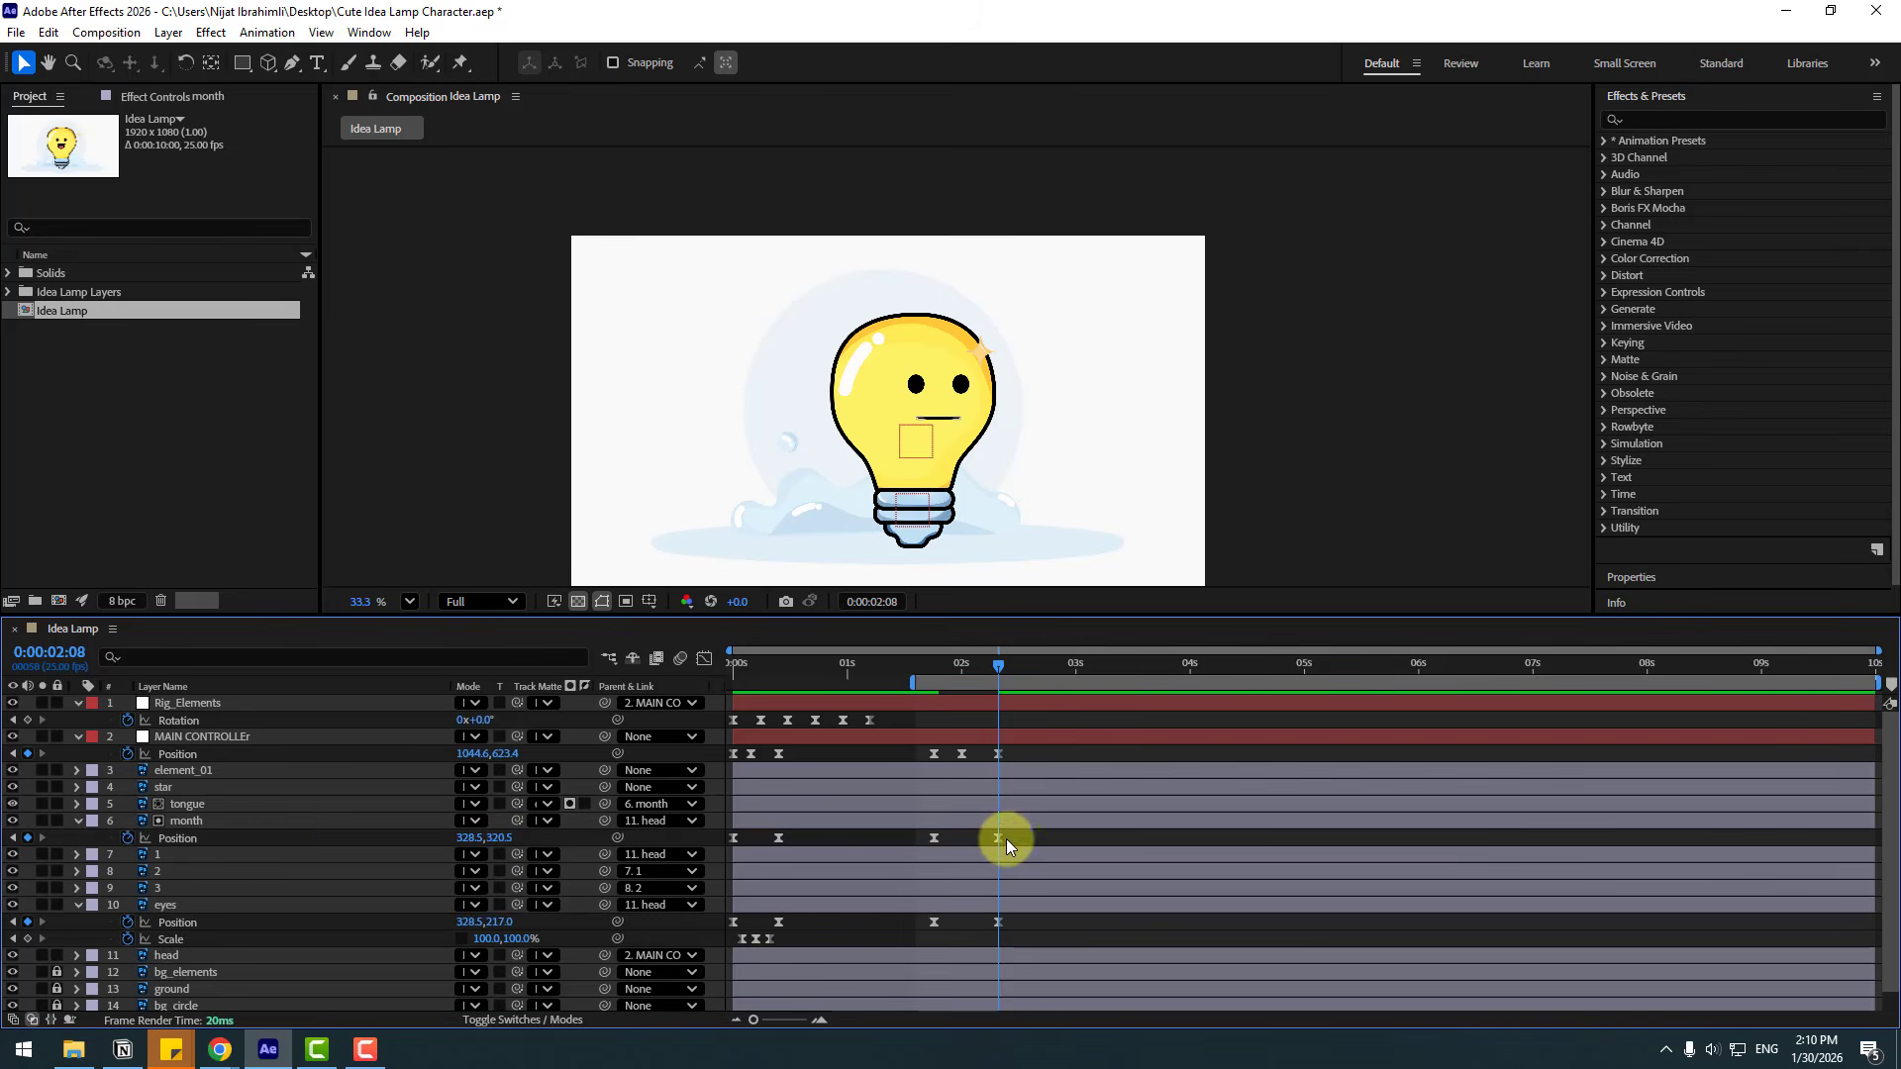
# Copy the eyes layer's Scale blink keyframes to 1:23, and preview with the work area moved back to the composition's start.
pyautogui.click(175, 906)
pyautogui.click(172, 938)
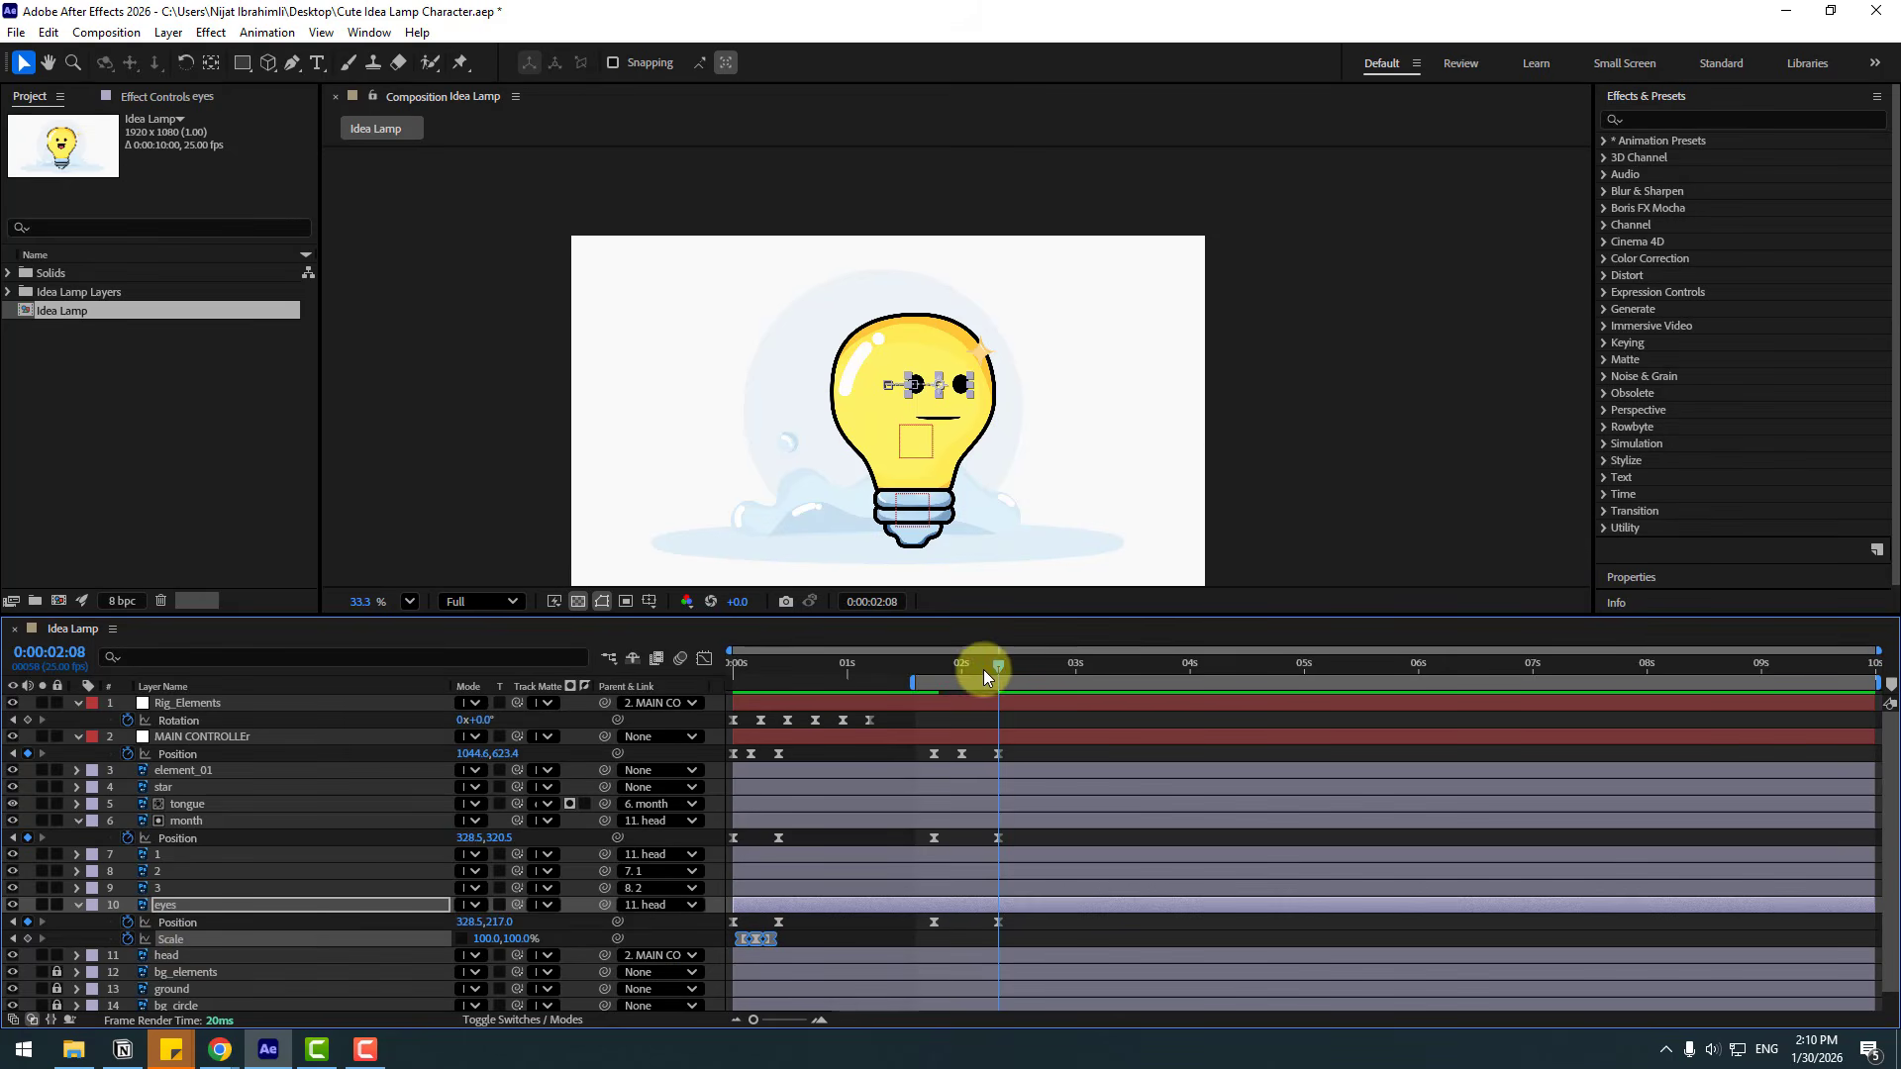
pyautogui.moveTo(980, 669); pyautogui.dragTo(952, 675)
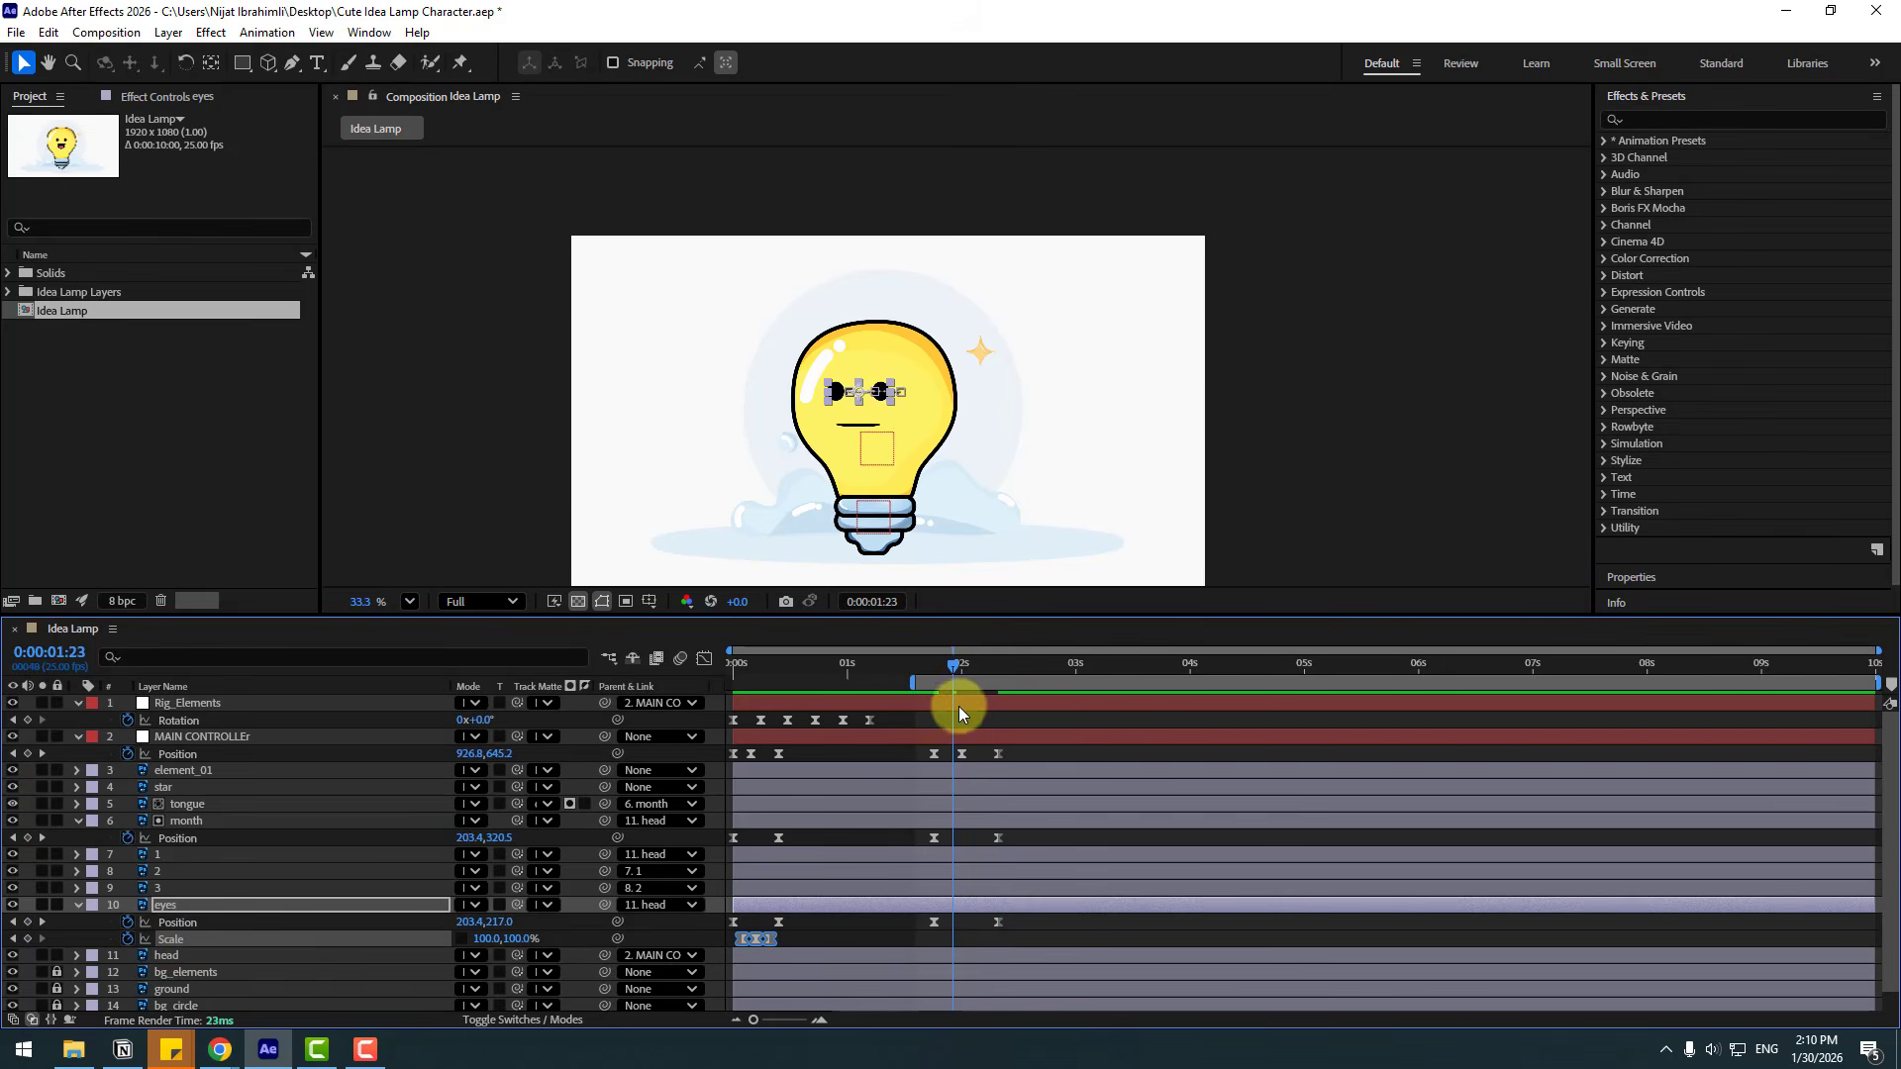
pyautogui.hotkey('ctrl', 'v')
pyautogui.press('space')
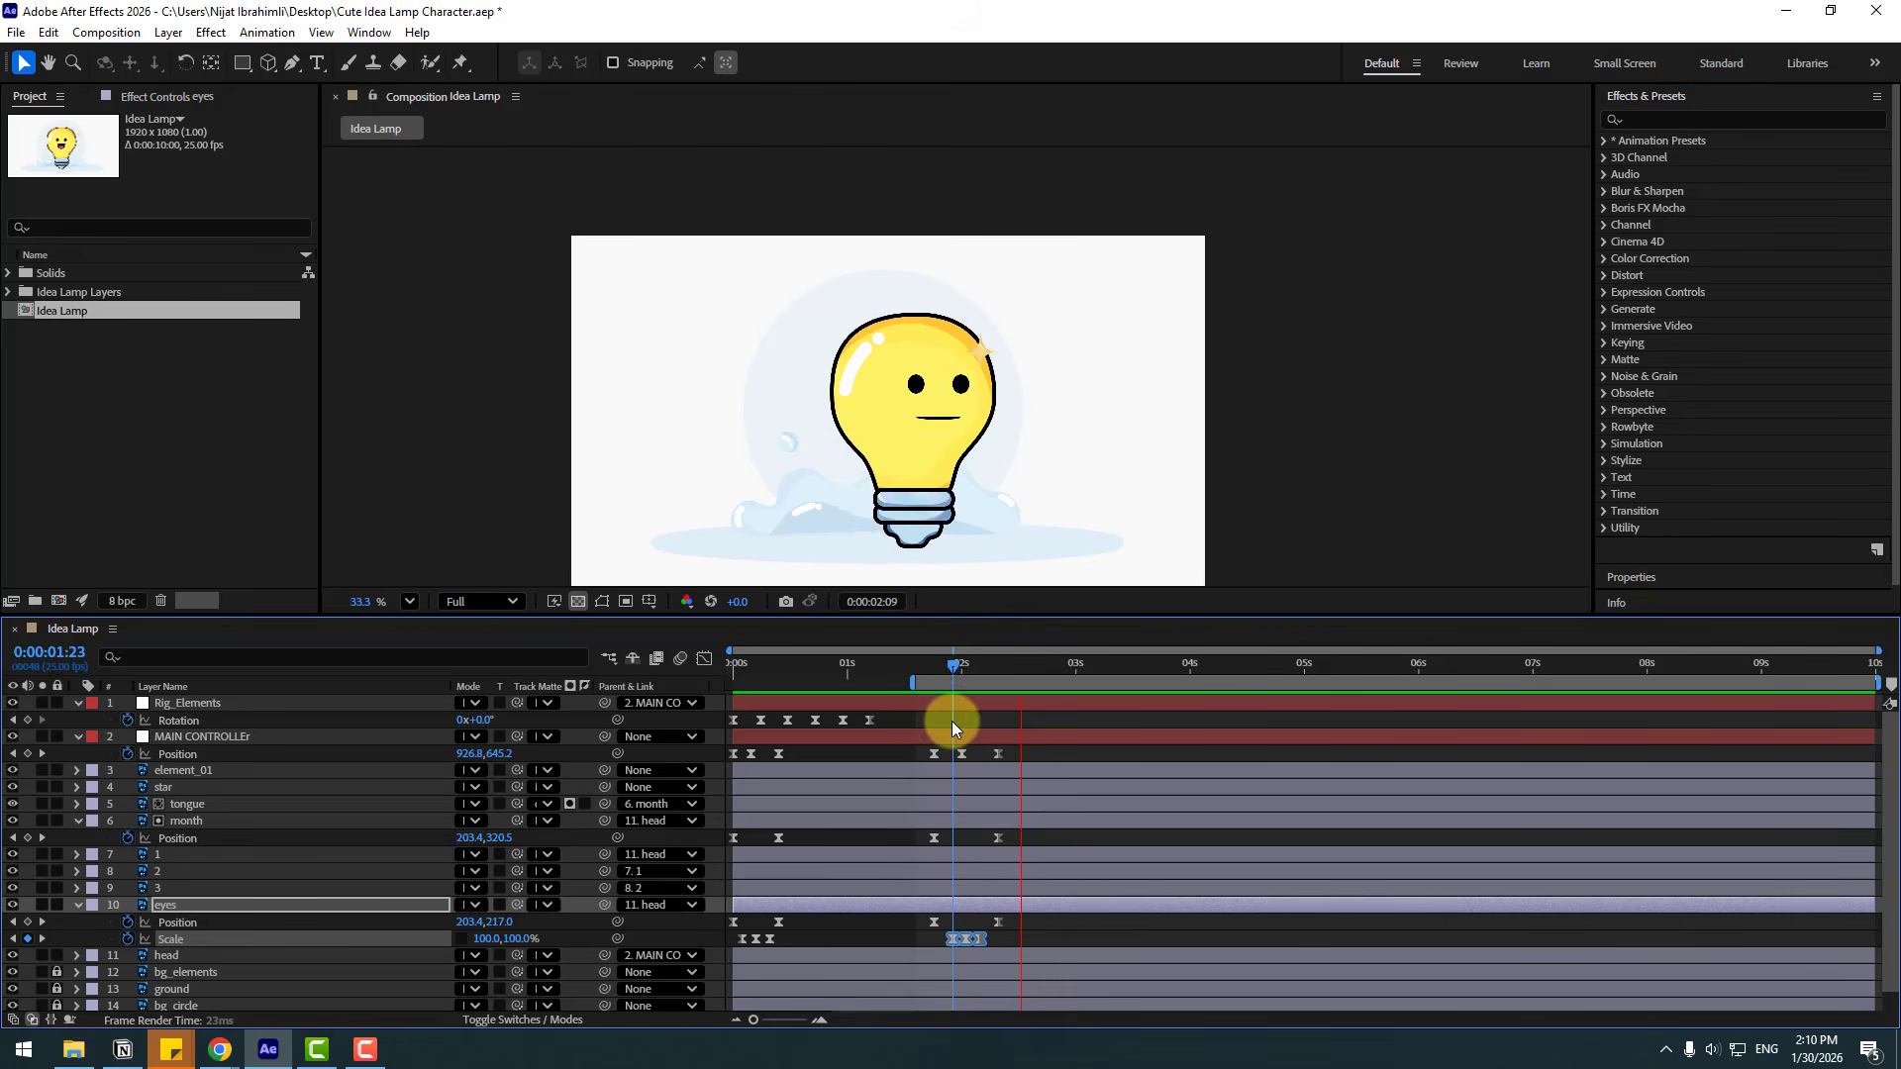
pyautogui.press('space')
pyautogui.moveTo(976, 681); pyautogui.dragTo(734, 682)
pyautogui.press('space')
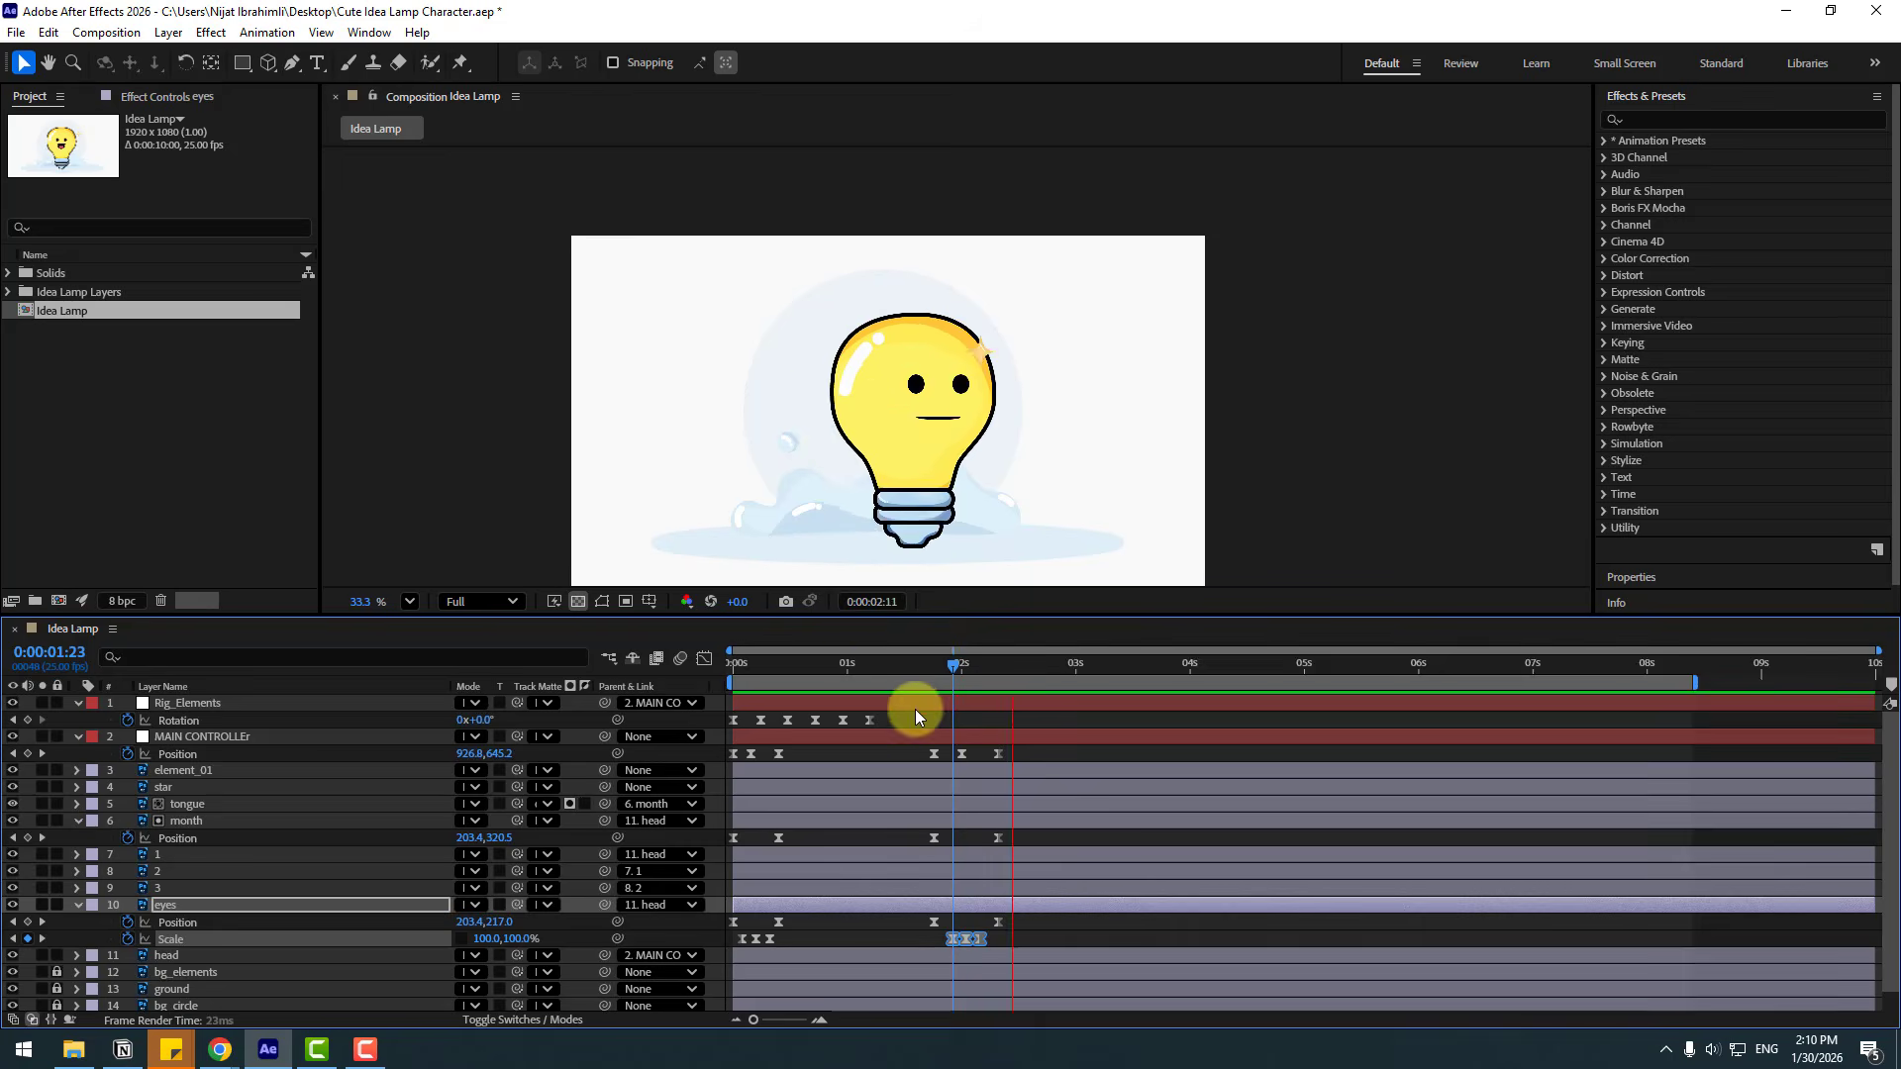
# Shift the second movement's keyframes on the MAIN CONTROLLER, month and eyes layers about 10 frames earlier.
pyautogui.click(851, 666)
pyautogui.click(1024, 754)
pyautogui.moveTo(1024, 754); pyautogui.dragTo(919, 946)
pyautogui.moveTo(937, 758); pyautogui.dragTo(893, 758)
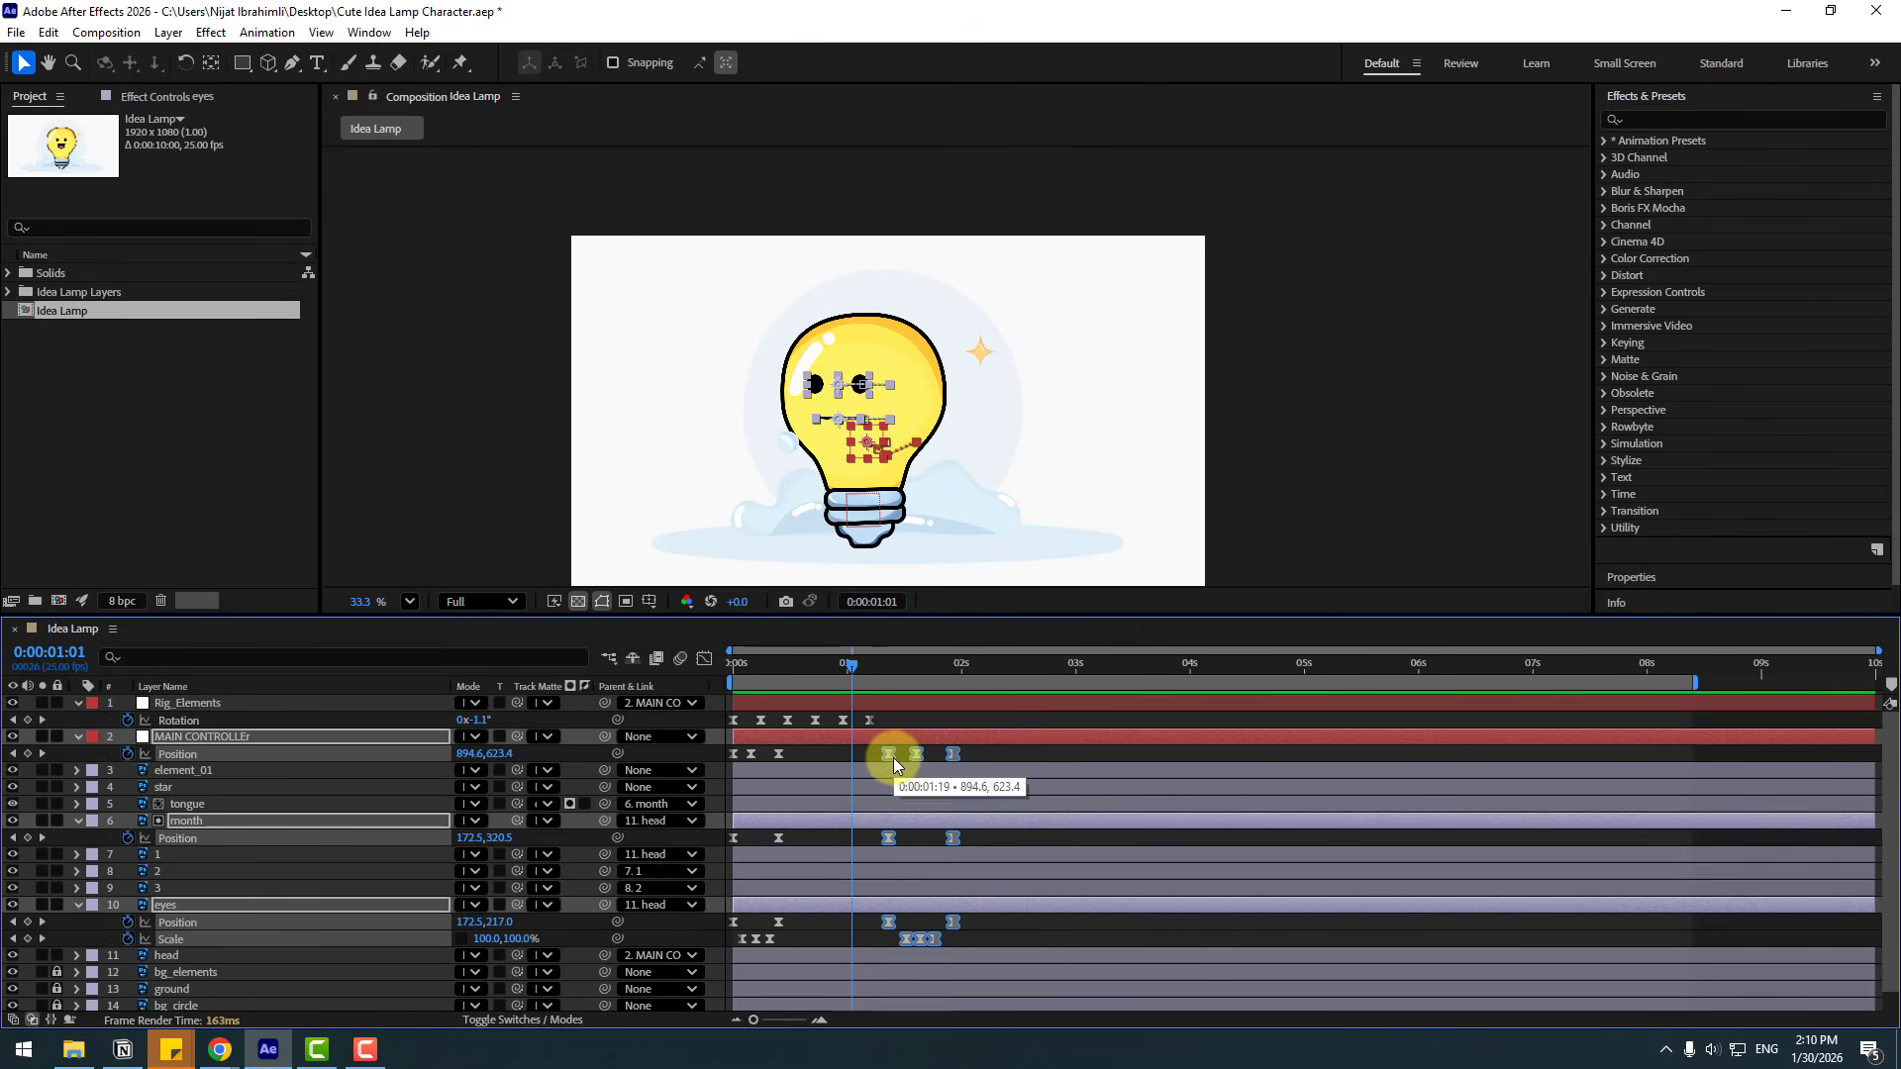
# Move the second movement's keyframes on the MAIN CONTROLLER, month and eyes layers earlier to start at 1:00, and preview the timing.
pyautogui.press('space')
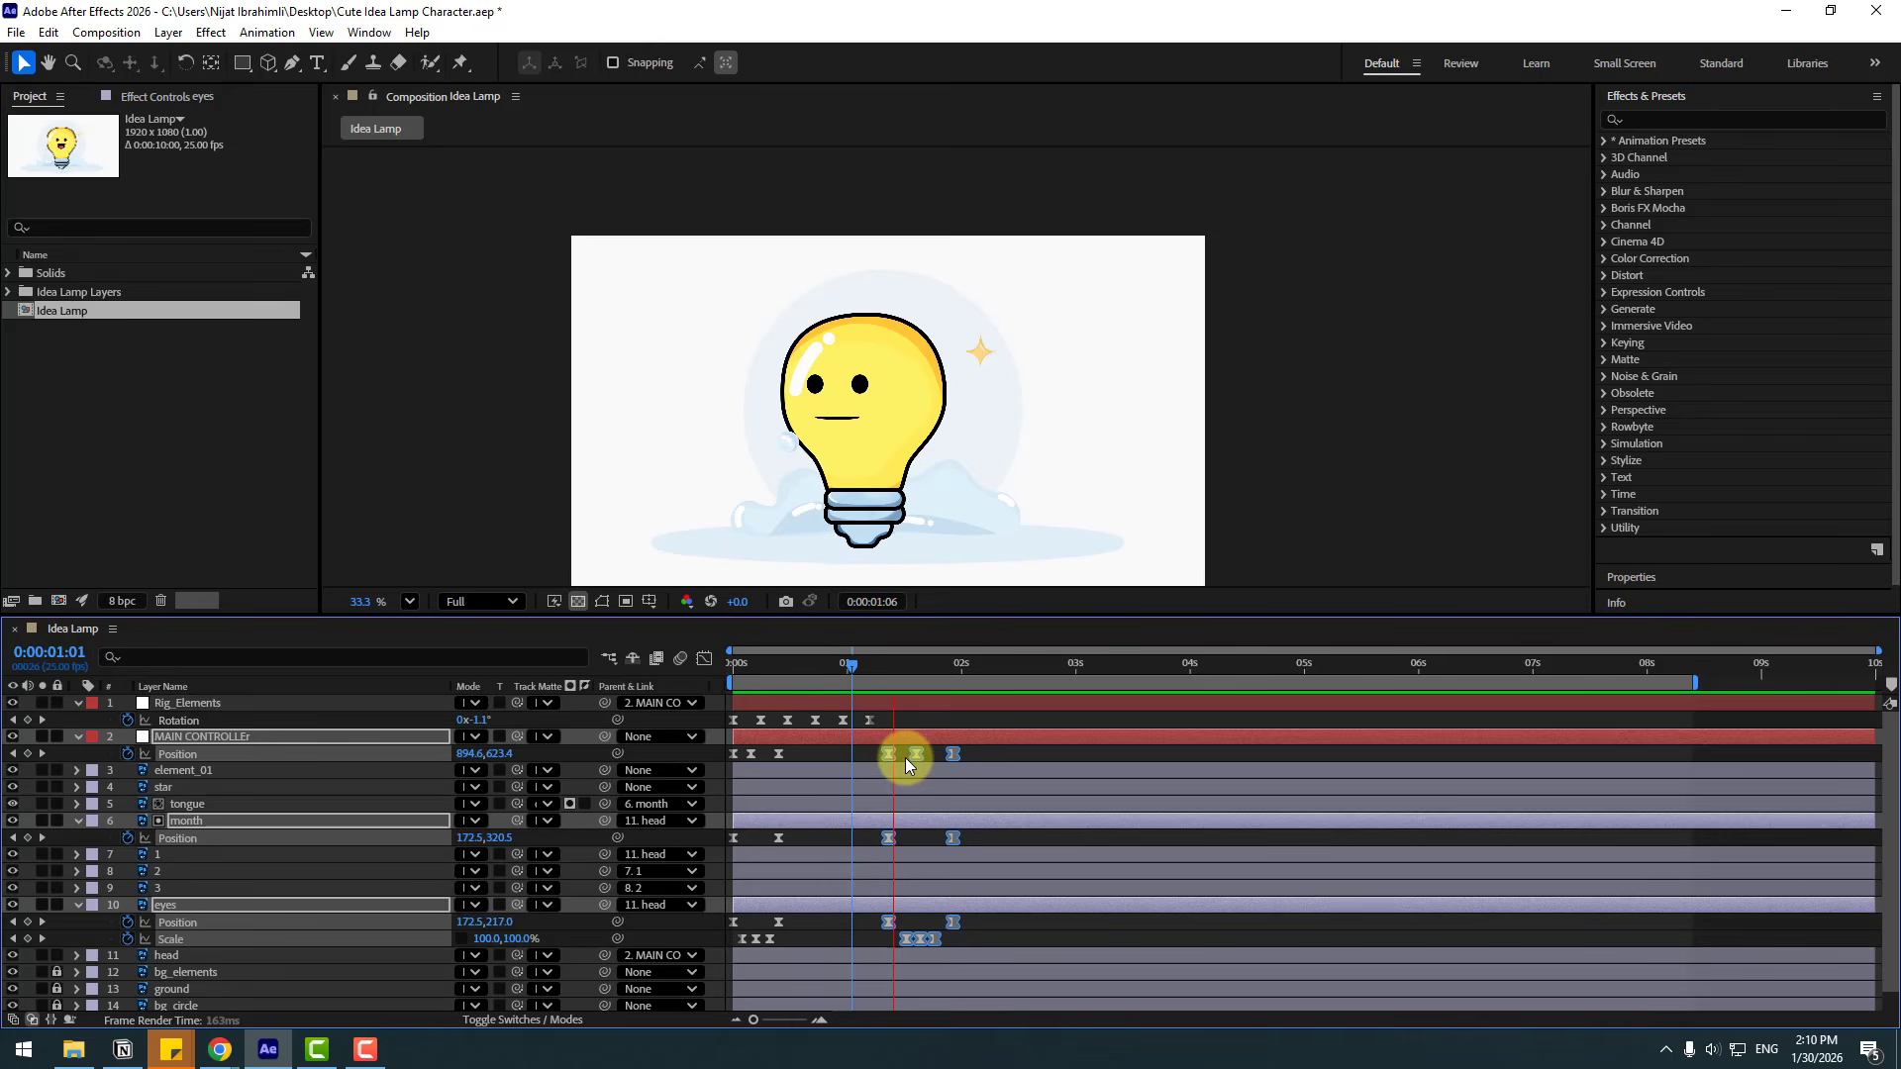
pyautogui.click(829, 672)
pyautogui.moveTo(883, 752); pyautogui.dragTo(843, 753)
pyautogui.press('space')
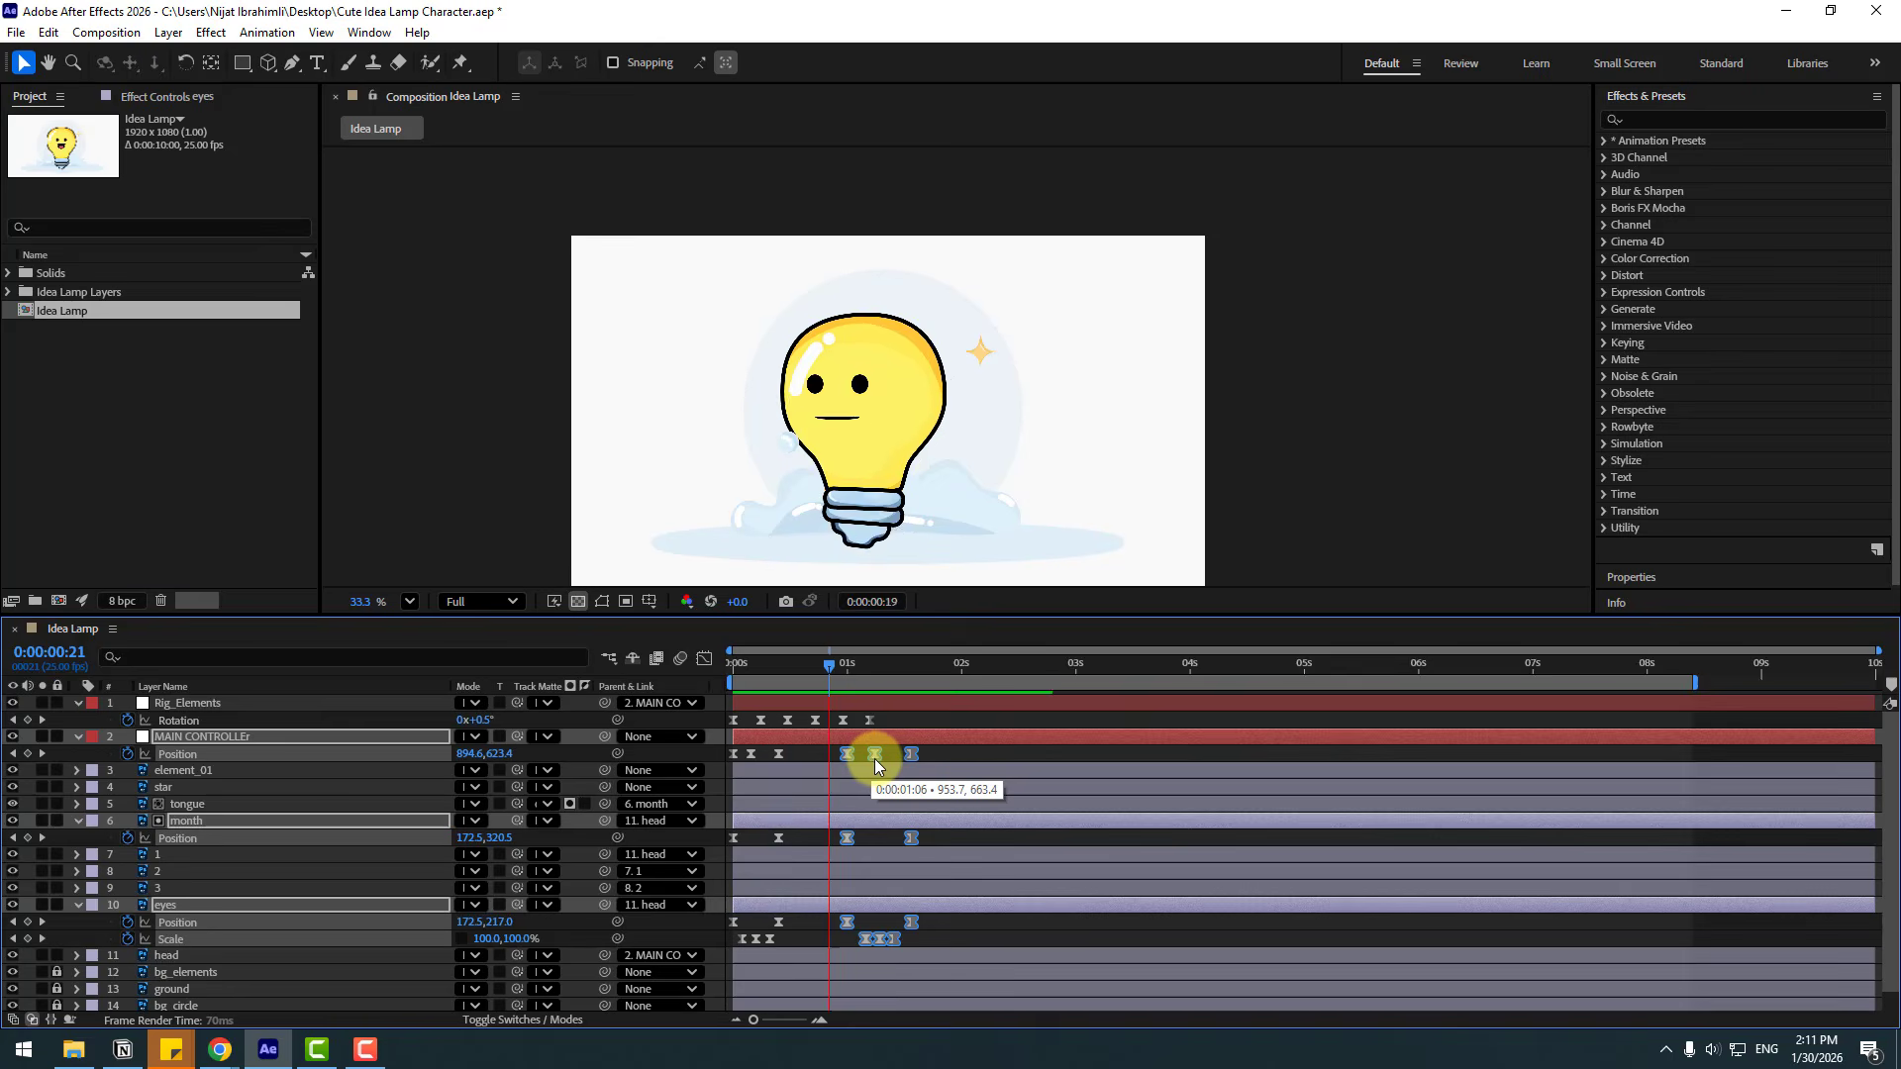
pyautogui.press('space')
pyautogui.press('space')
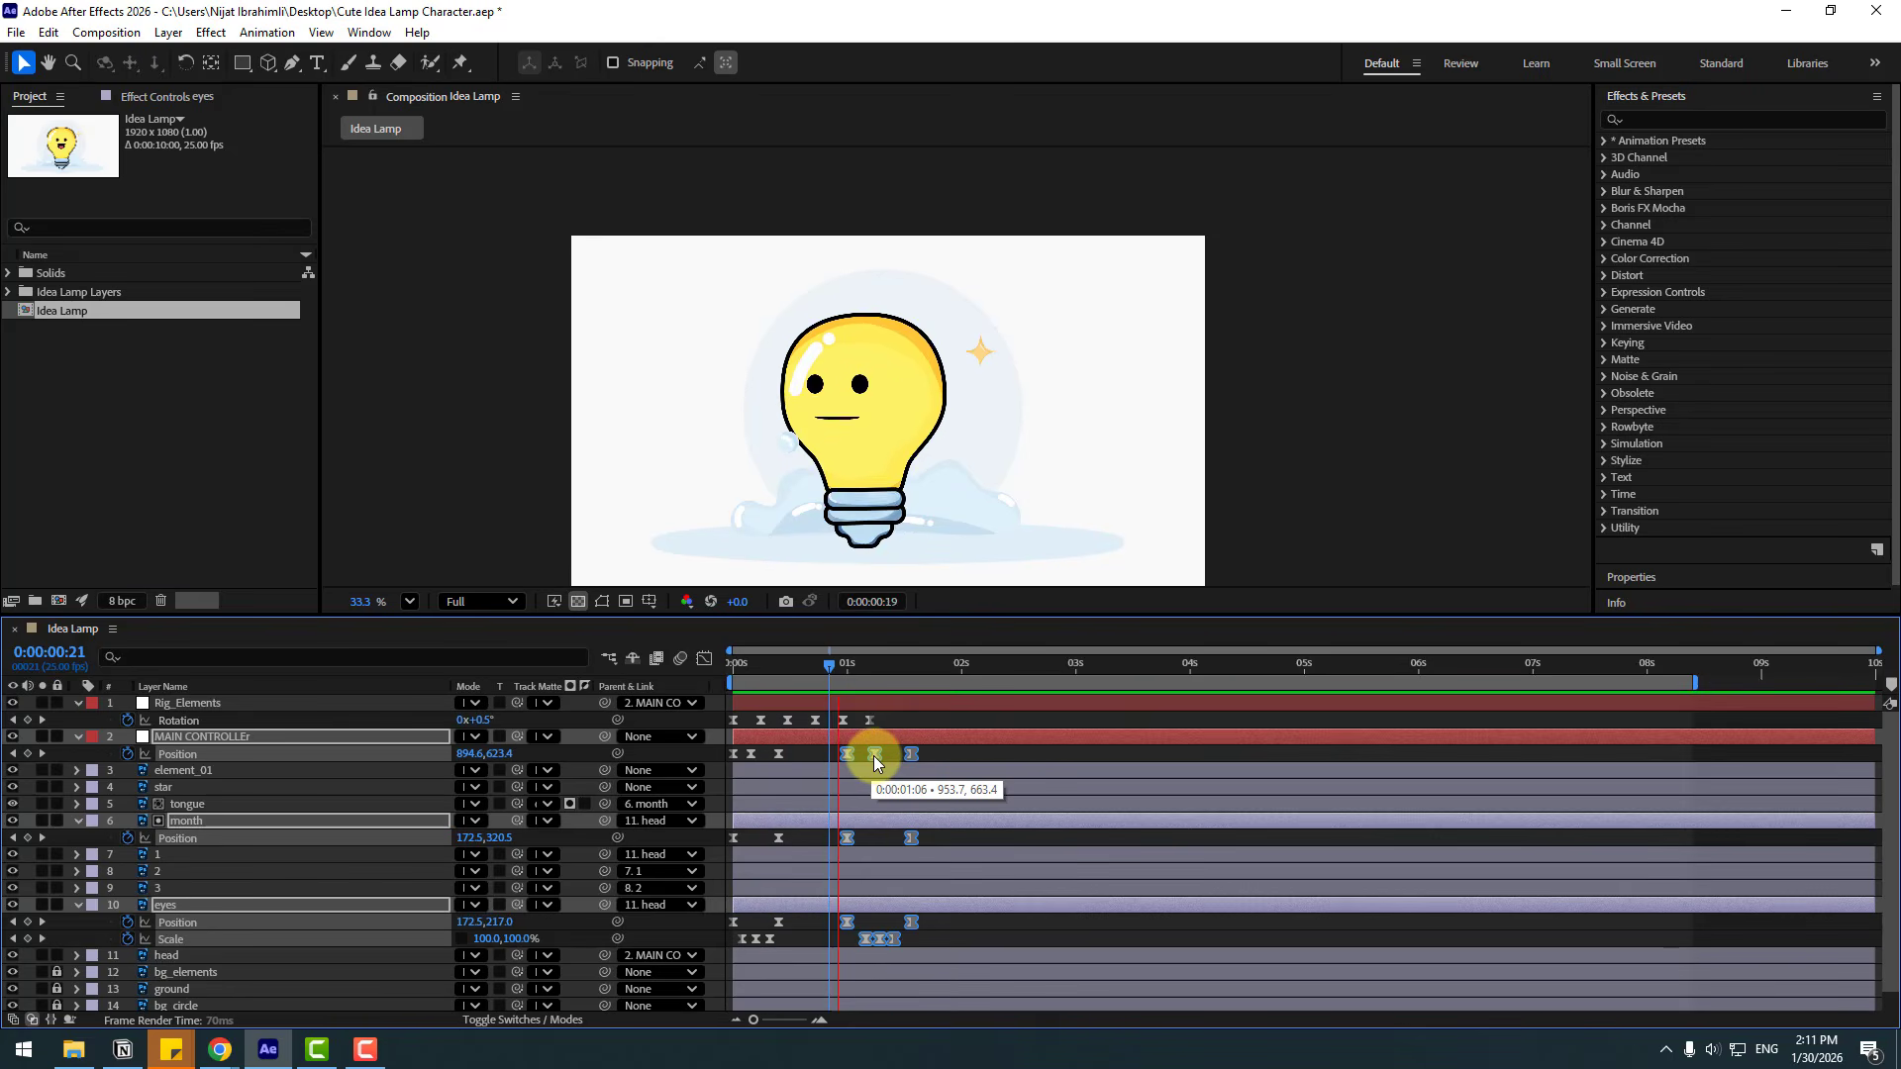
pyautogui.press('space')
# Add a Rotation keyframe to Rig_Elements at 1:08 and set its rotation to -10° at 1:17.
pyautogui.click(879, 669)
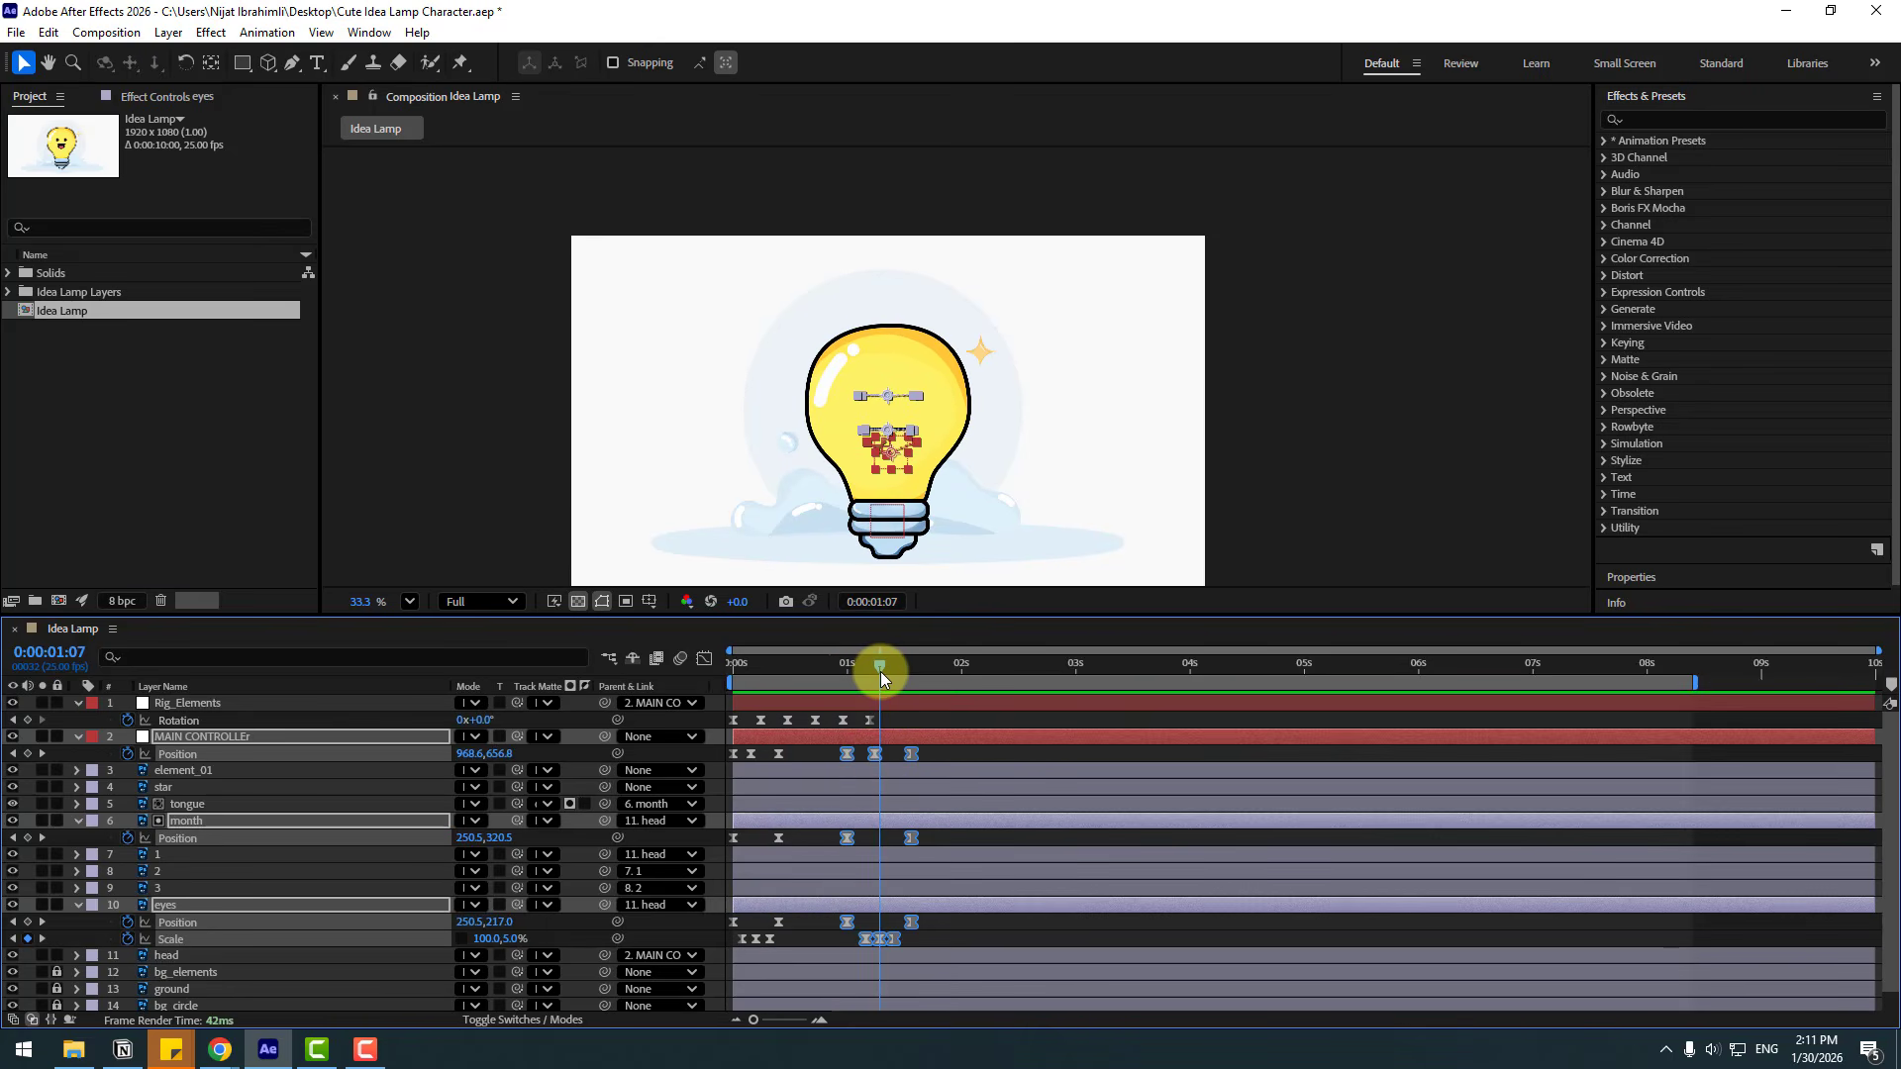
pyautogui.click(319, 721)
pyautogui.click(211, 703)
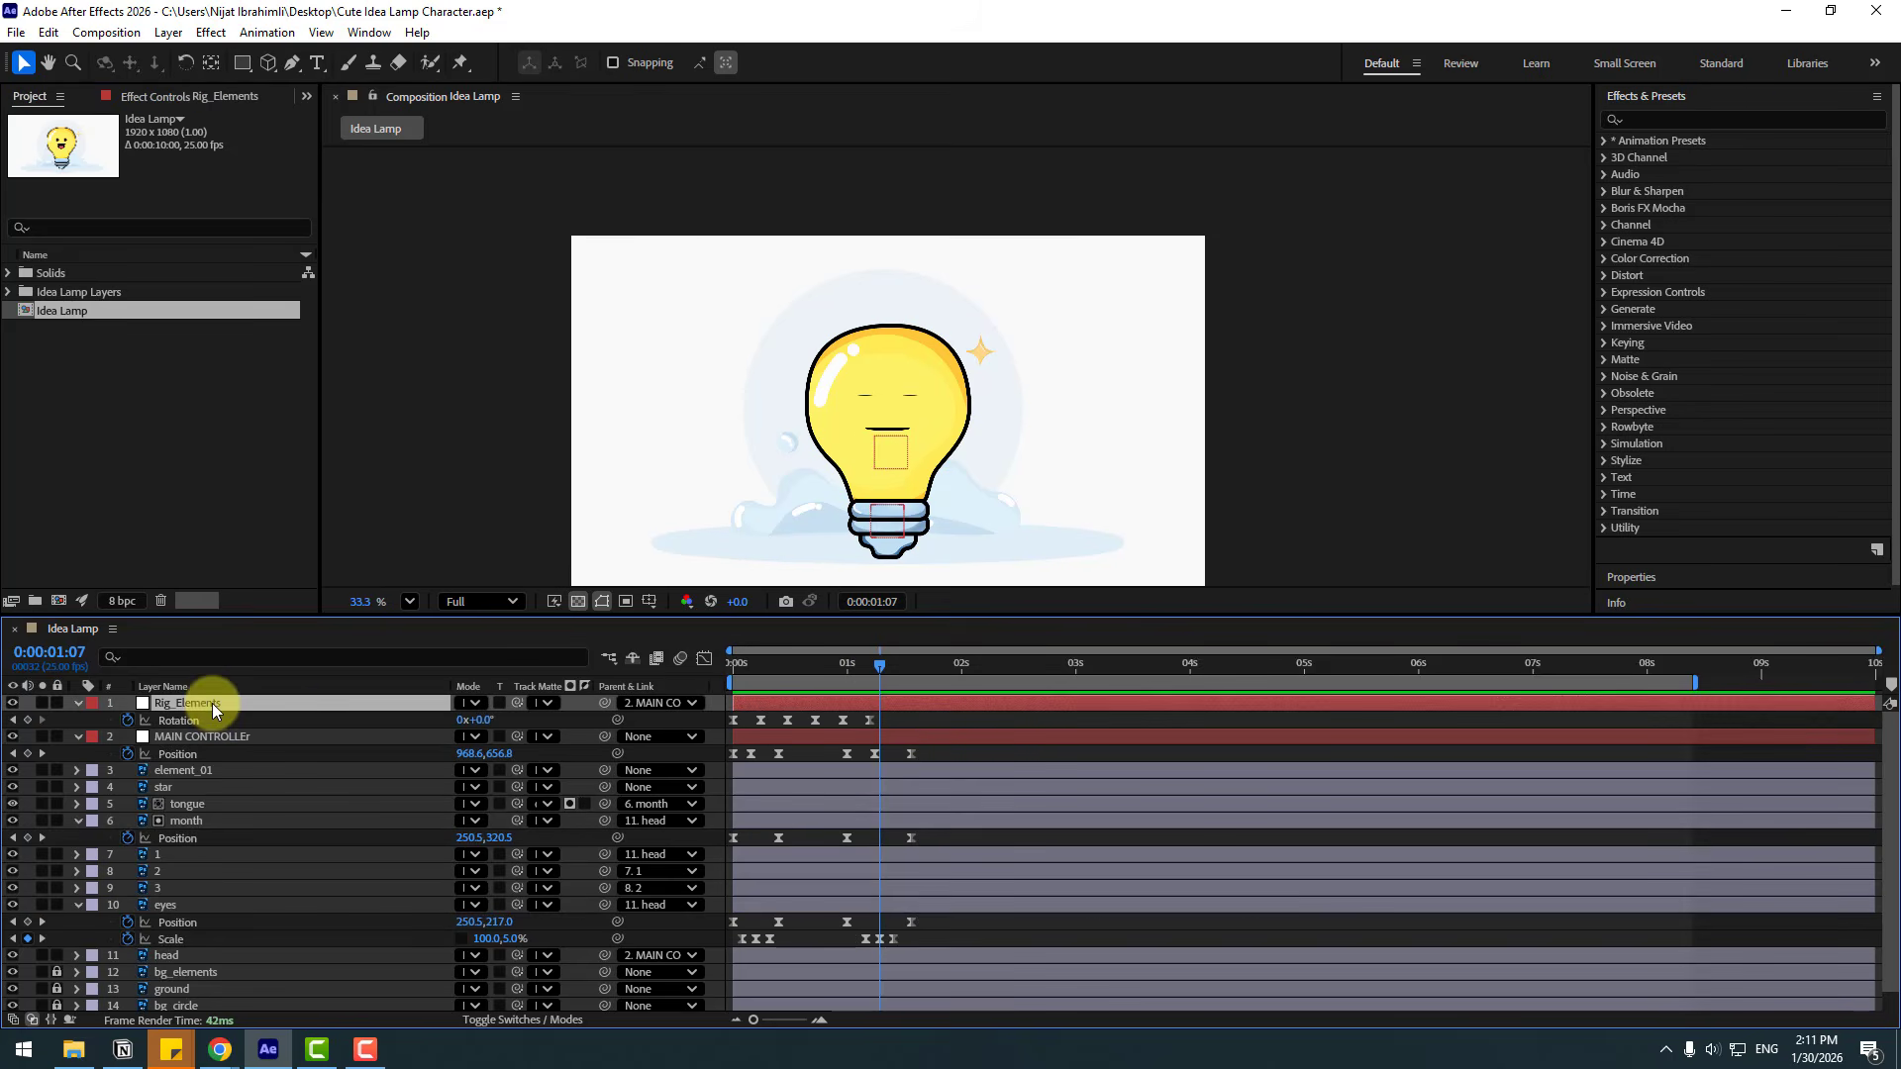
pyautogui.click(883, 669)
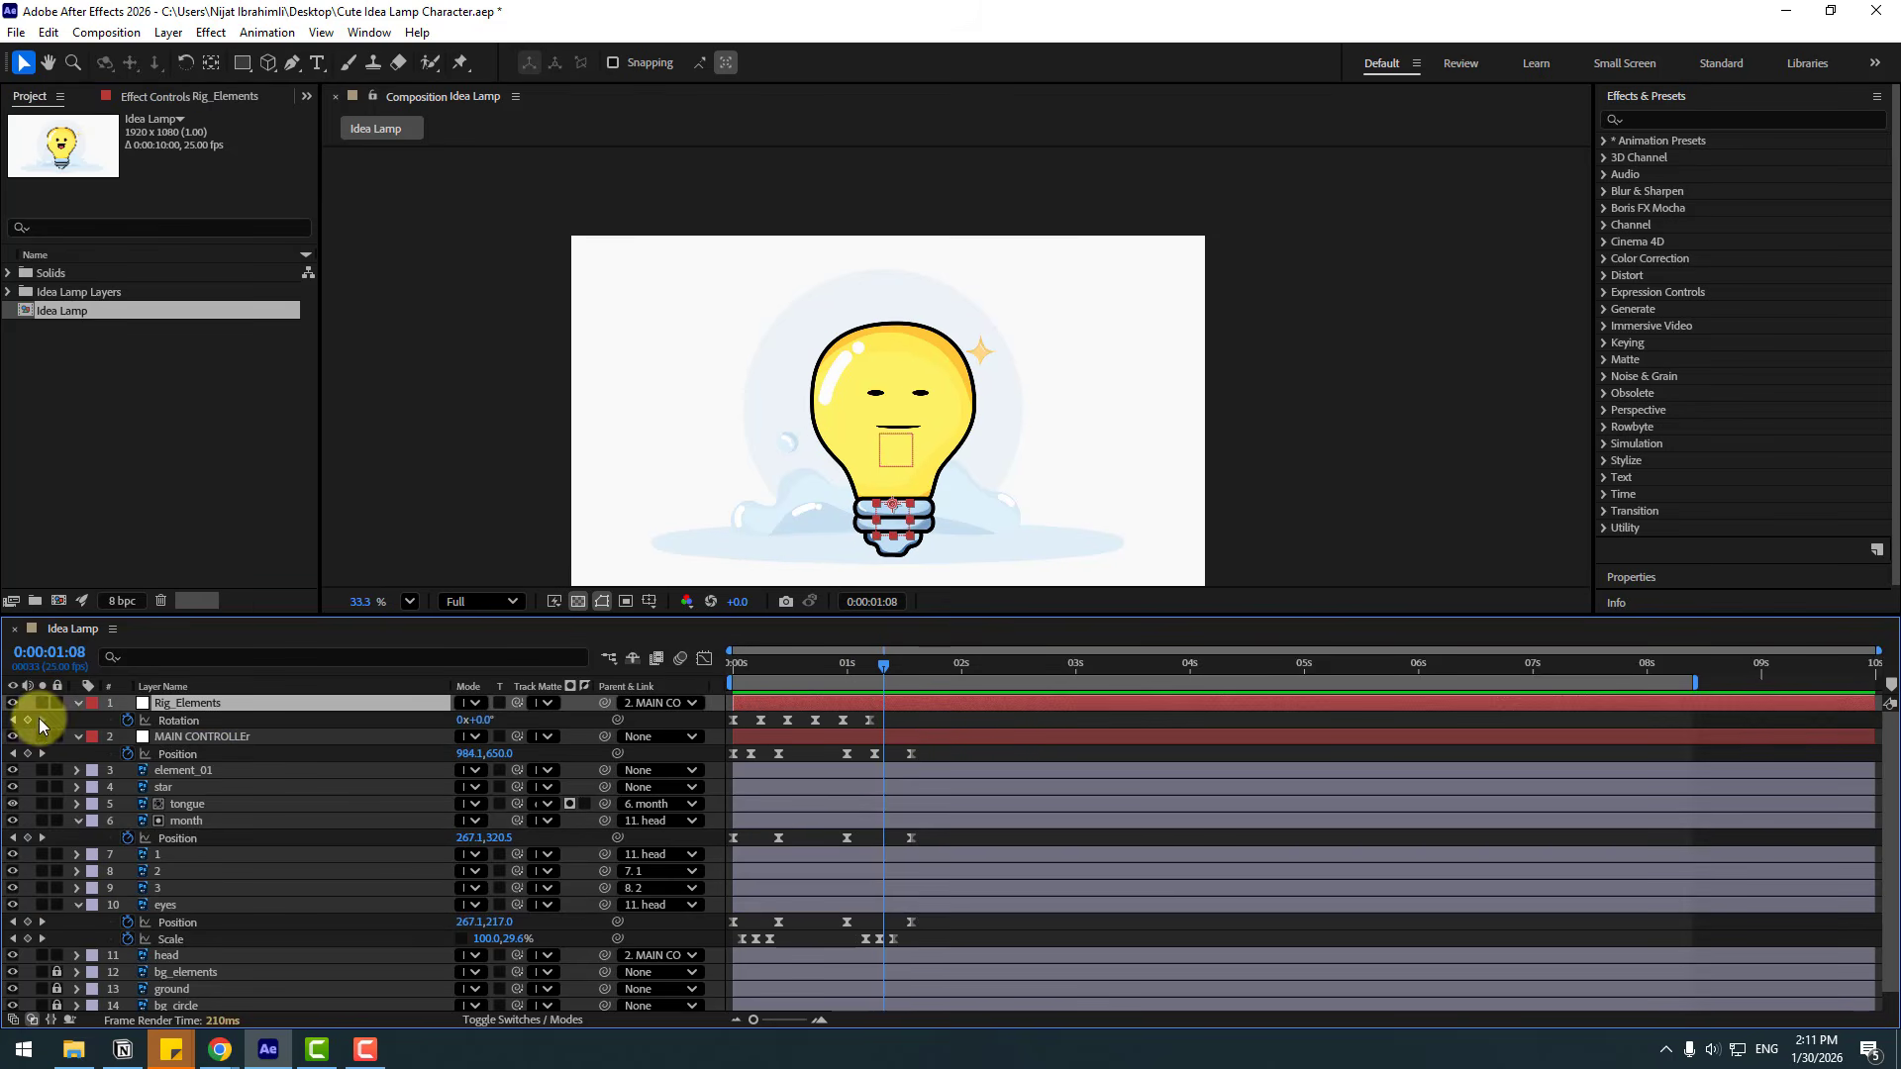
pyautogui.click(26, 720)
pyautogui.moveTo(890, 679); pyautogui.dragTo(927, 672)
pyautogui.click(481, 719)
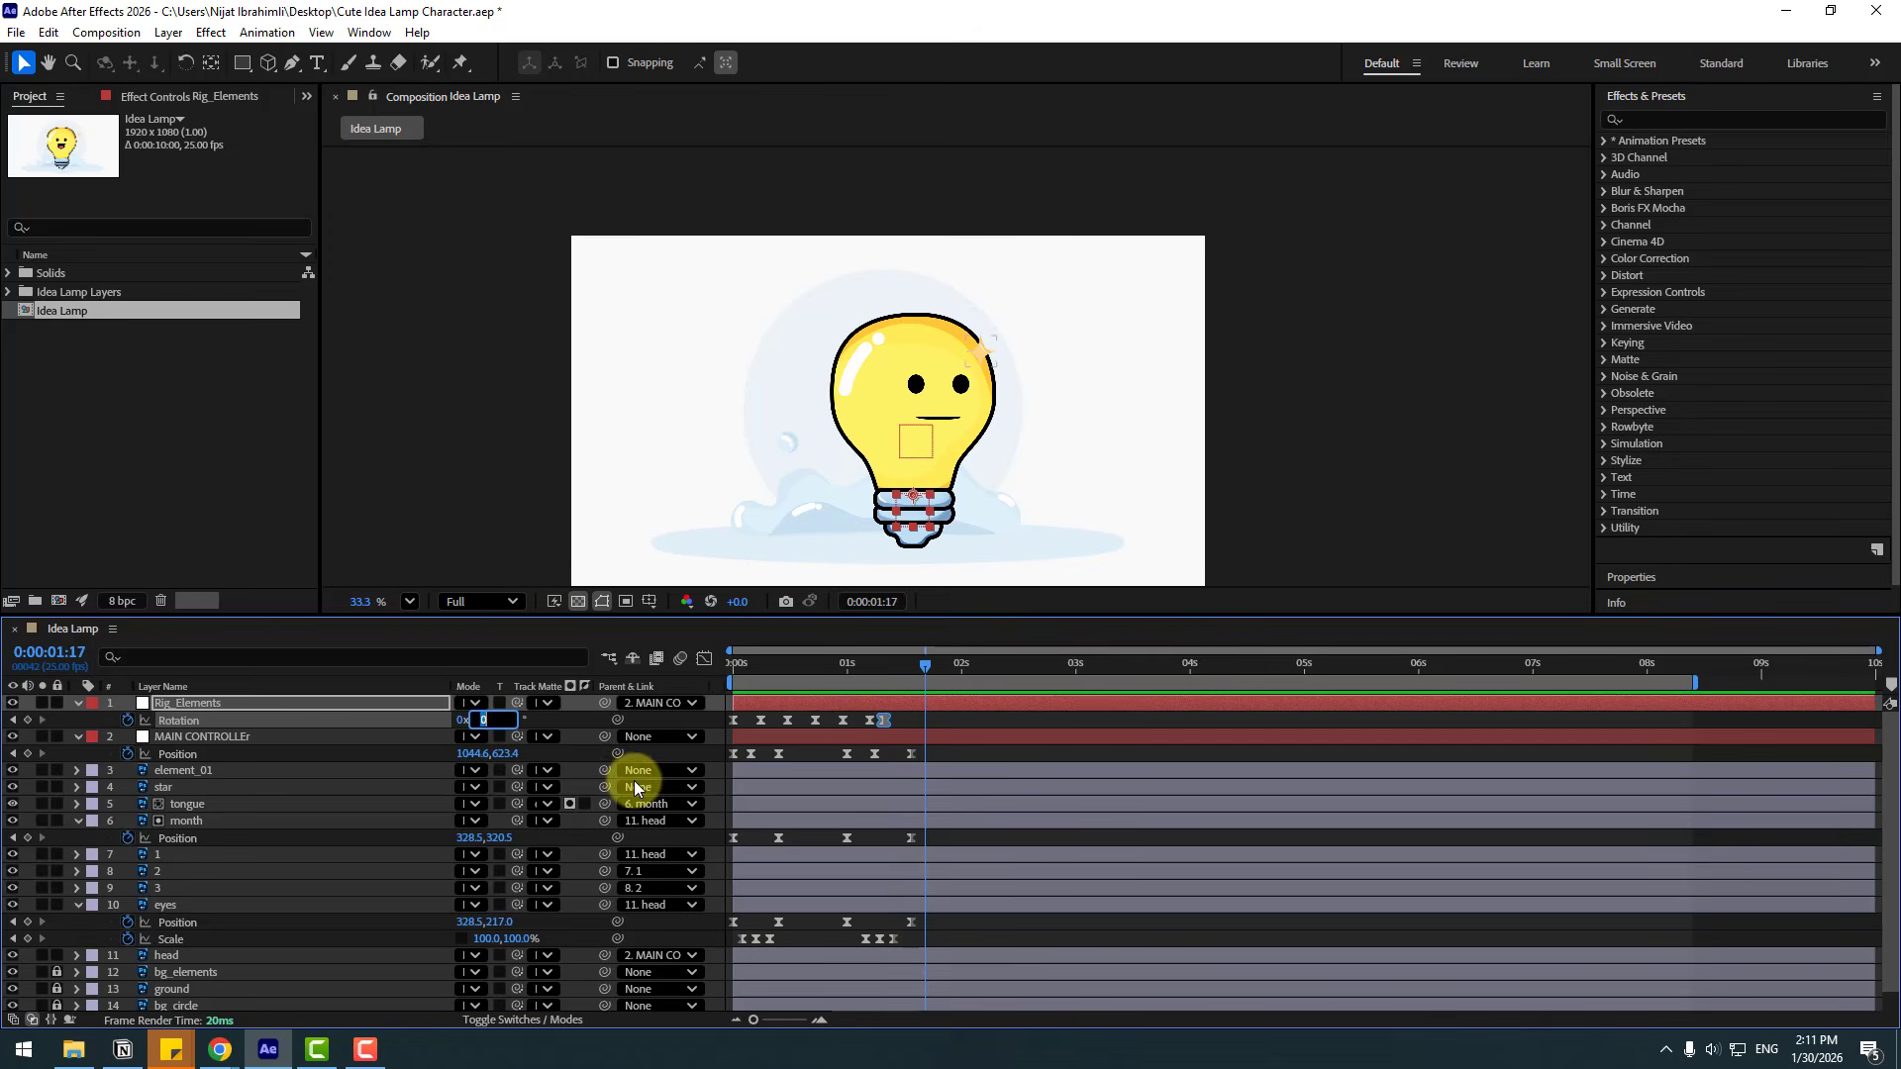
pyautogui.write('-10')
pyautogui.press('Return')
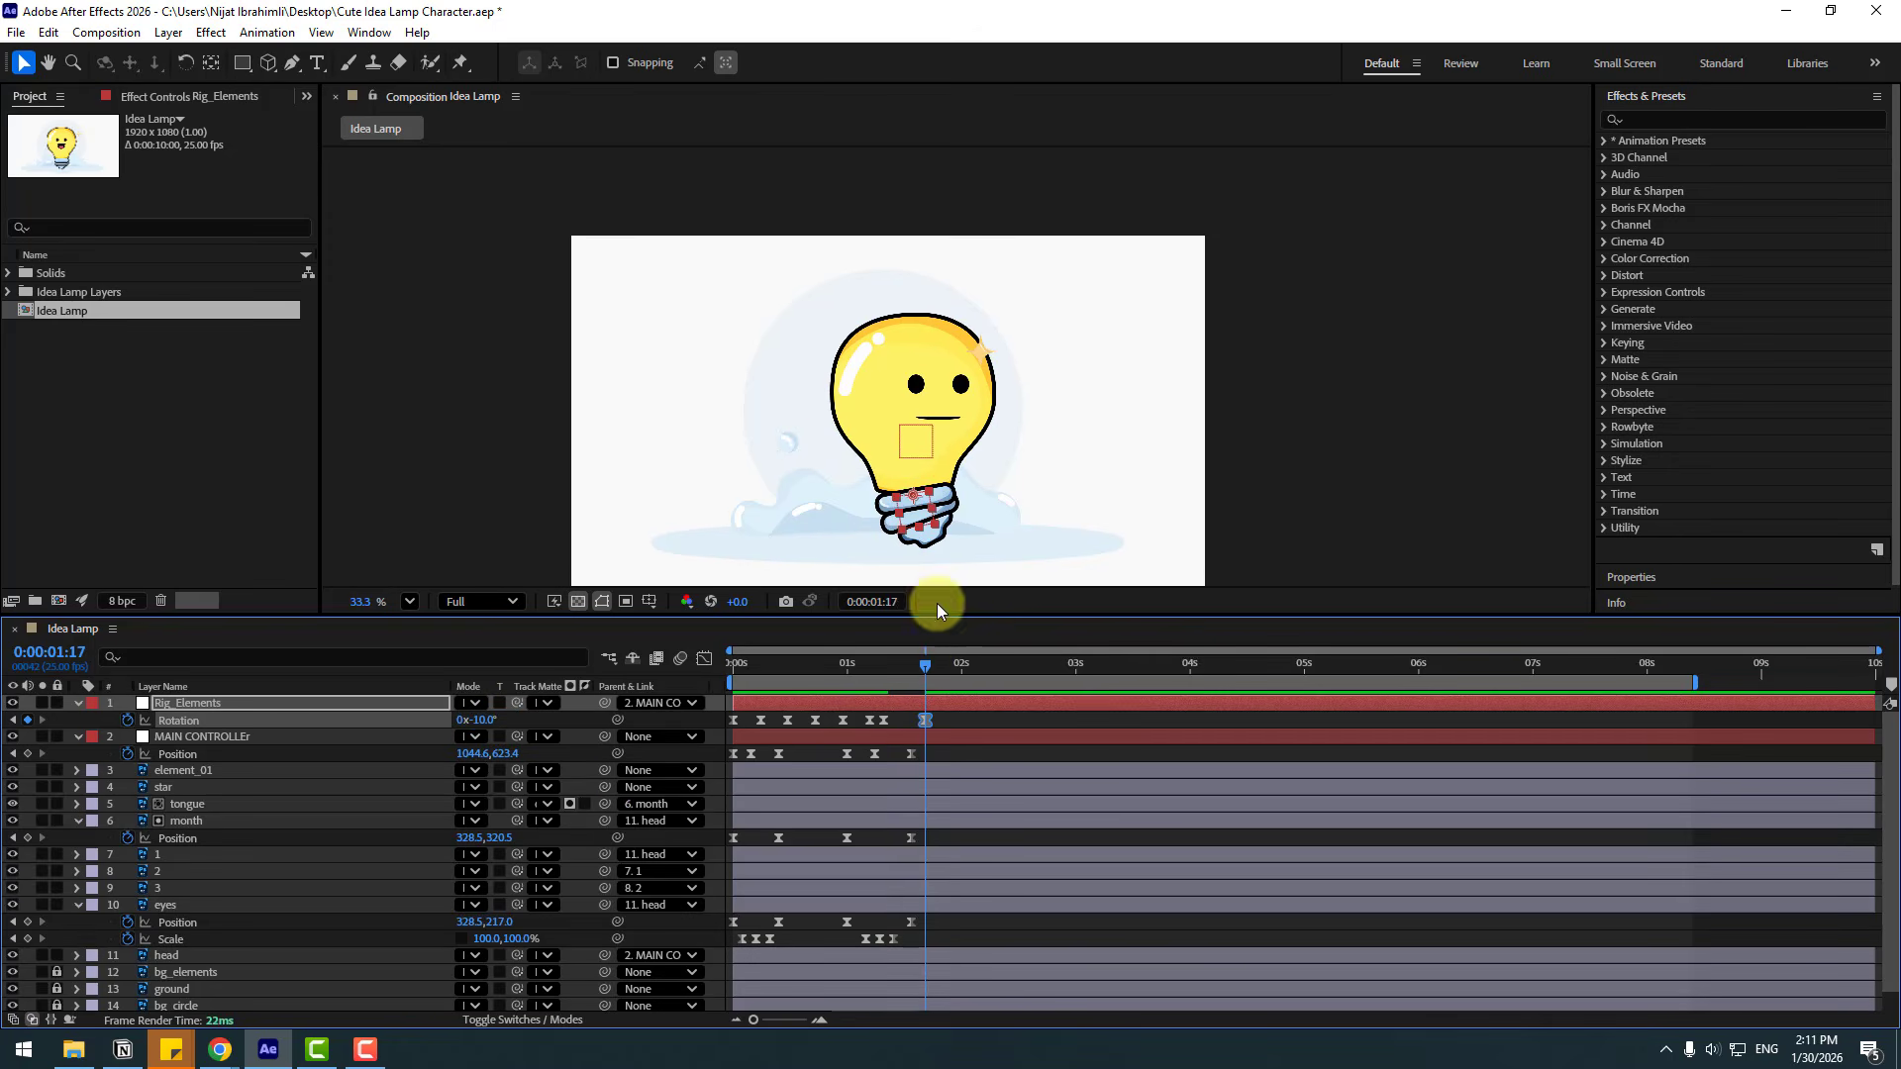
# Set the Rig_Elements rotation to 5° at 2:02, ten frames after the previous swing keyframe.
pyautogui.scroll(5, 962, 526)
pyautogui.moveTo(949, 544); pyautogui.dragTo(984, 445)
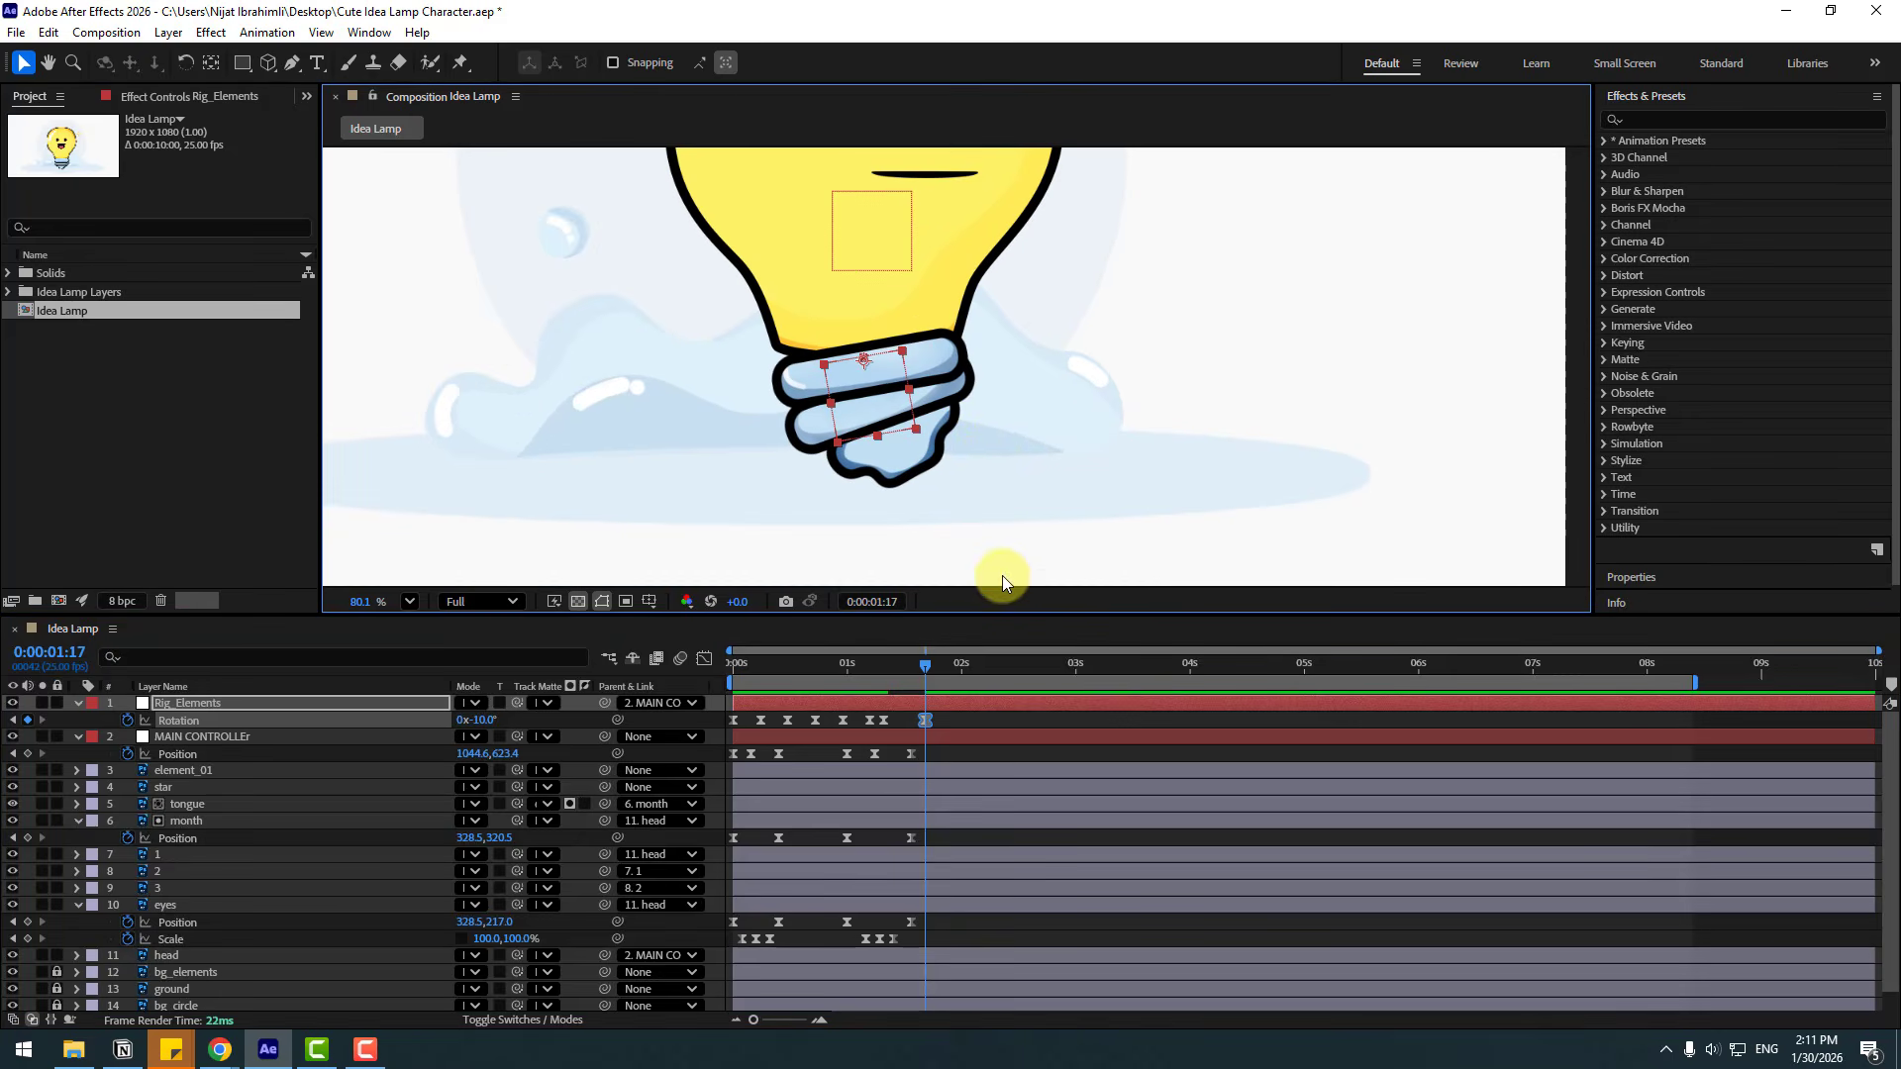
pyautogui.hotkey('shift', 'pagedown')
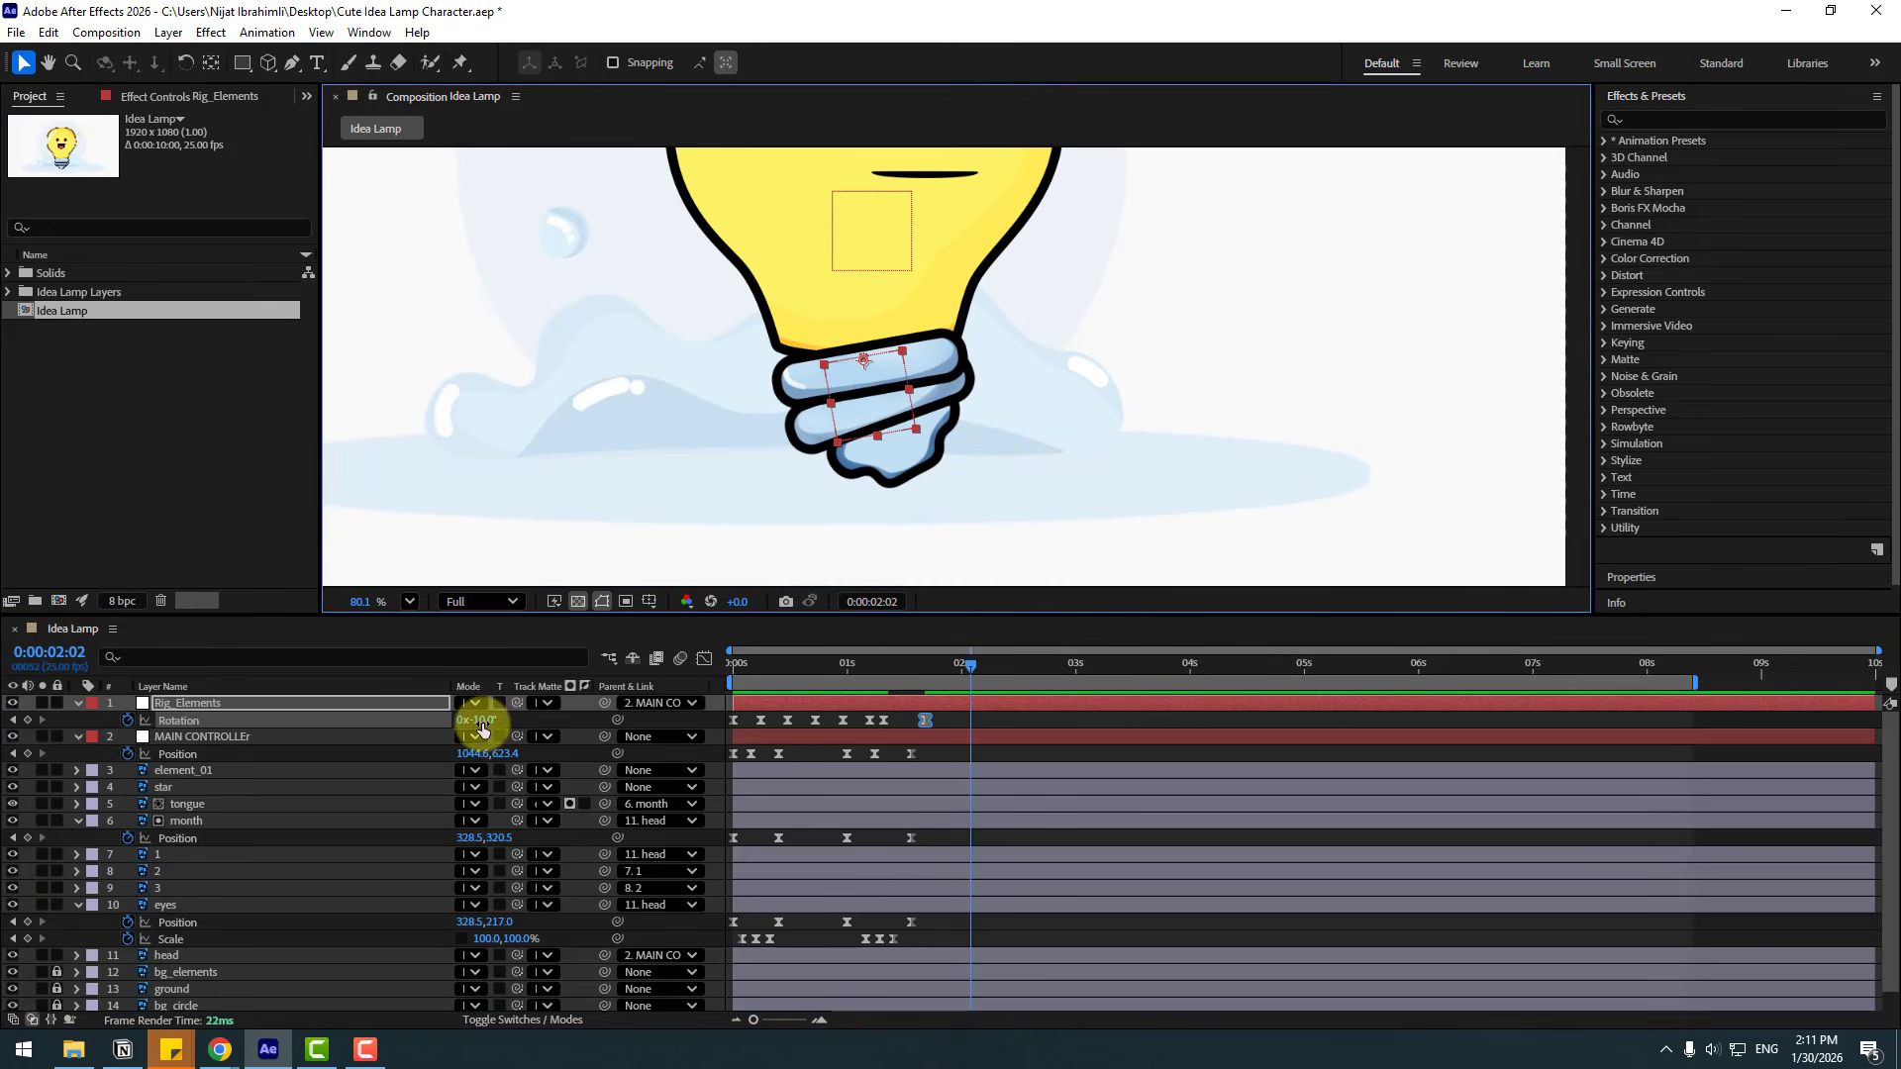
pyautogui.click(485, 720)
pyautogui.write('5')
pyautogui.press('Return')
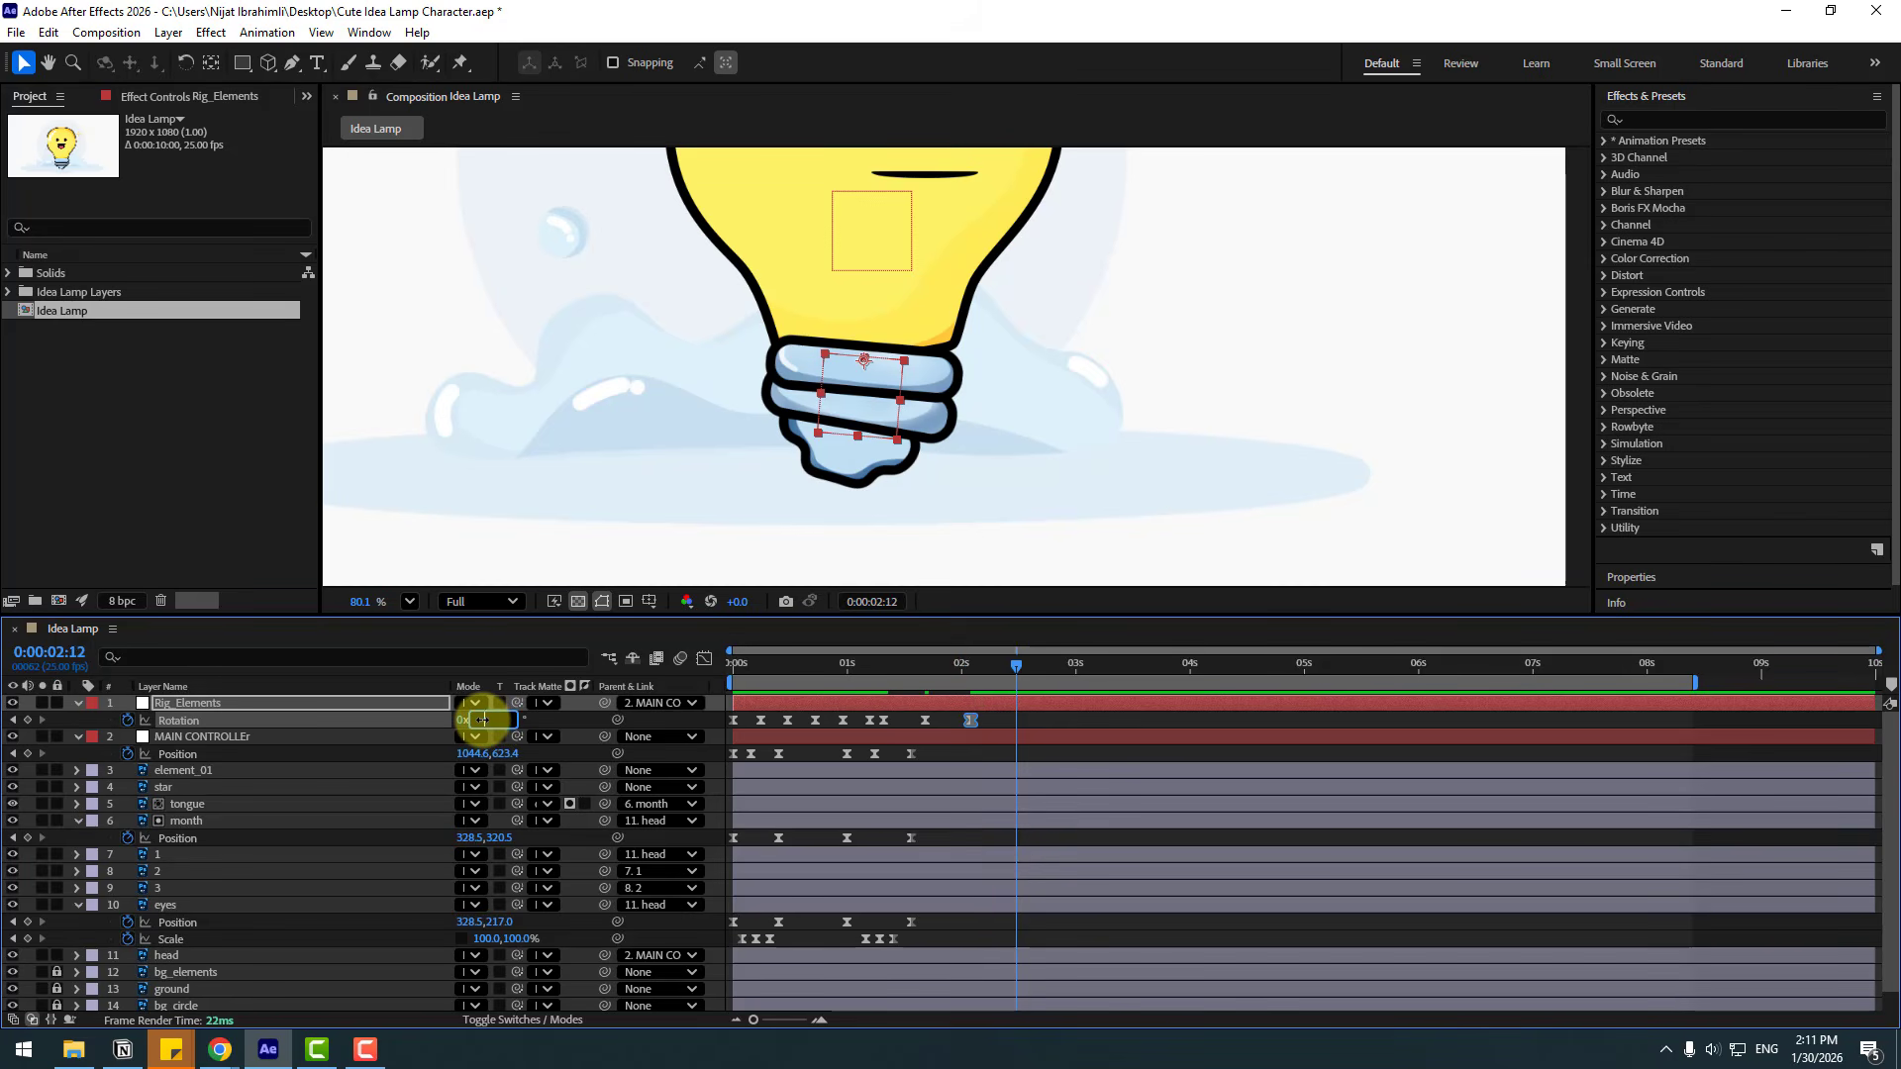
# Add diminishing Rig_Elements swing keyframes in alternating directions at 2:12 and 2:22, and end with 0° at 3:07.
pyautogui.press('Return')
pyautogui.hotkey('shift', 'pagedown')
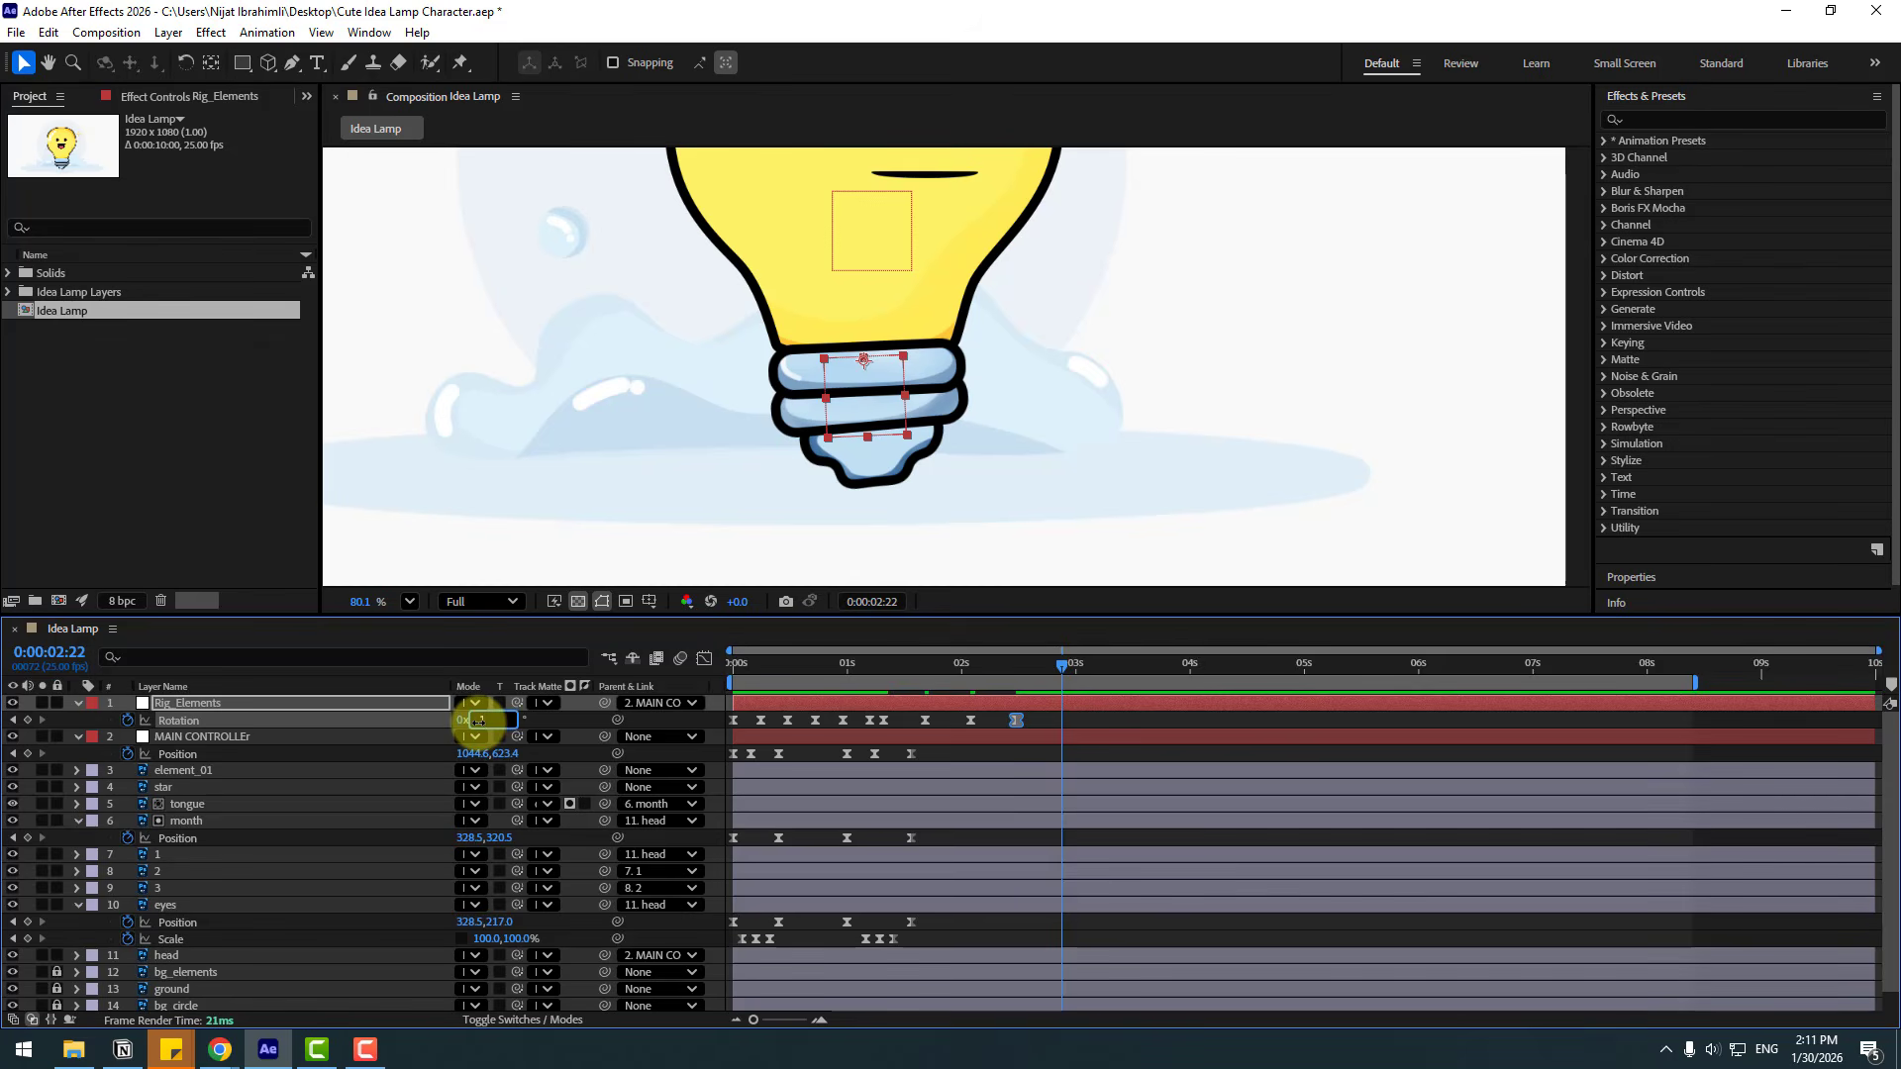
pyautogui.press('Return')
pyautogui.hotkey('shift', 'pagedown')
pyautogui.click(487, 721)
pyautogui.write('0')
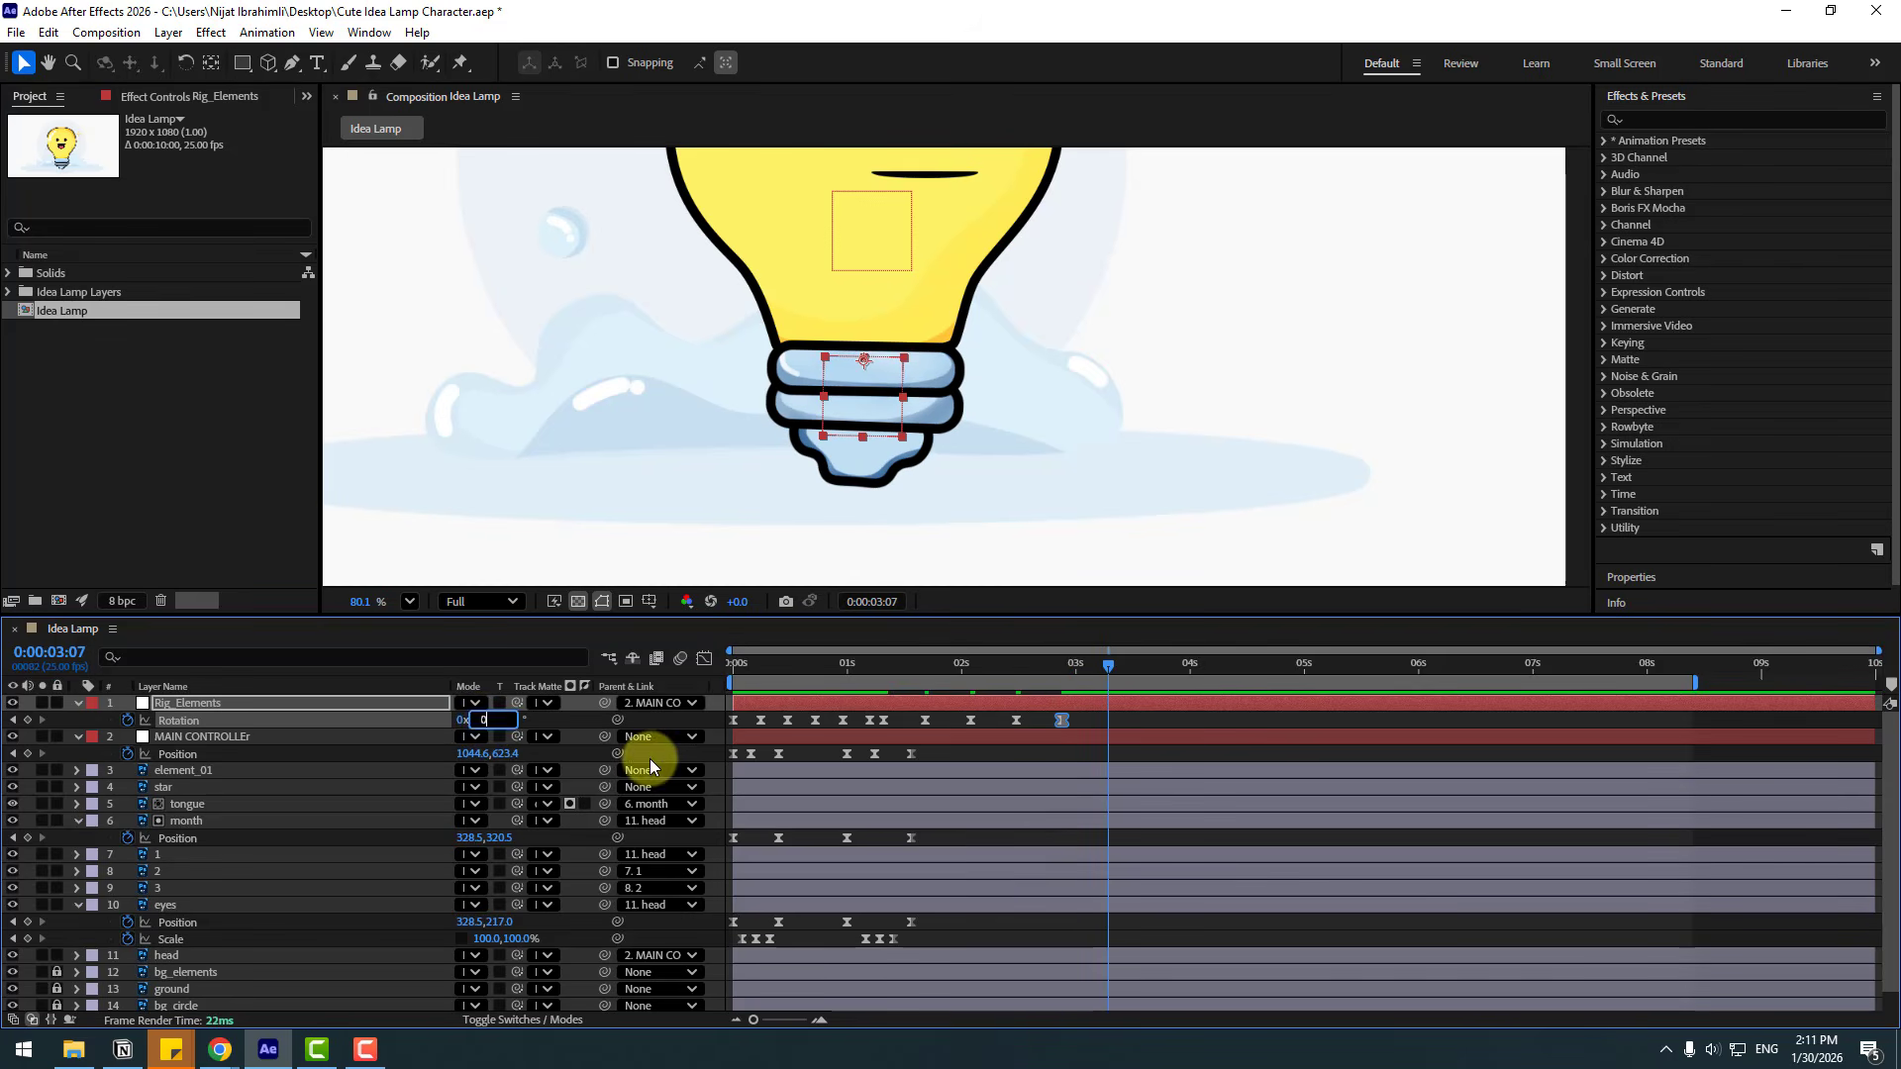
pyautogui.press('Return')
# Compress the spacing of the new Rig_Elements swing keyframes so the last falls at about 2:17, and preview.
pyautogui.moveTo(1130, 716); pyautogui.dragTo(912, 717)
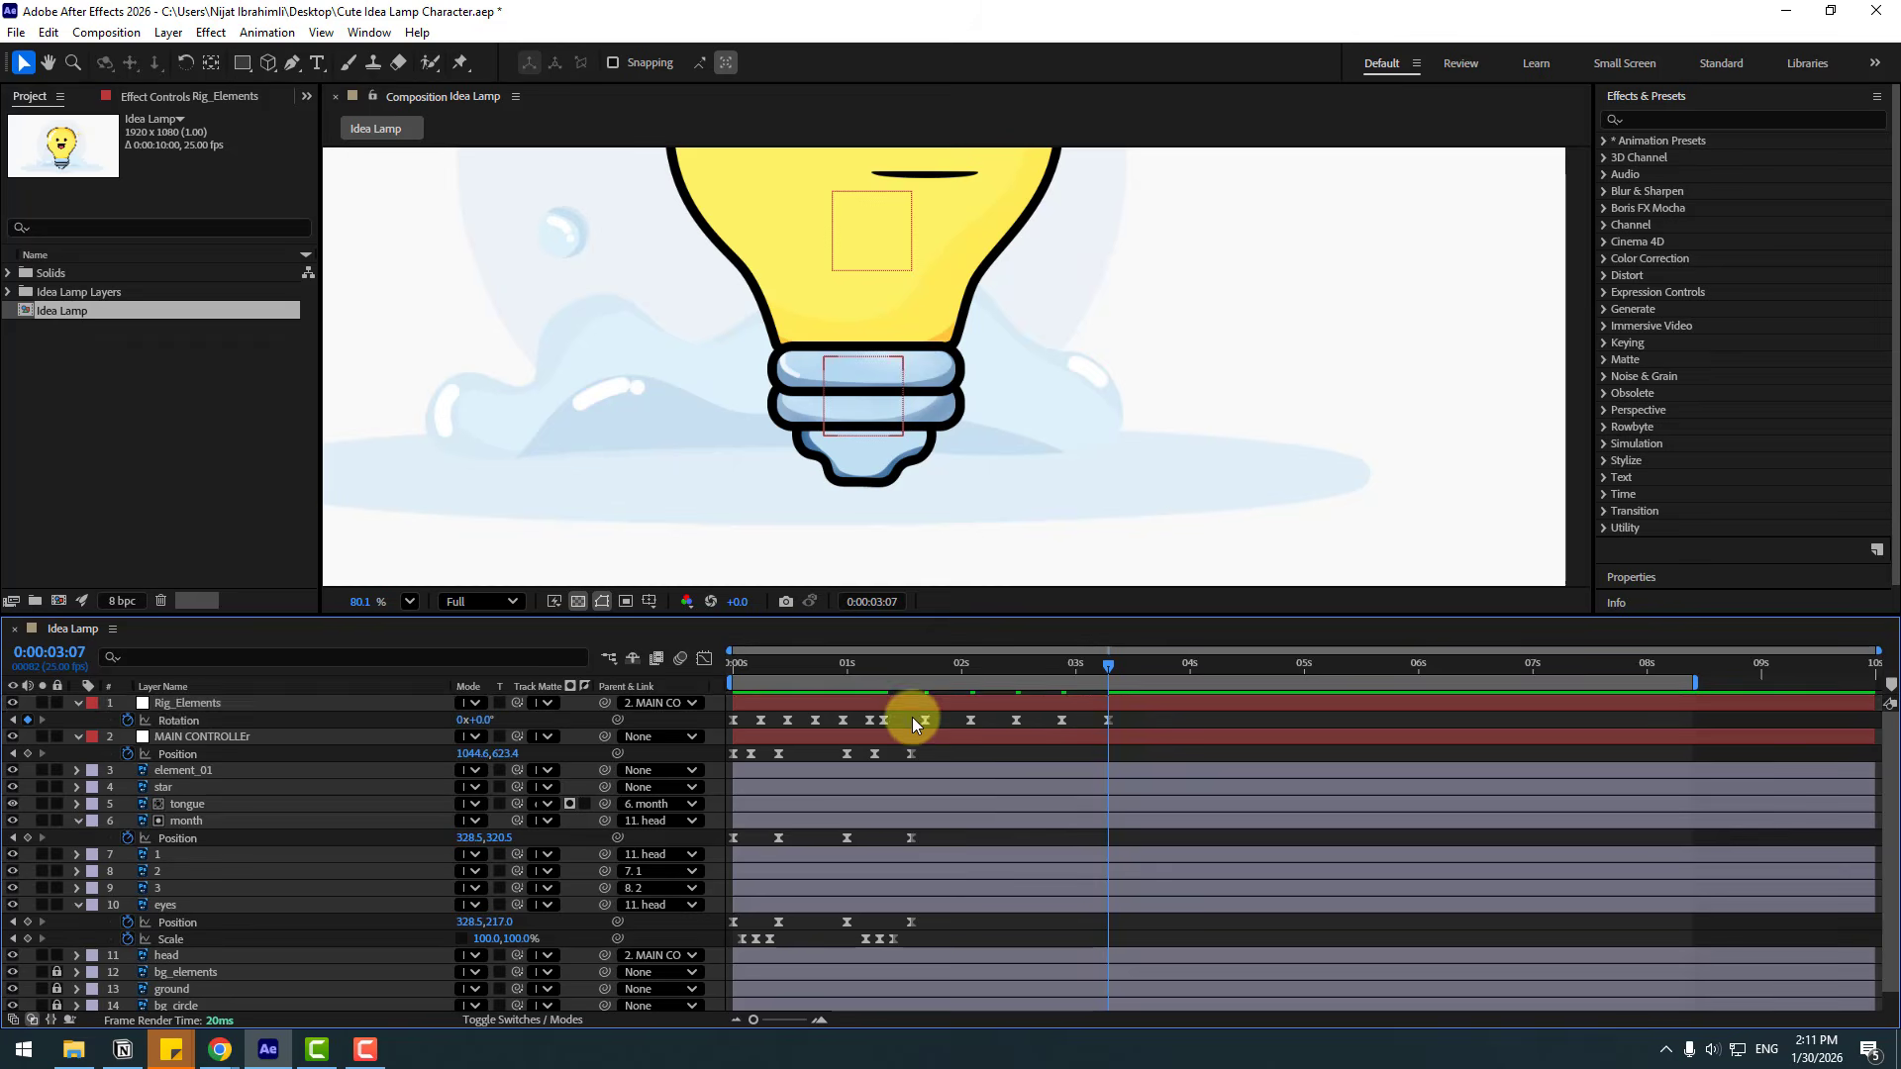
pyautogui.moveTo(1109, 720); pyautogui.dragTo(1043, 721)
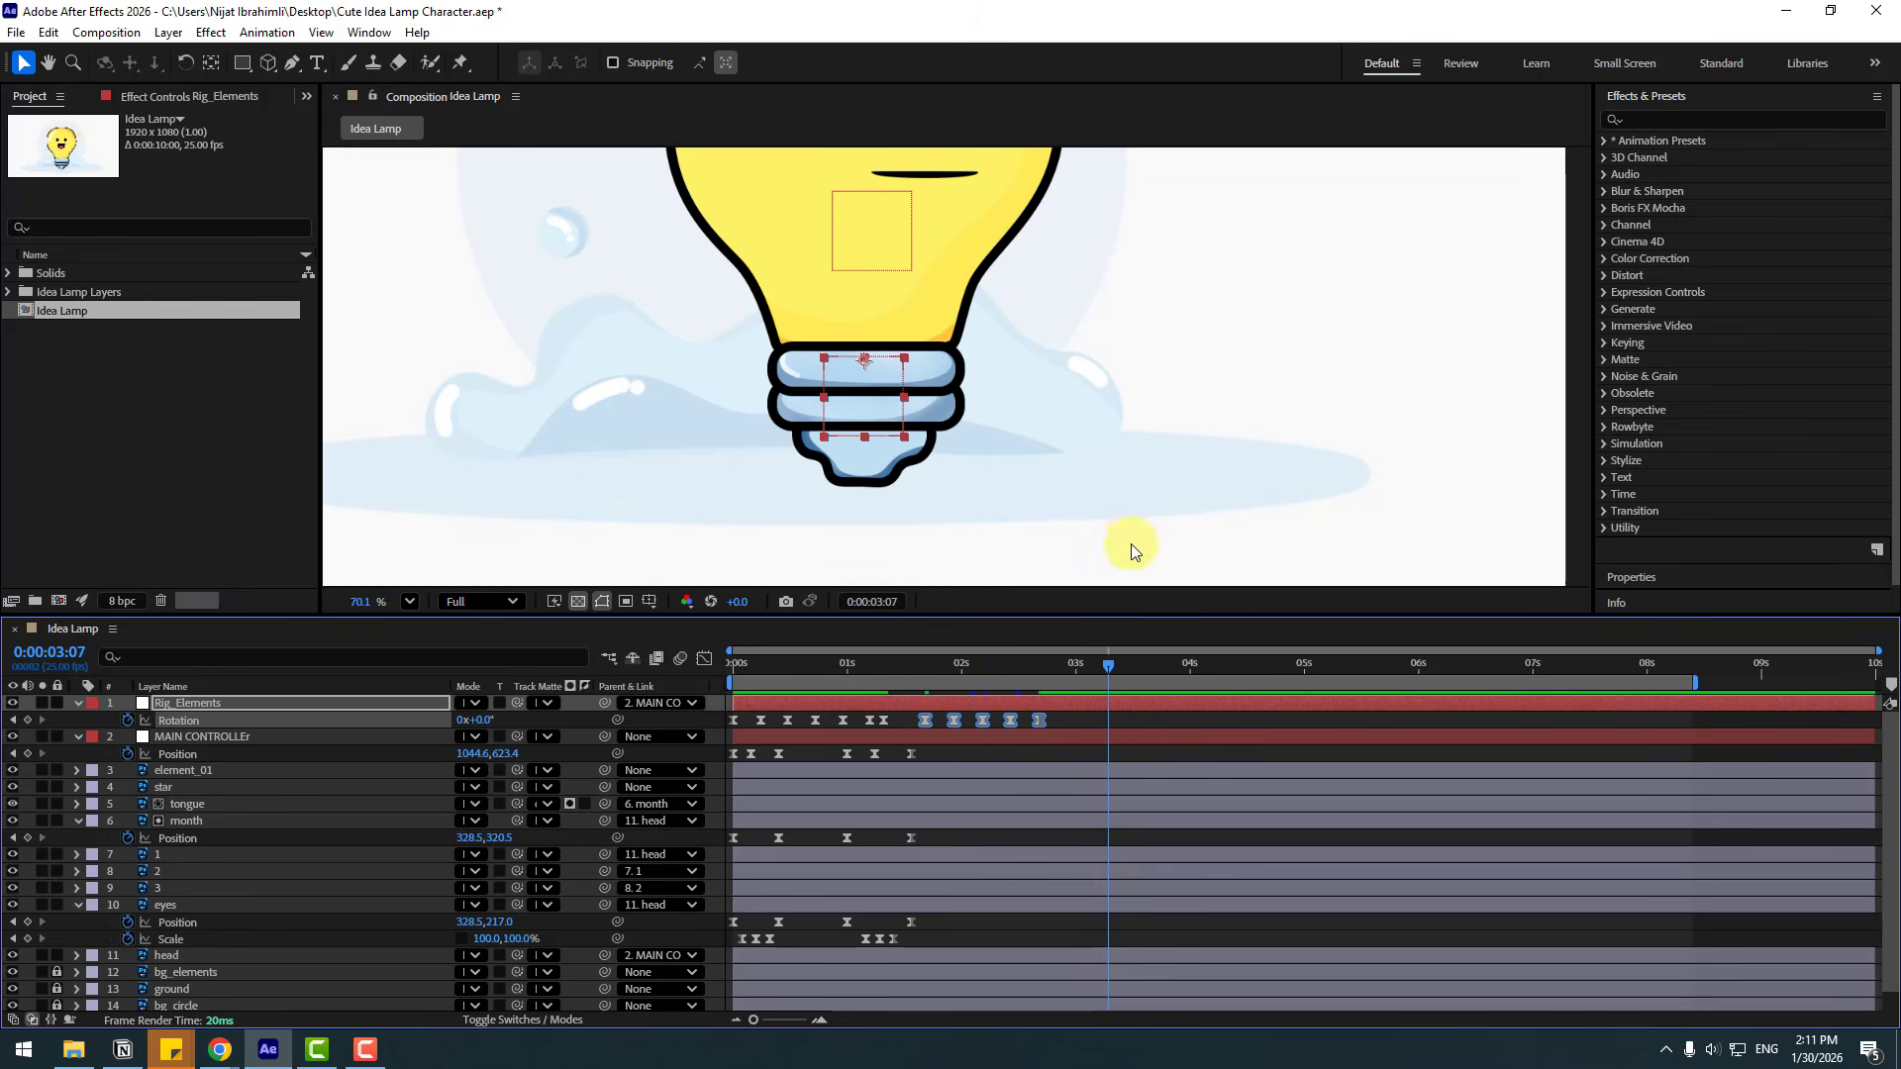
pyautogui.scroll(-3, 1148, 540)
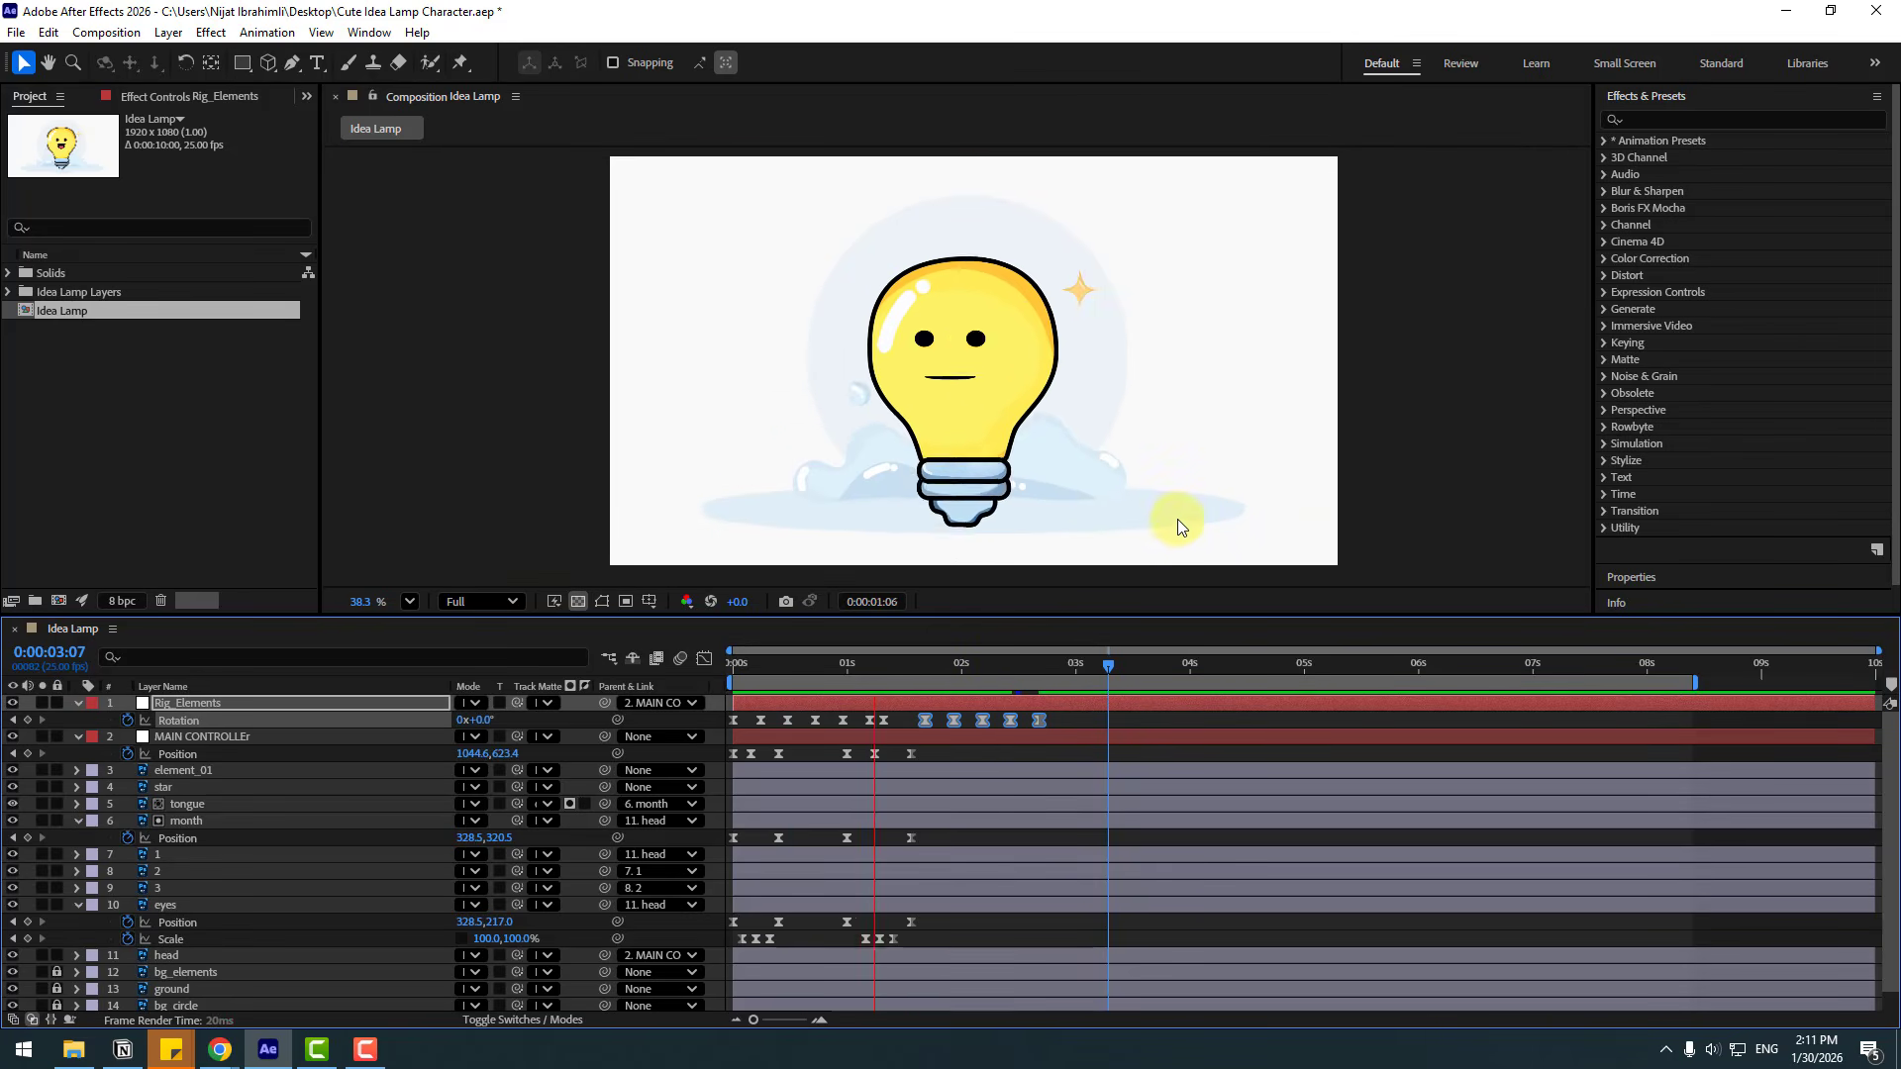
pyautogui.press('space')
# Shift the second series of Rig_Elements swing keyframes earlier so it starts at 1:05, and preview the timing.
pyautogui.moveTo(926, 718); pyautogui.dragTo(890, 718)
pyautogui.click(886, 717)
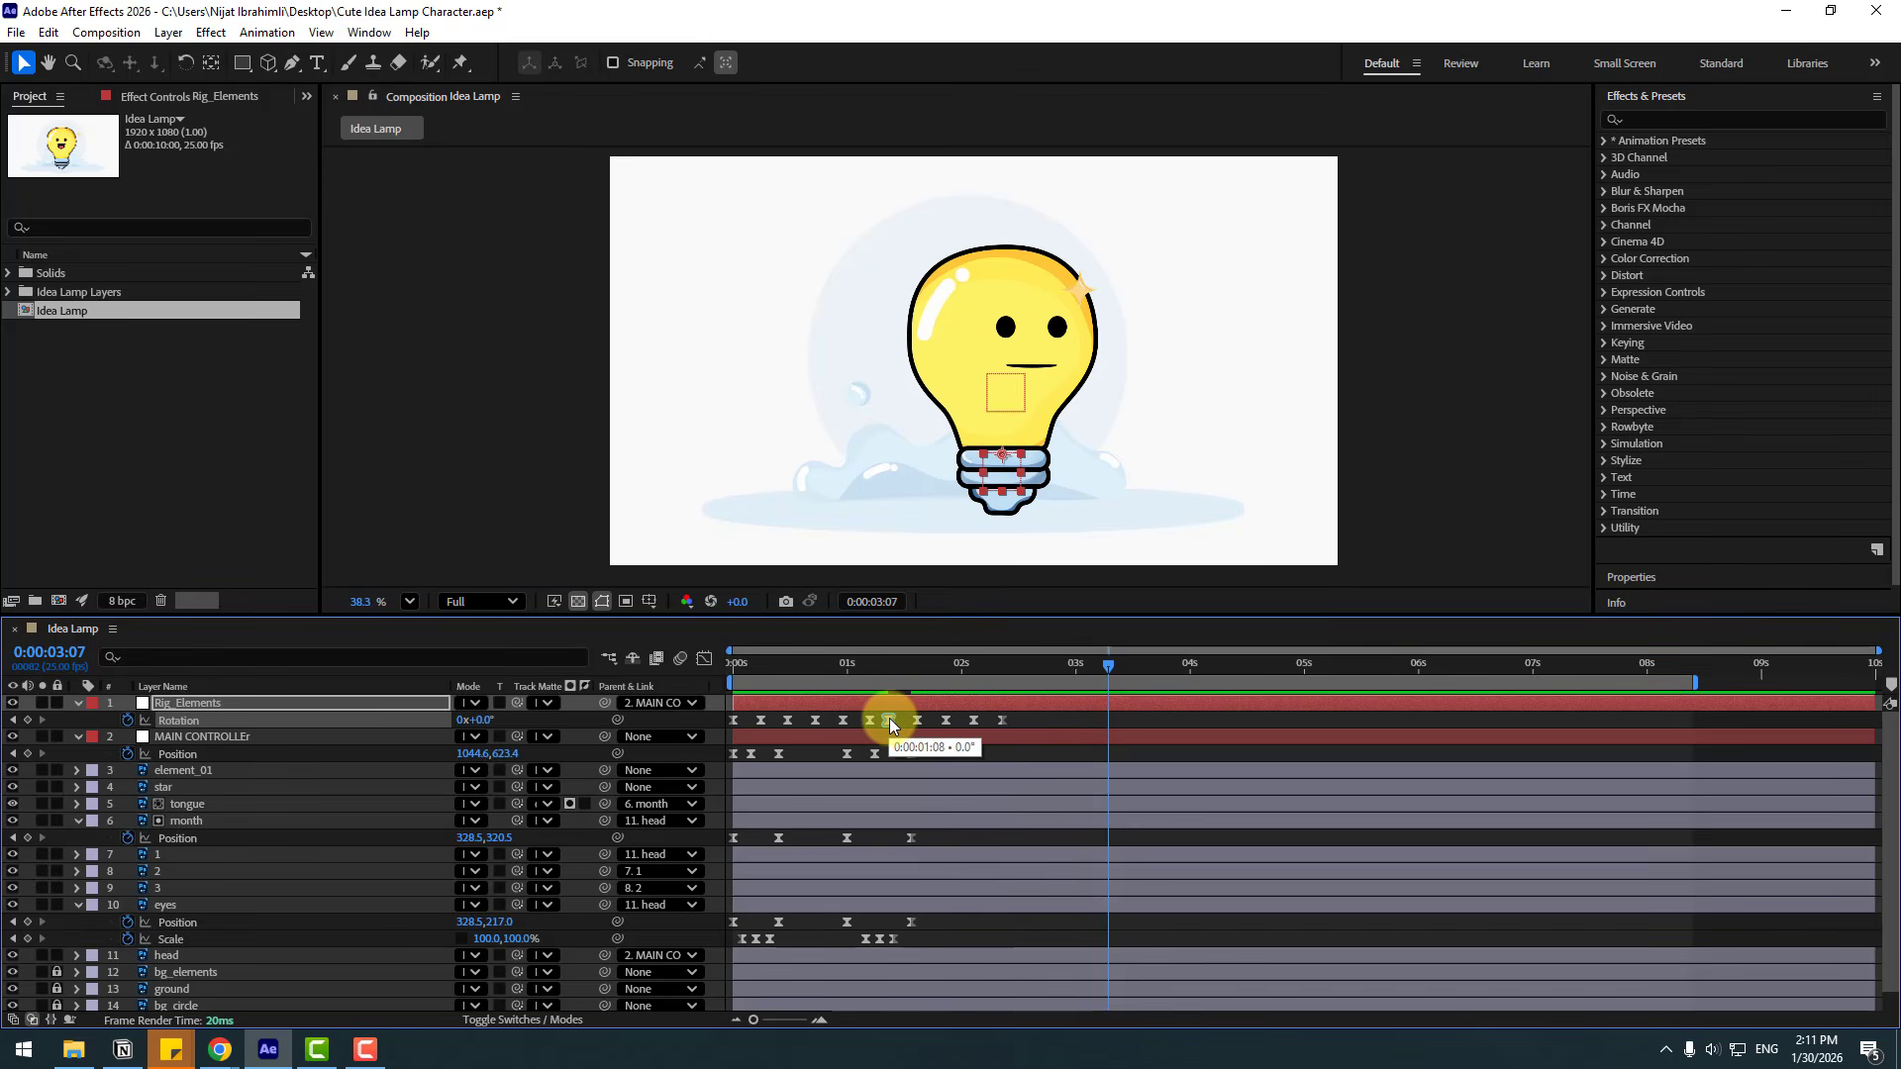
pyautogui.press('space')
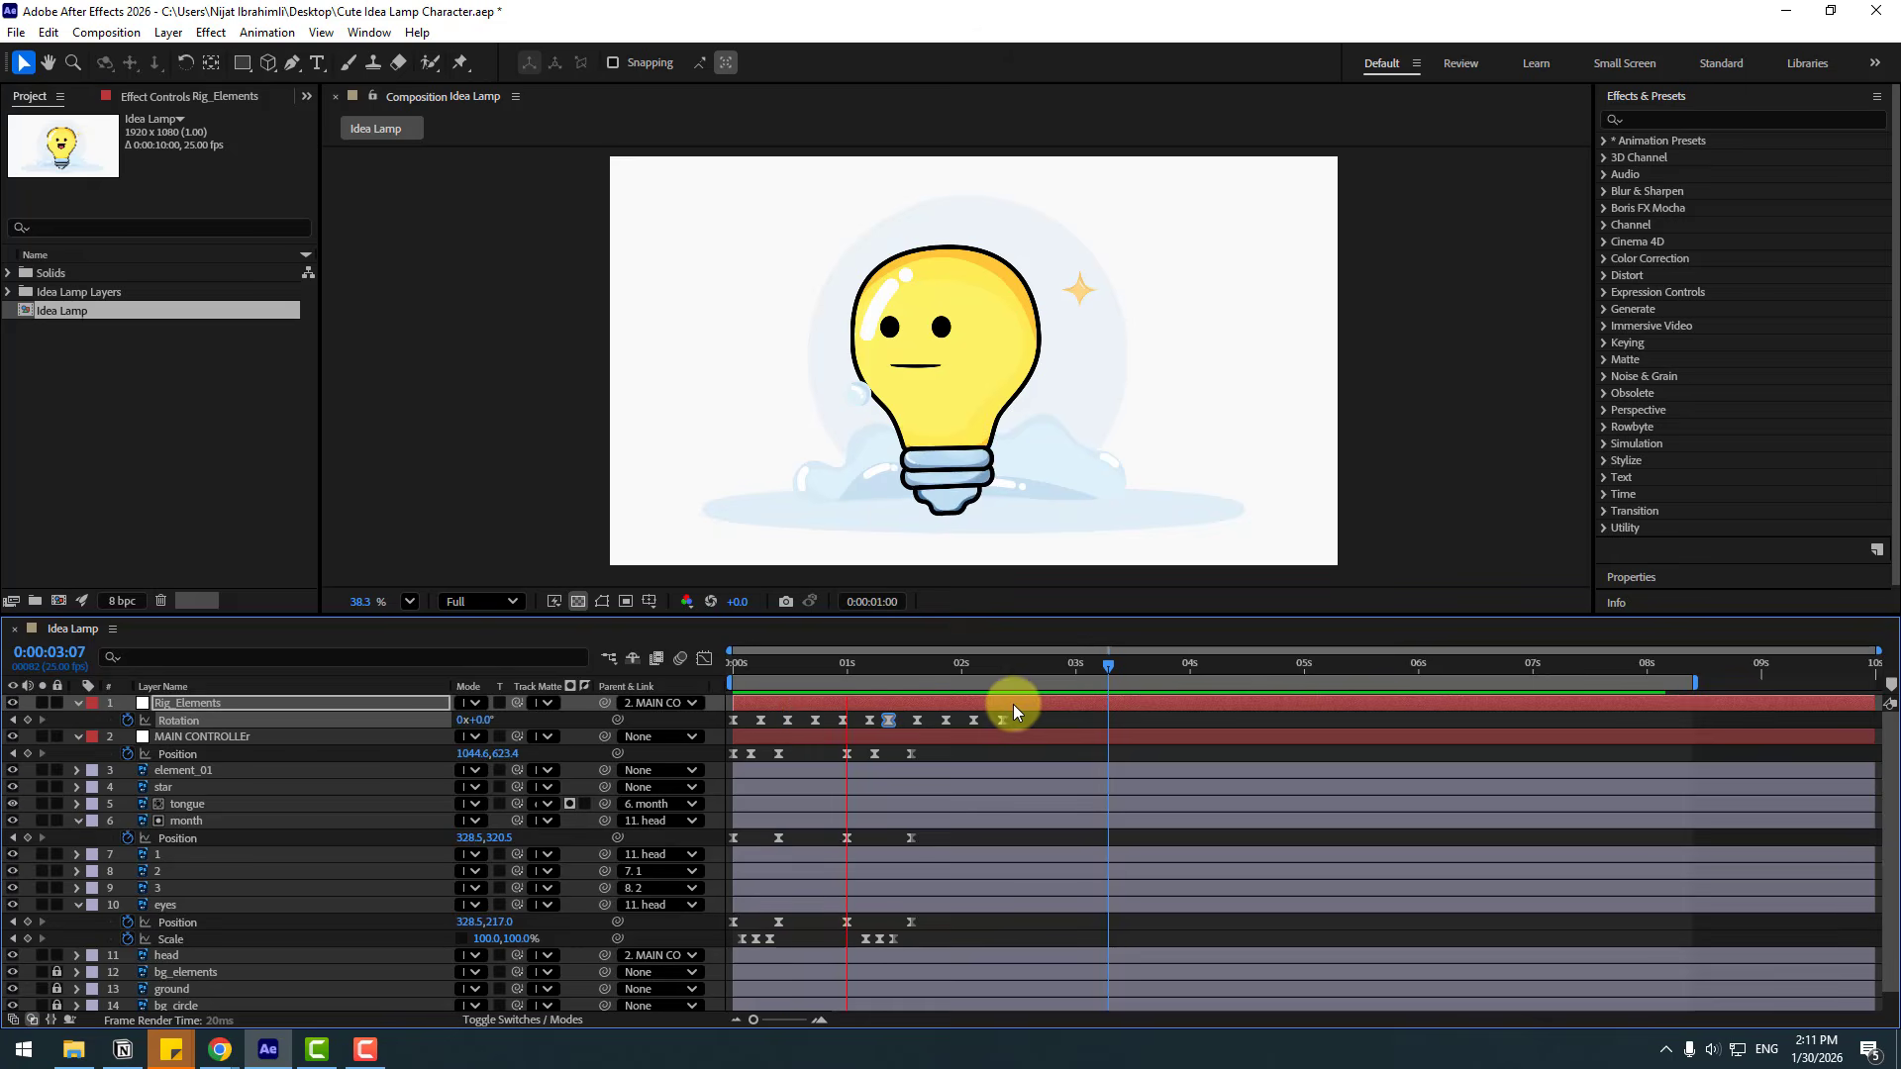
pyautogui.press('space')
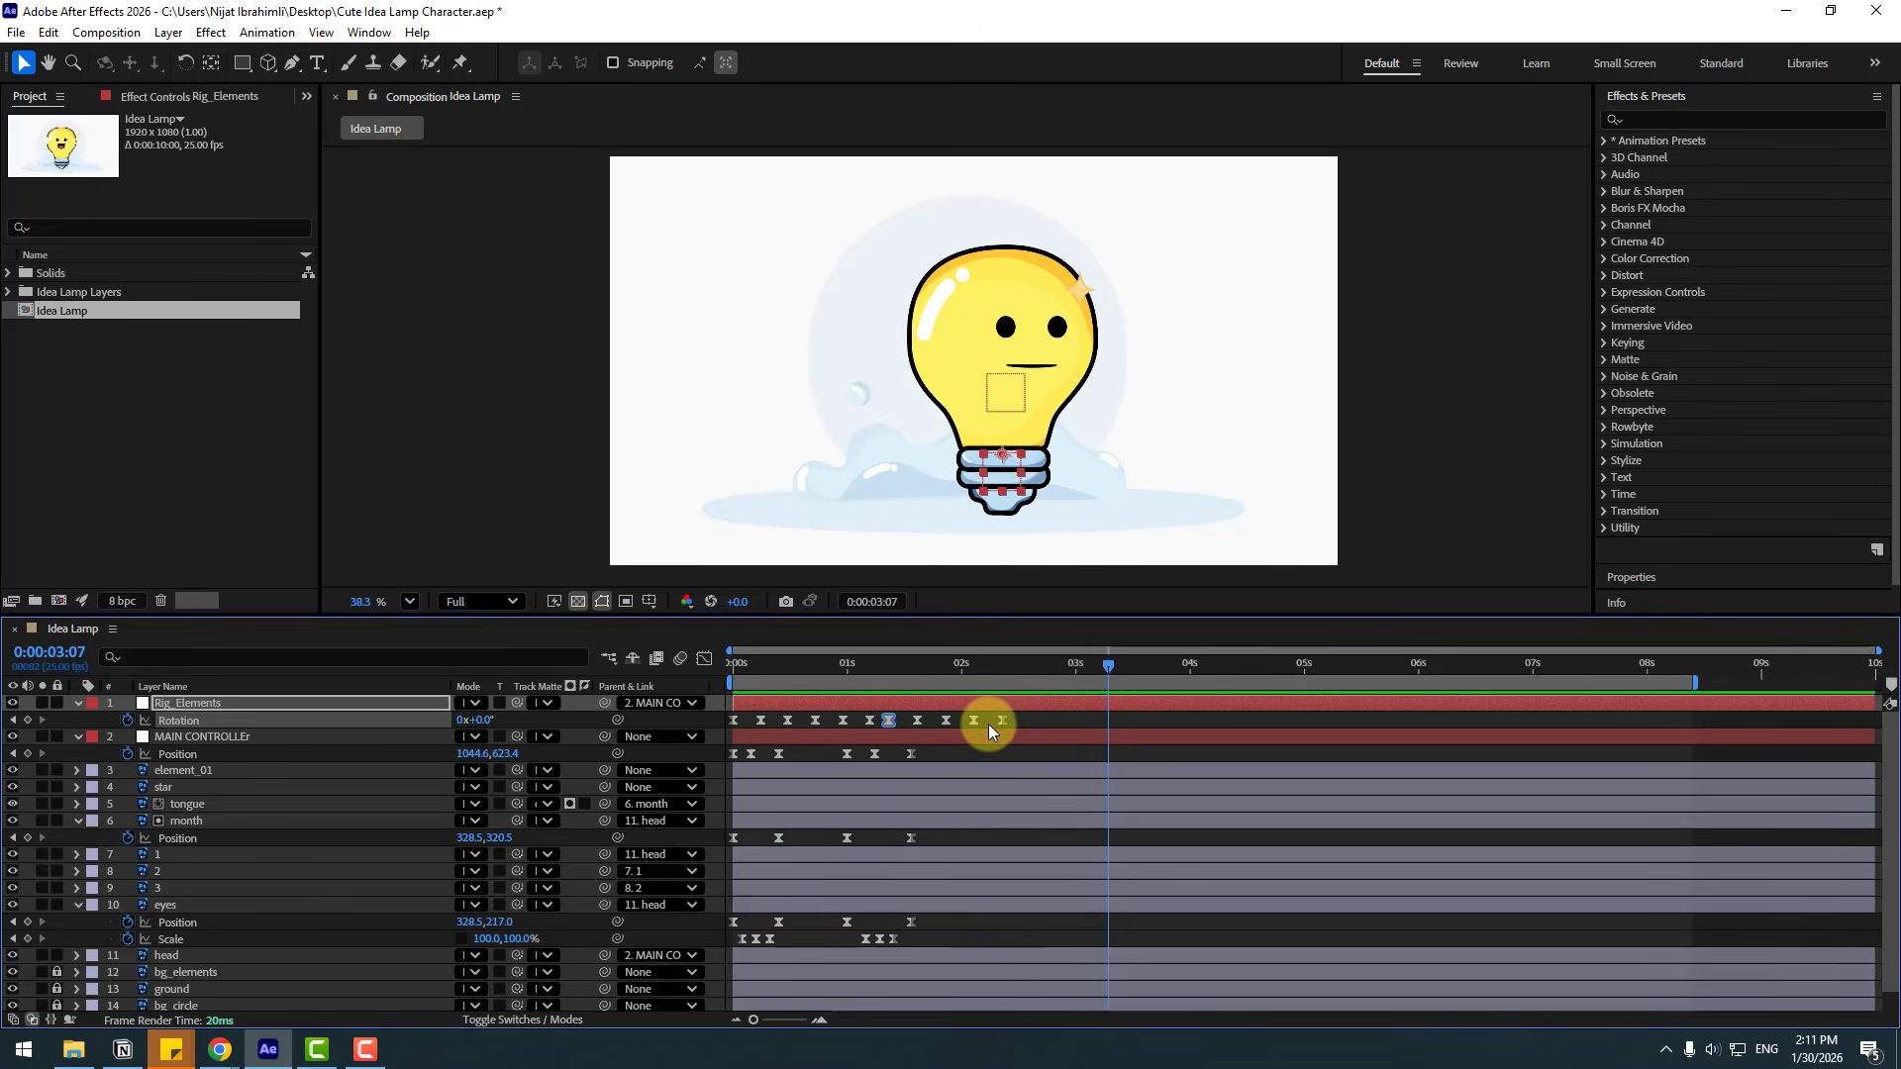
pyautogui.moveTo(887, 737); pyautogui.dragTo(881, 733)
pyautogui.moveTo(834, 667); pyautogui.dragTo(873, 715)
pyautogui.press('space')
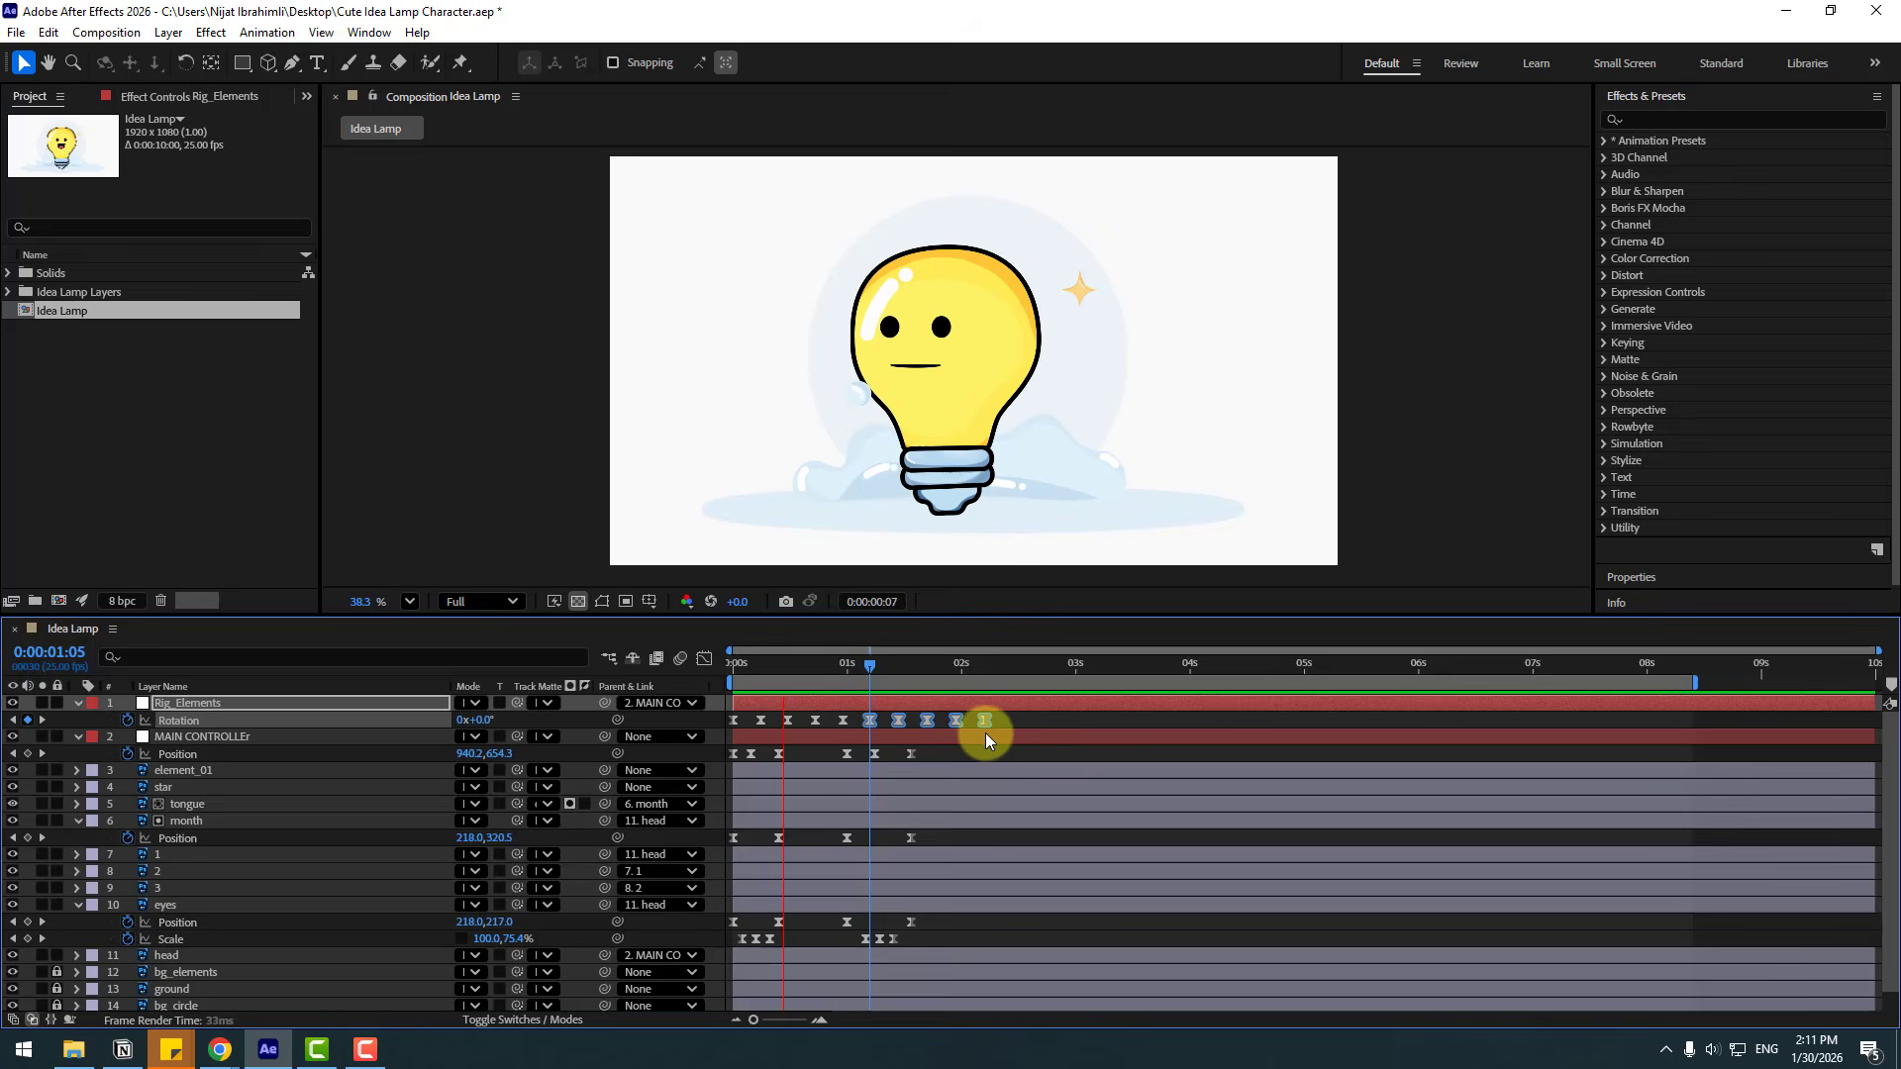
# Add a MAIN CONTROLLER Position keyframe at 2:09 and copy its first Position keyframe to 2:21.
pyautogui.moveTo(958, 651); pyautogui.dragTo(1001, 653)
pyautogui.click(871, 757)
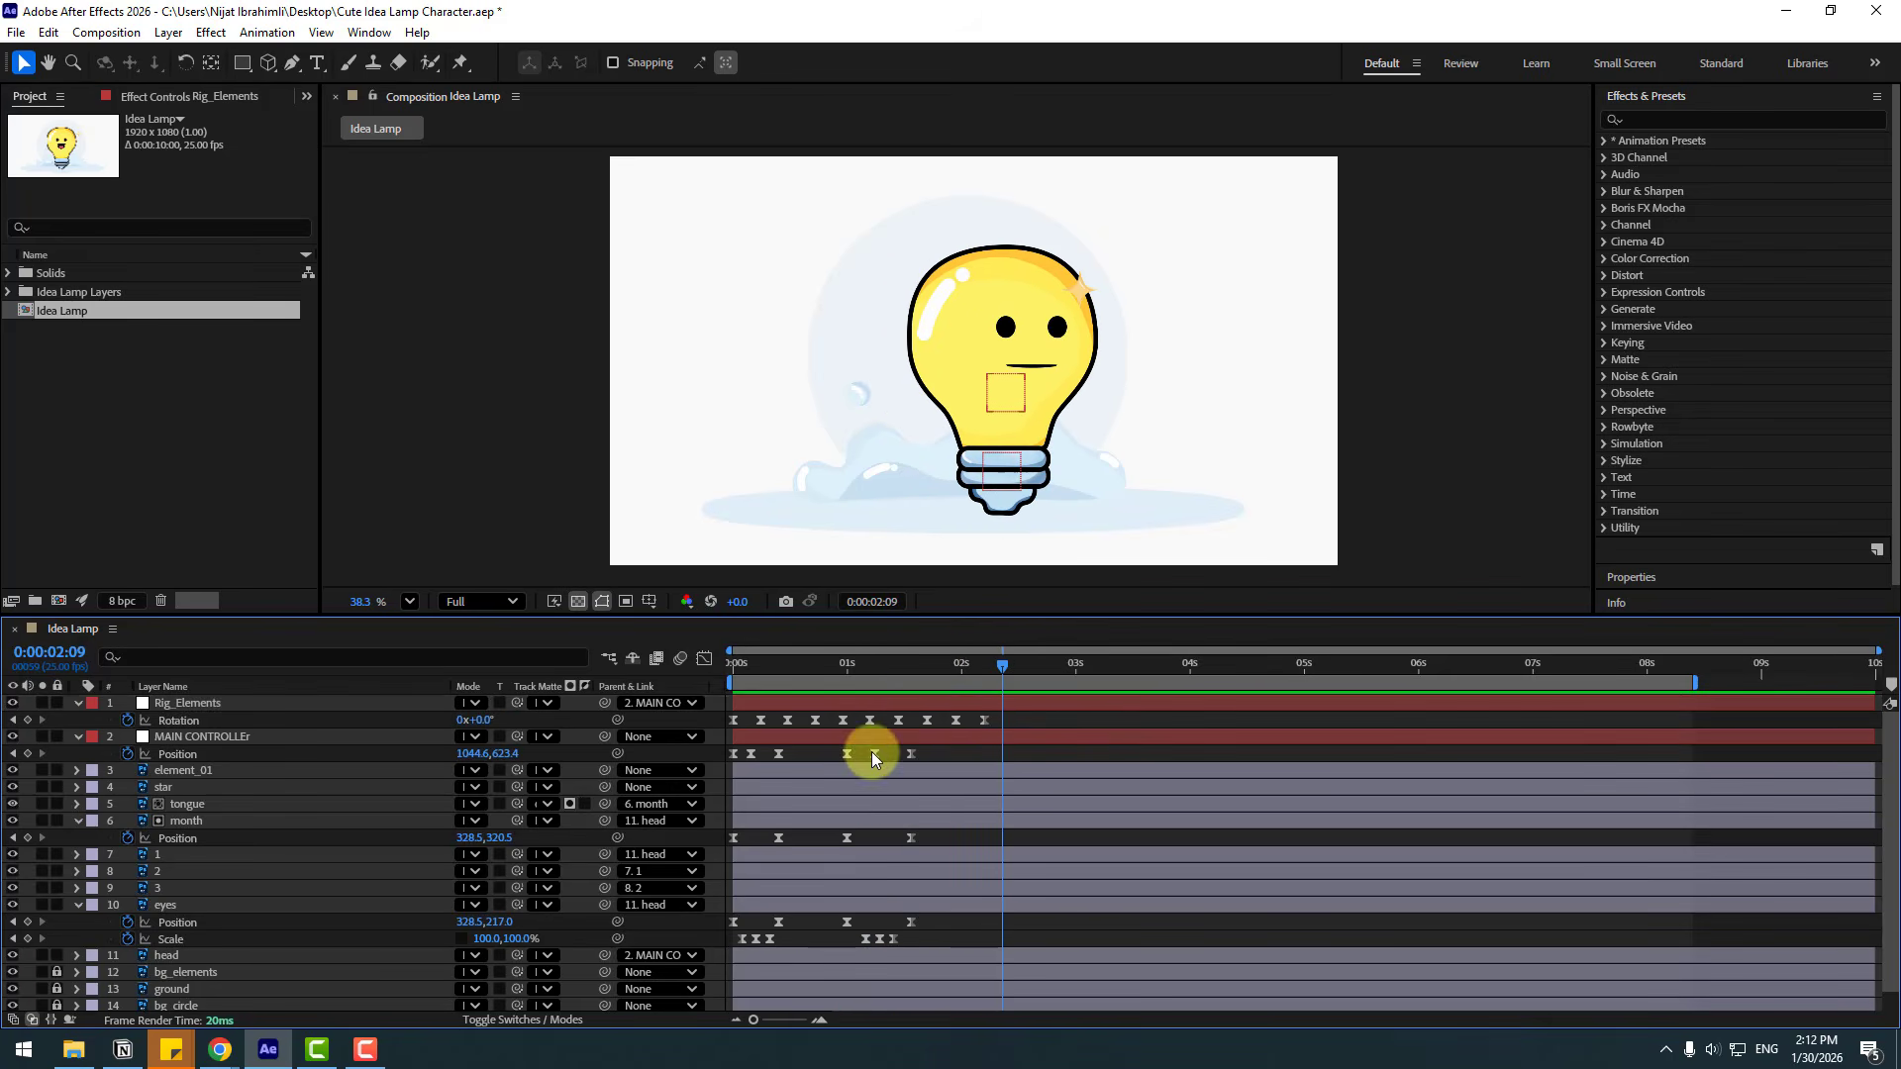
pyautogui.click(242, 737)
pyautogui.click(28, 754)
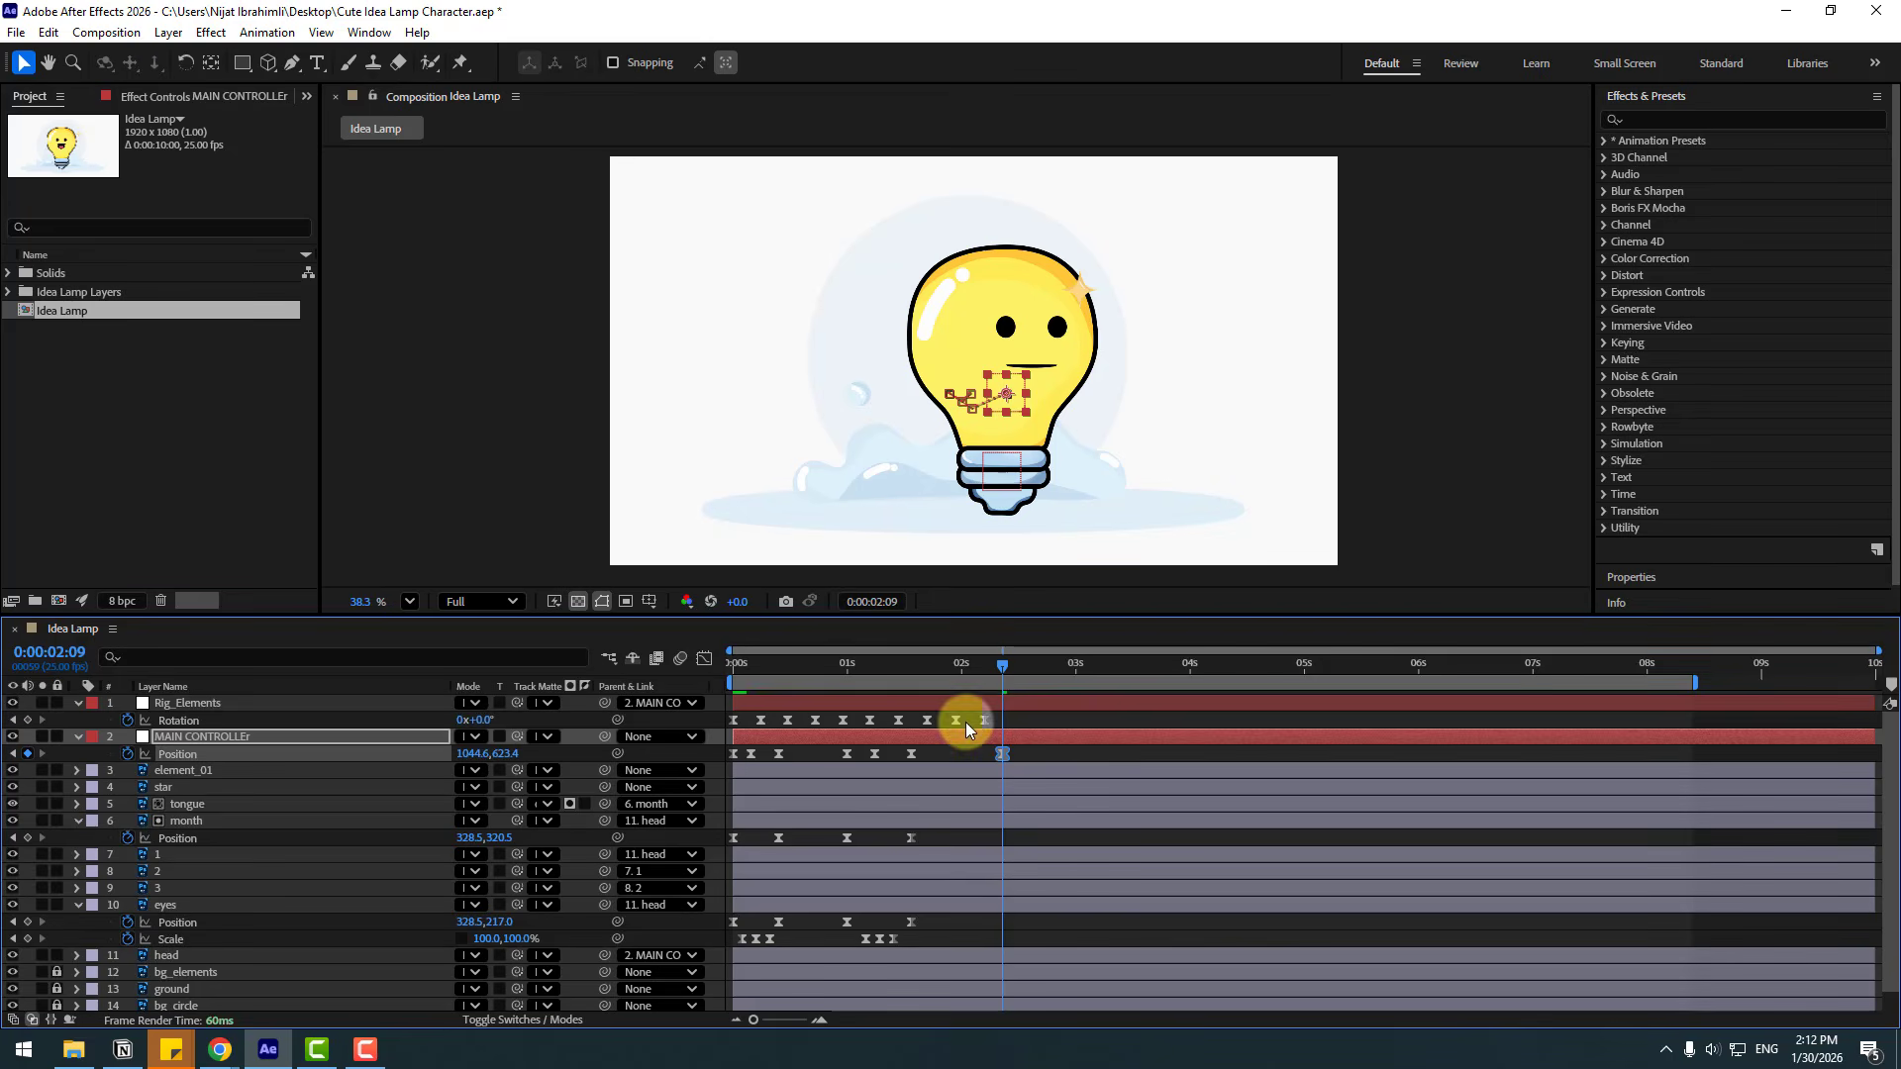
pyautogui.moveTo(1034, 667); pyautogui.dragTo(1058, 676)
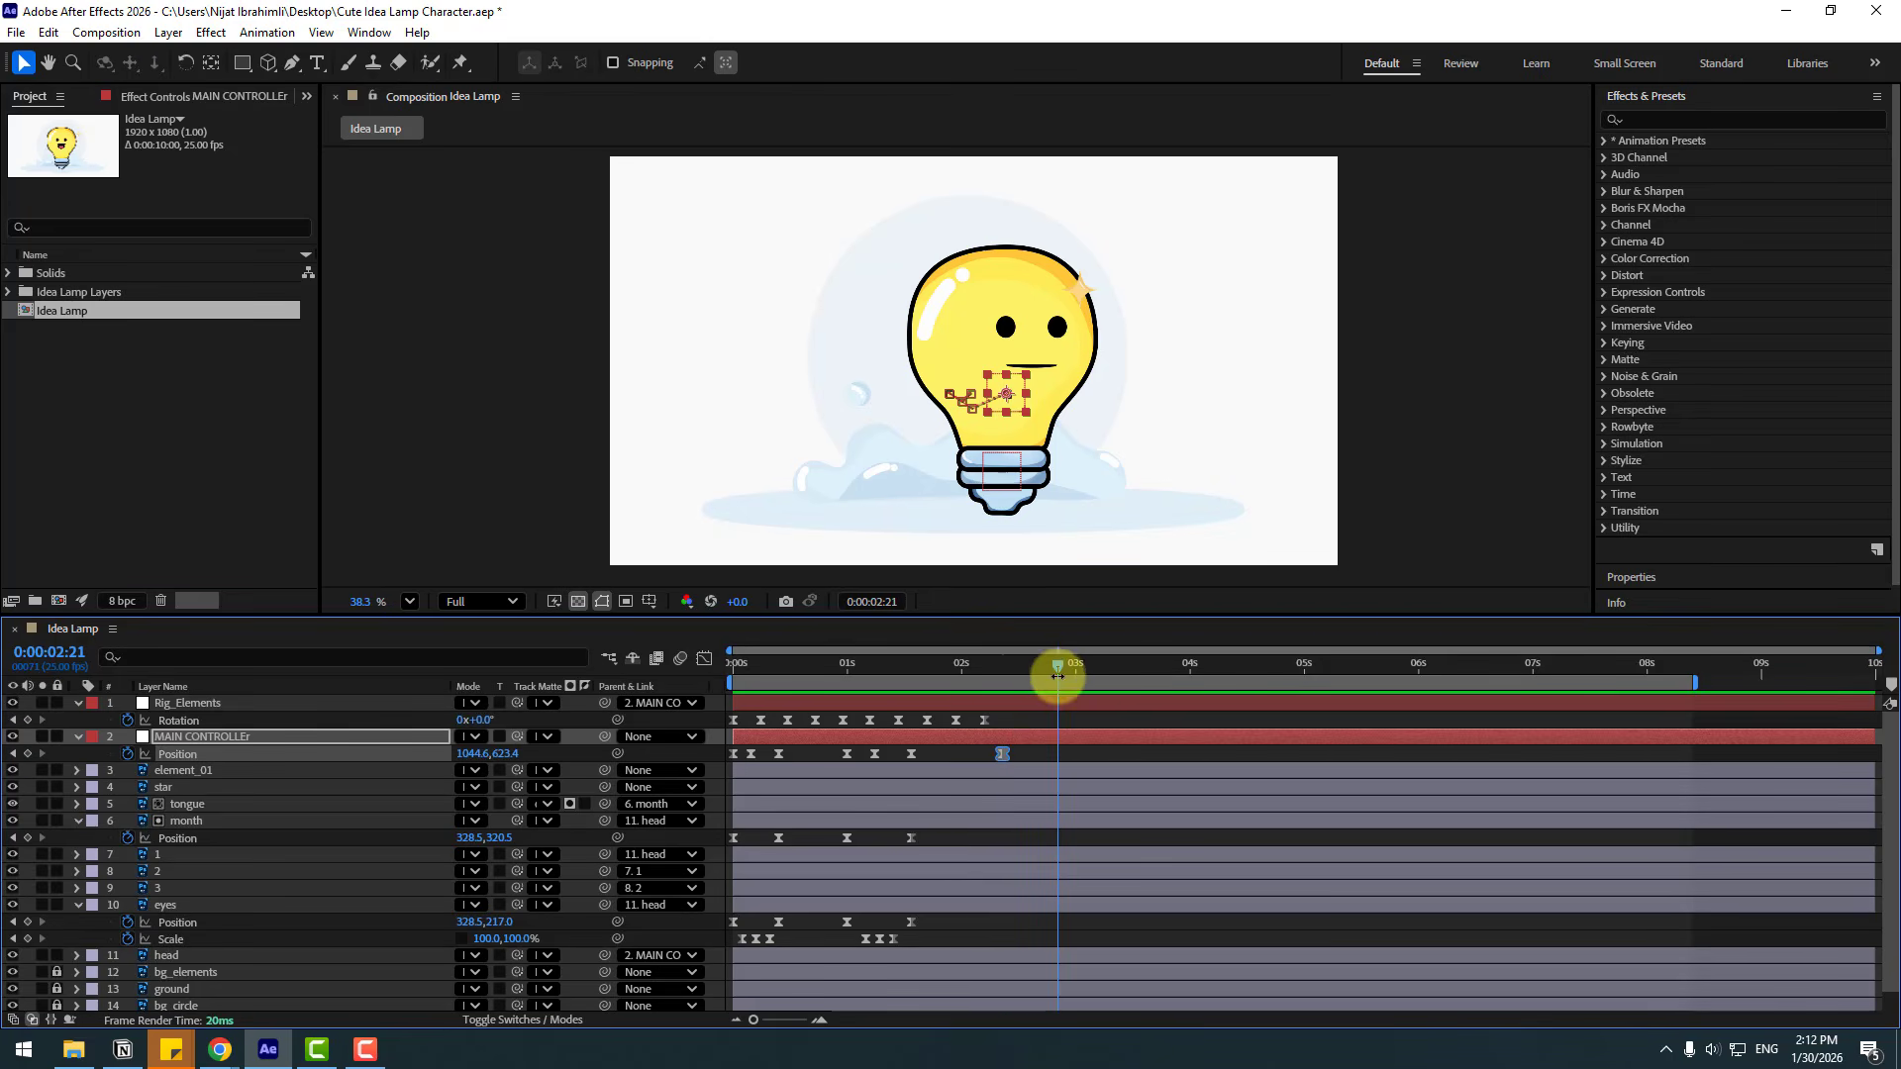
pyautogui.click(732, 754)
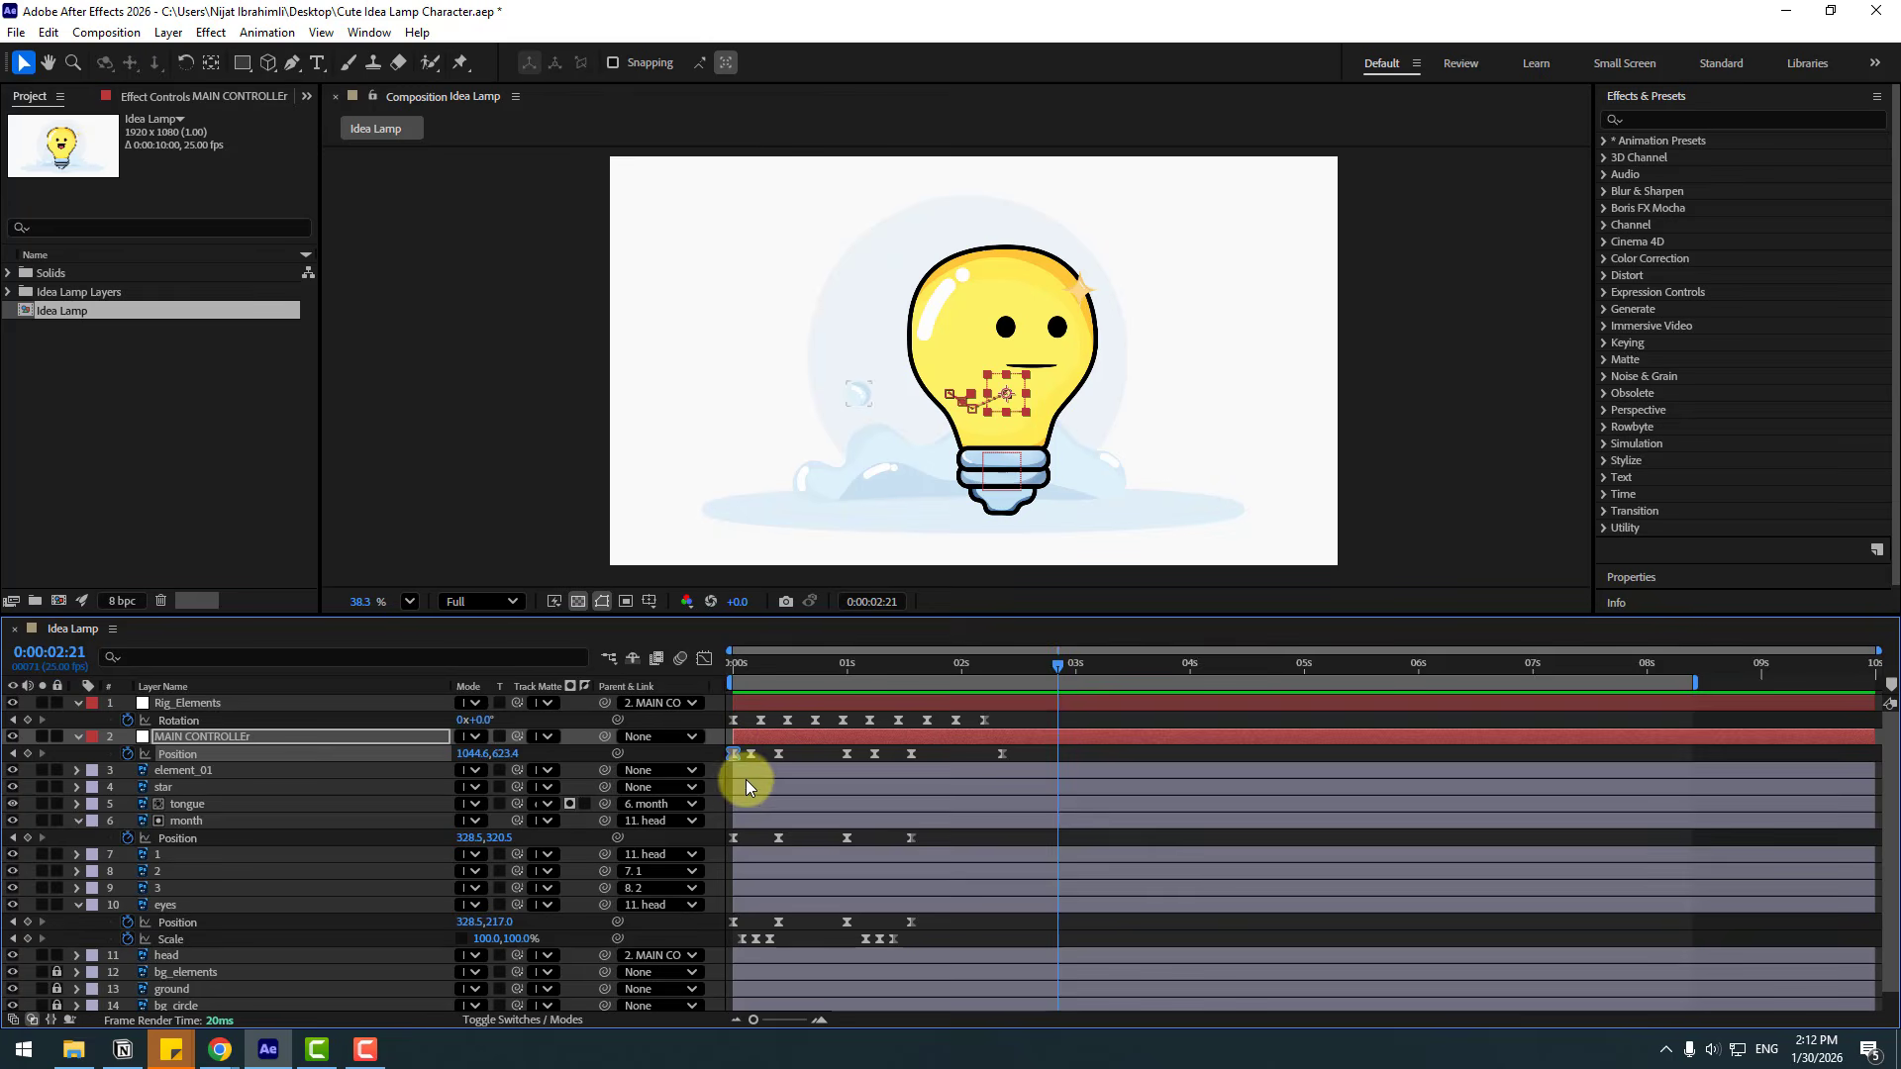
pyautogui.hotkey('ctrl', 'c')
pyautogui.hotkey('ctrl', 'v')
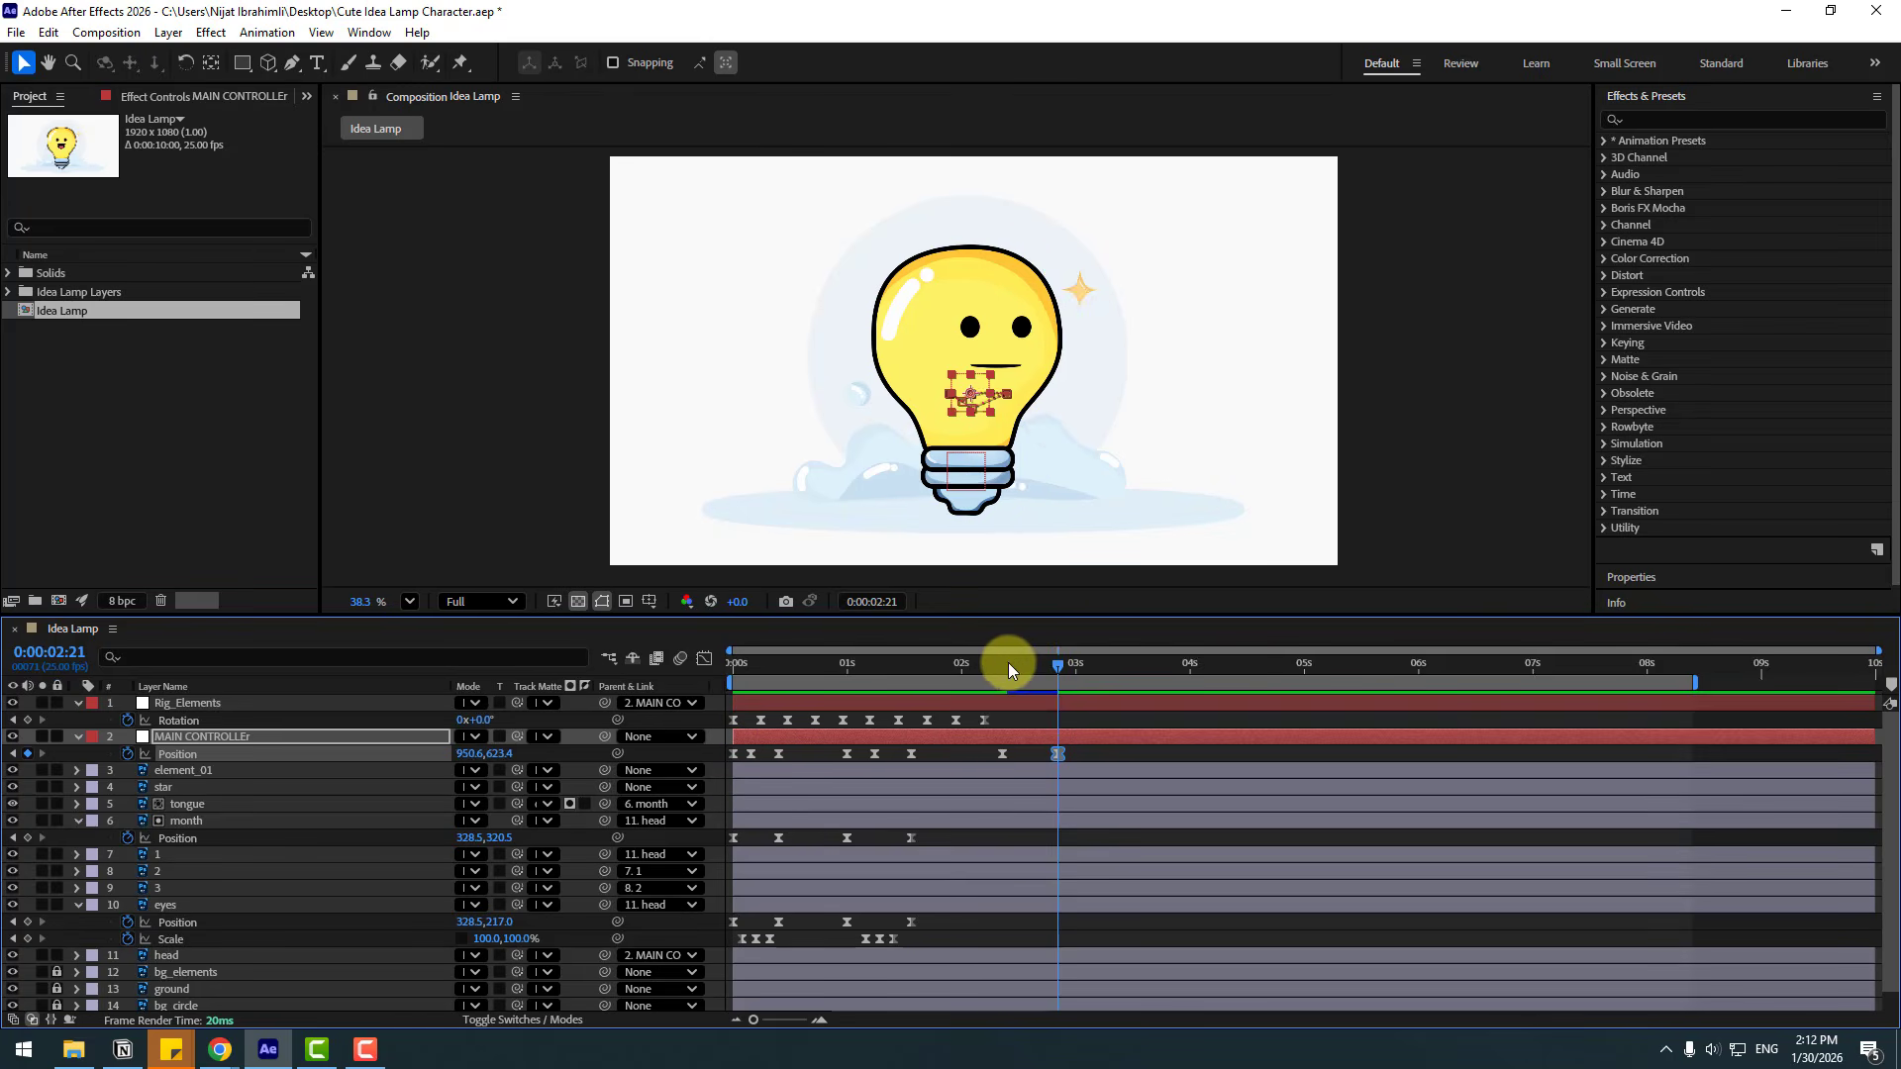
# Add Position keyframes to the month and eyes layers at 2:09, and copy each layer's first Position keyframe to 2:21.
pyautogui.click(1002, 663)
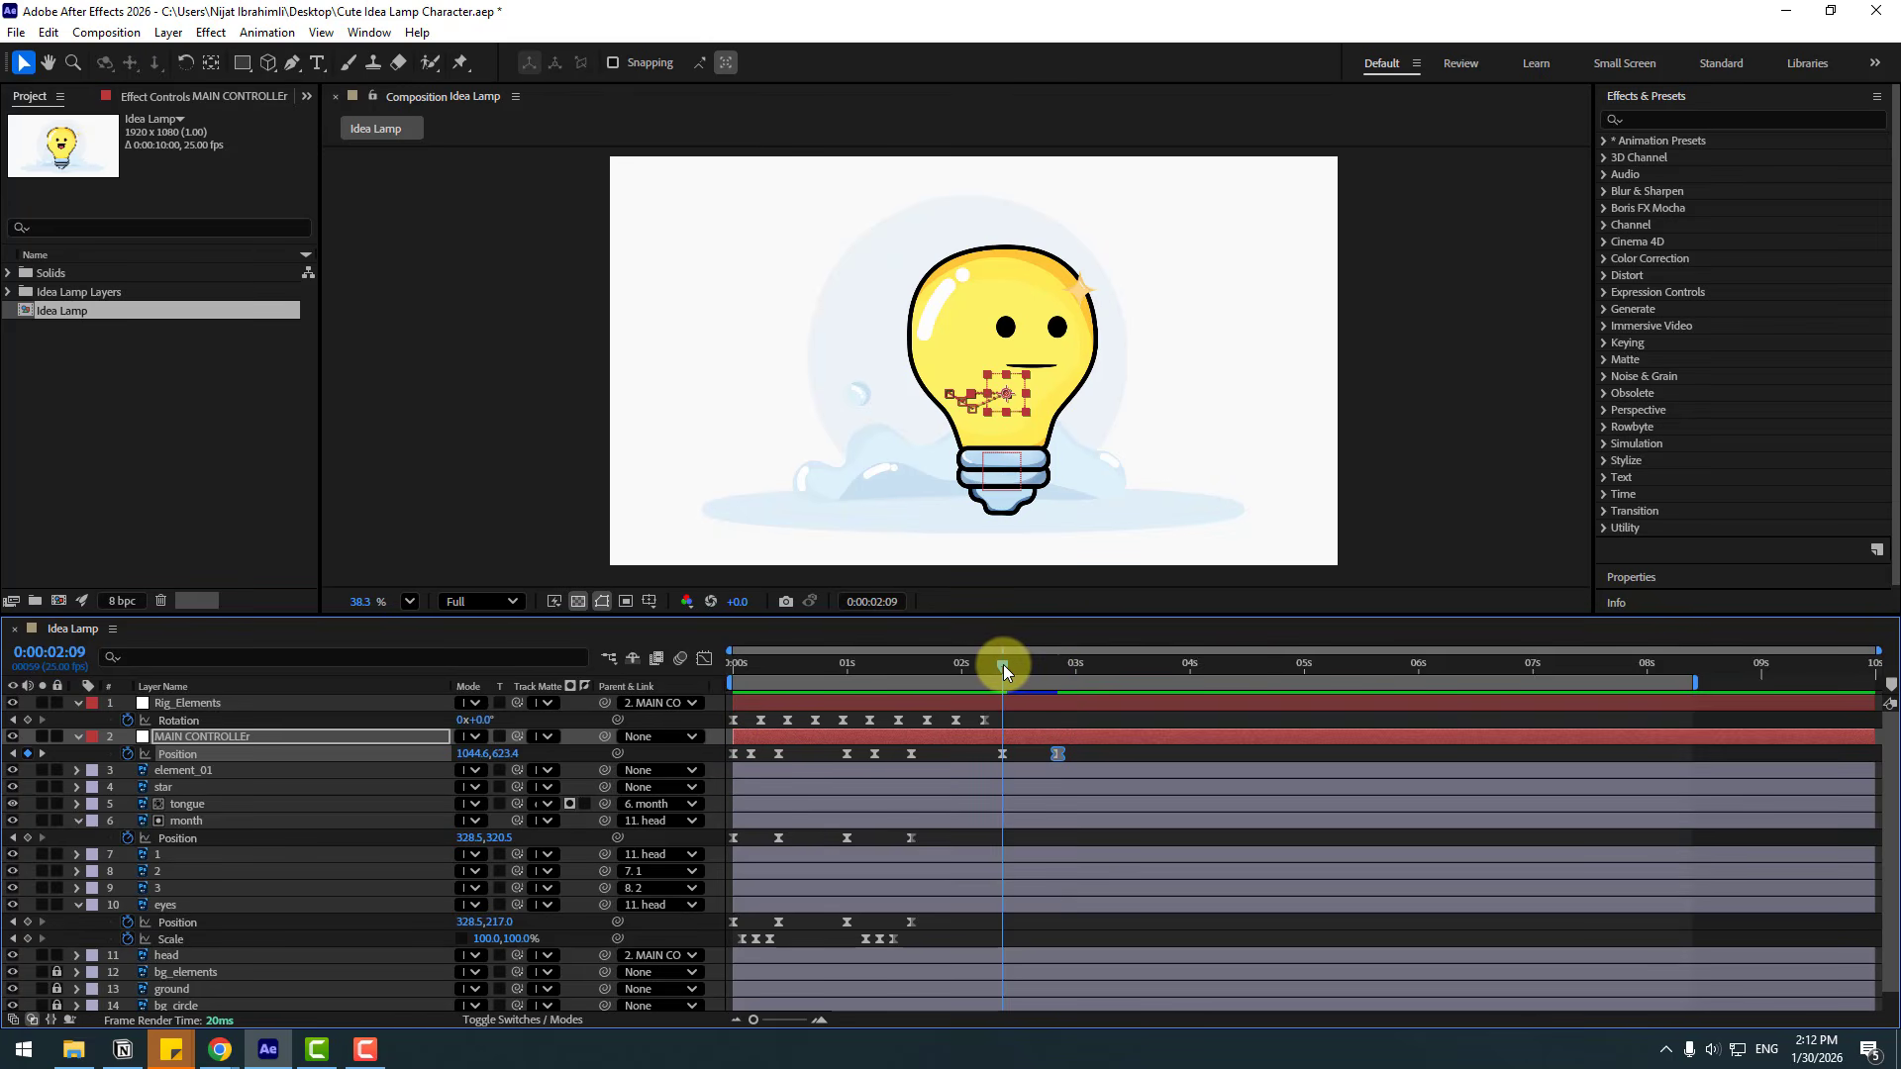
pyautogui.click(187, 820)
pyautogui.keyDown('ctrl'); pyautogui.click(170, 905); pyautogui.keyUp('ctrl')
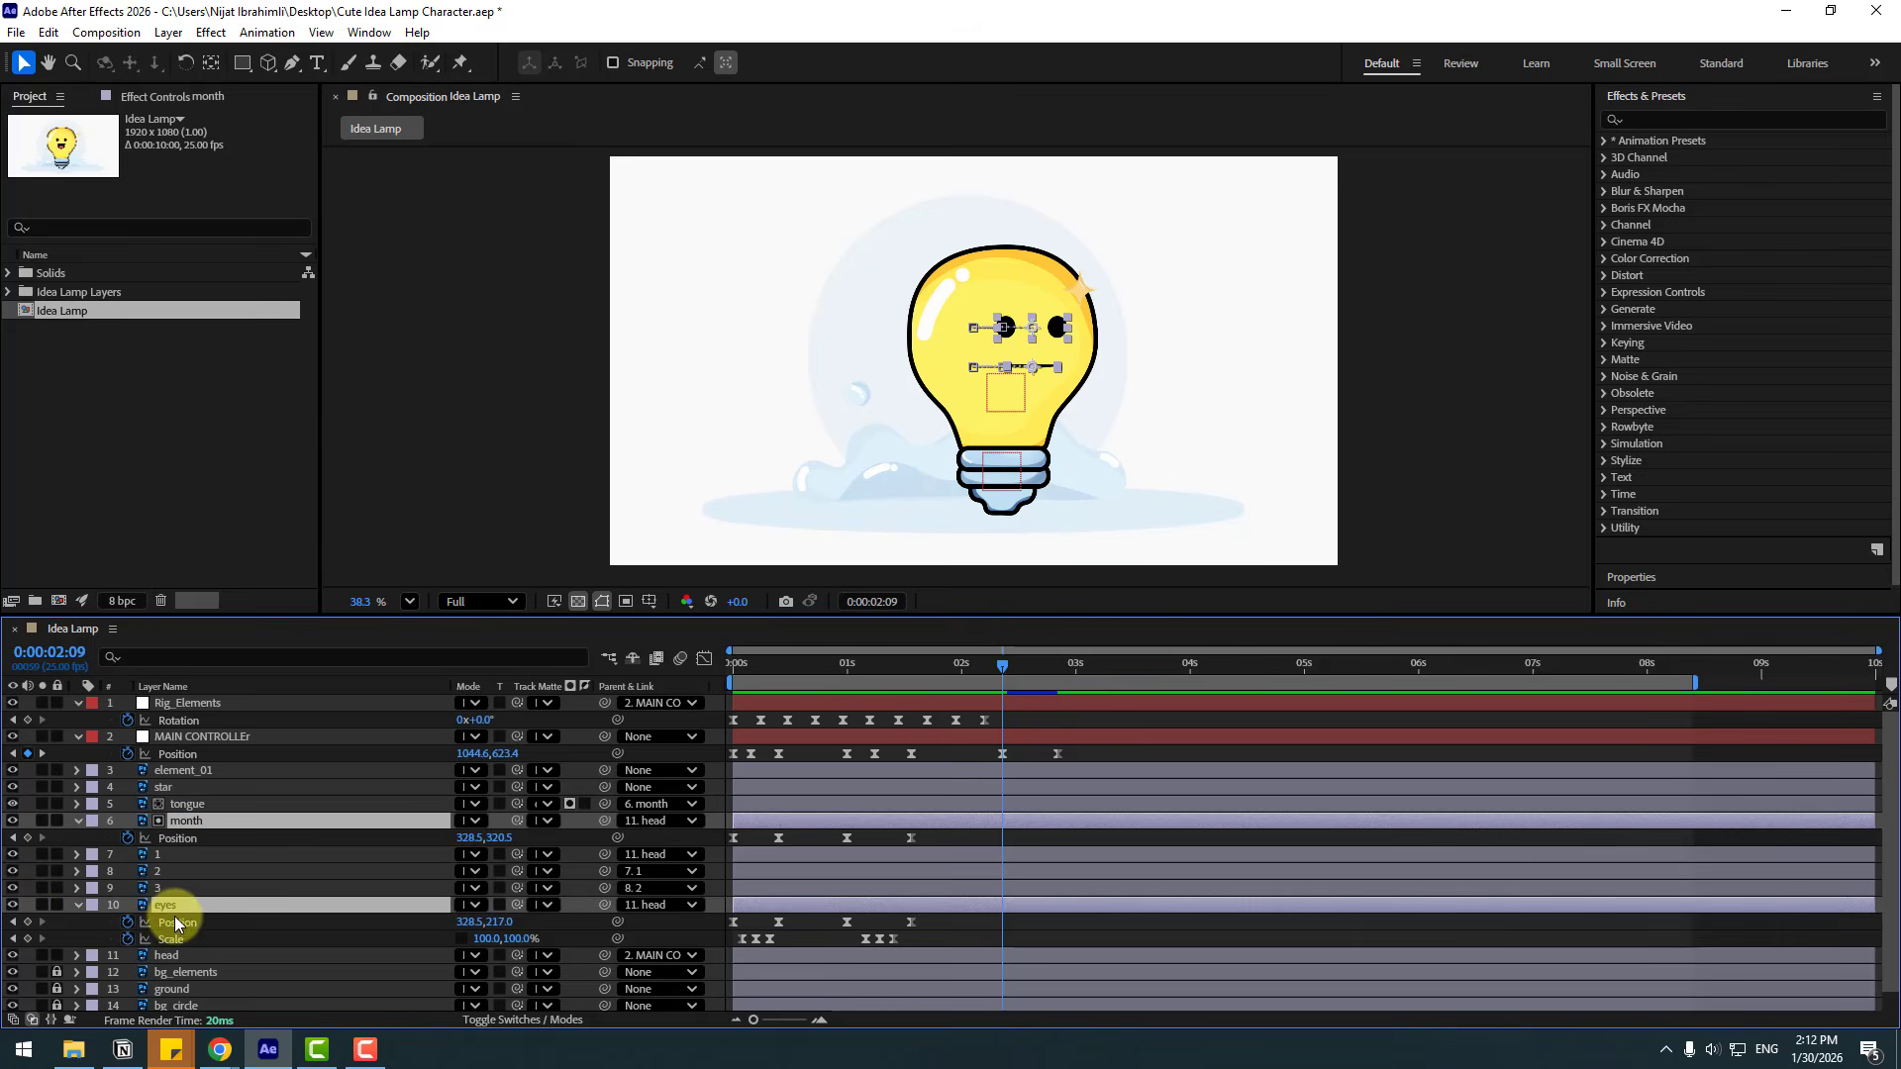
pyautogui.click(28, 839)
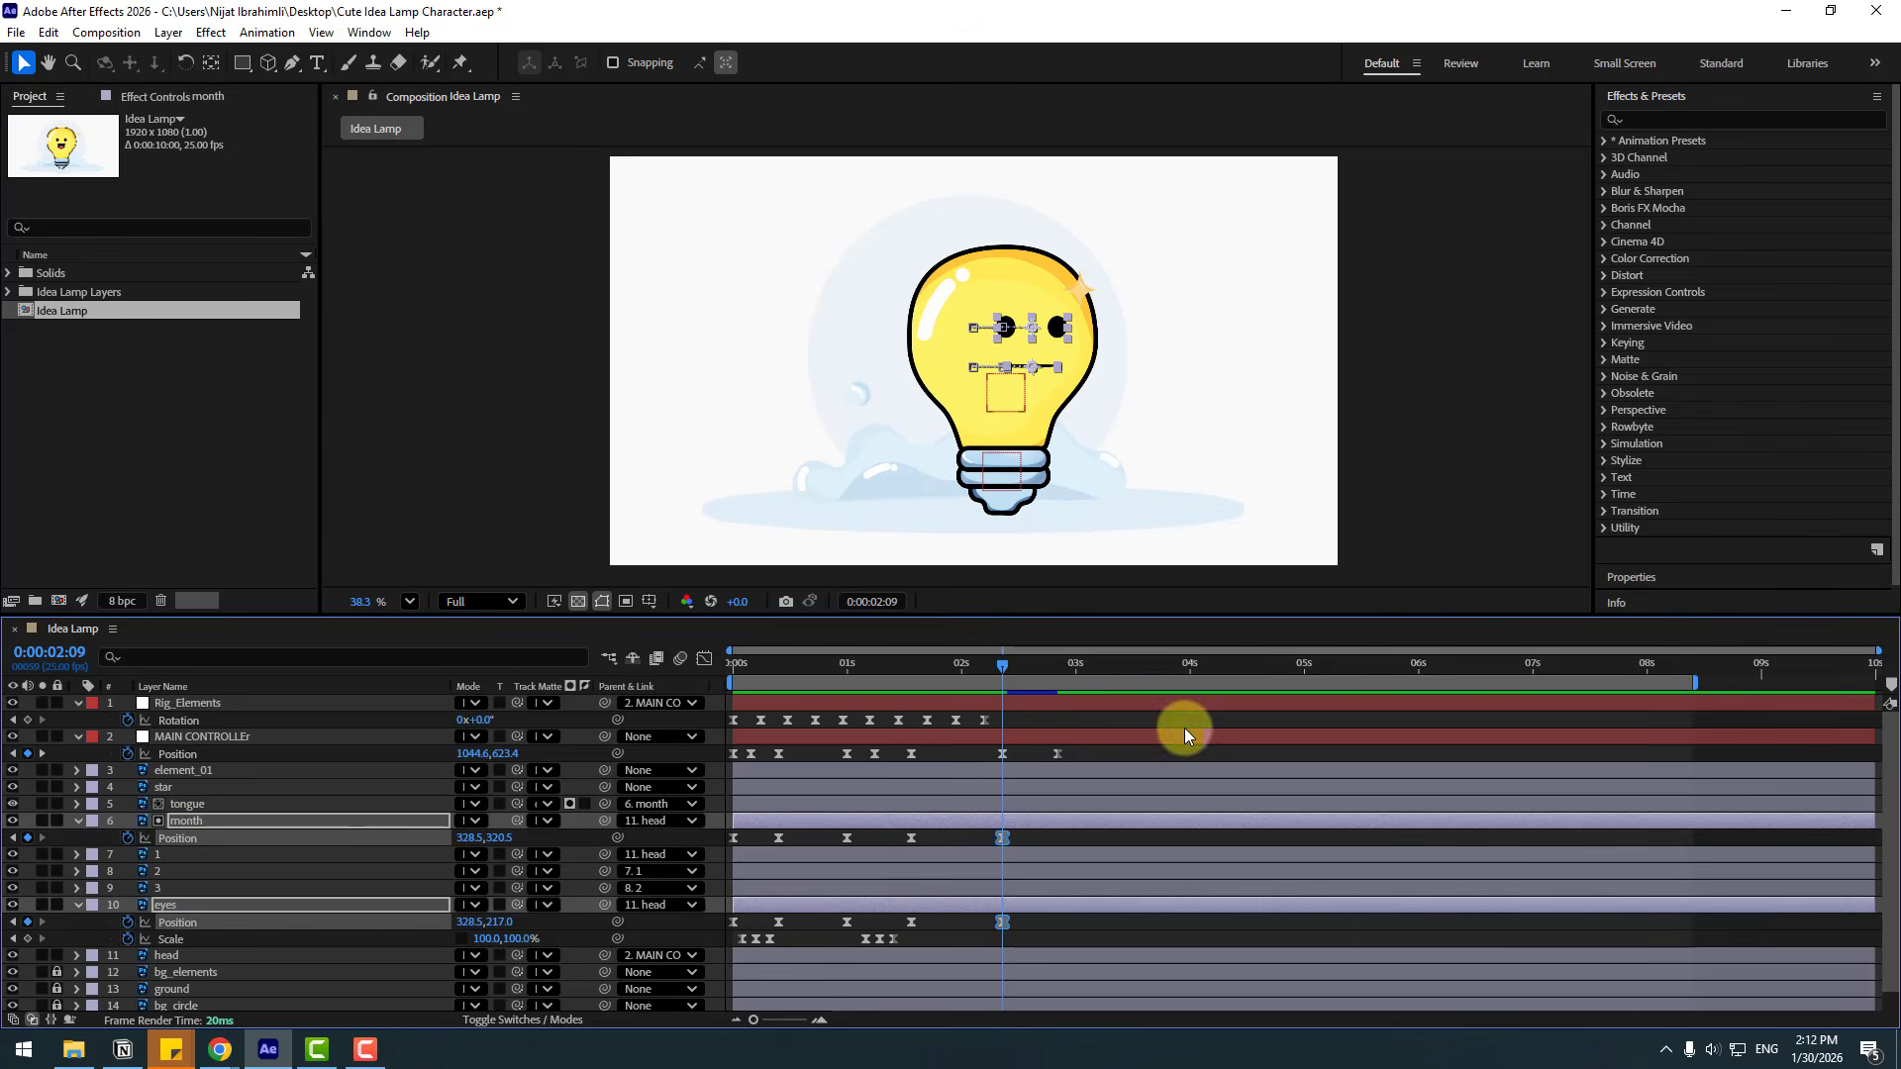
pyautogui.click(1055, 667)
pyautogui.moveTo(1055, 667); pyautogui.dragTo(1059, 665)
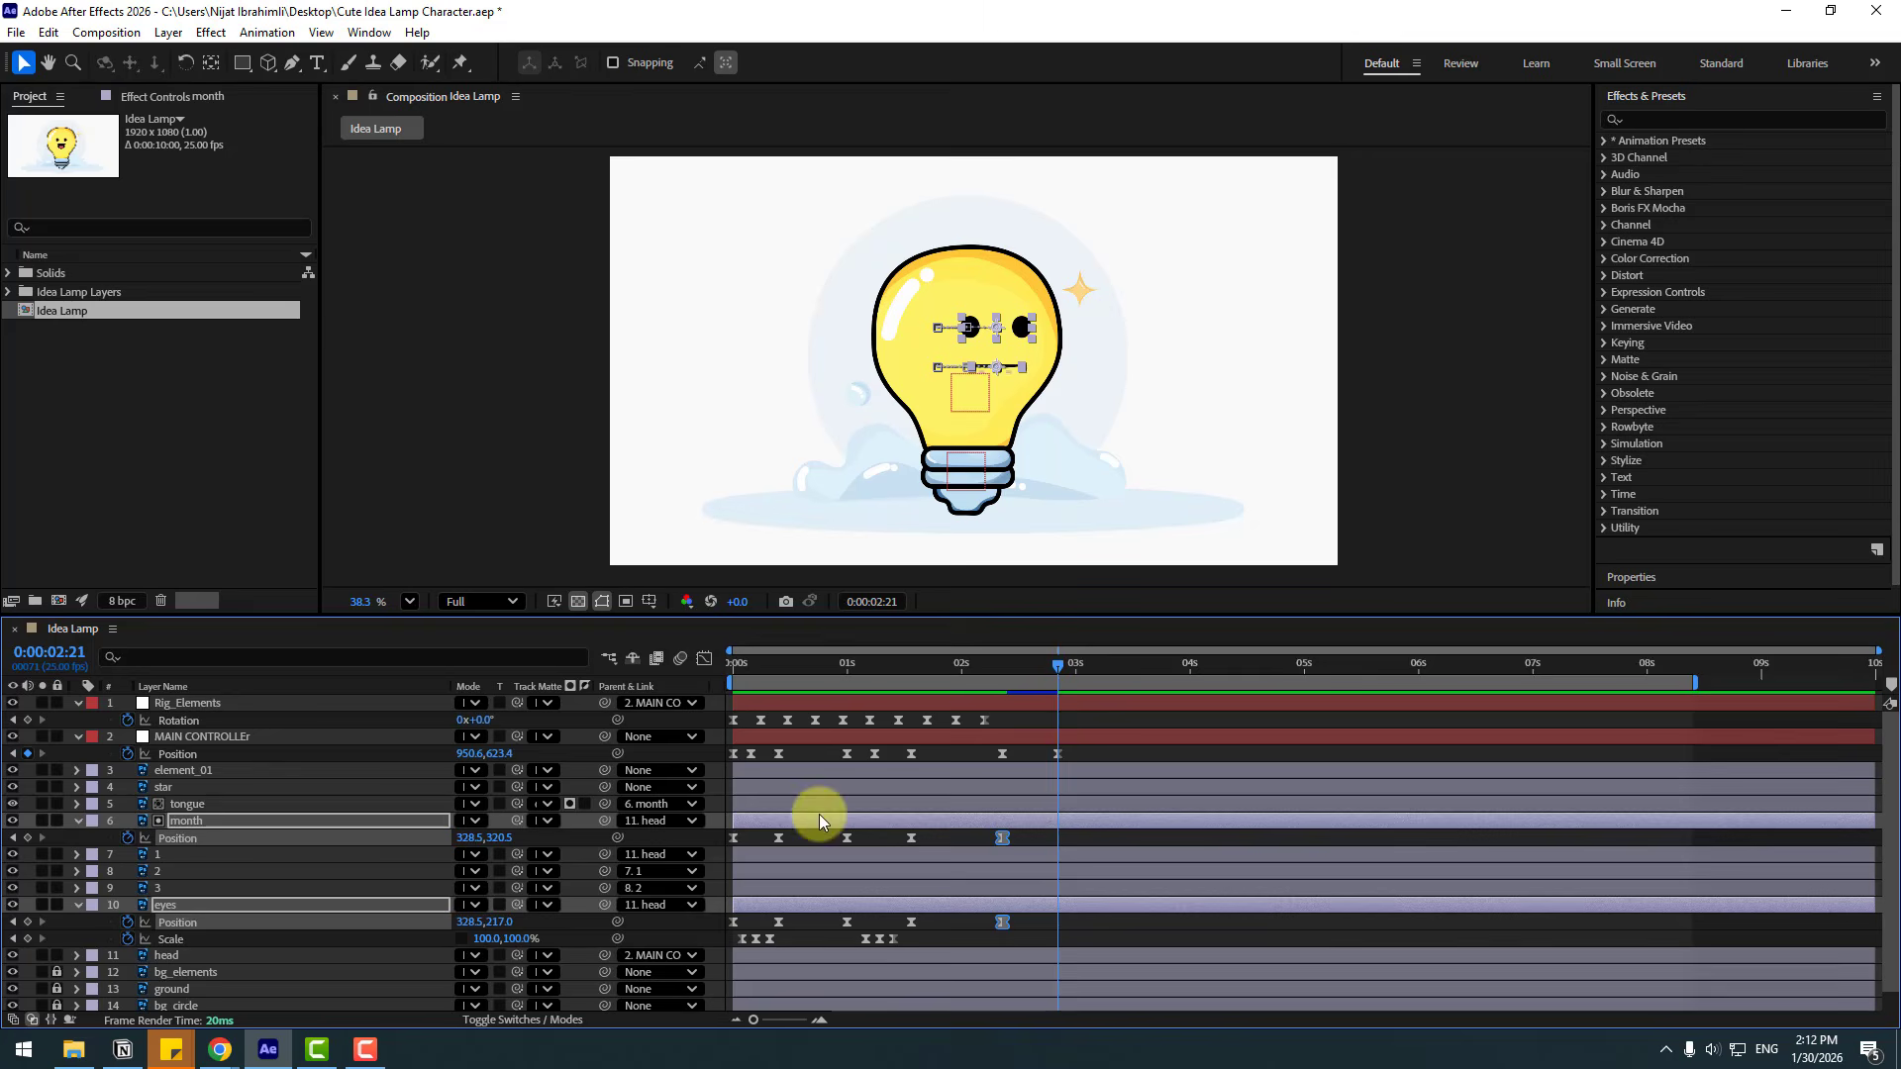
pyautogui.click(735, 838)
pyautogui.hotkey('ctrl', 'v')
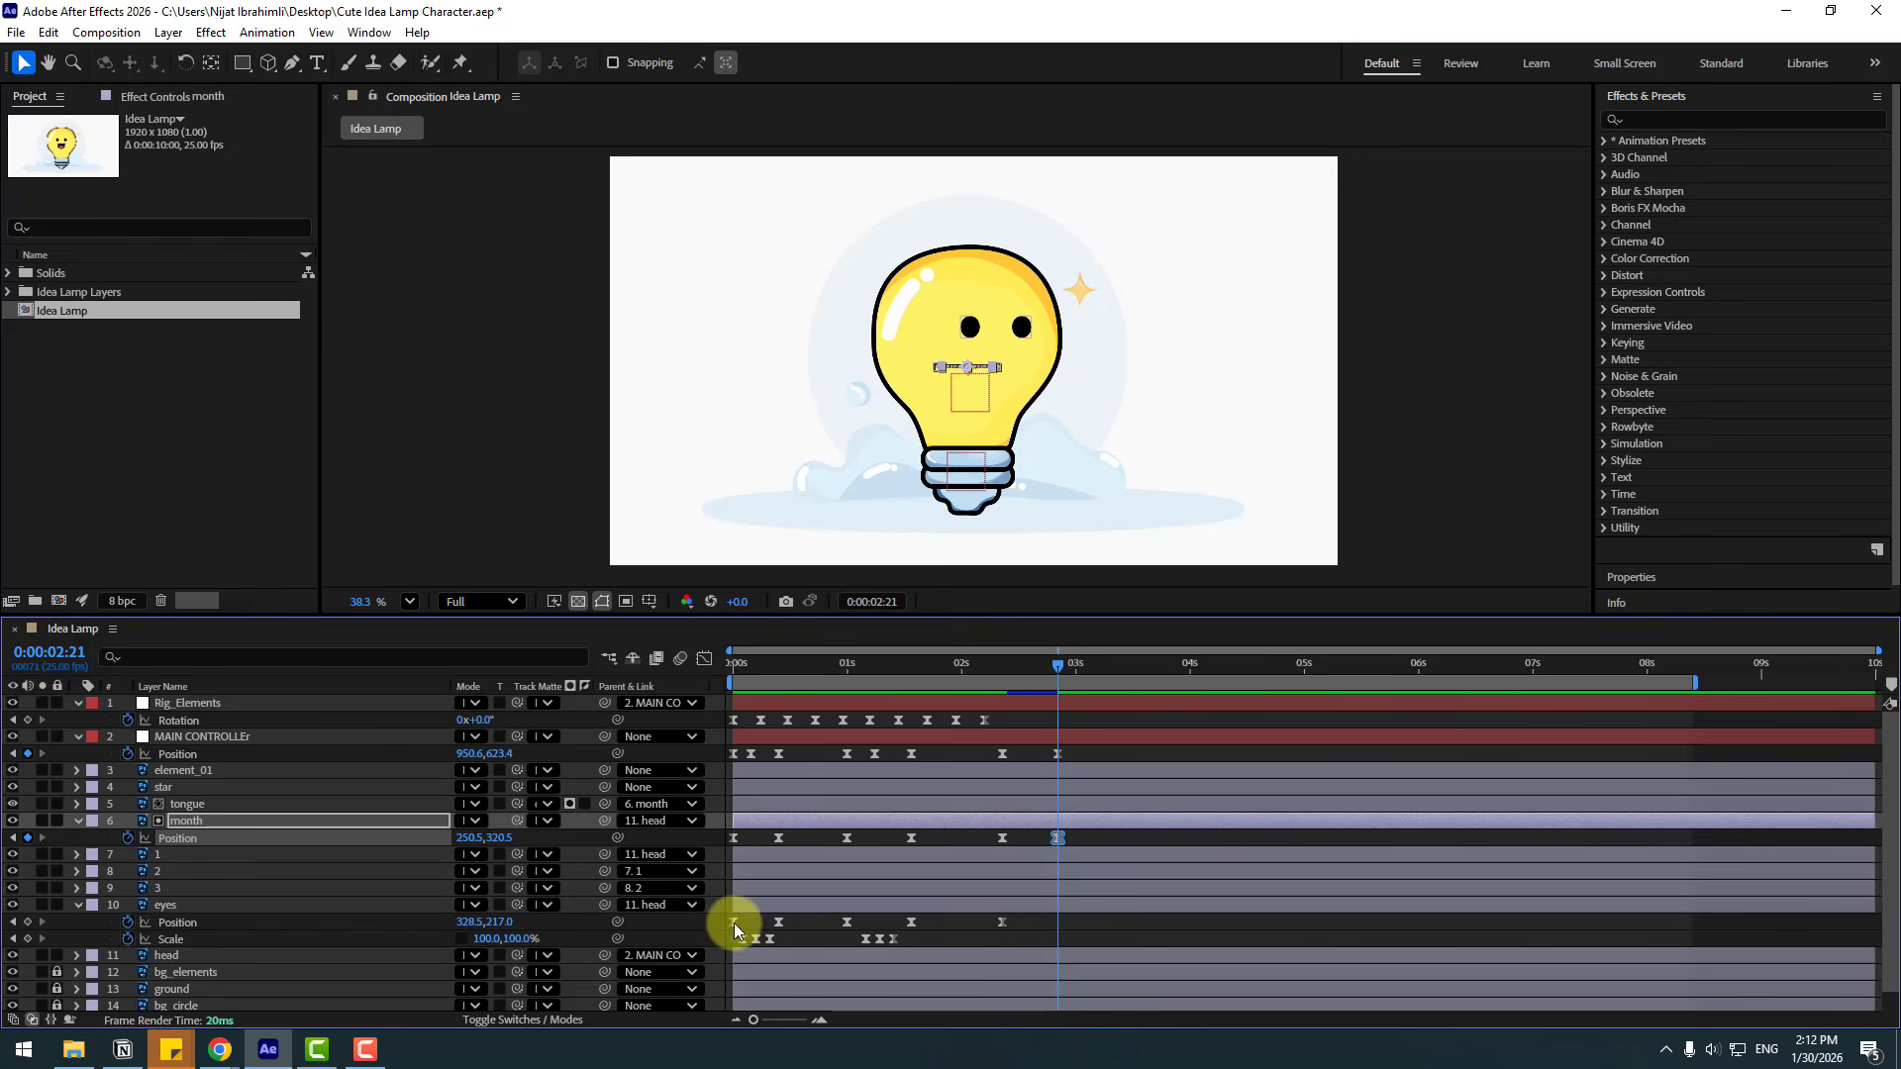
pyautogui.click(733, 922)
pyautogui.hotkey('ctrl', 'c')
pyautogui.hotkey('ctrl', 'v')
# Copy the eyes layer's Scale blink keyframes between 2:09 and 2:21, and lower the MAIN CONTROLLER's Y position at about 2:15.
pyautogui.moveTo(904, 935); pyautogui.dragTo(879, 944)
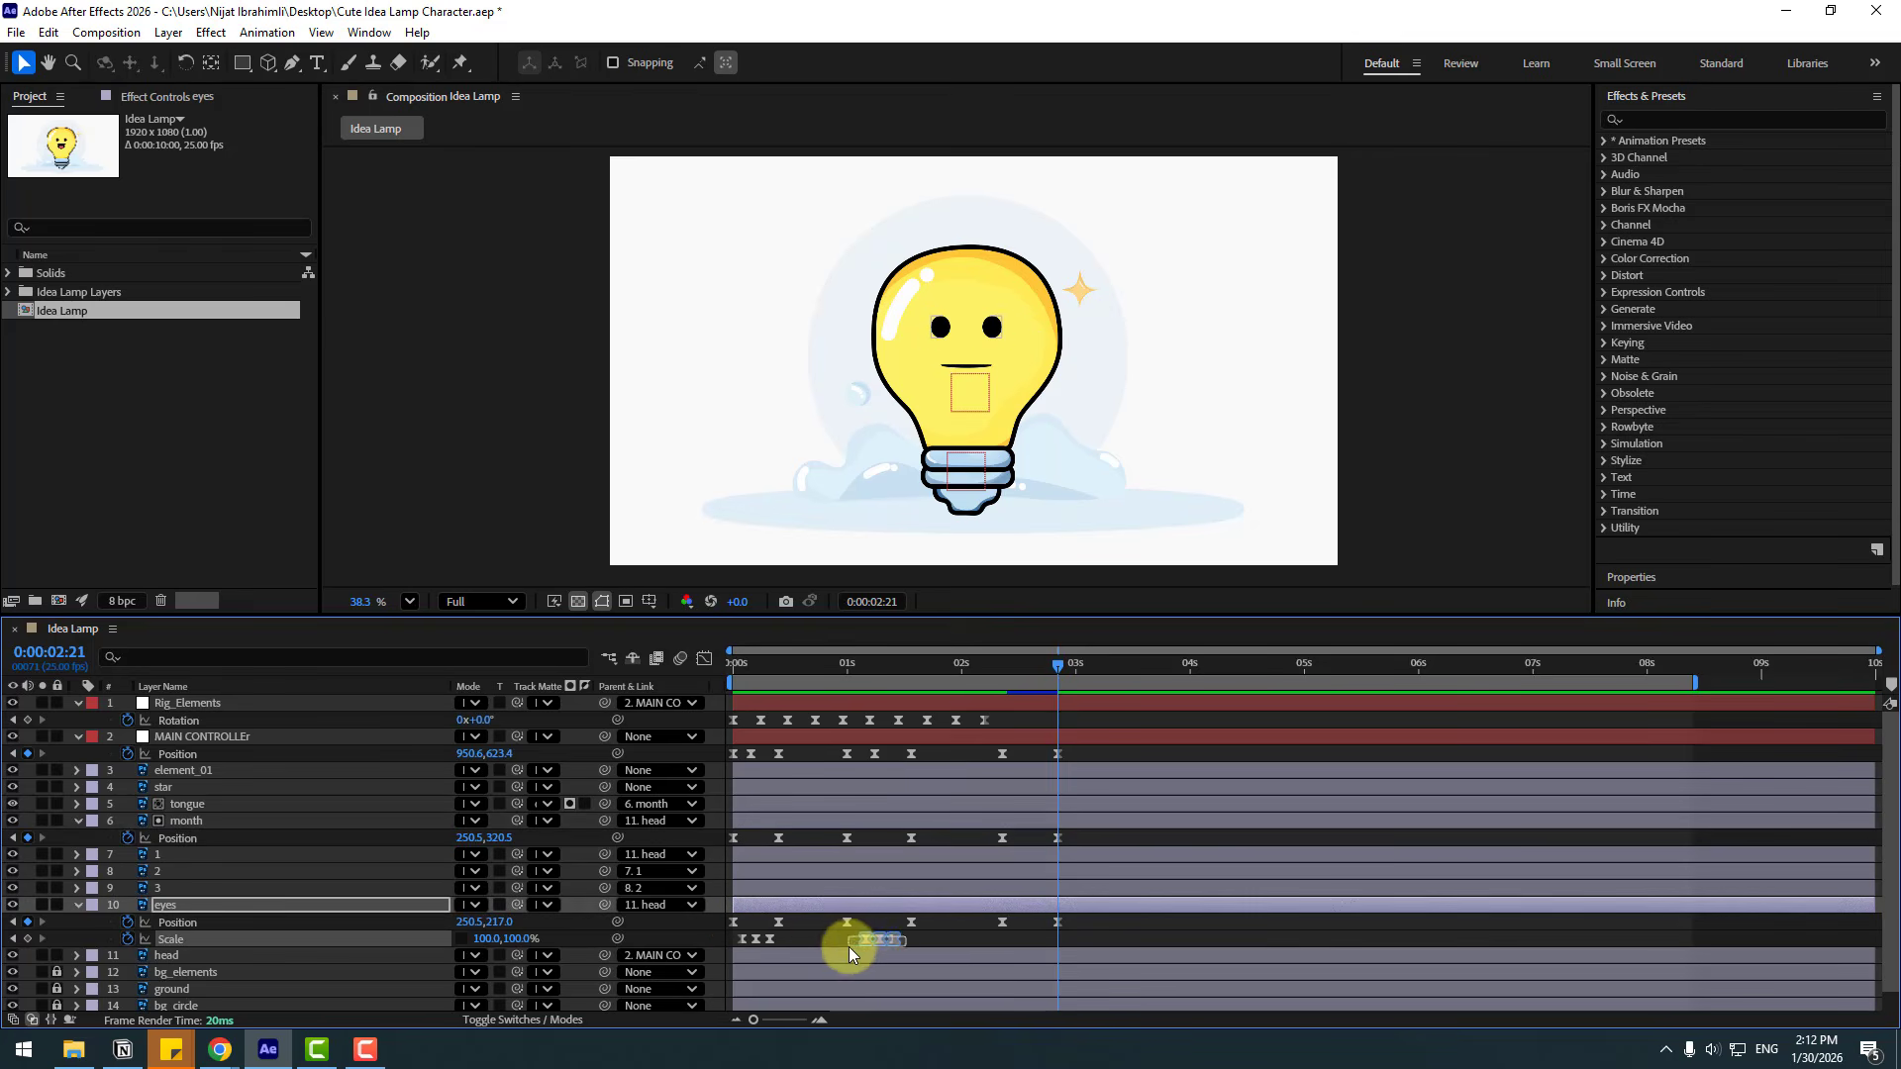
pyautogui.moveTo(1034, 666)
pyautogui.mouseDown()
pyautogui.moveTo(998, 665)
pyautogui.moveTo(1030, 662)
pyautogui.mouseUp()
pyautogui.hotkey('ctrl', 'v')
pyautogui.click(1030, 735)
pyautogui.moveTo(504, 756); pyautogui.dragTo(540, 758)
# Shift the third movement's keyframes on the MAIN CONTROLLER, month and eyes layers about 6 frames earlier.
pyautogui.moveTo(1031, 667); pyautogui.dragTo(984, 946)
pyautogui.moveTo(970, 660); pyautogui.dragTo(952, 662)
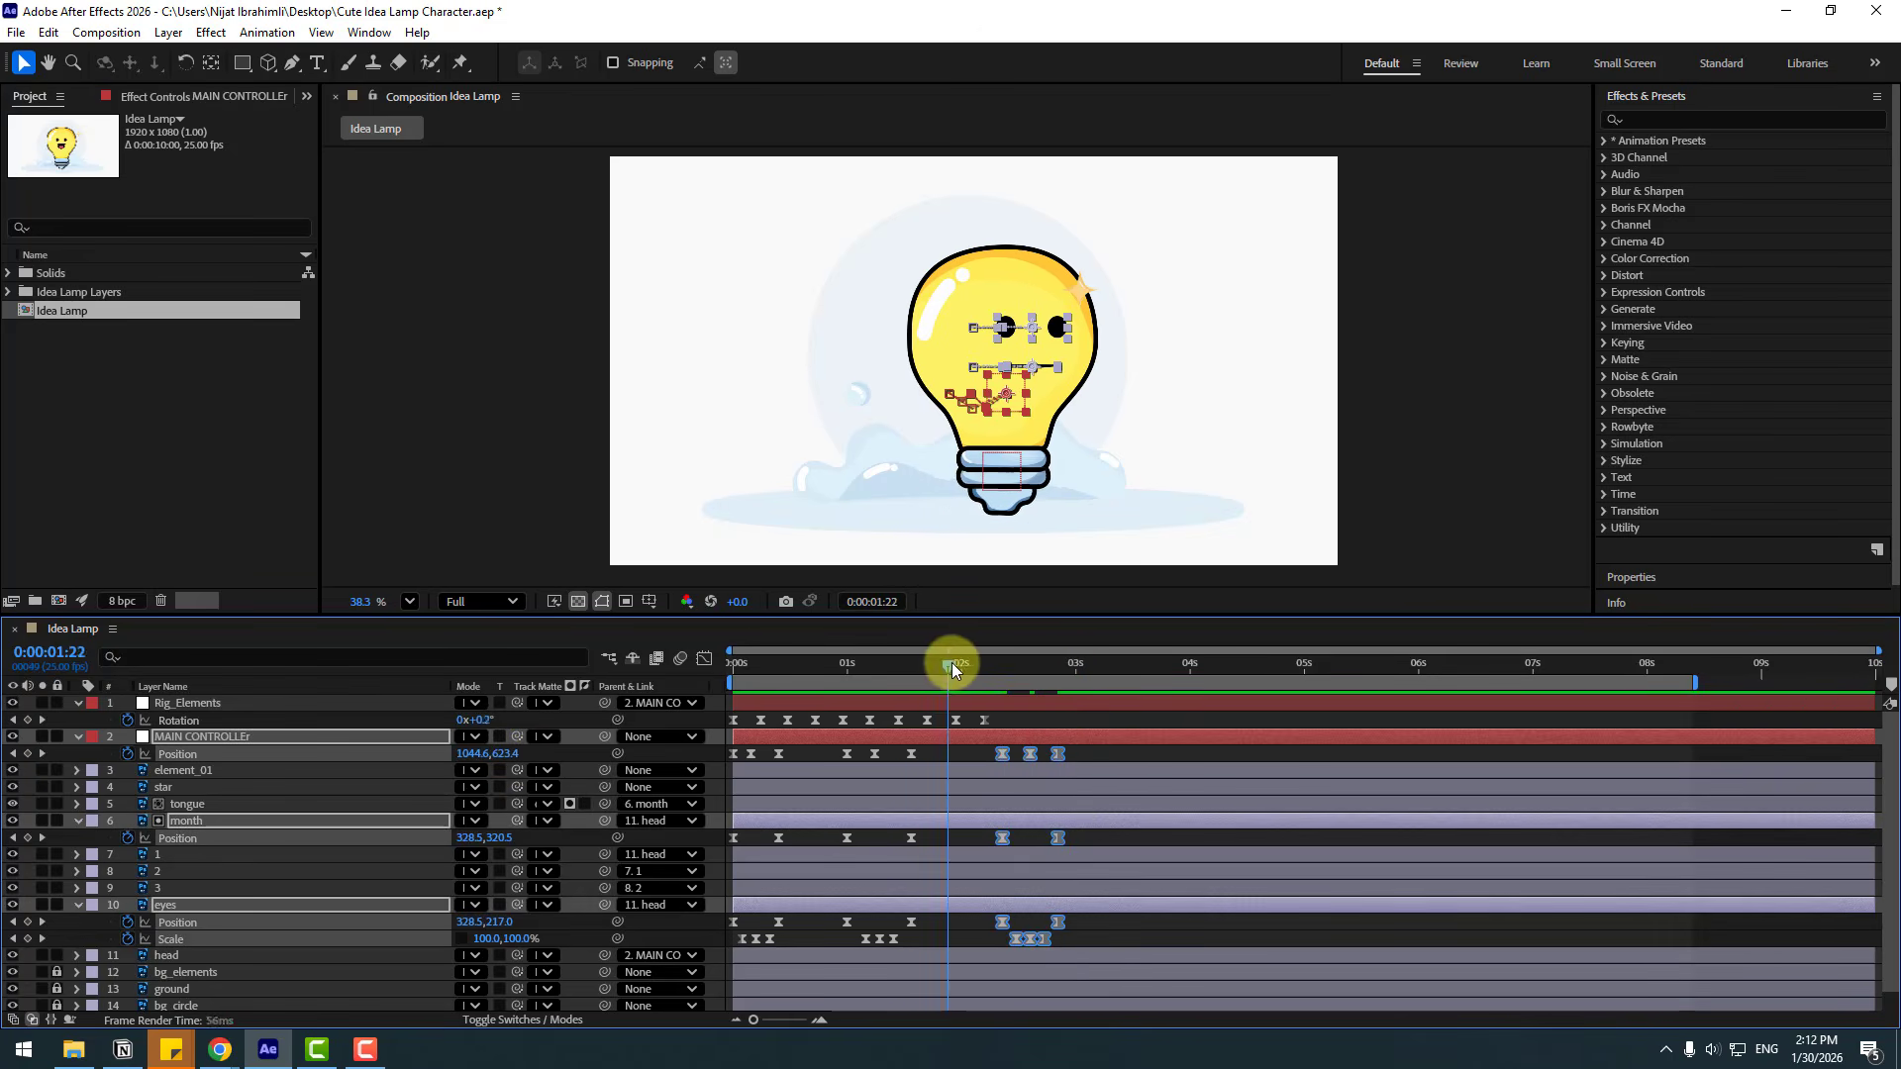
pyautogui.moveTo(1002, 753); pyautogui.dragTo(976, 752)
pyautogui.click(960, 666)
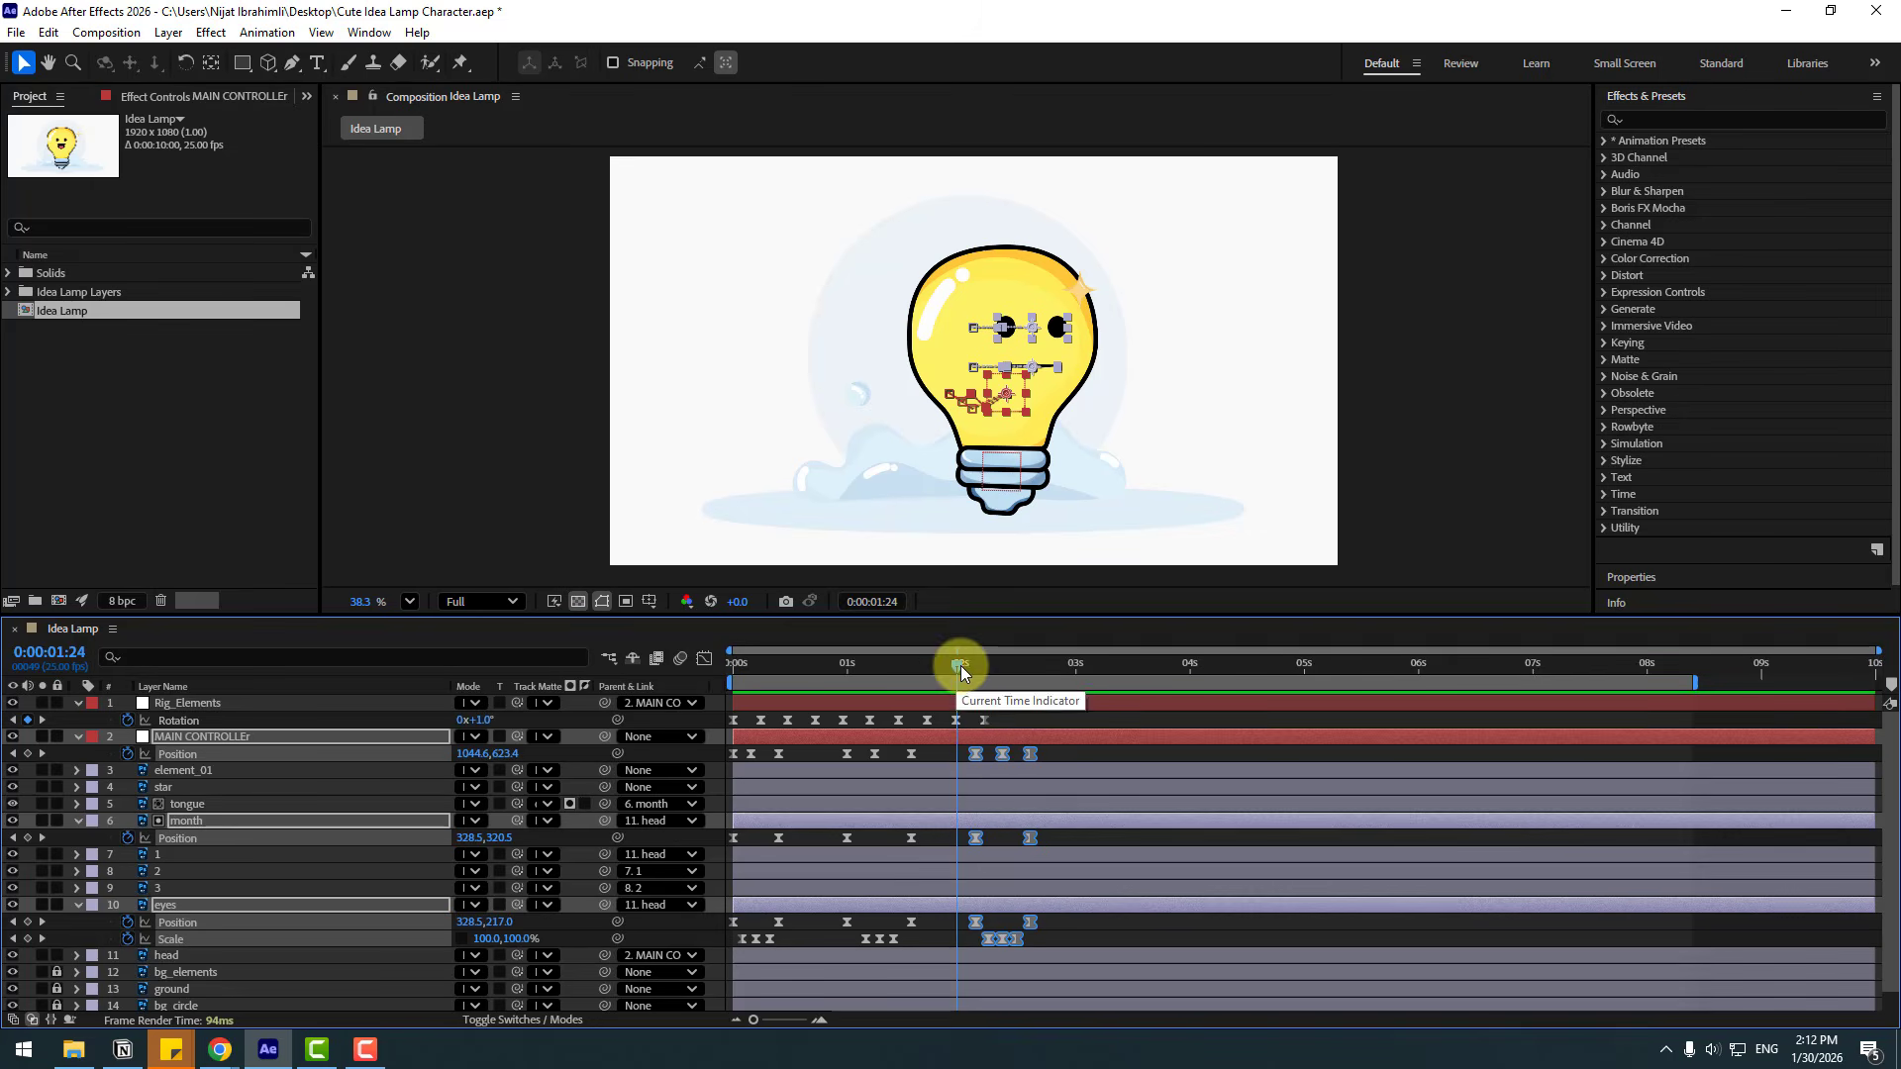
# Add a Rotation keyframe of 3° to the Rig_Elements layer at 2:10.
pyautogui.moveTo(961, 666); pyautogui.dragTo(998, 665)
pyautogui.click(976, 717)
pyautogui.click(188, 705)
pyautogui.scroll(5, 967, 473)
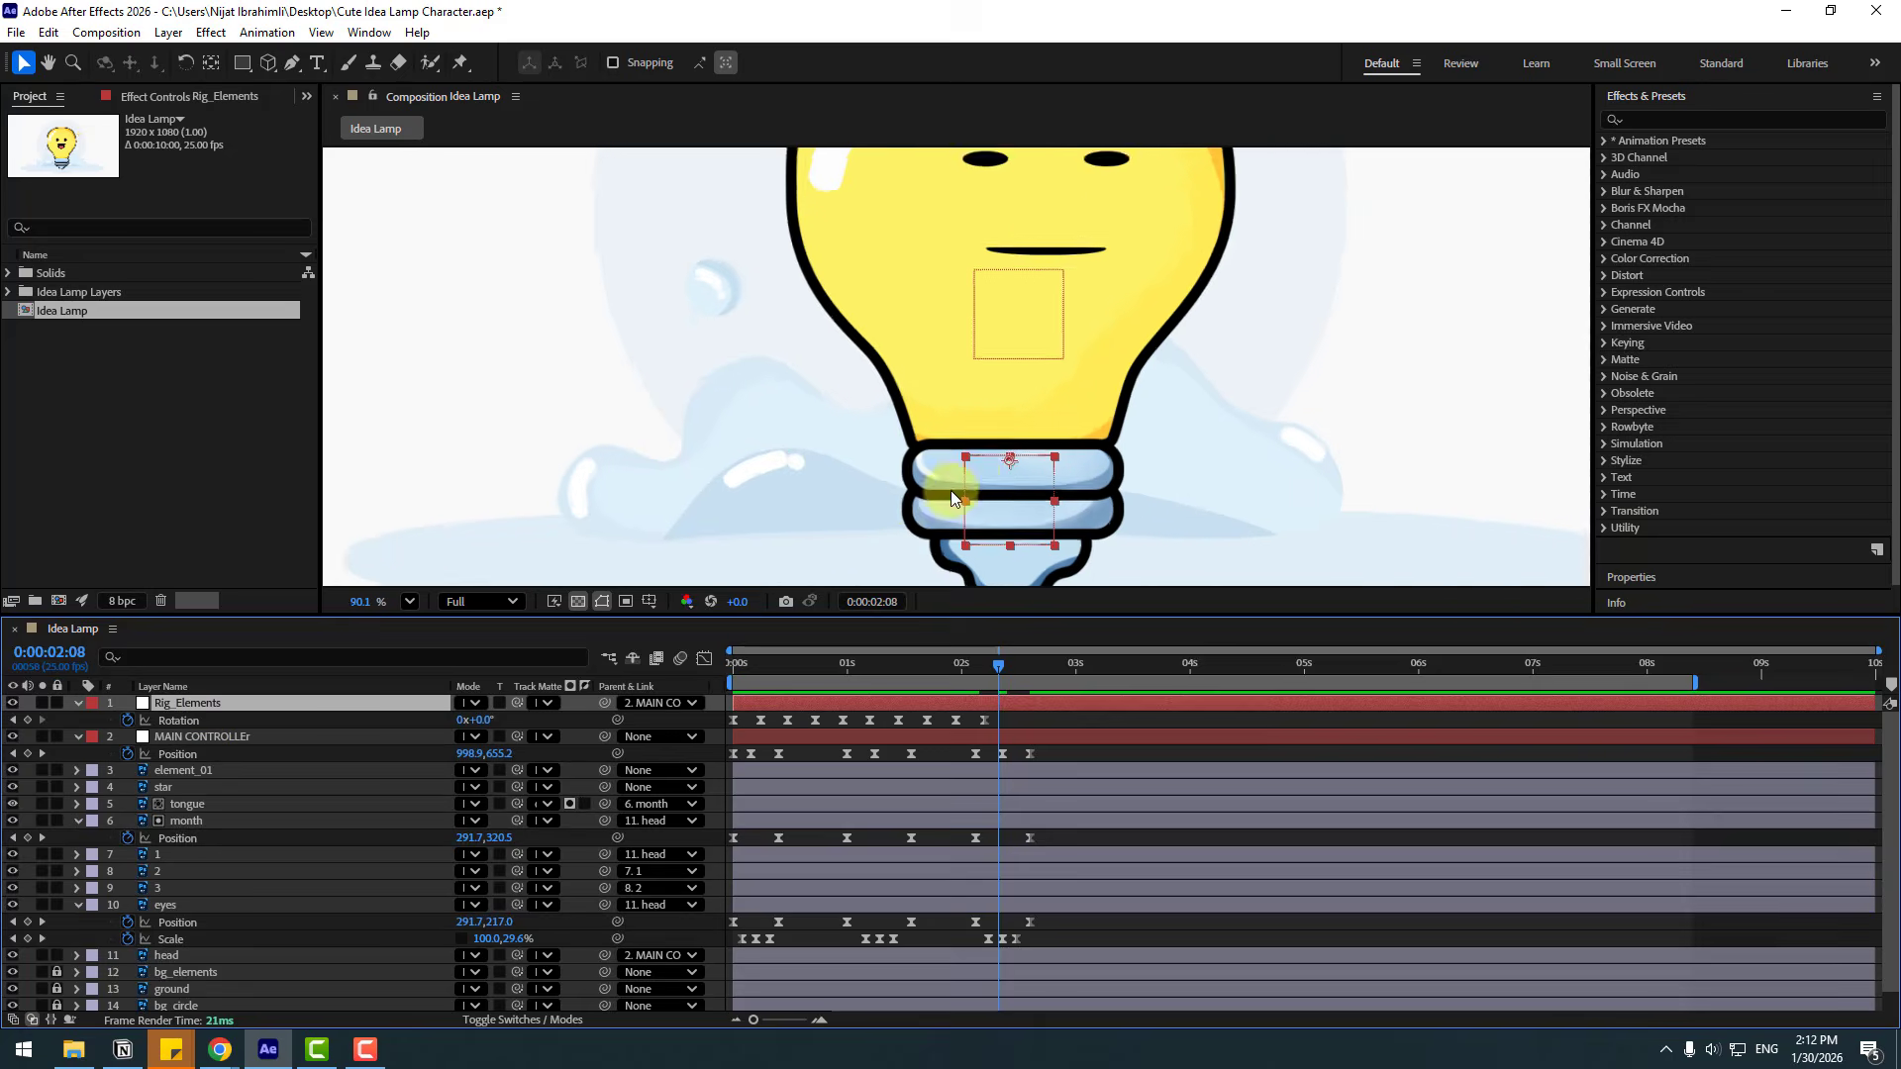
pyautogui.scroll(1, 951, 490)
pyautogui.click(995, 663)
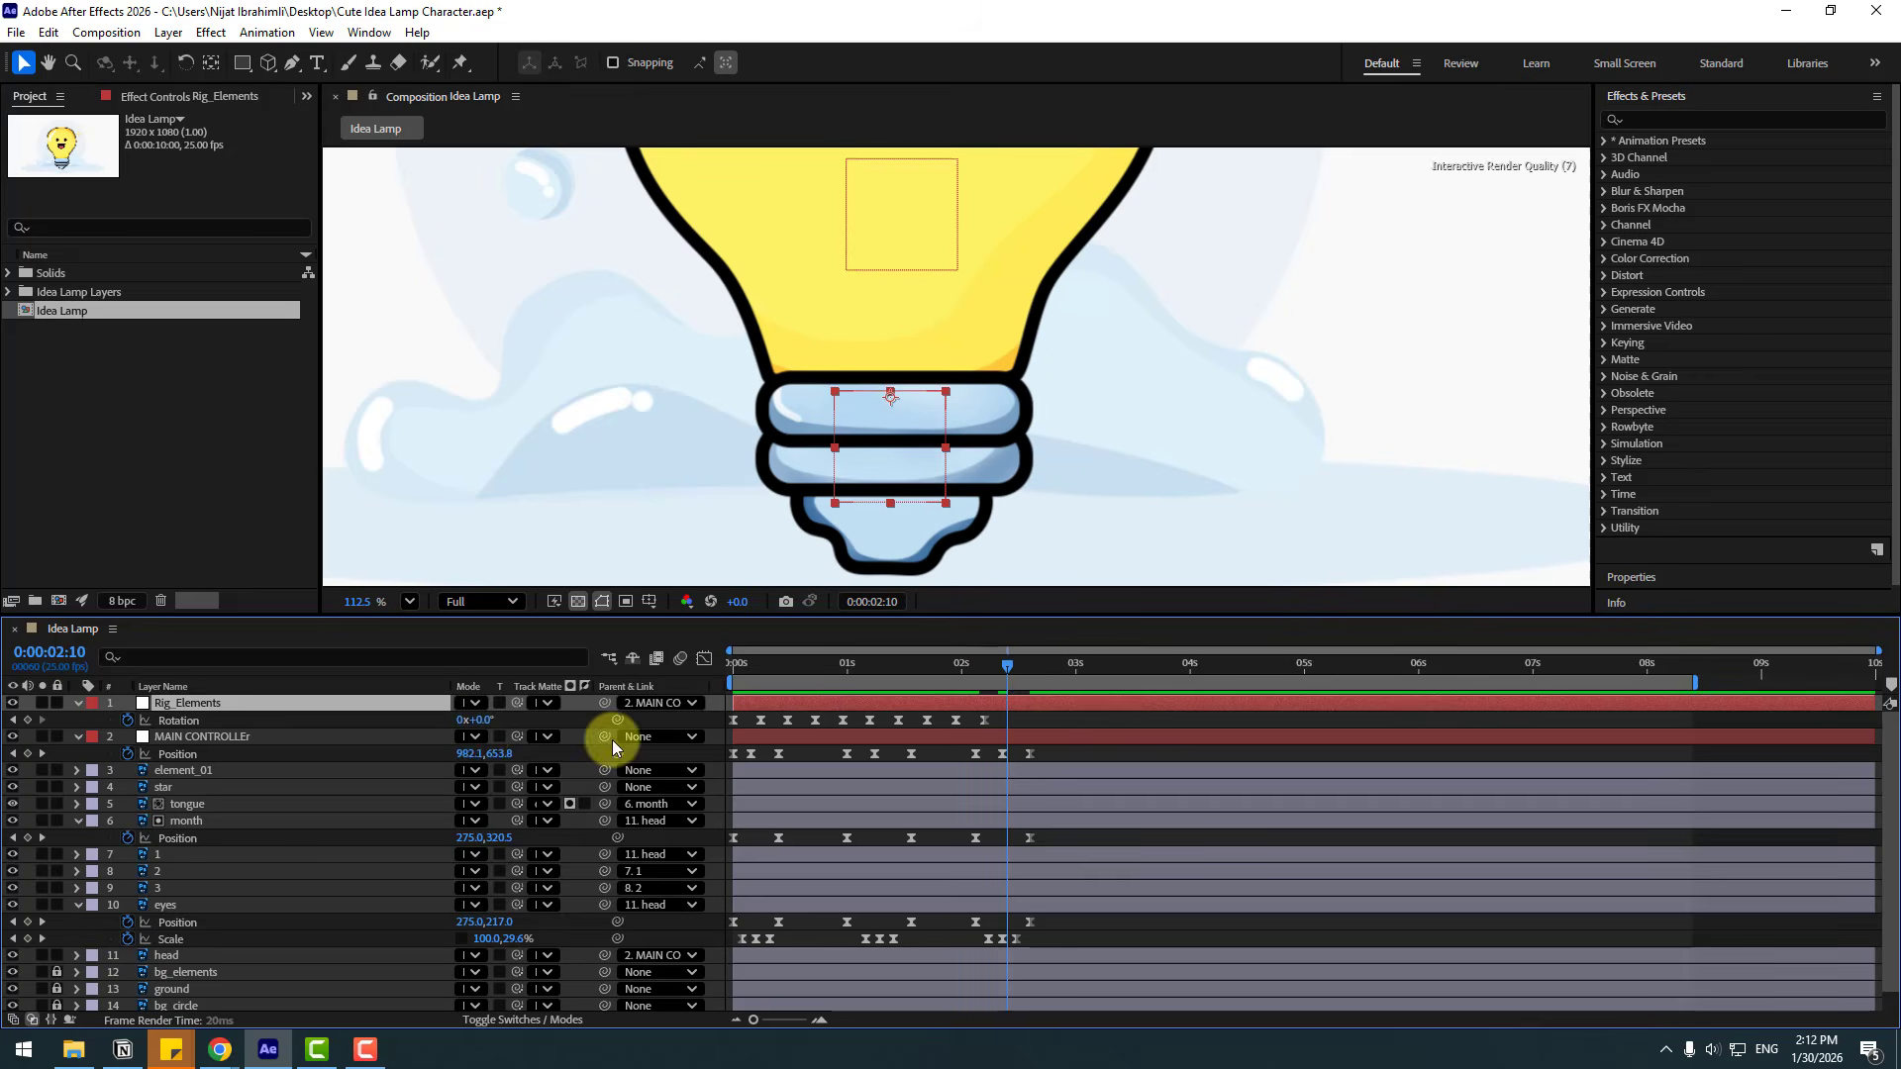
pyautogui.moveTo(484, 728); pyautogui.dragTo(567, 729)
pyautogui.click(1028, 667)
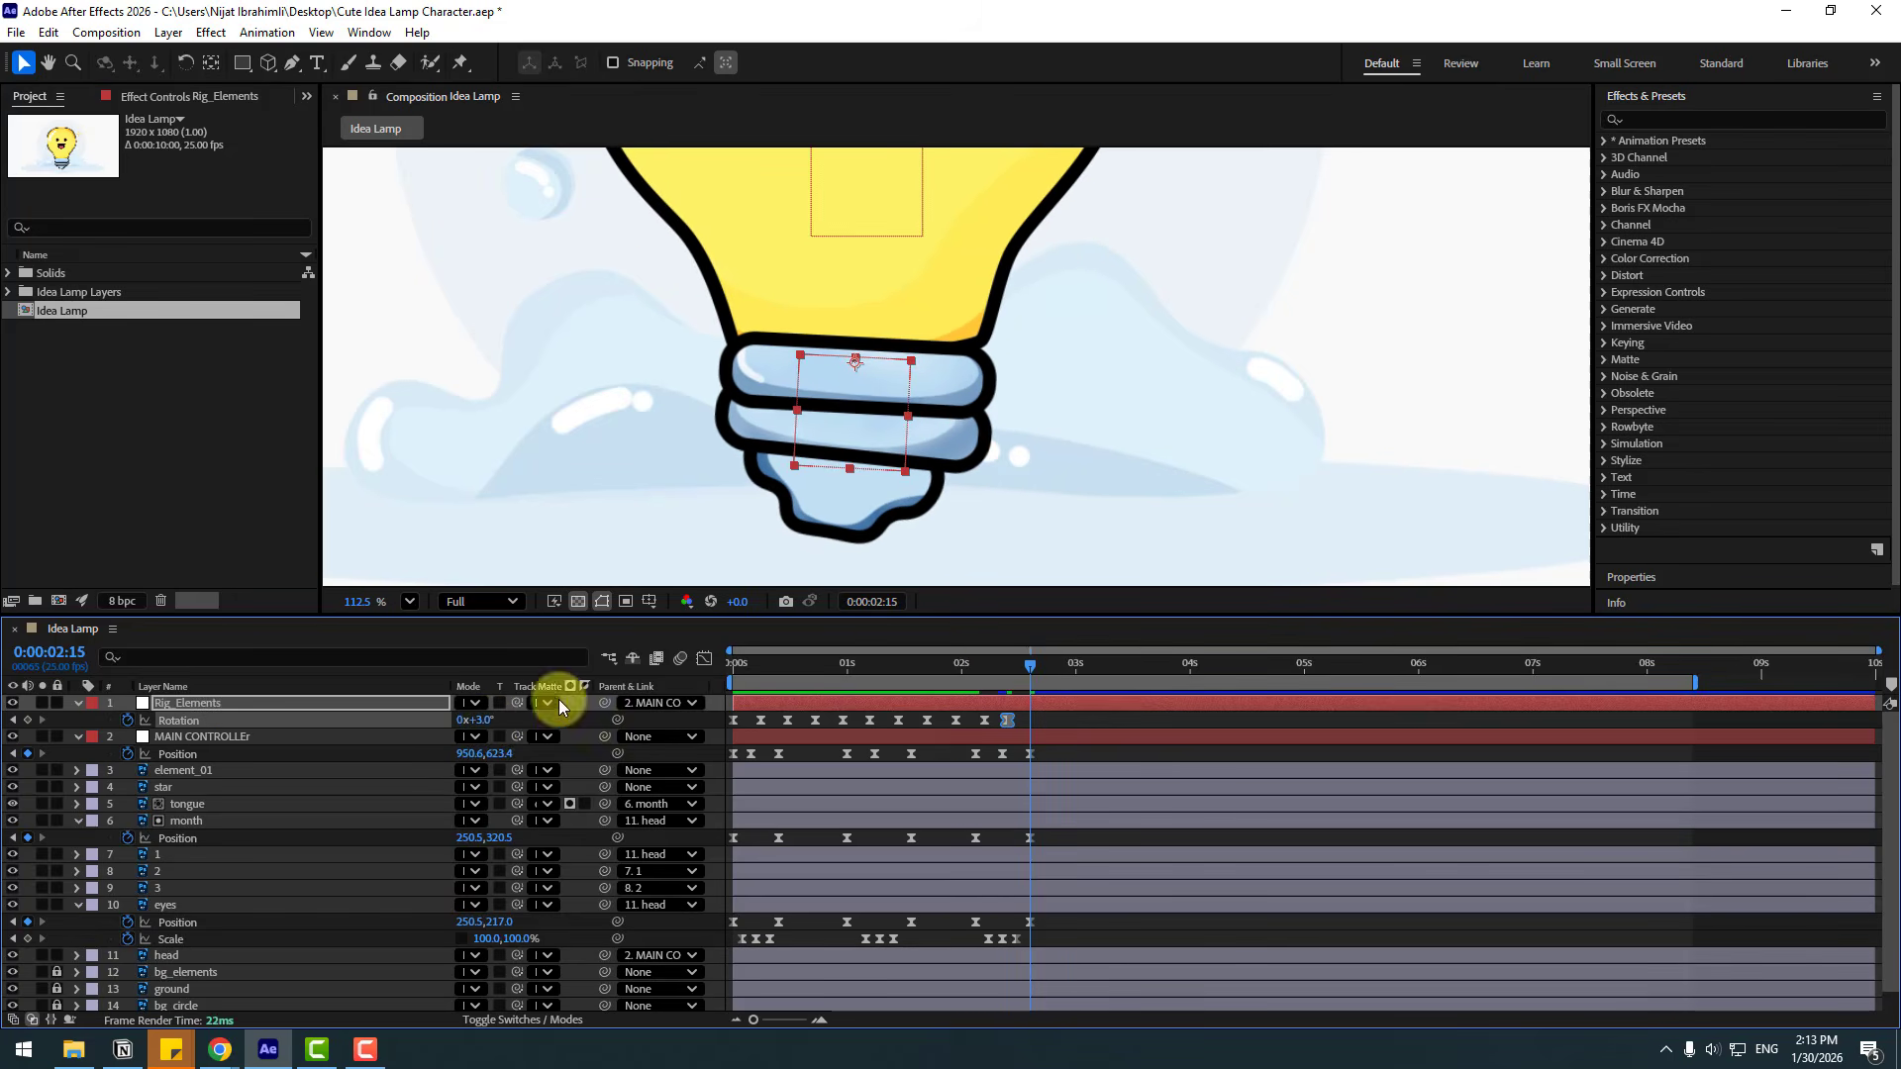
# Set the Rig_Elements Rotation to -1° at 2:15 and 0° at 2:19, and preview the swing.
pyautogui.click(490, 722)
pyautogui.write('-1')
pyautogui.press('Return')
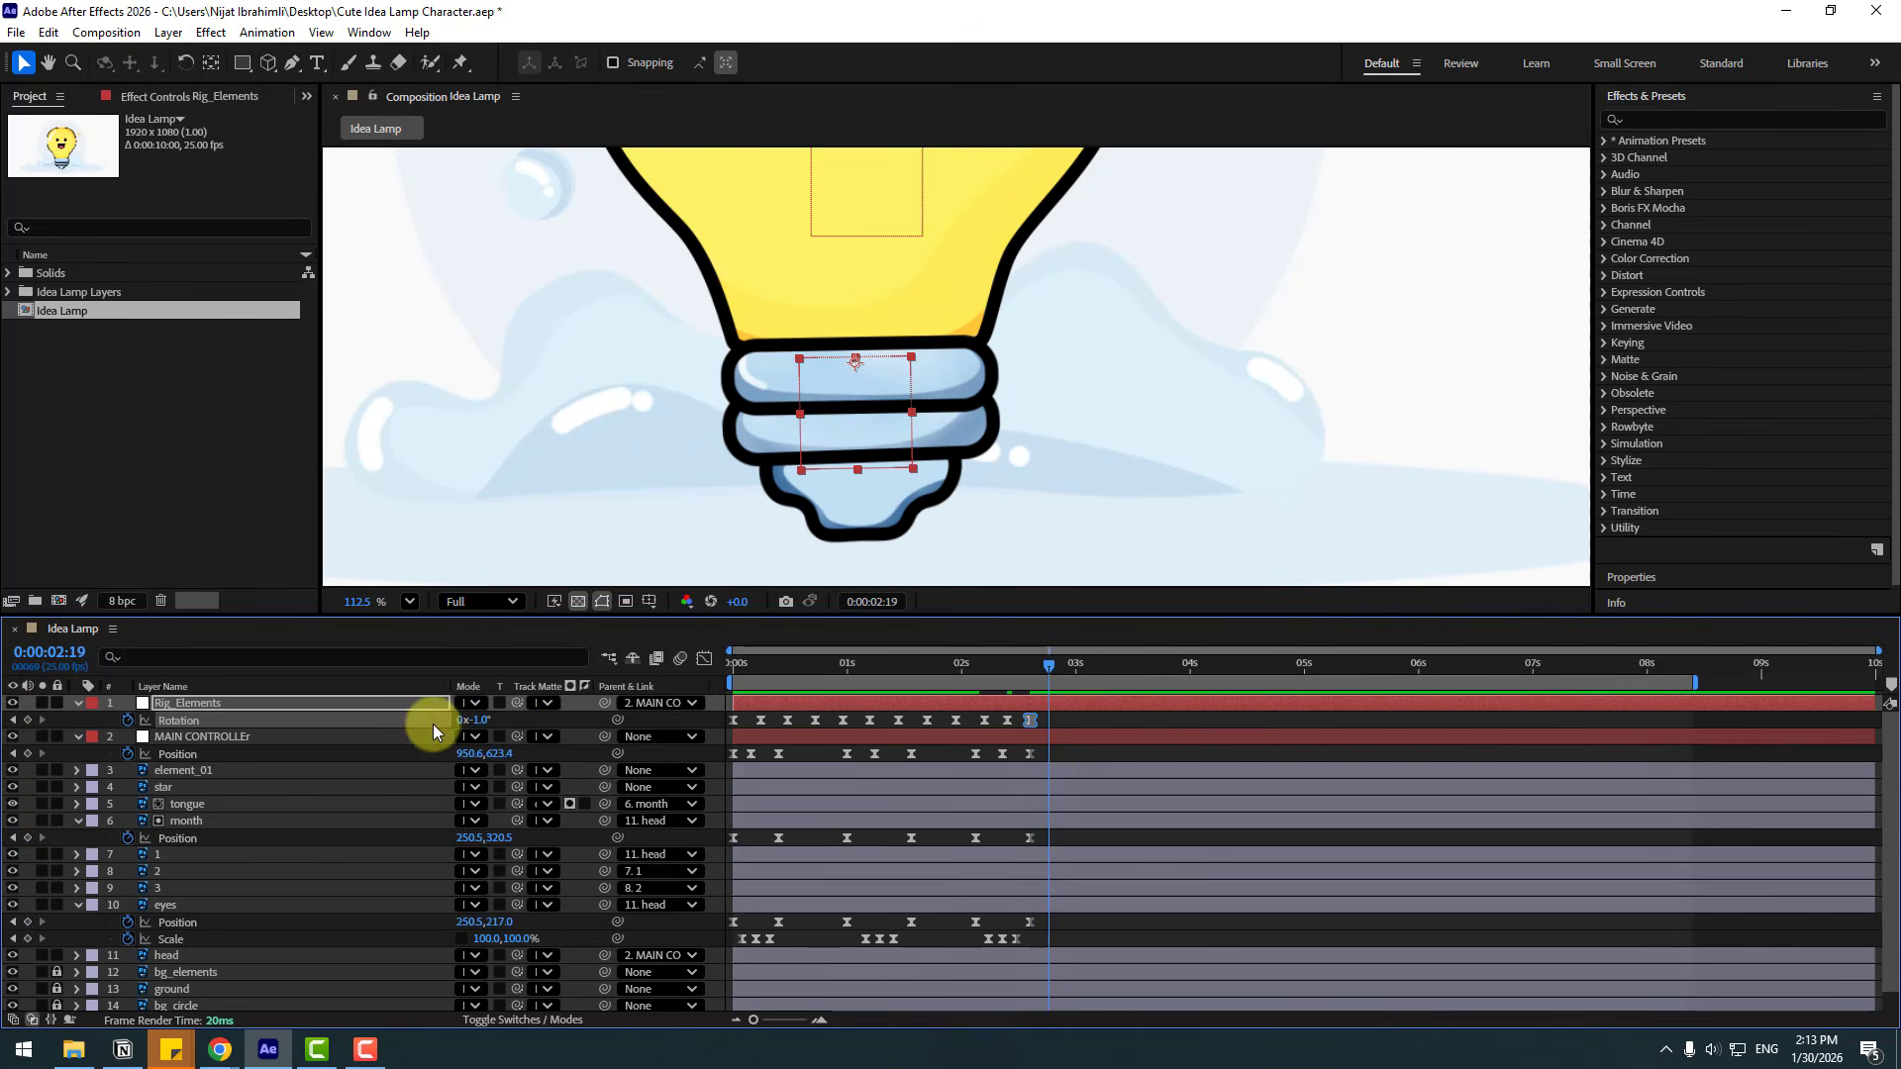
pyautogui.moveTo(482, 729); pyautogui.dragTo(488, 729)
pyautogui.scroll(-4, 1077, 495)
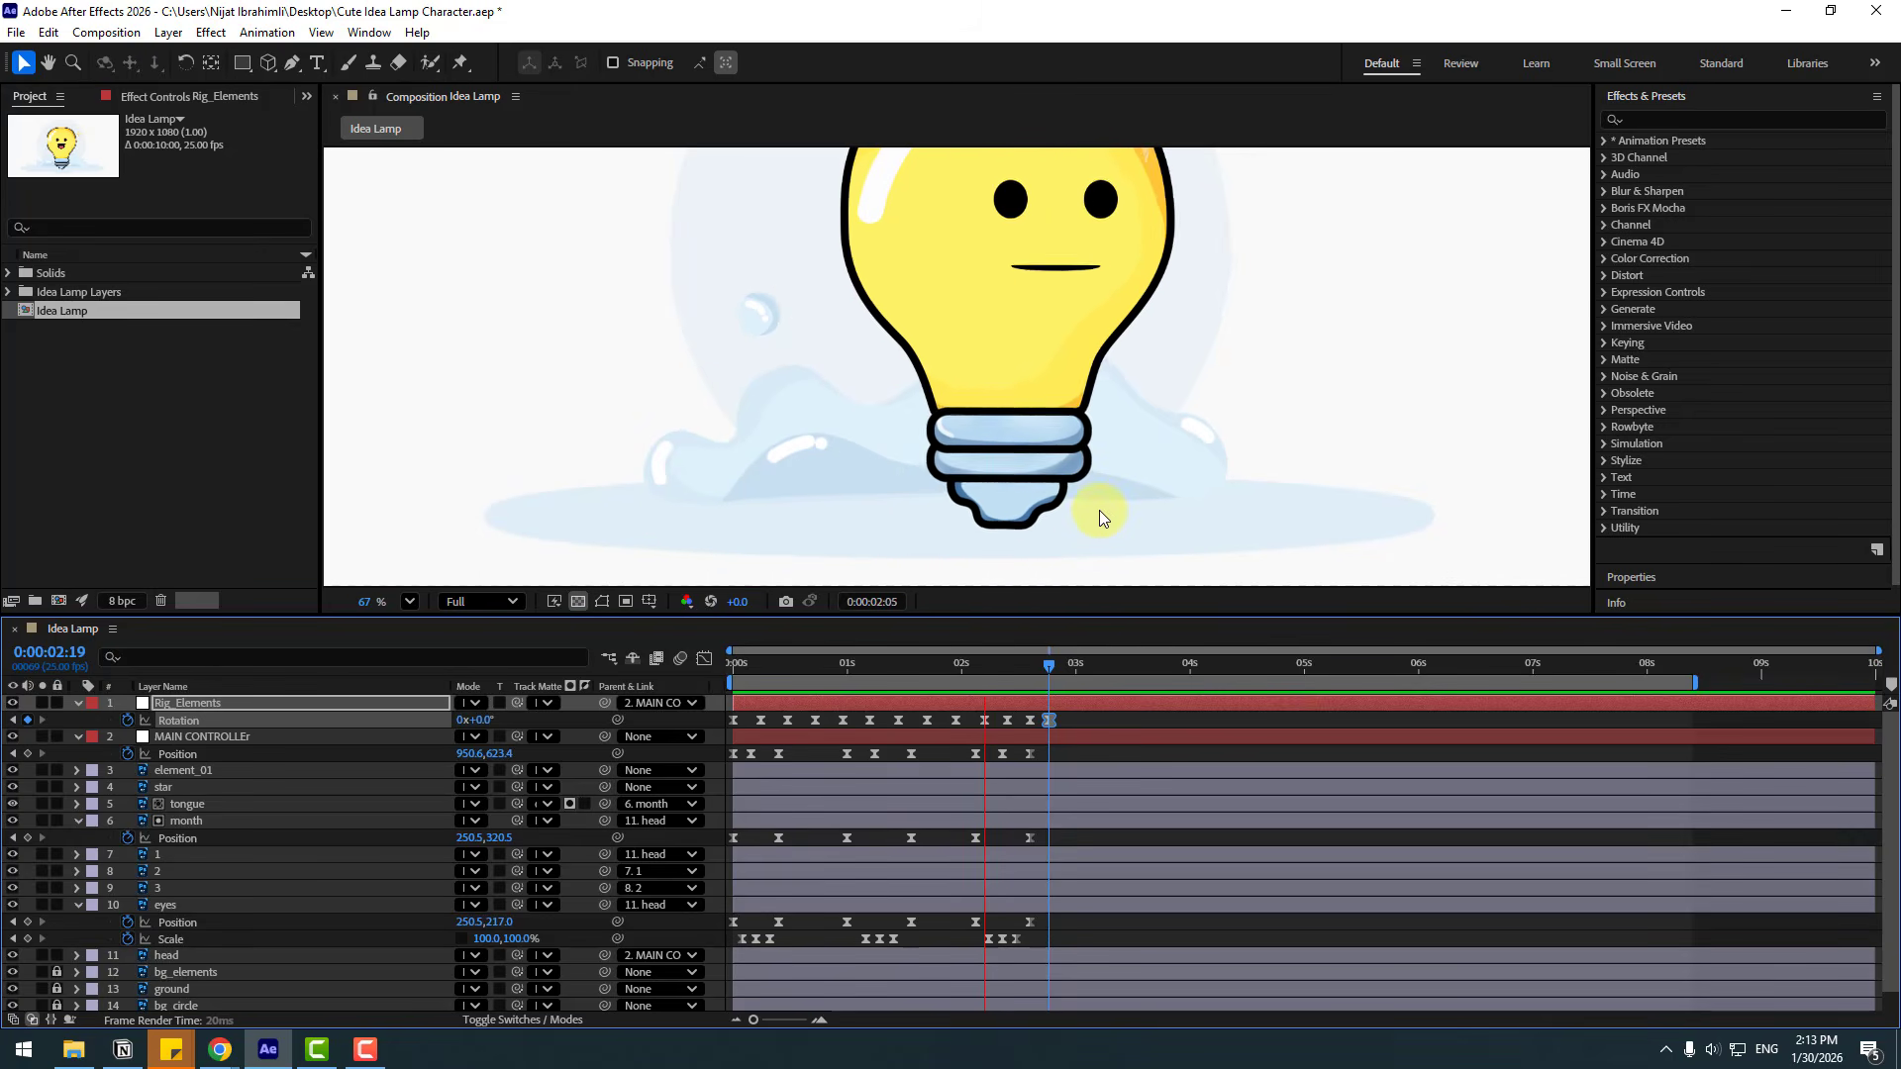
pyautogui.scroll(-1, 1116, 501)
# Add a MAIN CONTROLLER Position keyframe at 3:00 and set its Y position to 662.4 at 3:10.
pyautogui.click(1071, 667)
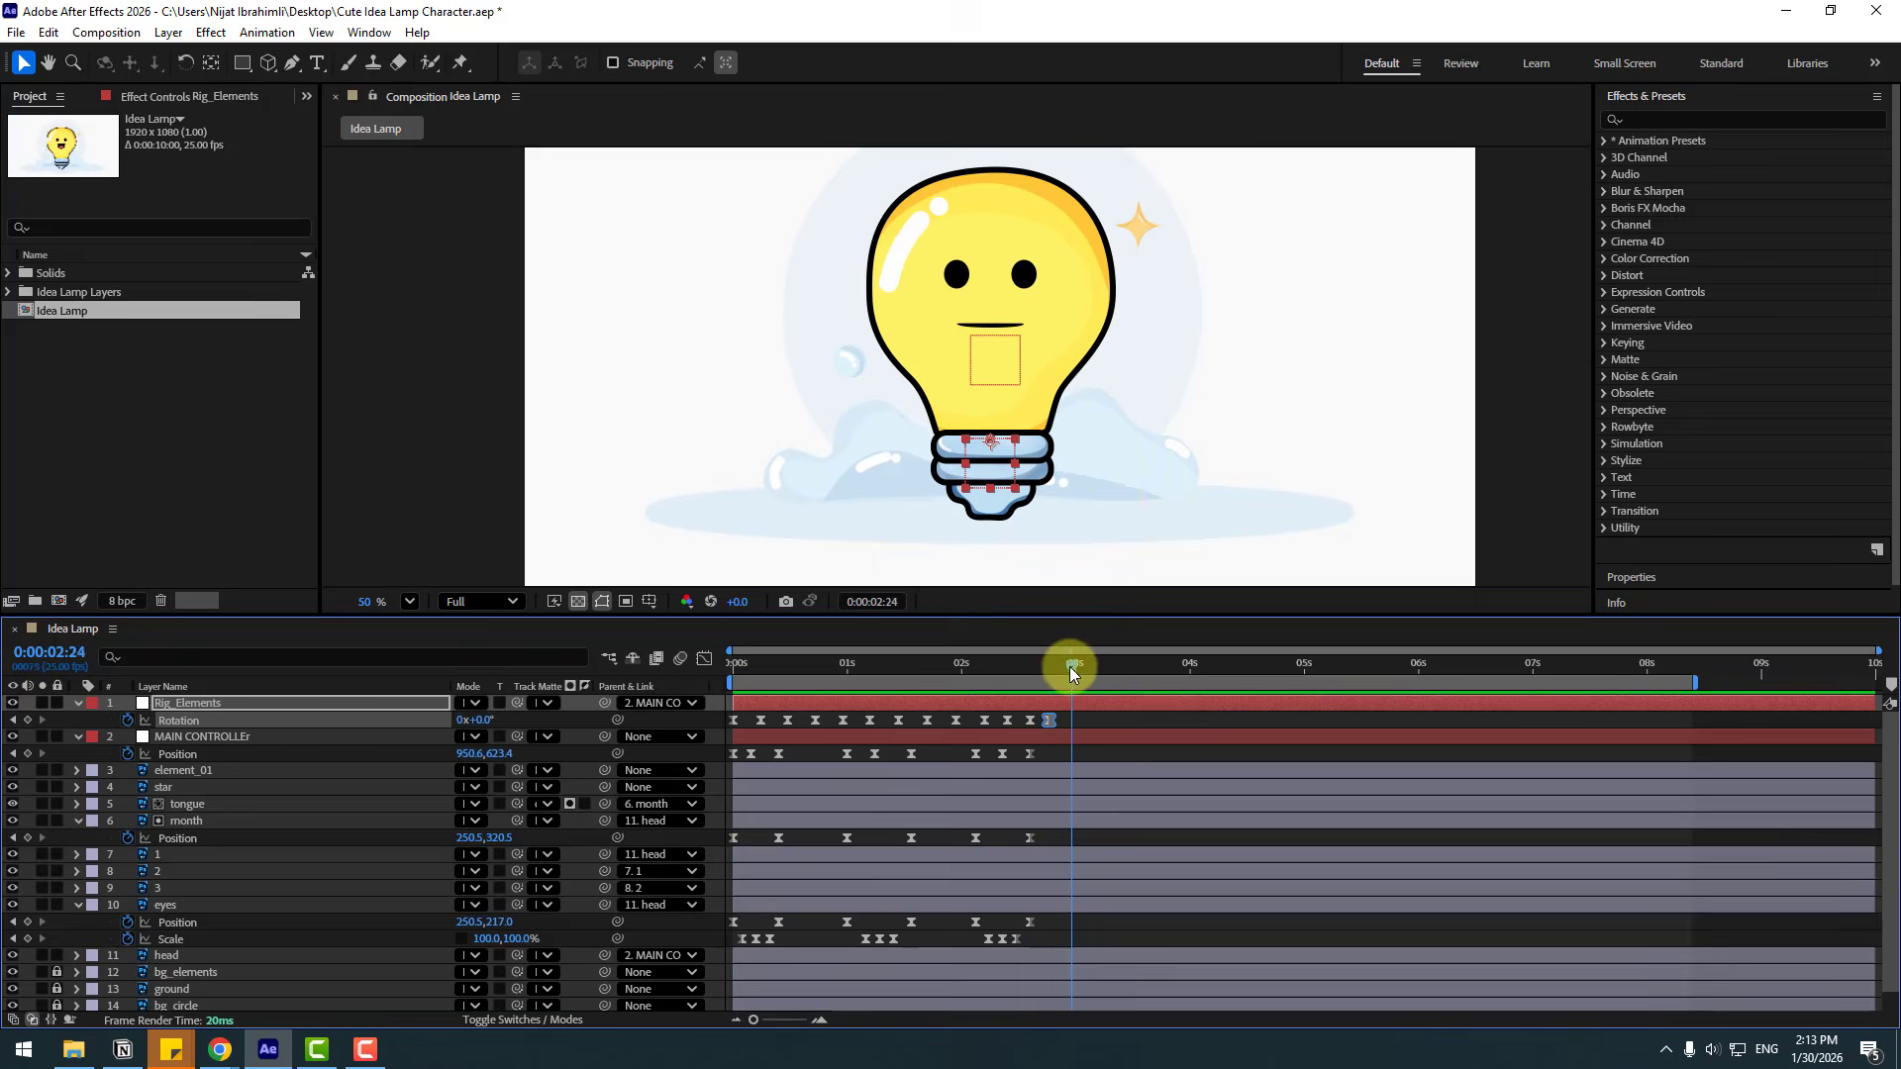
pyautogui.click(214, 739)
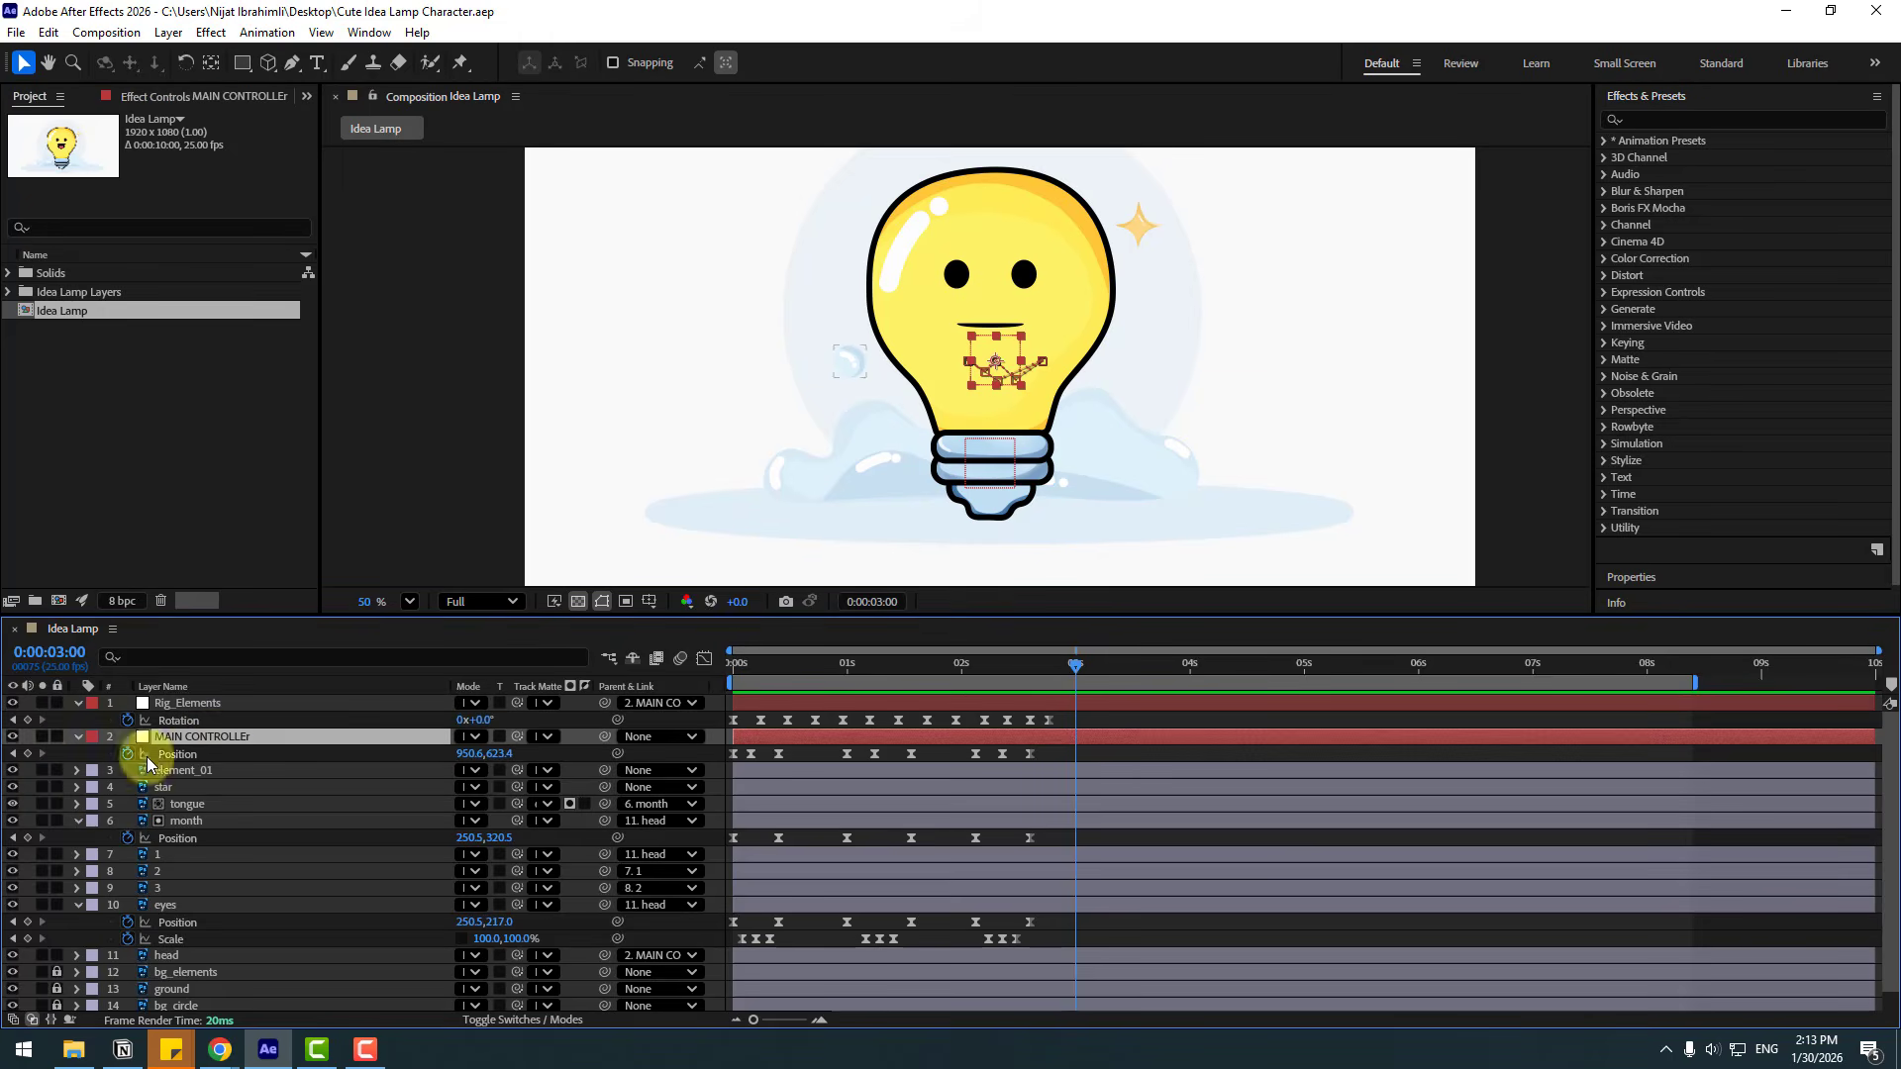
pyautogui.click(31, 753)
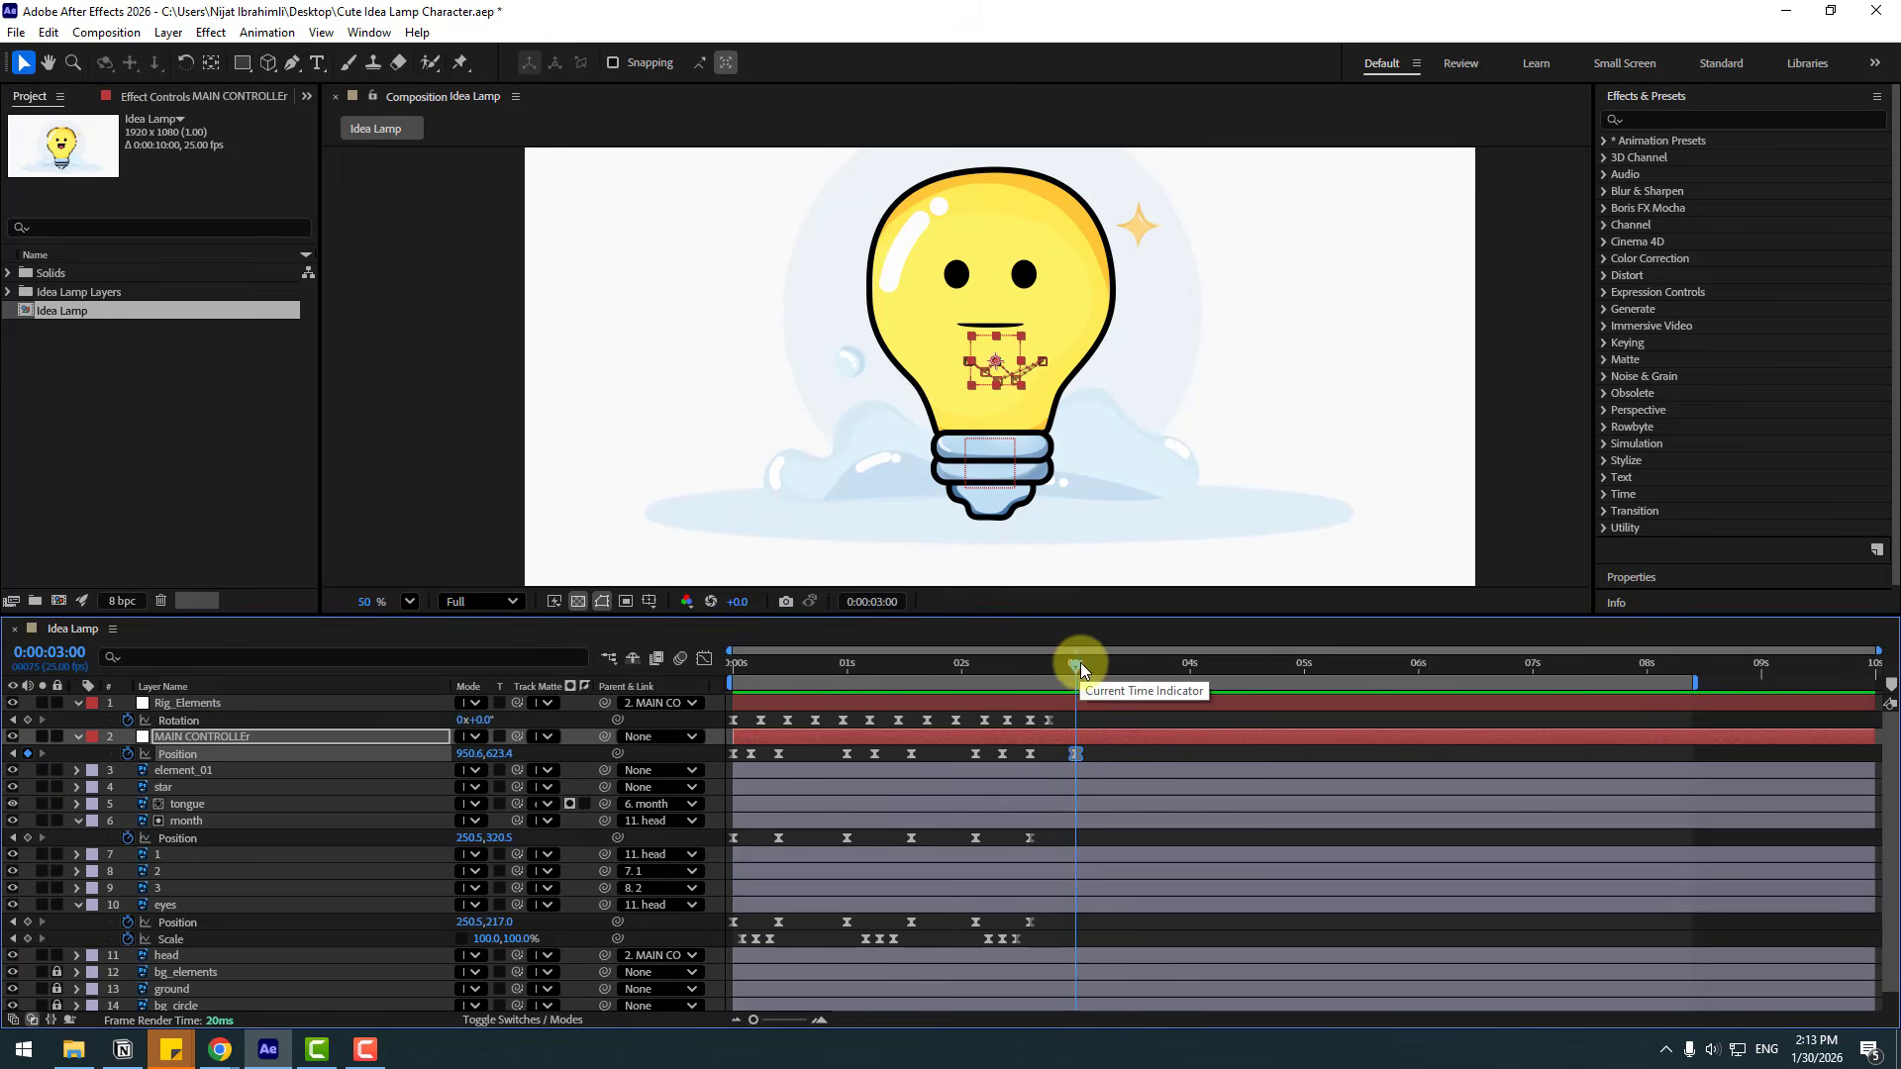
pyautogui.hotkey('shift', 'pagedown')
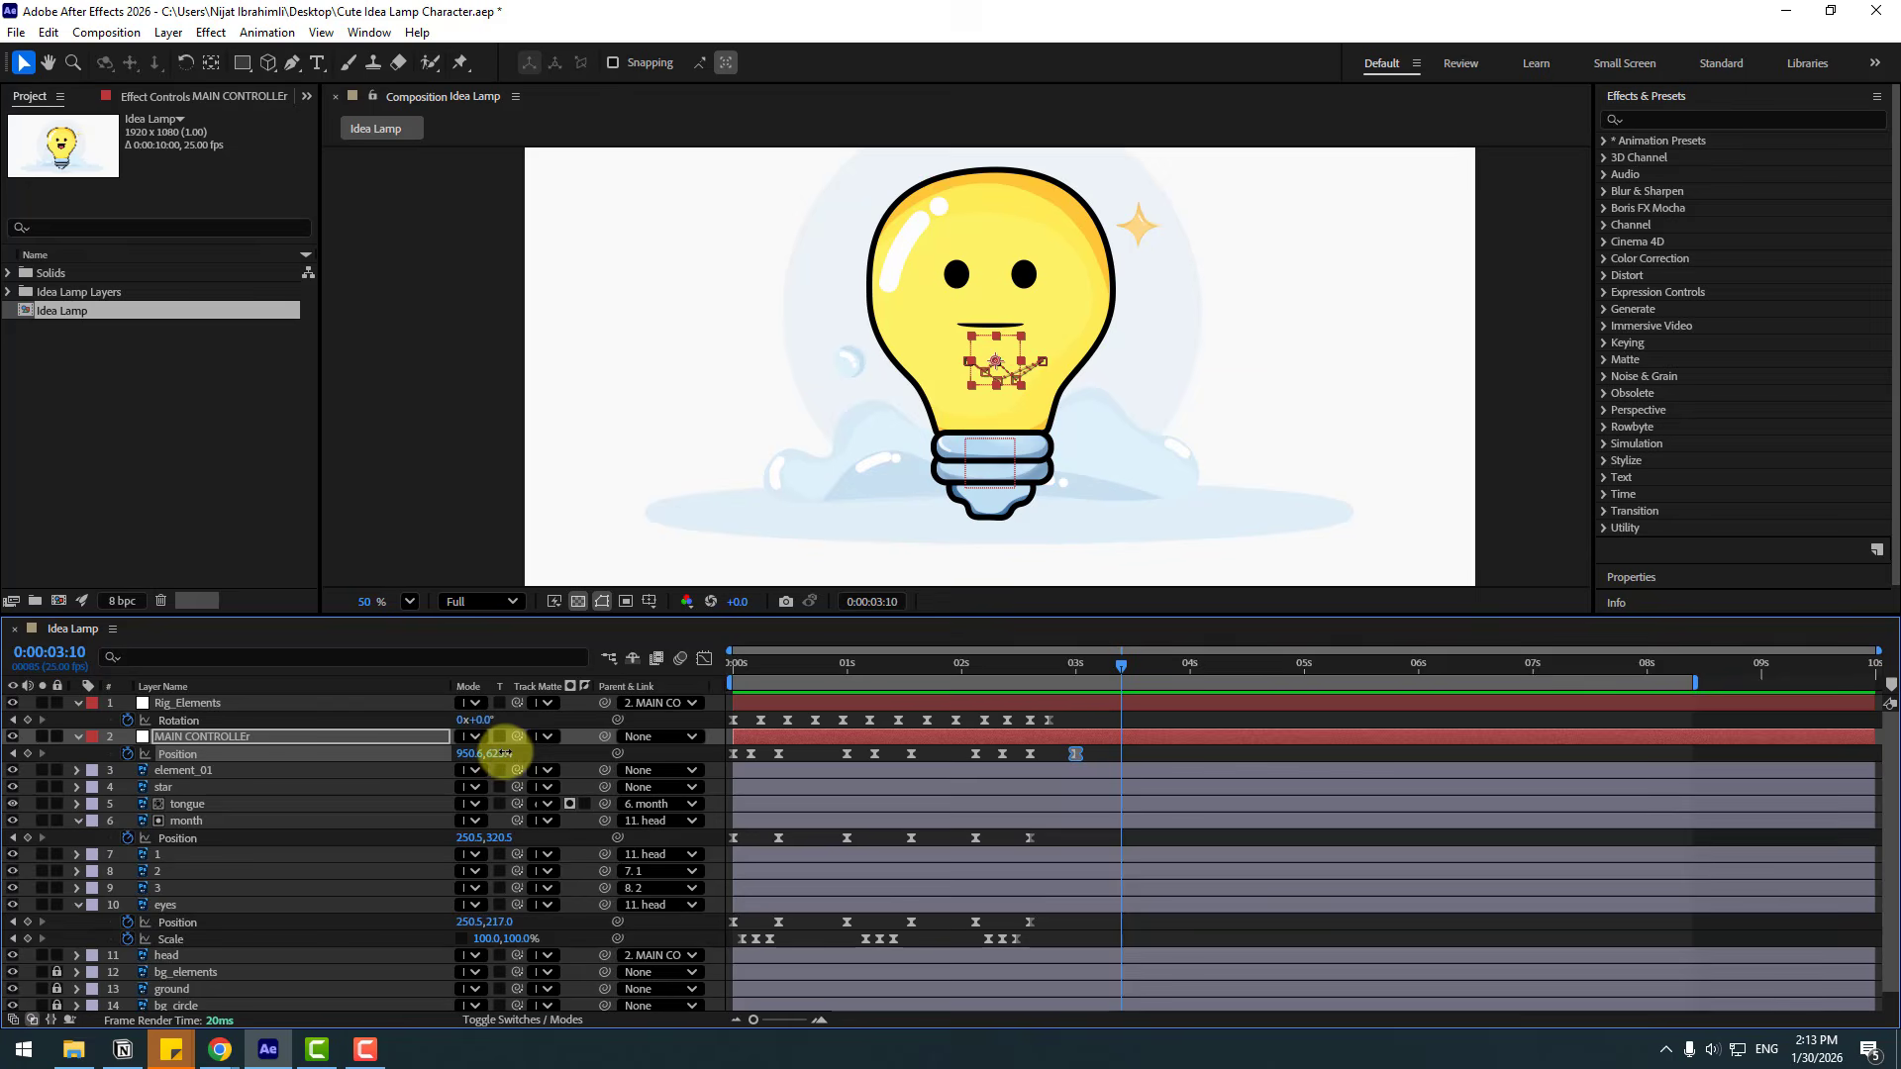
pyautogui.moveTo(503, 753)
pyautogui.mouseDown()
pyautogui.moveTo(518, 763)
pyautogui.moveTo(466, 738)
pyautogui.moveTo(518, 763)
pyautogui.moveTo(497, 747)
pyautogui.mouseUp()
# Add bounce Position keyframes to the MAIN CONTROLLER at about 3:20, 4:05 and 4:15, and preview from a work area starting at about 2:20.
pyautogui.hotkey('shift', 'pagedown')
pyautogui.hotkey('shift', 'pagedown')
pyautogui.hotkey('shift', 'pagedown')
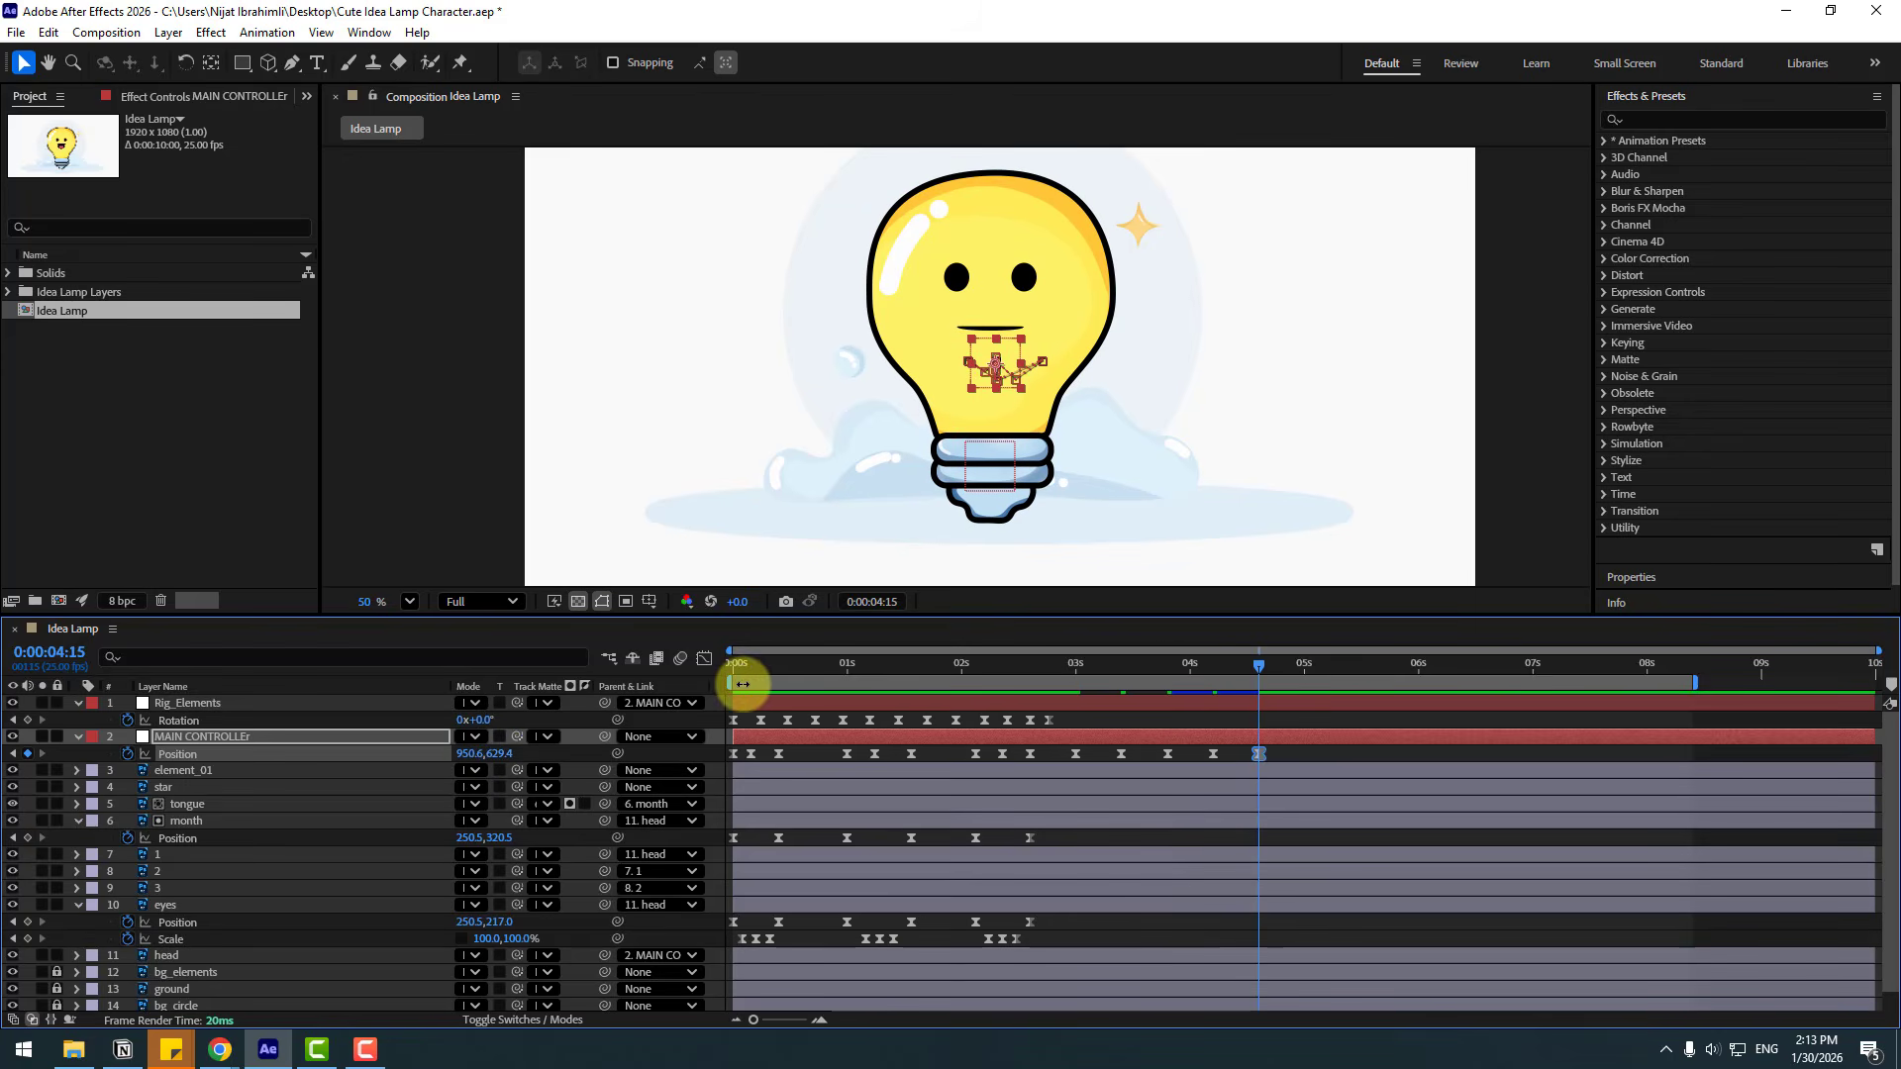
pyautogui.moveTo(736, 683); pyautogui.dragTo(1049, 683)
pyautogui.press('space')
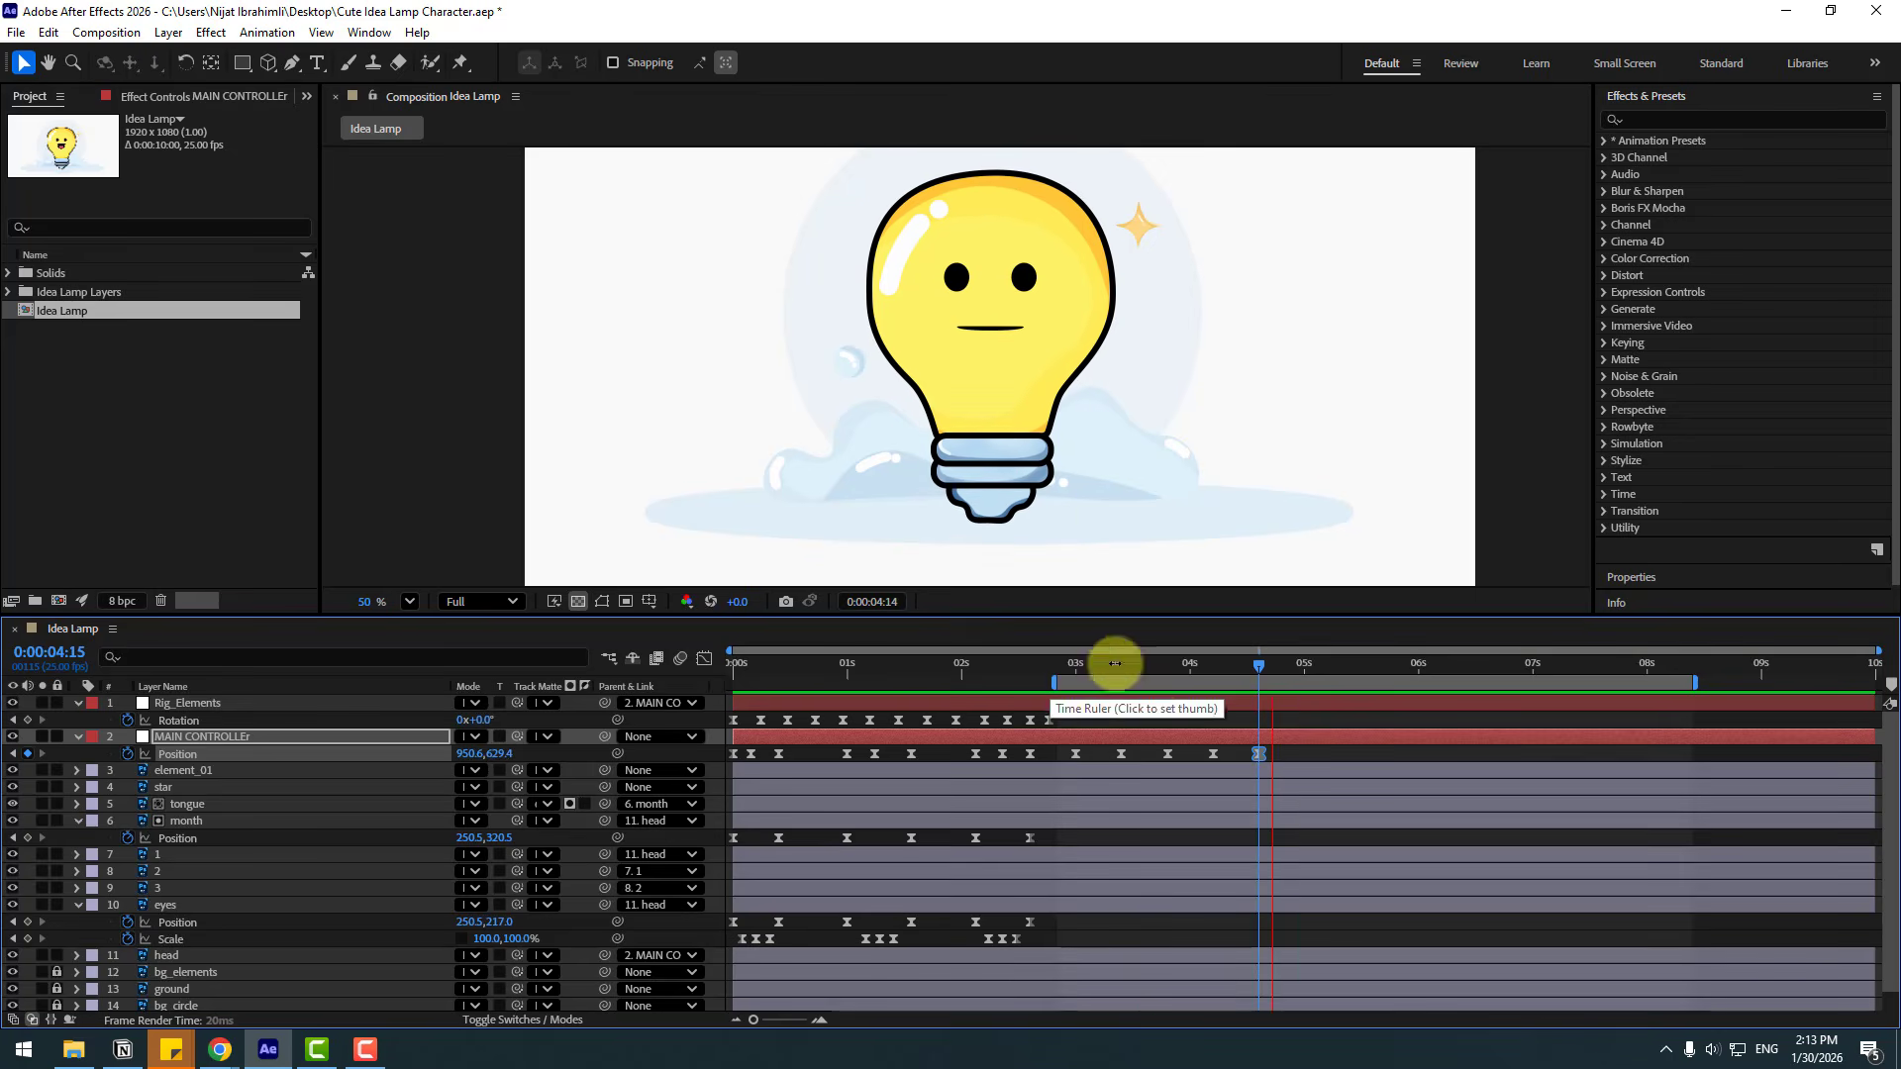
pyautogui.scroll(-1, 1150, 472)
pyautogui.press('space')
# Add a Scale keyframe to the month layer at 3:10 and set its vertical scale to 72% at 3:21.
pyautogui.click(198, 821)
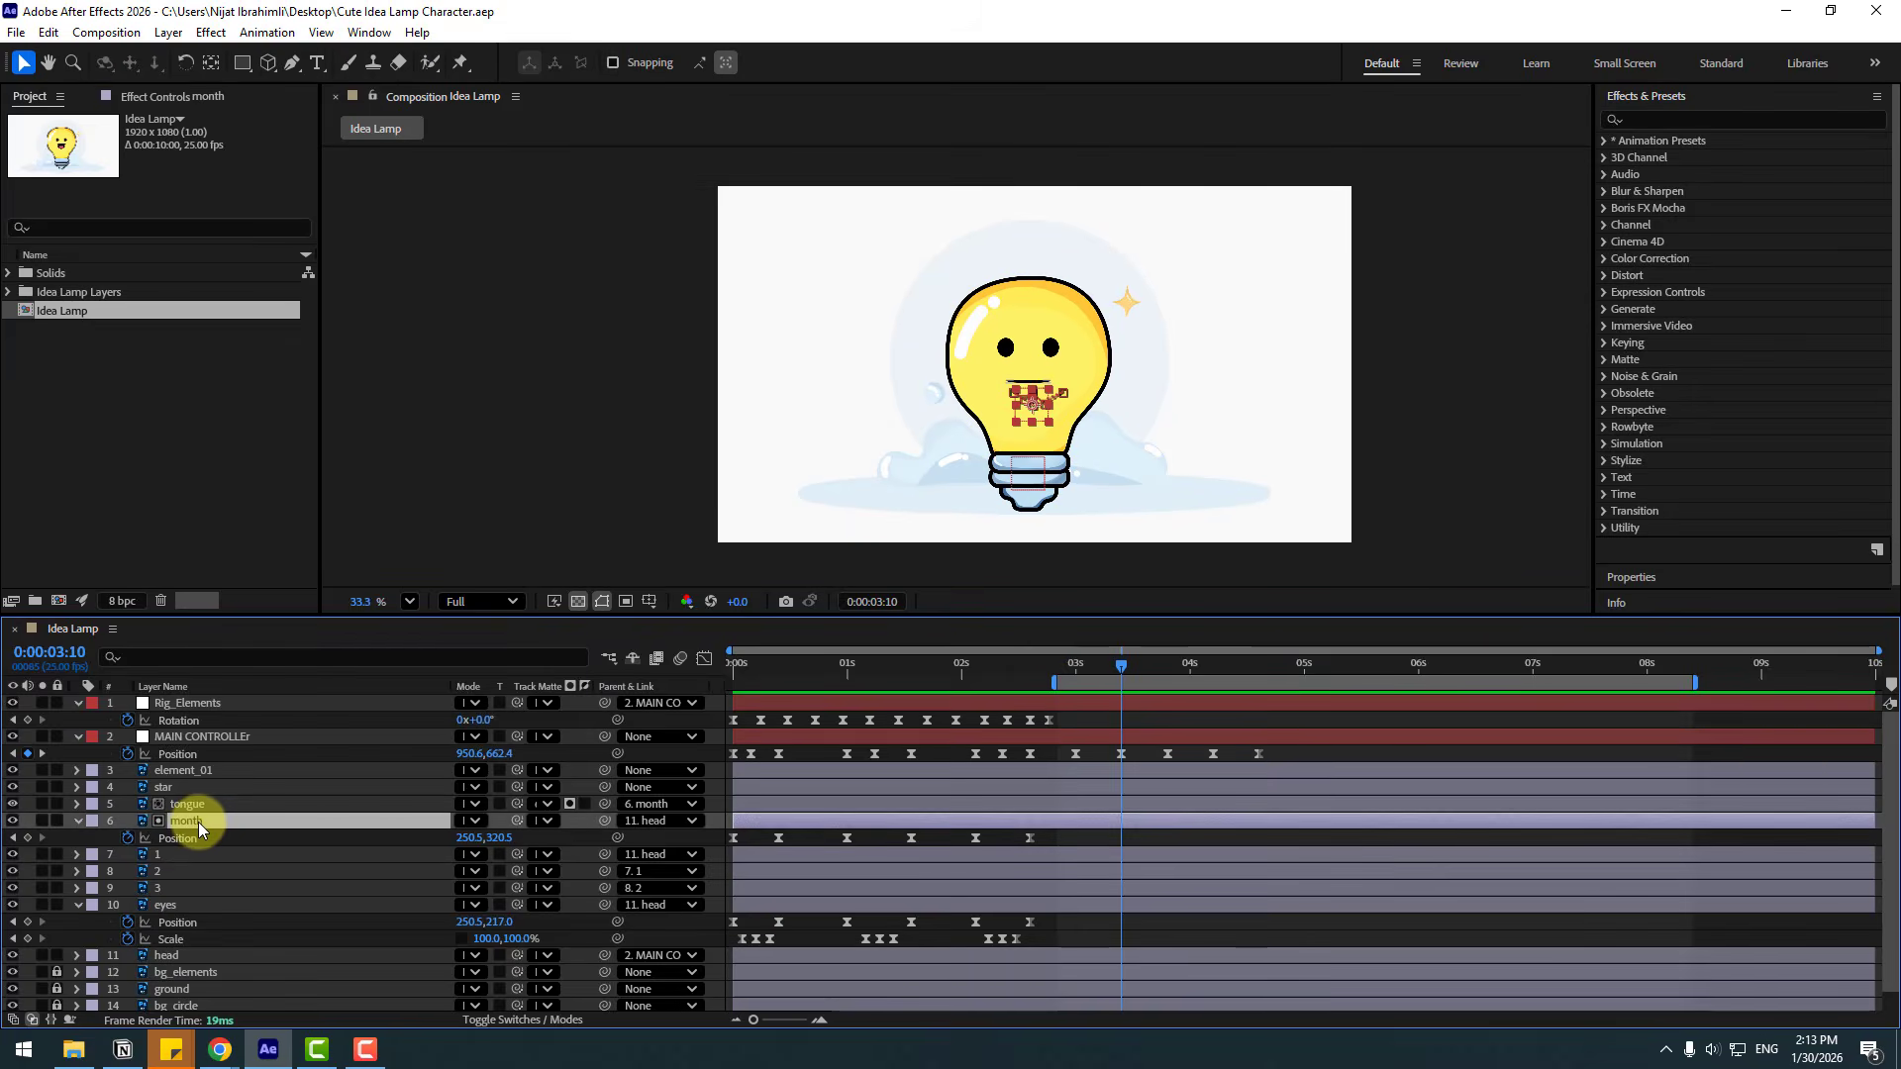
pyautogui.hotkey('shift', 's')
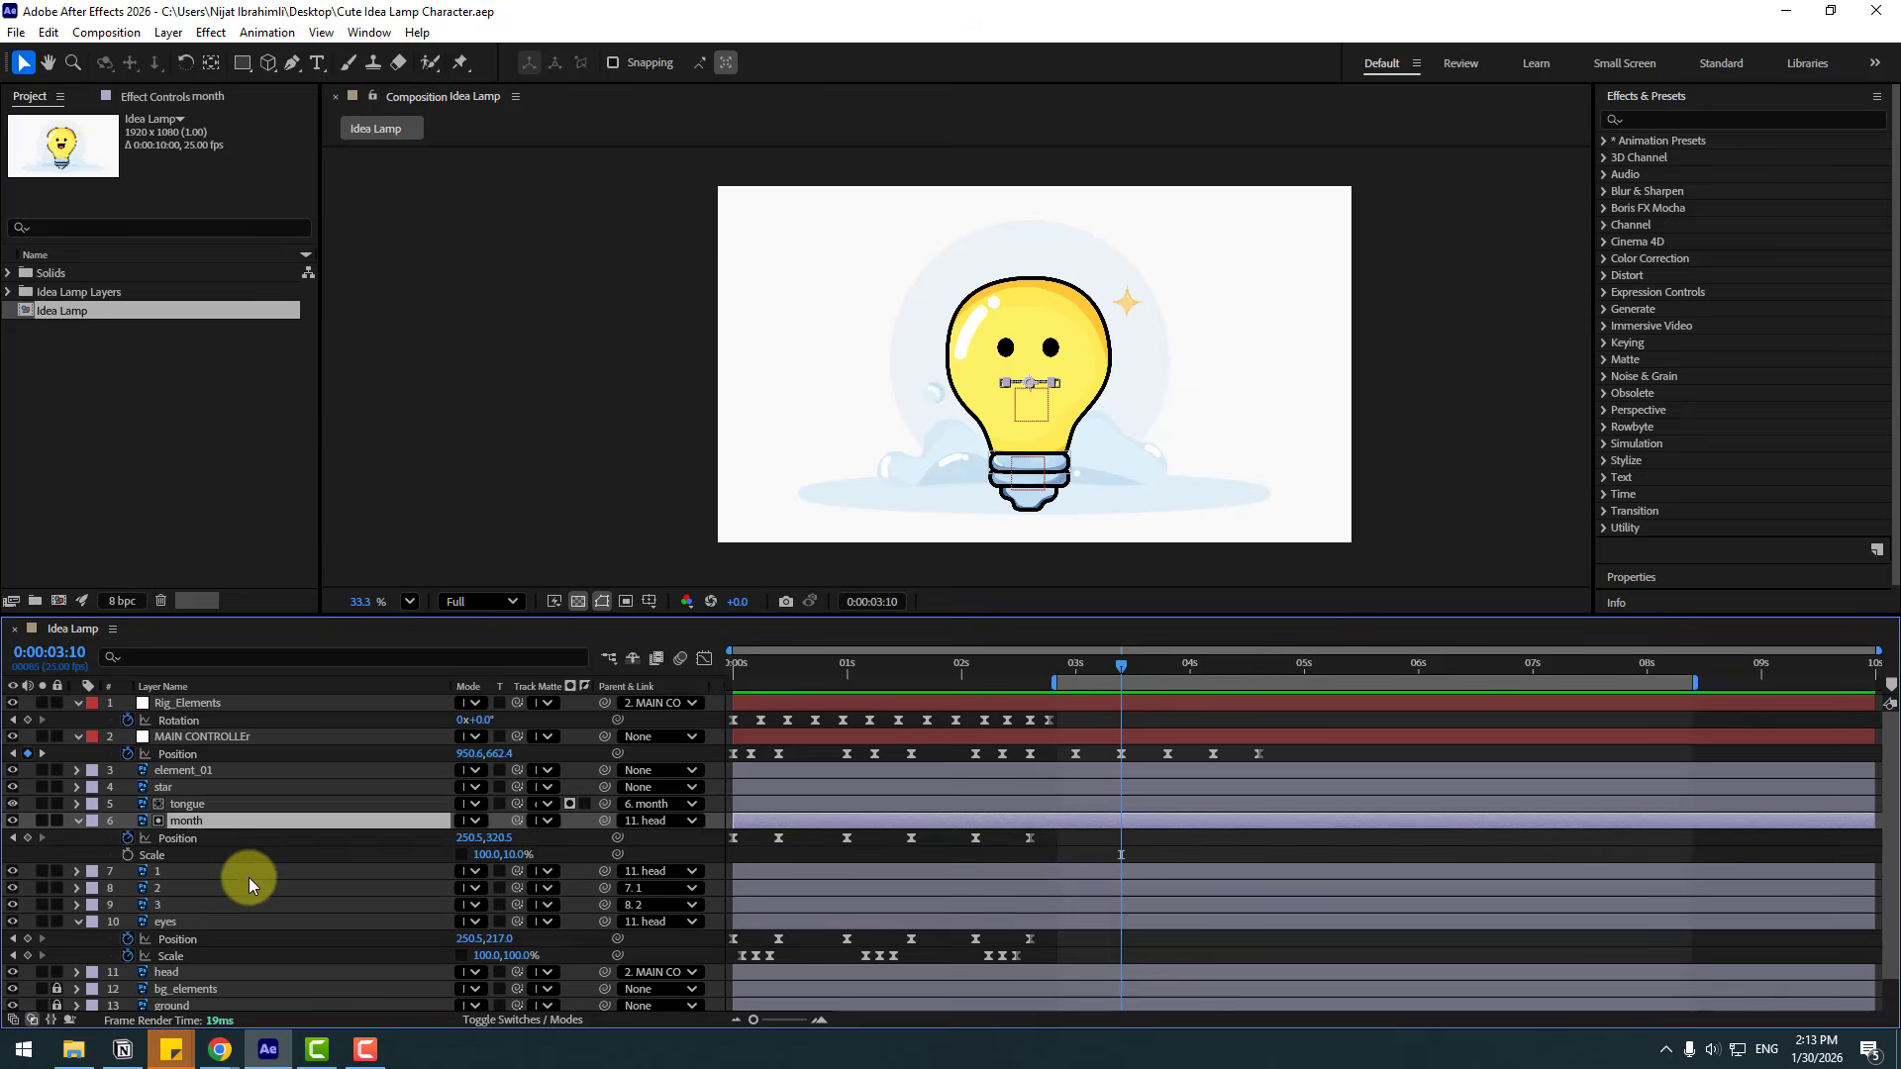
pyautogui.click(126, 855)
pyautogui.moveTo(1132, 662); pyautogui.dragTo(1171, 674)
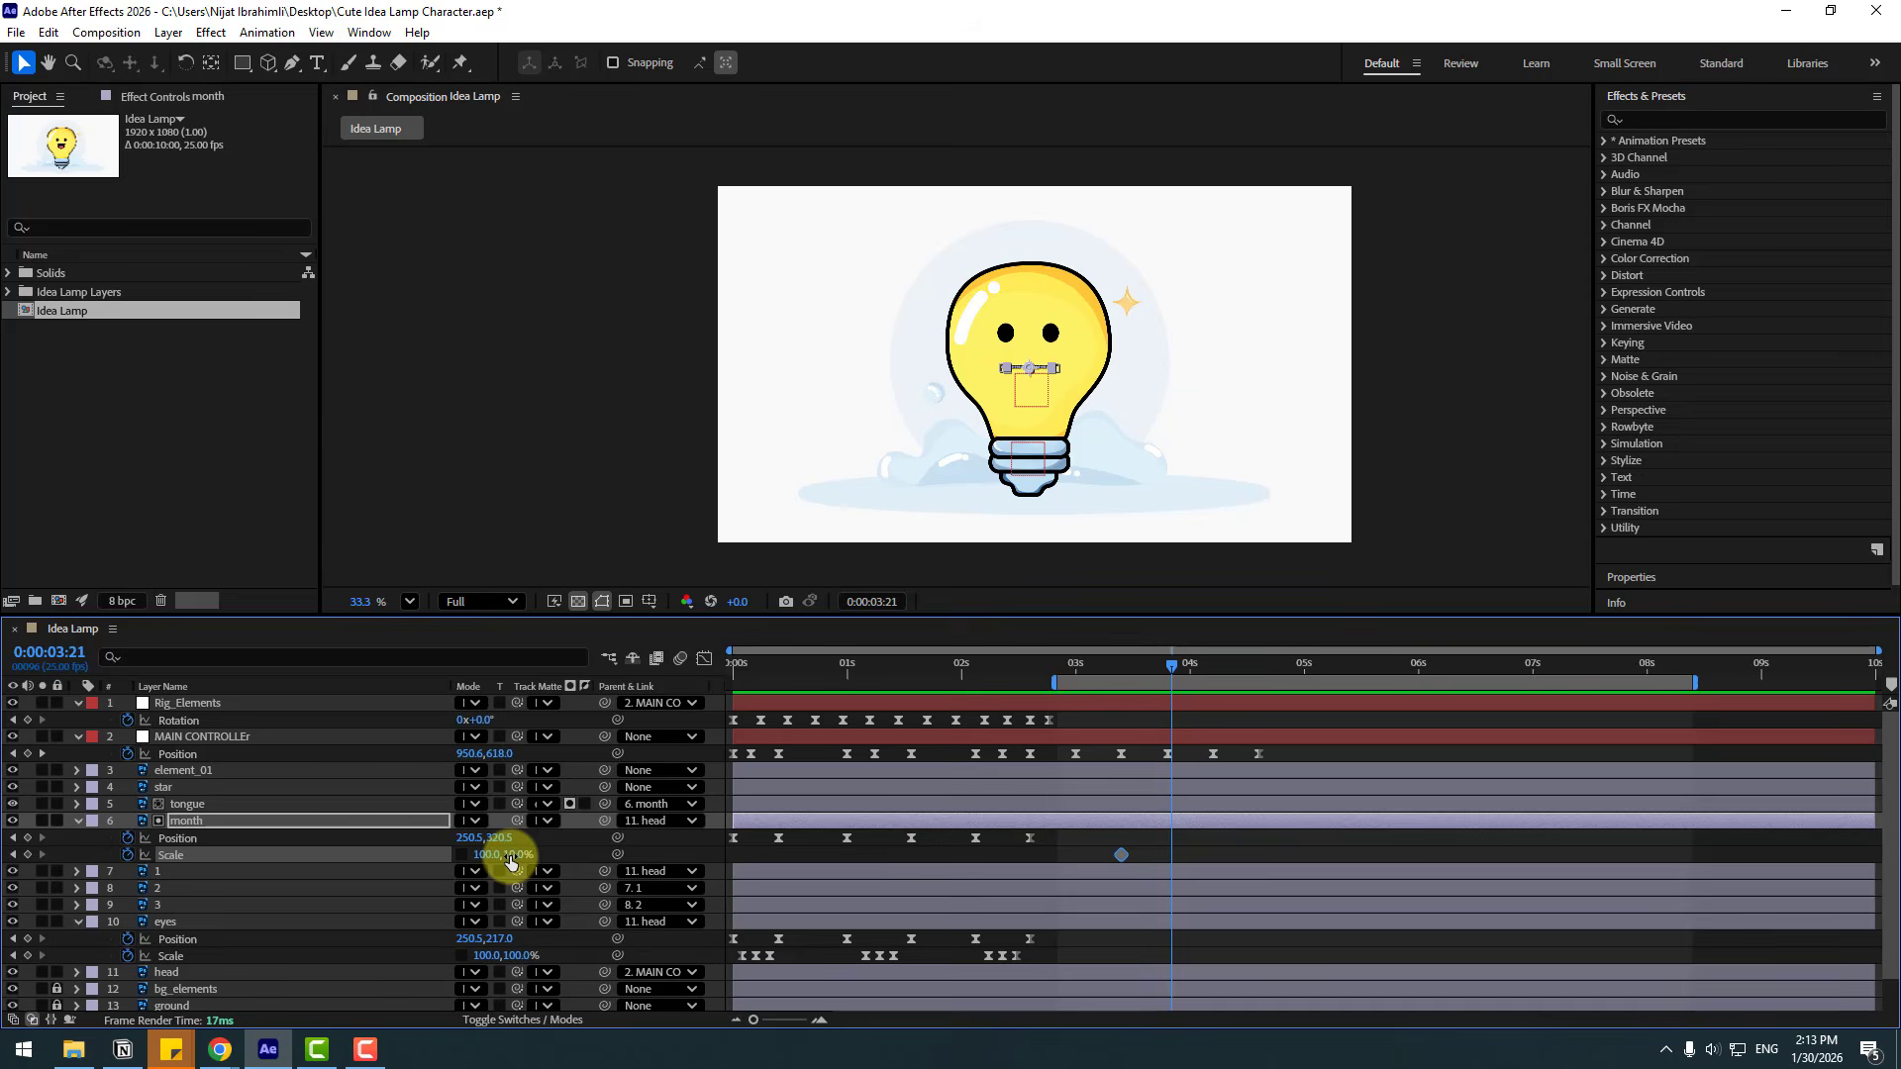
pyautogui.moveTo(510, 860); pyautogui.dragTo(560, 848)
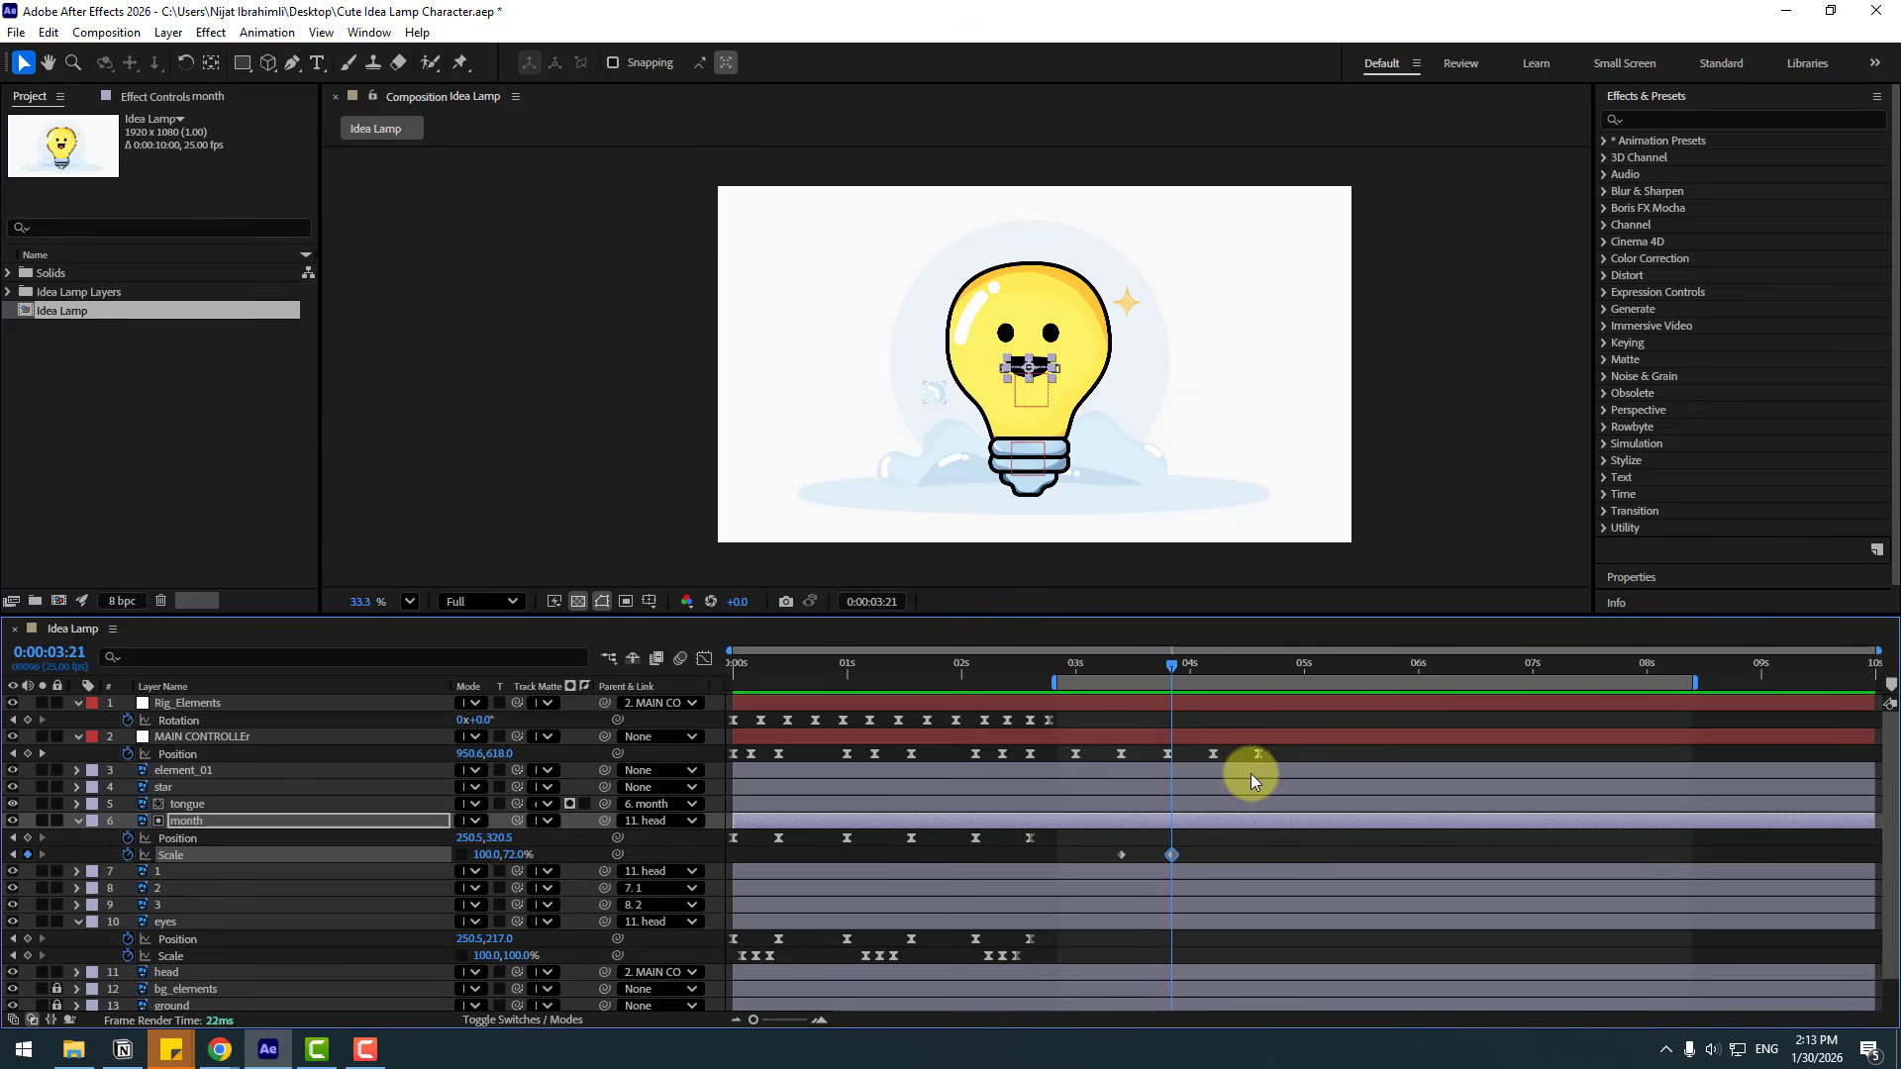
# Apply Easy Ease to the month layer's two Scale keyframes.
pyautogui.rightClick(1119, 855)
pyautogui.moveTo(1228, 837)
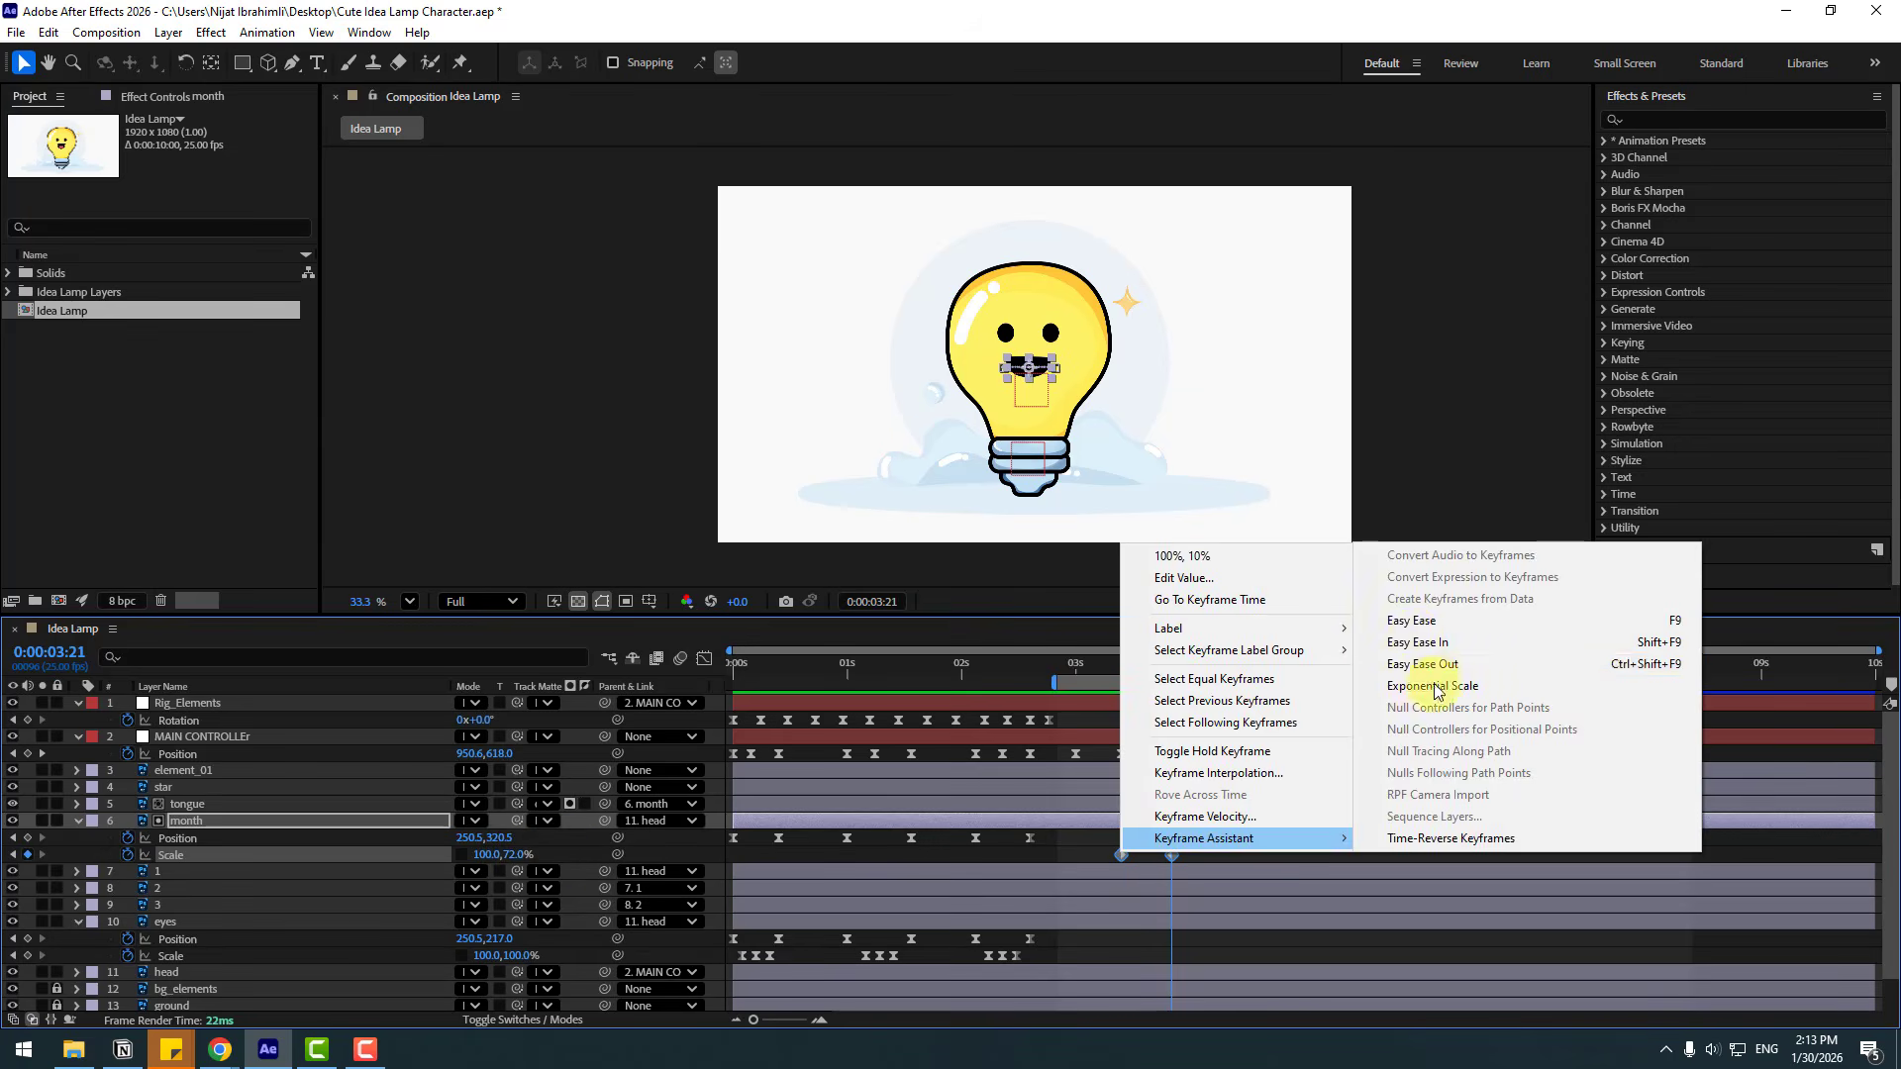
pyautogui.click(1426, 621)
pyautogui.click(1243, 839)
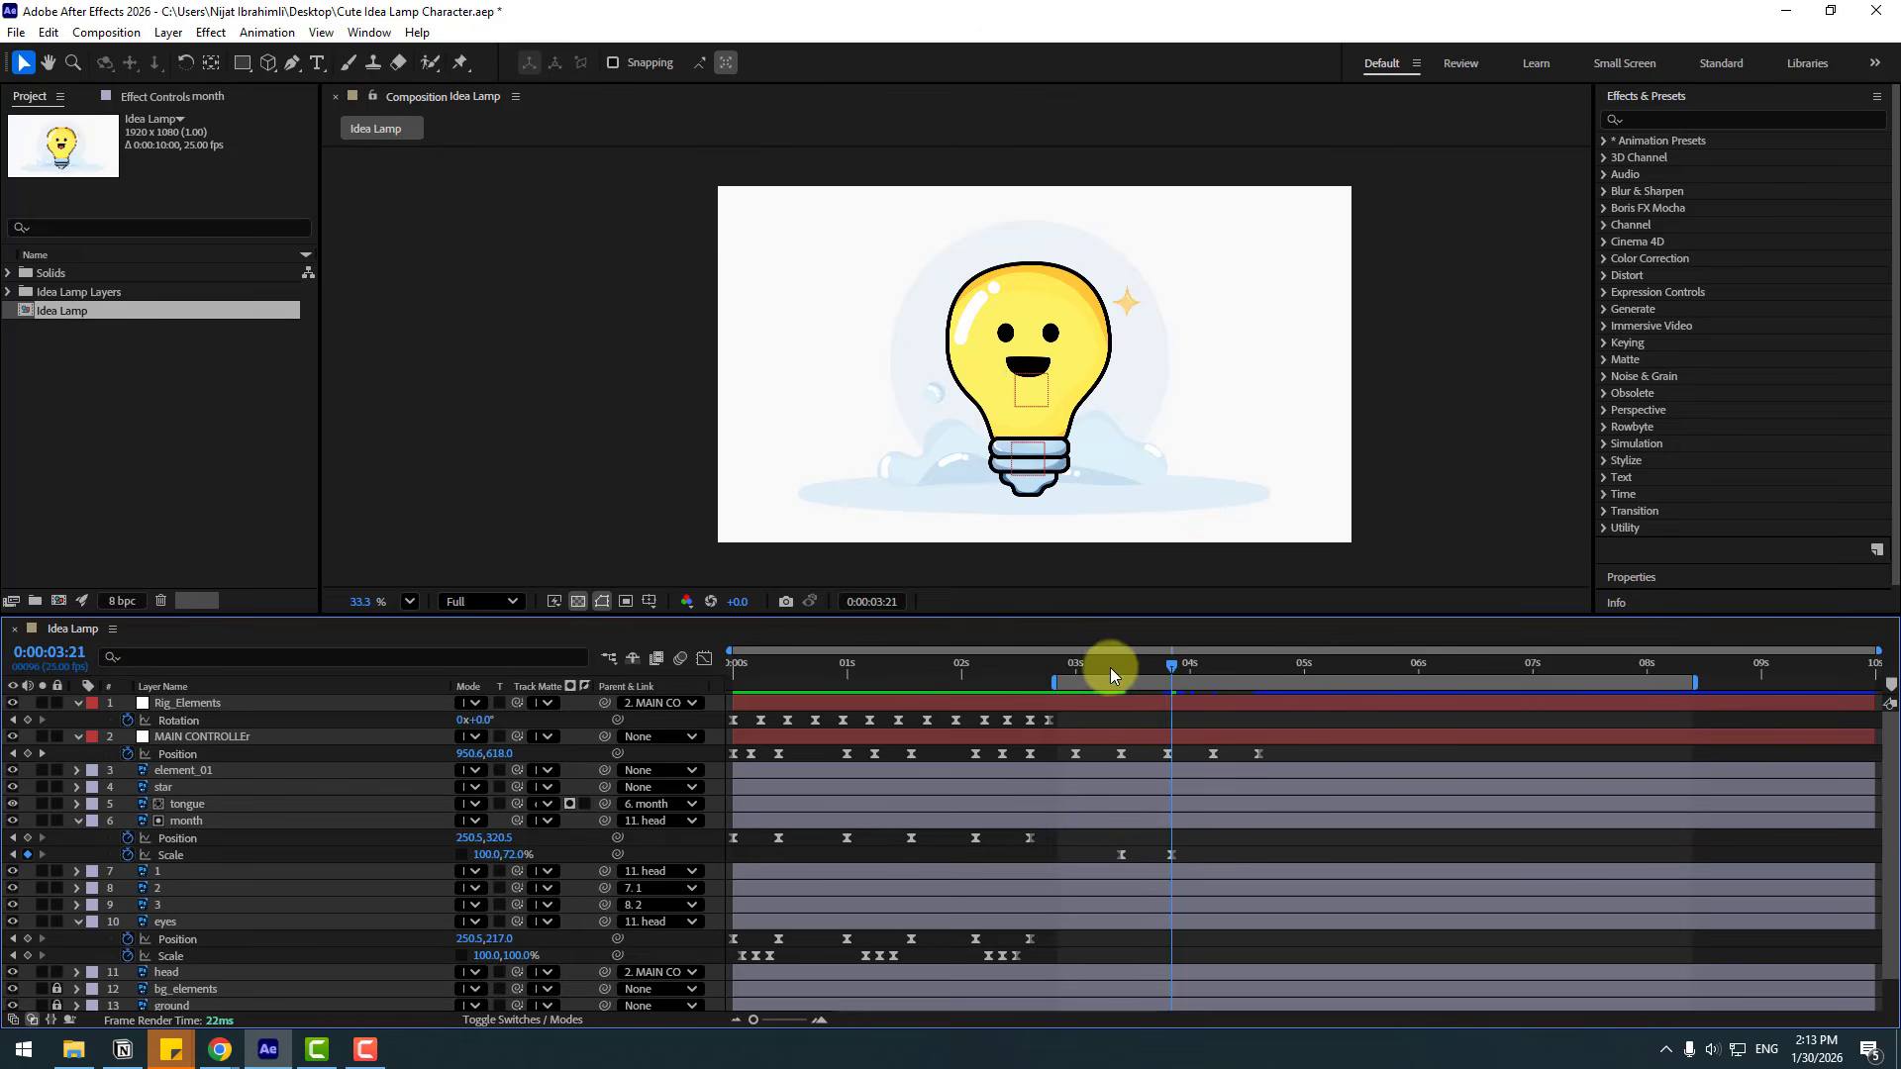
# Add a Position keyframe to the tongue layer at 3:10 and set its Y position to 74.6 at 3:21.
pyautogui.moveTo(1108, 667)
pyautogui.mouseDown()
pyautogui.moveTo(1168, 673)
pyautogui.moveTo(1121, 675)
pyautogui.mouseUp()
pyautogui.click(188, 804)
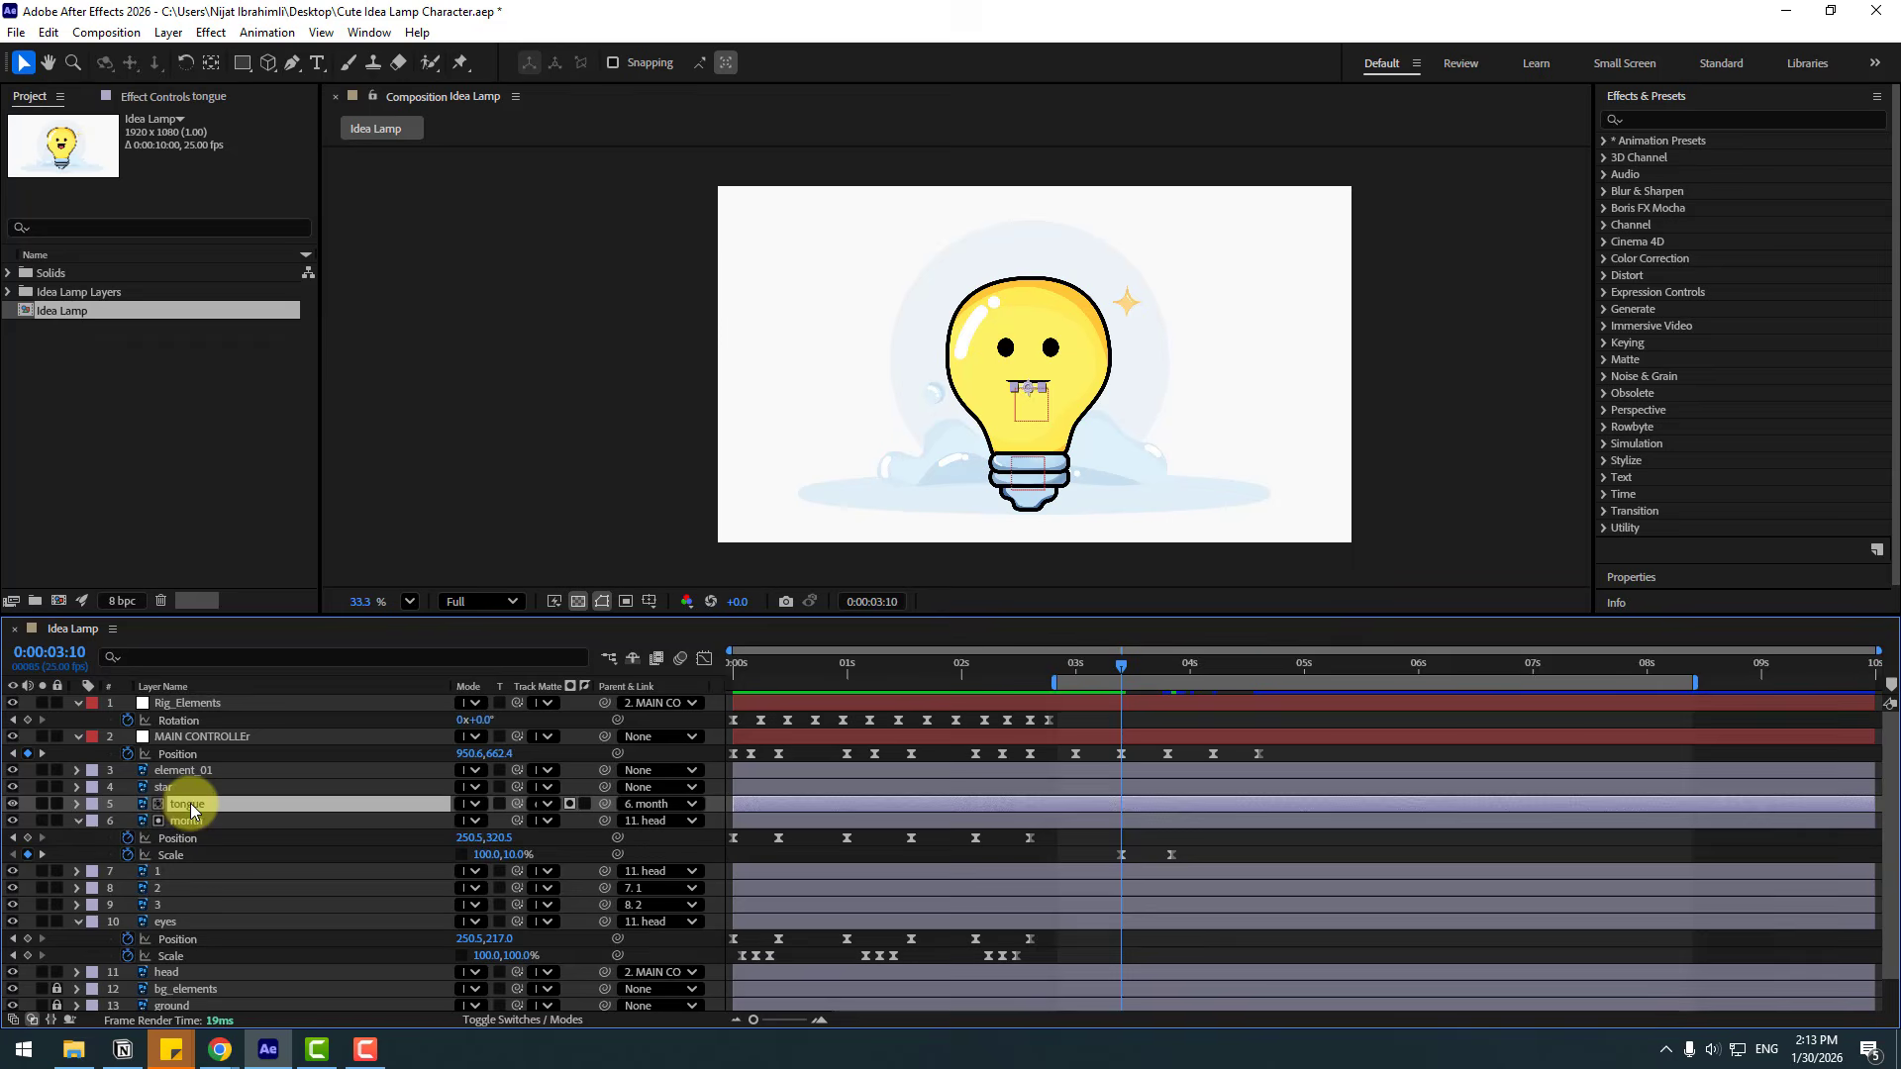
pyautogui.press('p')
pyautogui.click(128, 822)
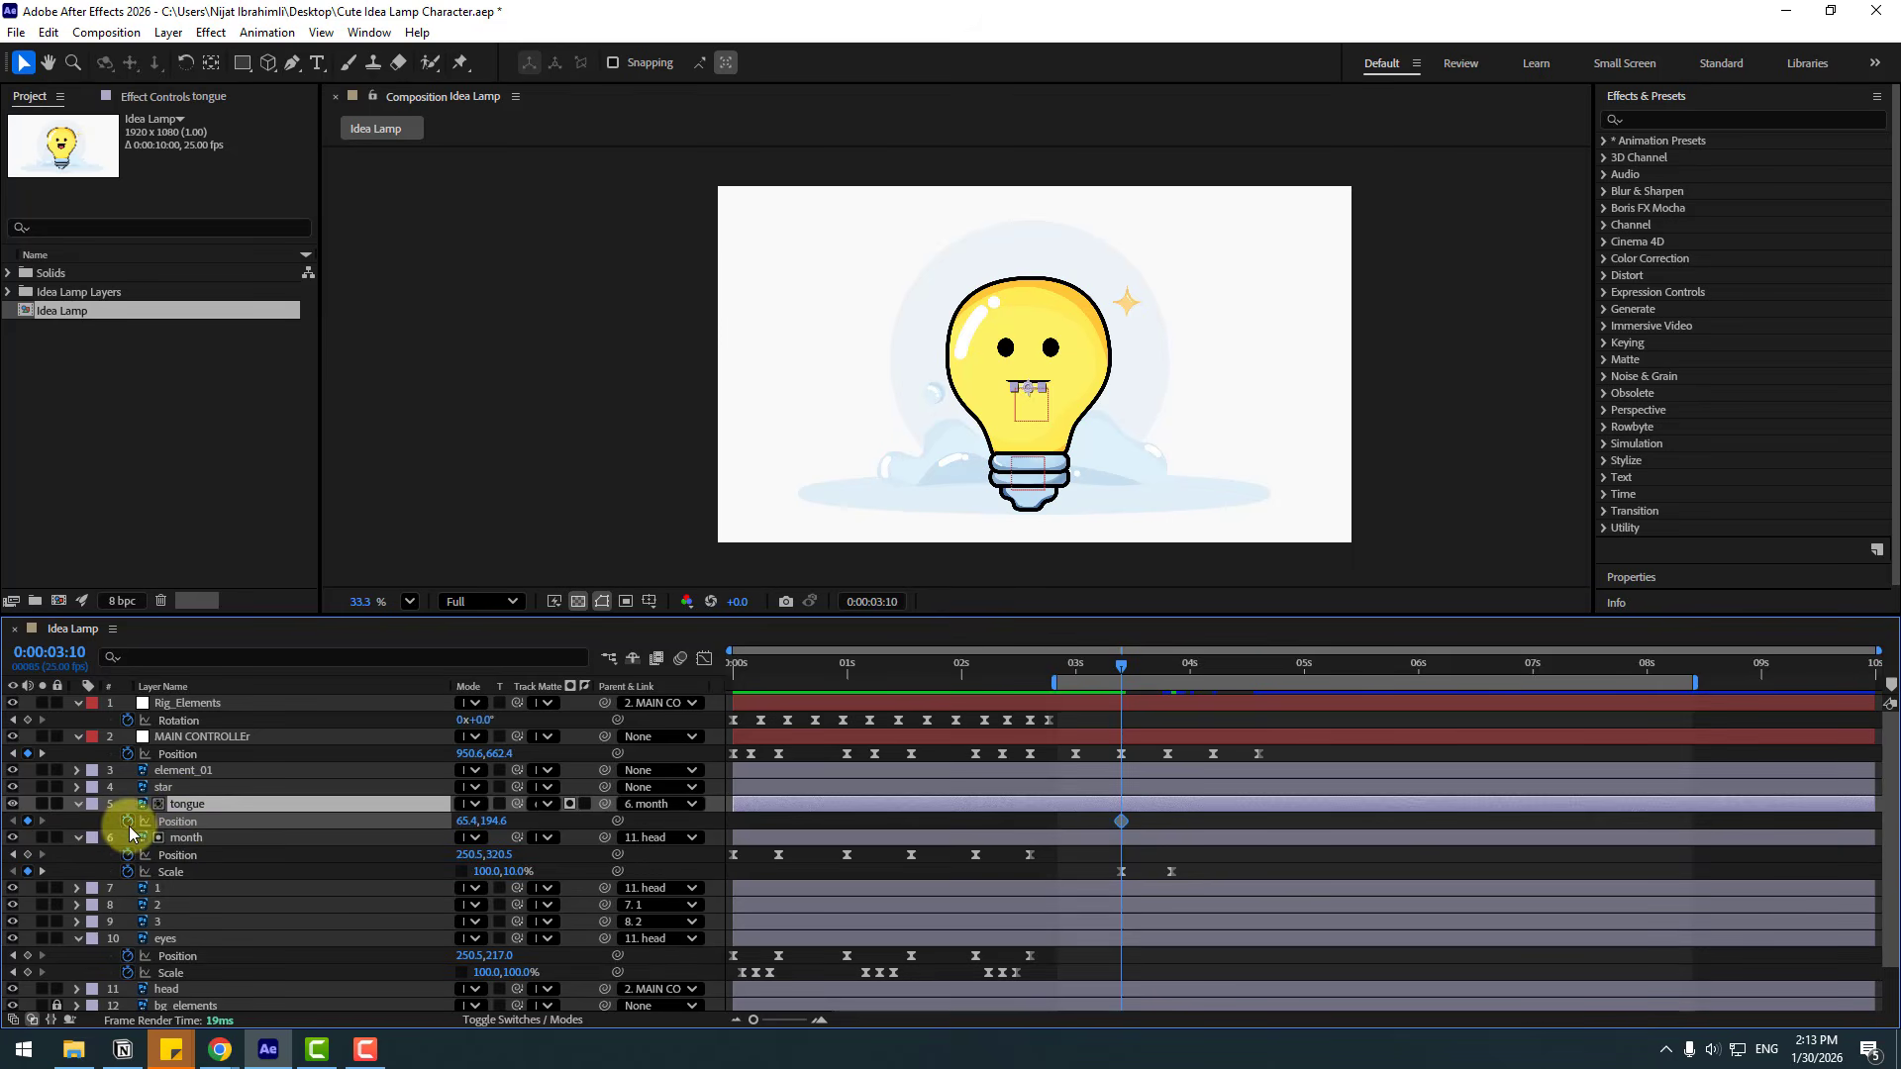
pyautogui.moveTo(1127, 679); pyautogui.dragTo(1172, 670)
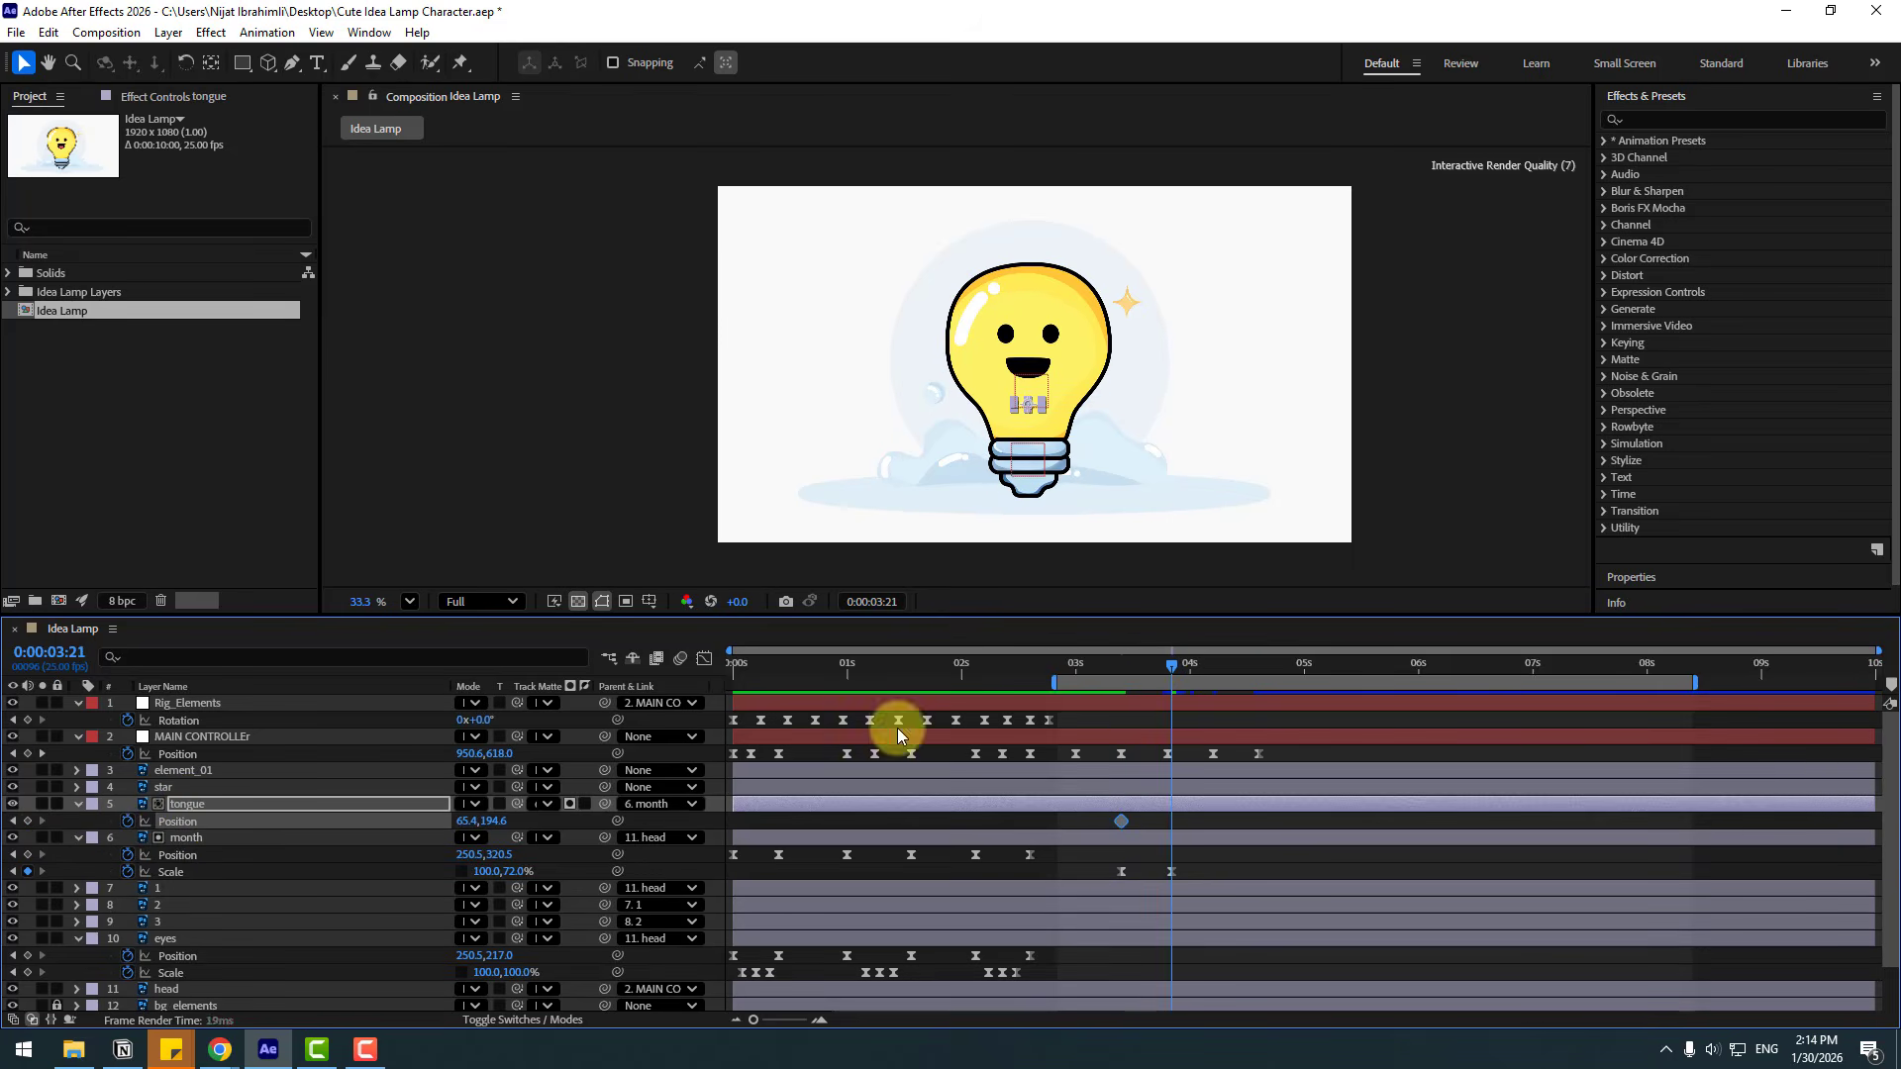
pyautogui.moveTo(499, 823); pyautogui.dragTo(374, 822)
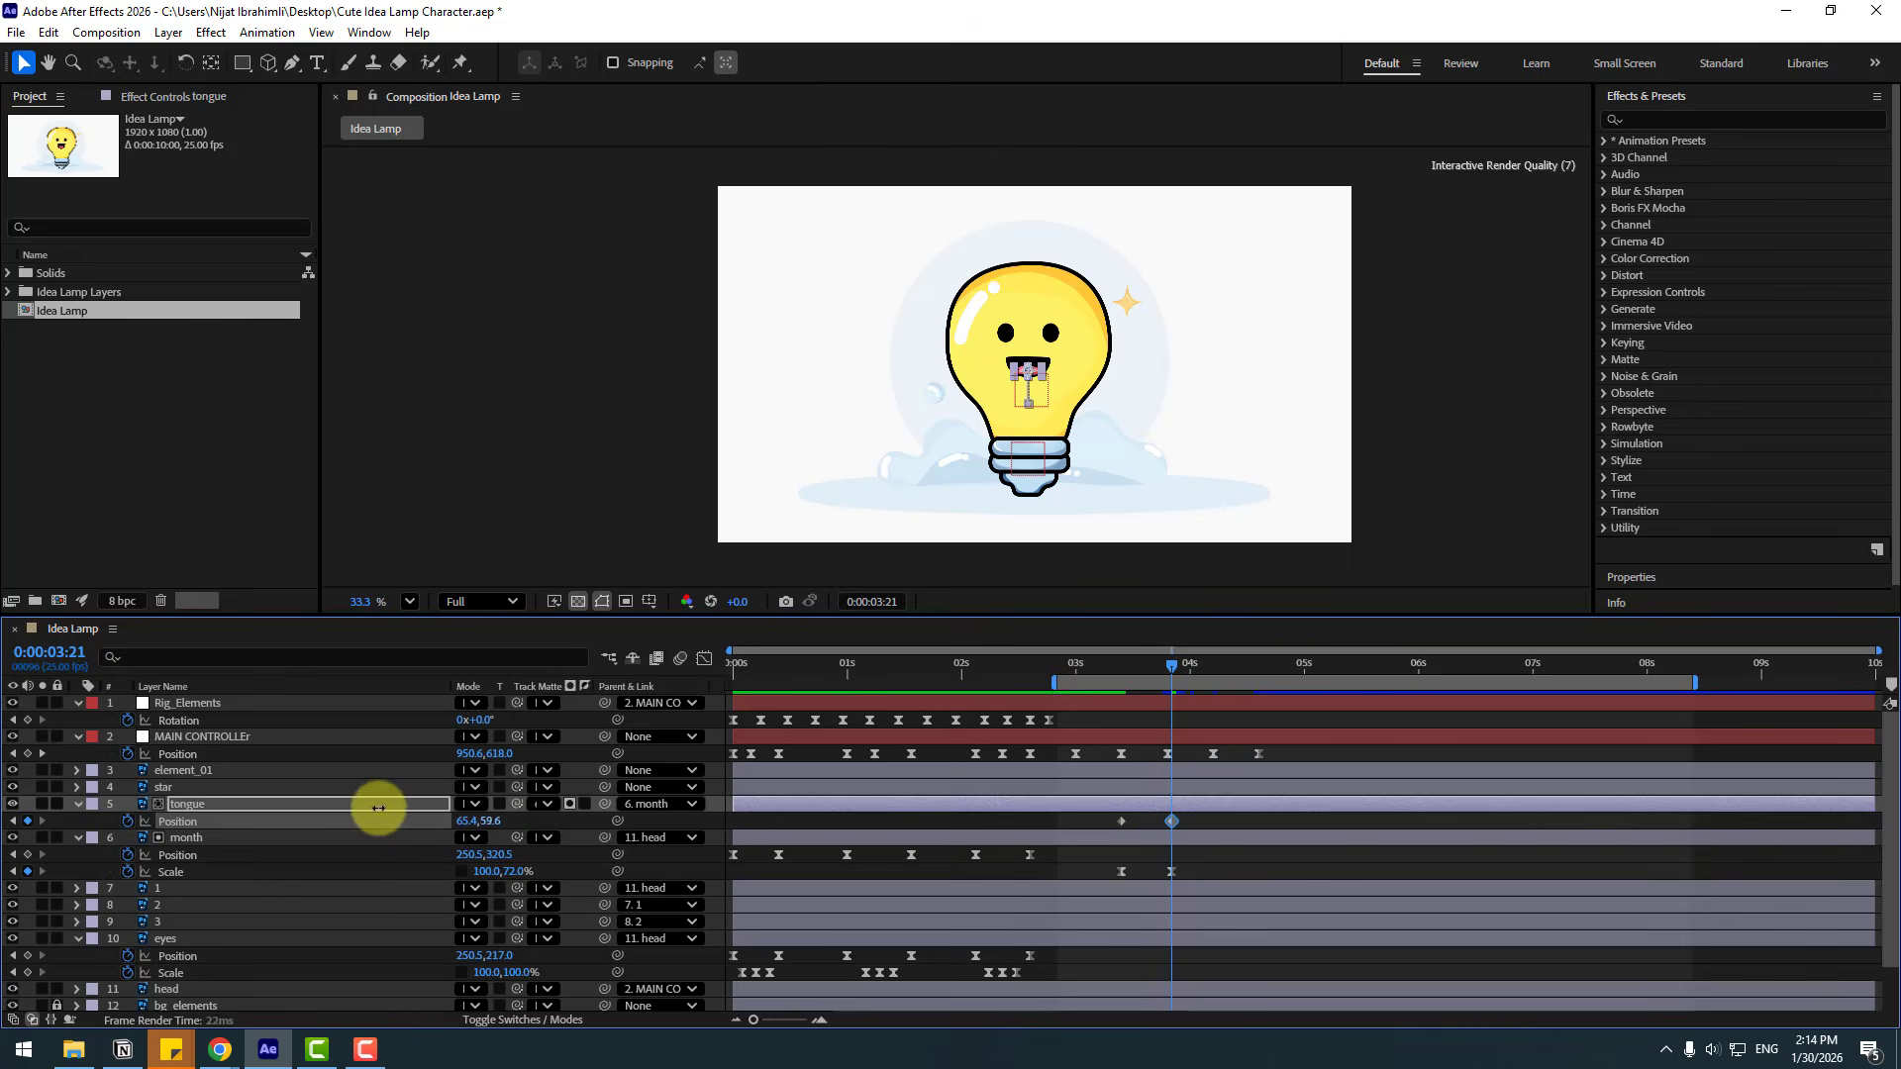
pyautogui.scroll(1, 972, 457)
pyautogui.scroll(3, 972, 457)
pyautogui.scroll(3, 994, 477)
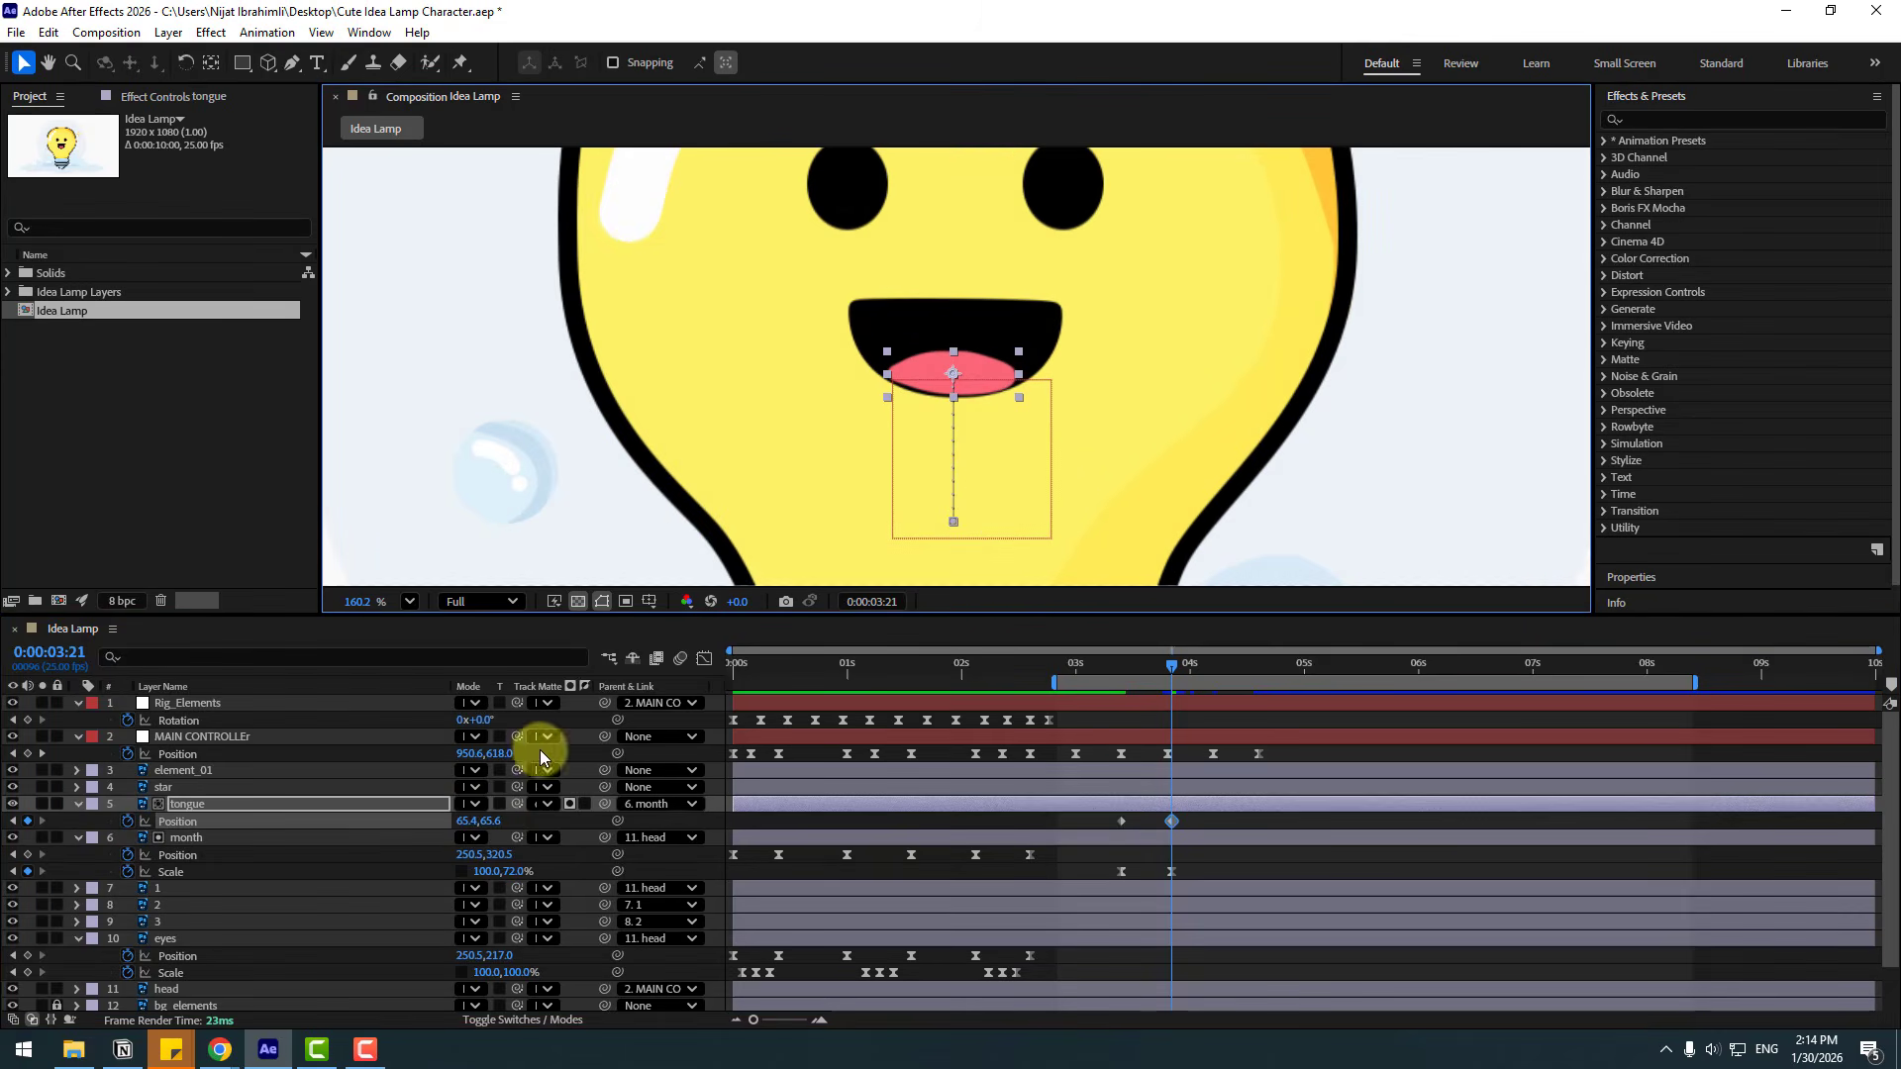
pyautogui.moveTo(495, 822); pyautogui.dragTo(508, 818)
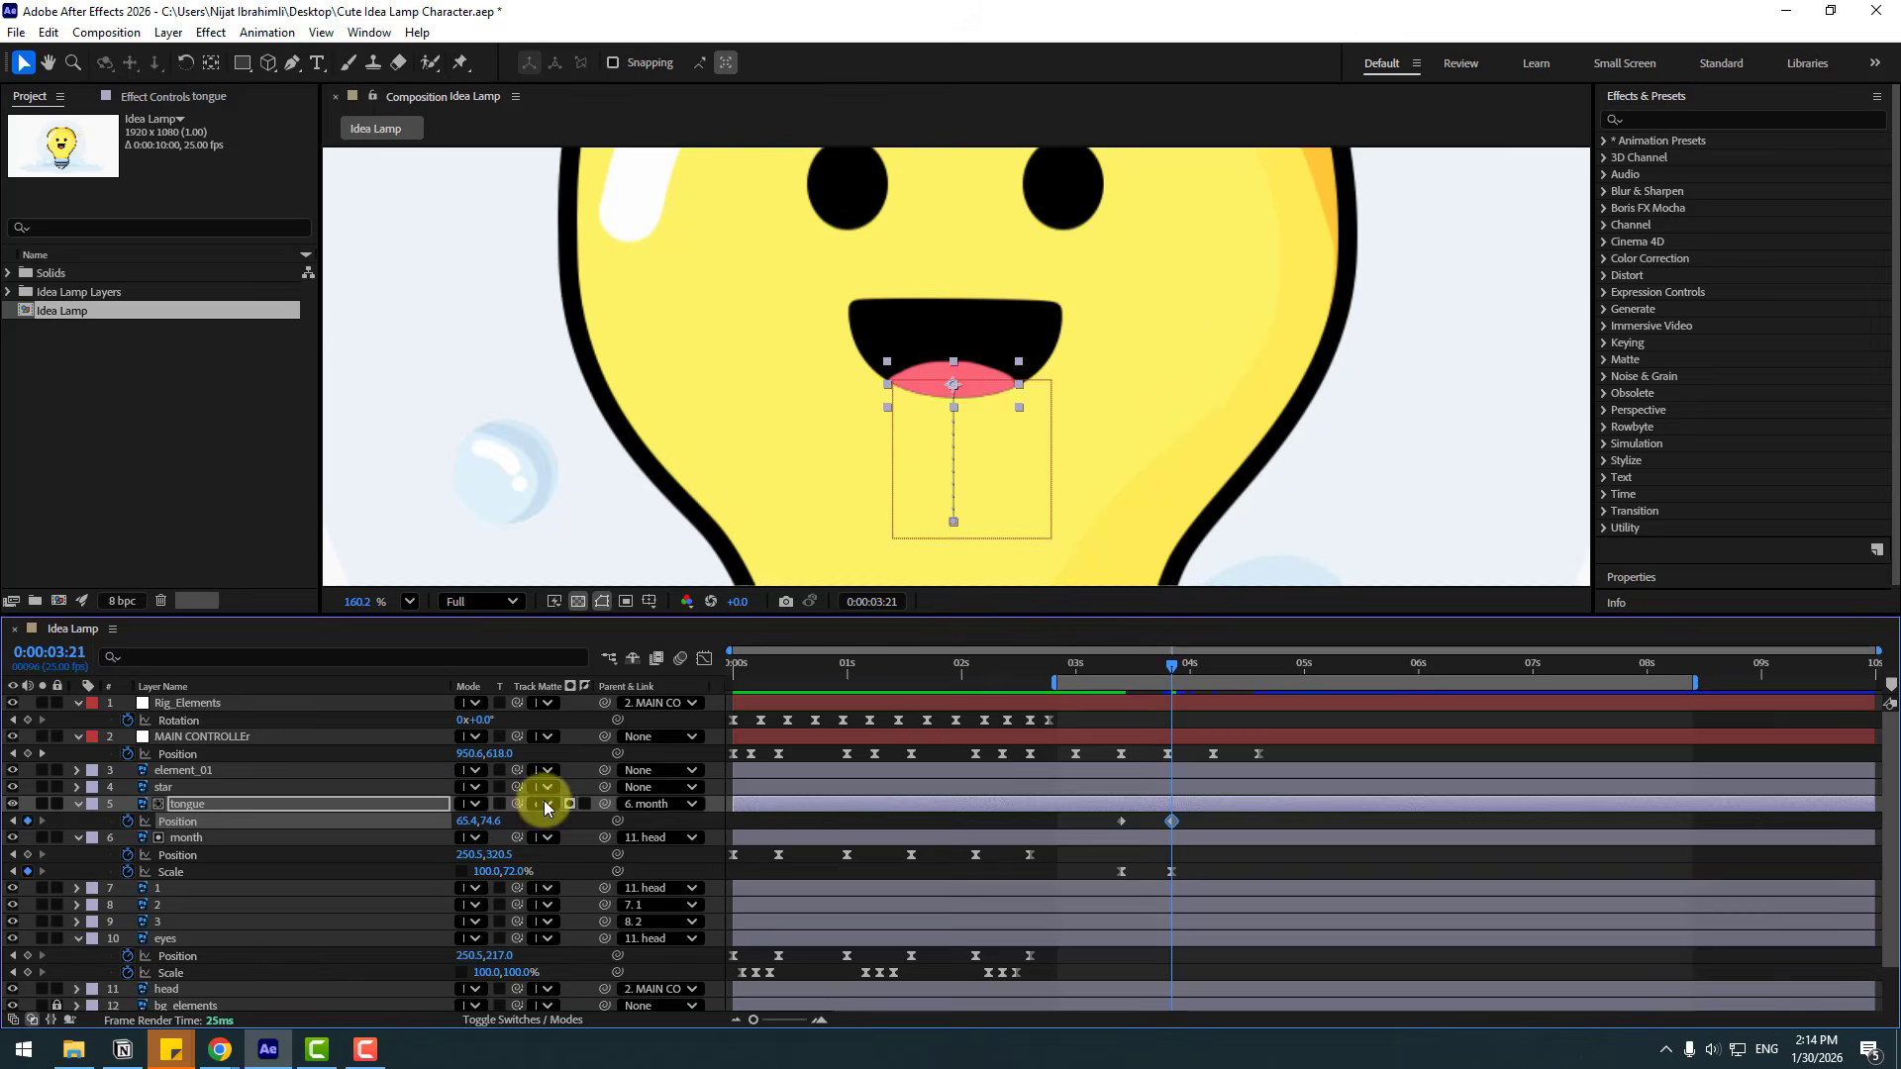
# Preview the mouth opening and apply Easy Ease to the tongue's Position keyframes.
pyautogui.scroll(-1, 1277, 437)
pyautogui.scroll(-2, 1277, 416)
pyautogui.press('space')
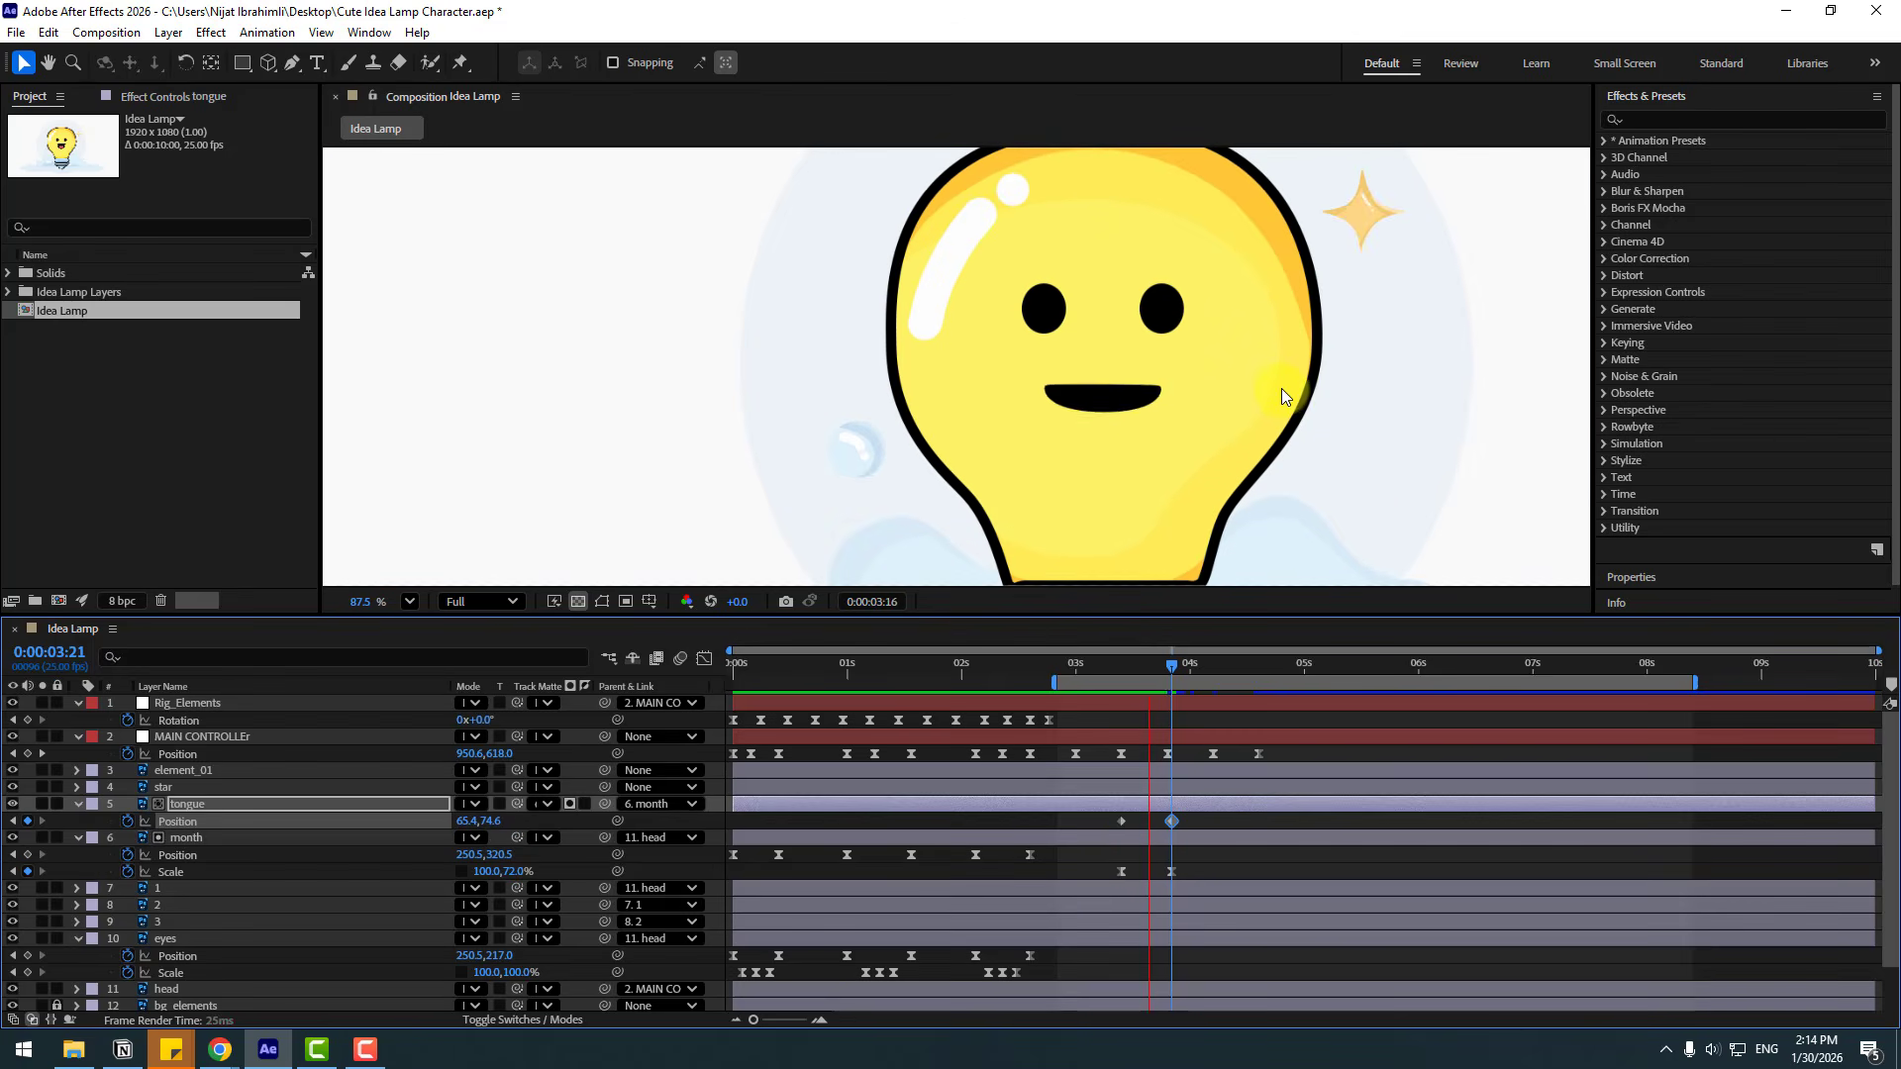
pyautogui.scroll(-2, 1289, 396)
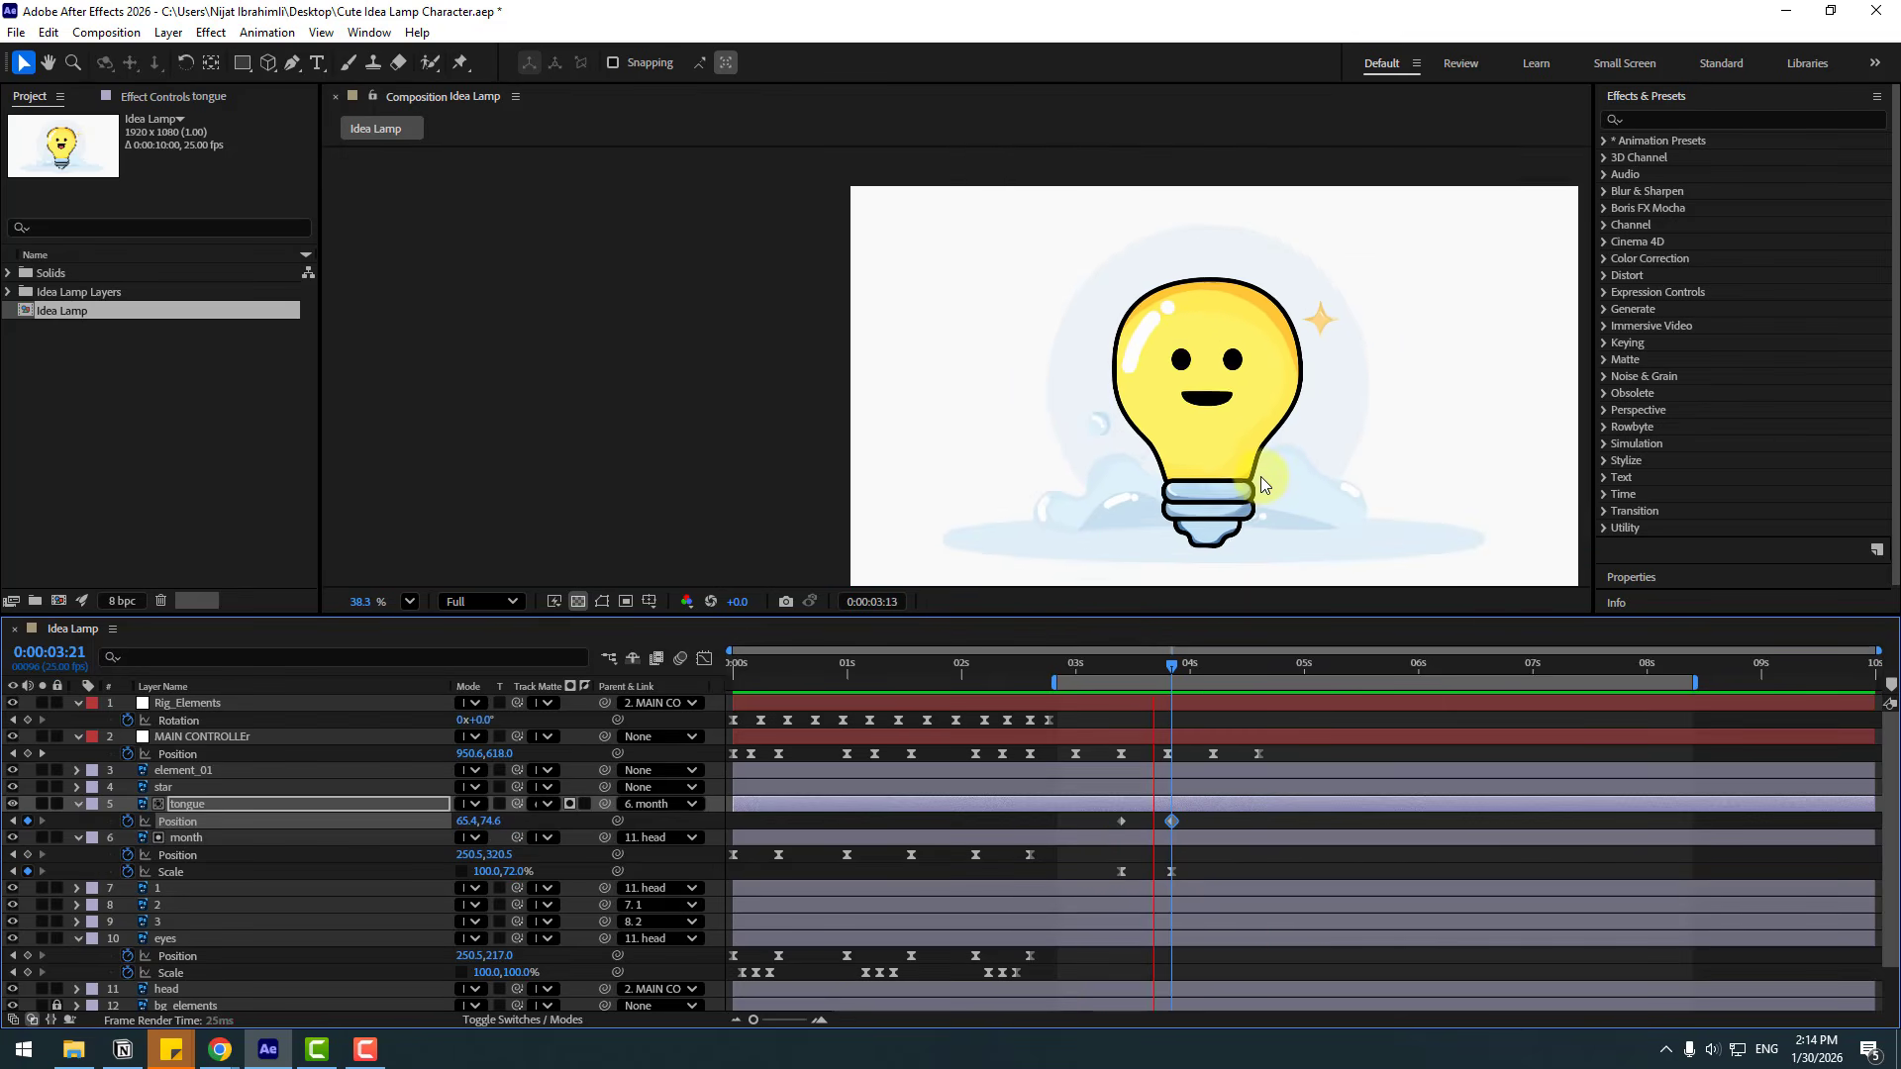
pyautogui.press('space')
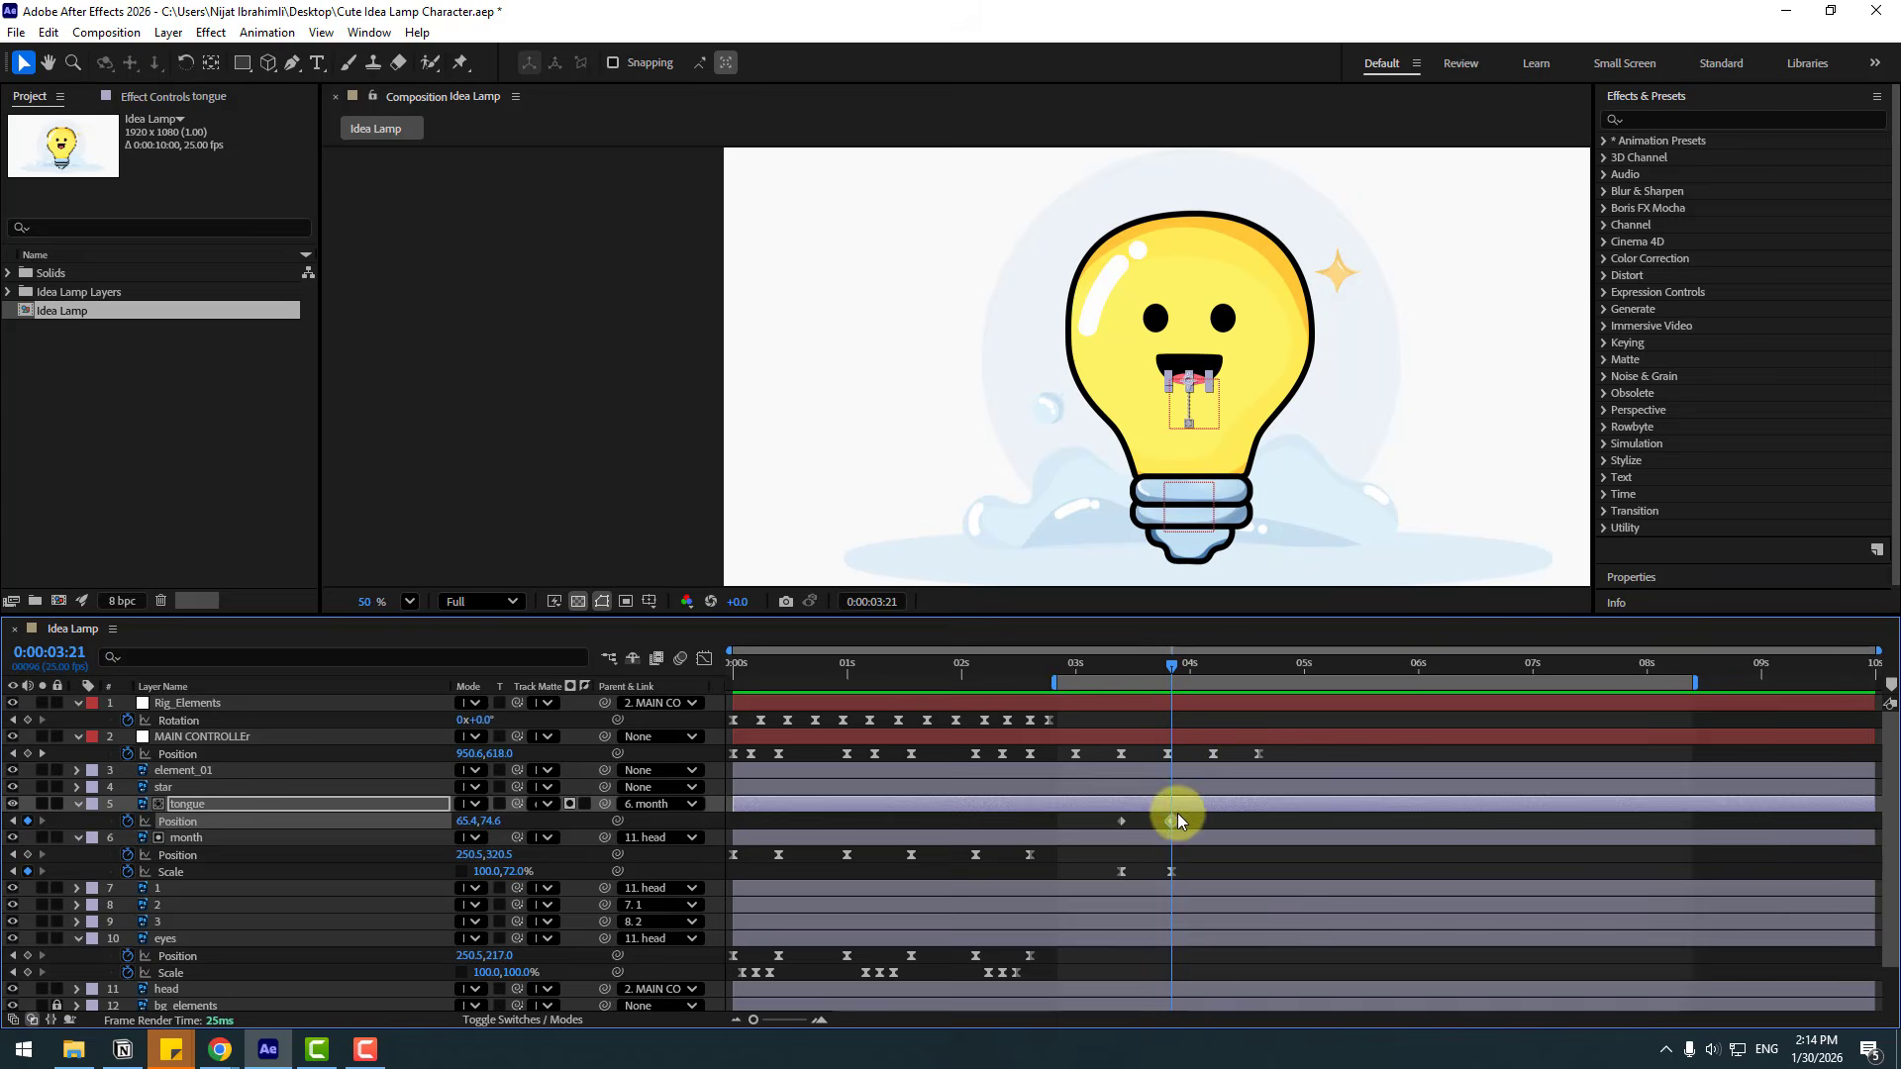
pyautogui.rightClick(1121, 821)
pyautogui.moveTo(1140, 804)
pyautogui.click(1415, 587)
# Shift the tongue's two Position keyframes about 5 frames earlier and preview the mouth movement.
pyautogui.moveTo(1149, 670)
pyautogui.mouseDown()
pyautogui.moveTo(1098, 660)
pyautogui.moveTo(1126, 667)
pyautogui.mouseUp()
pyautogui.click(1122, 821)
pyautogui.moveTo(1110, 820); pyautogui.dragTo(1099, 820)
pyautogui.press('space')
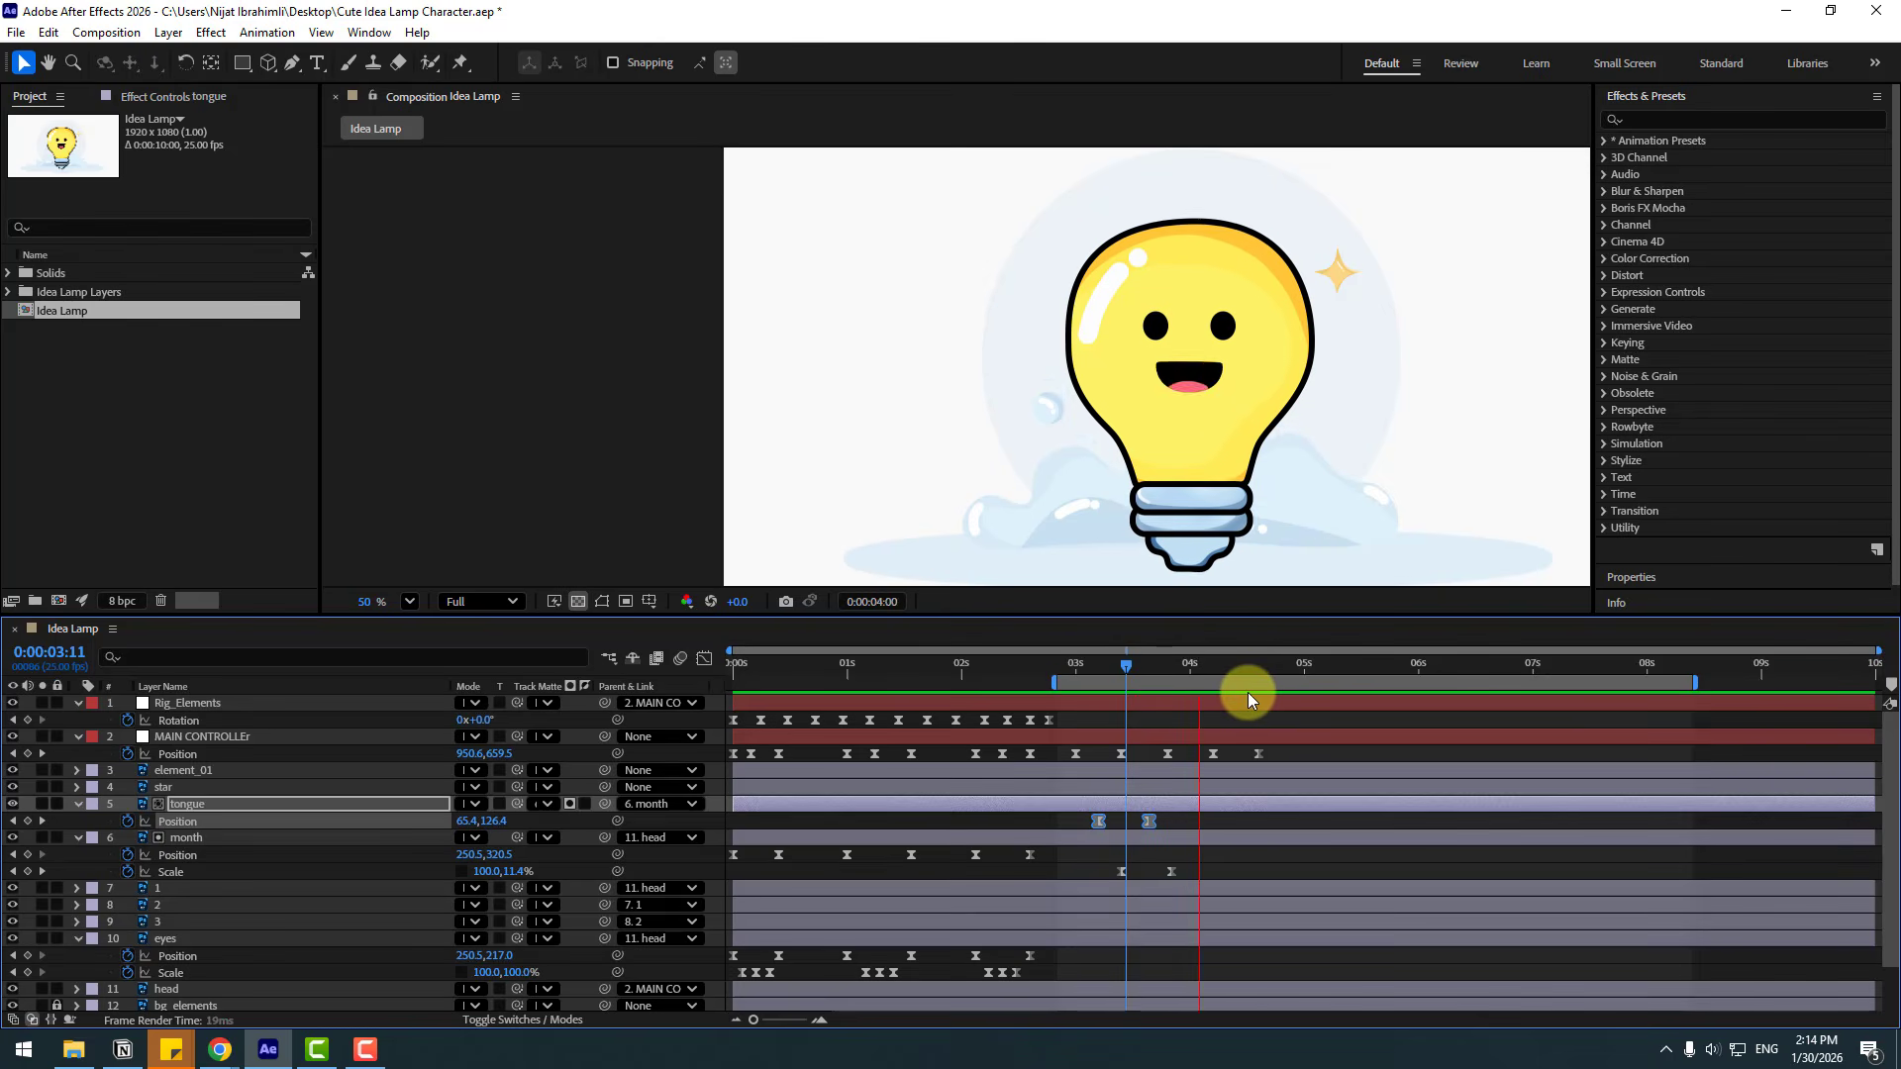
pyautogui.scroll(-1, 970, 466)
pyautogui.press('space')
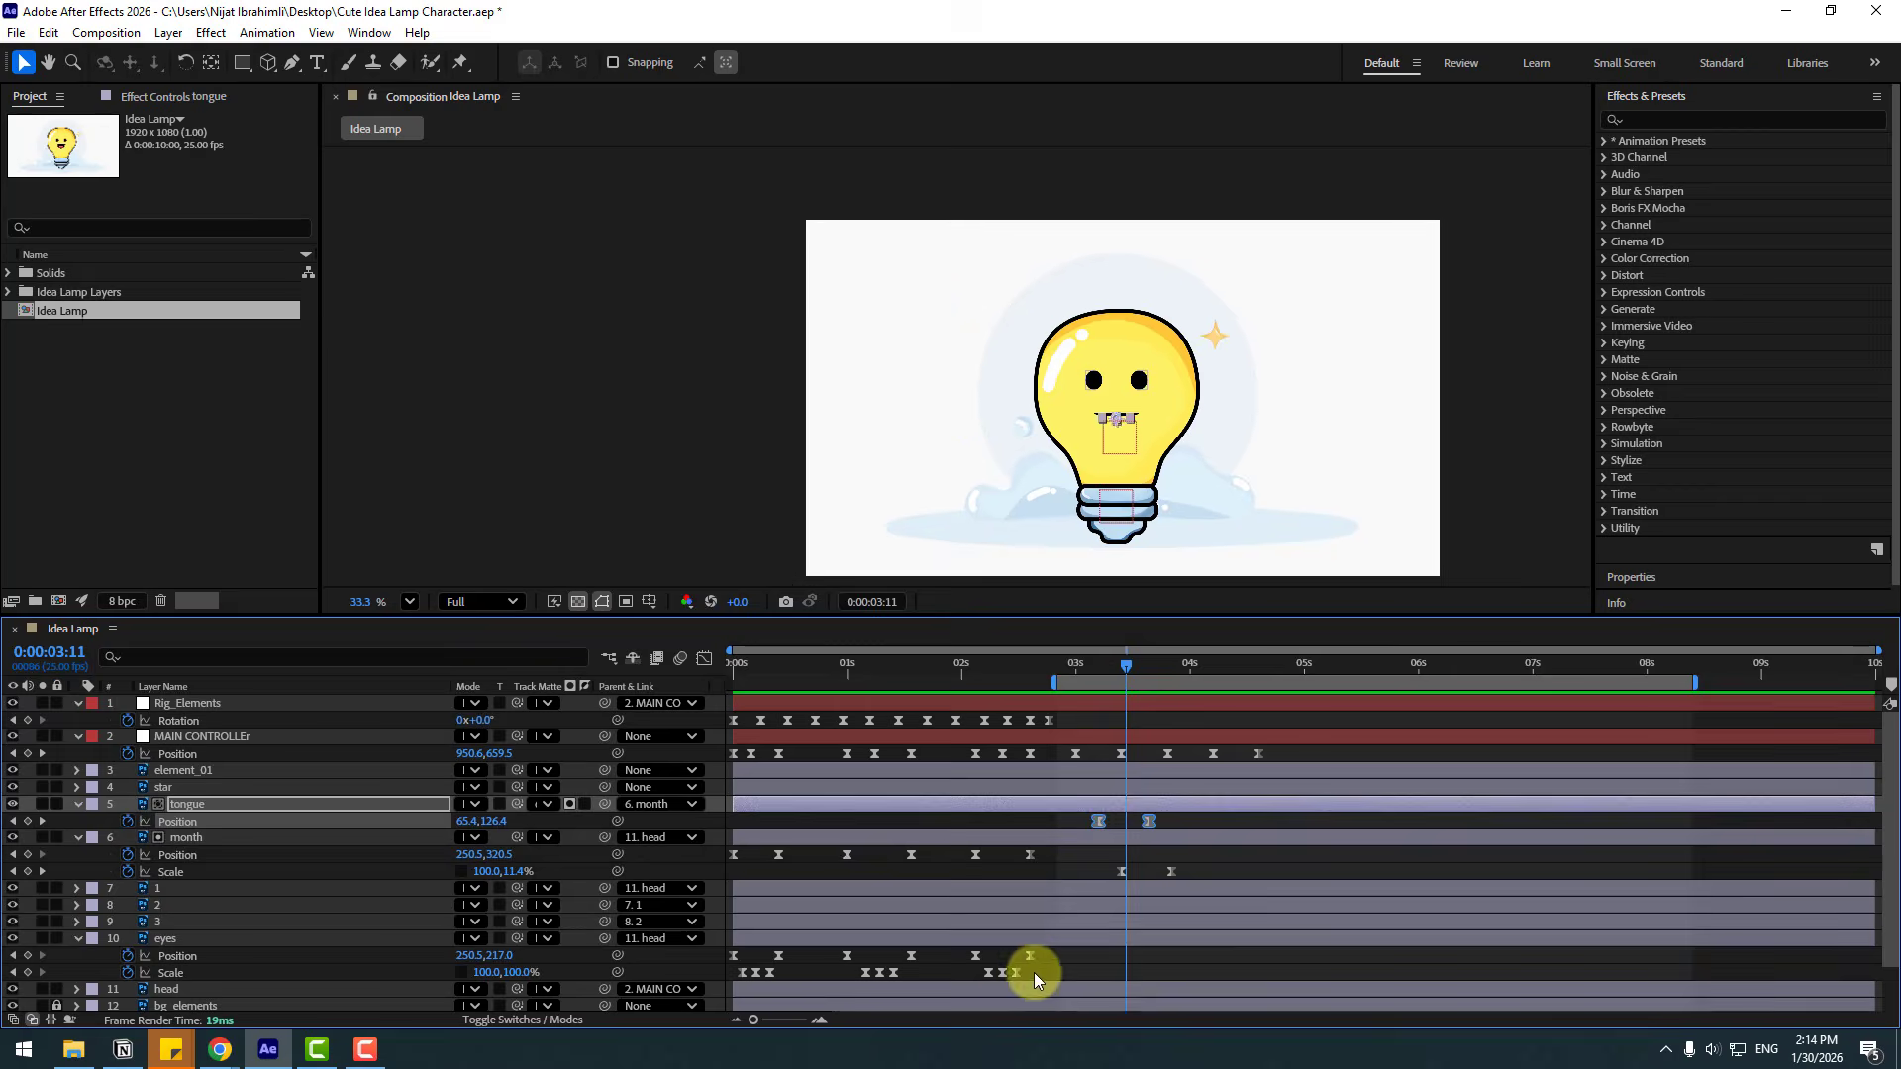
# Copy the eyes layer's last Scale blink to about 3:05 and 4:02, preview the blinks, and save the project.
pyautogui.moveTo(1034, 971); pyautogui.dragTo(964, 978)
pyautogui.moveTo(1118, 663); pyautogui.dragTo(1199, 665)
pyautogui.hotkey('ctrl', 'v')
pyautogui.hotkey('ctrl', 'v')
pyautogui.press('space')
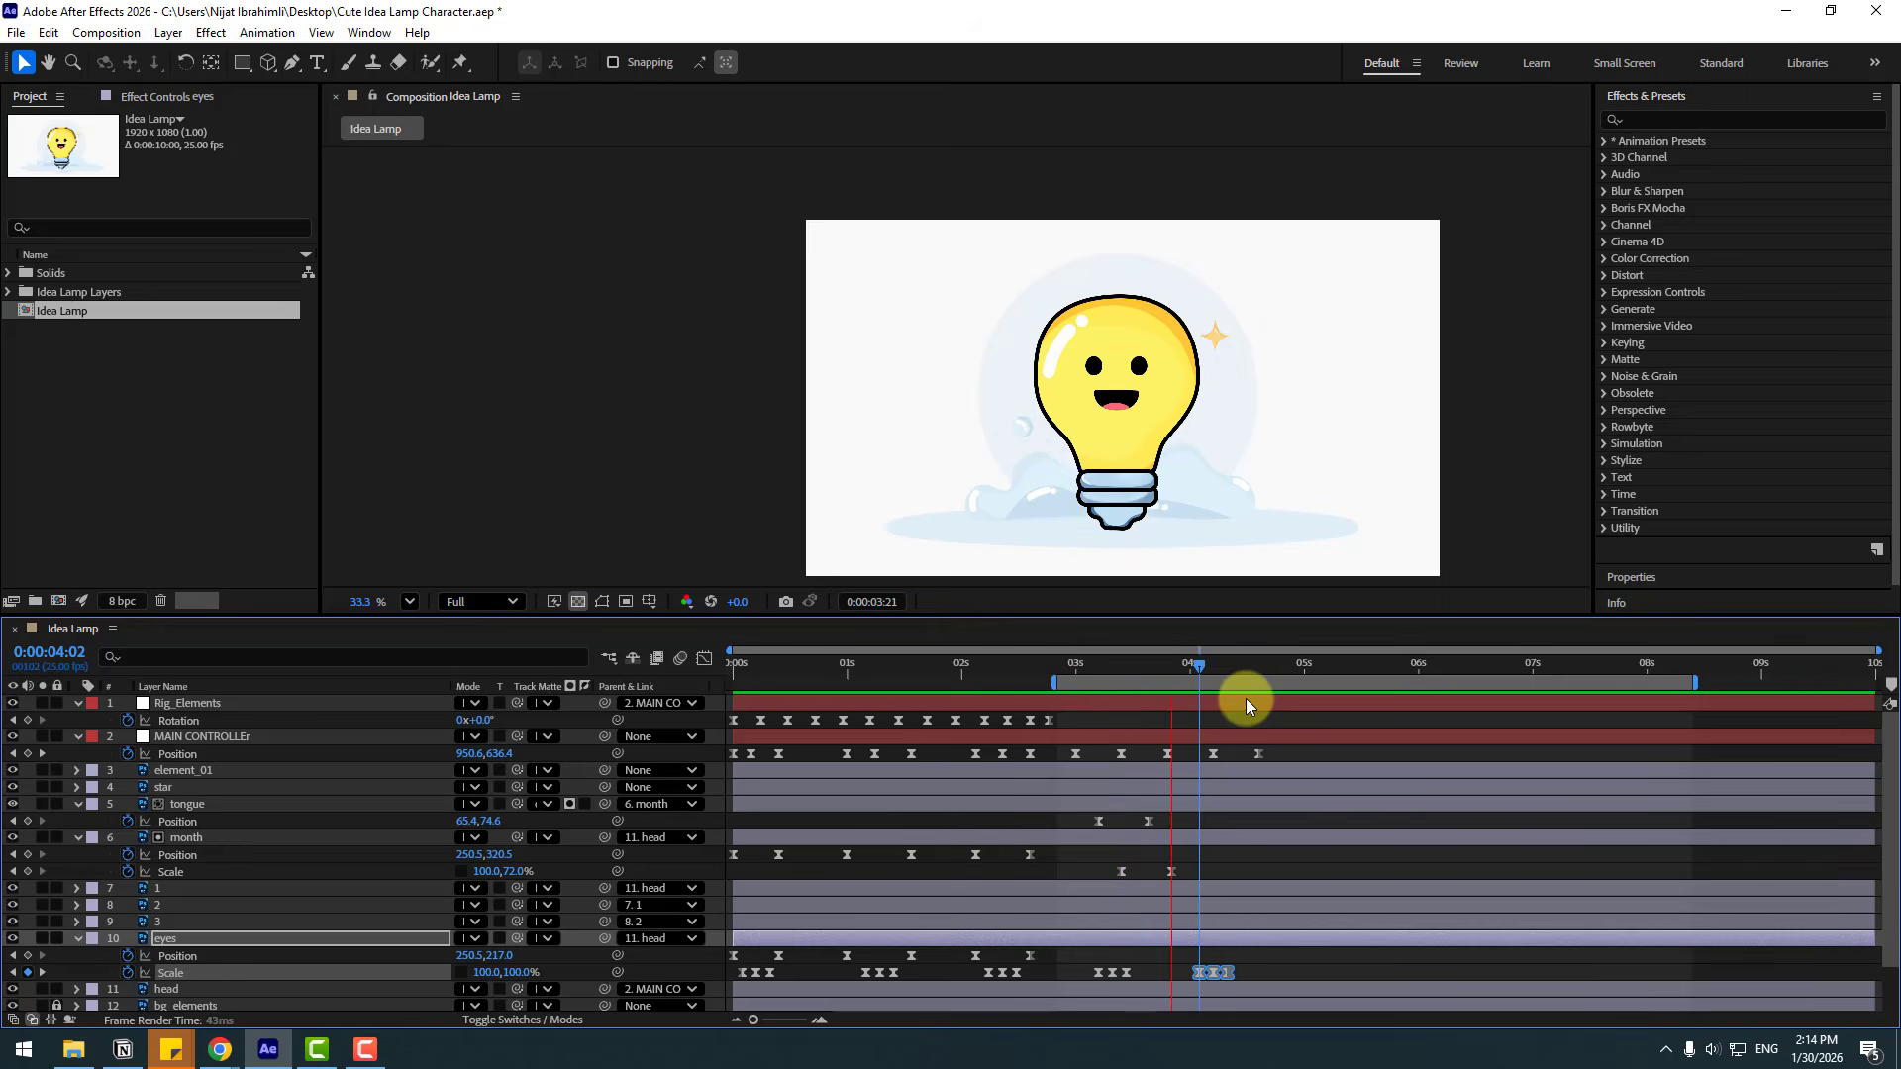
pyautogui.click(1287, 718)
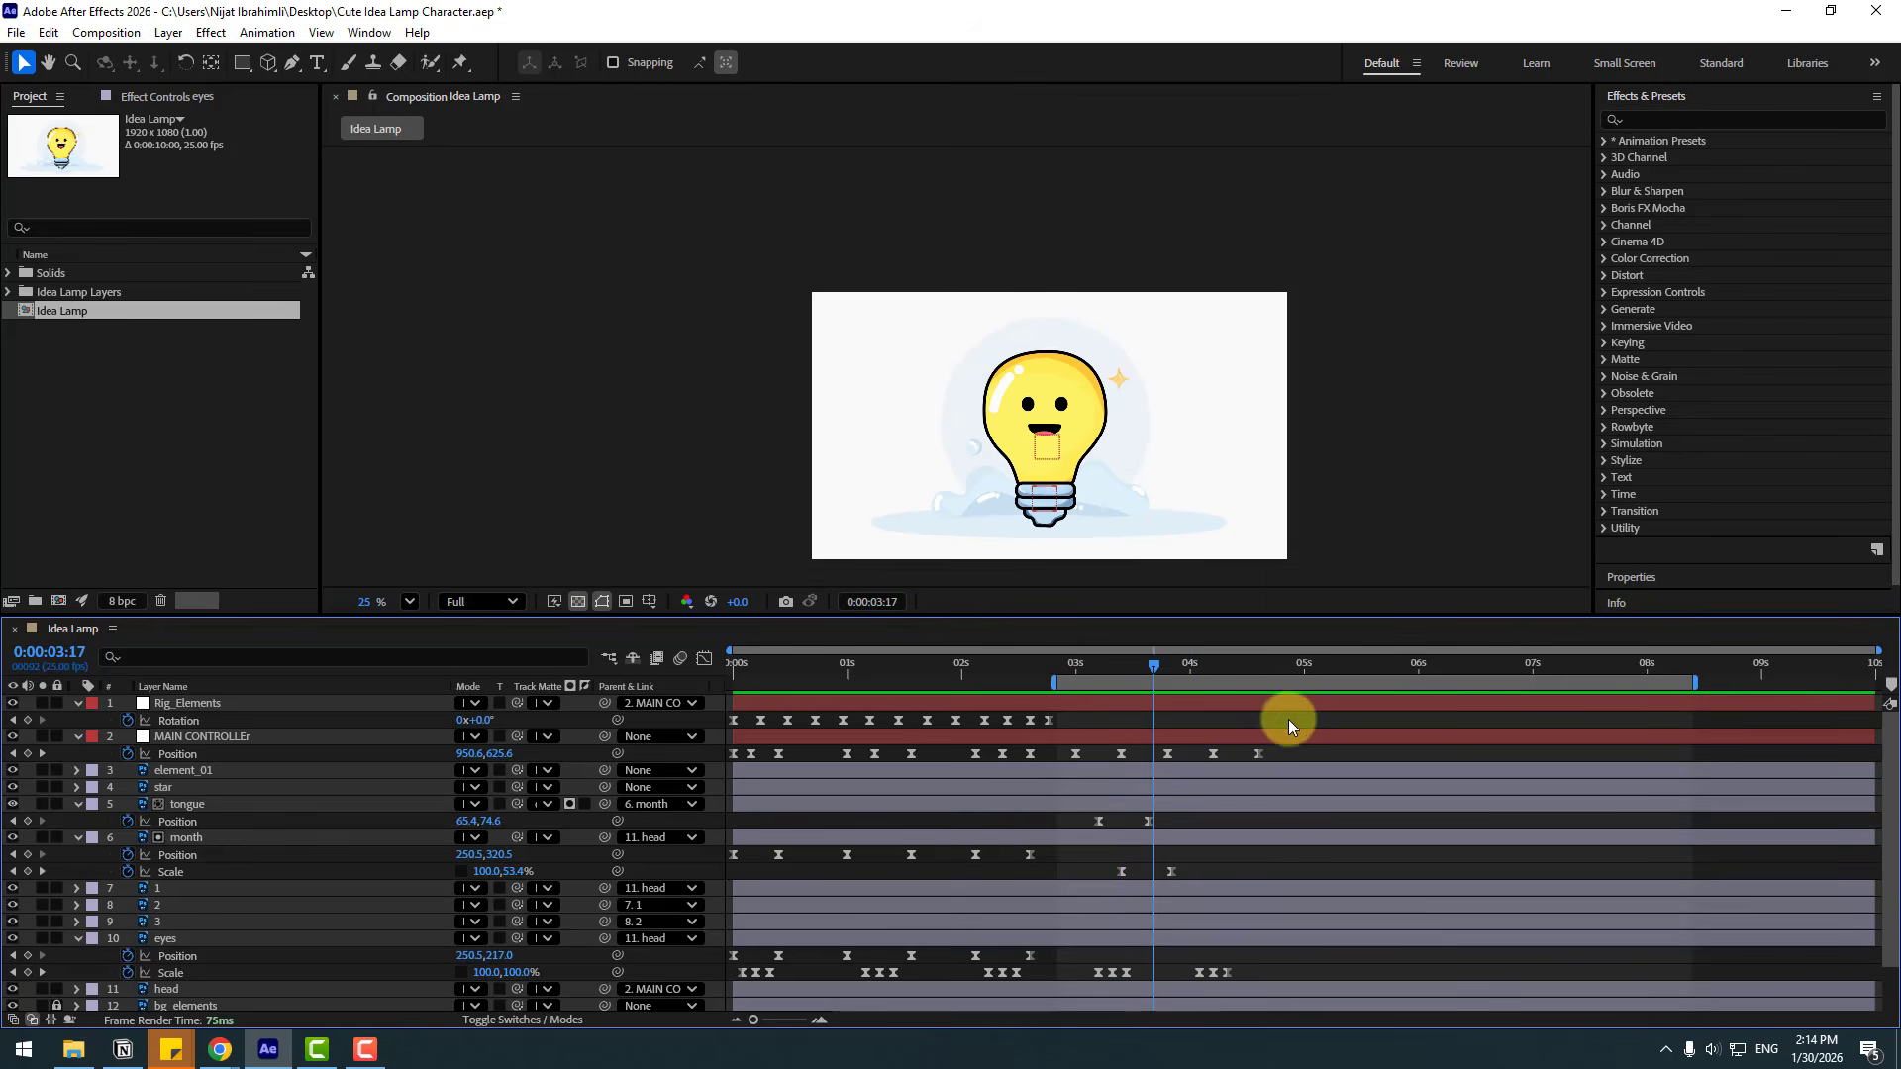
pyautogui.hotkey('ctrl', 's')
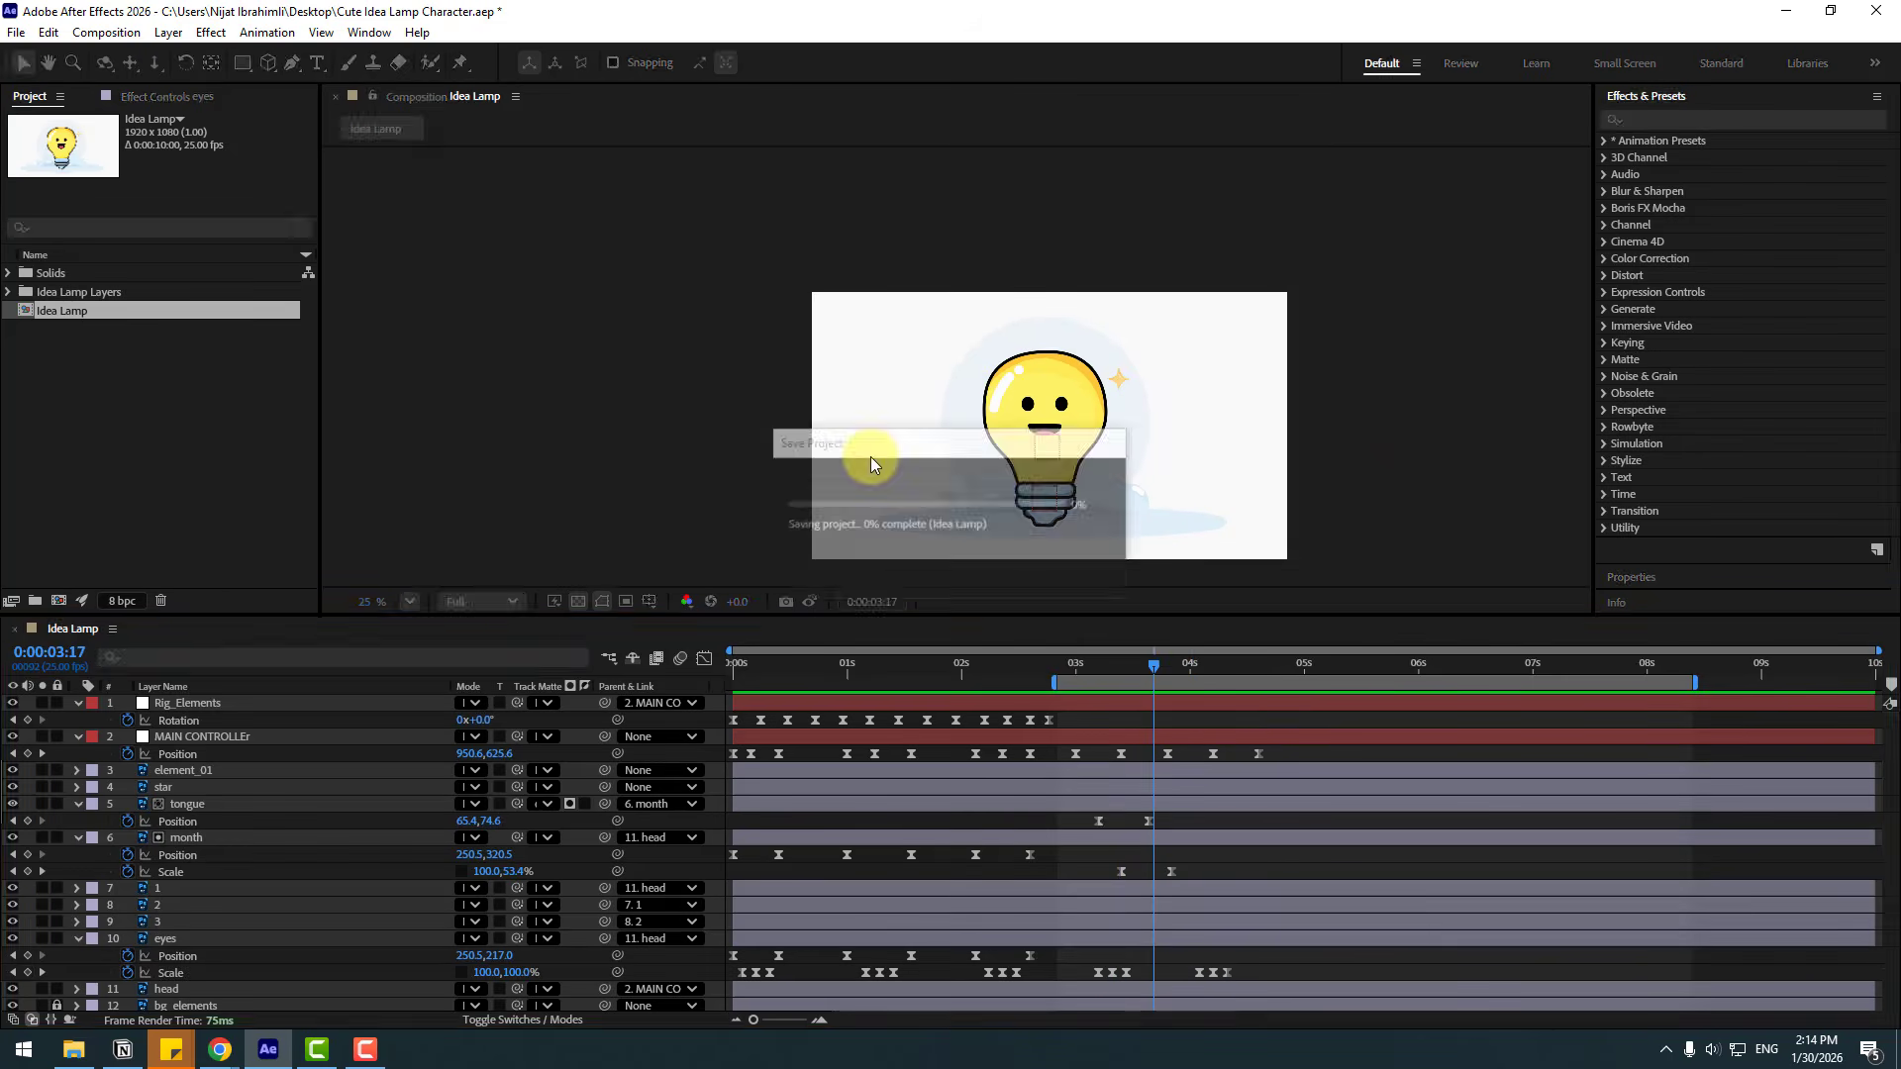
# Draw a short vertical line with the Pen tool as a new shape just outside the bulb's upper-left edge.
pyautogui.click(295, 73)
pyautogui.scroll(5, 1002, 447)
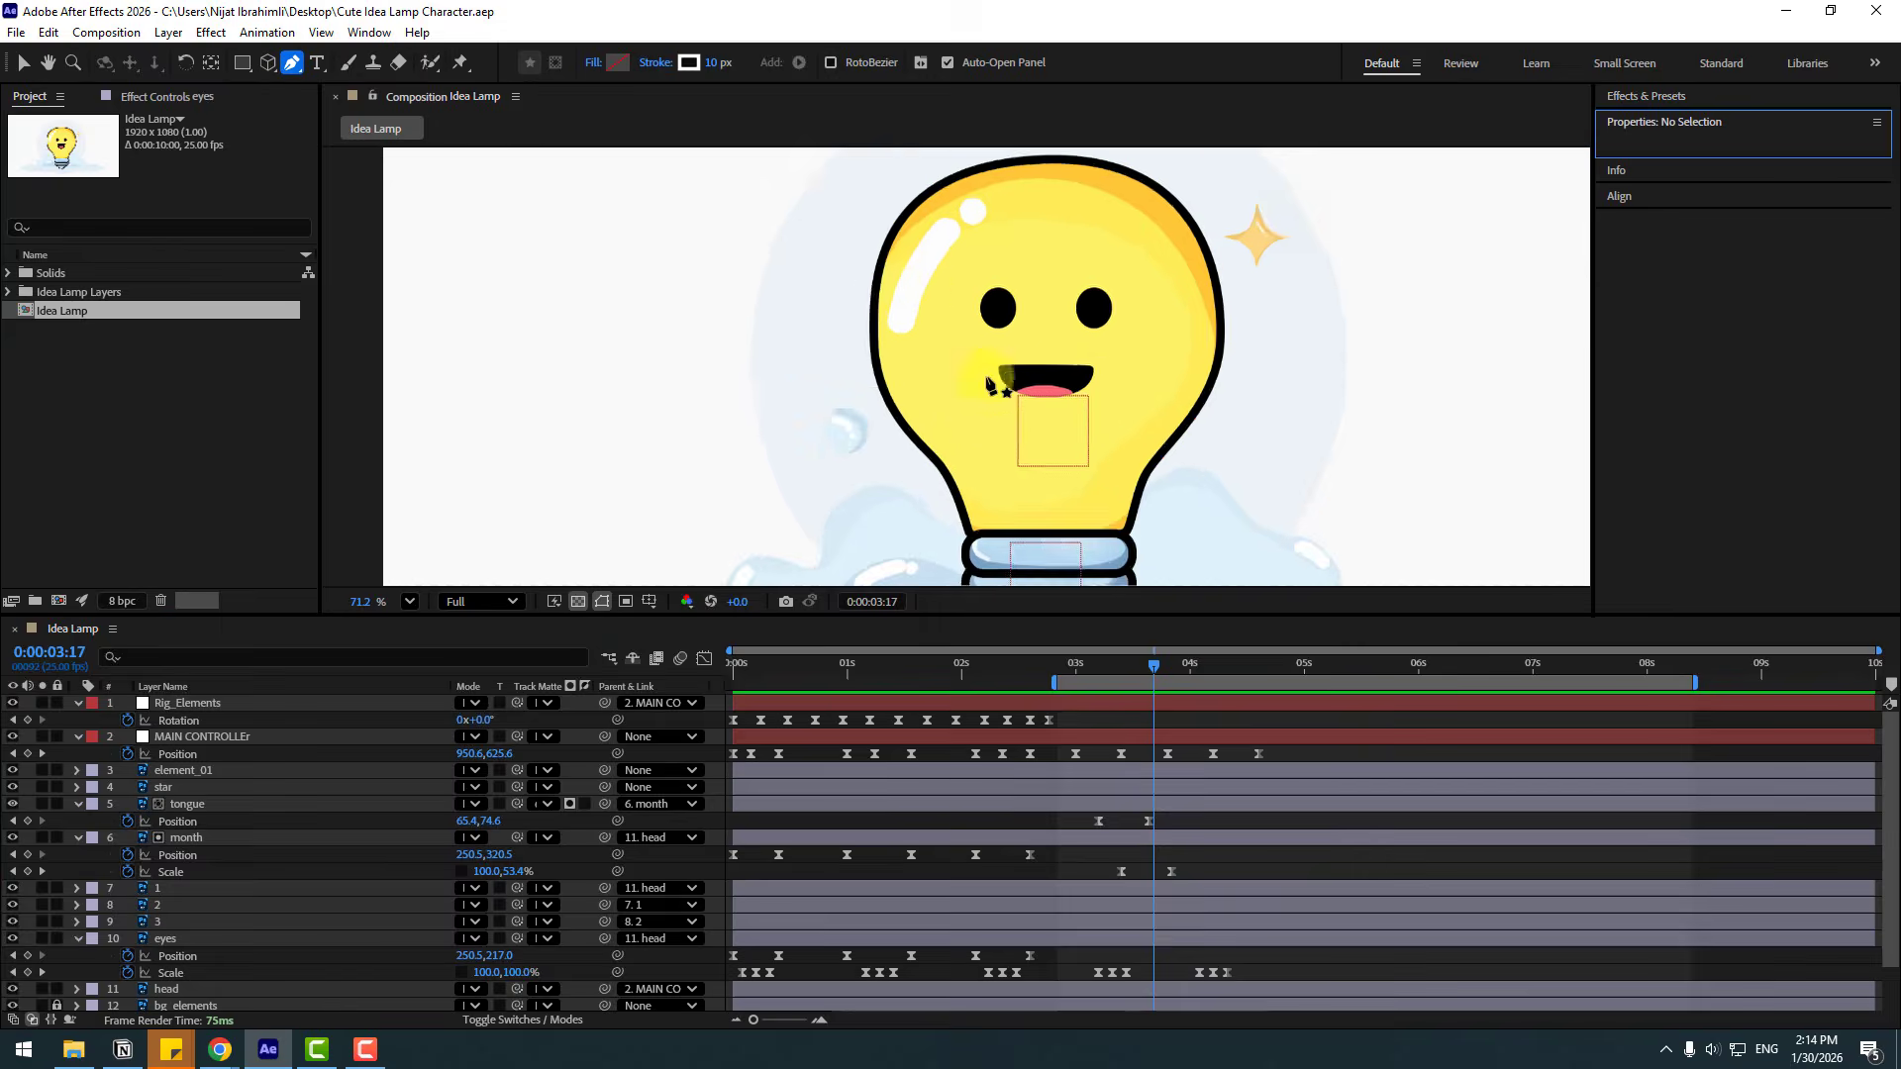
pyautogui.click(999, 349)
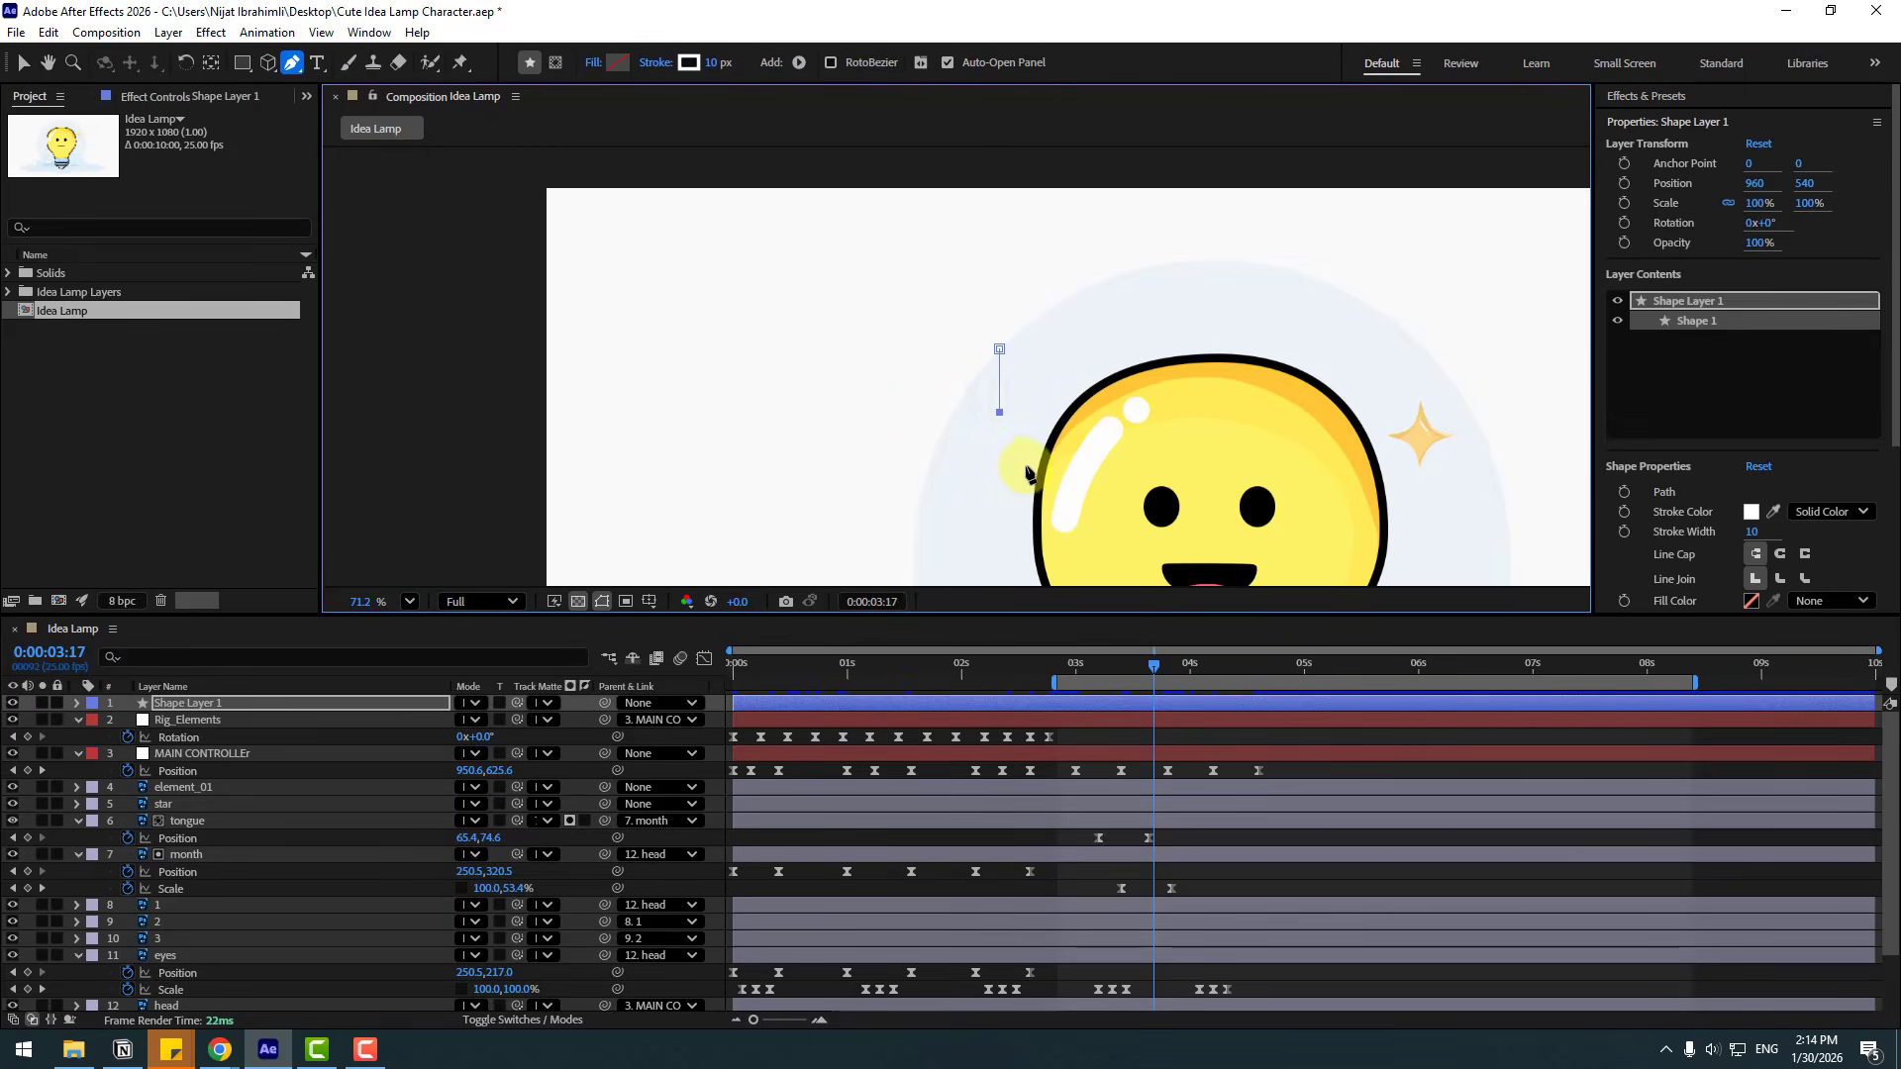
# Set the new line's stroke color to the yellow sampled from the bulb.
pyautogui.click(691, 64)
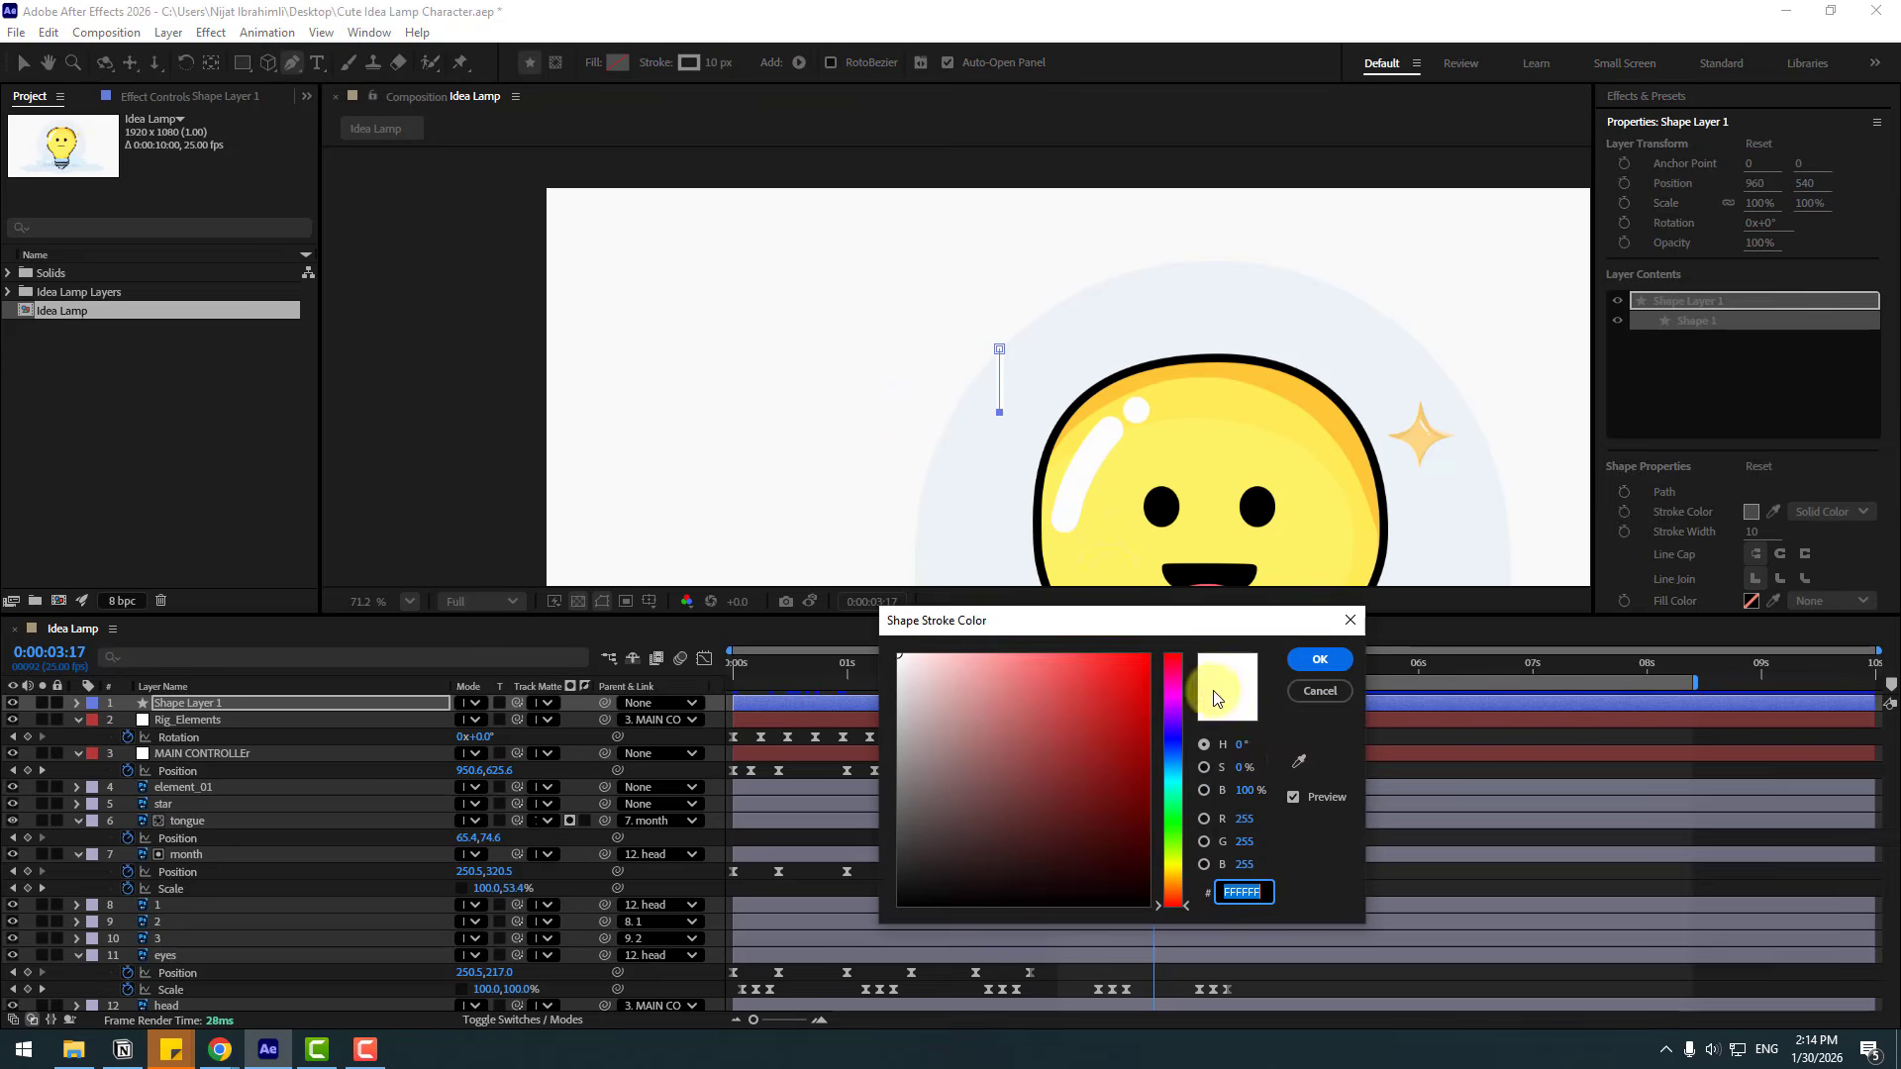
pyautogui.click(1299, 762)
pyautogui.click(1220, 451)
pyautogui.click(1320, 660)
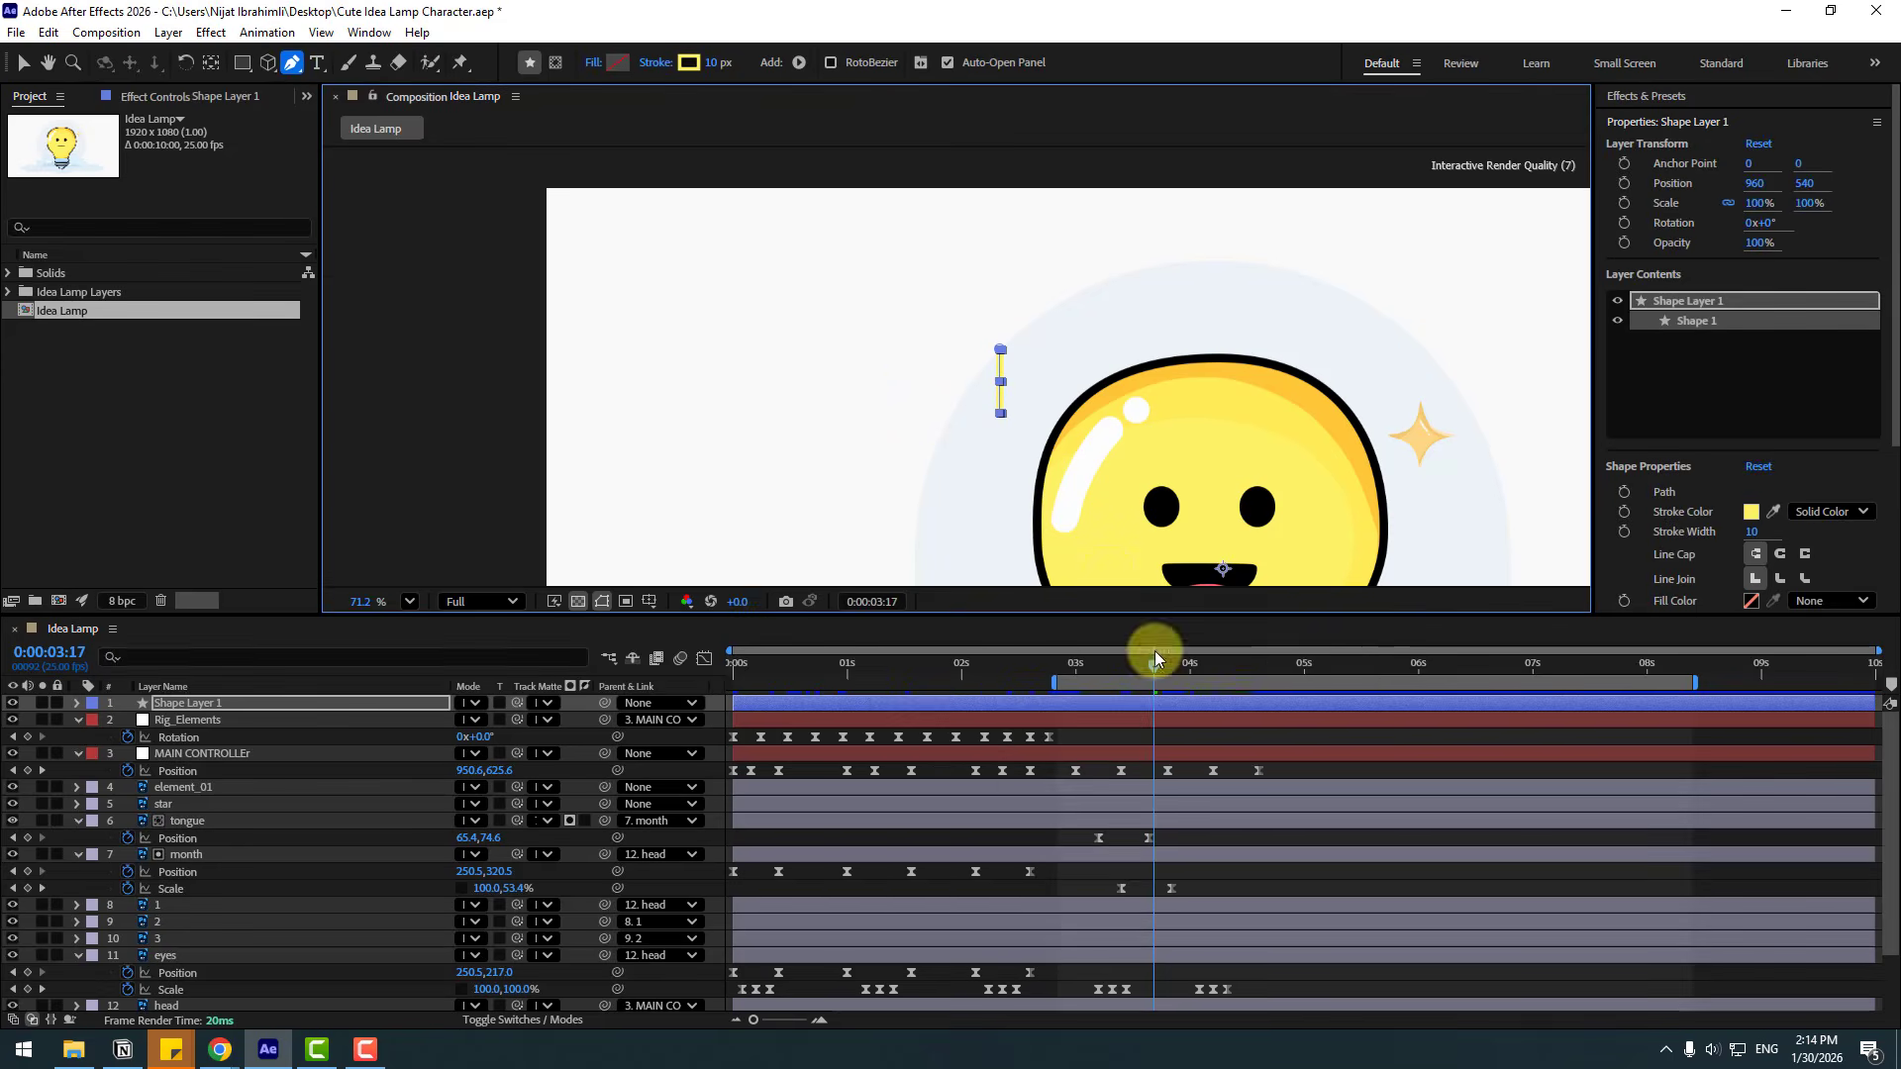
# Set the yellow line's cap style to Round.
pyautogui.scroll(3, 924, 403)
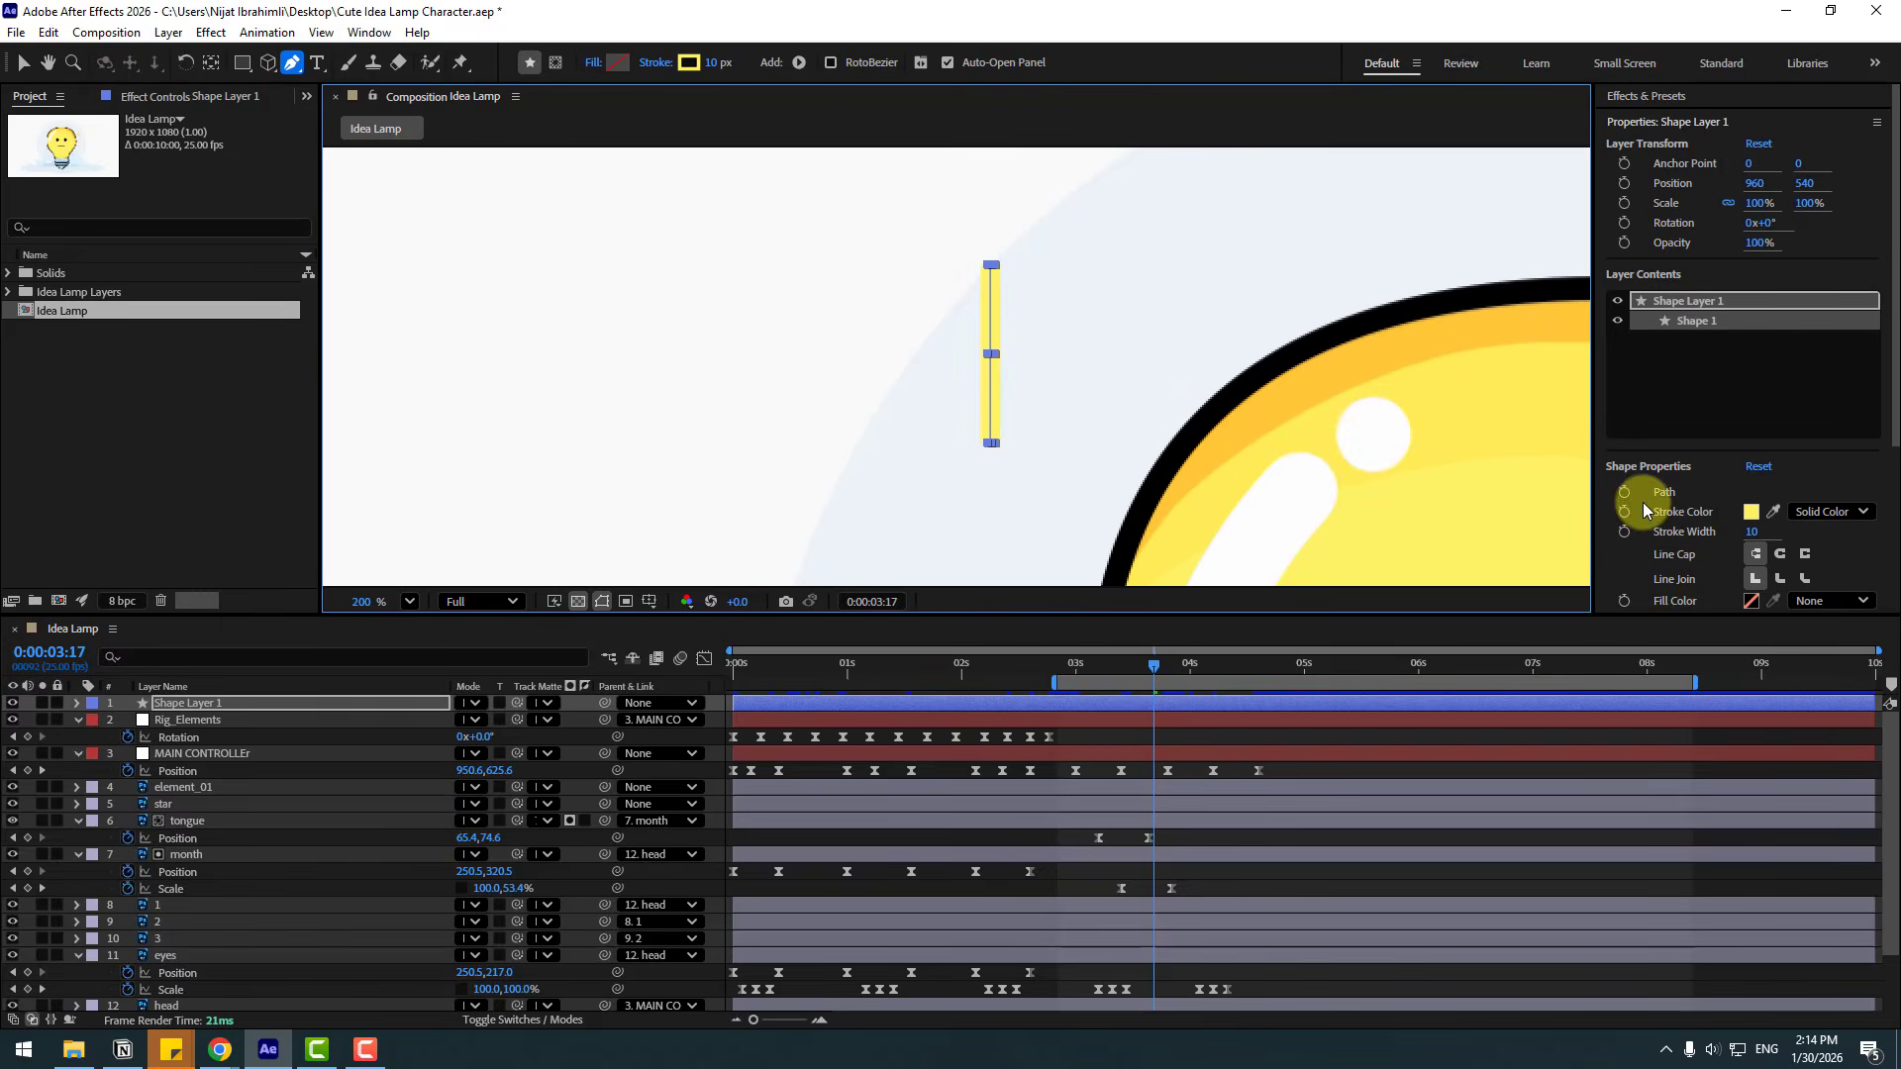
pyautogui.scroll(-2, 1629, 560)
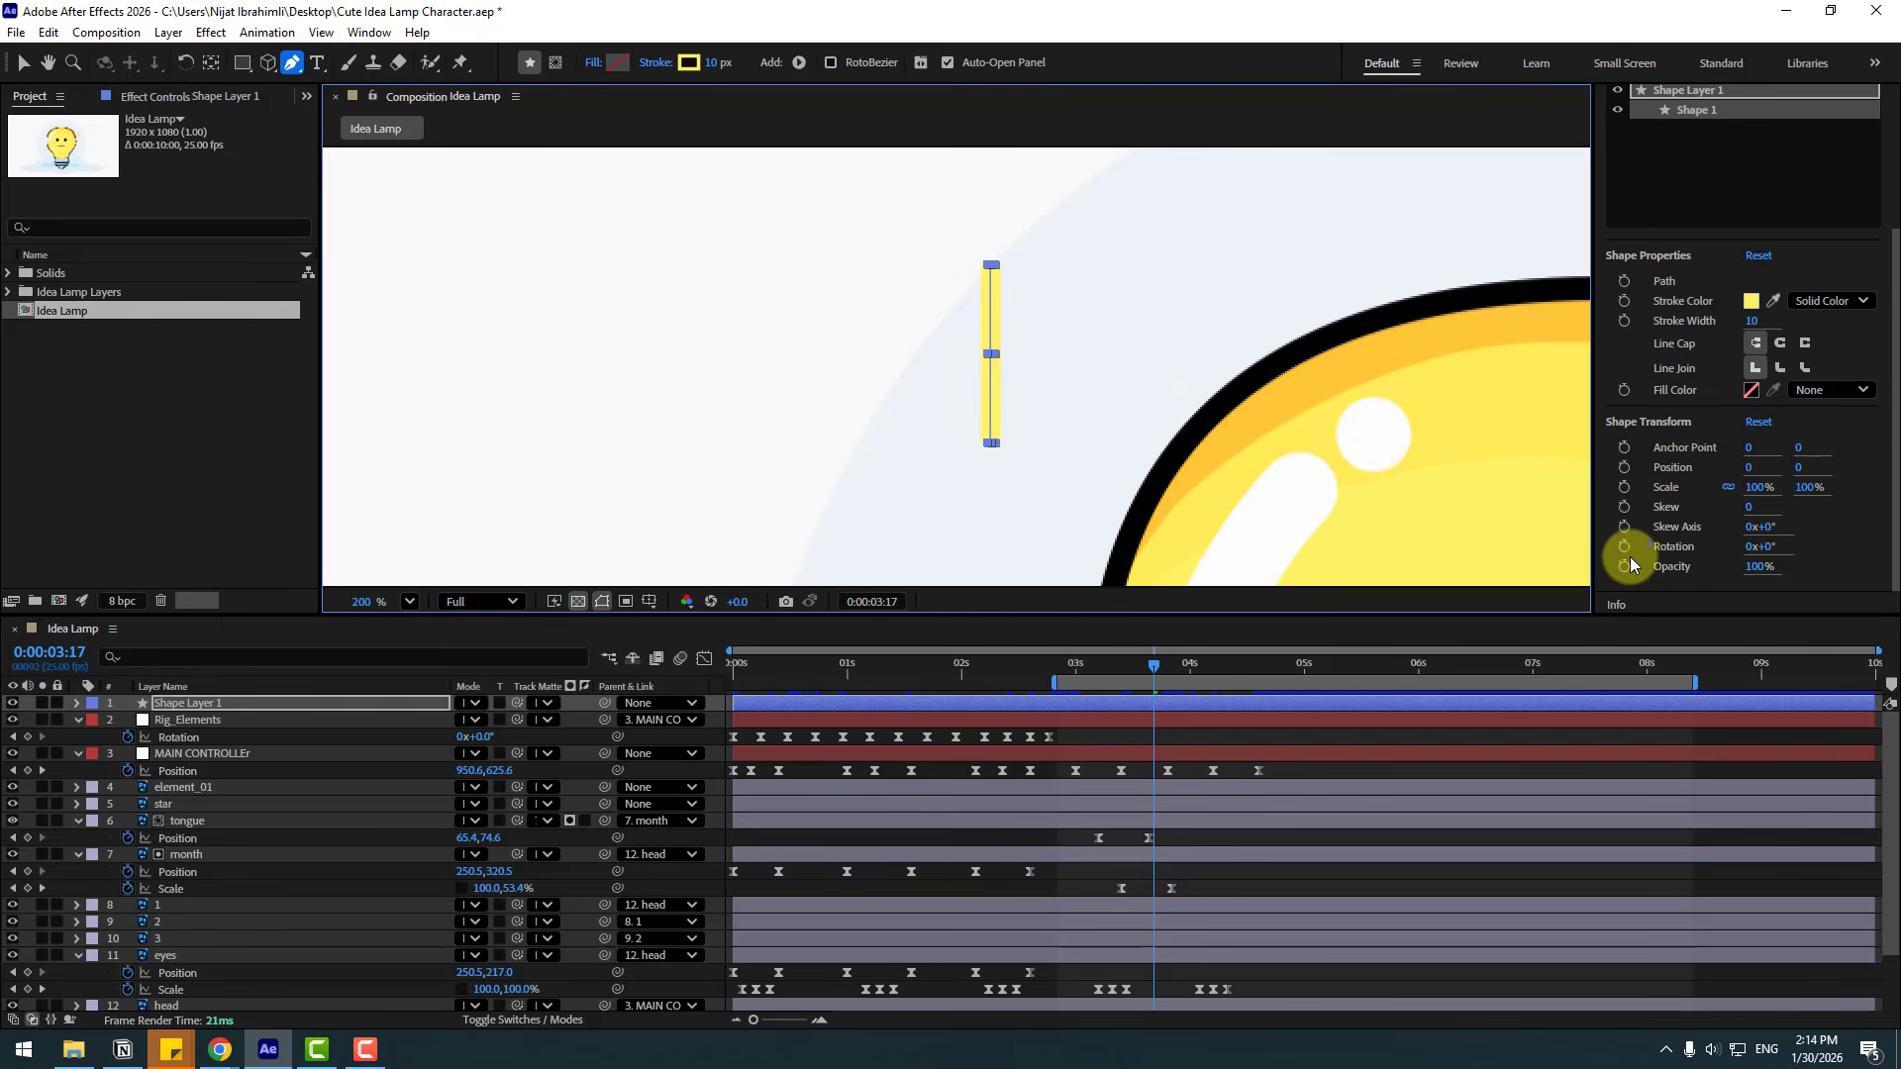
pyautogui.click(1780, 343)
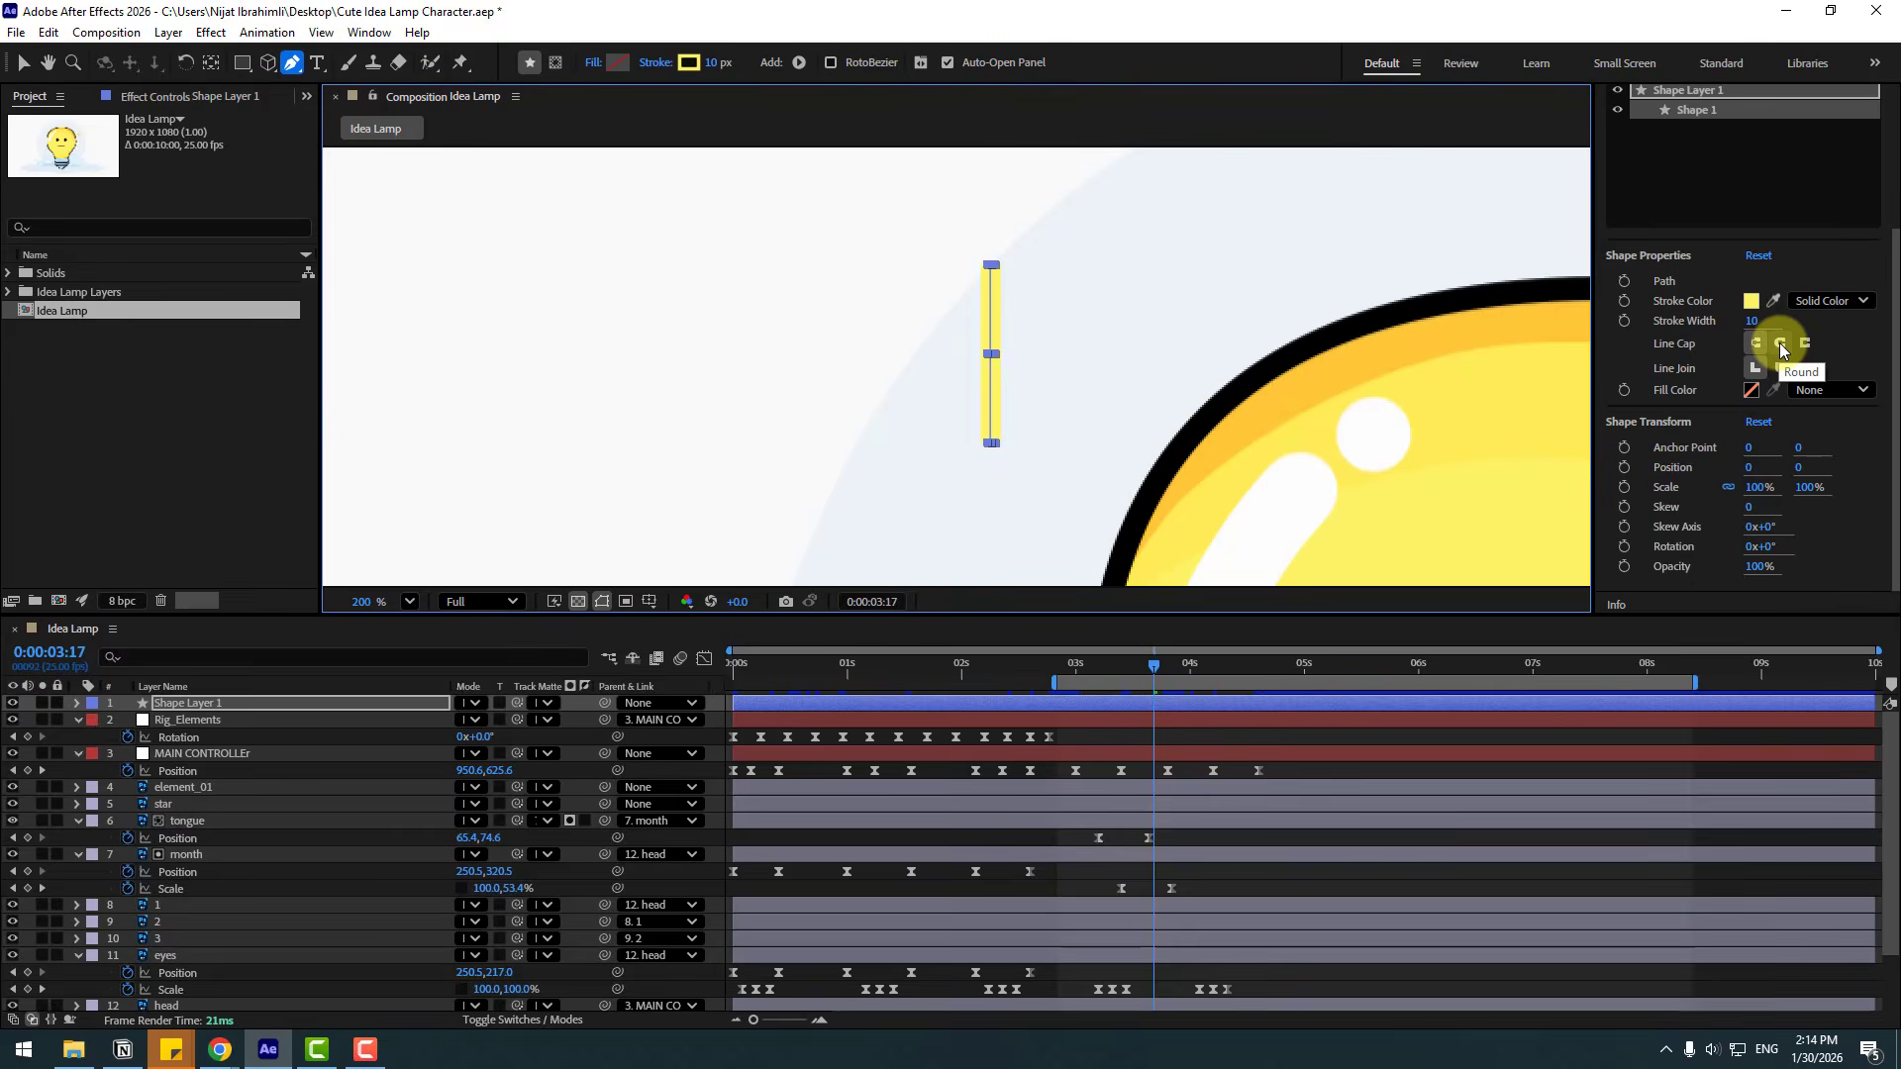
pyautogui.click(1780, 345)
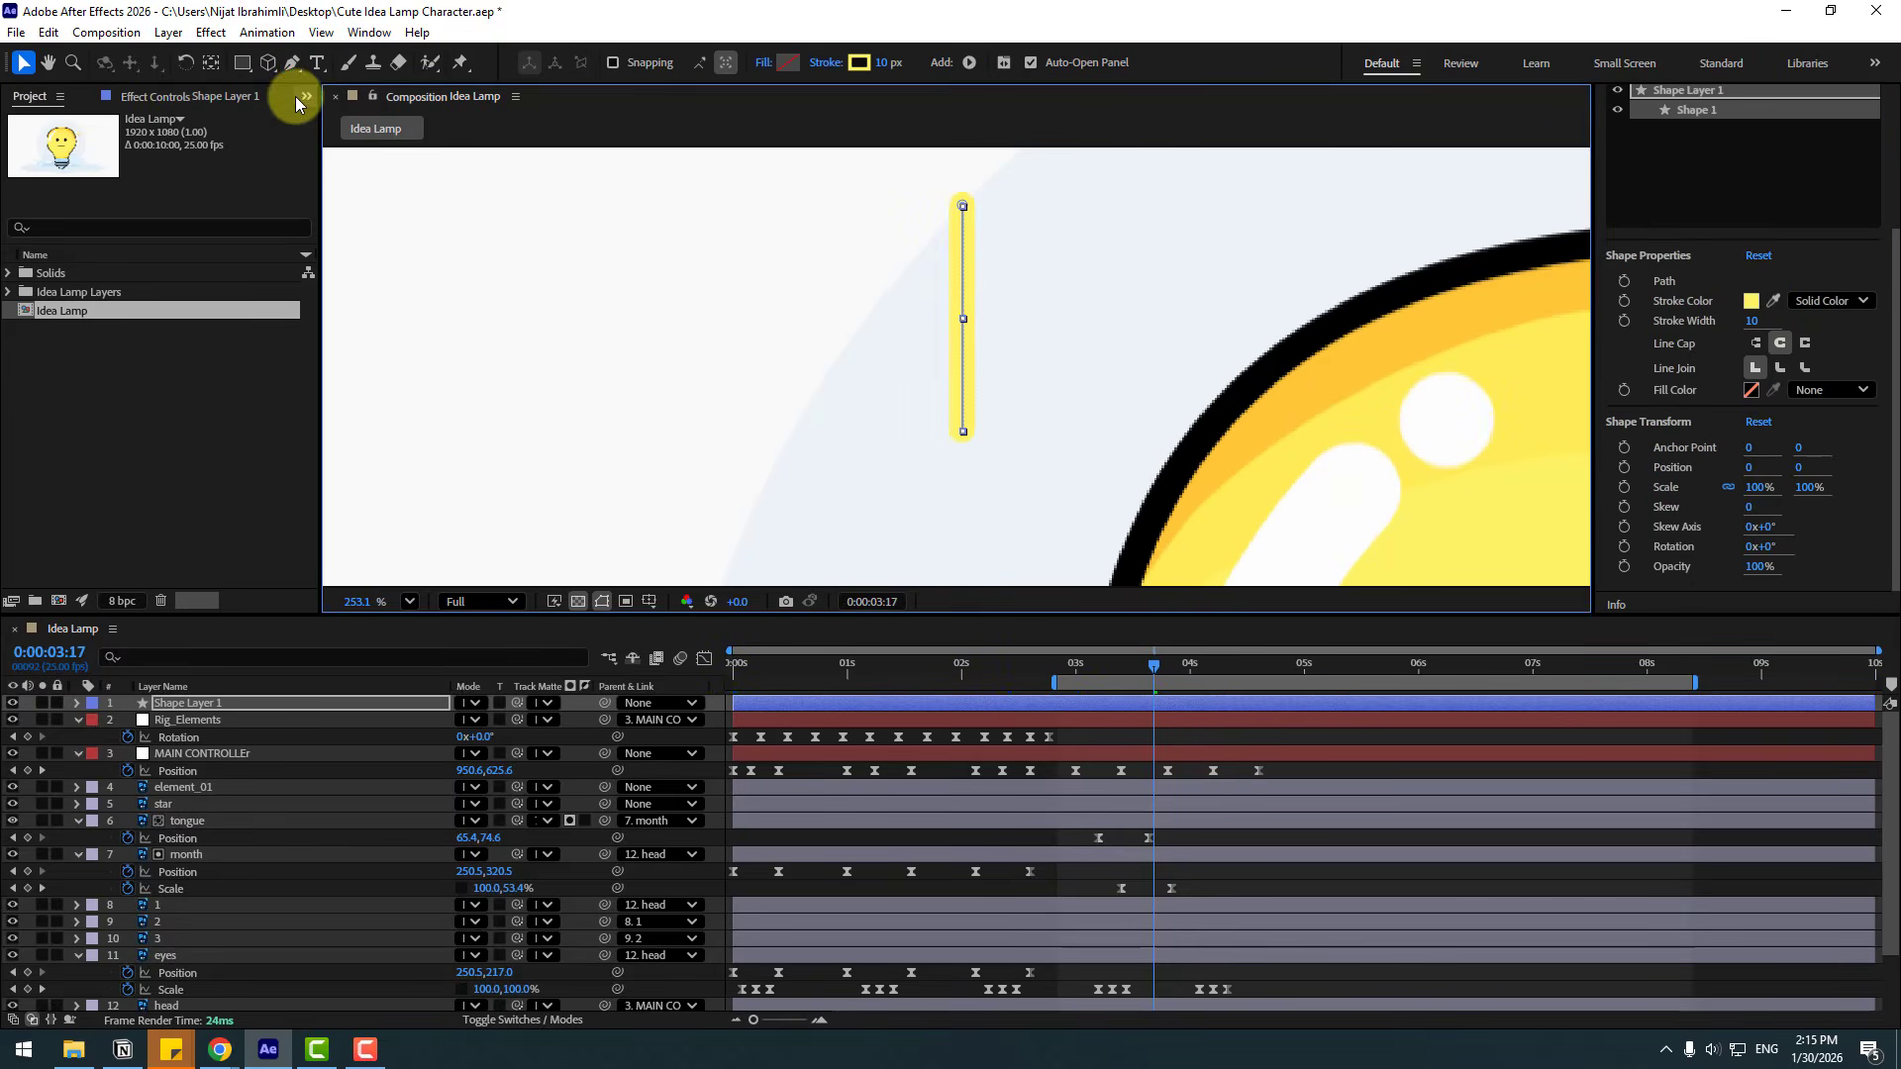
# Shorten the yellow line by moving its lower endpoint up, and set its stroke width to 20 px.
pyautogui.click(291, 69)
pyautogui.moveTo(967, 415); pyautogui.dragTo(959, 336)
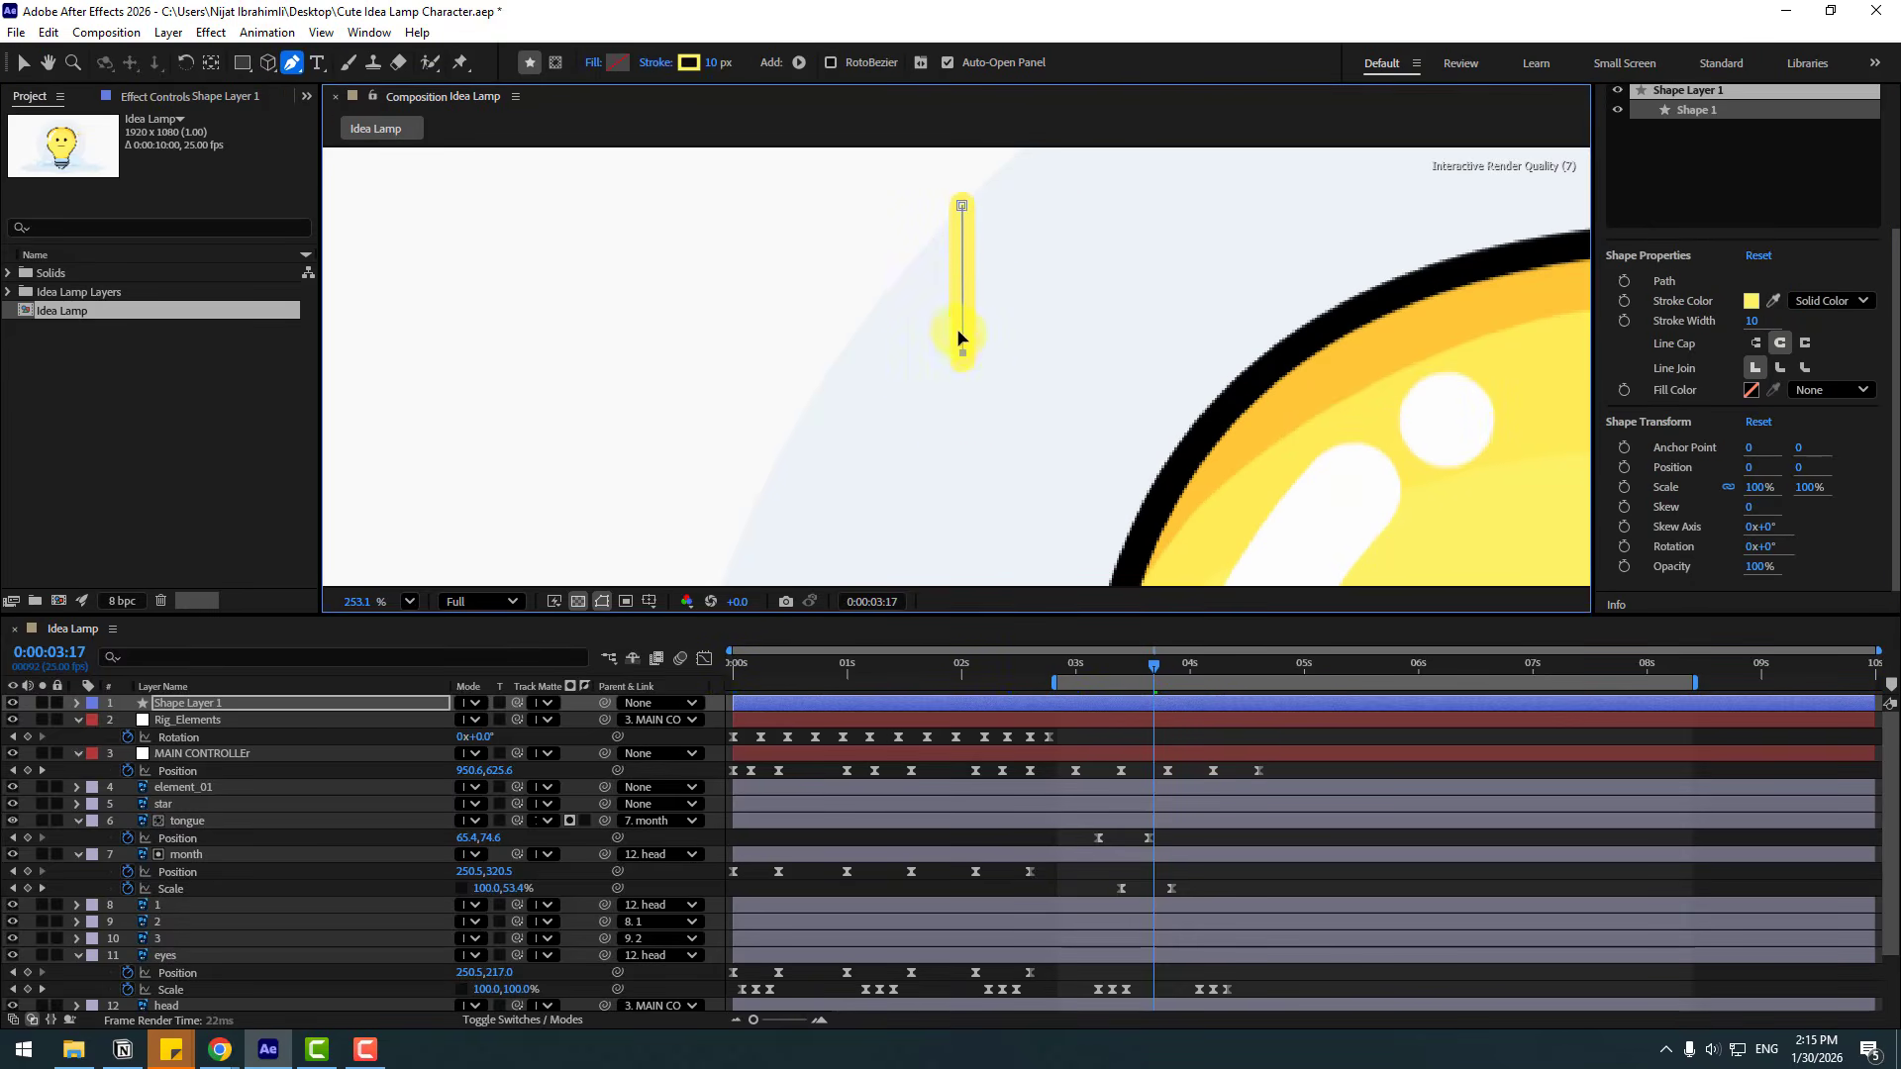
pyautogui.moveTo(705, 64); pyautogui.dragTo(720, 64)
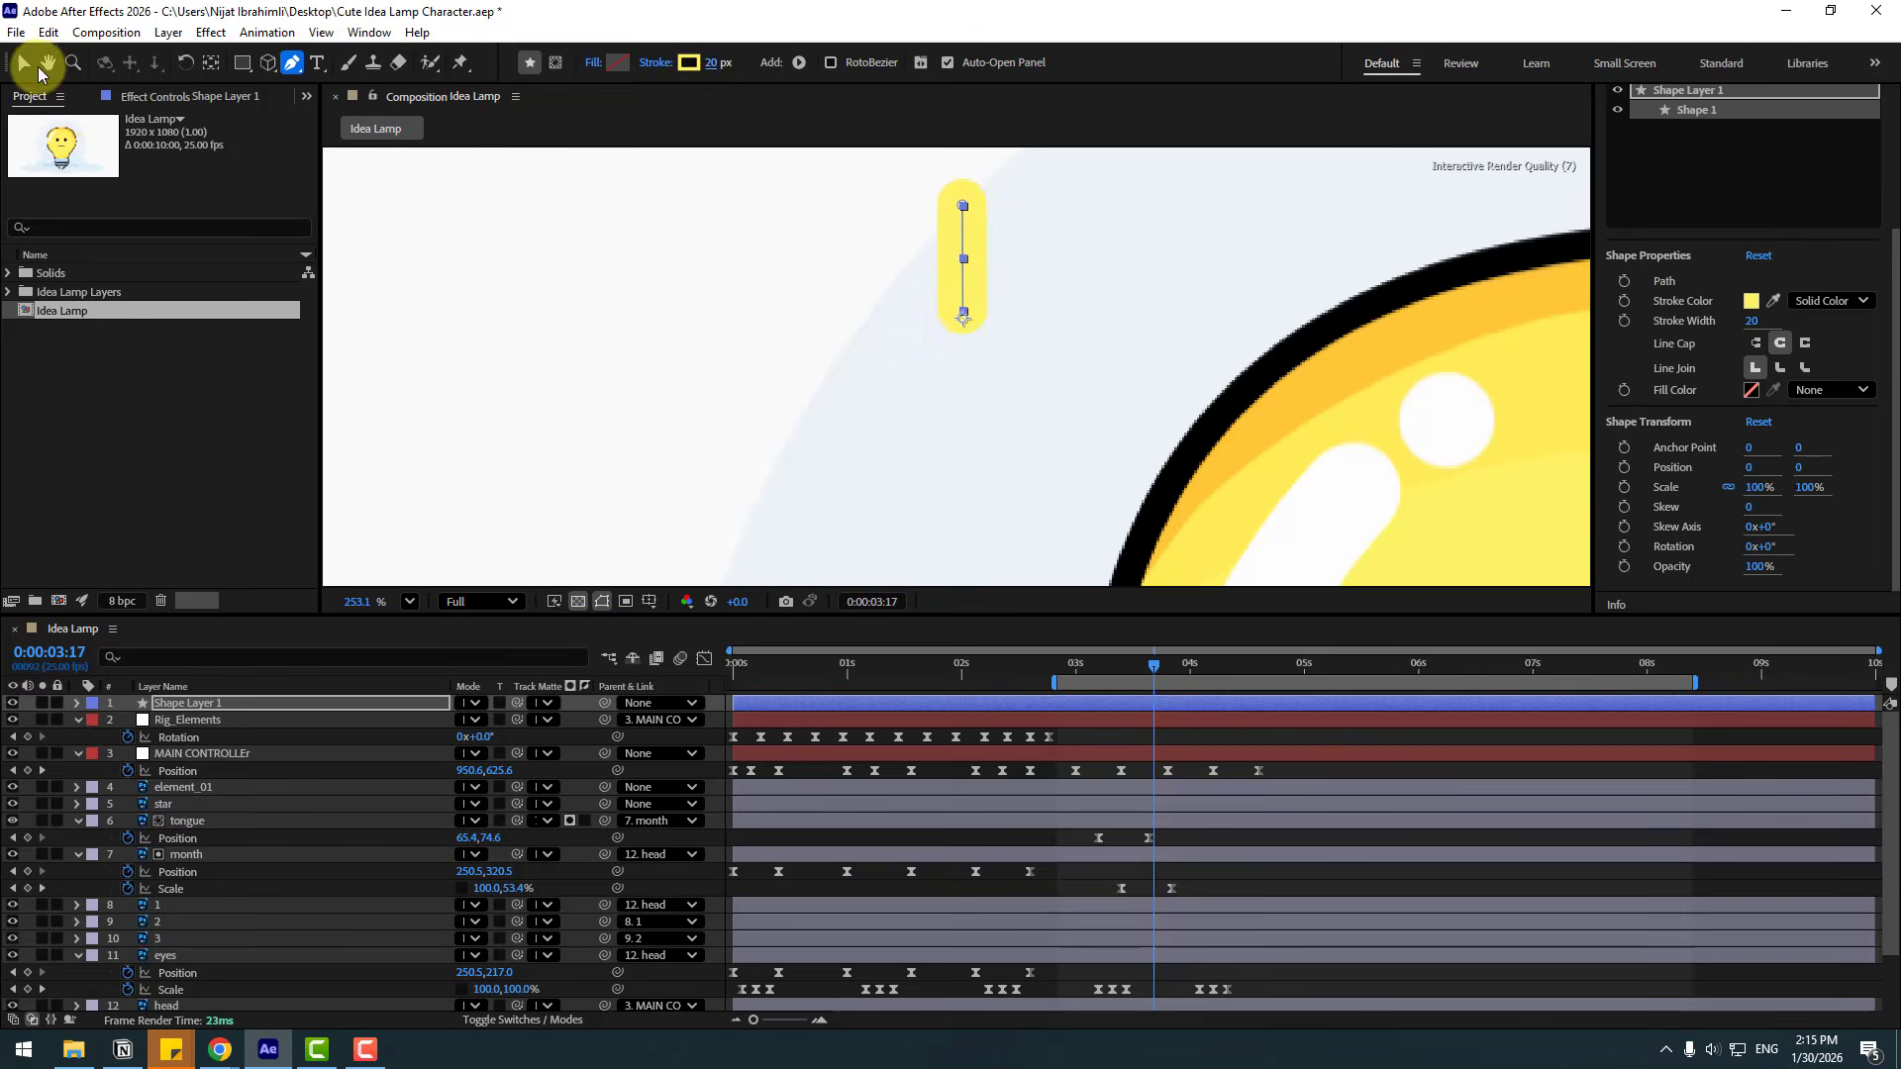
# Trim the yellow line layer's in point to the current time, 3:17.
pyautogui.click(22, 63)
pyautogui.click(1072, 723)
pyautogui.moveTo(741, 705); pyautogui.dragTo(1164, 709)
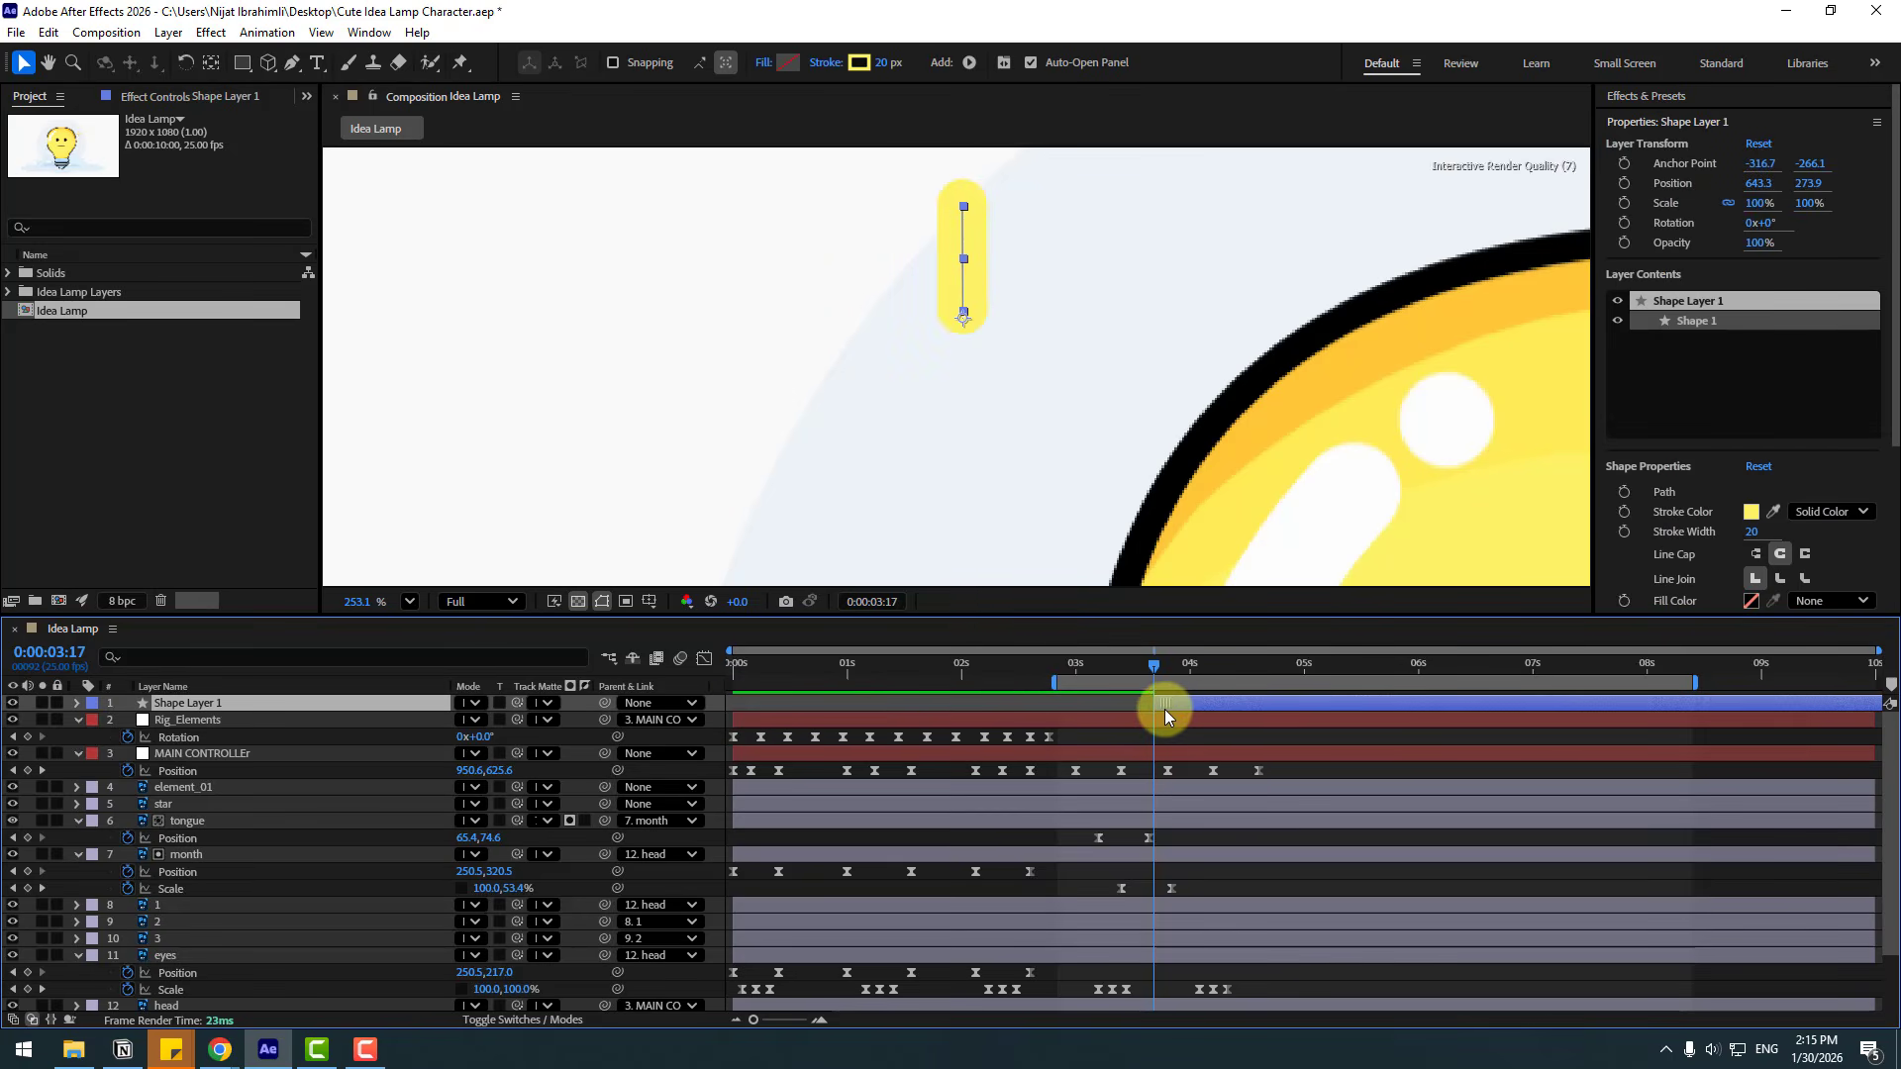
# Add Trim Paths to the line layer and keyframe its End from 0% at 3:17 to 100% at 4:05.
pyautogui.click(970, 62)
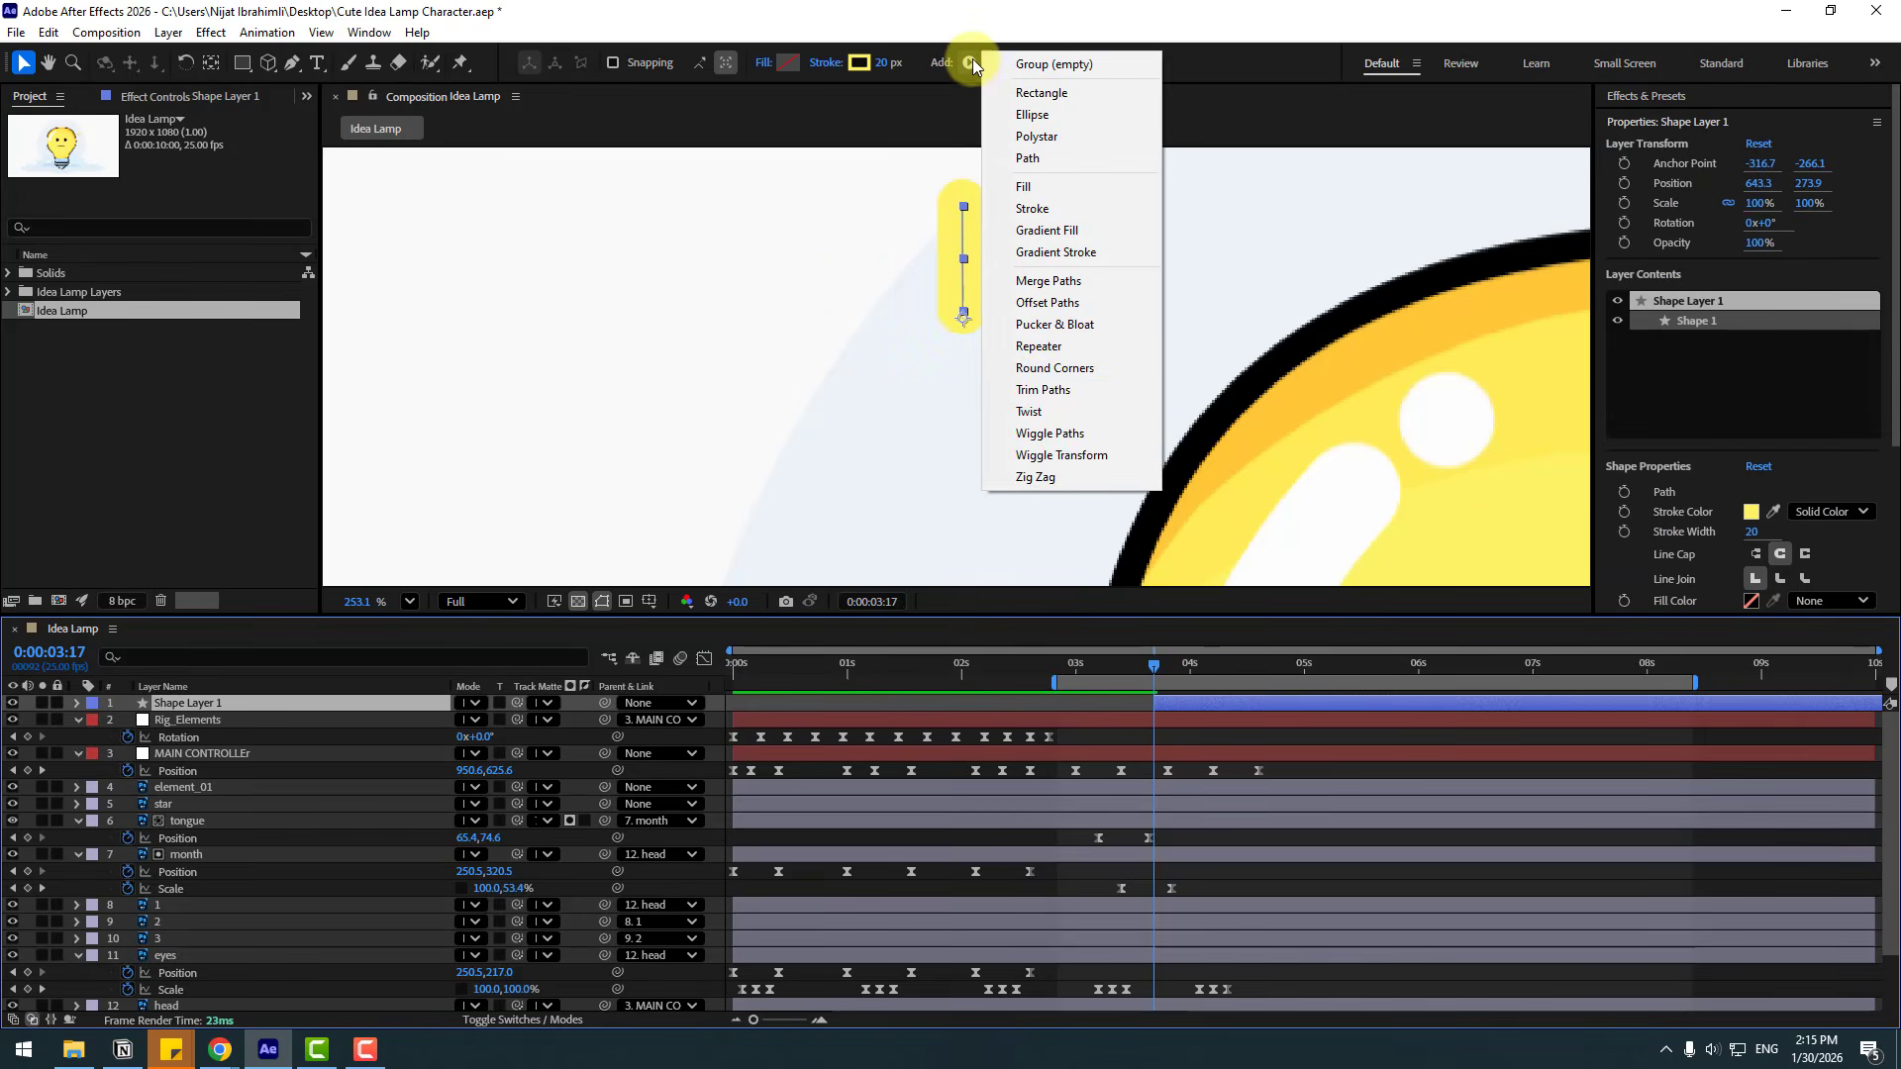
pyautogui.click(1050, 391)
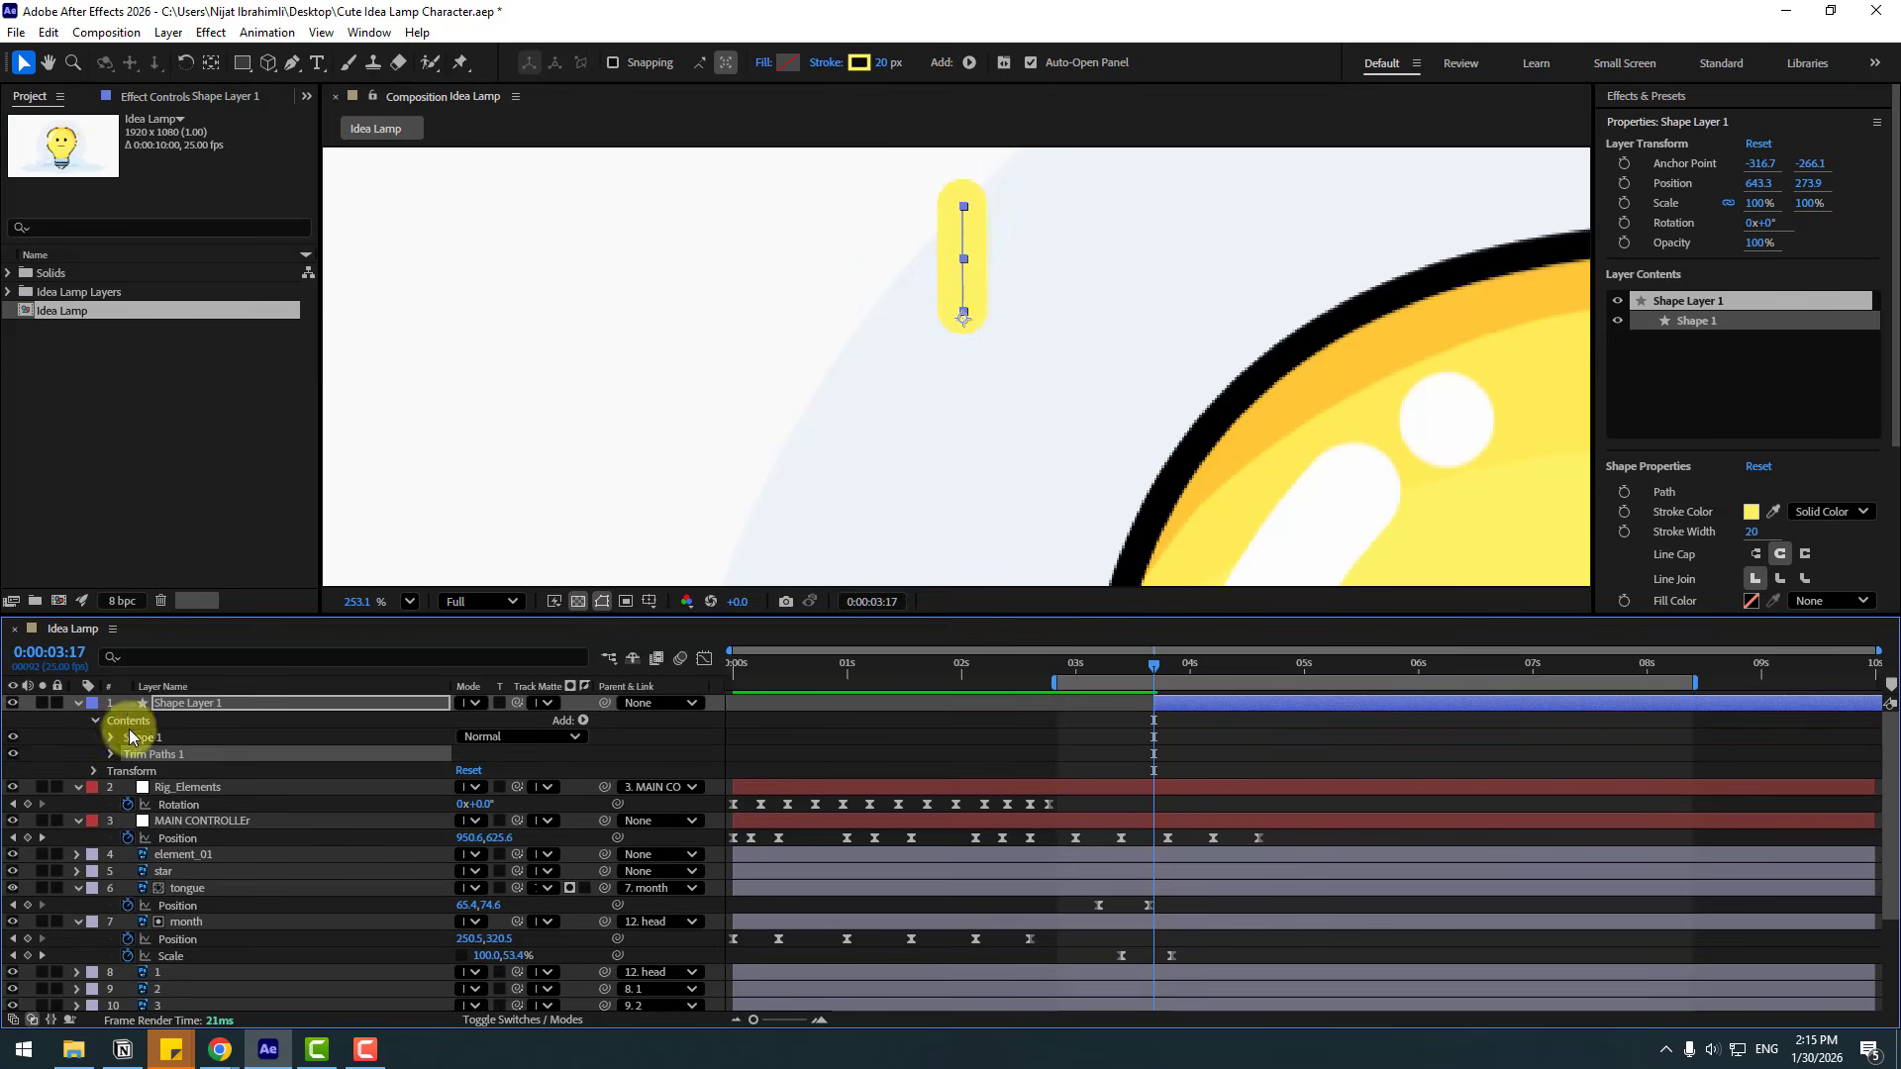
pyautogui.click(112, 754)
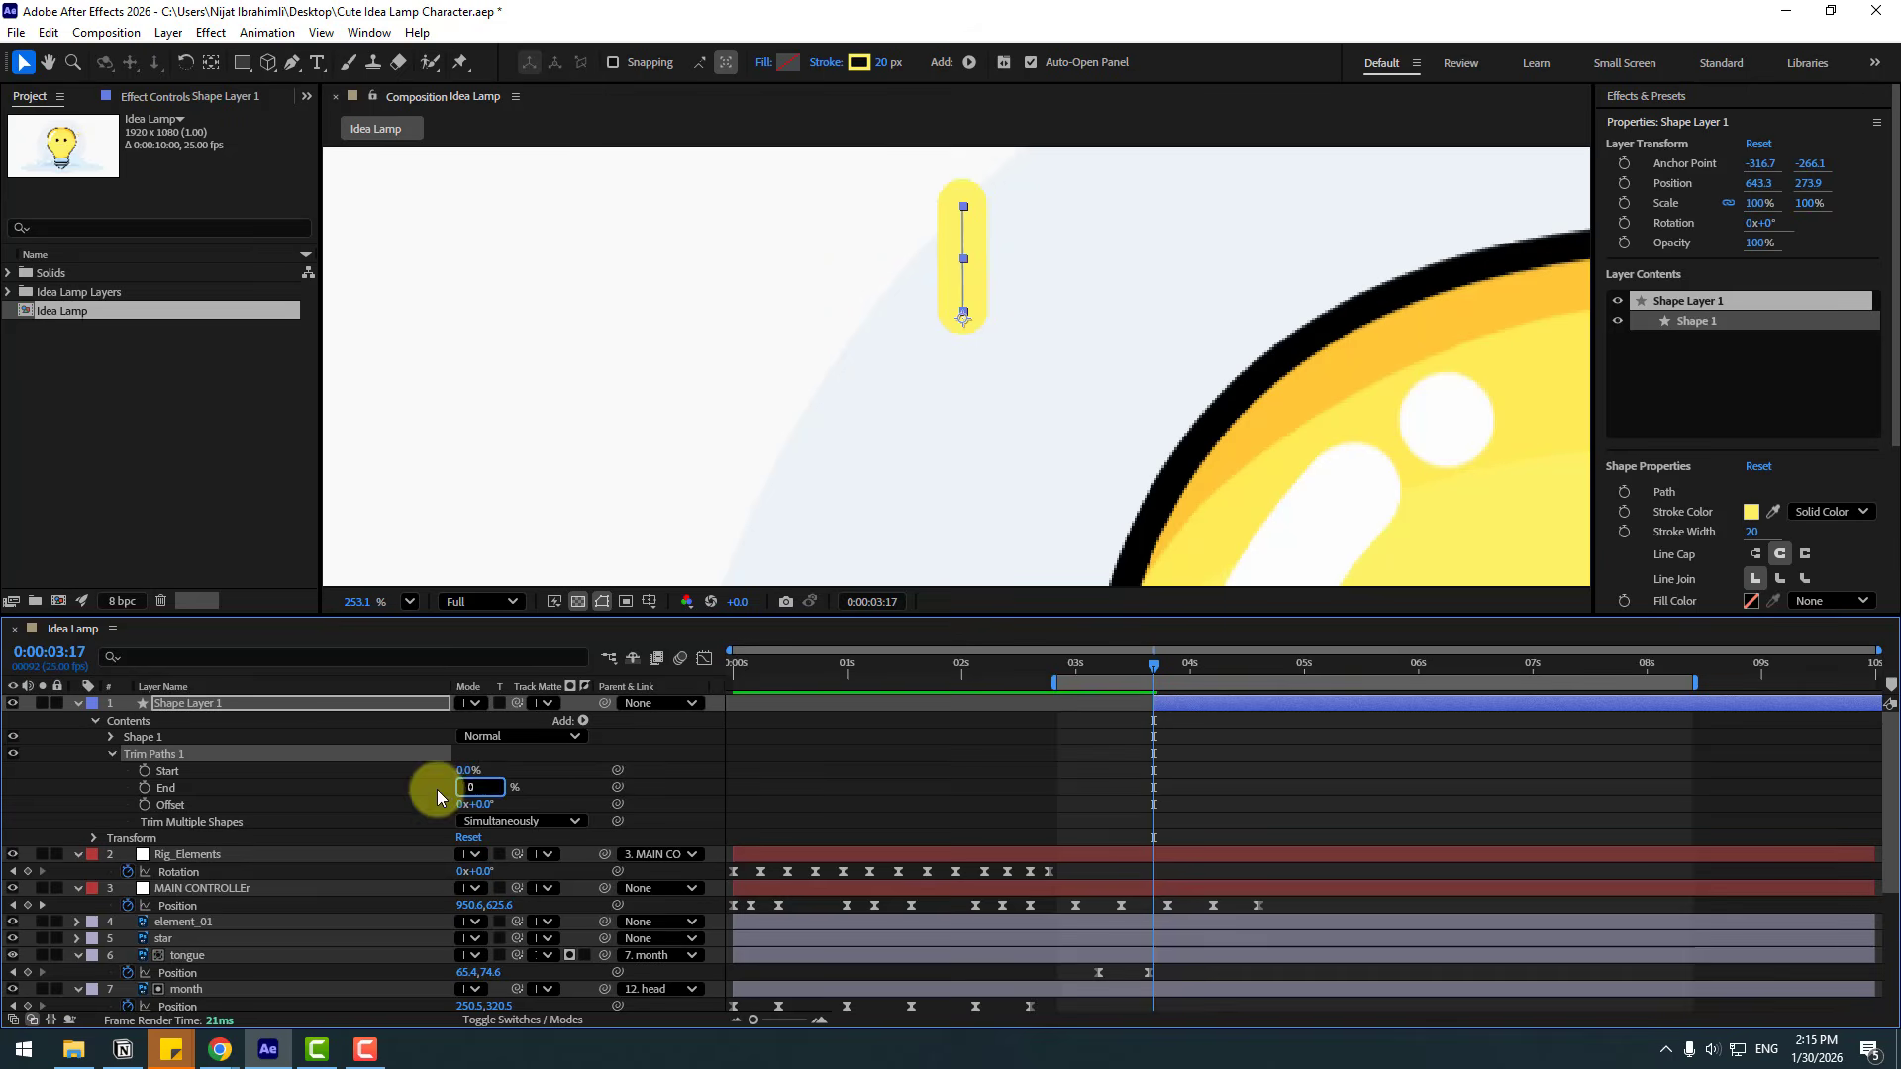
pyautogui.click(145, 787)
pyautogui.moveTo(1166, 666); pyautogui.dragTo(1214, 676)
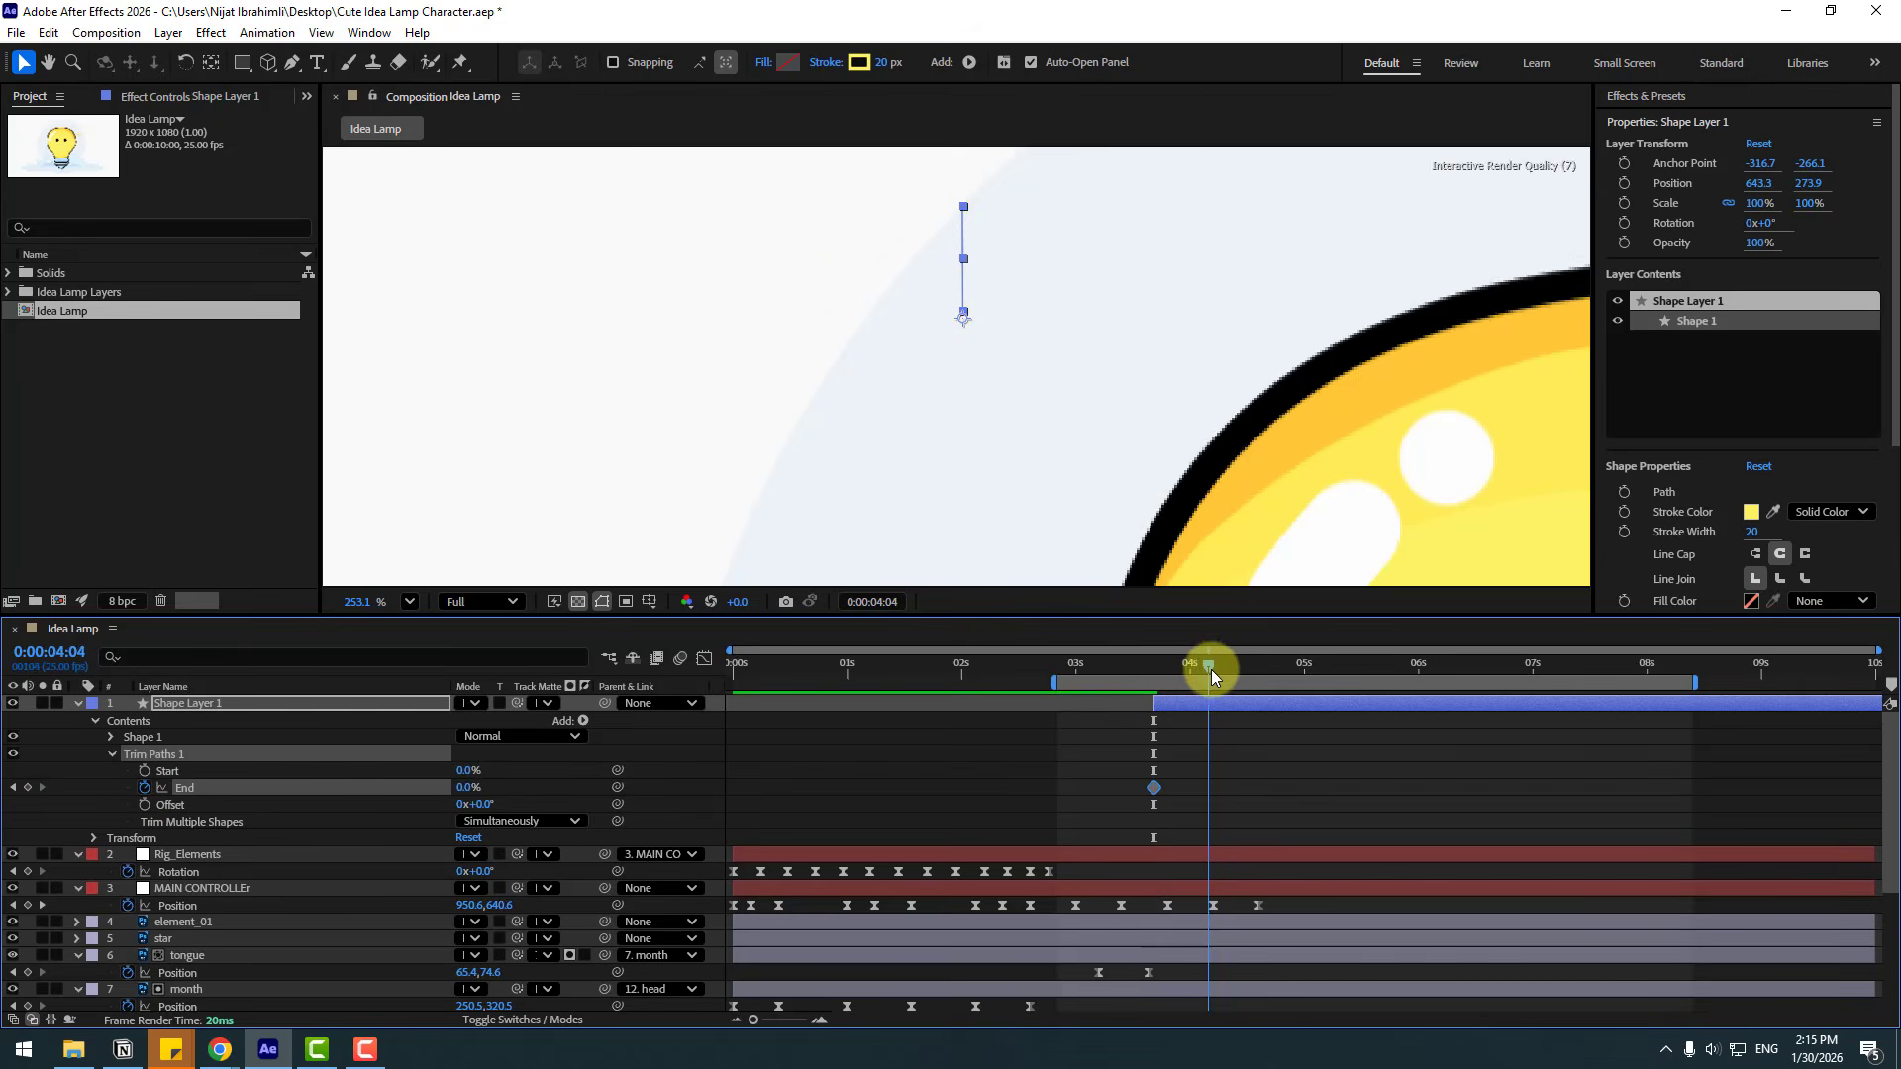
pyautogui.moveTo(460, 787); pyautogui.dragTo(663, 787)
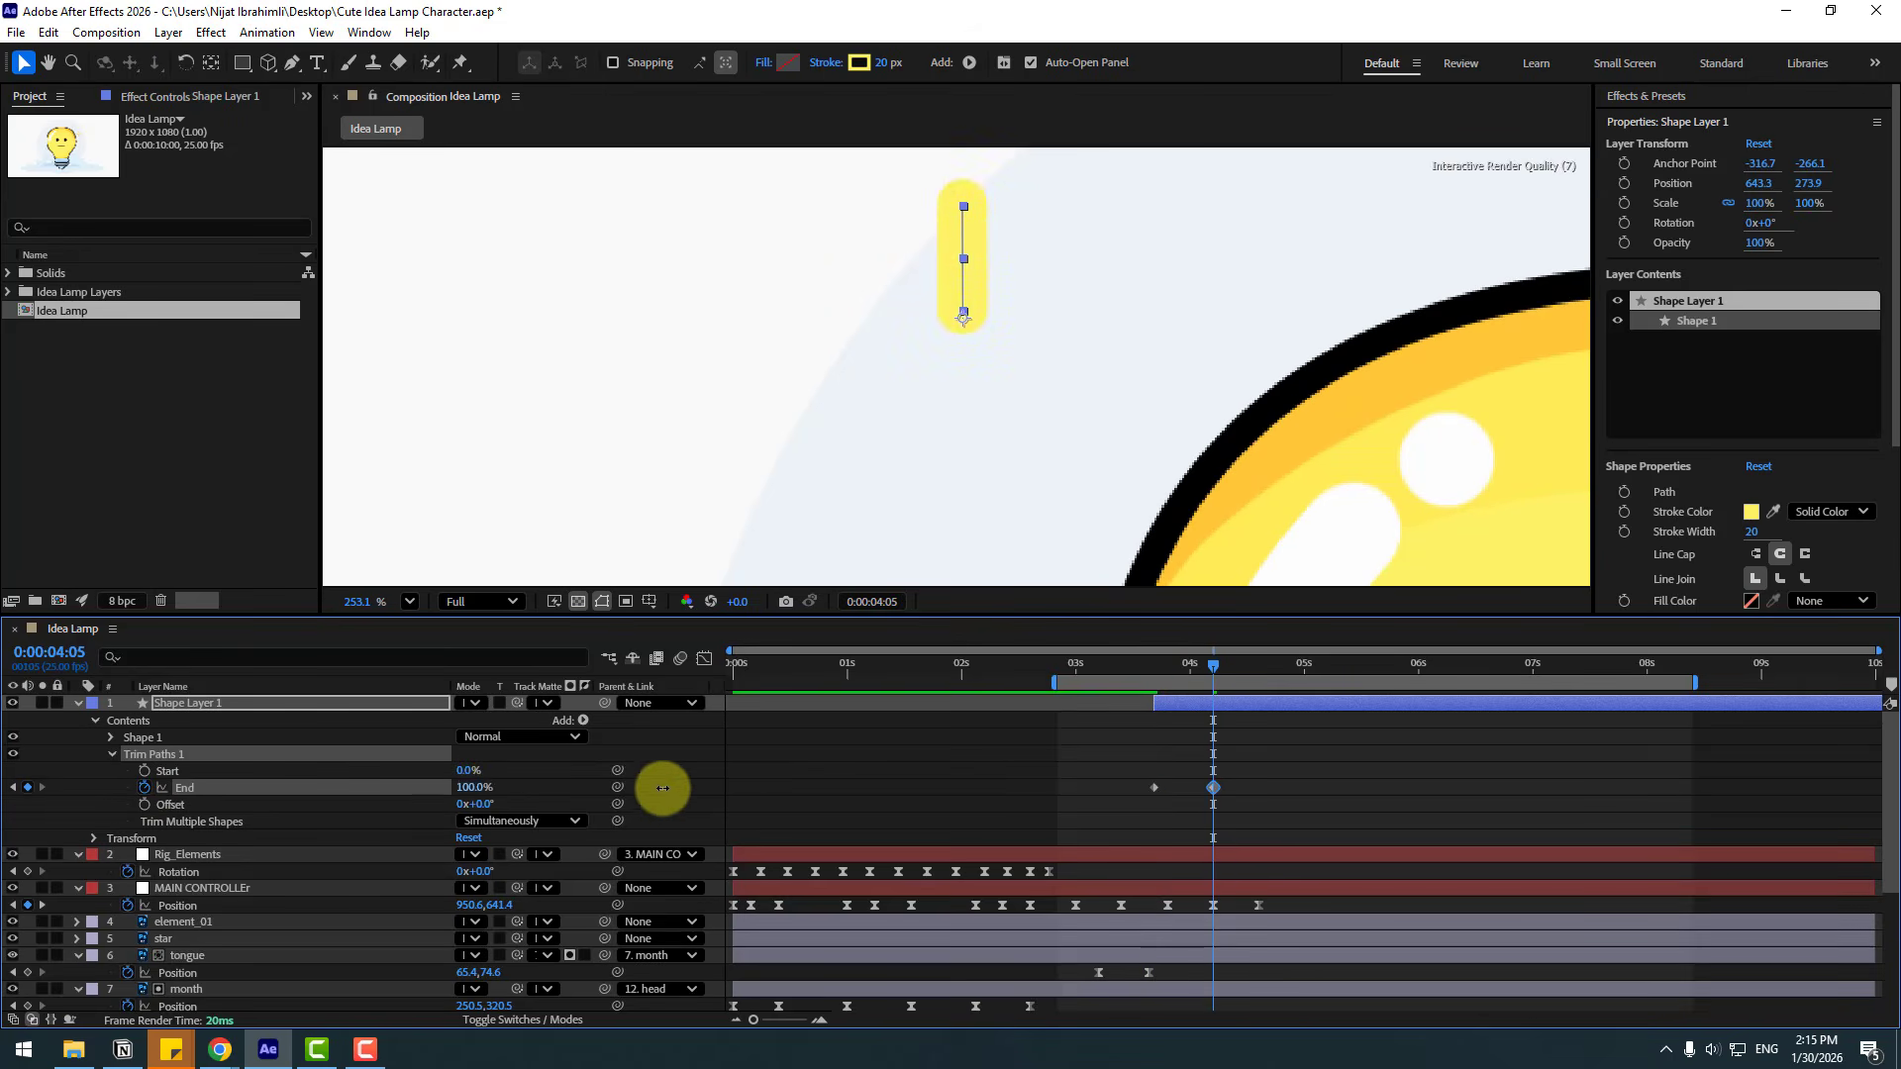
# Keyframe the Trim Paths Start from 0% at about 3:23 to 100% at 4:12.
pyautogui.moveTo(1200, 665); pyautogui.dragTo(1181, 668)
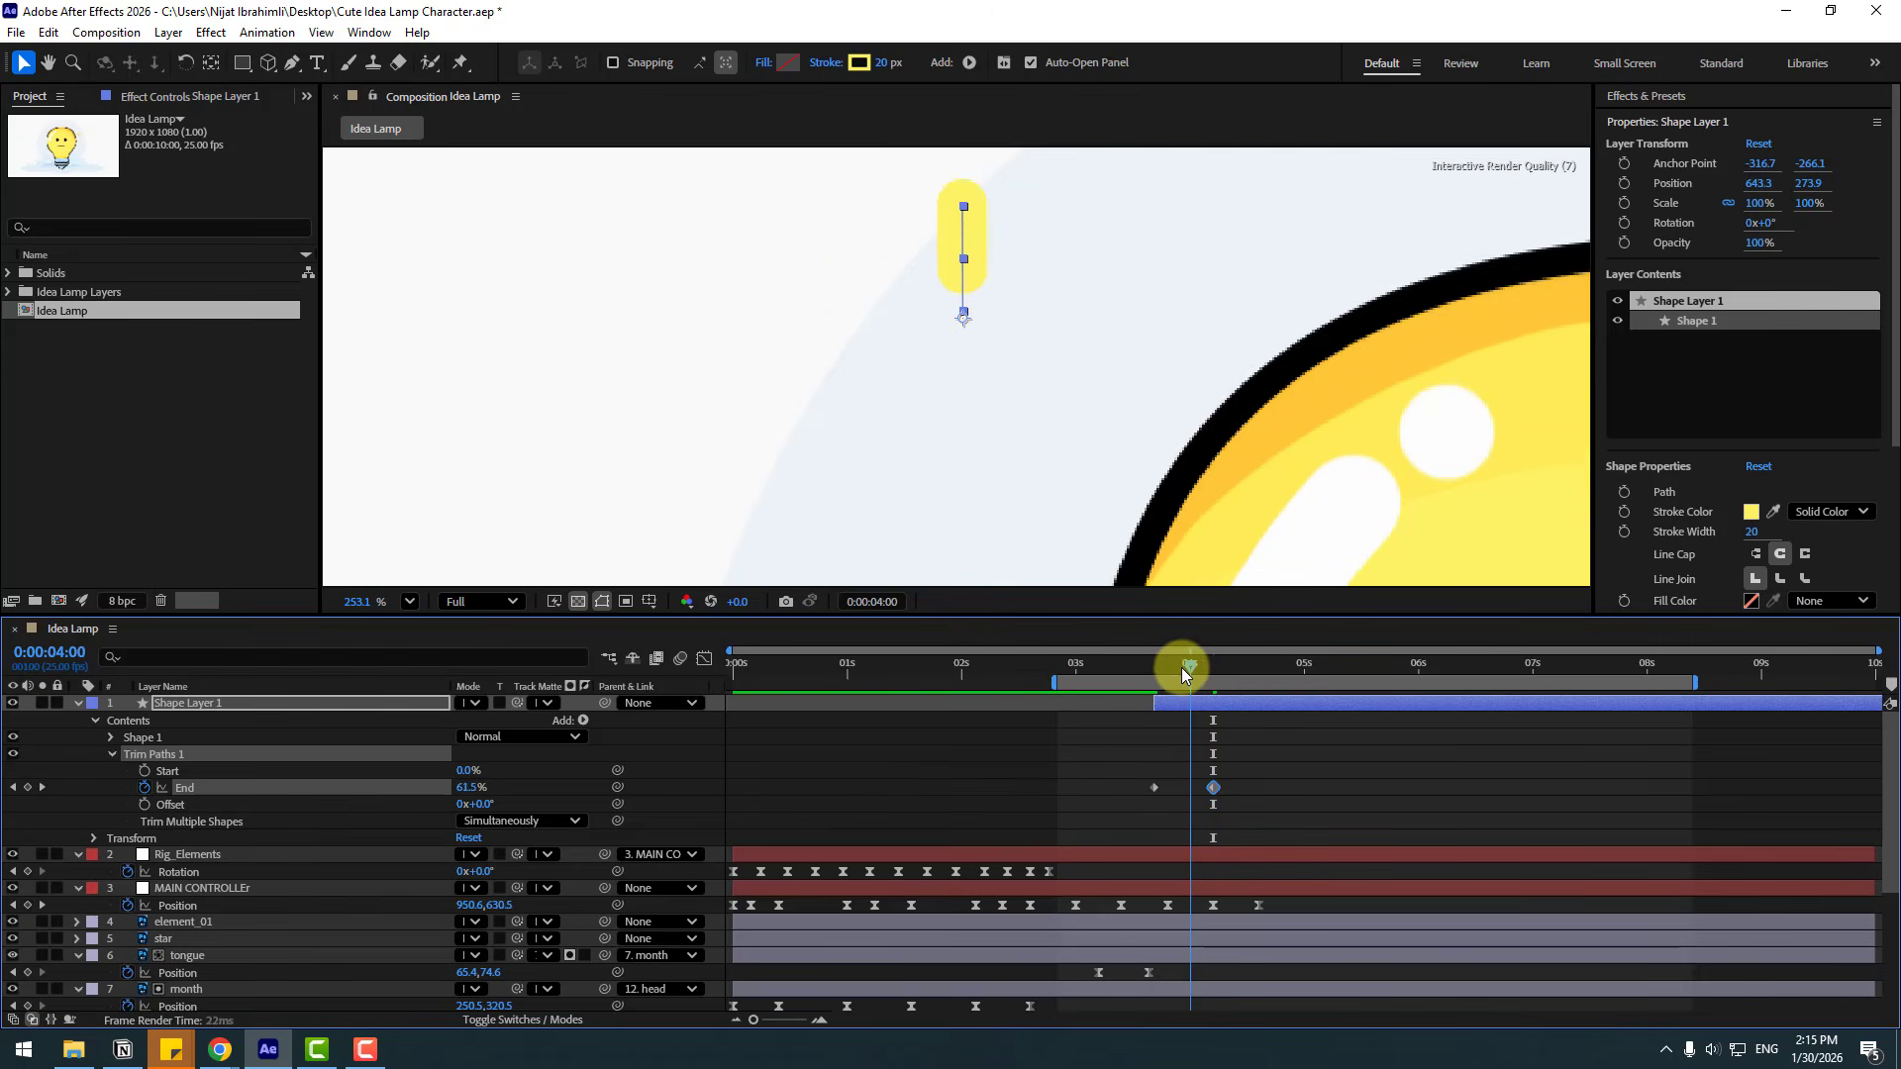
pyautogui.click(144, 771)
pyautogui.moveTo(1218, 671); pyautogui.dragTo(1247, 672)
pyautogui.write('100')
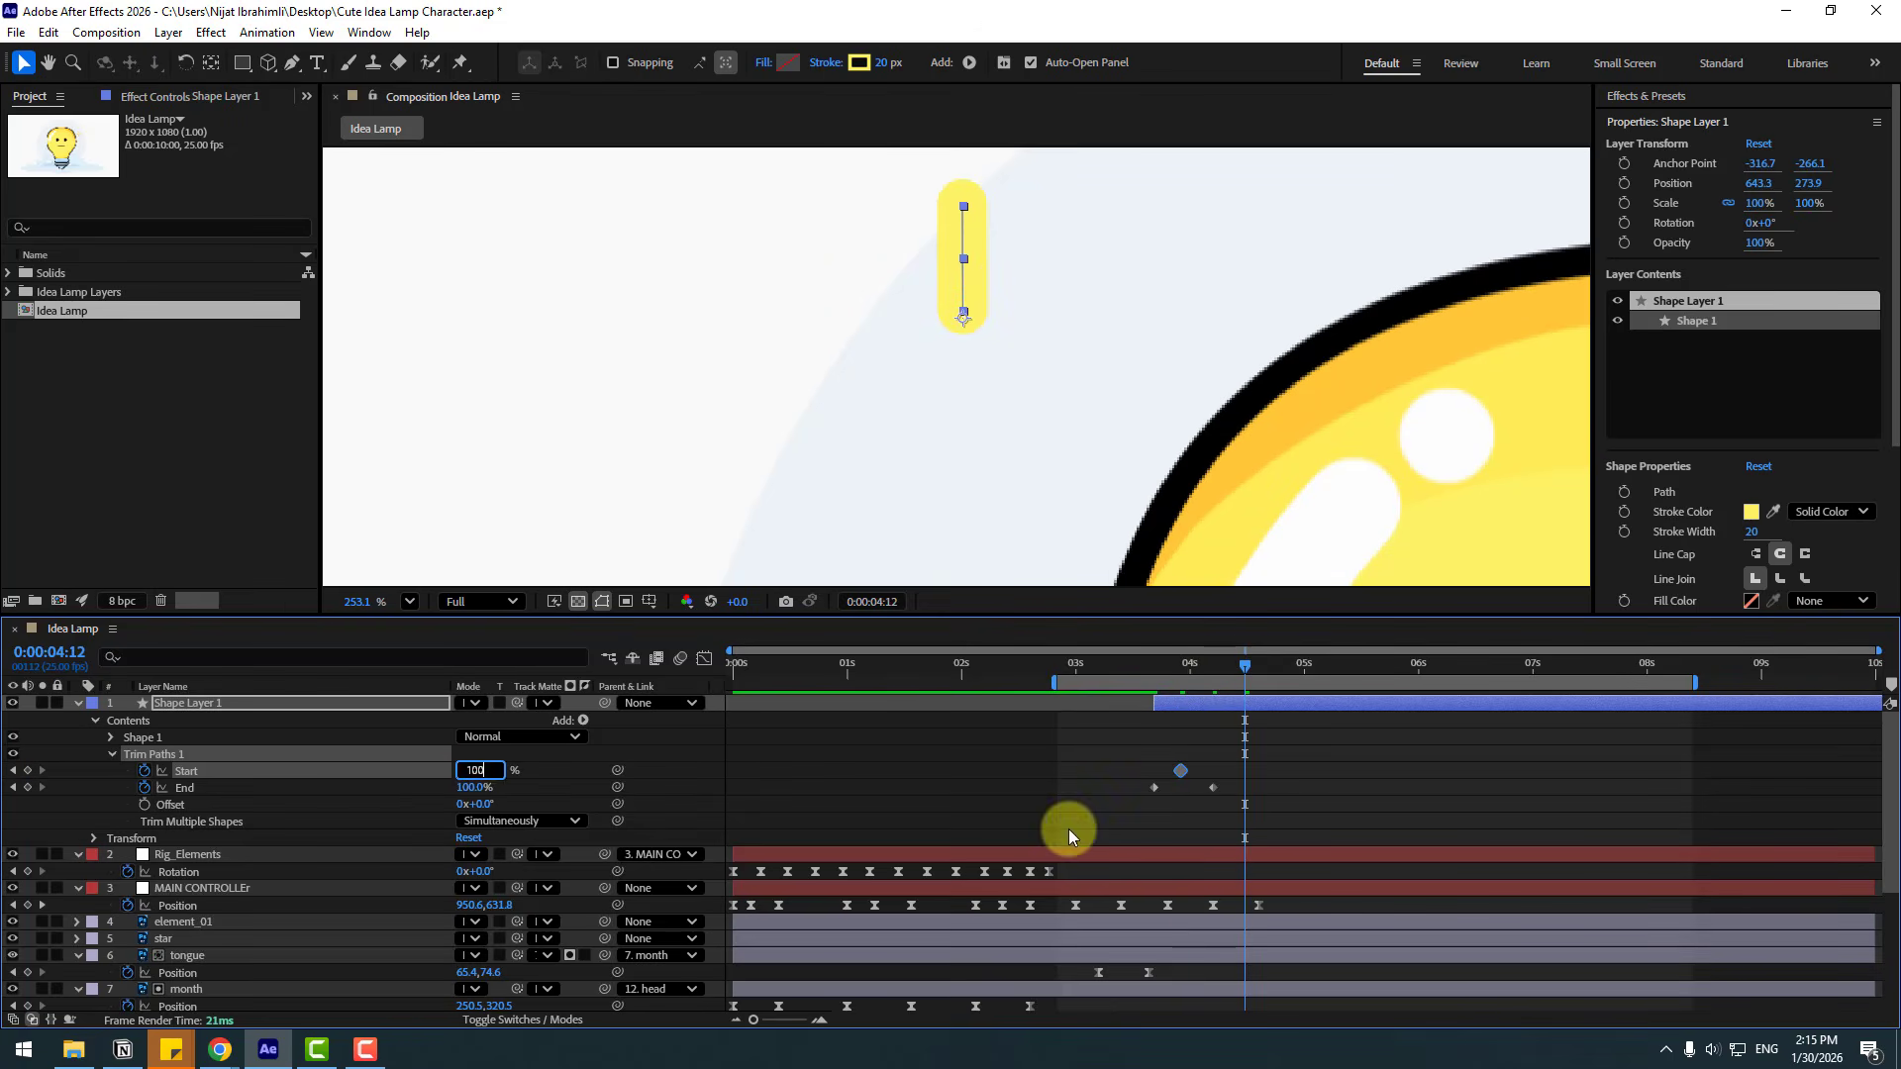
pyautogui.press('Return')
# Apply Easy Ease to all four Trim Paths Start and End keyframes.
pyautogui.moveTo(1305, 769); pyautogui.dragTo(1145, 792)
pyautogui.rightClick(1152, 788)
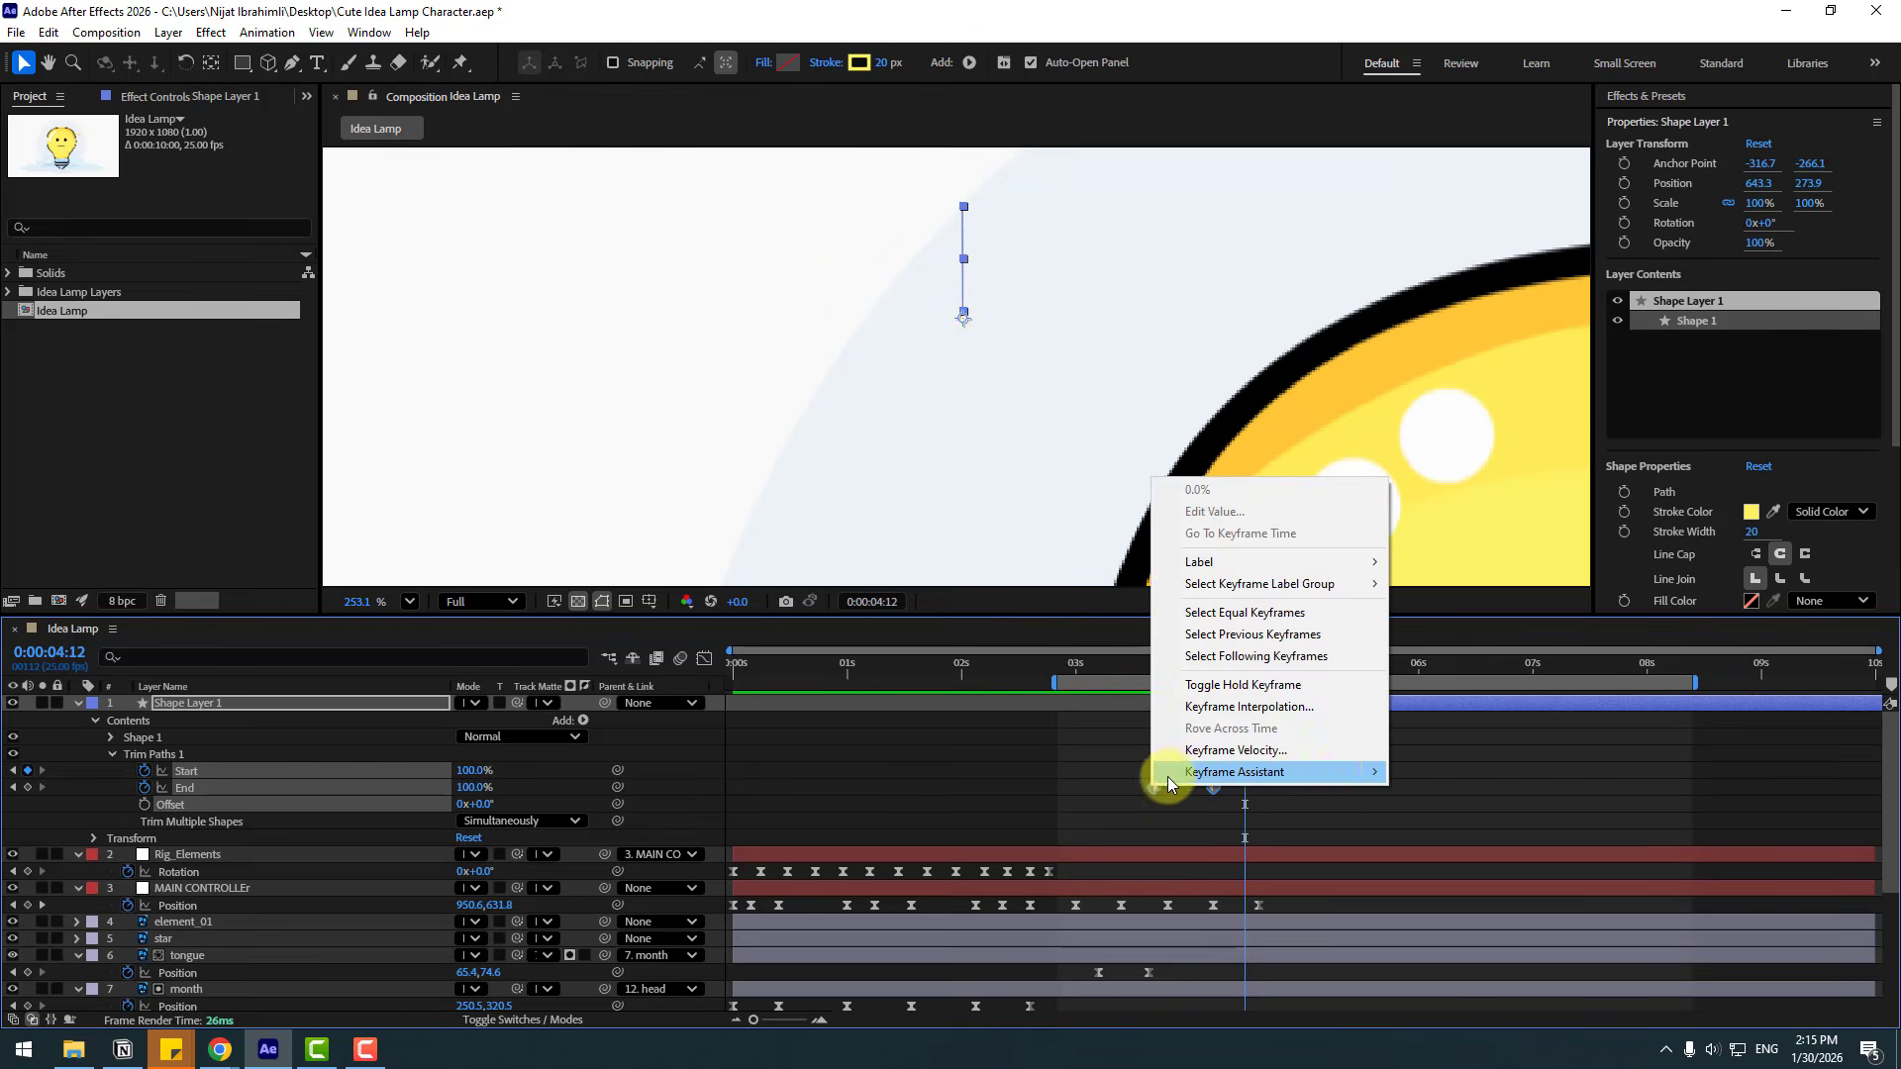
pyautogui.moveTo(1287, 772)
pyautogui.click(1441, 838)
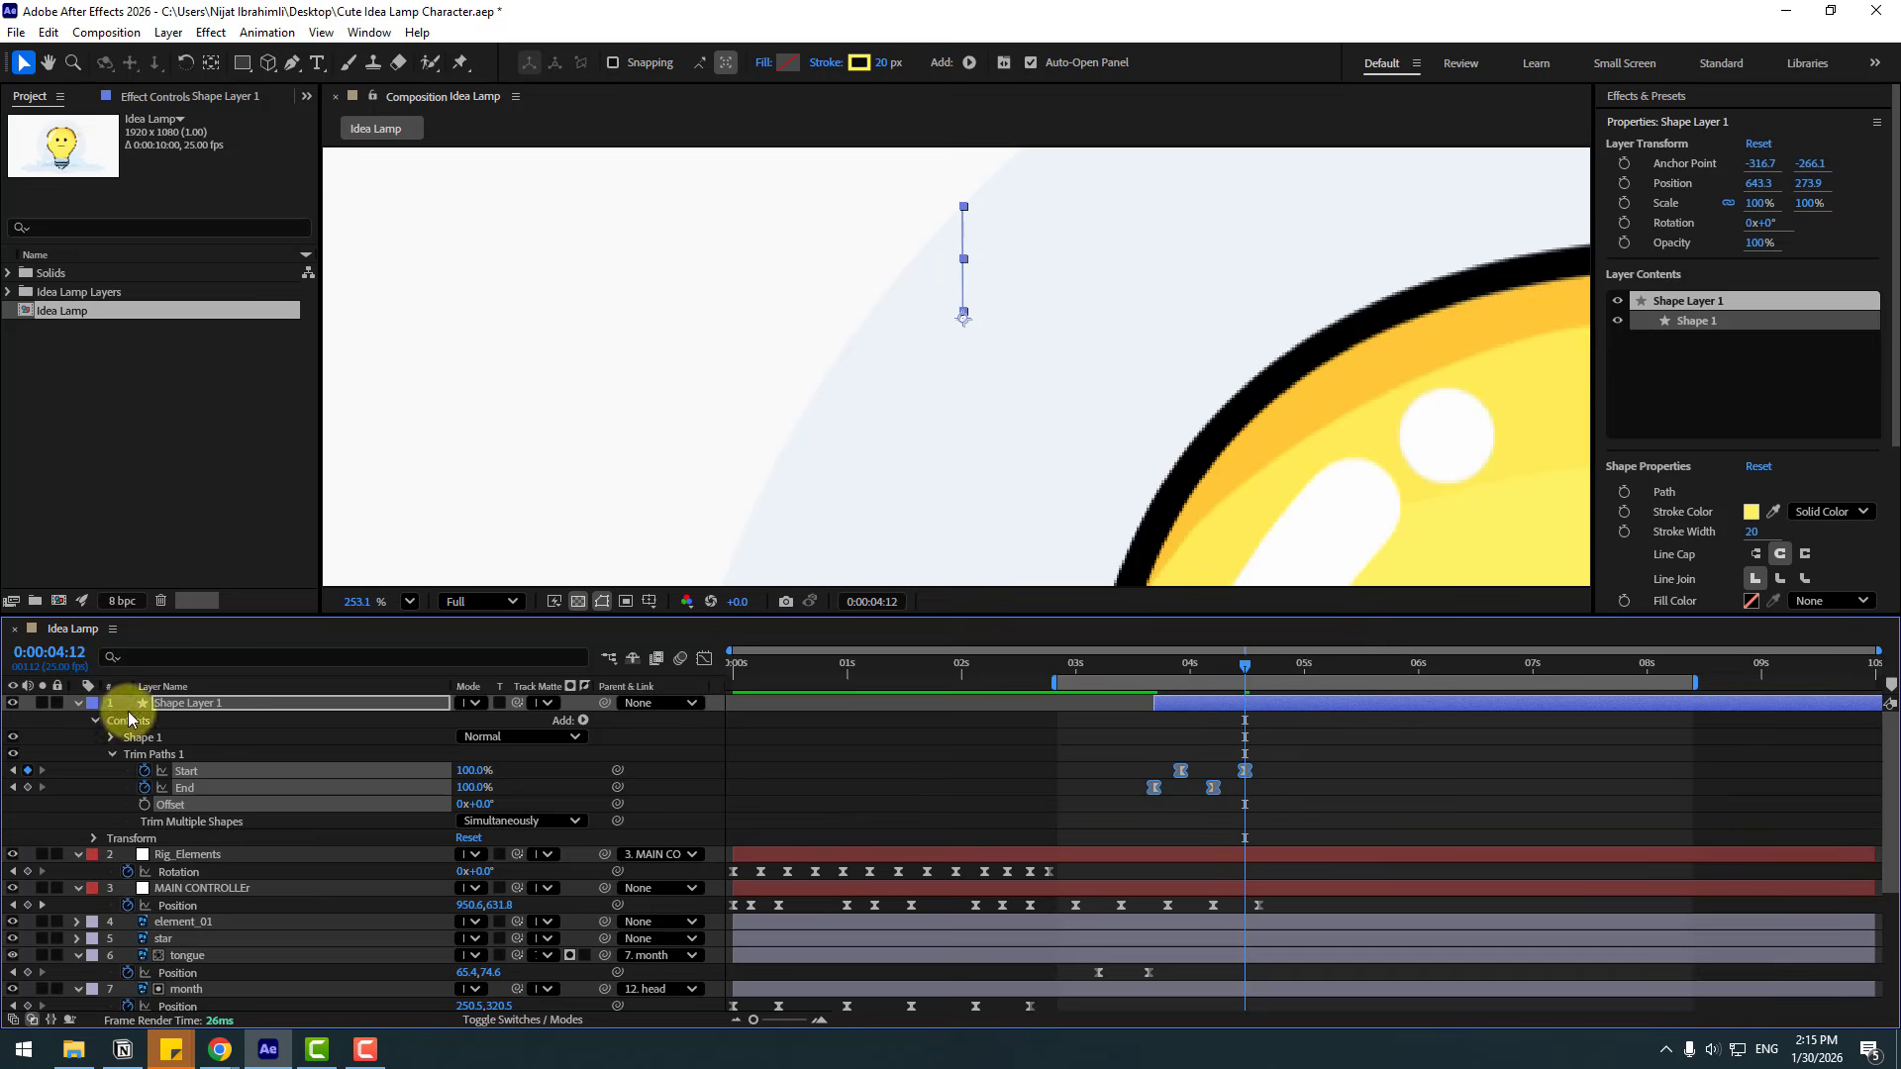
# Solo the line layer, turn off the transparency grid, and preview the line's trim animation.
pyautogui.click(42, 703)
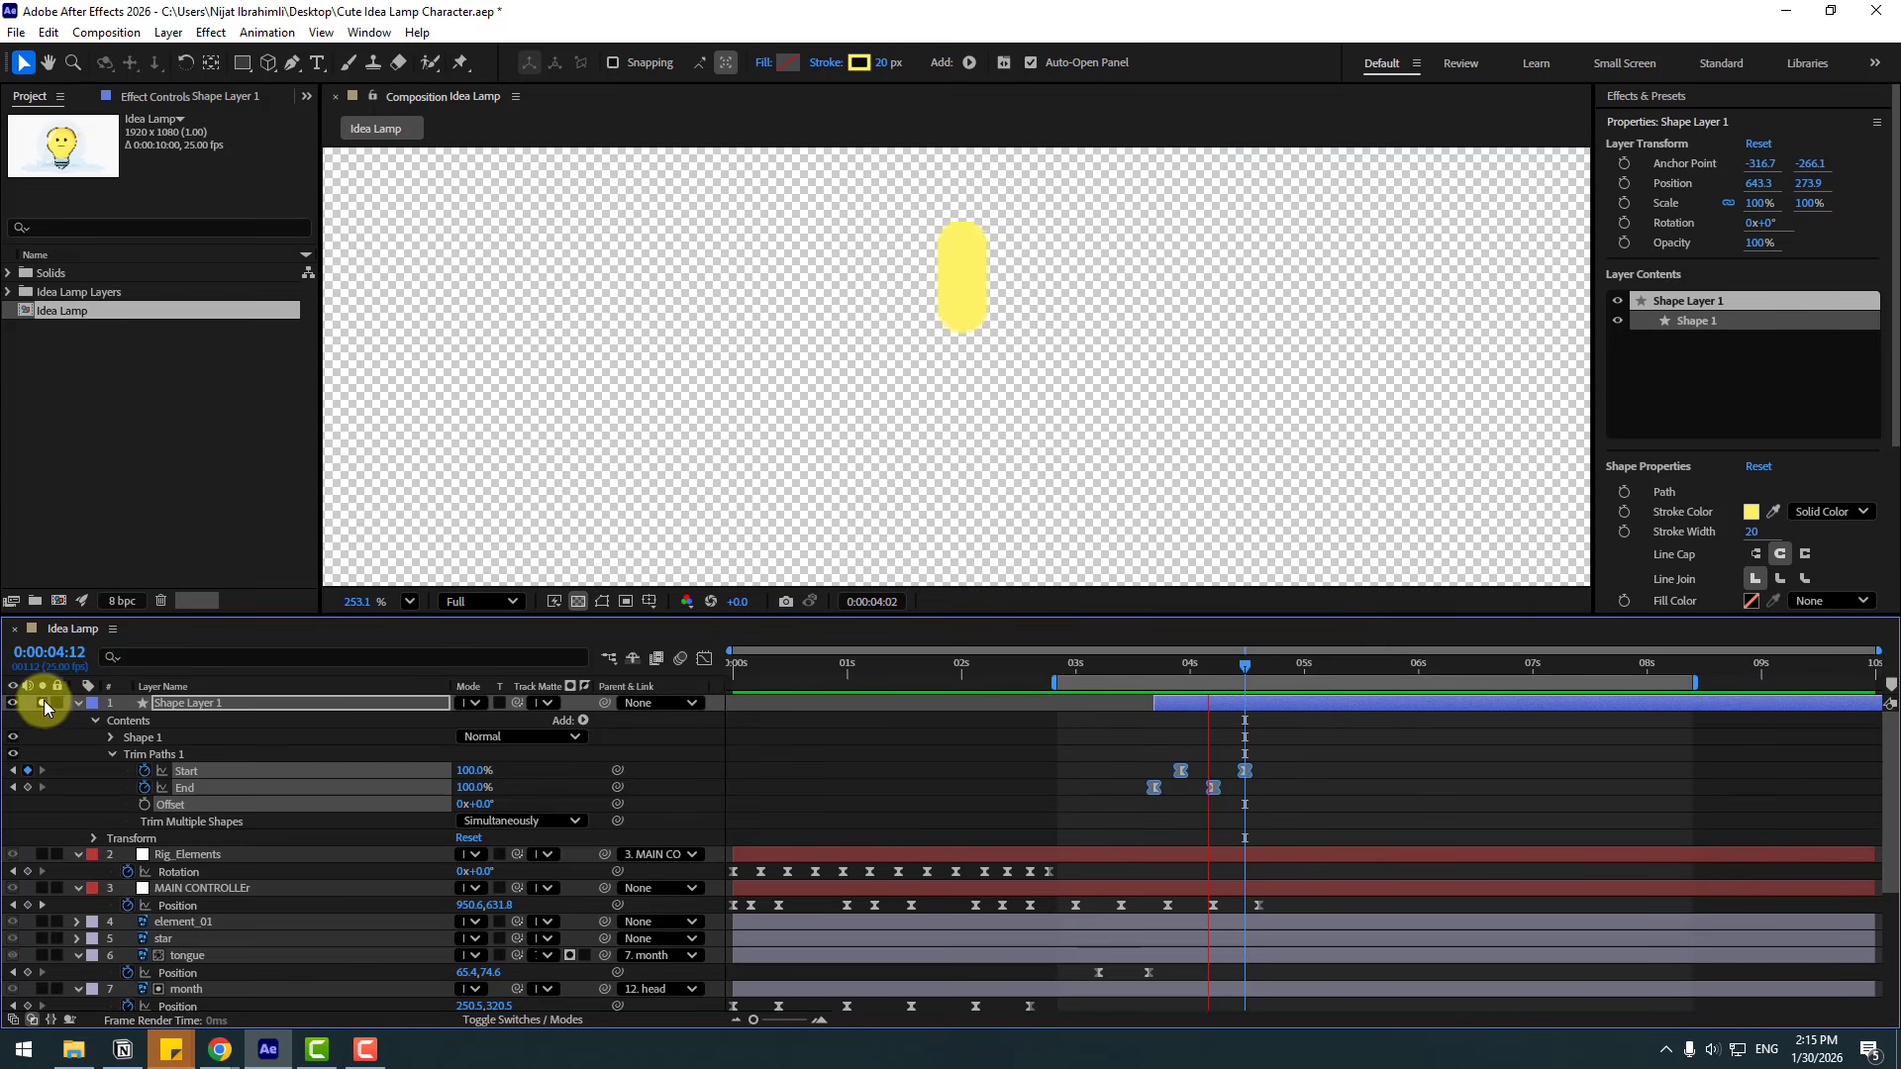
pyautogui.click(578, 602)
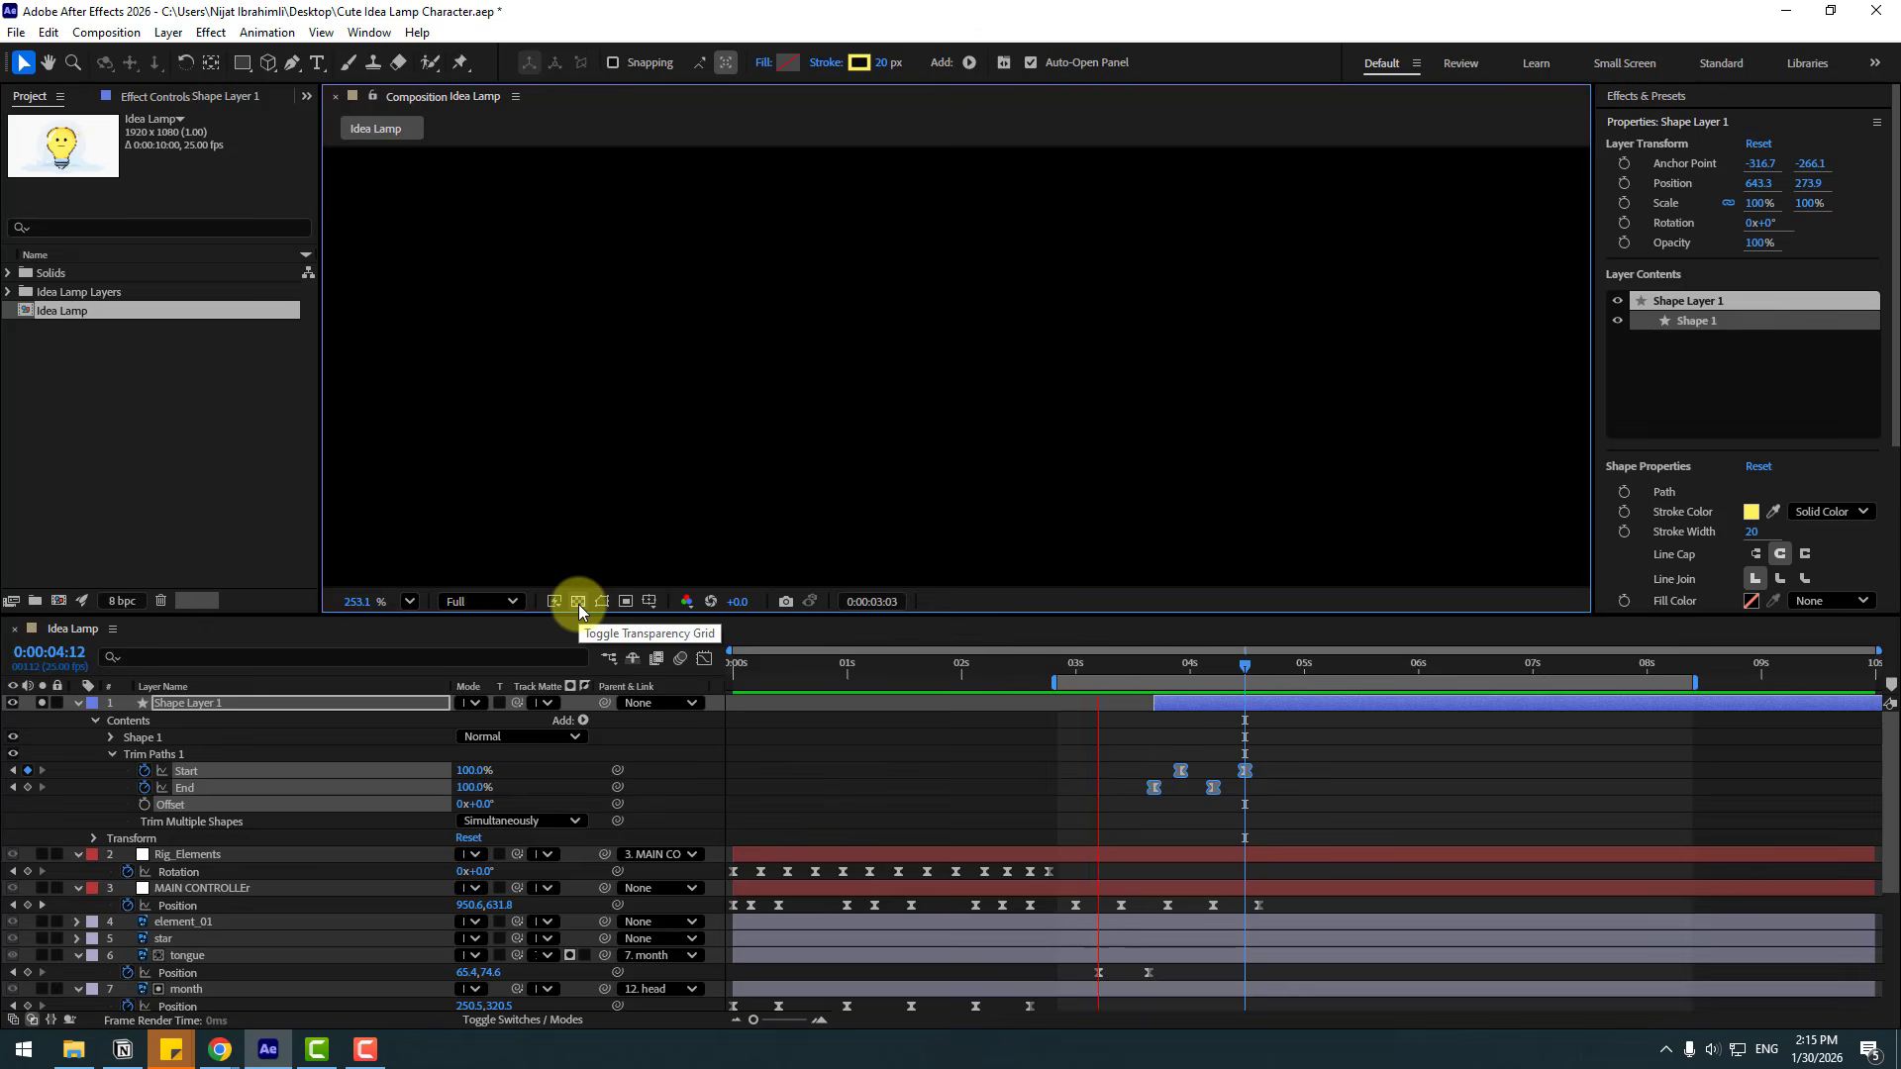
pyautogui.press('space')
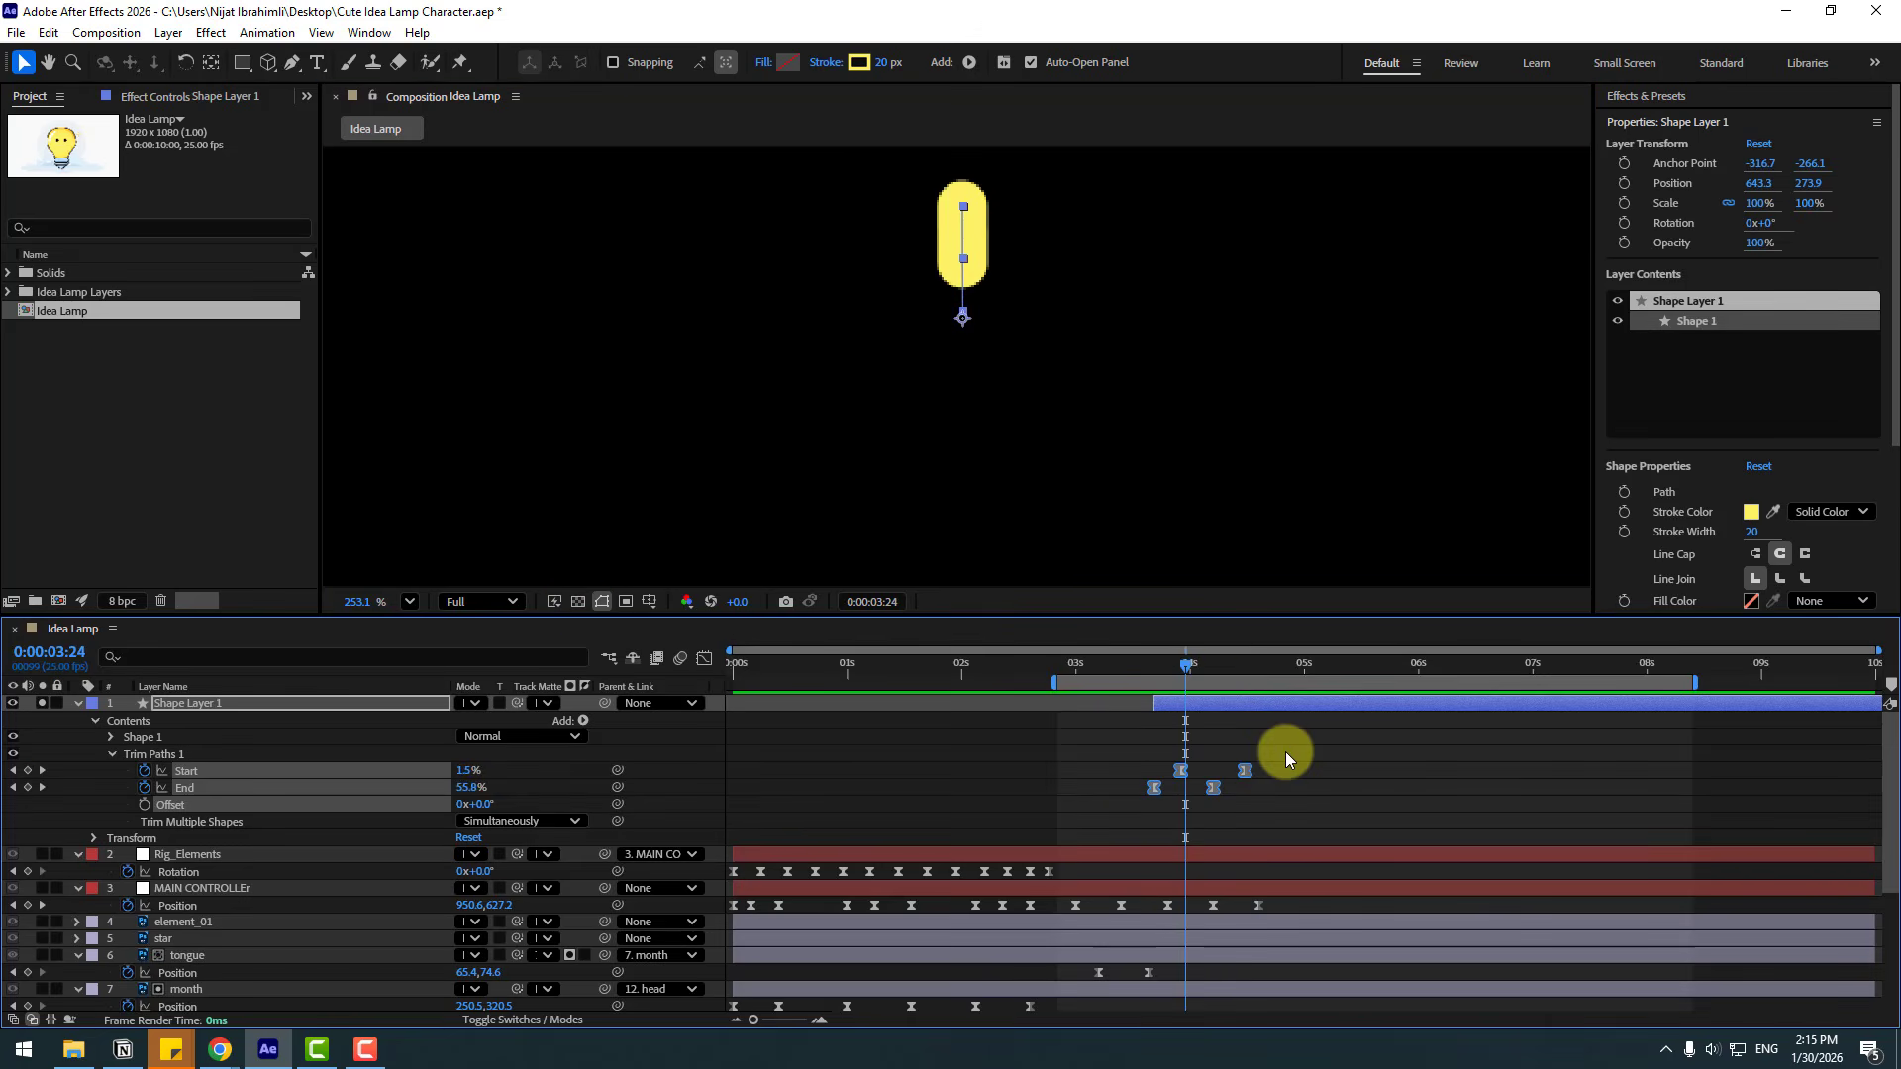
# Compress the Trim Paths keyframes to finish at about 4:04, and start the work area just before the line layer begins.
pyautogui.moveTo(1285, 751); pyautogui.dragTo(1208, 770)
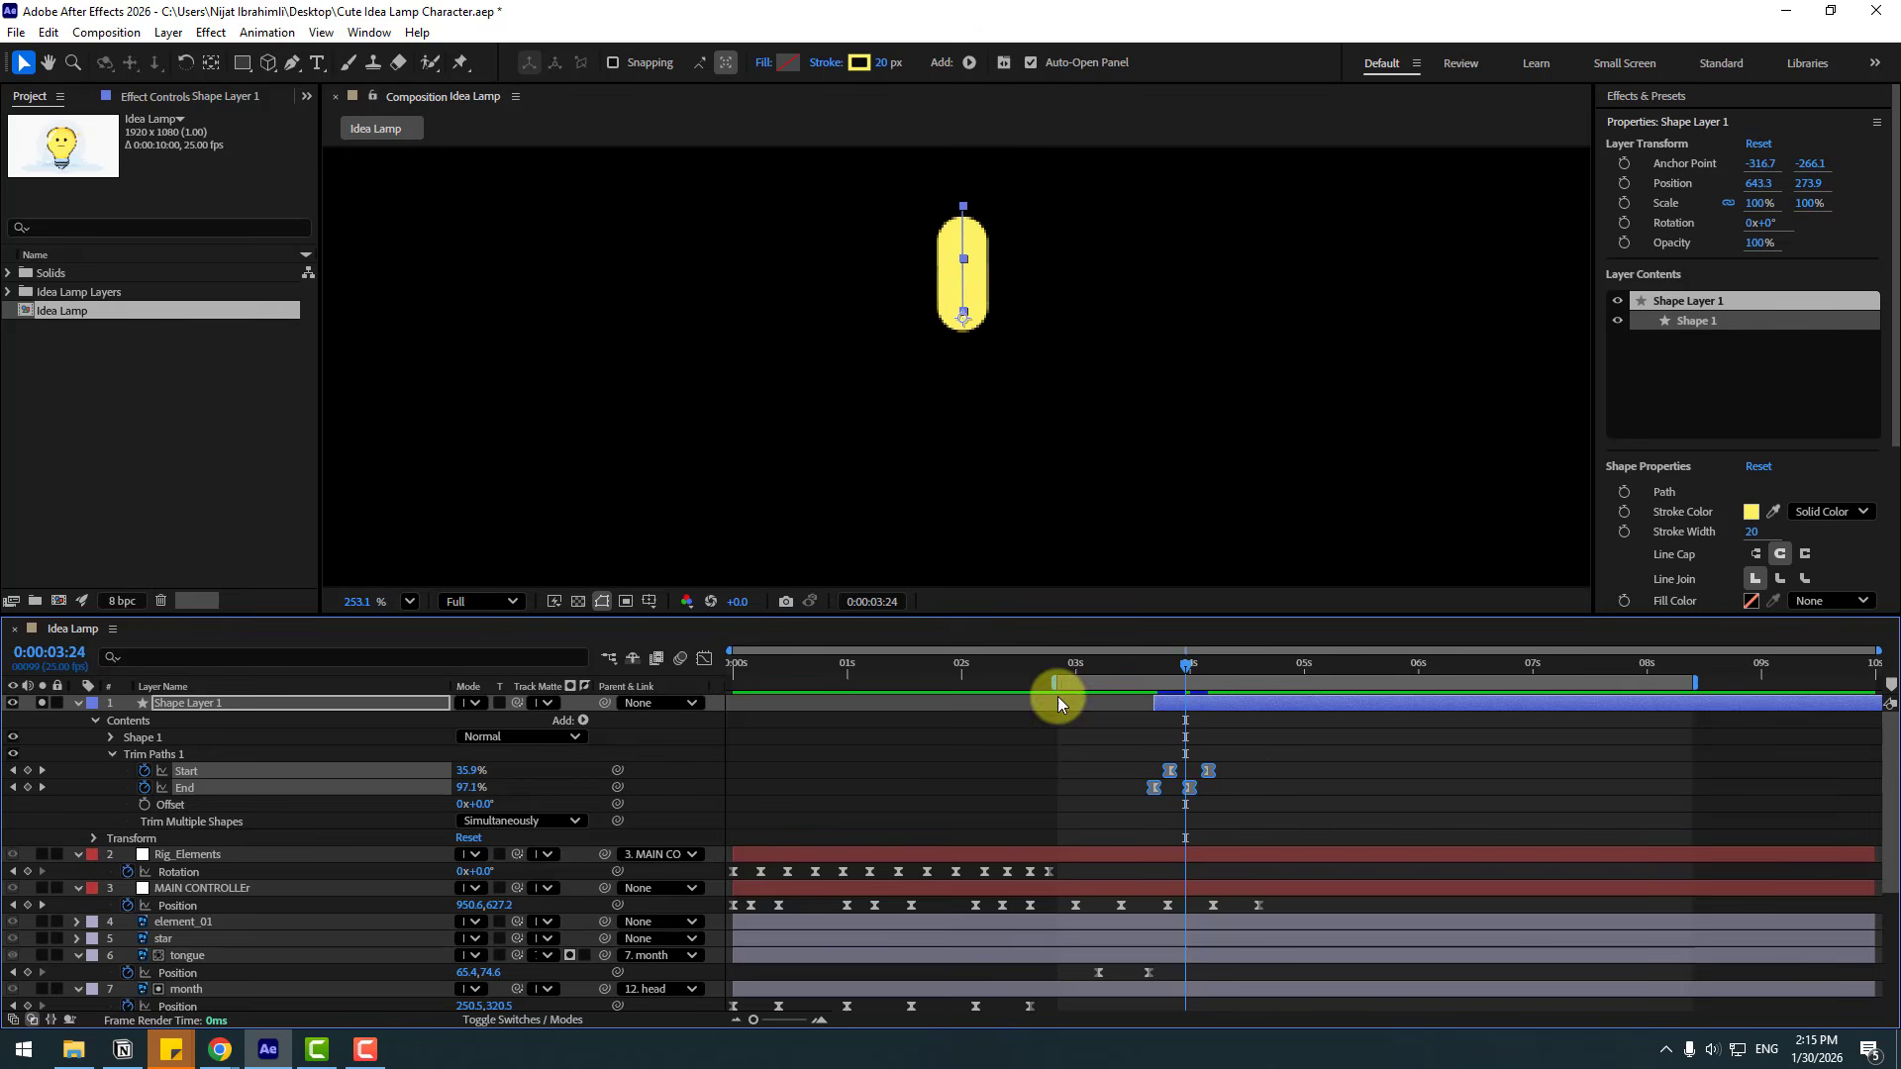
pyautogui.moveTo(1056, 683); pyautogui.dragTo(1139, 683)
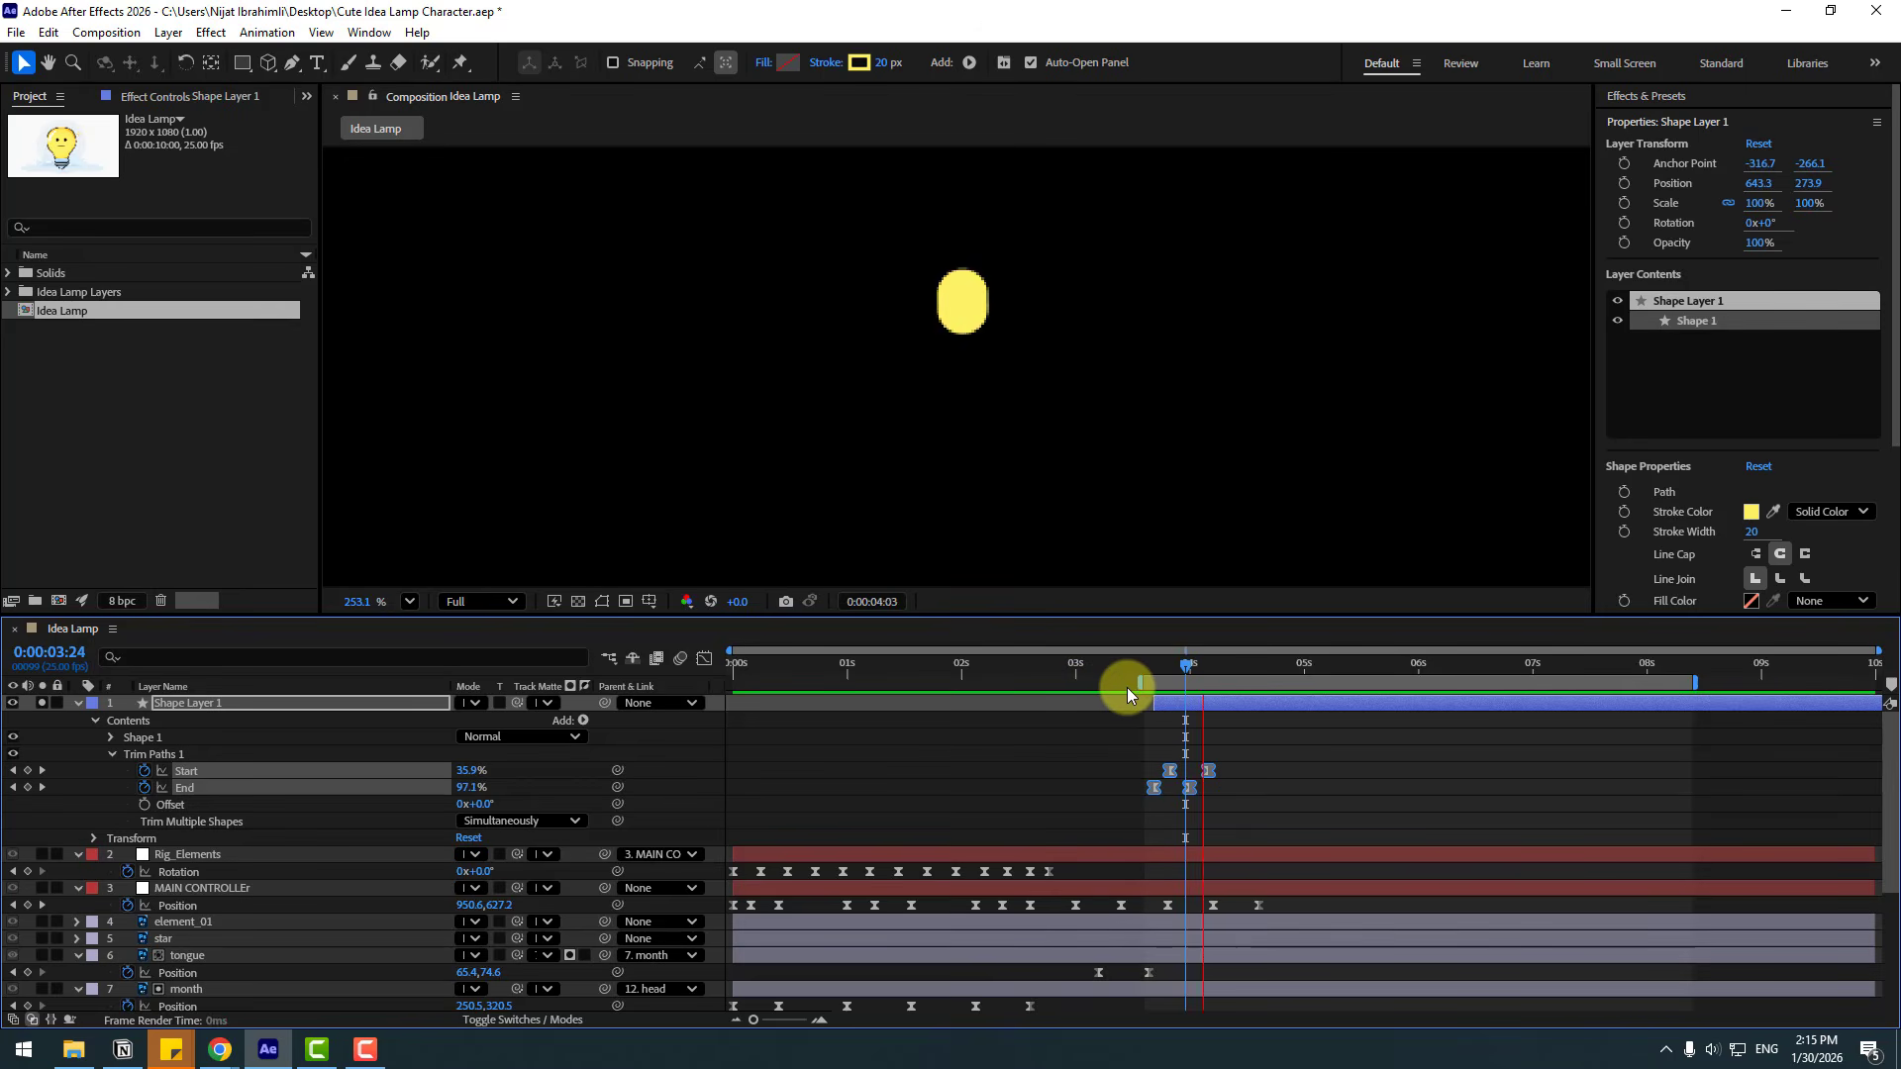
pyautogui.scroll(-2, 980, 446)
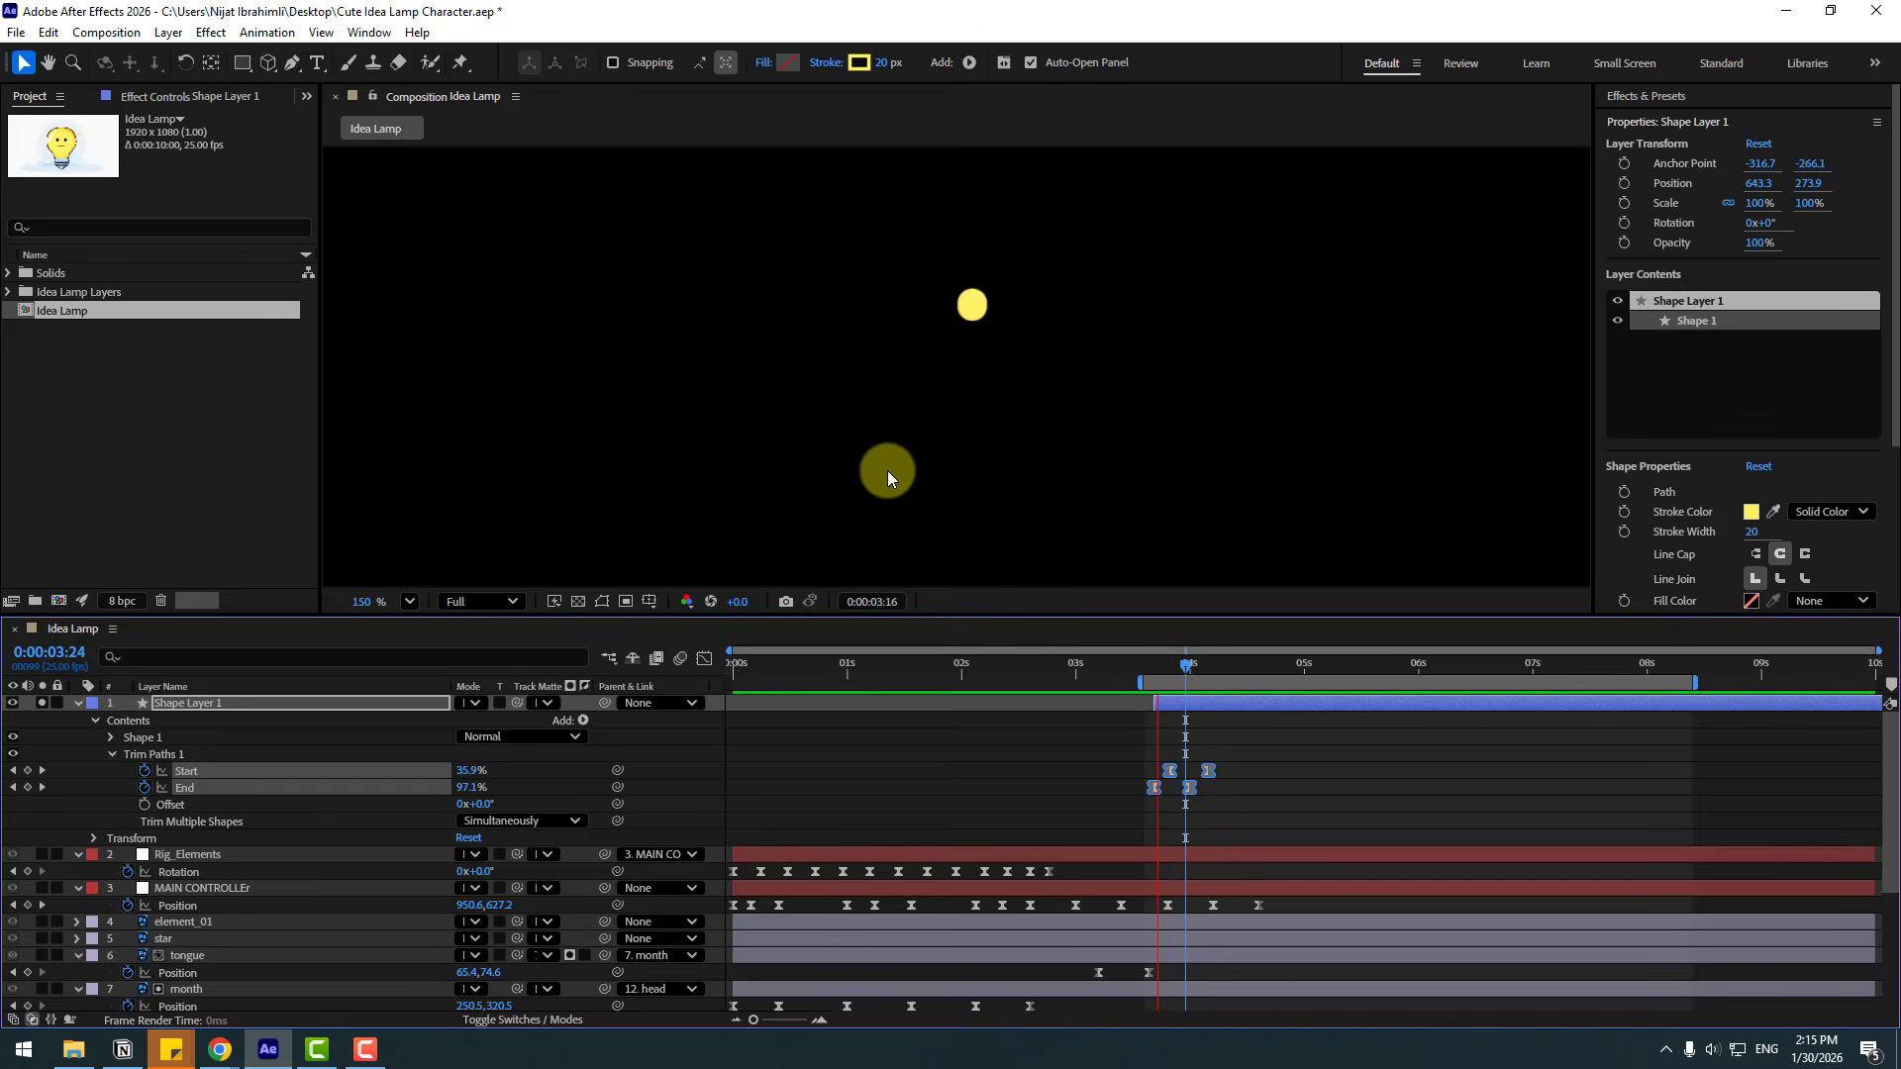
# Split the line layer at 4:04 and delete the part after the split.
pyautogui.click(1208, 668)
pyautogui.click(1230, 719)
pyautogui.click(1226, 703)
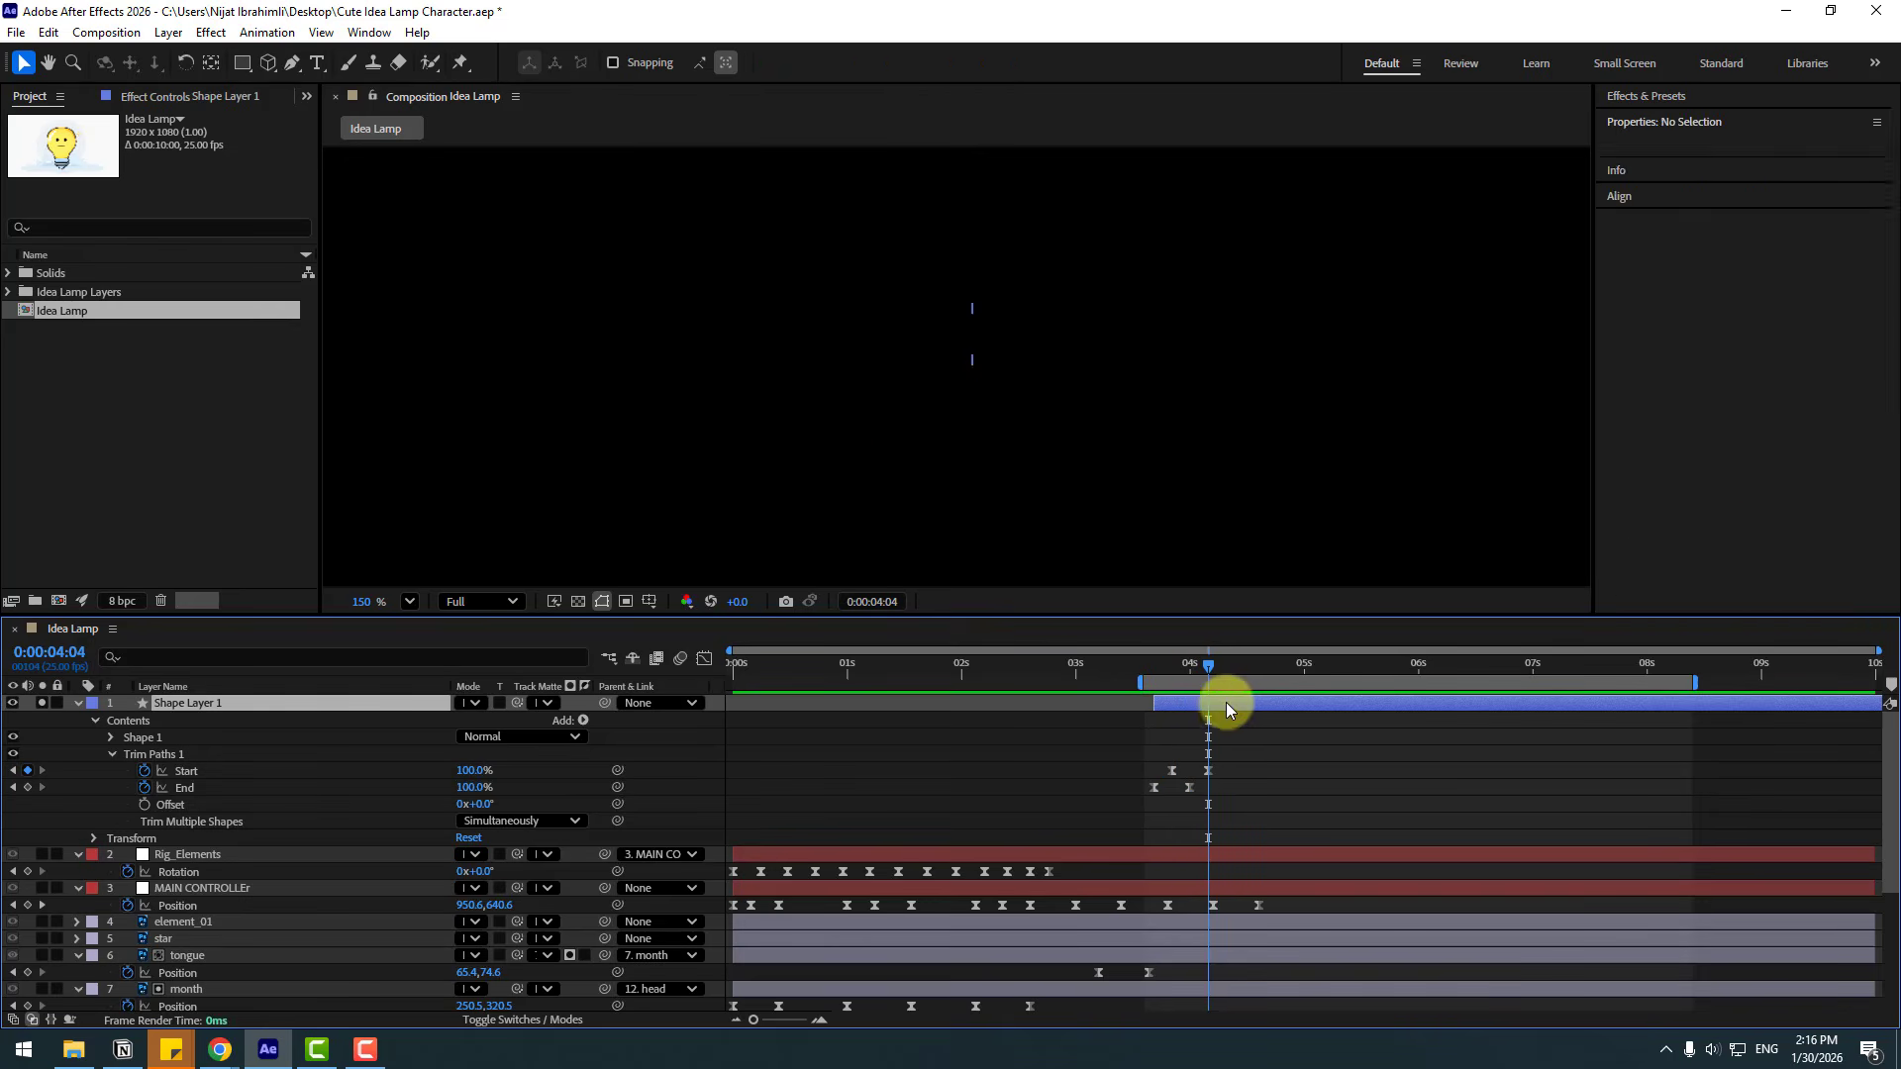
pyautogui.click(52, 35)
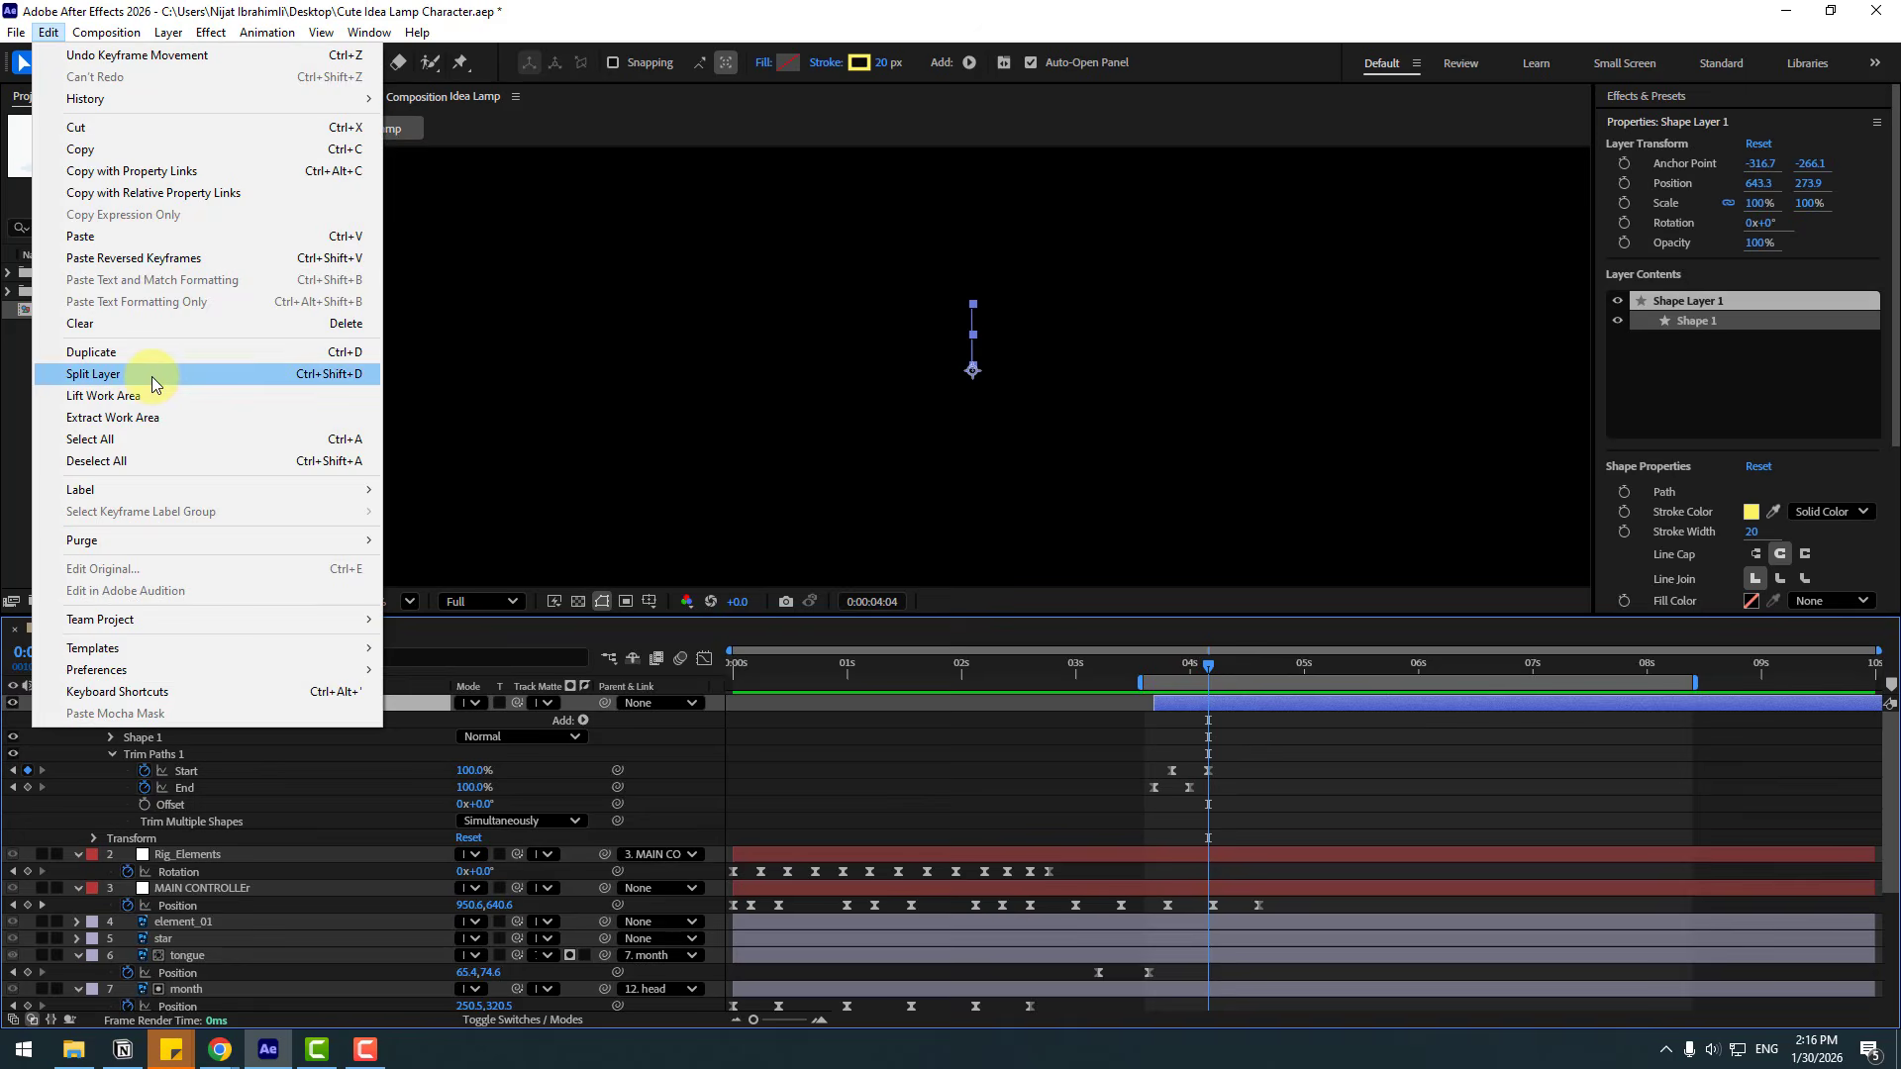
pyautogui.click(152, 376)
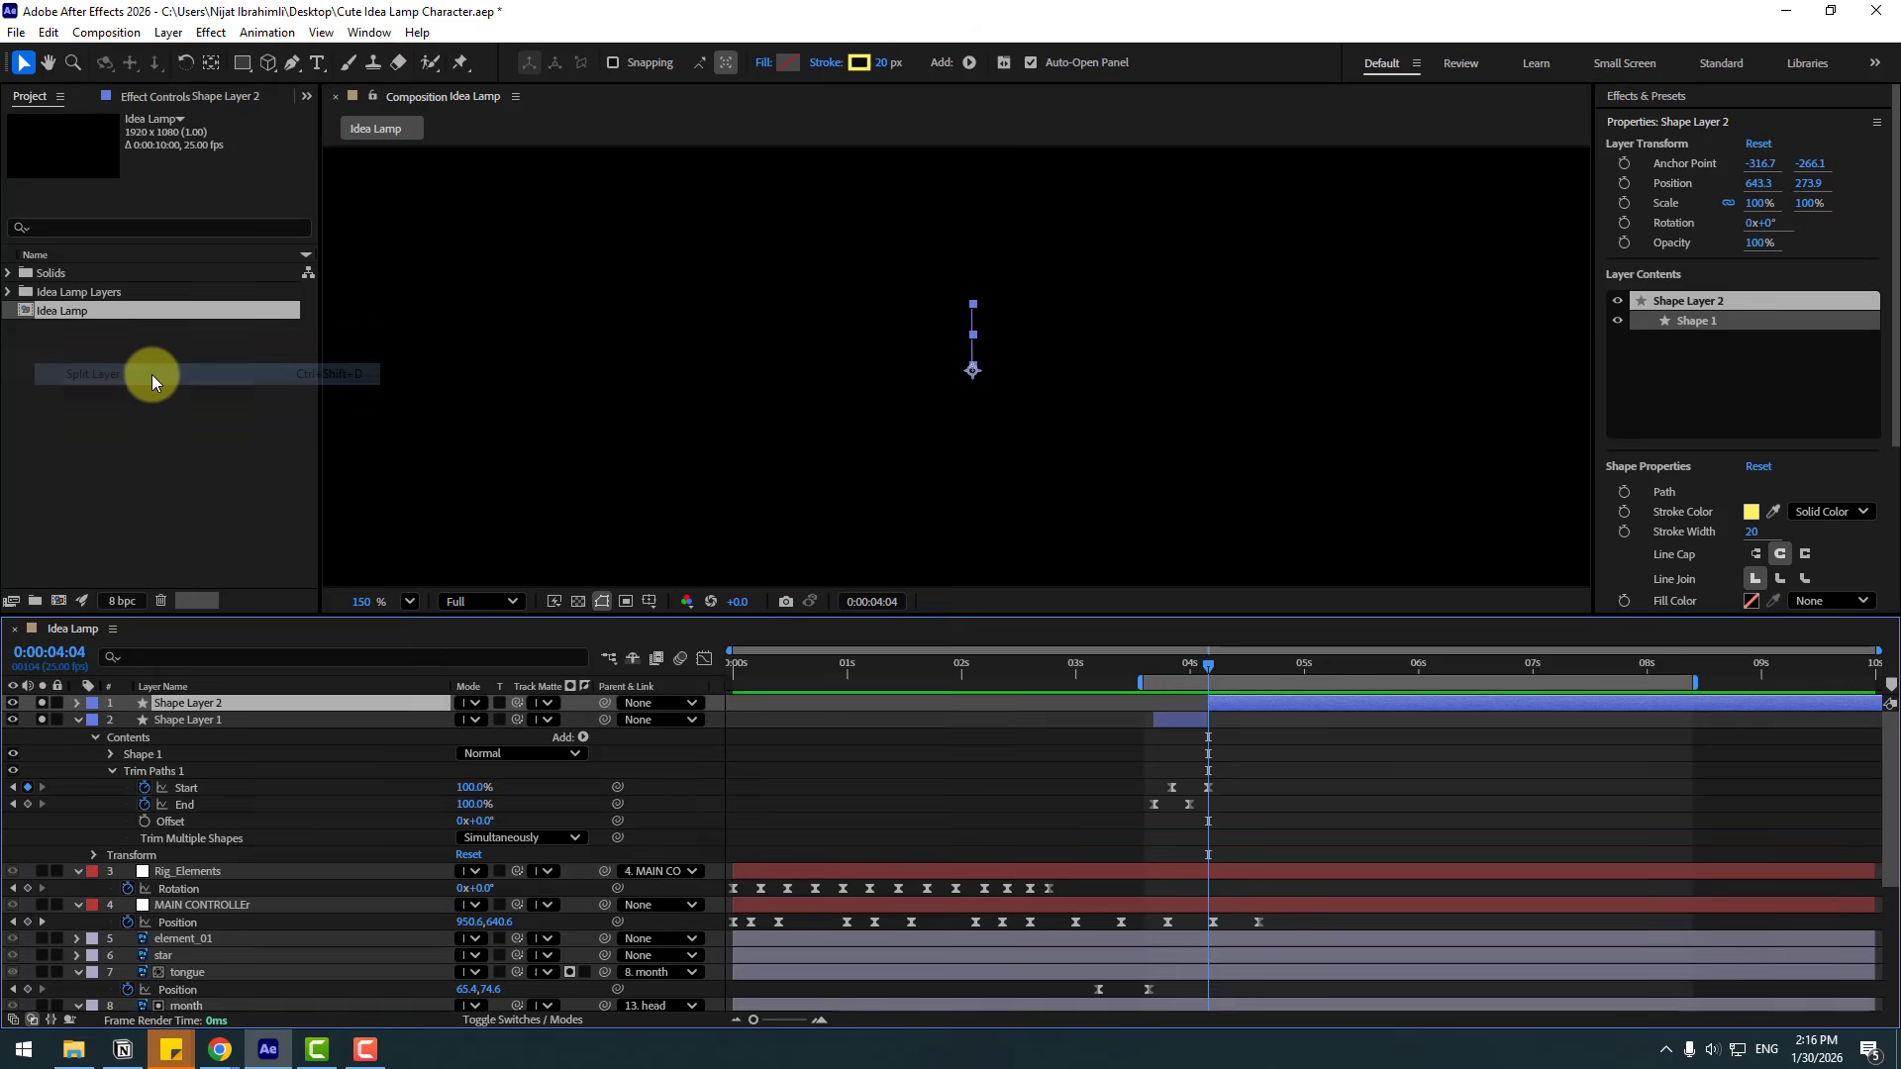
pyautogui.press('Delete')
# Set the line layer's Rotation to -180°.
pyautogui.click(1176, 668)
pyautogui.click(1181, 706)
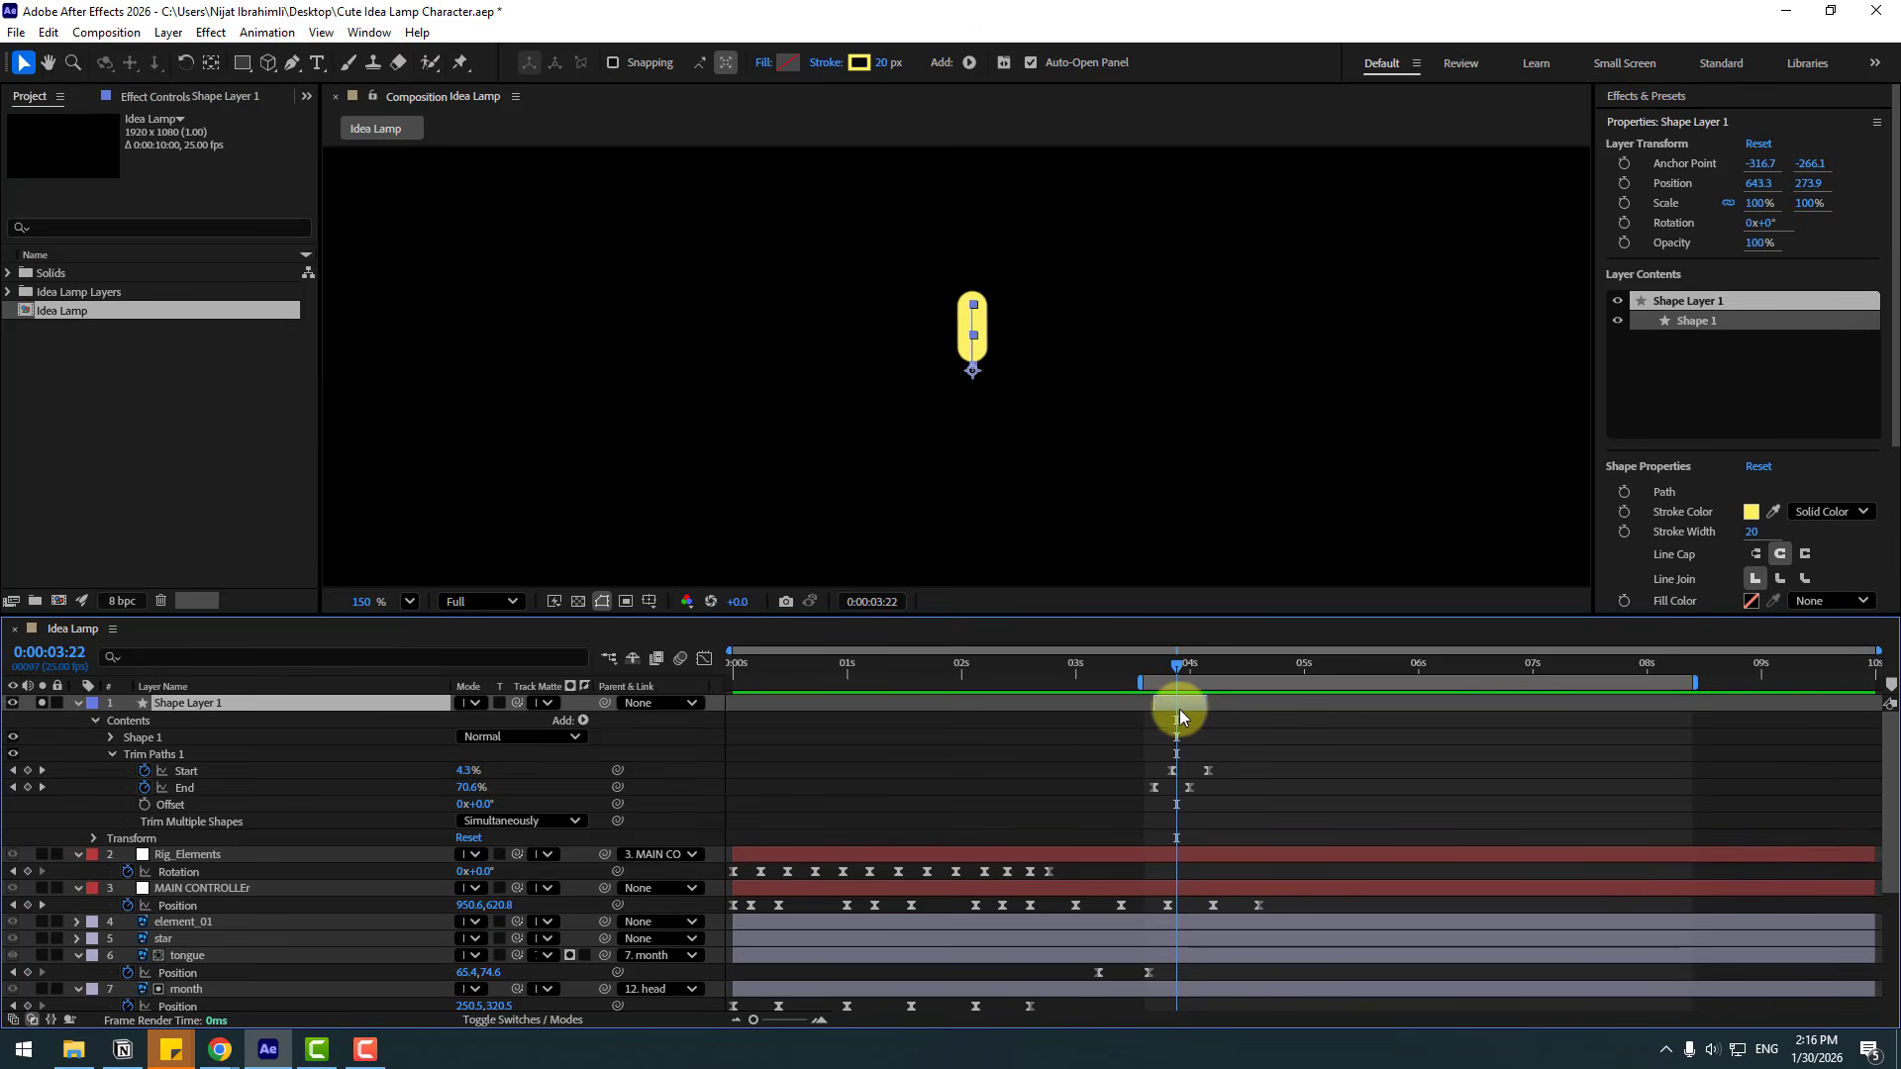
pyautogui.press('r')
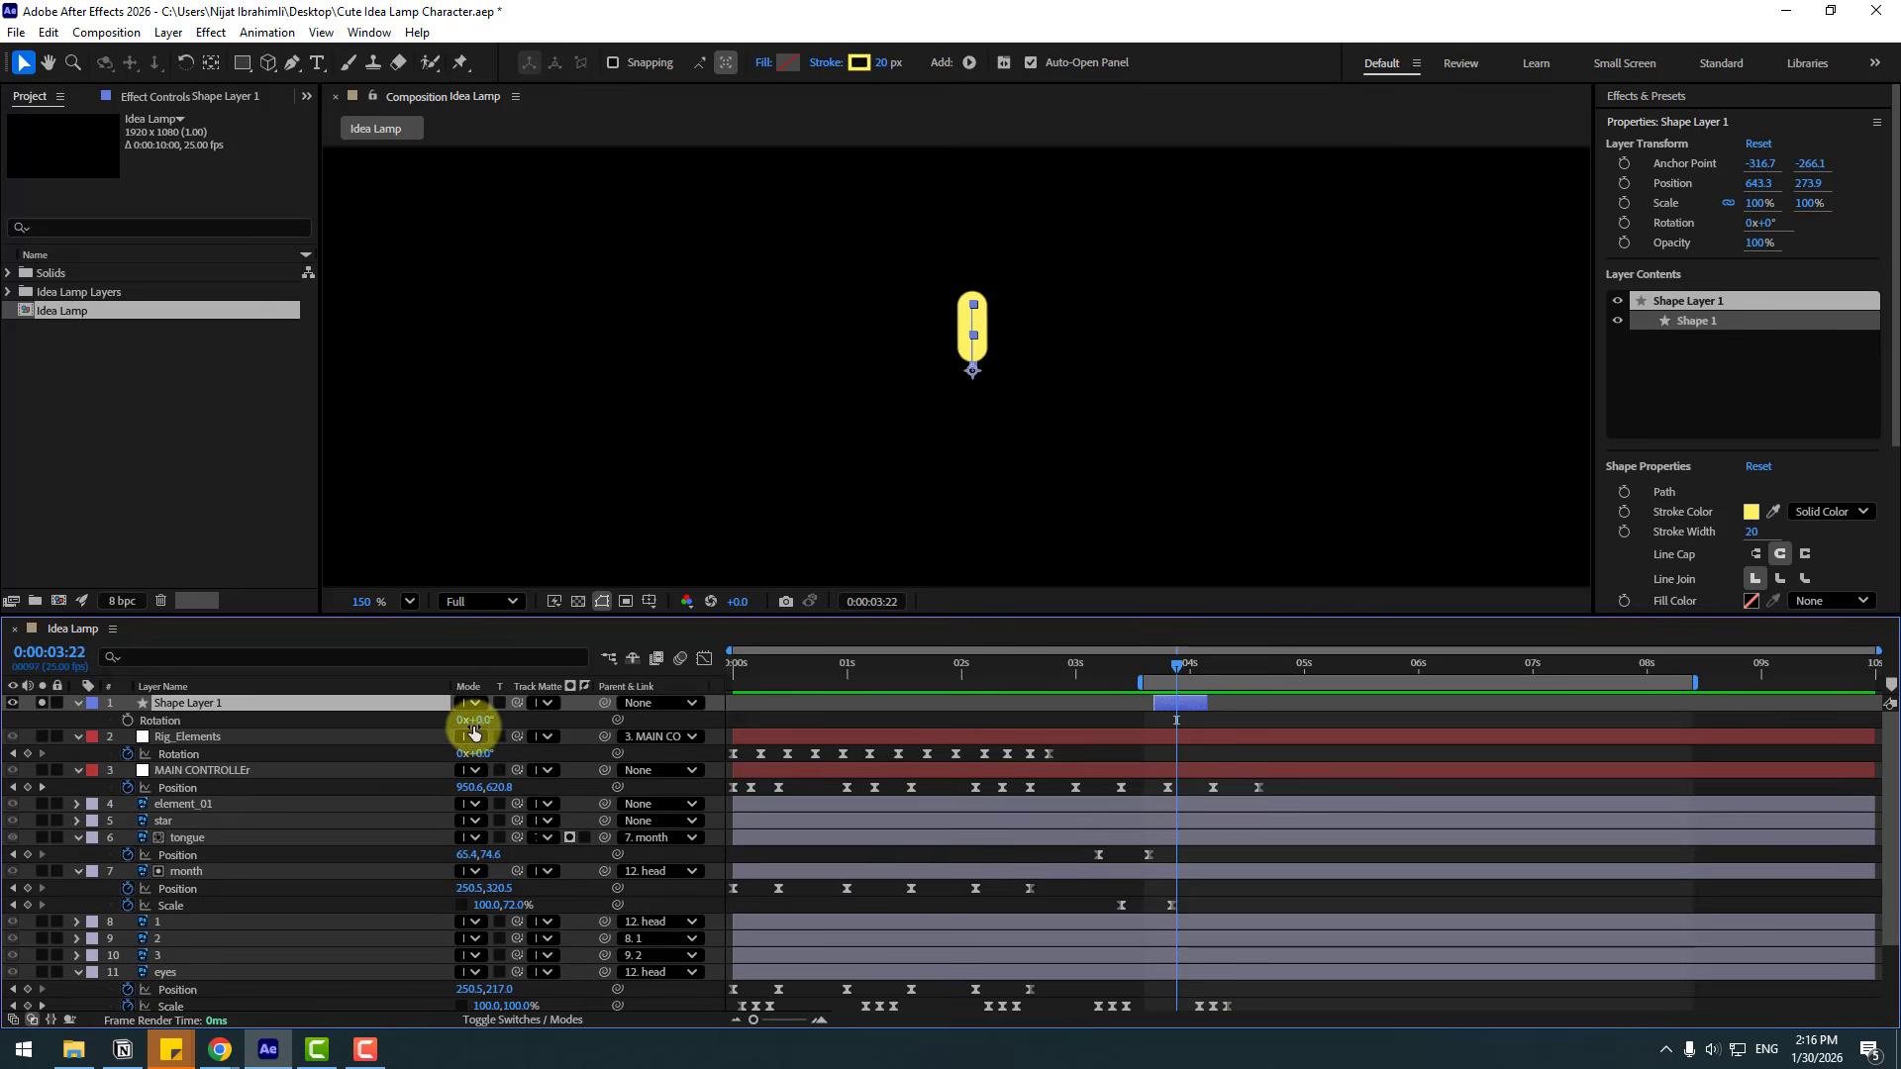
pyautogui.moveTo(475, 719); pyautogui.dragTo(324, 744)
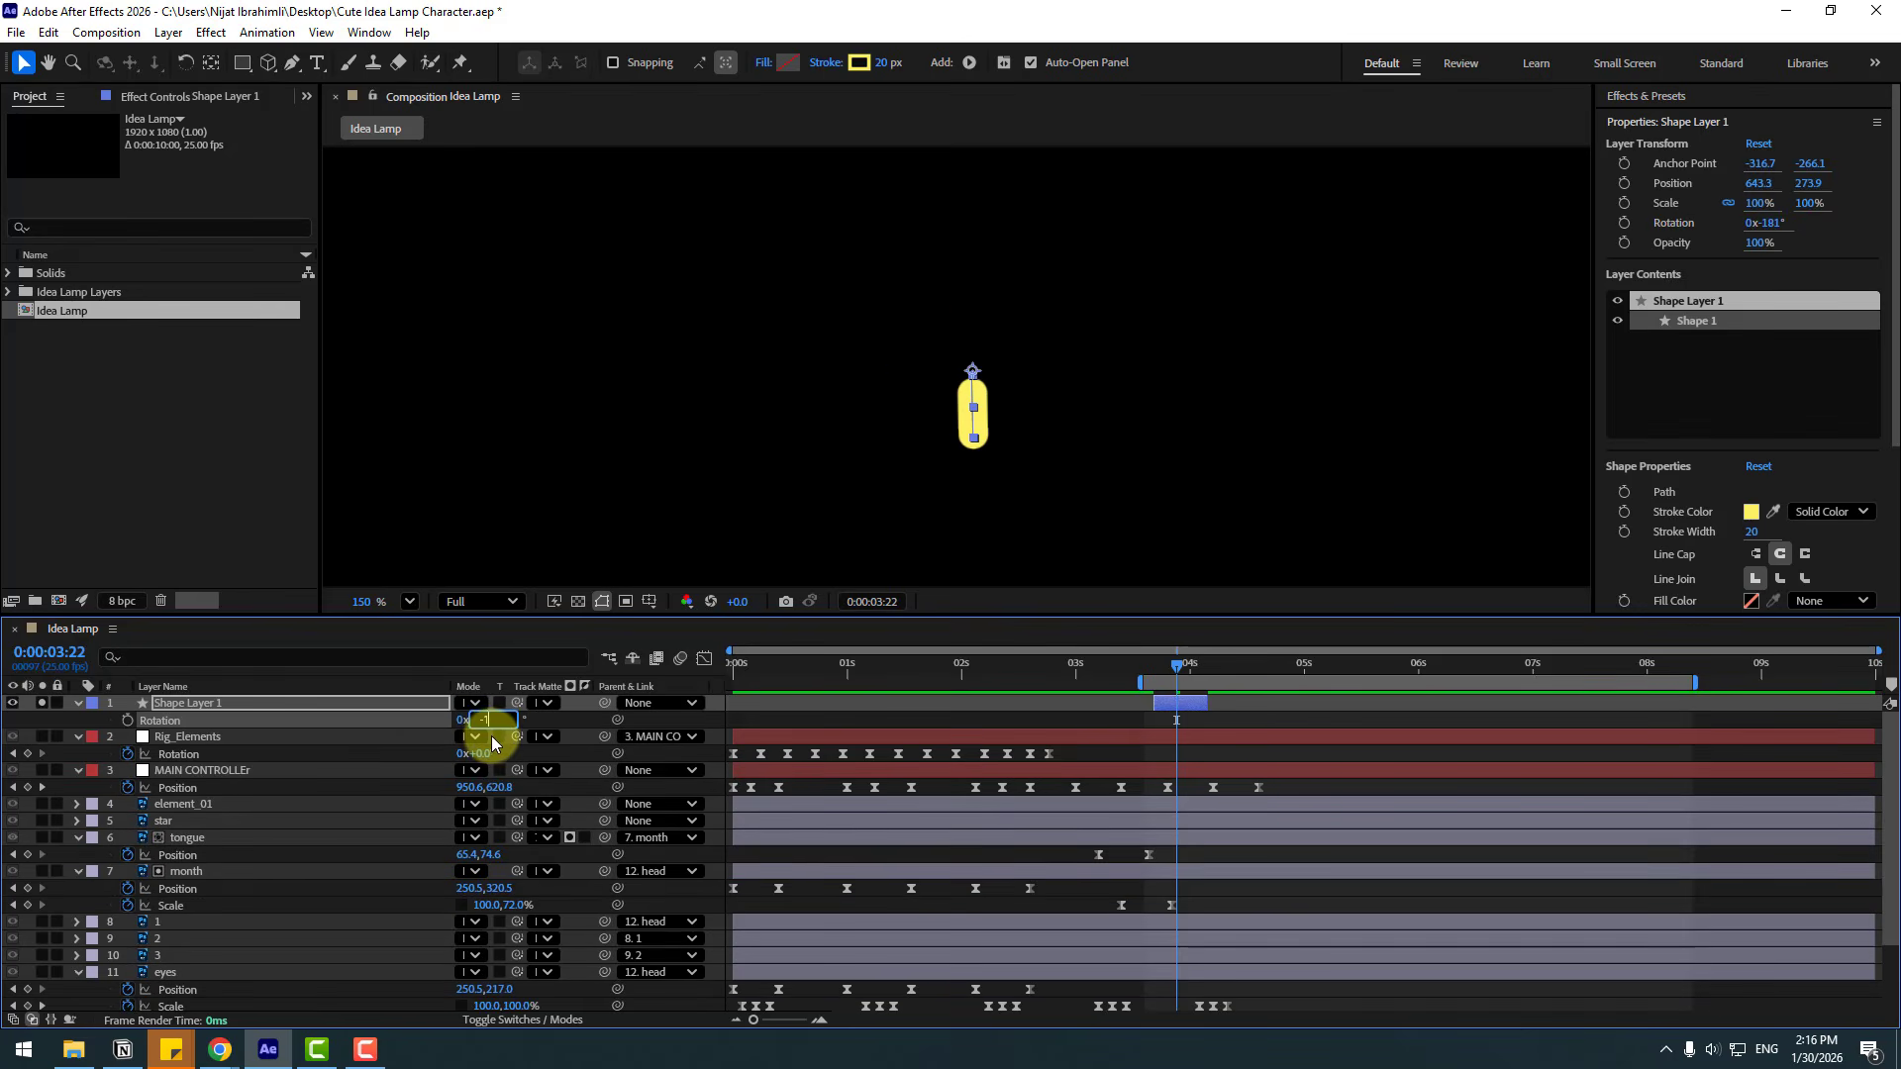
pyautogui.click(1167, 663)
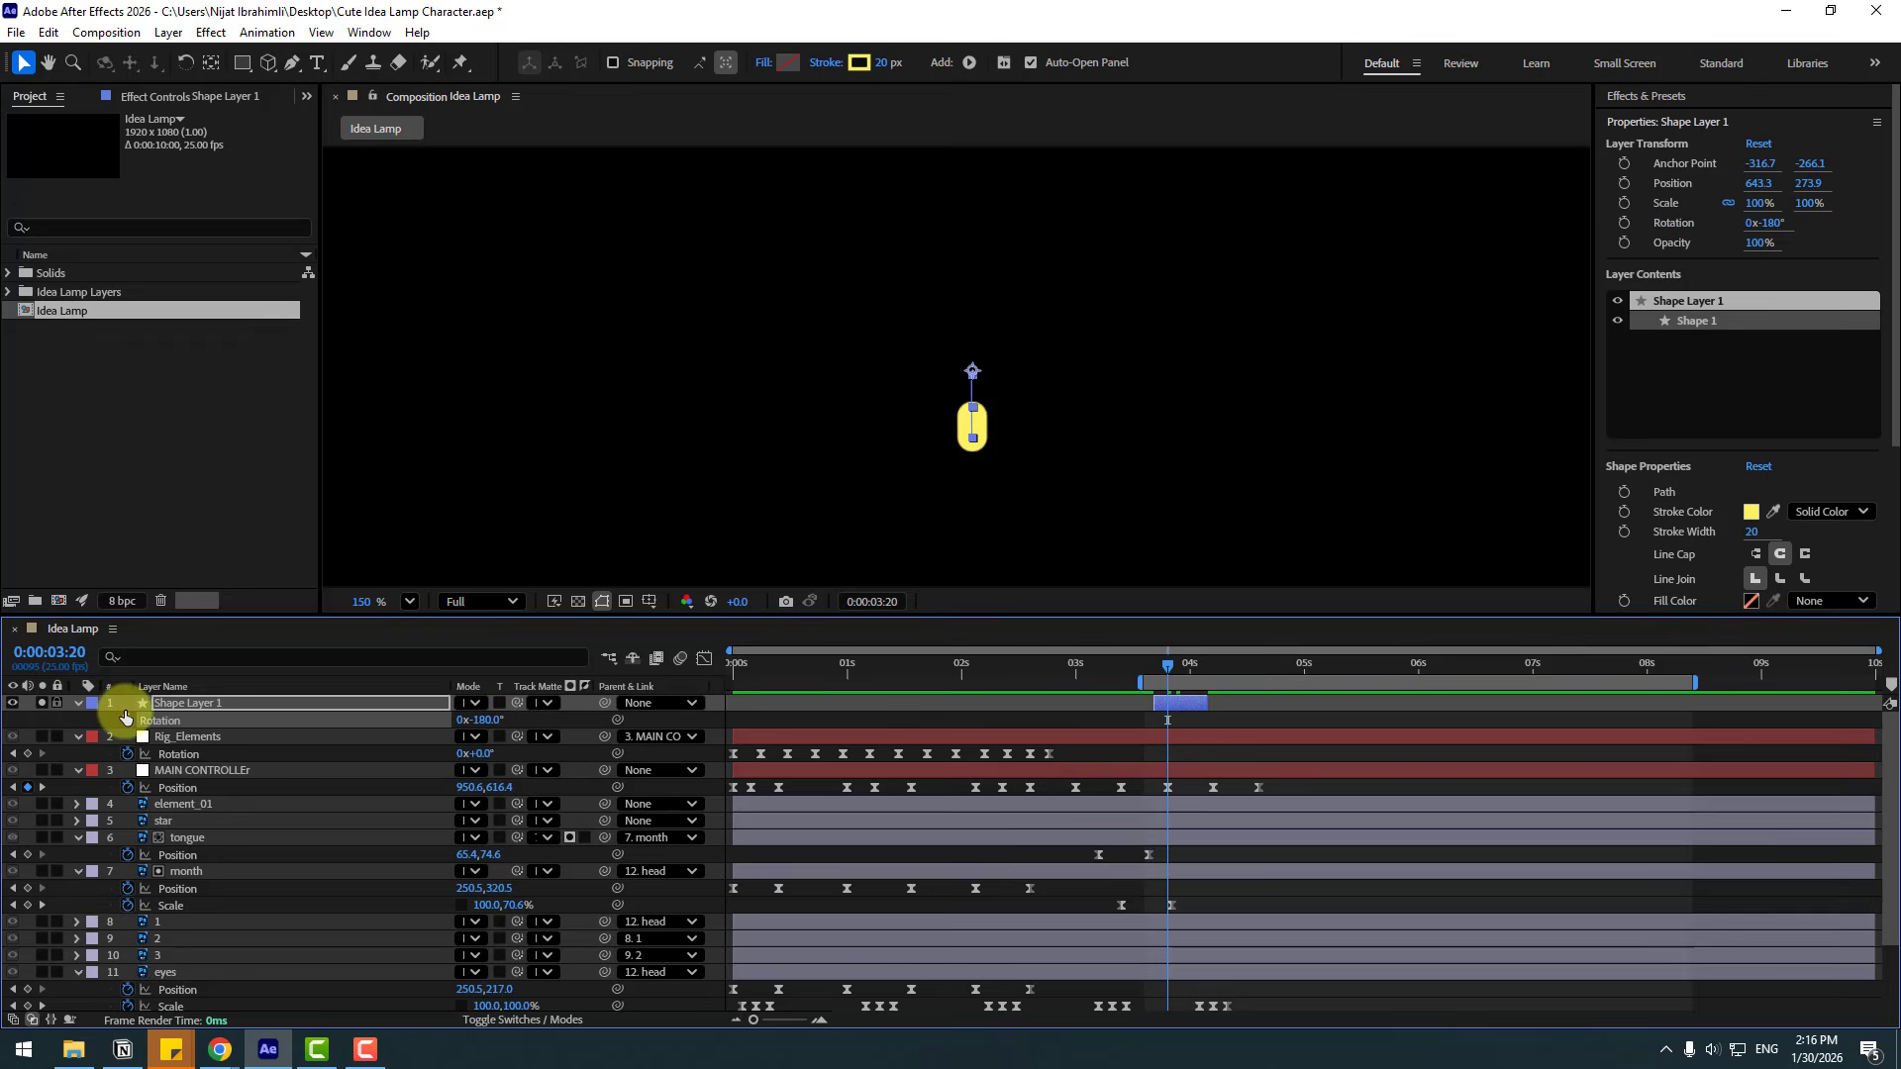
# Rename the line layer as 1 and turn off its solo.
pyautogui.click(195, 690)
pyautogui.click(194, 702)
pyautogui.press('Return')
pyautogui.press('Return')
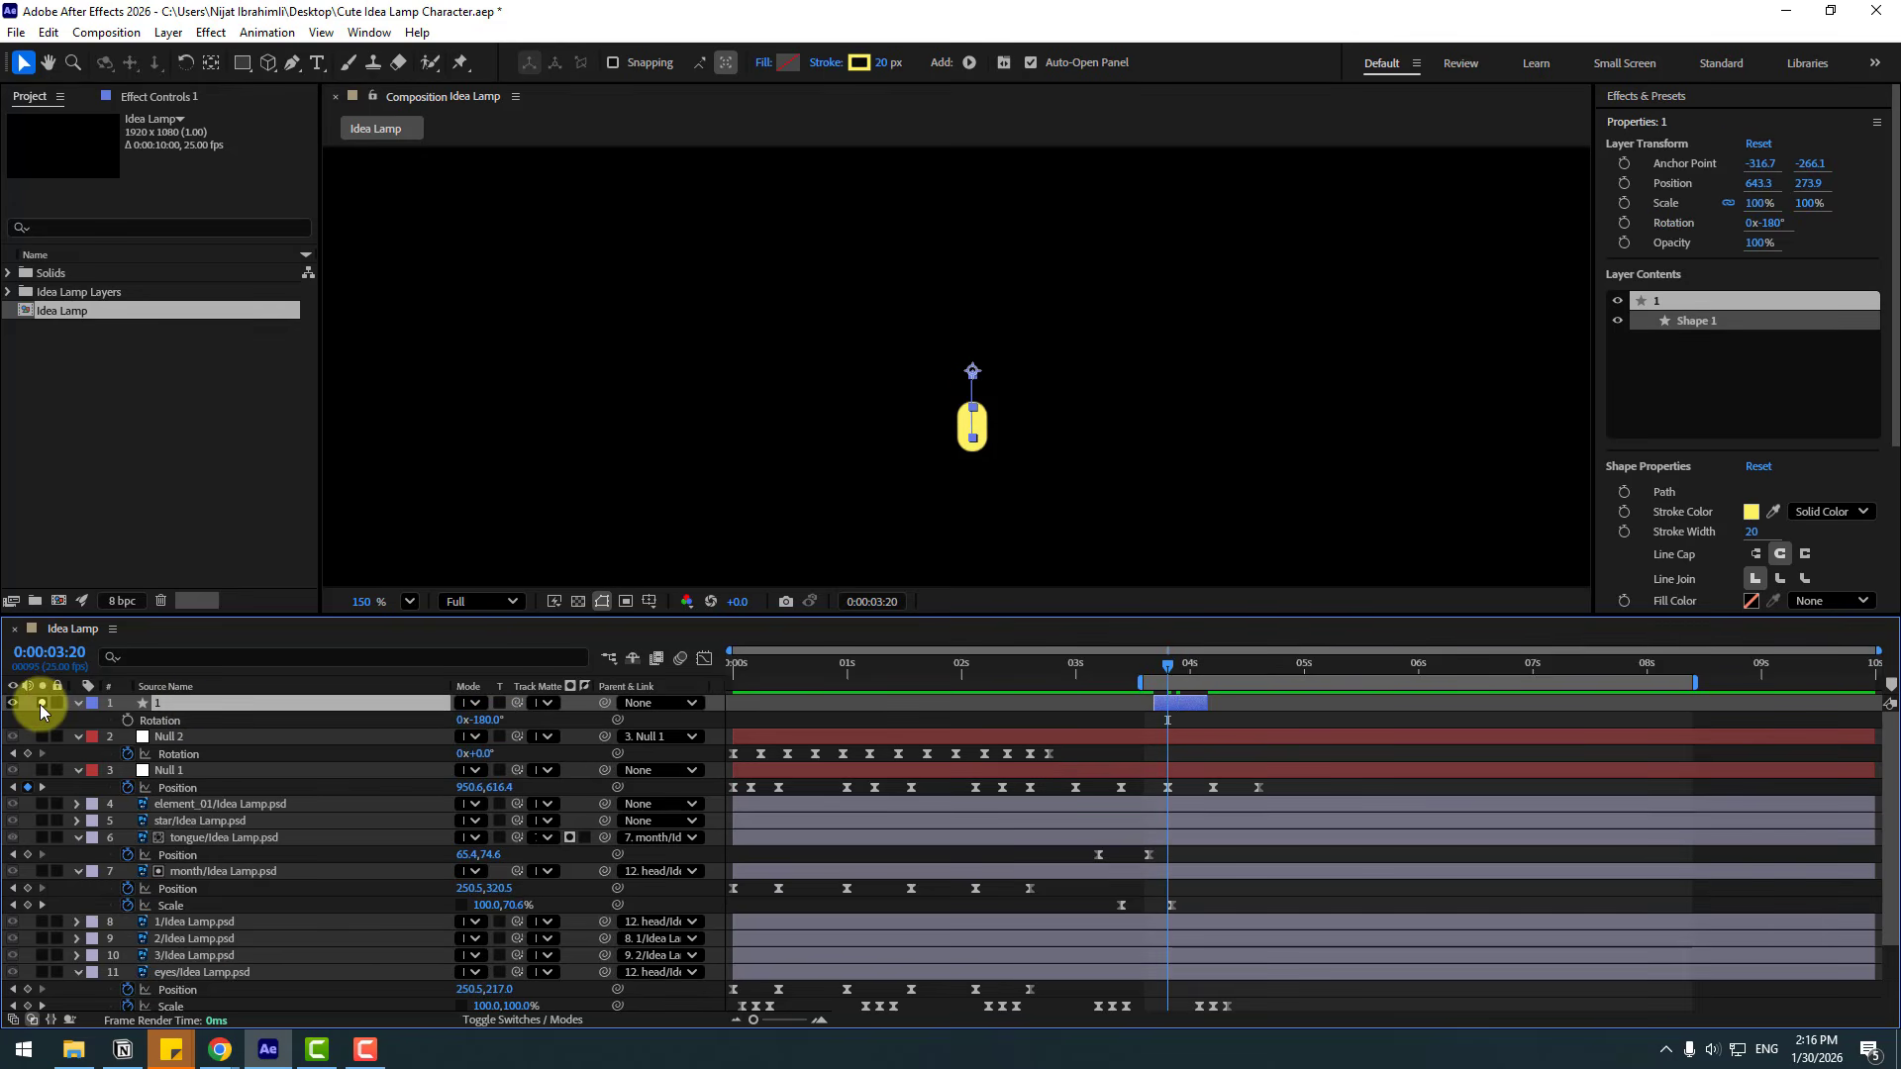
pyautogui.click(42, 702)
# Rotate line layer 1 to -236° so that it points toward the bulb, viewing it at 3:23.
pyautogui.scroll(-2, 1183, 485)
pyautogui.moveTo(1232, 535); pyautogui.dragTo(1010, 418)
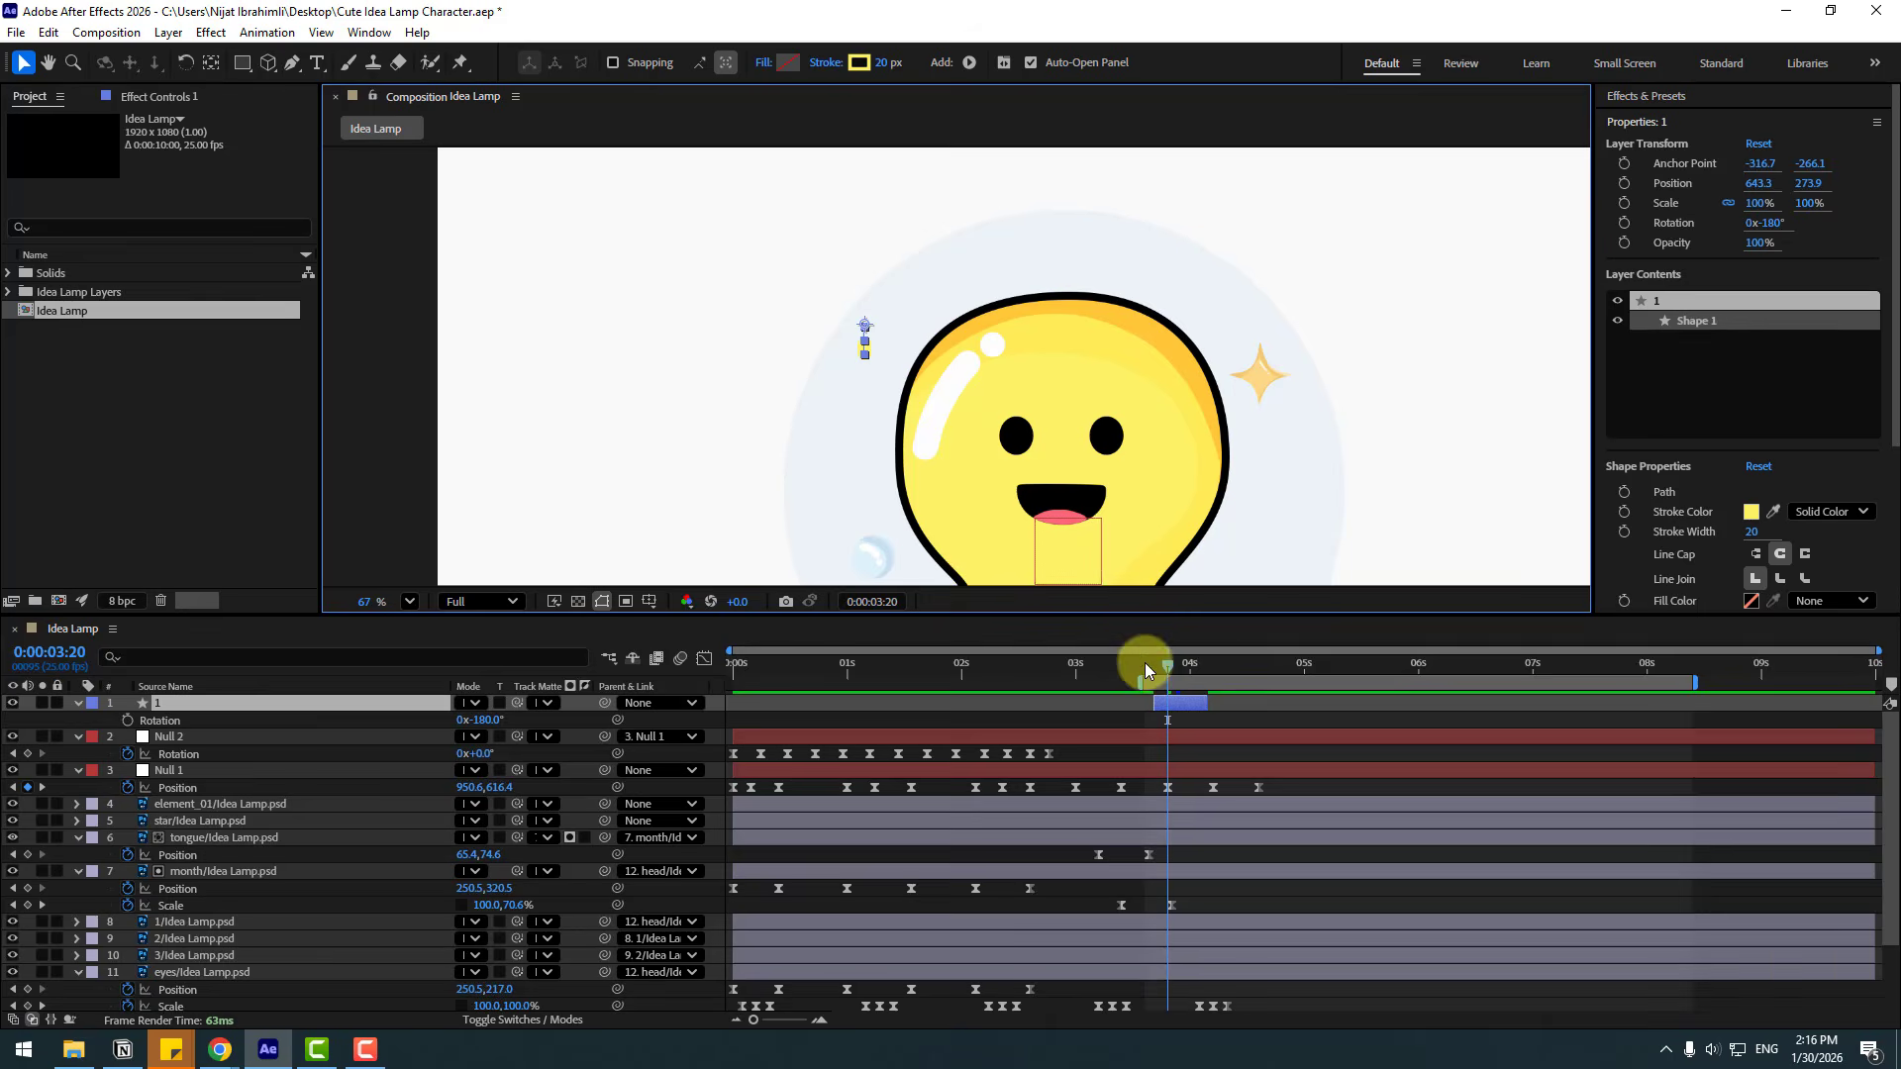
pyautogui.moveTo(1144, 663); pyautogui.dragTo(1179, 666)
pyautogui.scroll(4, 900, 407)
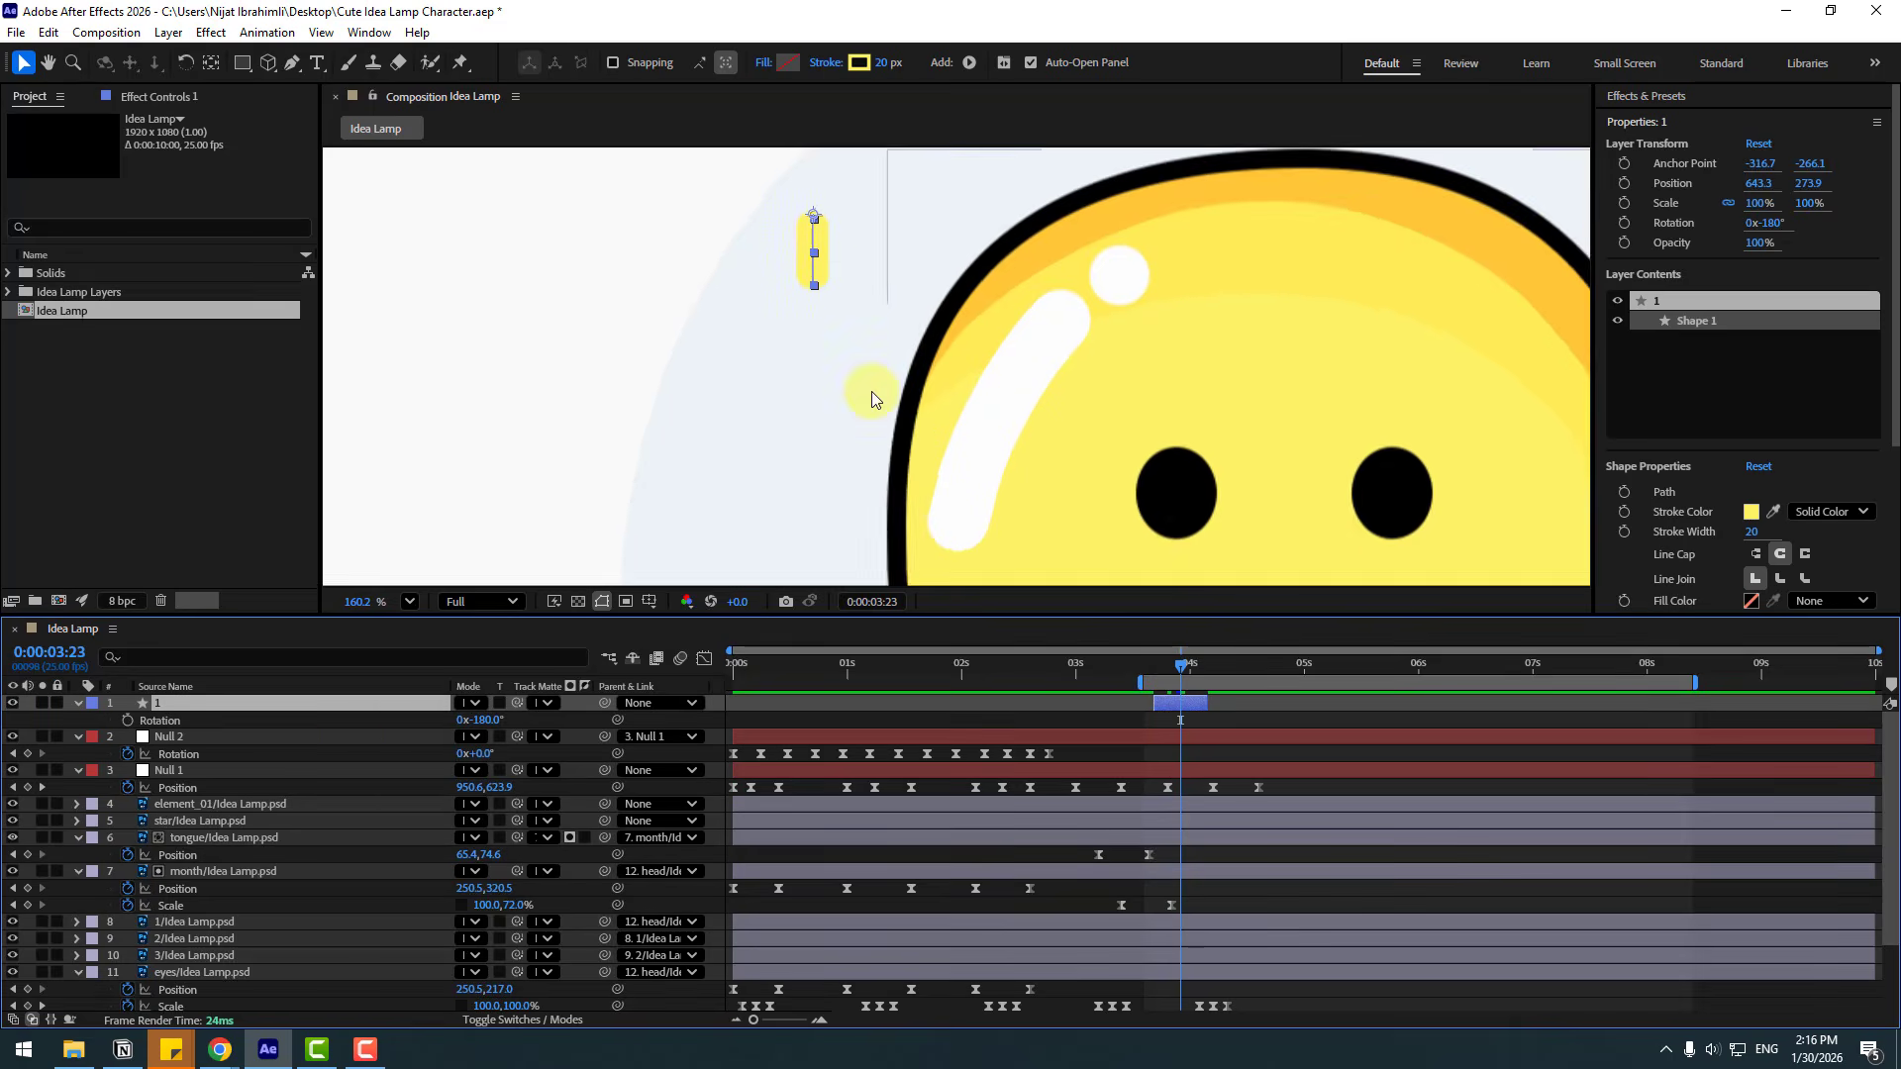
pyautogui.moveTo(466, 721); pyautogui.dragTo(436, 729)
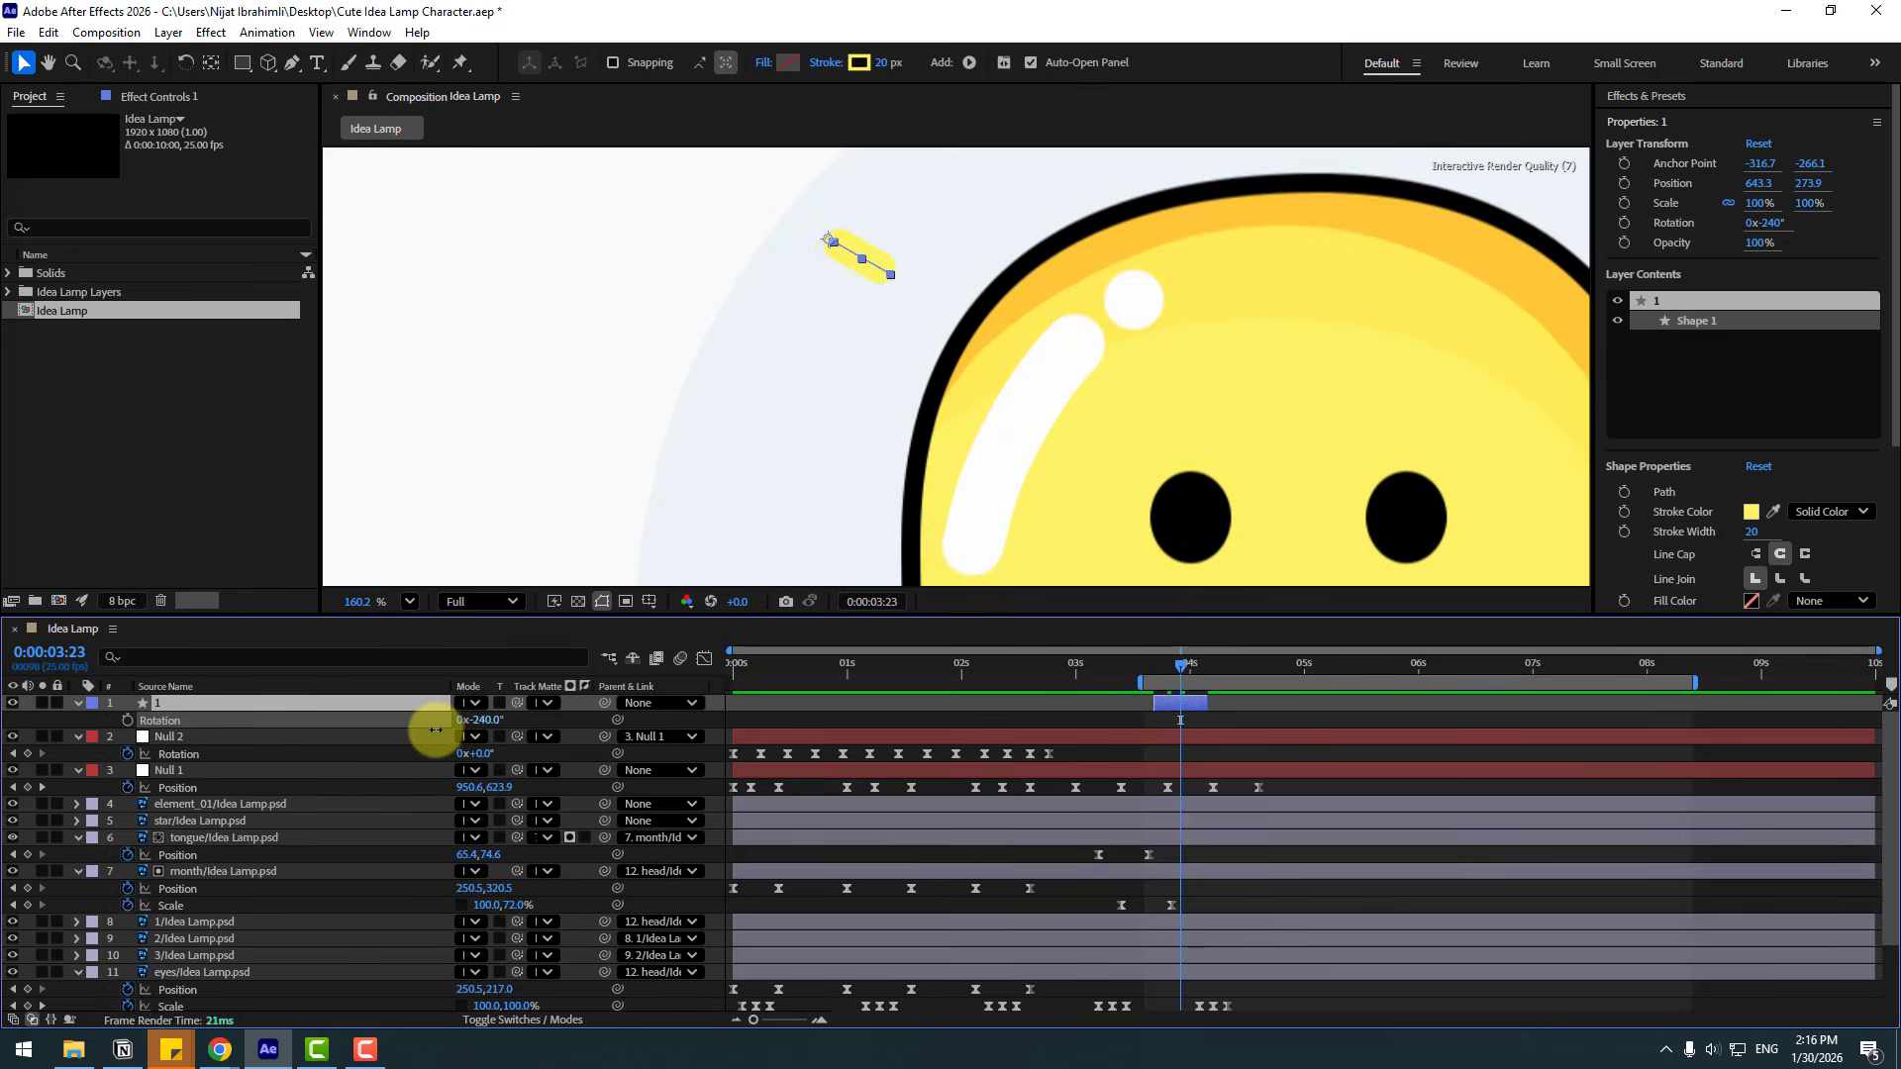
# Move line layer 1 slightly down beside the bulb's upper-left edge, to about 642, 296, and select the layer.
pyautogui.scroll(-3, 763, 514)
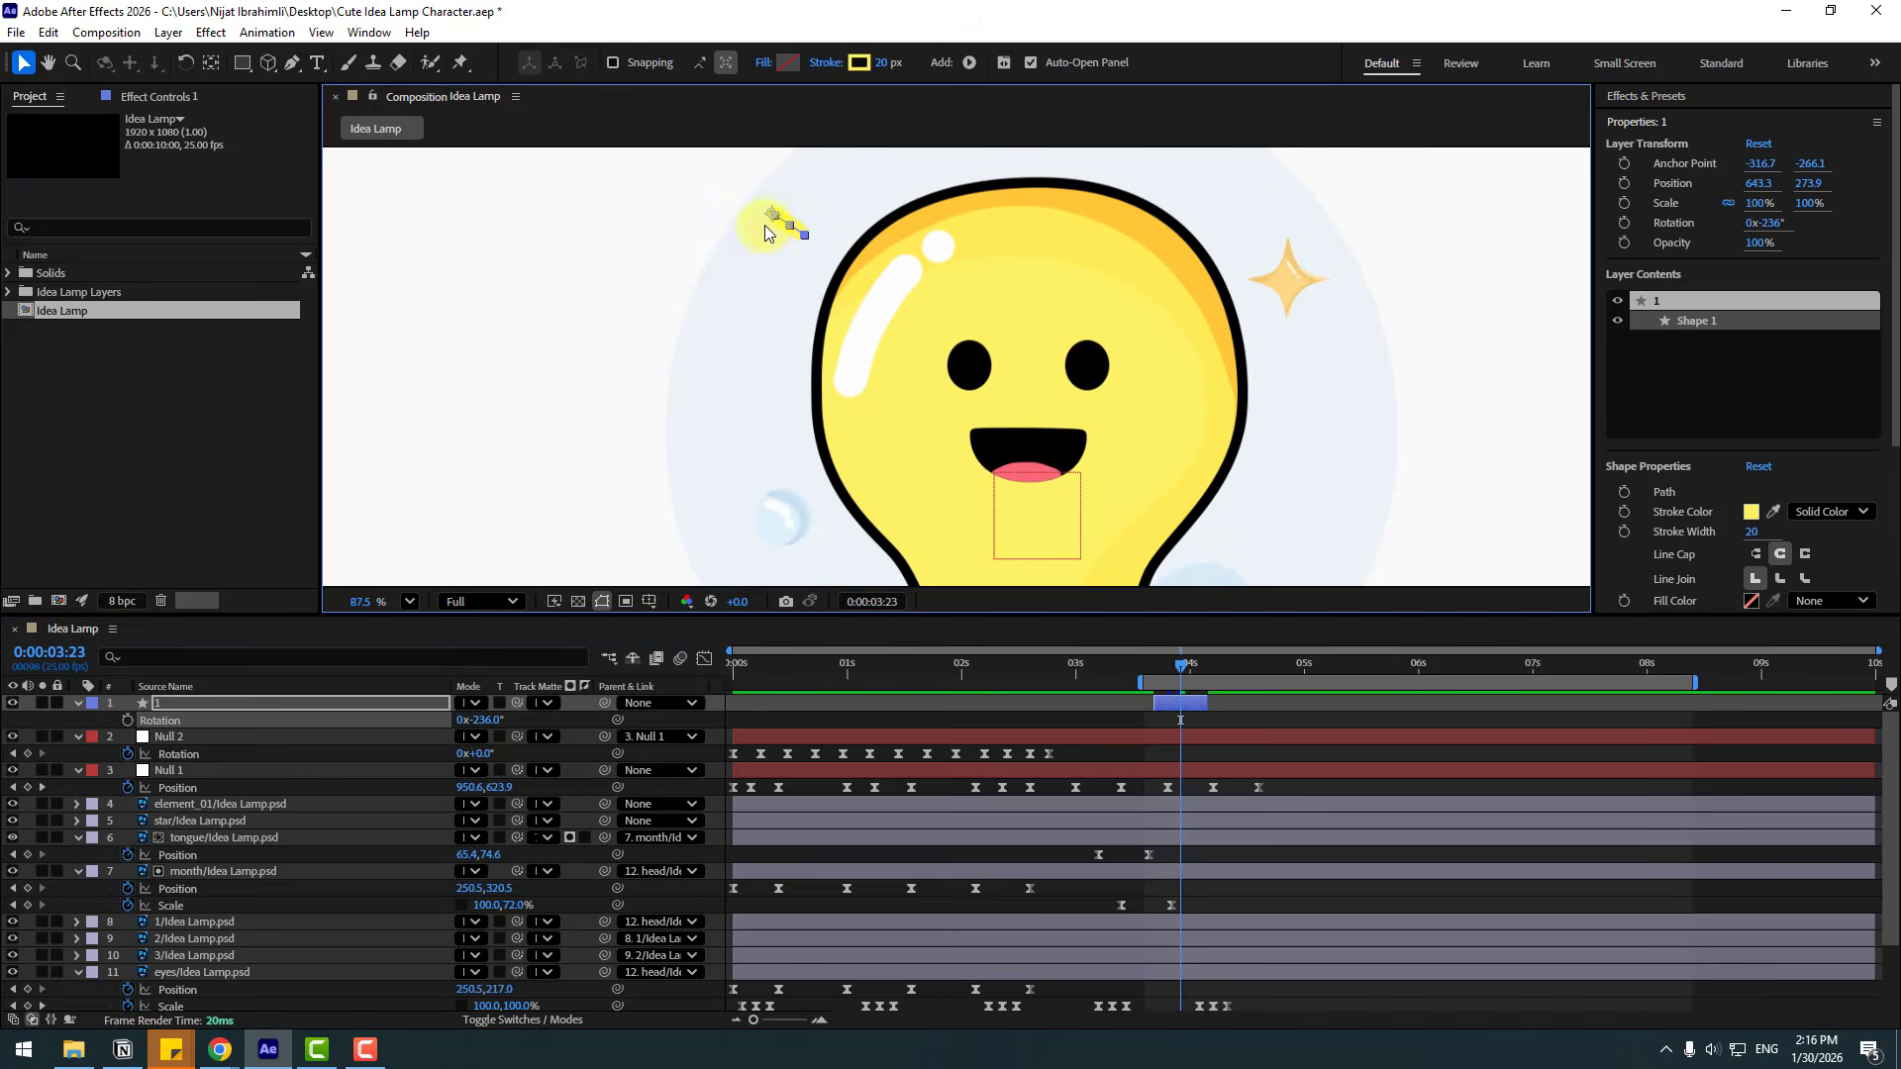
pyautogui.moveTo(770, 215)
pyautogui.mouseDown()
pyautogui.moveTo(753, 285)
pyautogui.moveTo(770, 229)
pyautogui.mouseUp()
pyautogui.moveTo(1067, 272); pyautogui.dragTo(1007, 340)
pyautogui.click(200, 707)
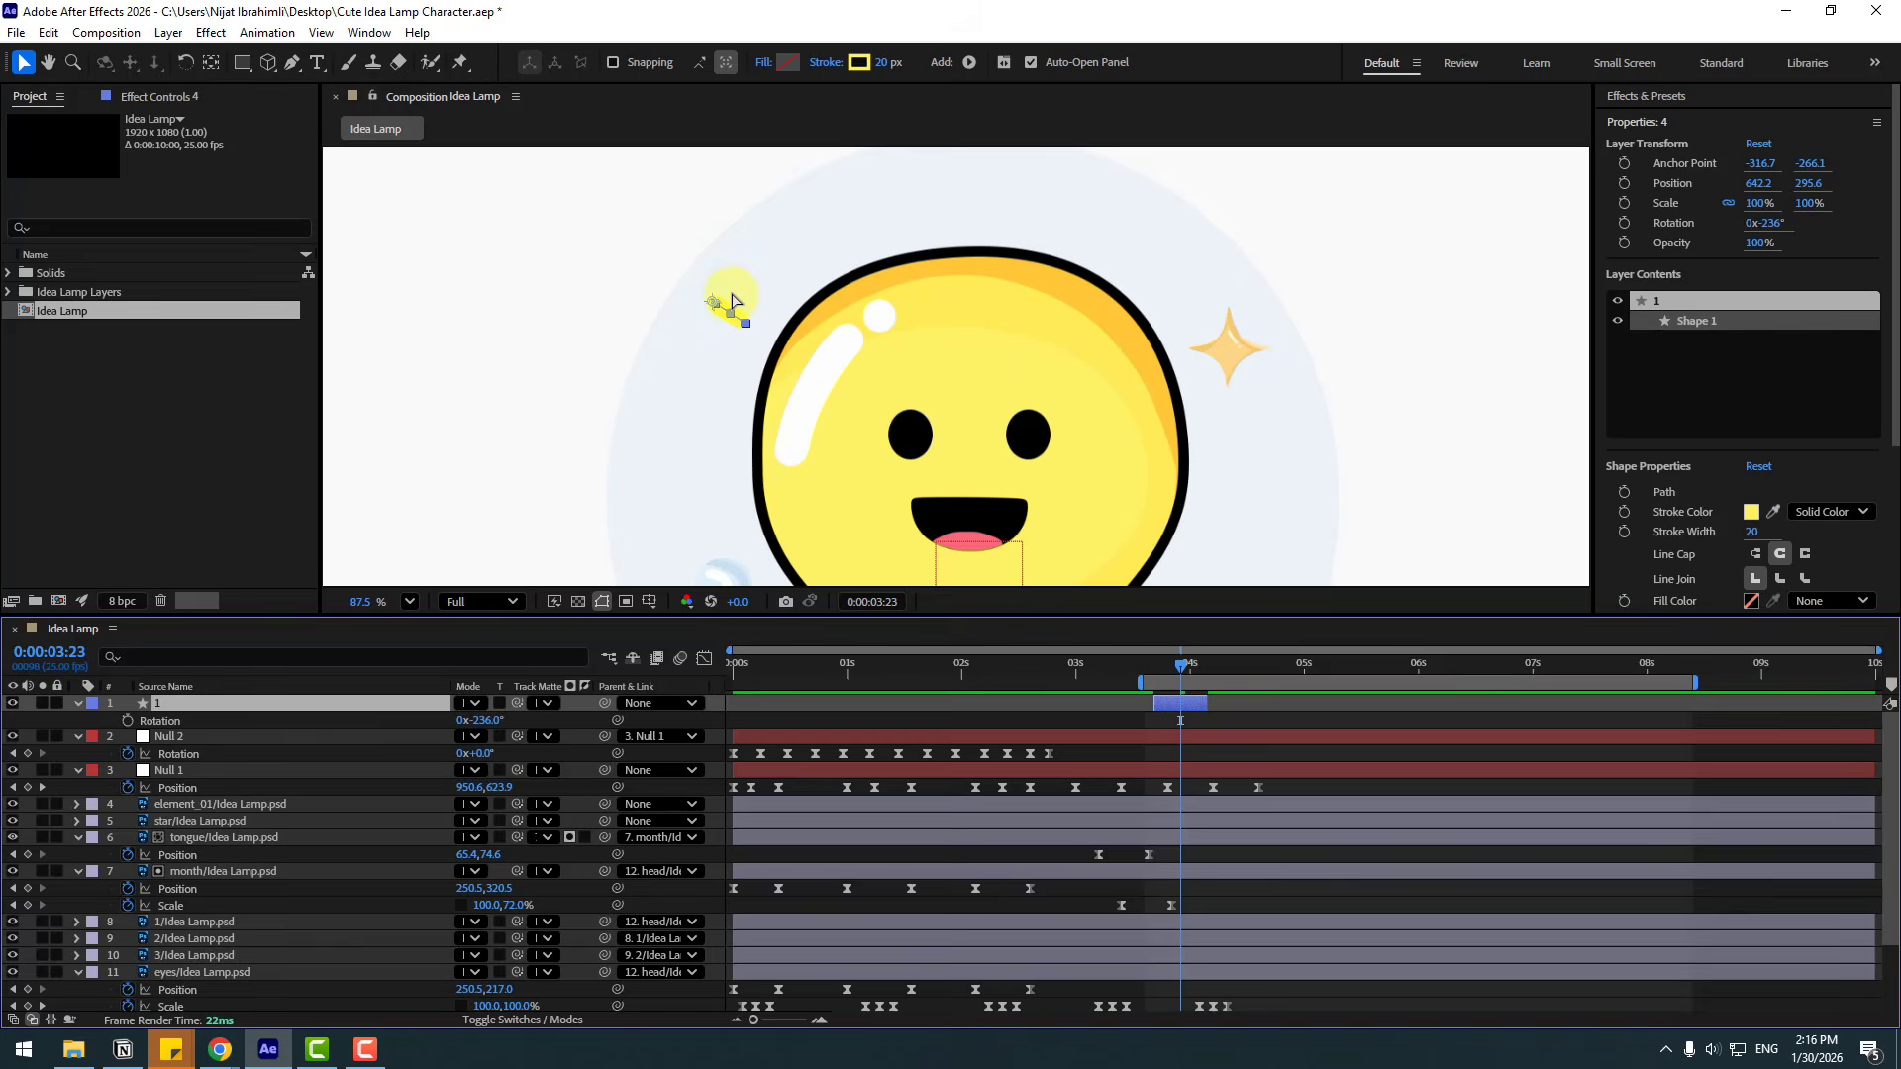
# Duplicate line layer 1 as layer 4, rotate it to -184° and place it above the bulb at about 922, 156.
pyautogui.hotkey('ctrl', 'd')
pyautogui.moveTo(731, 302); pyautogui.dragTo(779, 252)
pyautogui.click(445, 698)
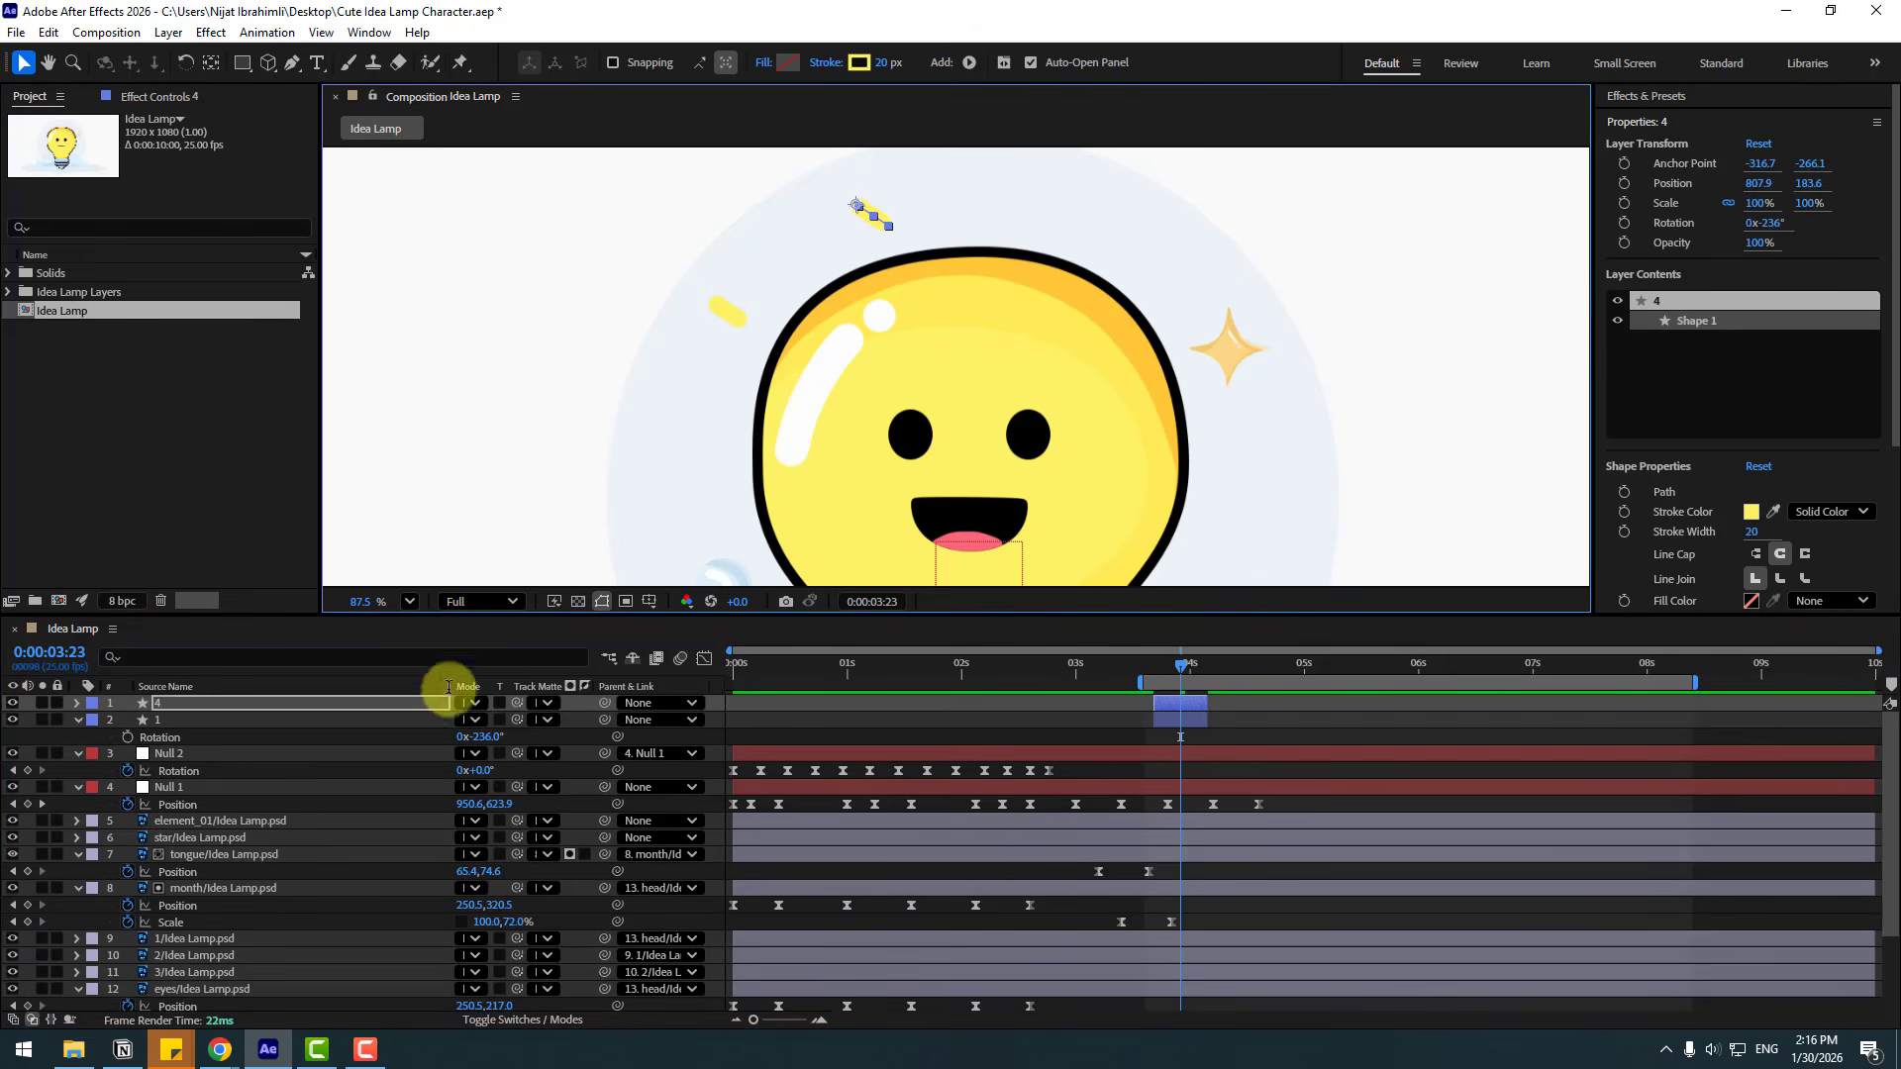
pyautogui.press('r')
pyautogui.moveTo(480, 720); pyautogui.dragTo(517, 718)
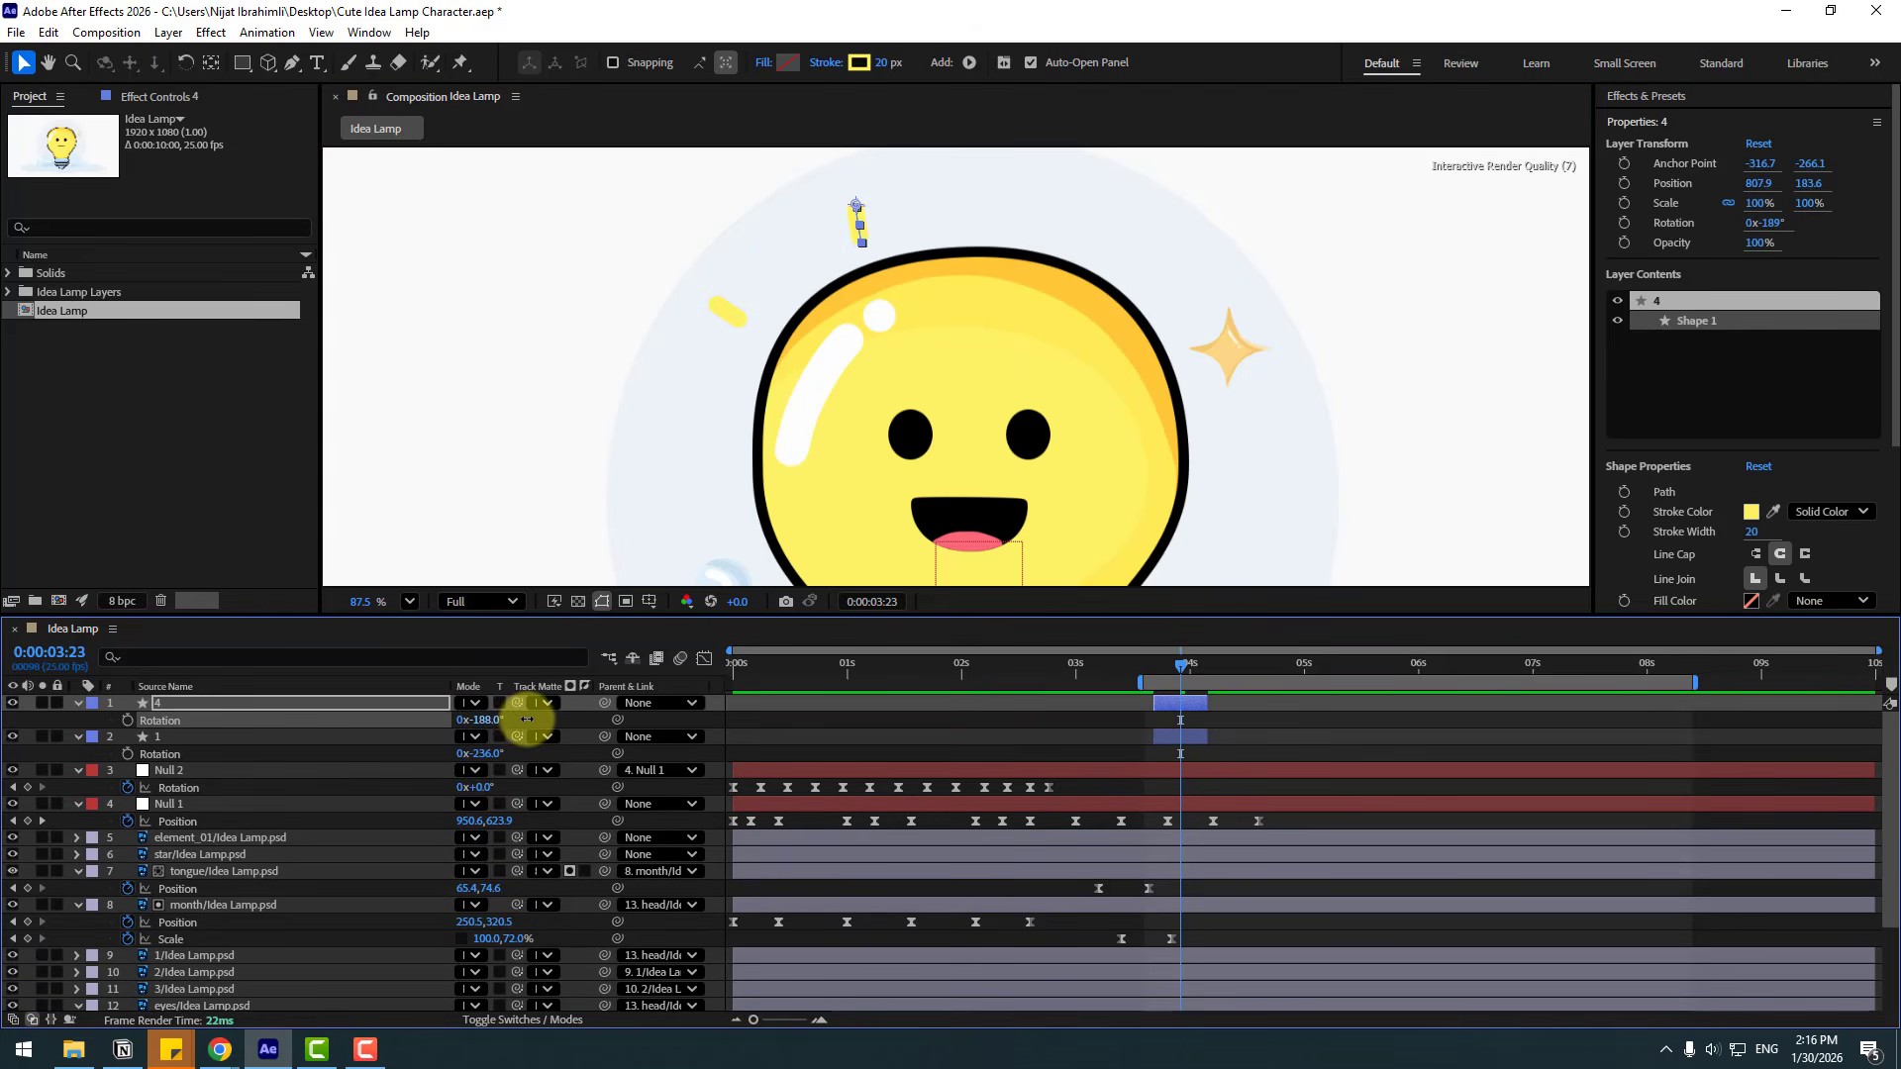
pyautogui.moveTo(864, 206); pyautogui.dragTo(959, 180)
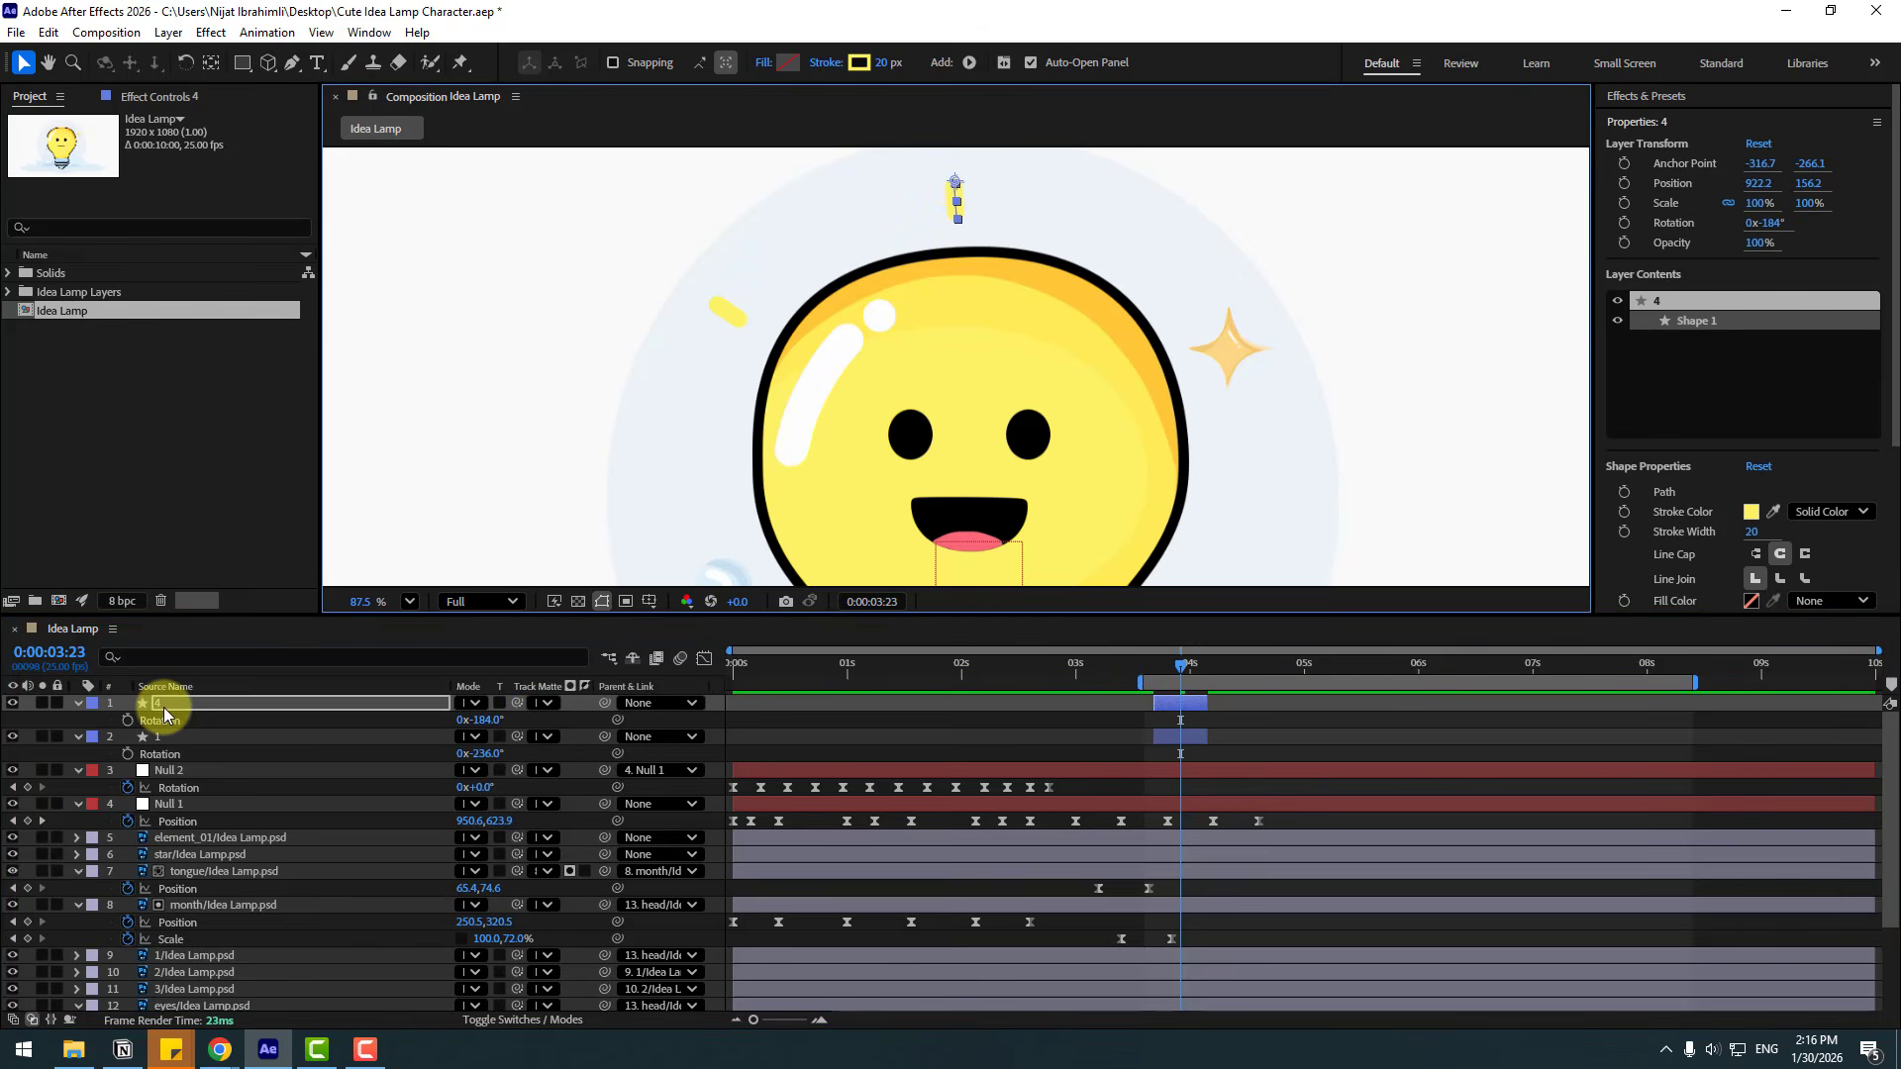
# Duplicate line layer 4, rotate the copy to -144° and place it beside the bulb's upper-right edge at about 1200, 250.
pyautogui.hotkey('ctrl', 'd')
pyautogui.moveTo(956, 188); pyautogui.dragTo(1027, 200)
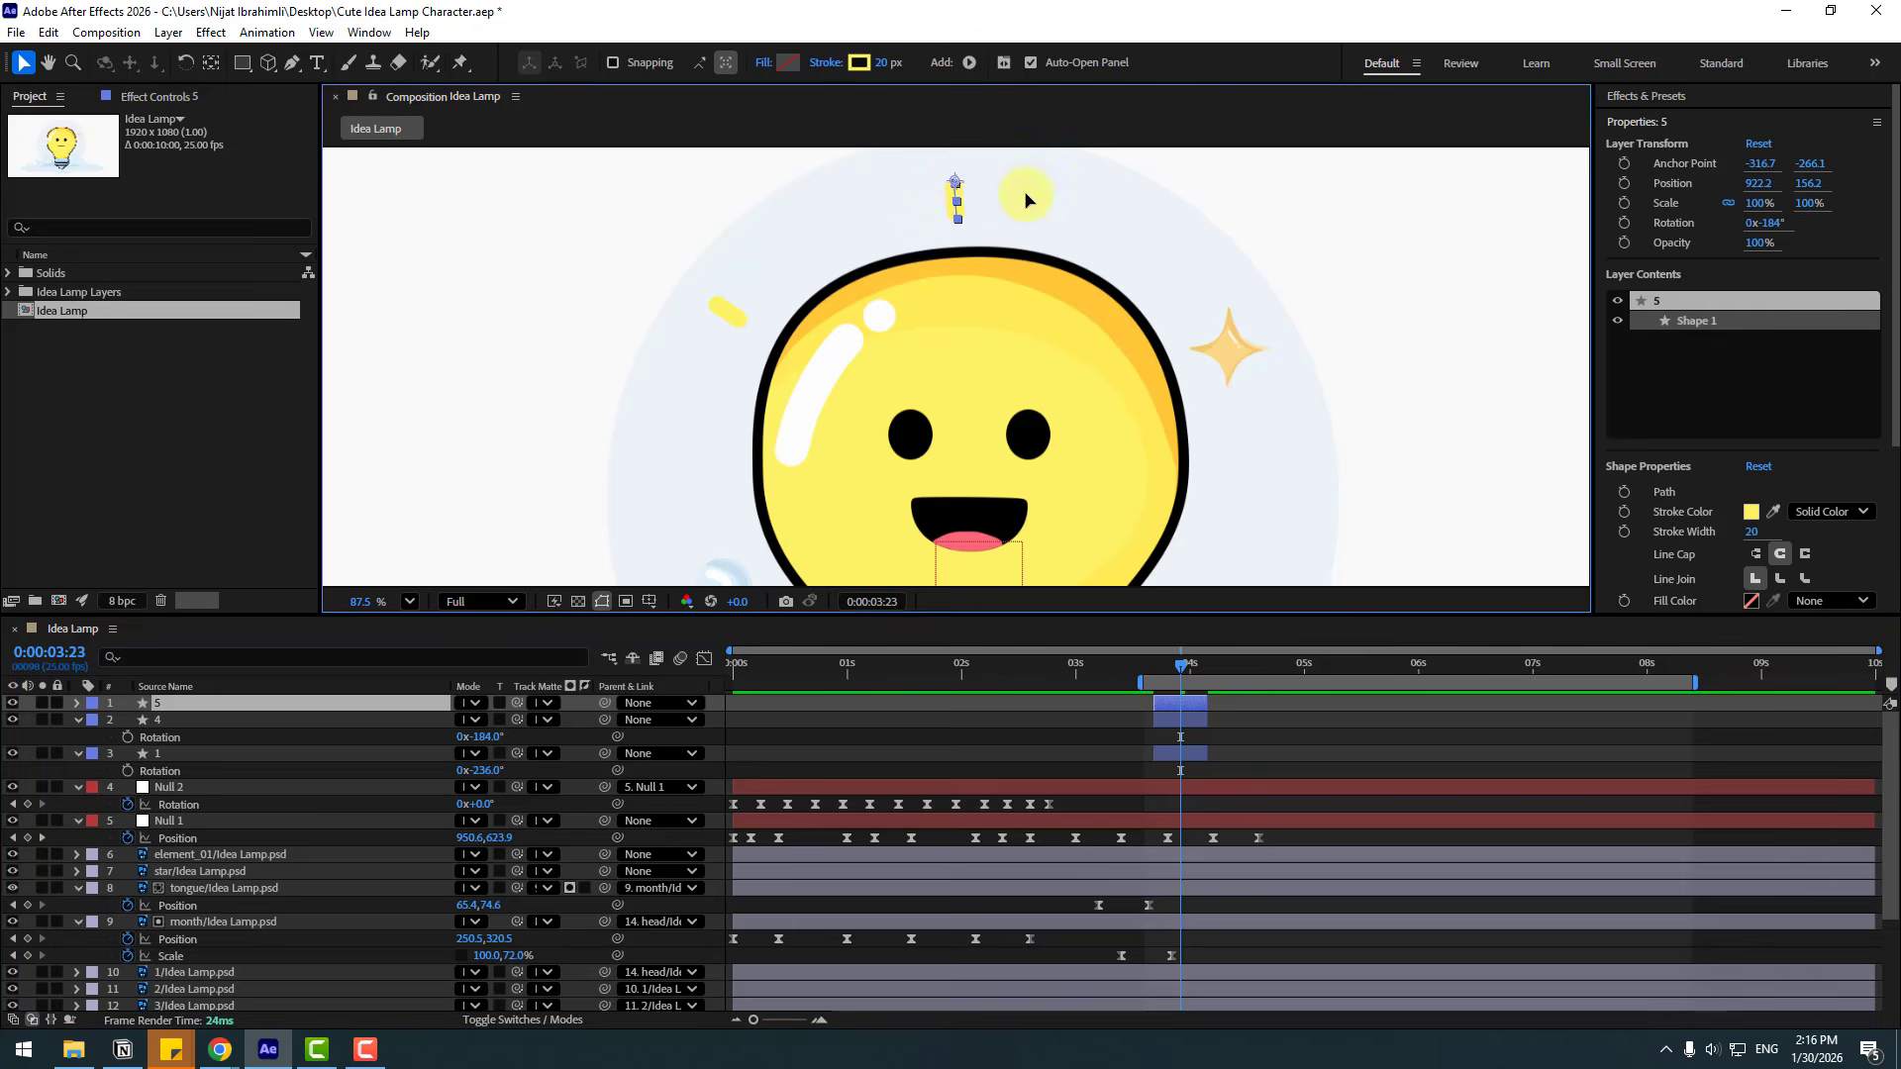
pyautogui.press('r')
pyautogui.moveTo(479, 720); pyautogui.dragTo(532, 722)
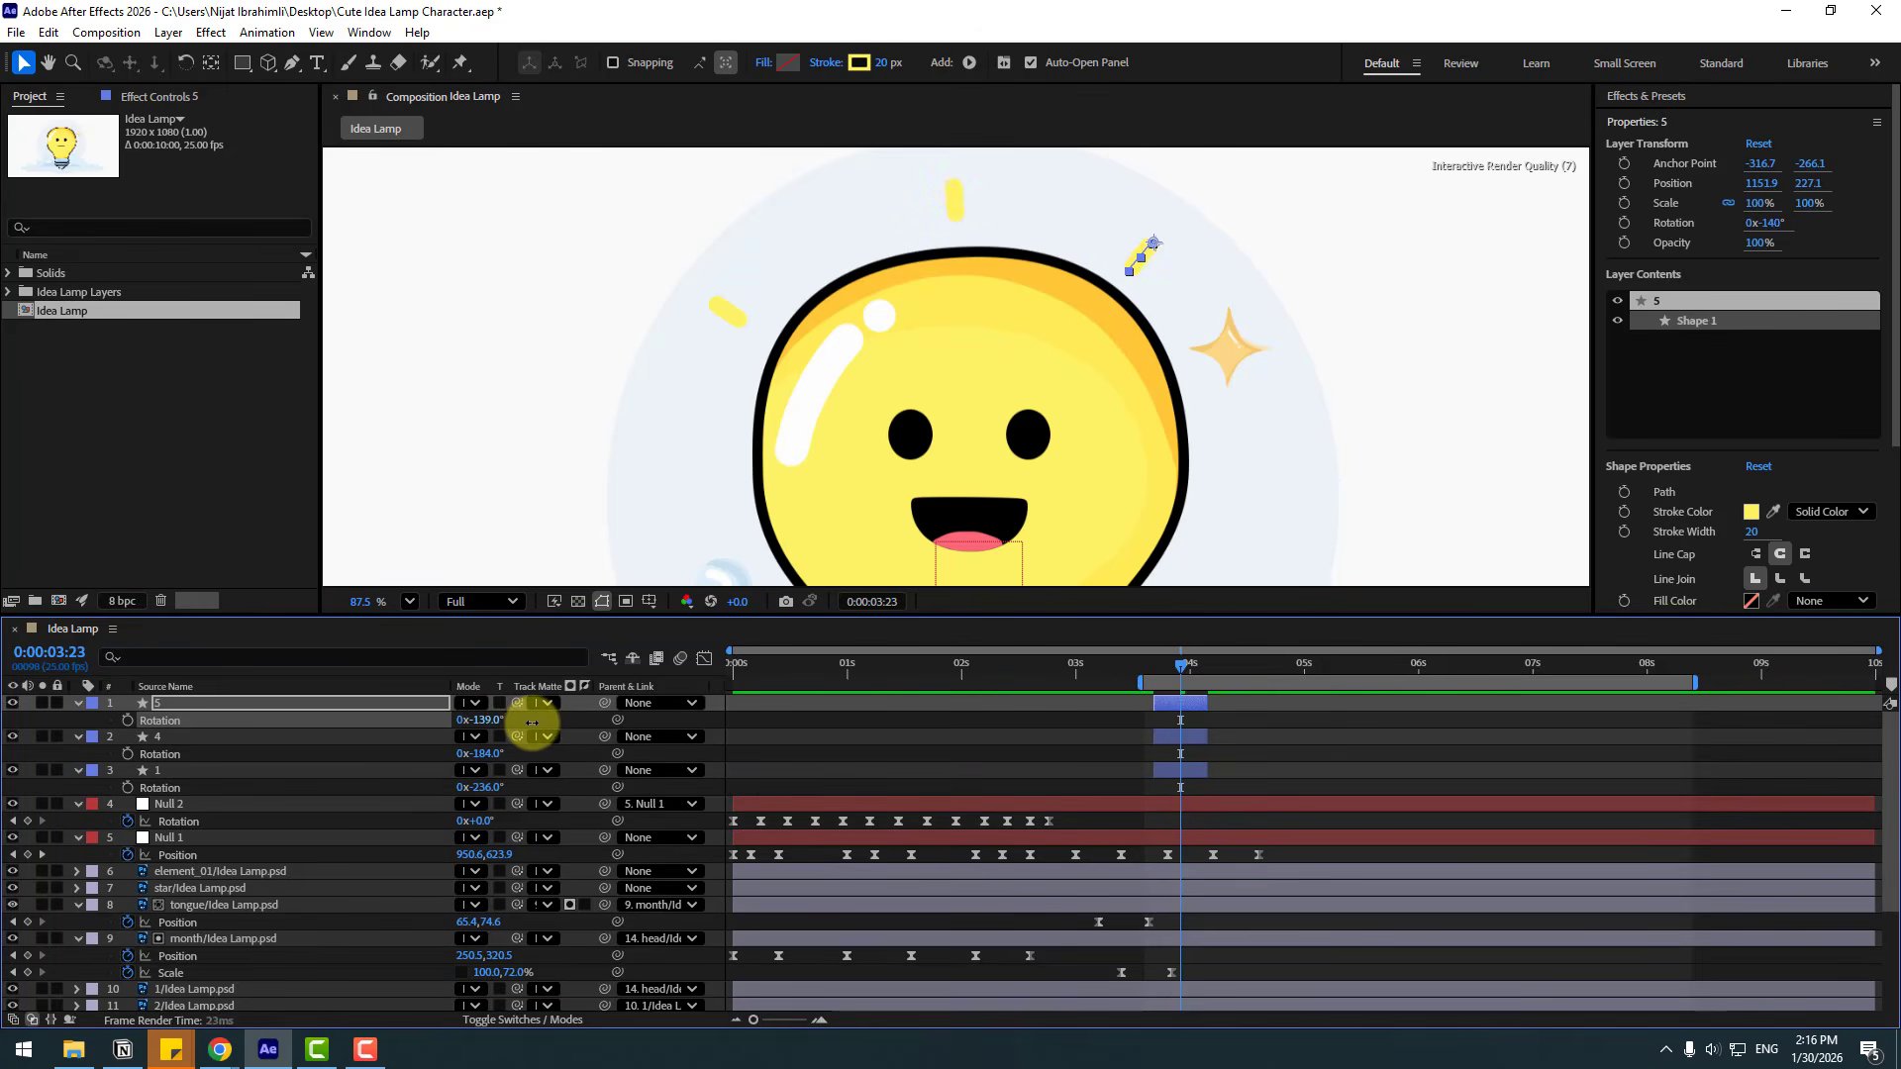
pyautogui.moveTo(1151, 242); pyautogui.dragTo(1187, 257)
# Stagger line layers 4 and 5 so each starts slightly after the previous one, and nudge the line above the bulb slightly left.
pyautogui.click(1236, 774)
pyautogui.moveTo(1166, 739); pyautogui.dragTo(1148, 679)
pyautogui.click(1149, 665)
pyautogui.scroll(-2, 1281, 524)
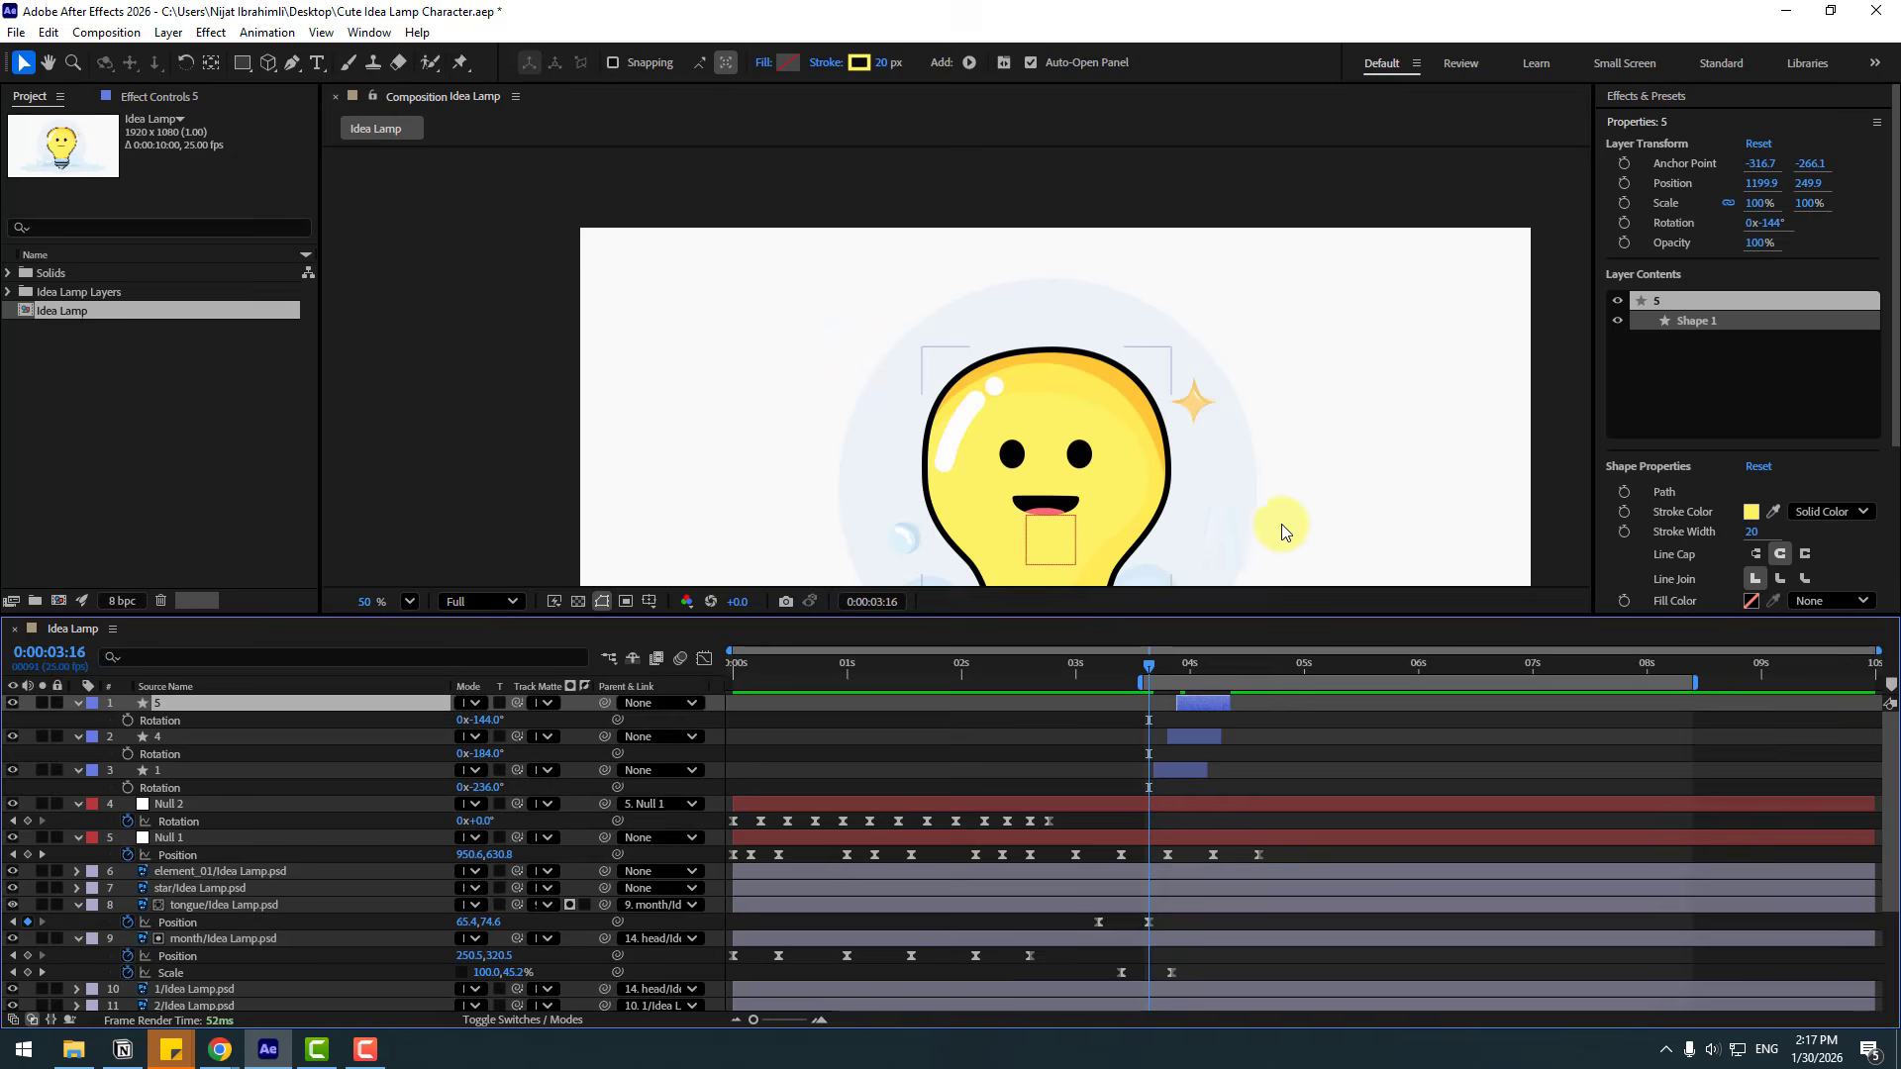
pyautogui.press('space')
pyautogui.click(1291, 758)
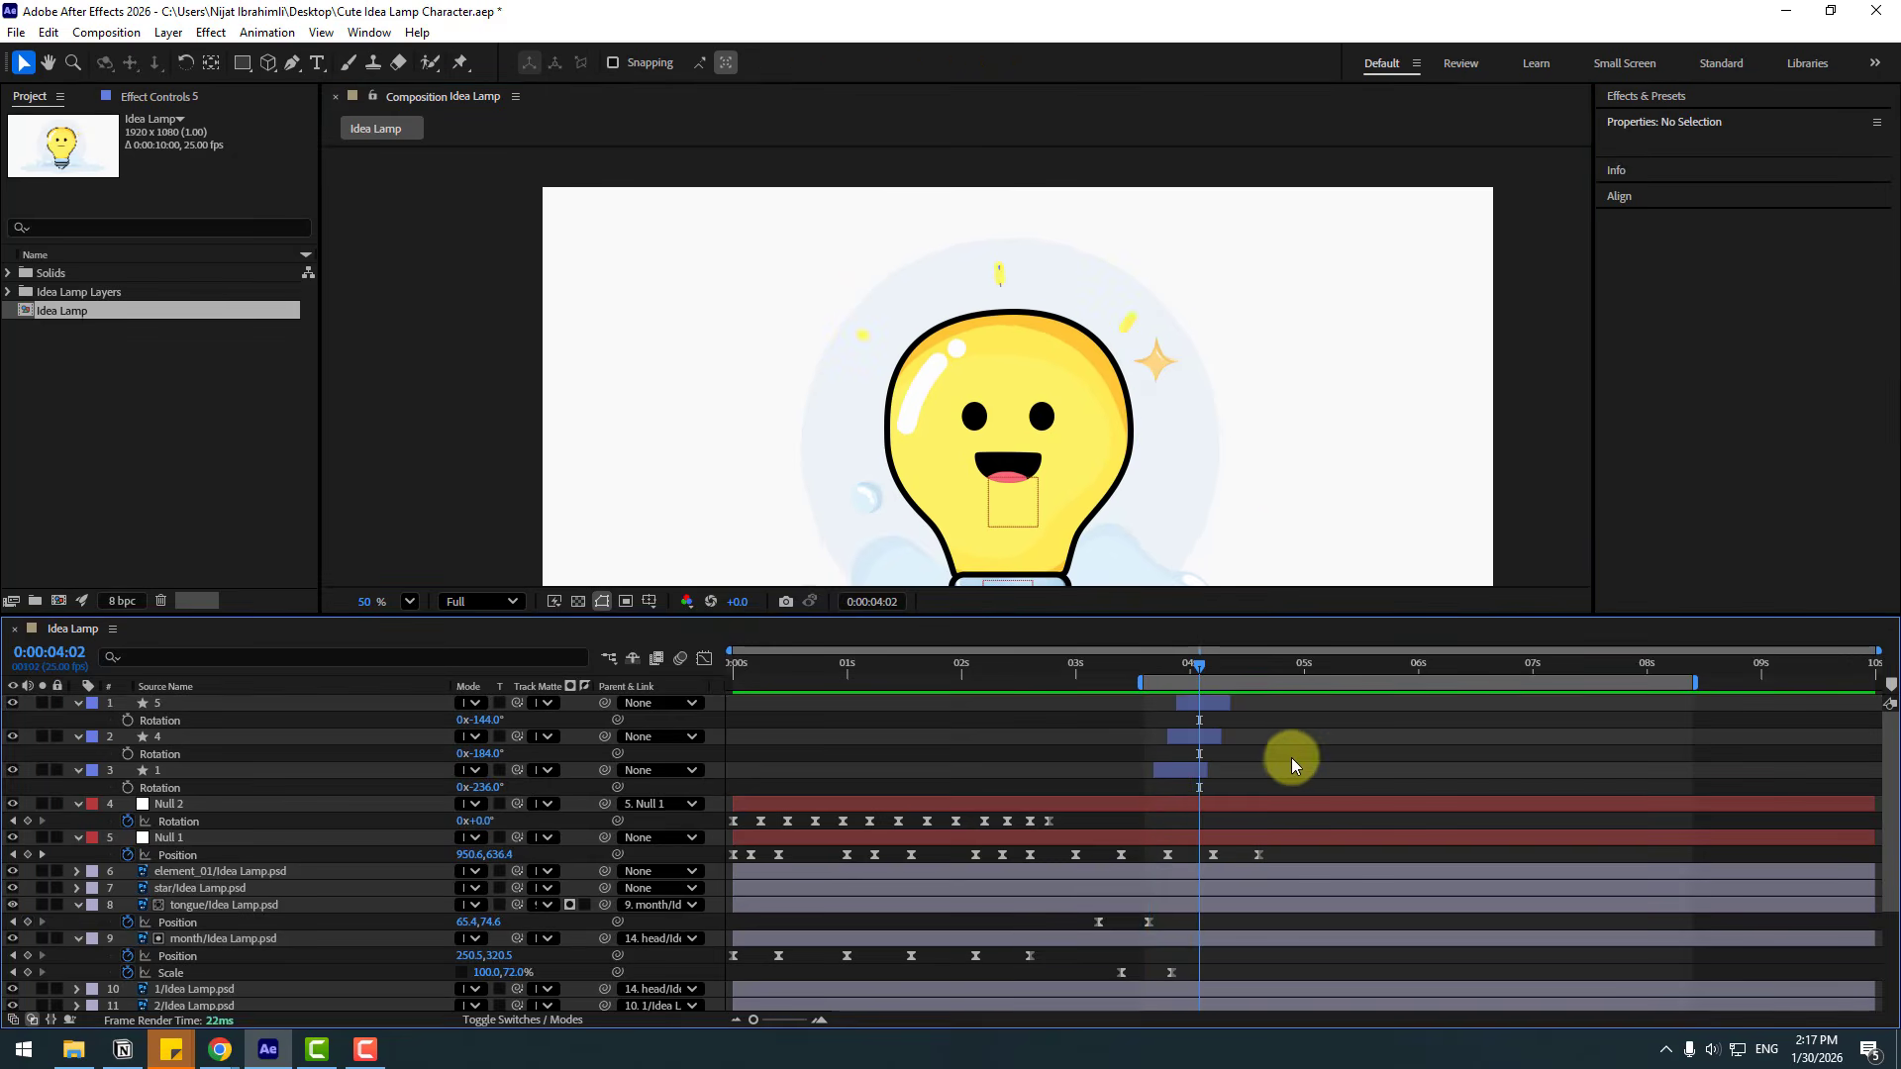
pyautogui.click(999, 283)
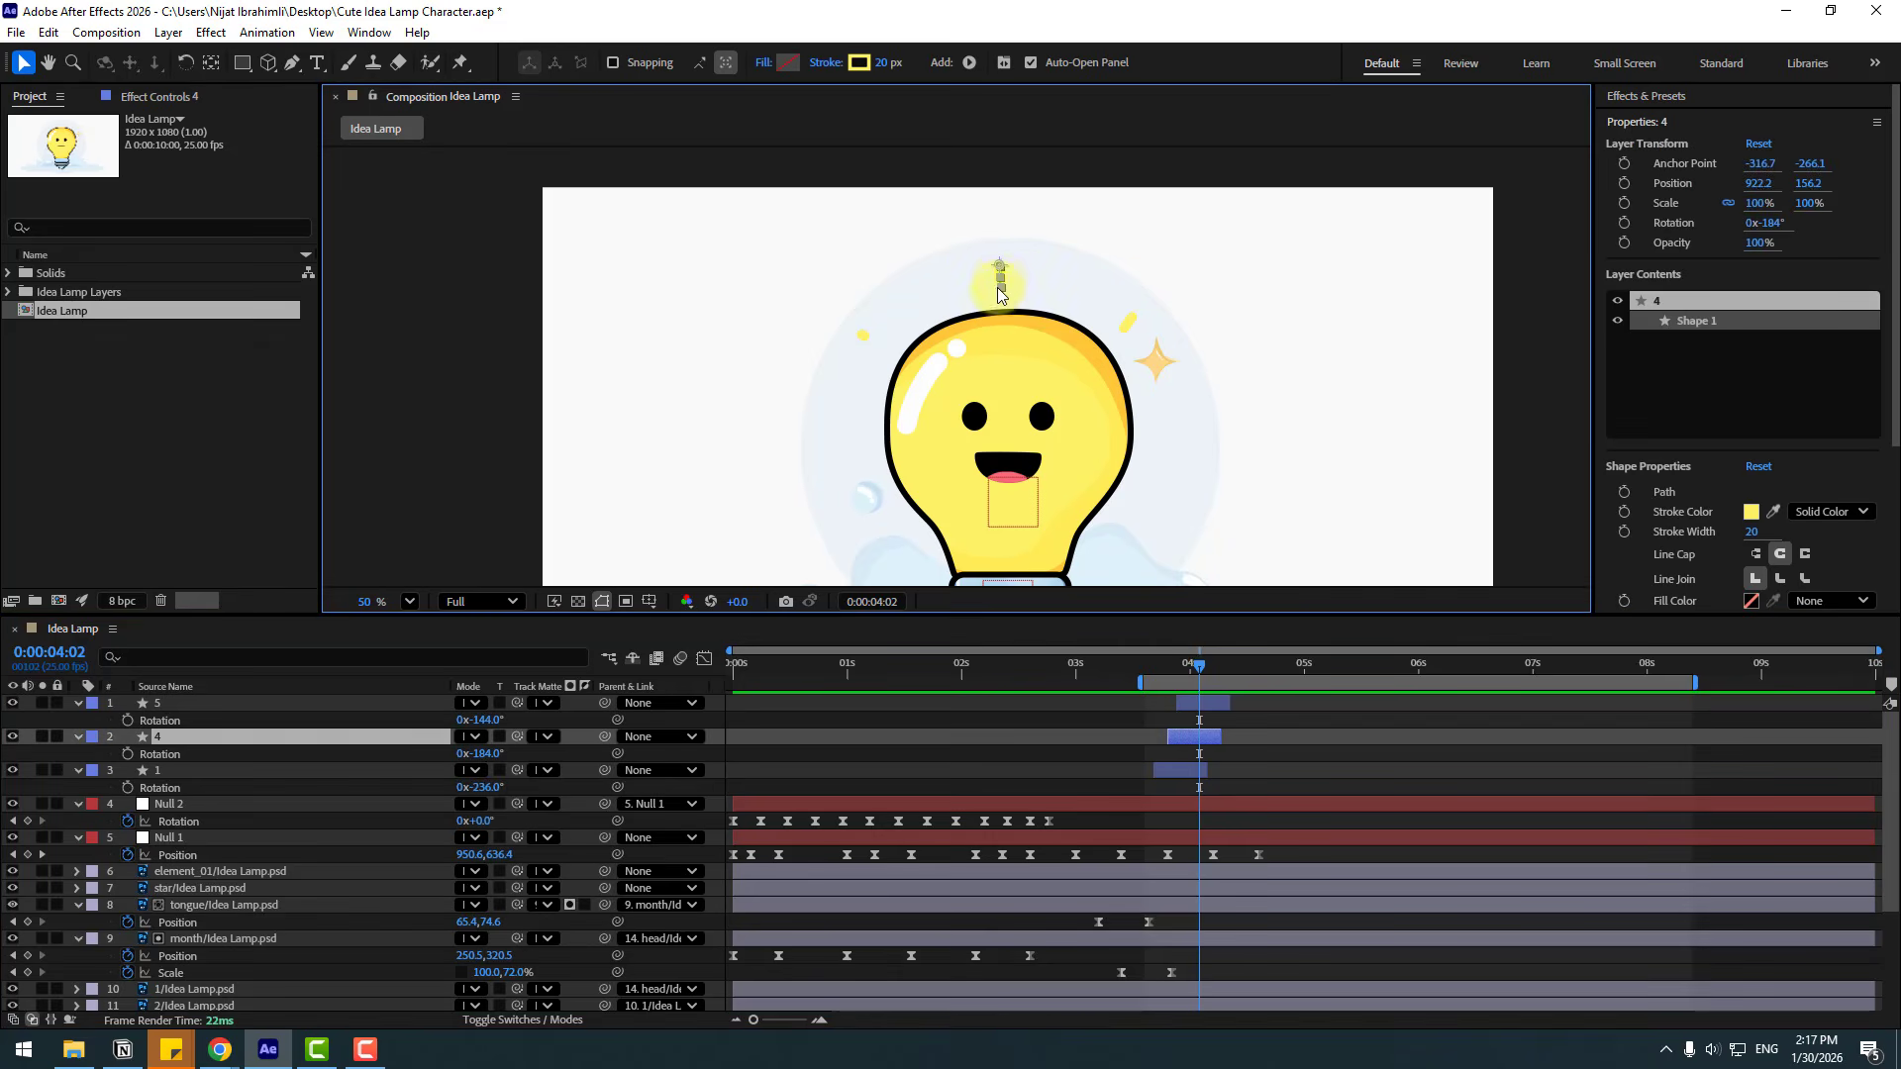
pyautogui.click(1282, 725)
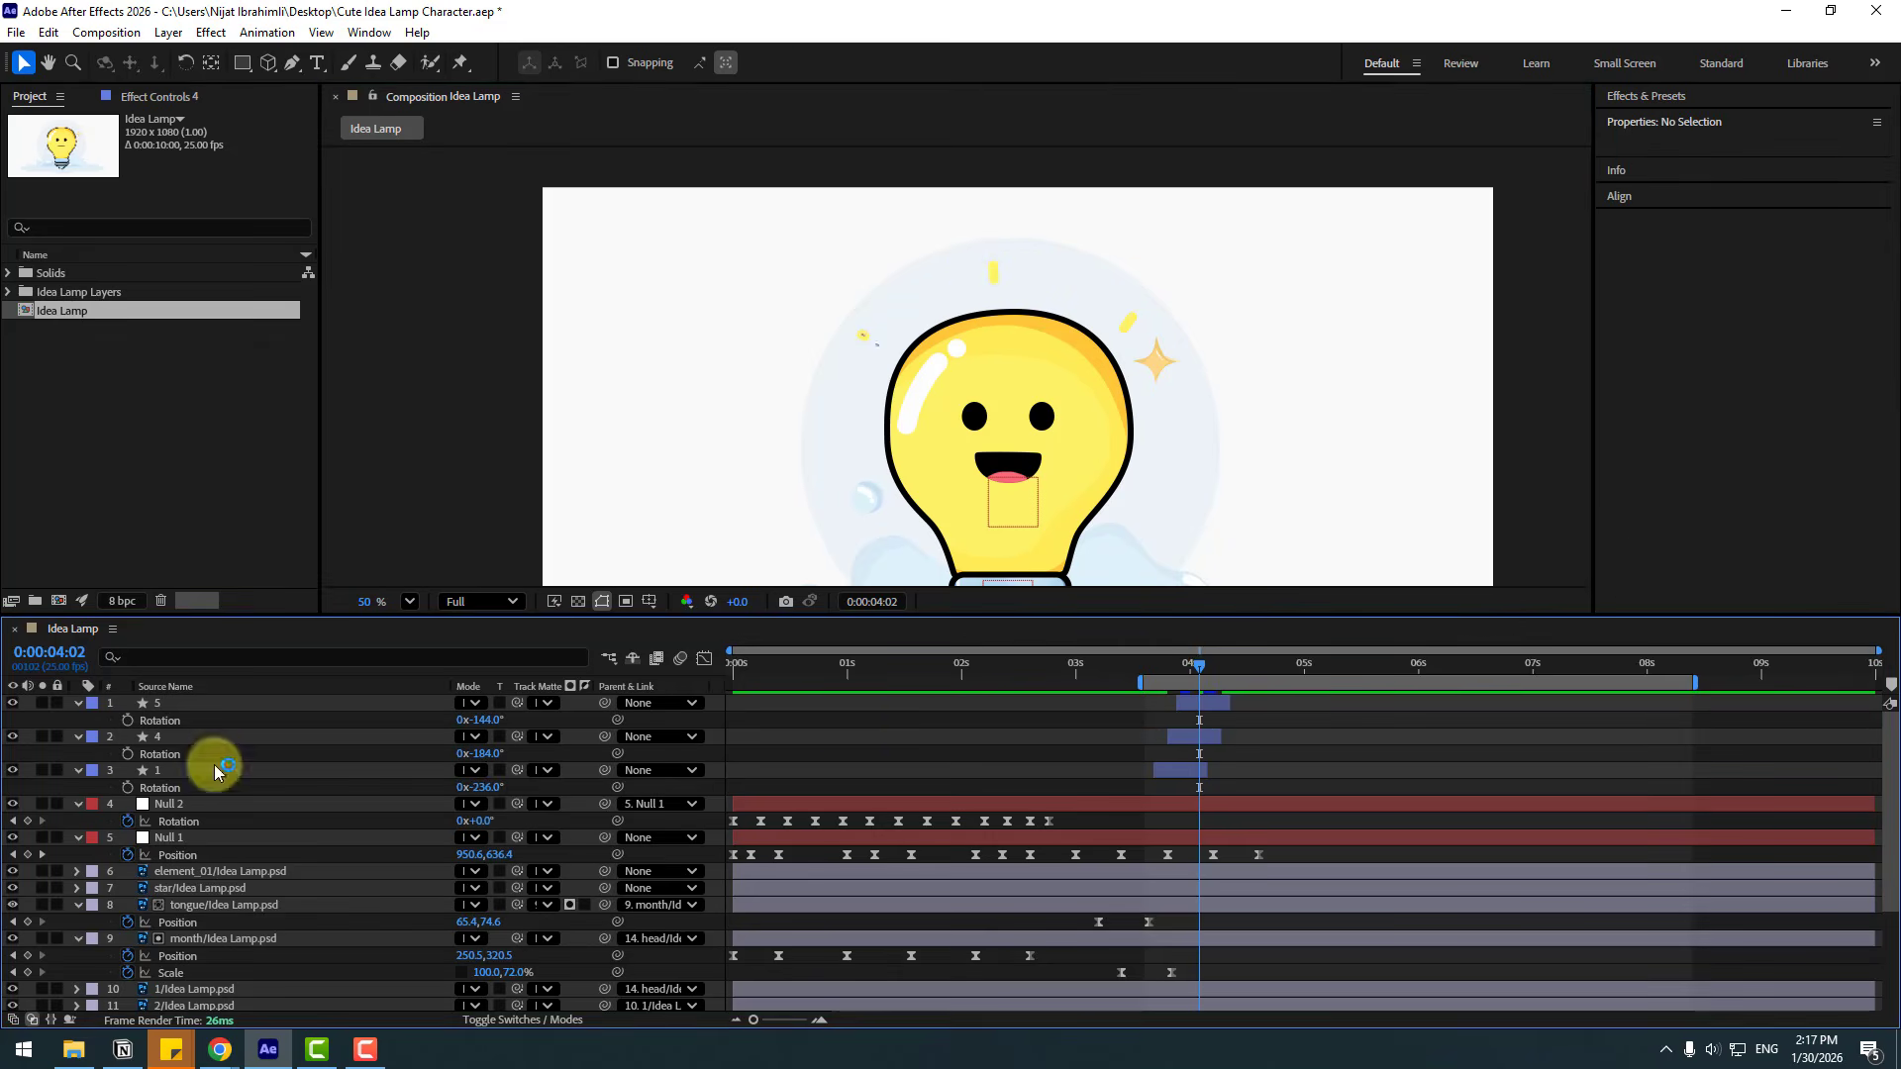
# Pre-compose line layers 5, 4 and 1 as line-1, and return to the Idea Lamp composition.
pyautogui.click(173, 704)
pyautogui.keyDown('shift'); pyautogui.click(163, 737); pyautogui.keyUp('shift')
pyautogui.keyDown('shift'); pyautogui.click(163, 770); pyautogui.keyUp('shift')
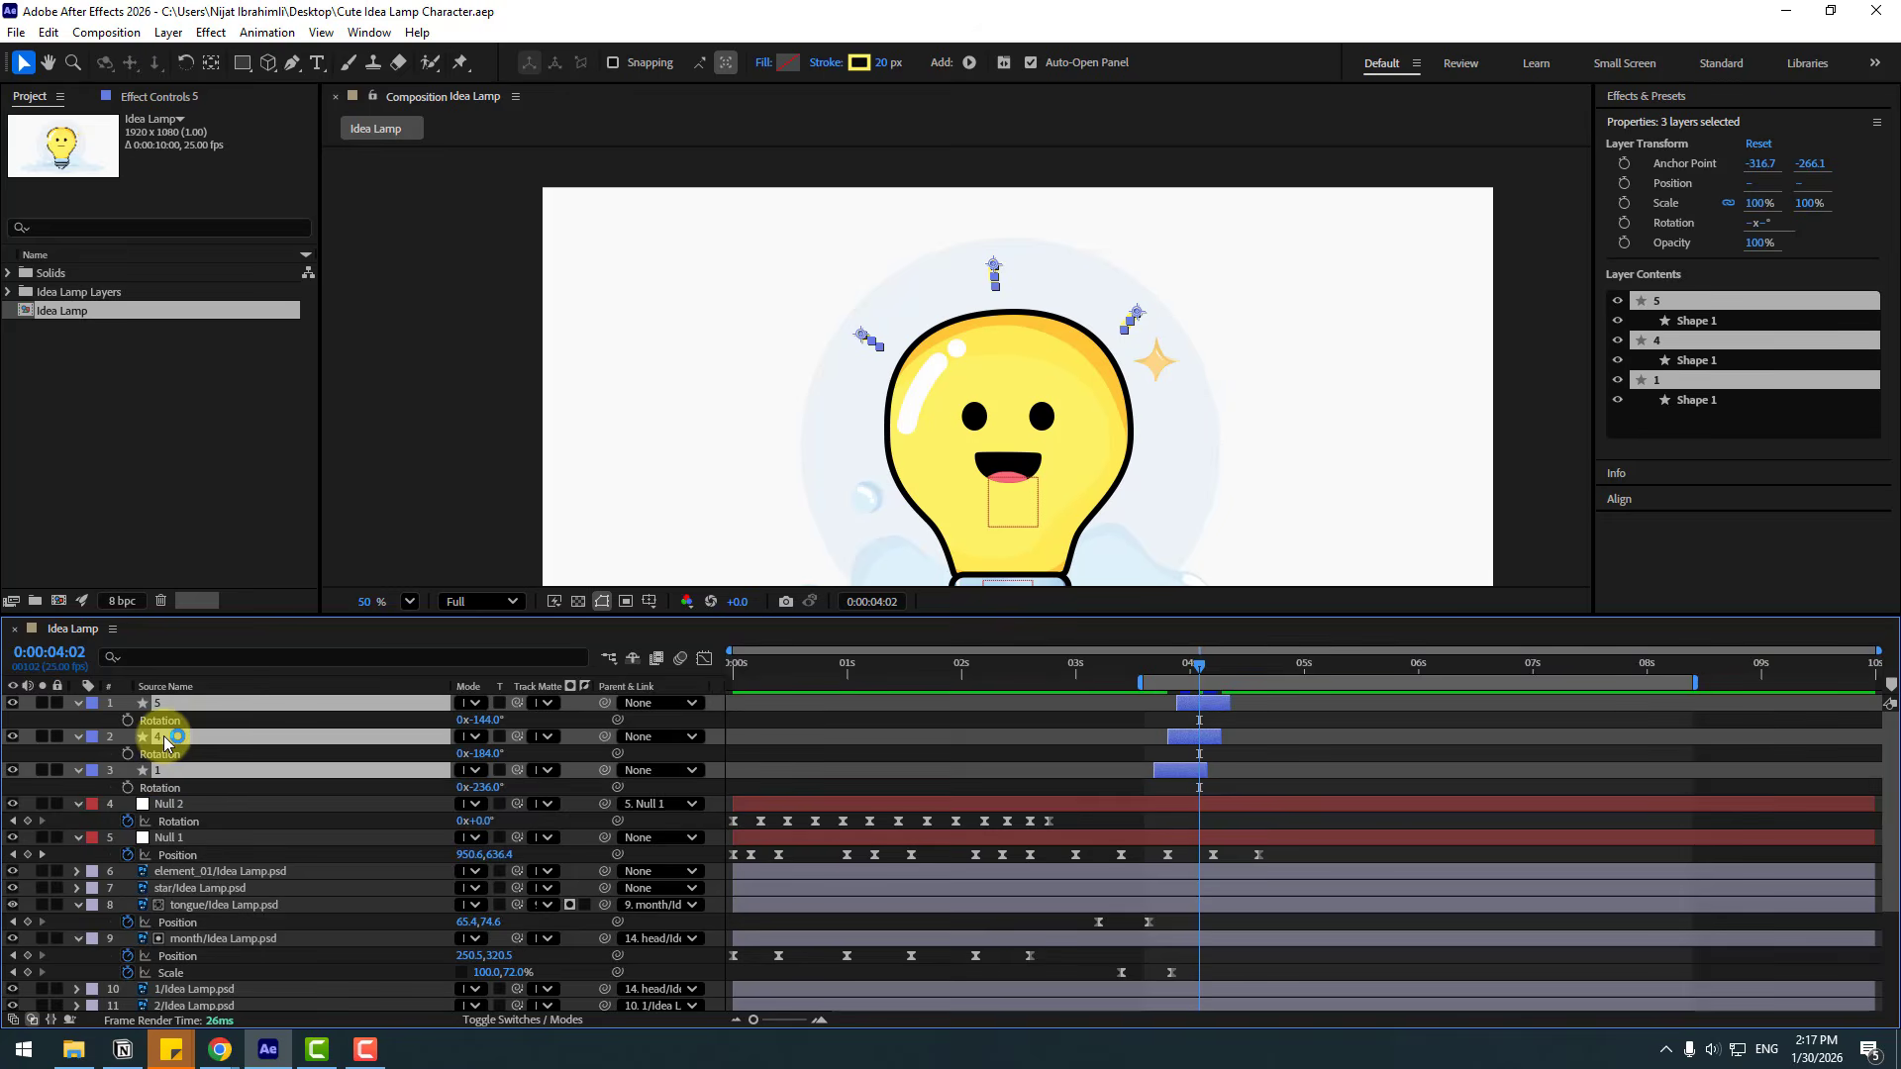
pyautogui.rightClick(166, 732)
pyautogui.click(295, 582)
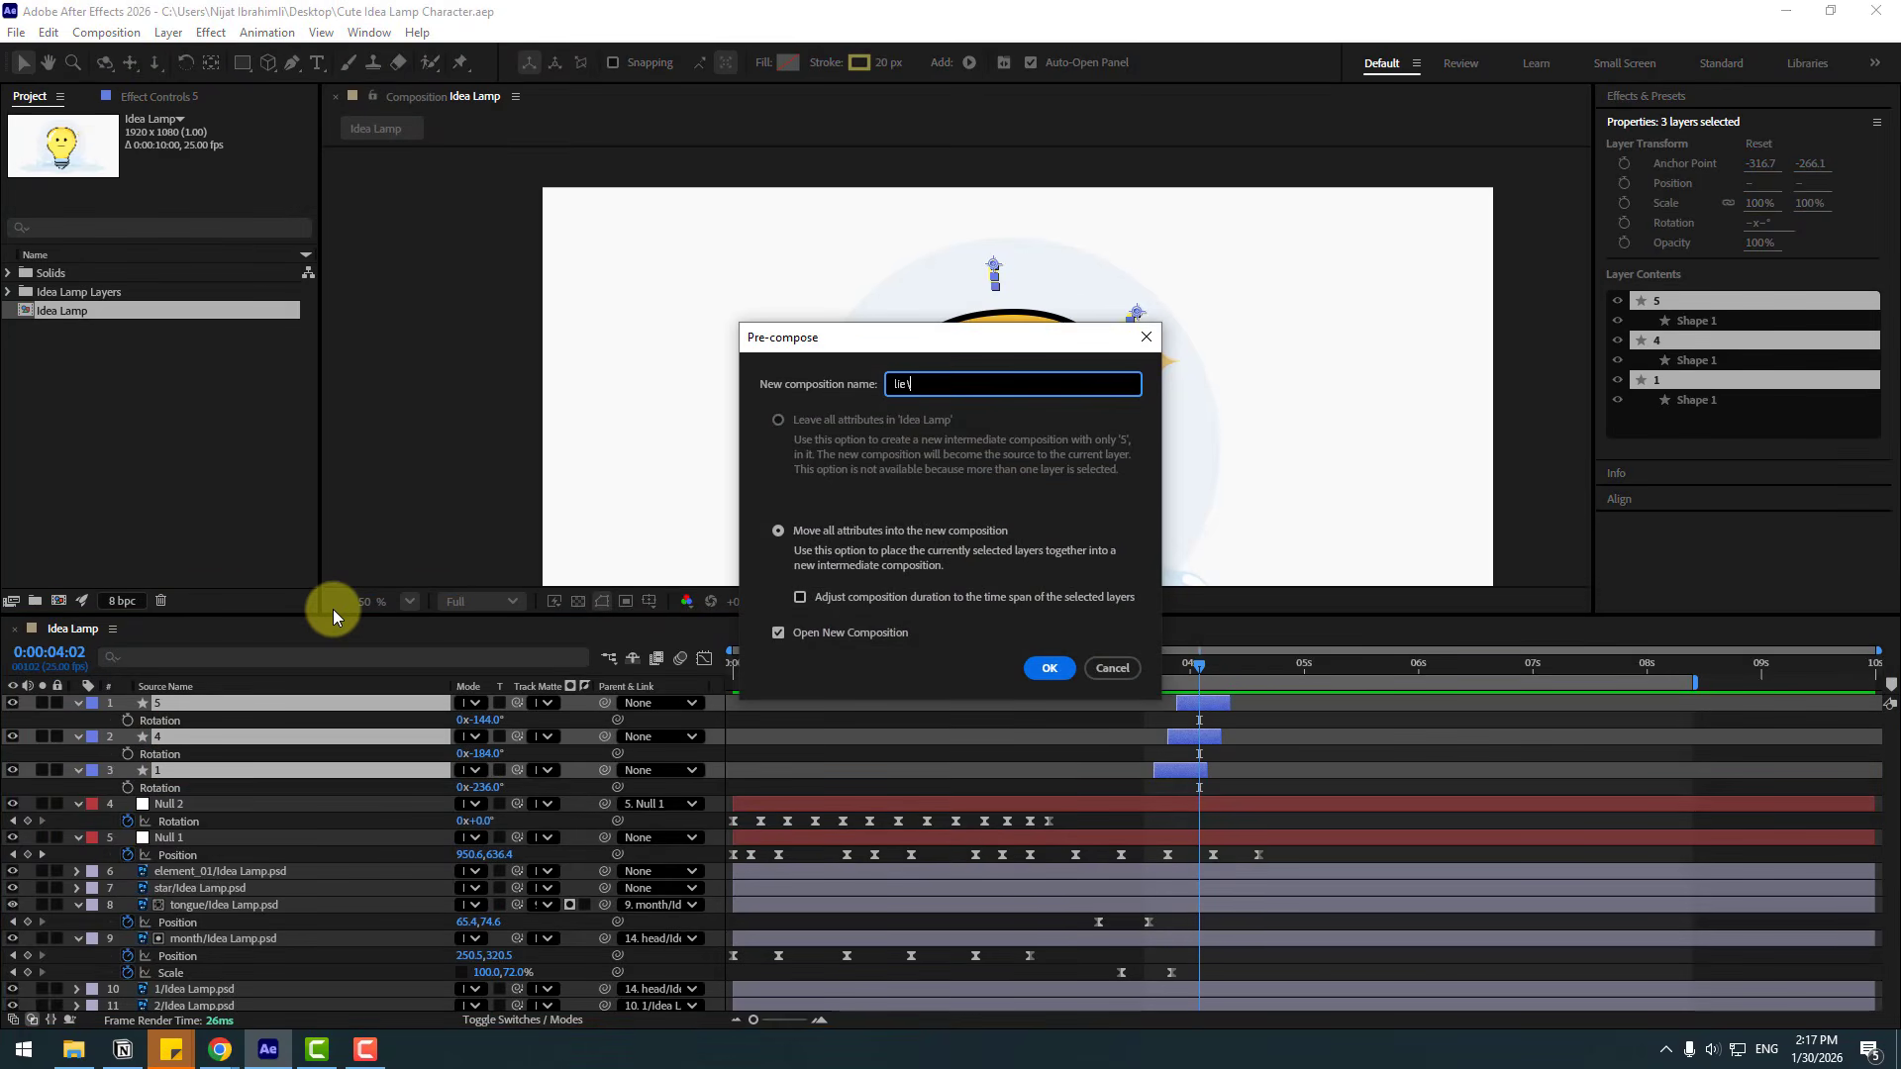
pyautogui.write('line-1')
pyautogui.press('Return')
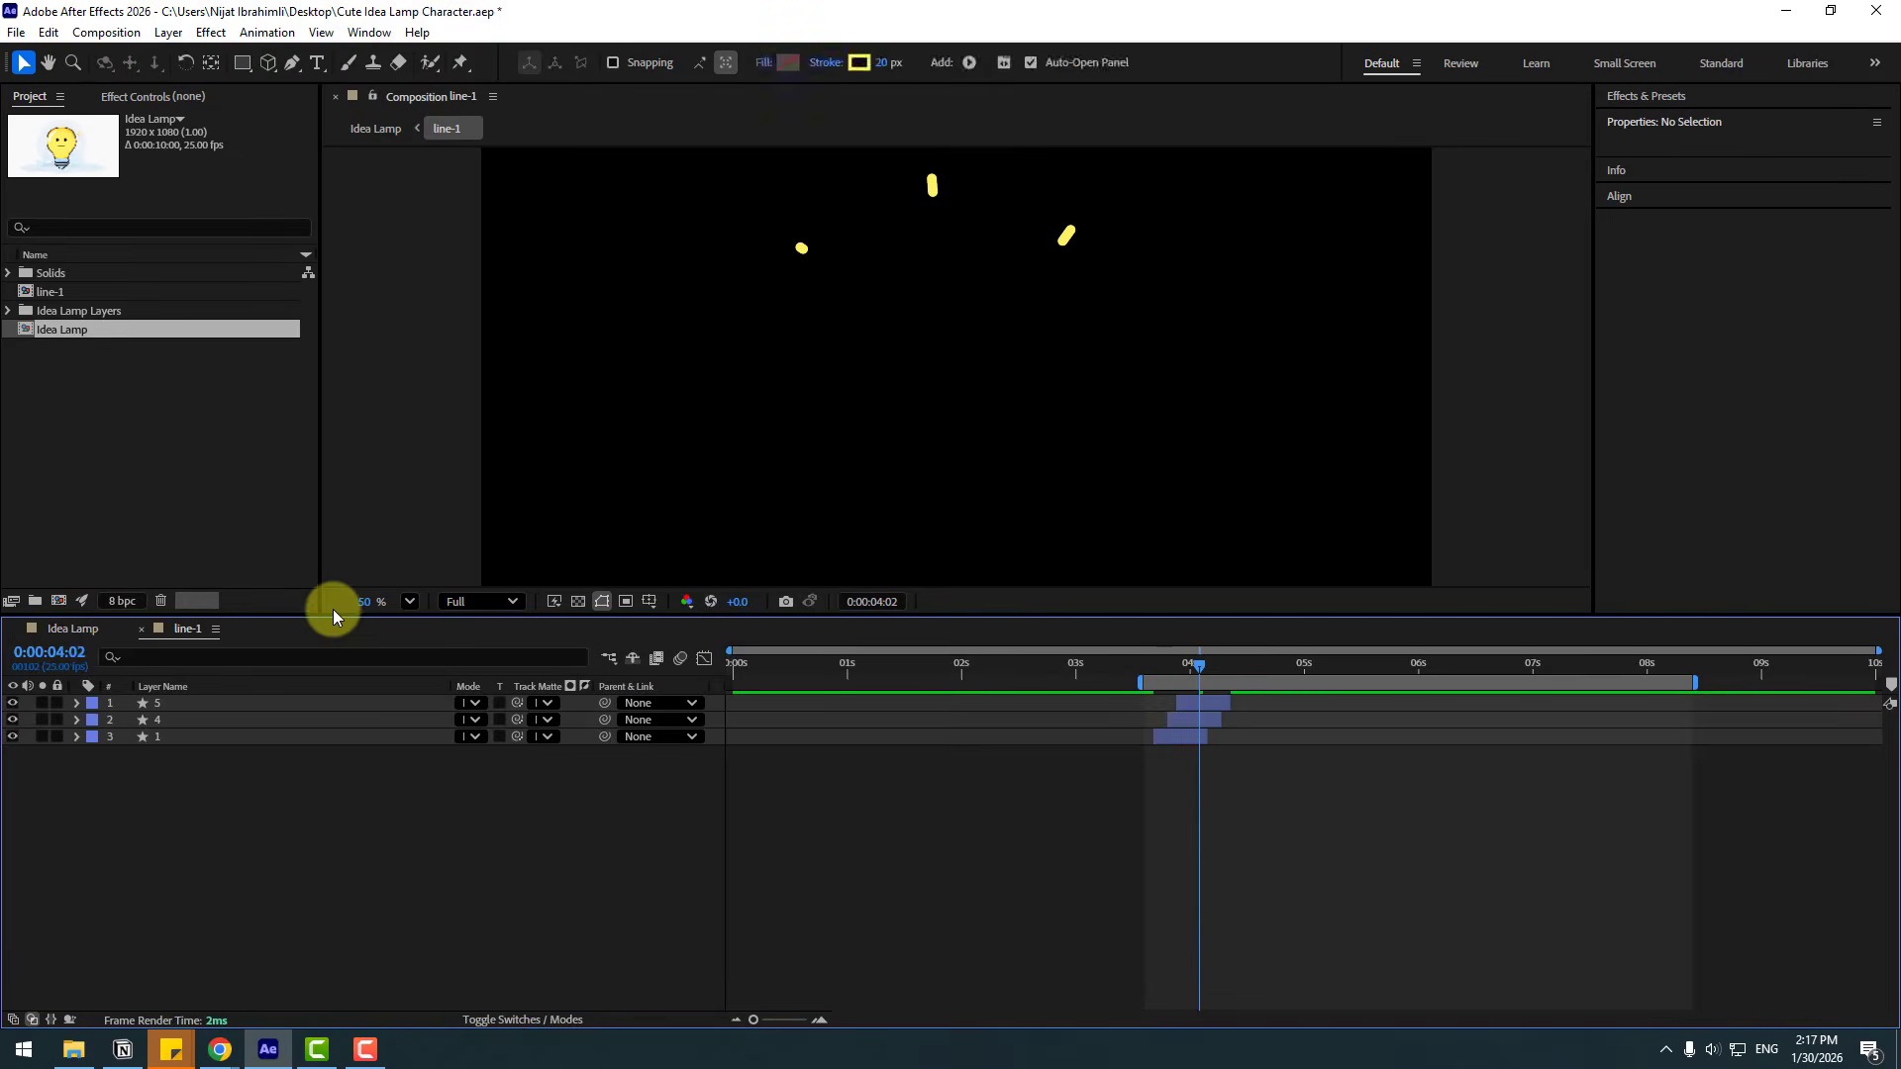
pyautogui.click(62, 628)
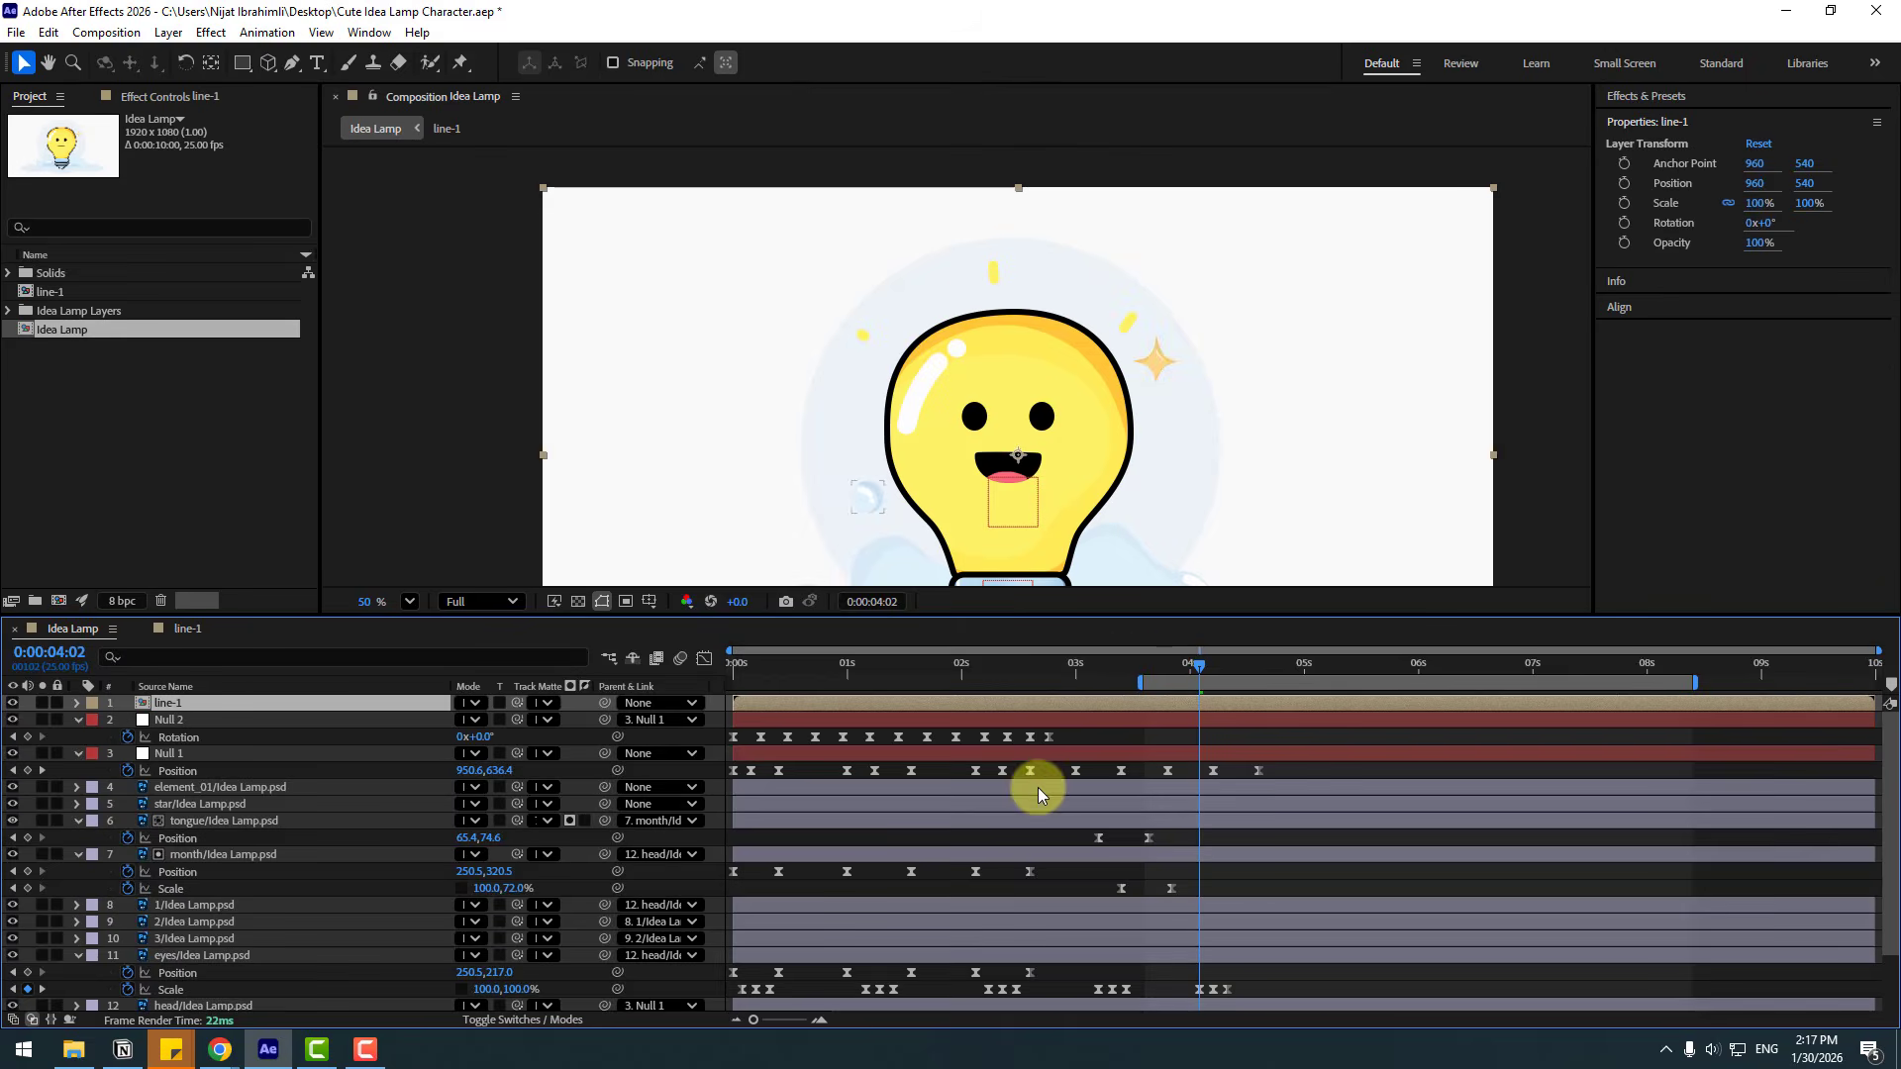
# Split the line-1 layer at 3:15 and delete its earlier part.
pyautogui.click(1146, 665)
pyautogui.click(48, 33)
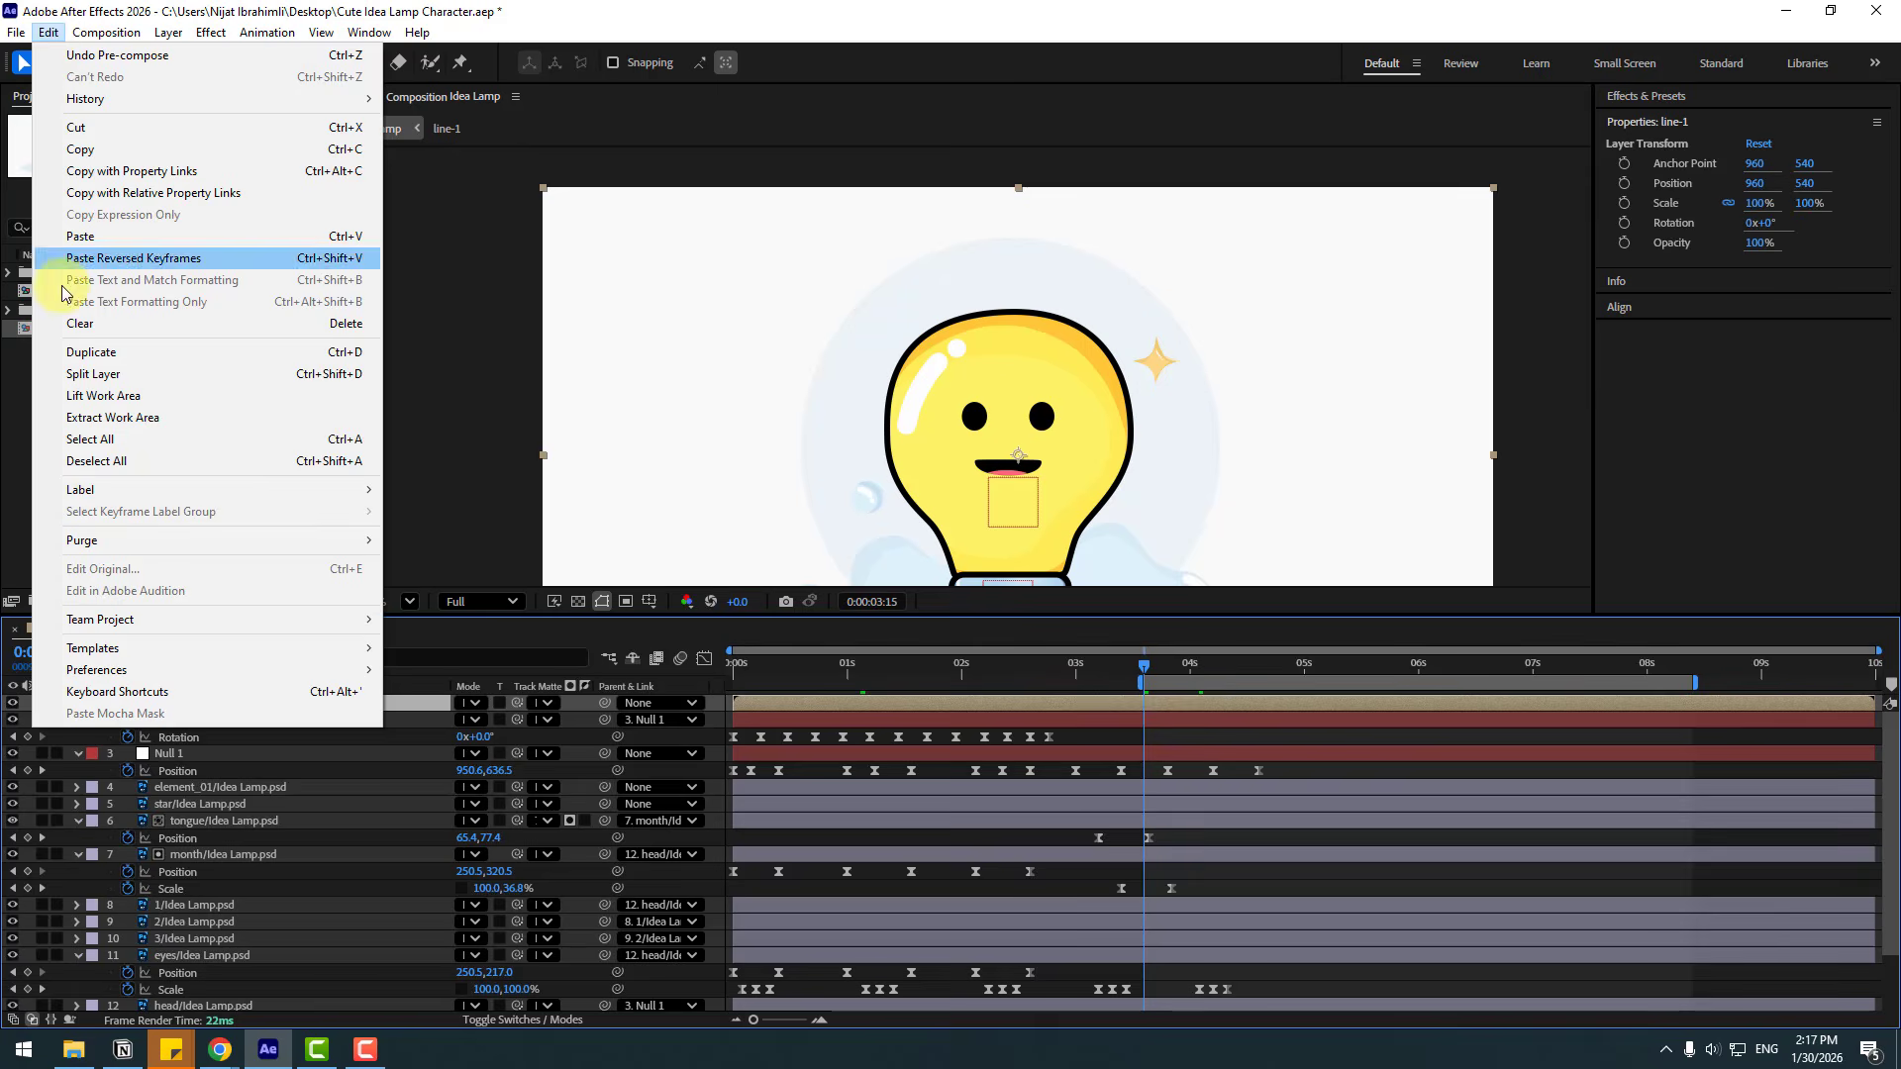
pyautogui.click(91, 353)
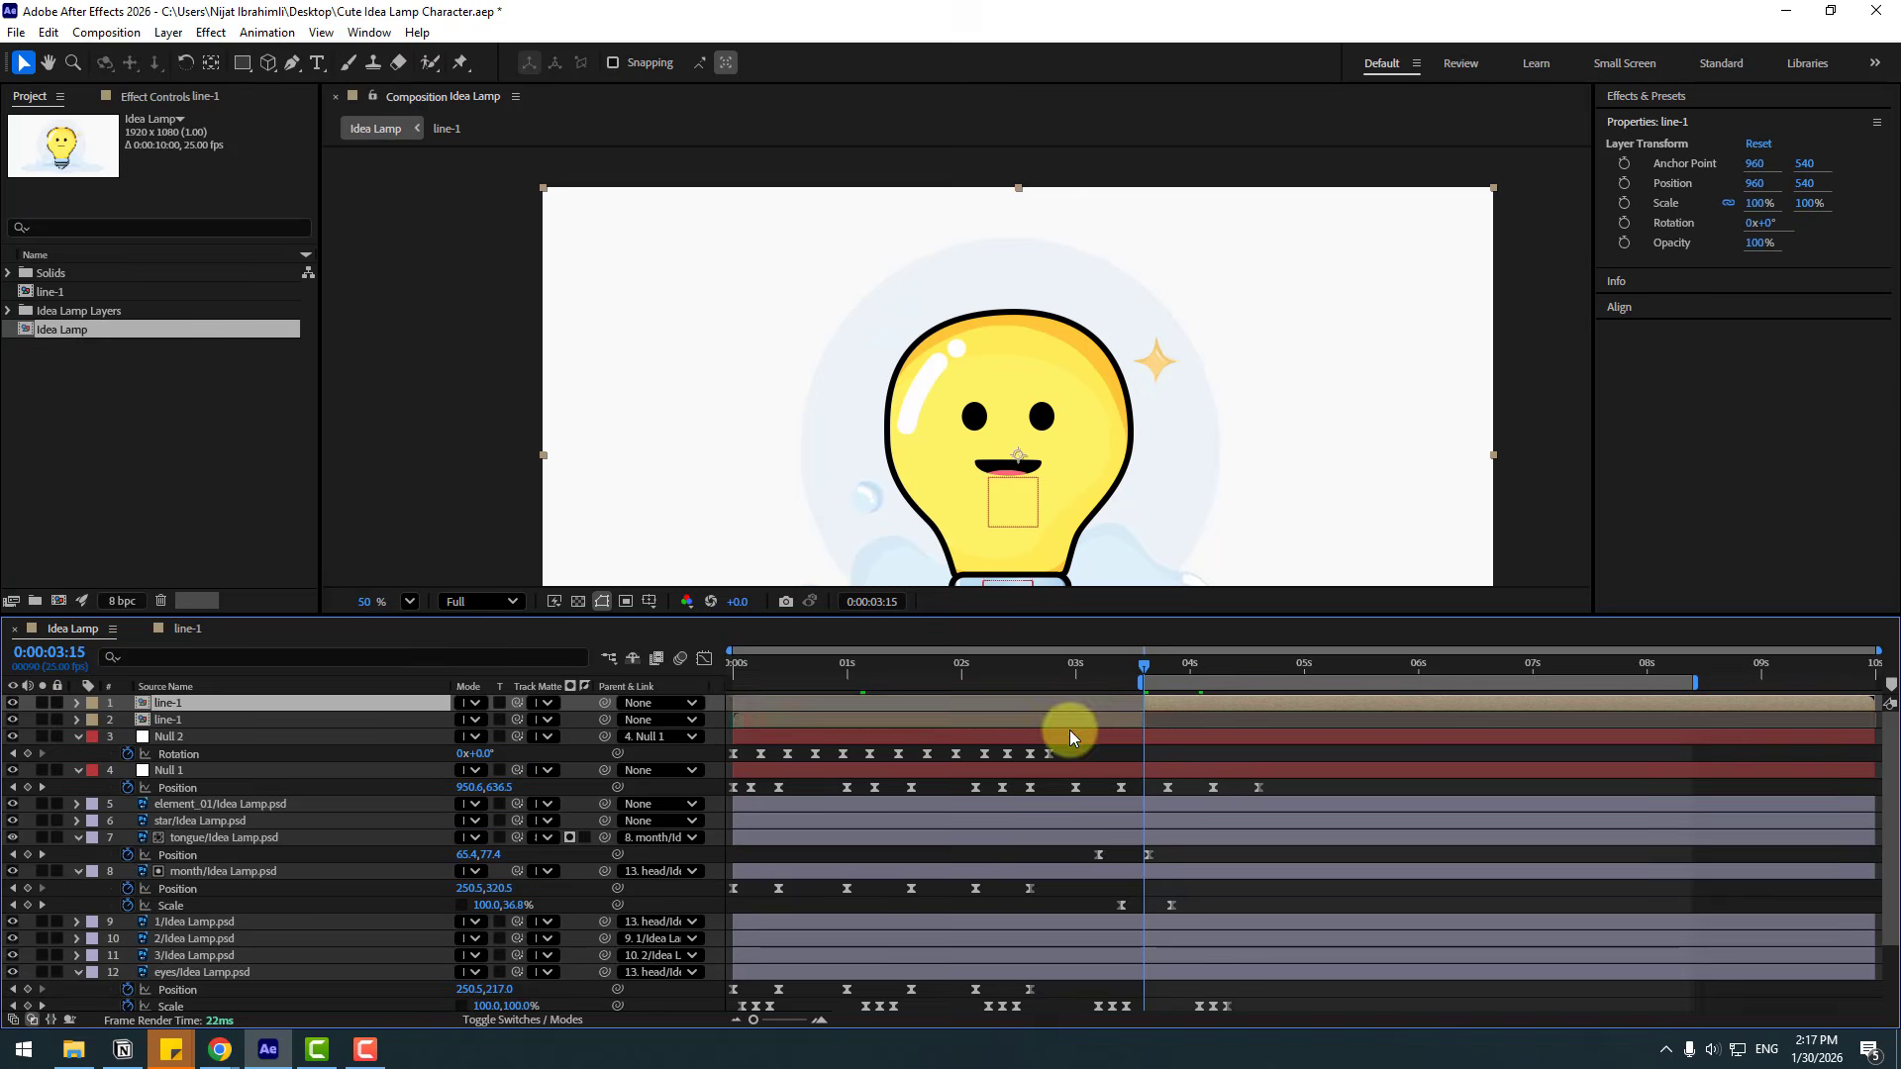
pyautogui.press('Delete')
# Split the line-1 layer at 4:10 and delete the part after the cut.
pyautogui.moveTo(1144, 664); pyautogui.dragTo(1235, 670)
pyautogui.click(1235, 703)
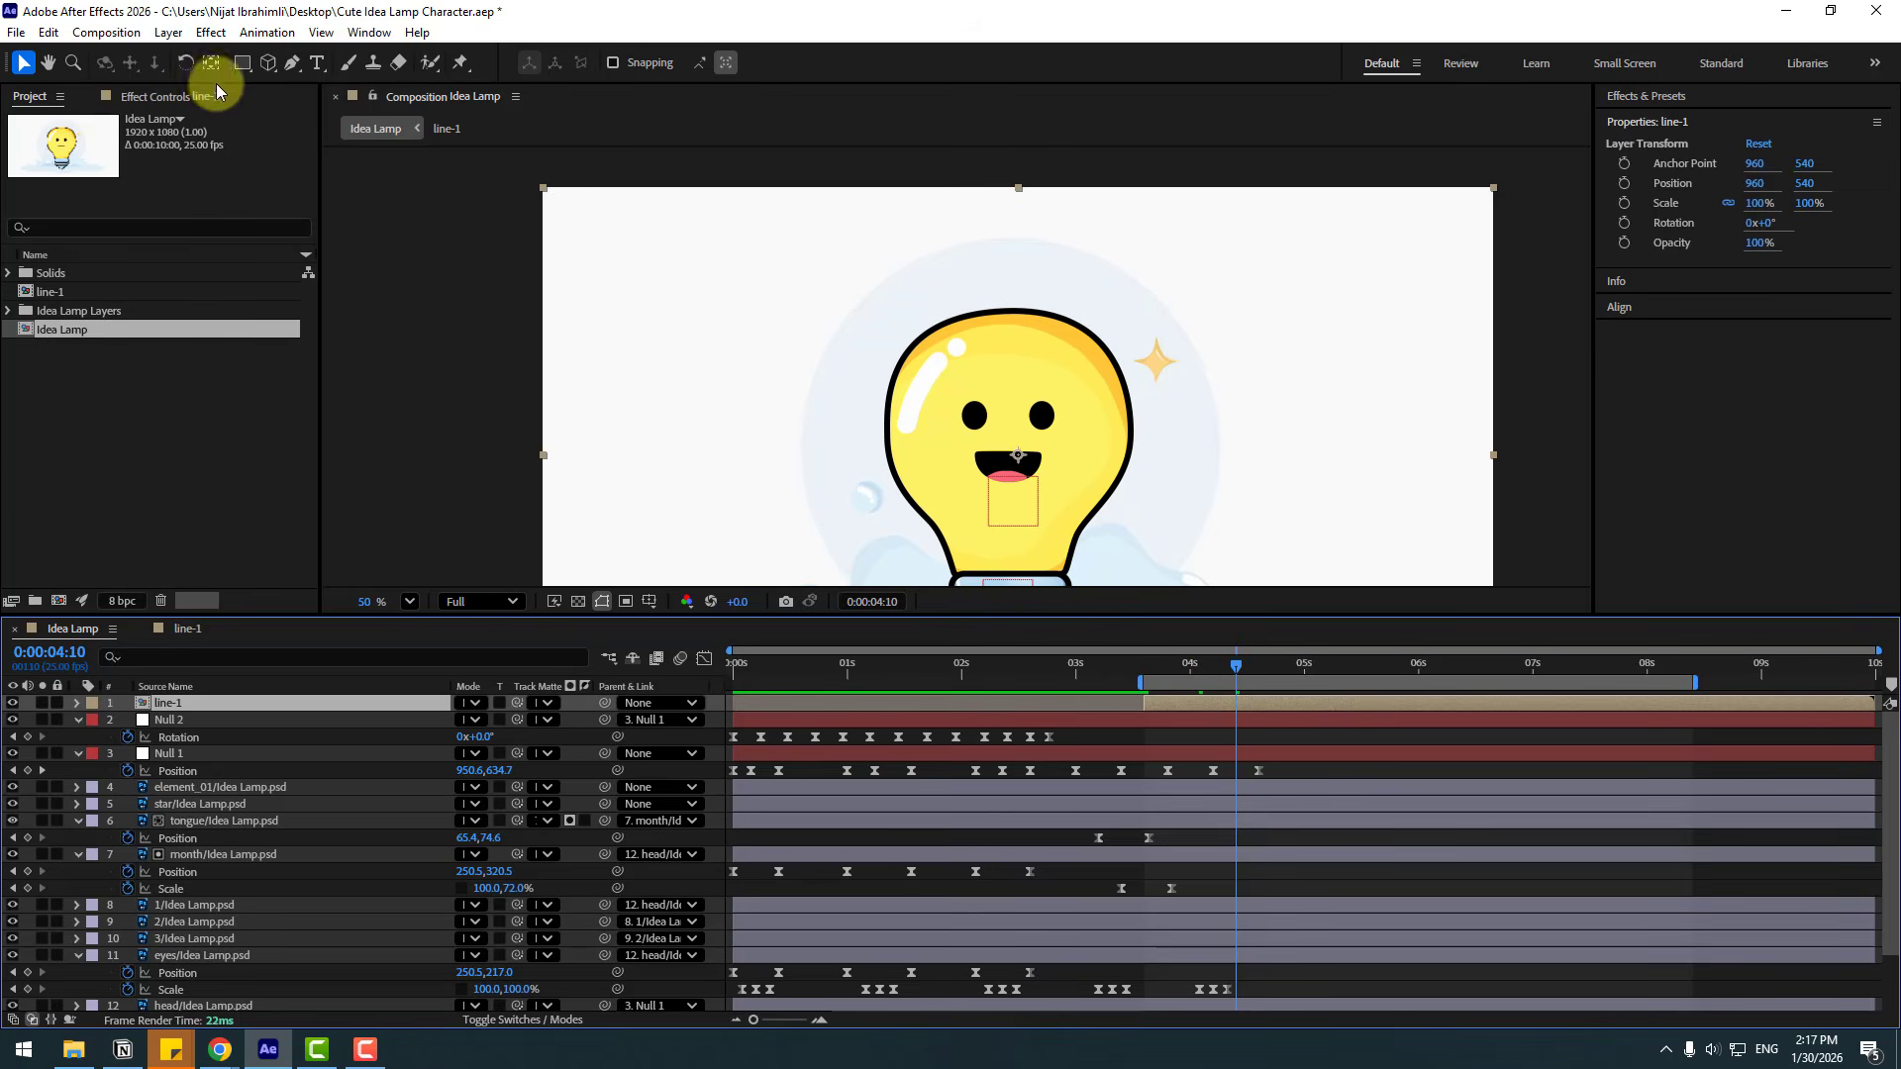
pyautogui.click(47, 32)
pyautogui.click(173, 372)
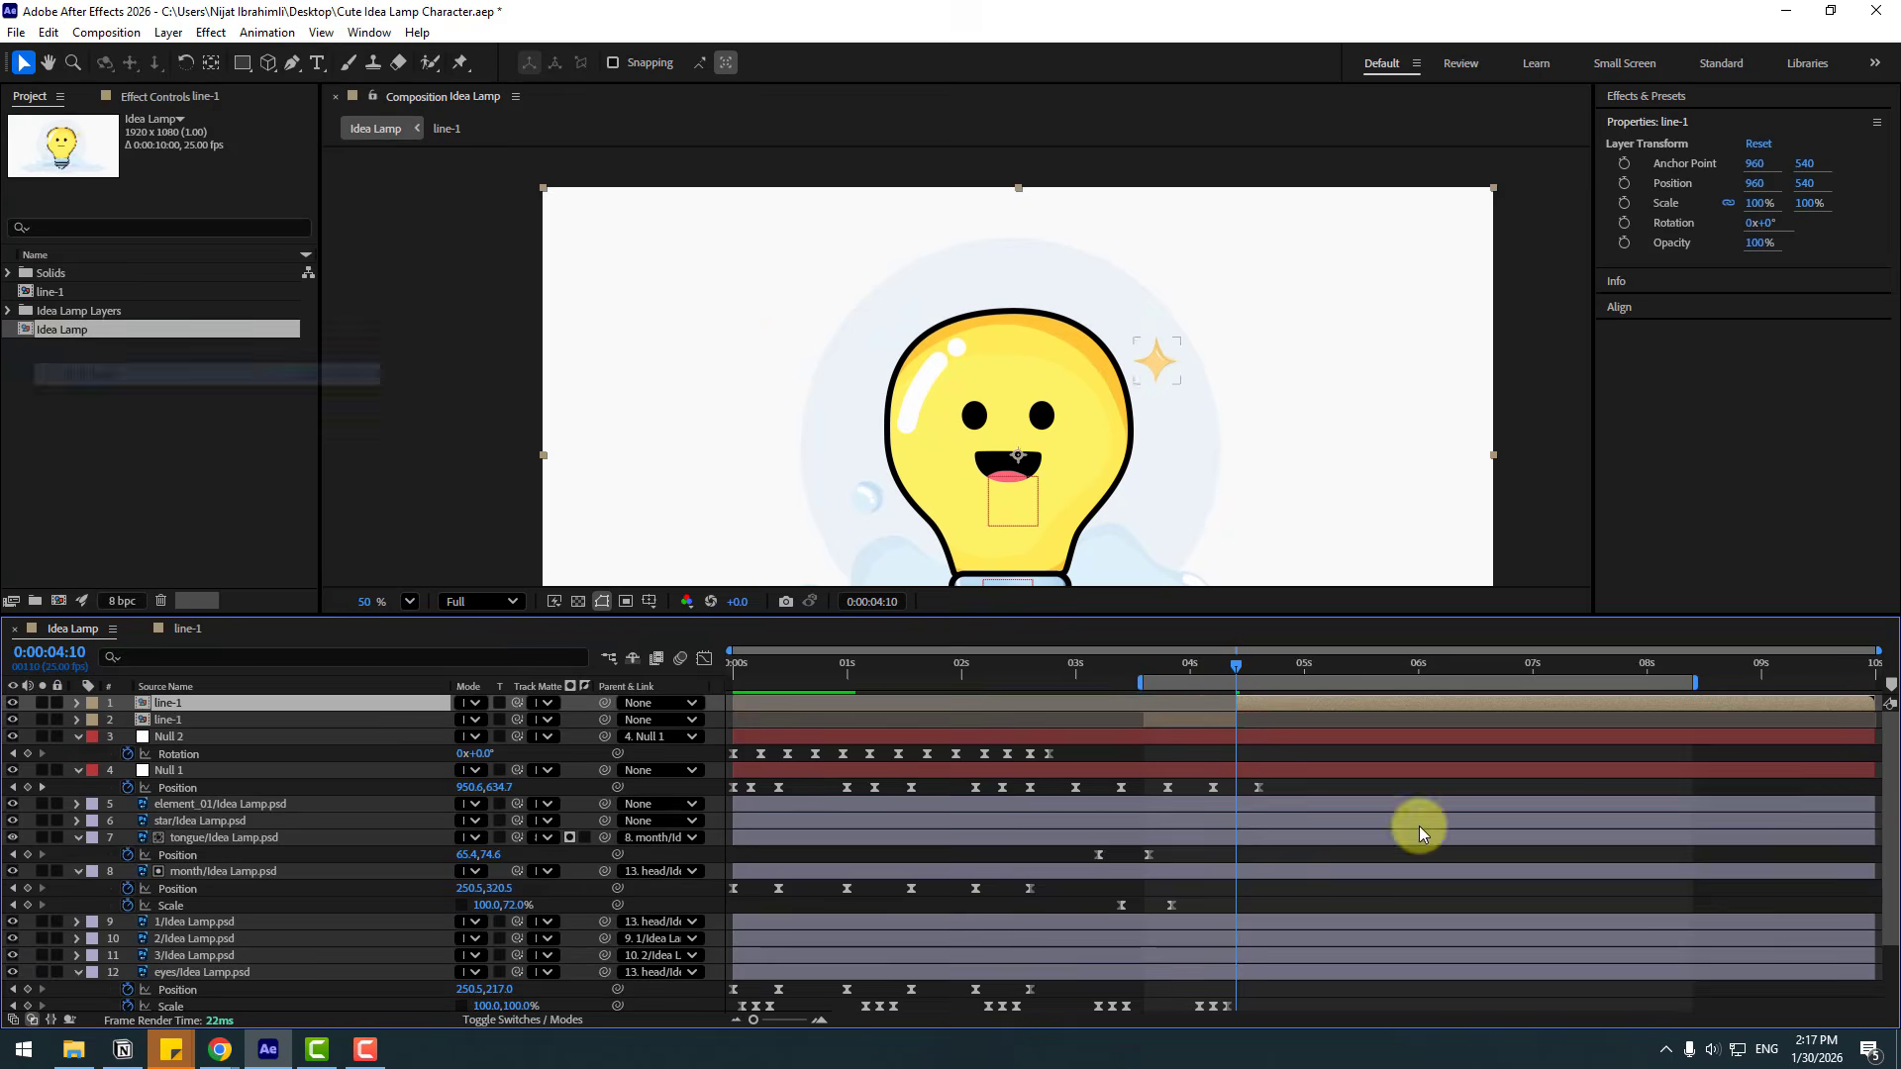
pyautogui.press('Delete')
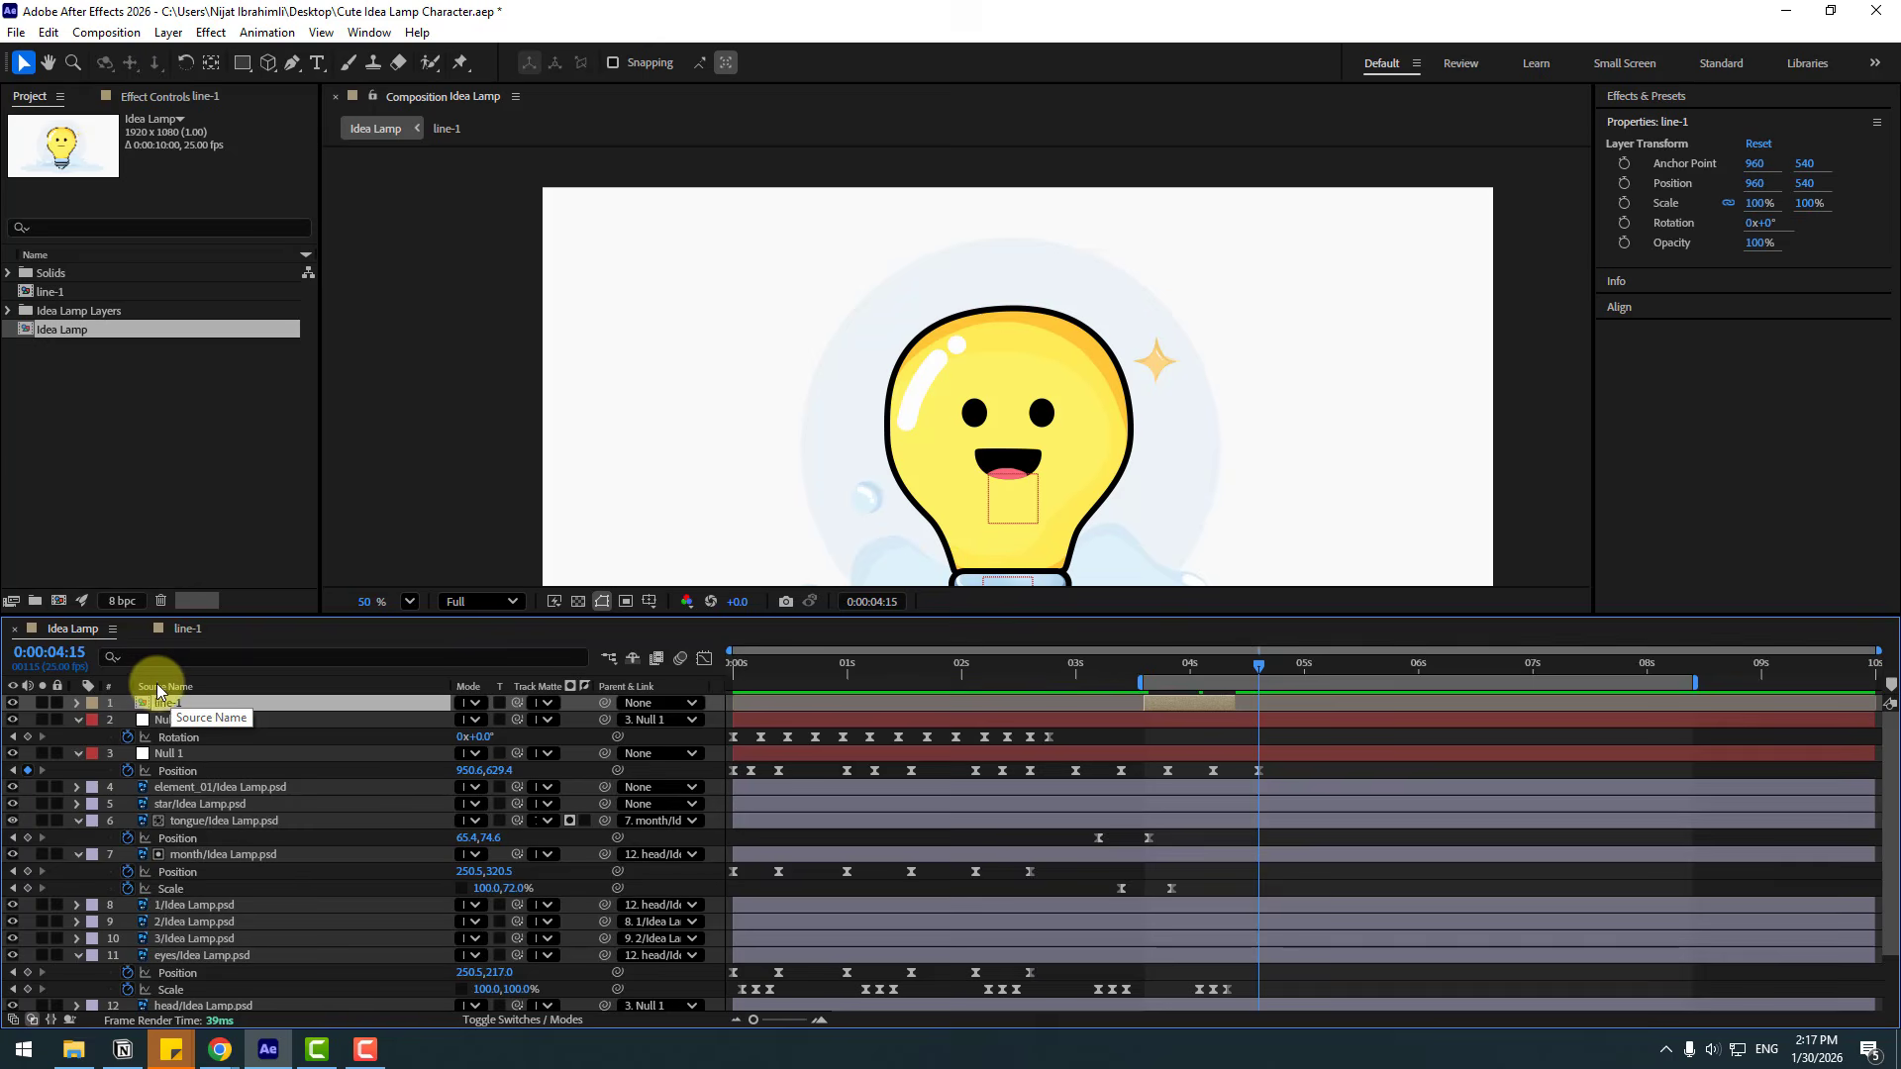
# Show layer names instead of source names, parent line-1 to the head layer and scrub through the burst.
pyautogui.click(156, 683)
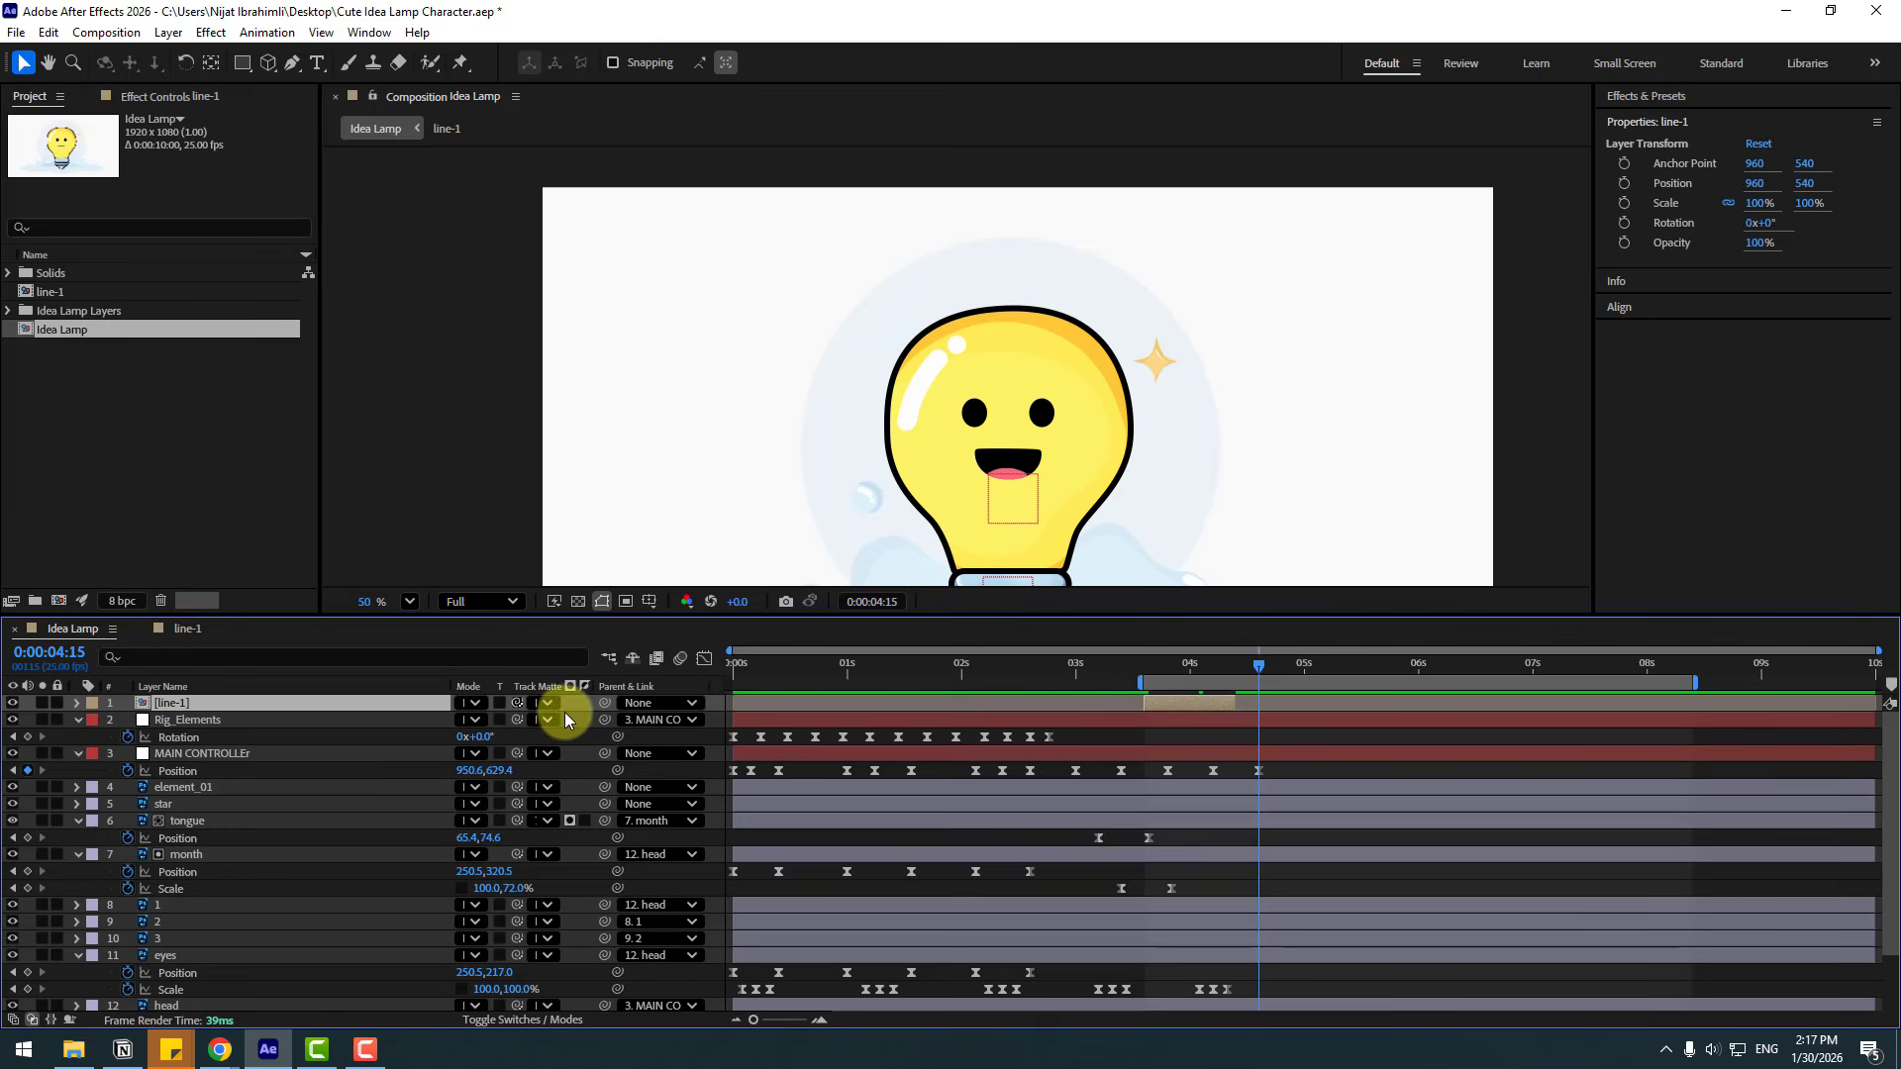
pyautogui.moveTo(355, 776); pyautogui.dragTo(169, 933)
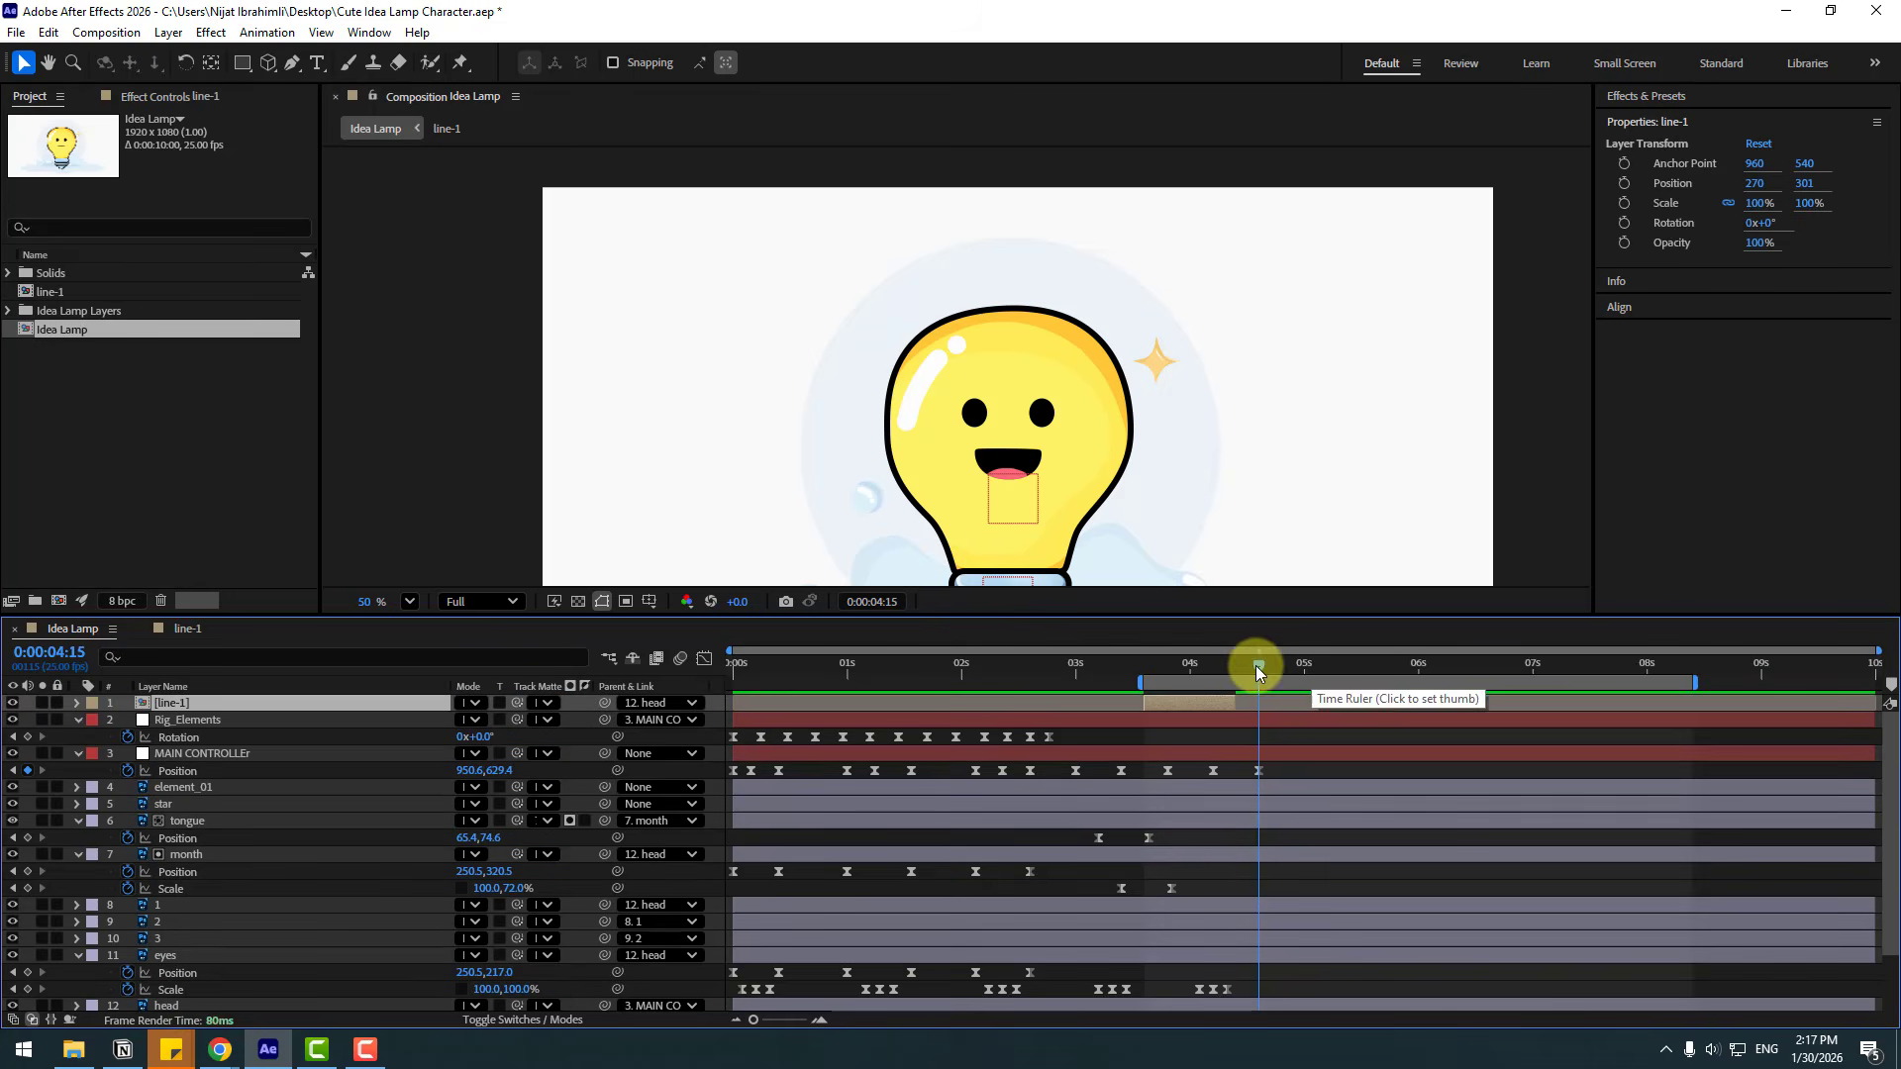
pyautogui.click(1150, 663)
pyautogui.moveTo(1155, 662); pyautogui.dragTo(1352, 703)
# Duplicate line-1 three times, offset the copies one after another in time and preview the repeated bursts.
pyautogui.hotkey('ctrl', 'd')
pyautogui.press('[')
pyautogui.click(1196, 666)
pyautogui.hotkey('ctrl', 'd')
pyautogui.hotkey('ctrl', 'd')
pyautogui.press('space')
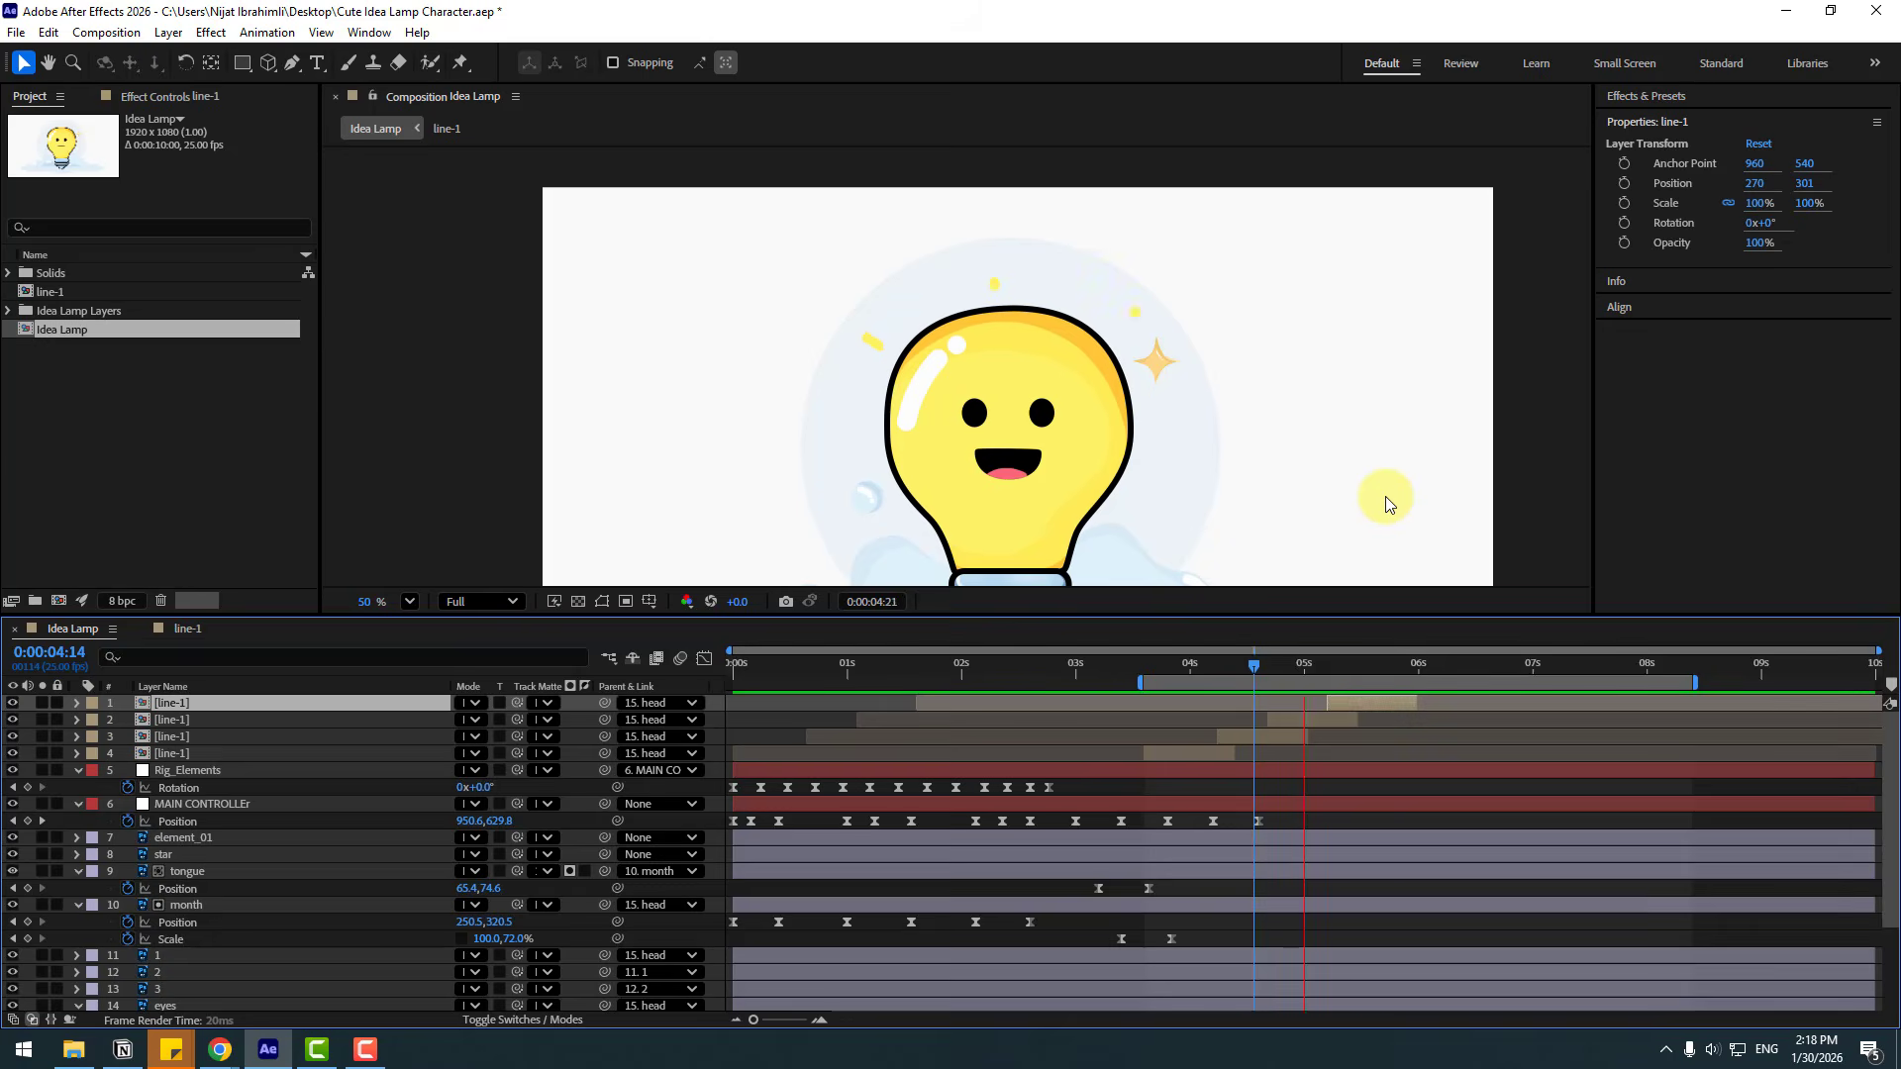
# Shift the three line-1 copies slightly later to leave wider gaps between the bursts, and preview the timing.
pyautogui.press('space')
pyautogui.moveTo(1382, 705); pyautogui.dragTo(1329, 721)
pyautogui.moveTo(1384, 703); pyautogui.dragTo(1373, 703)
pyautogui.press('space')
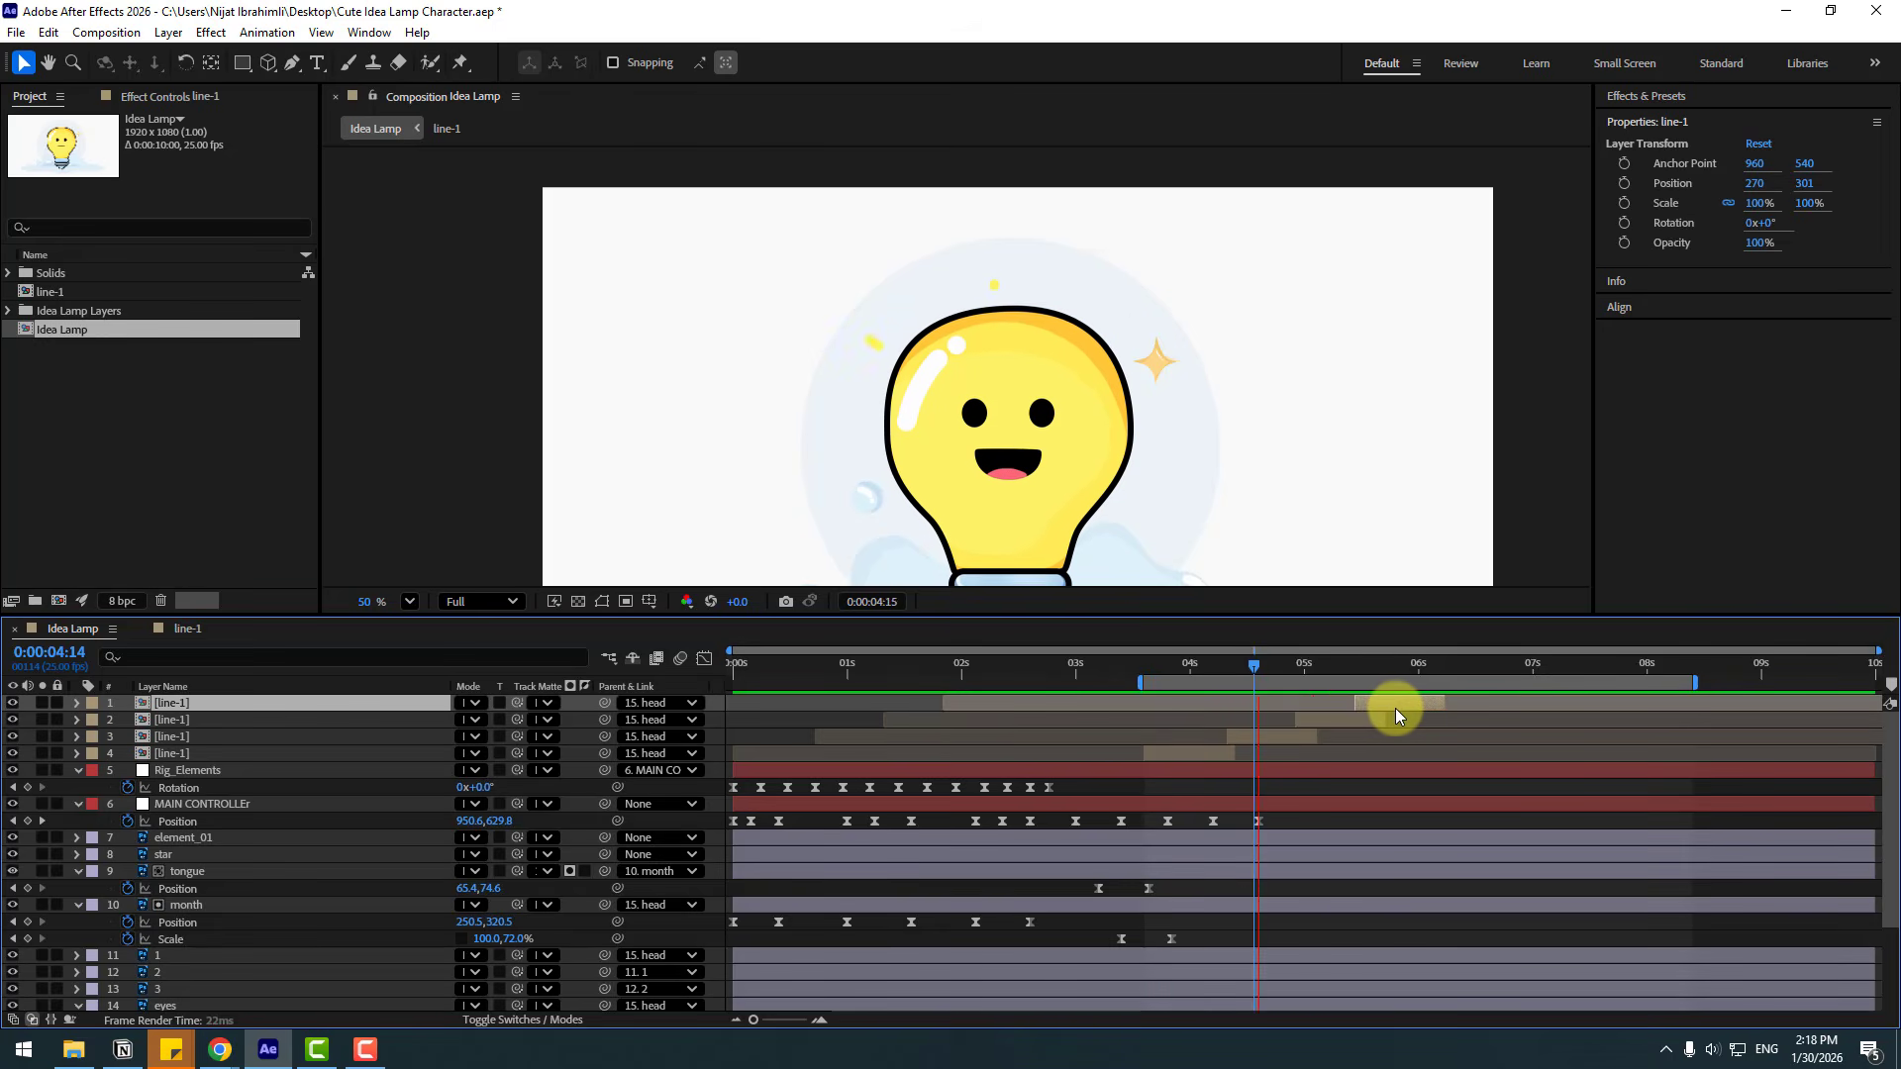
pyautogui.press('space')
# Copy MAIN CONTROLLEr's Position keyframes from 3:00 to 4:15 and paste them at 4:15 and again at 6:05.
pyautogui.scroll(-3, 1366, 753)
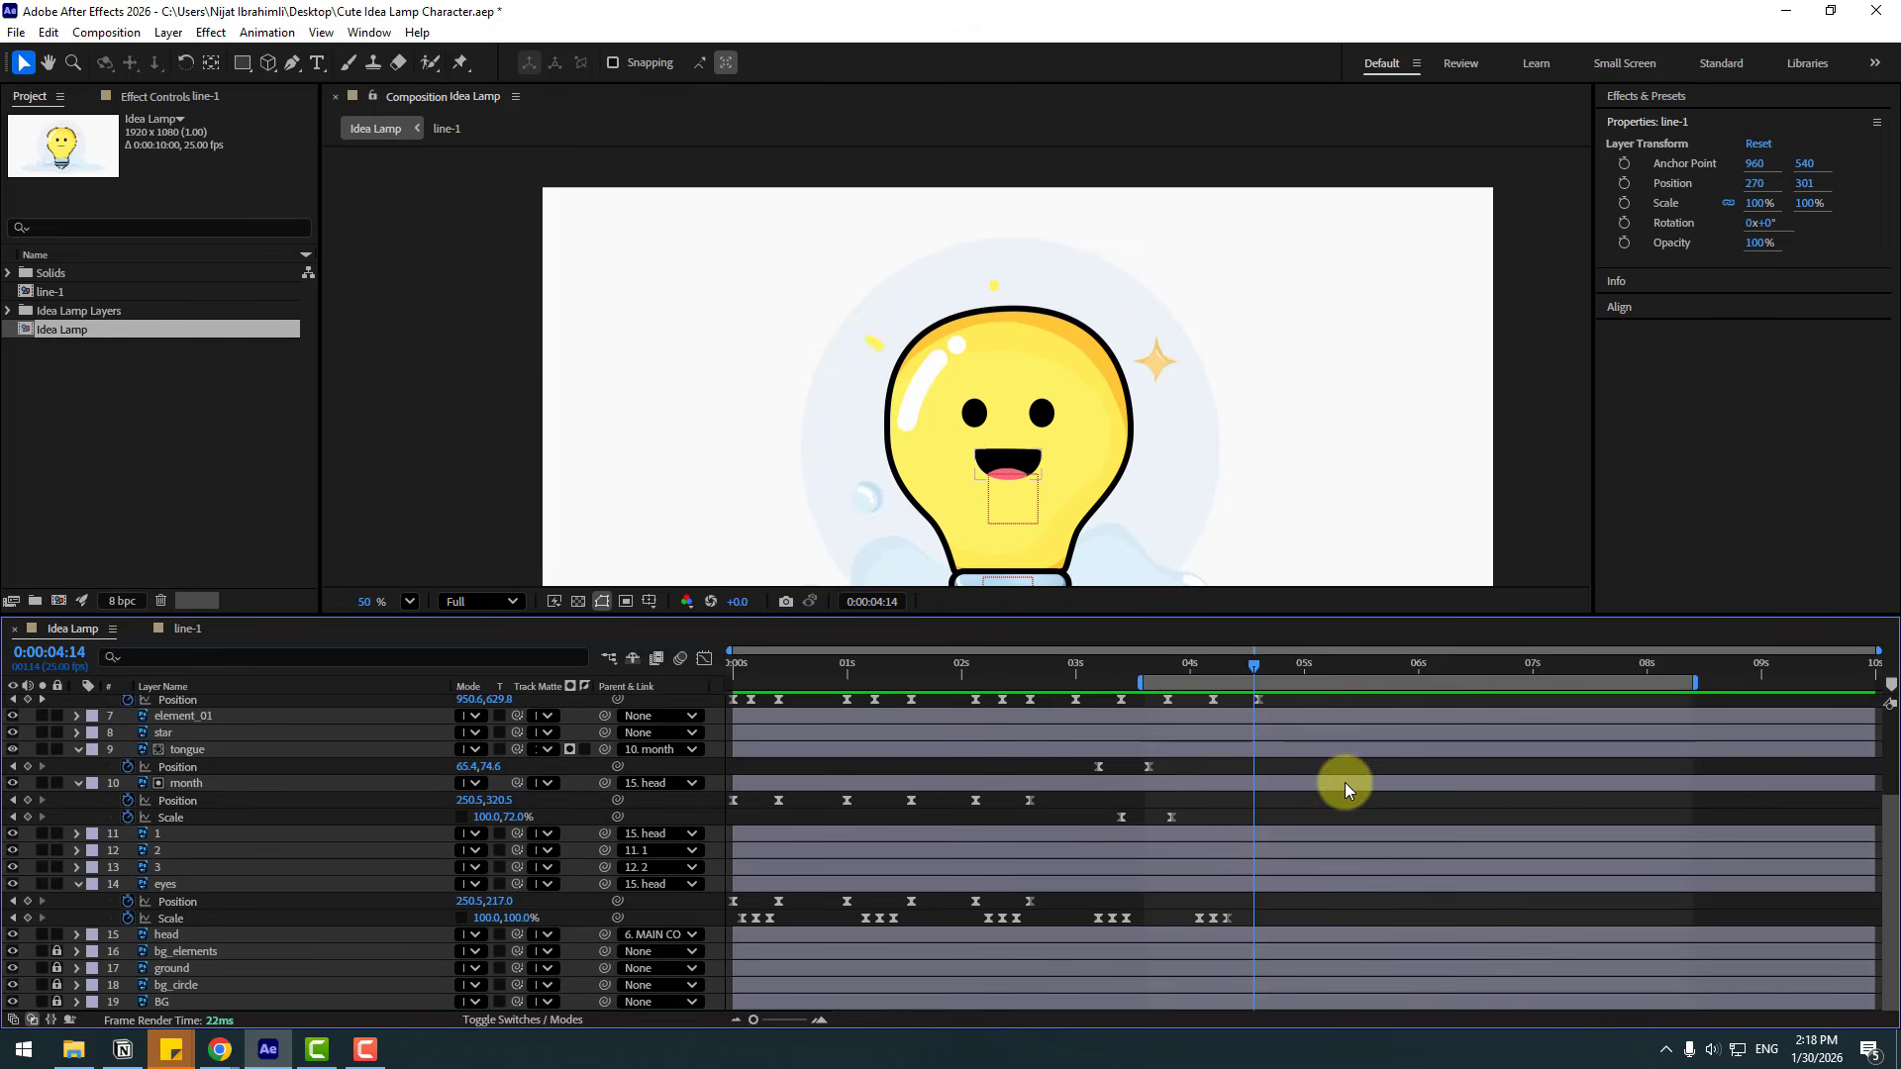
pyautogui.scroll(3, 311, 879)
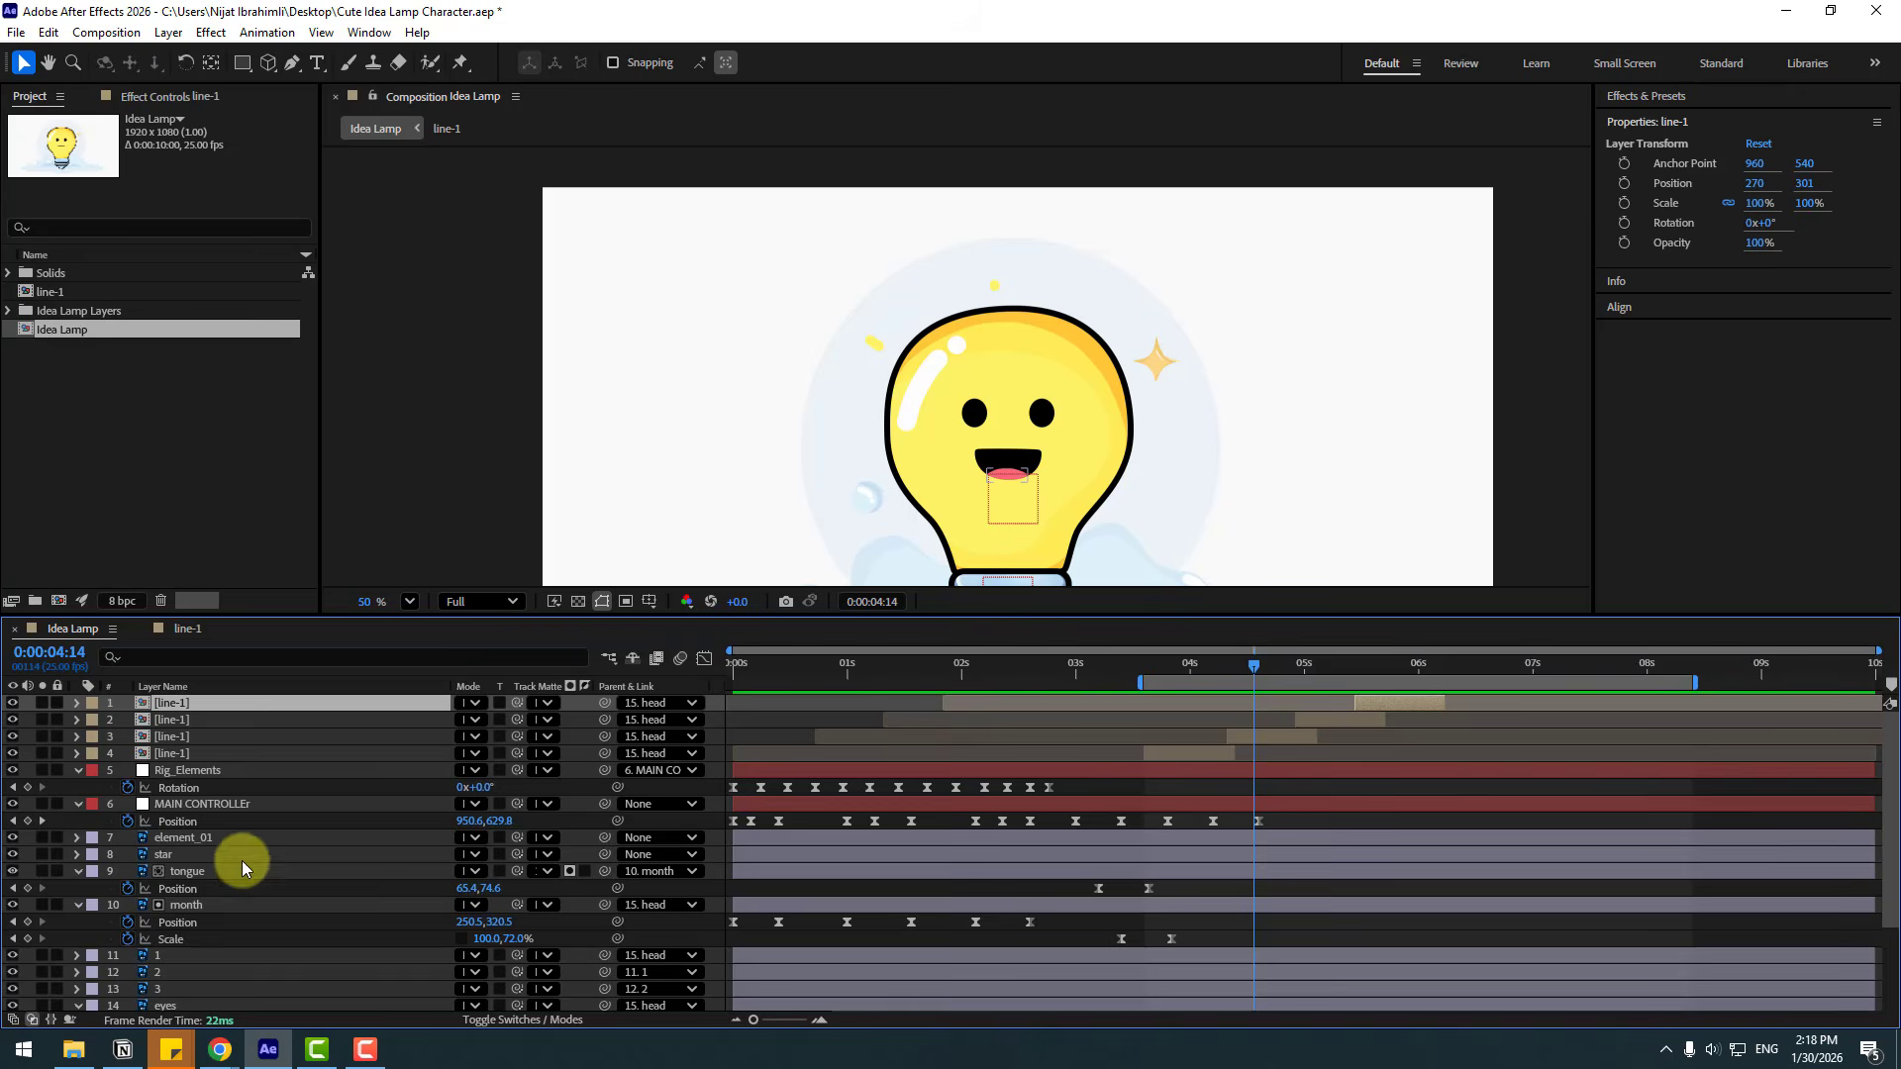
pyautogui.click(216, 804)
pyautogui.click(1258, 668)
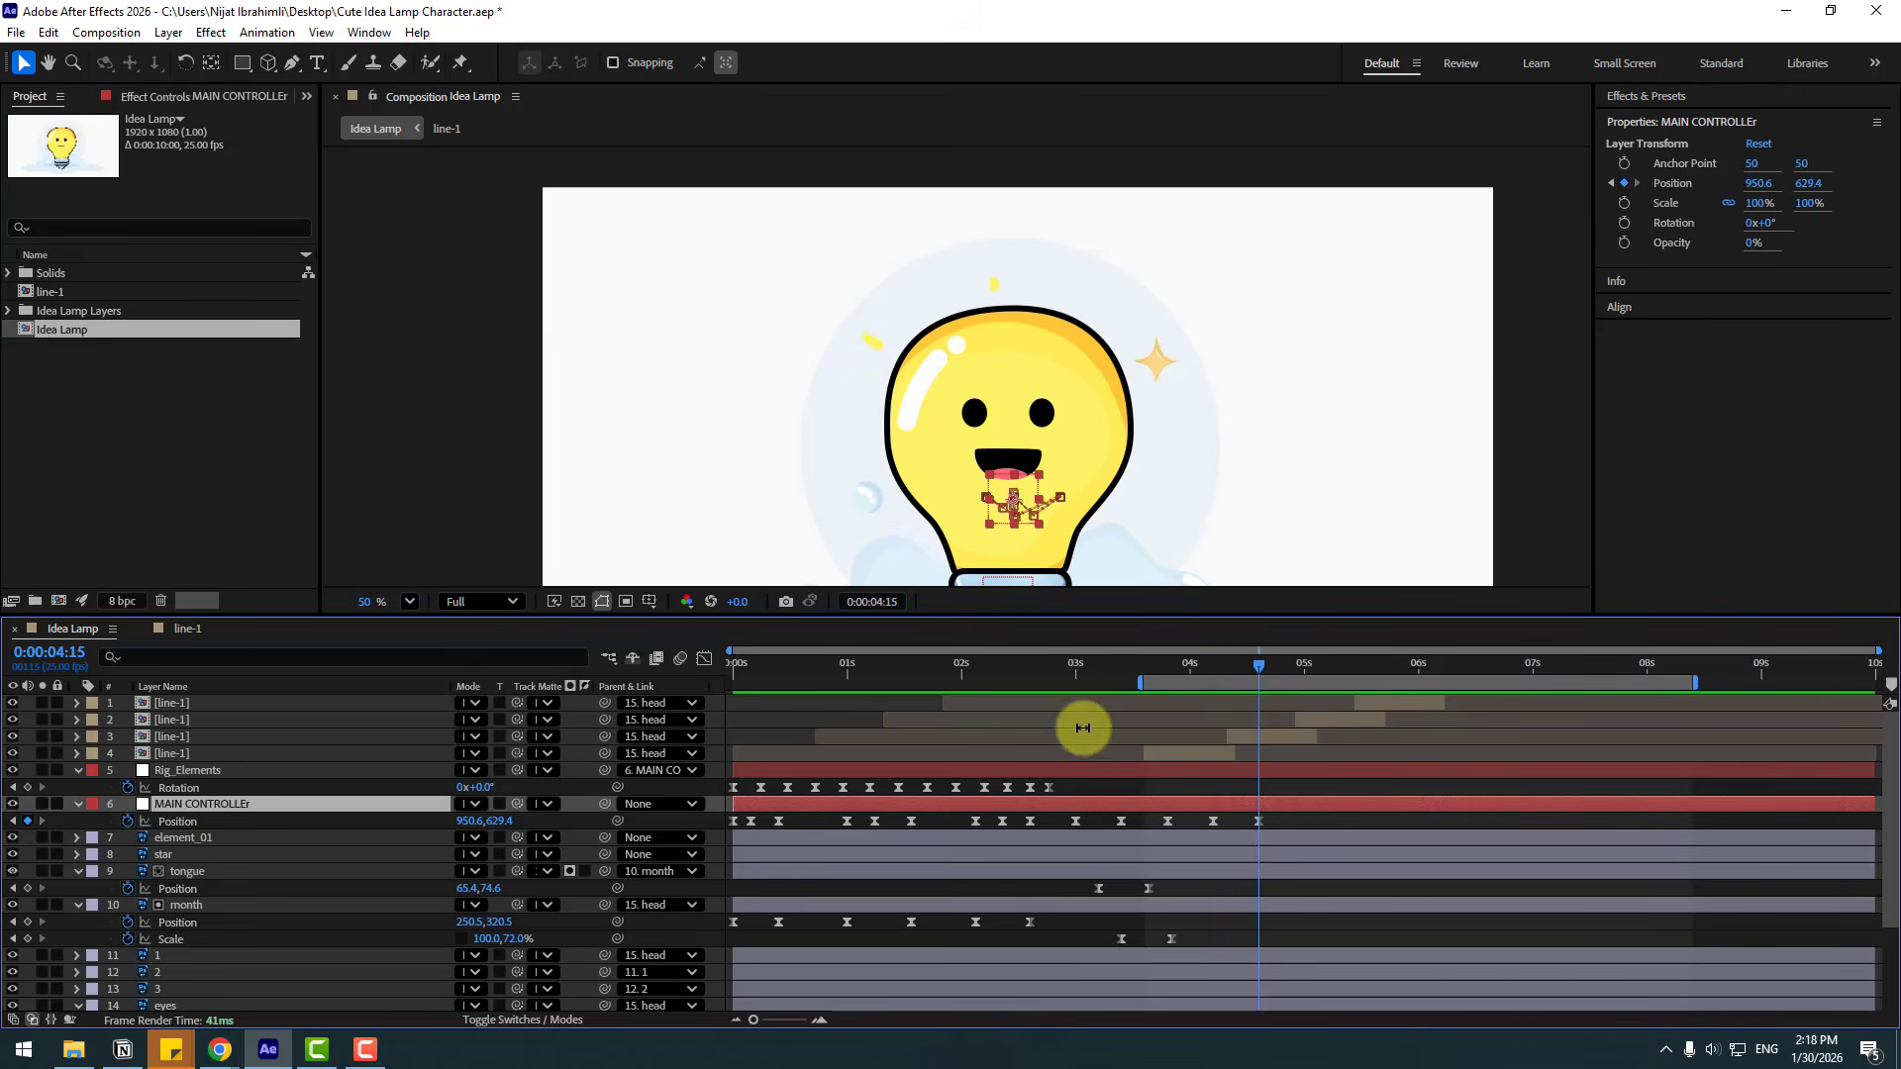
pyautogui.click(1102, 668)
pyautogui.moveTo(1278, 828); pyautogui.dragTo(1073, 836)
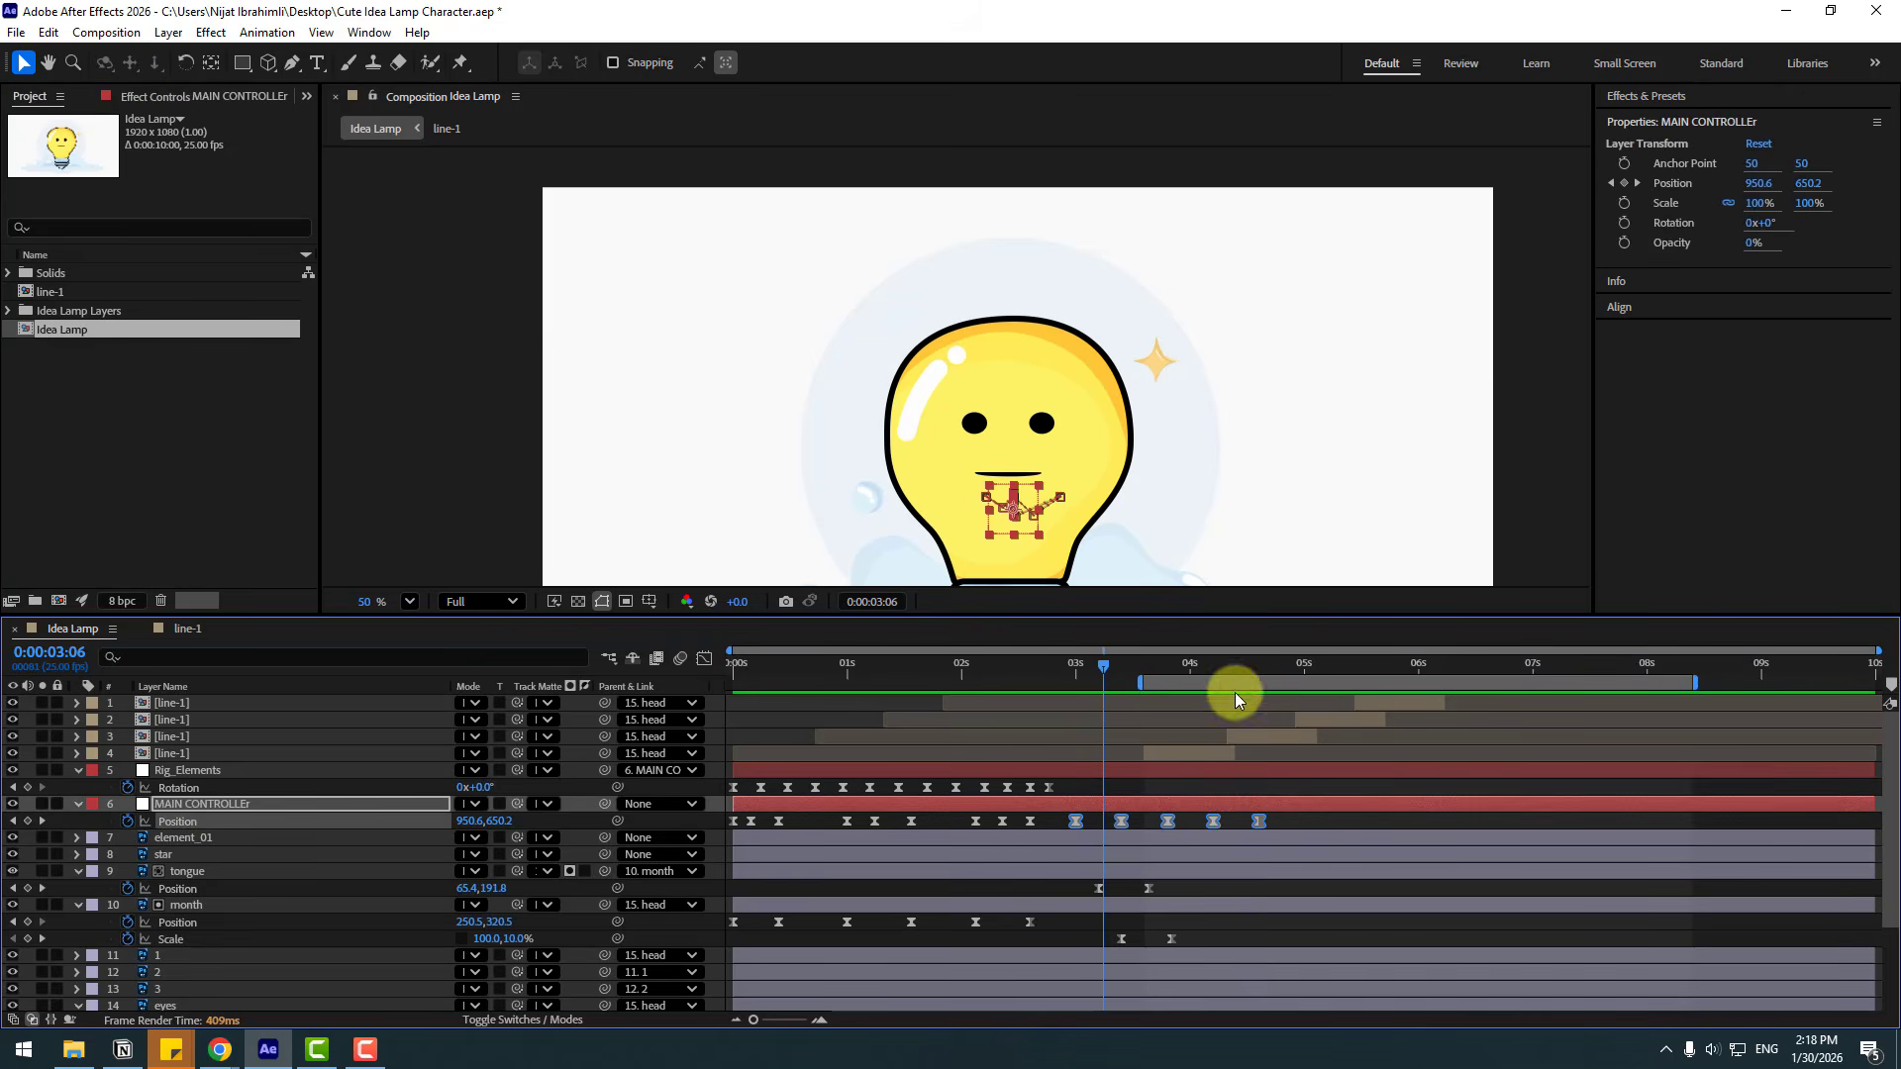
pyautogui.click(1255, 666)
pyautogui.hotkey('ctrl', 'v')
pyautogui.moveTo(1411, 669); pyautogui.dragTo(1440, 671)
pyautogui.hotkey('ctrl', 'v')
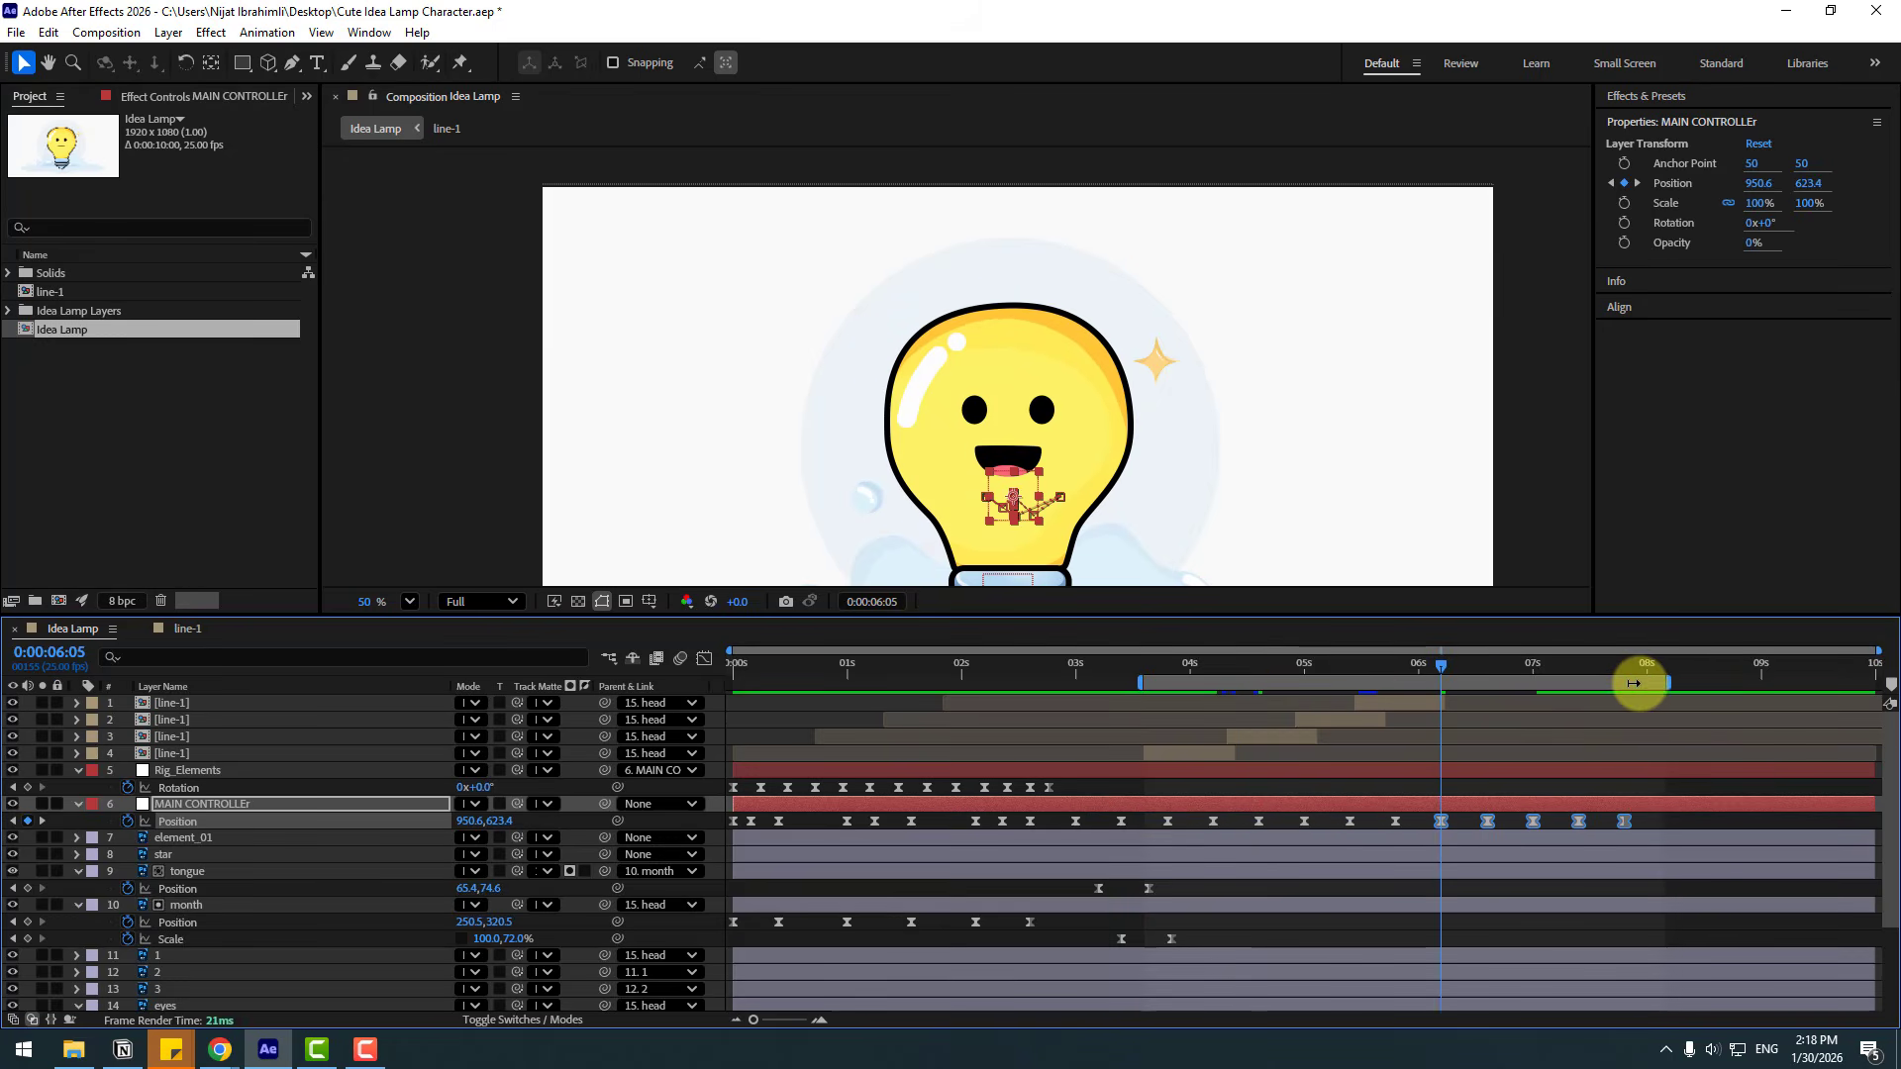
# Play back the extended bounce and line bursts with the whole composition fitted in view.
pyautogui.press('space')
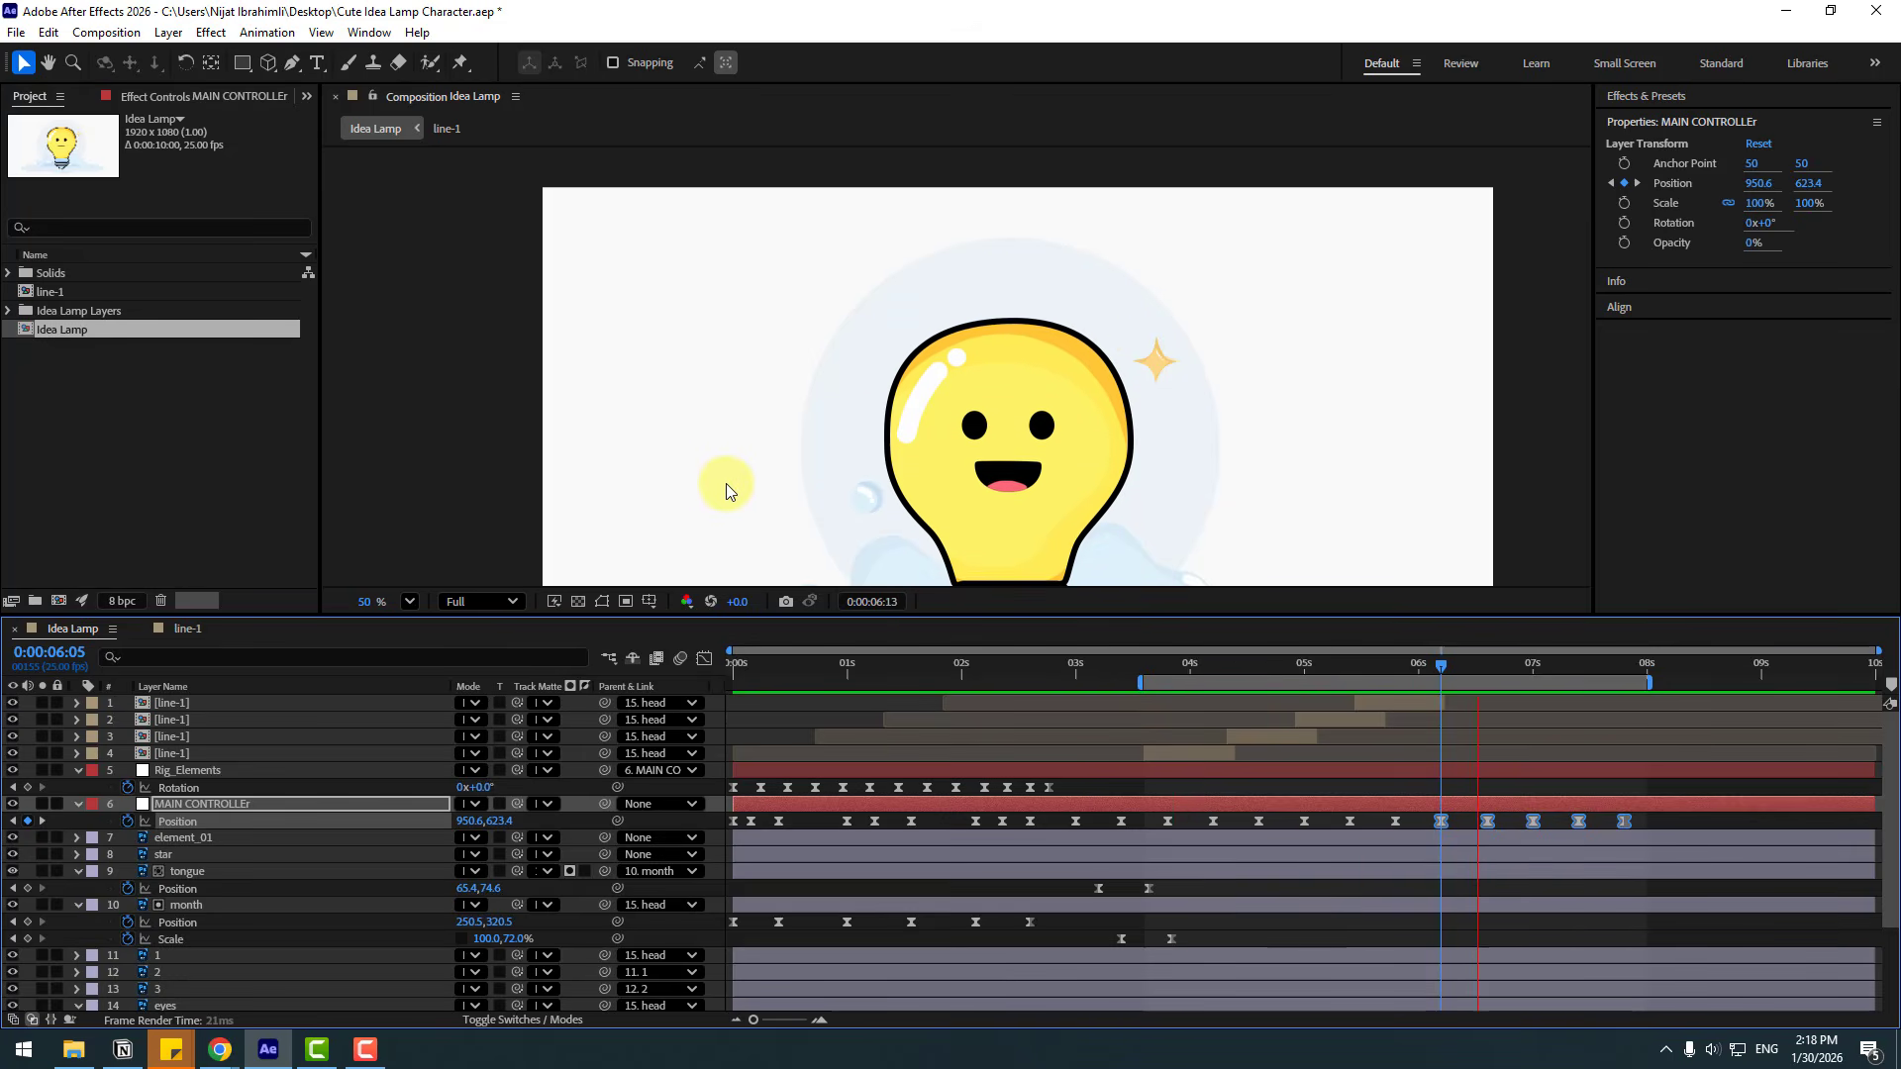
pyautogui.hotkey('shift', '/')
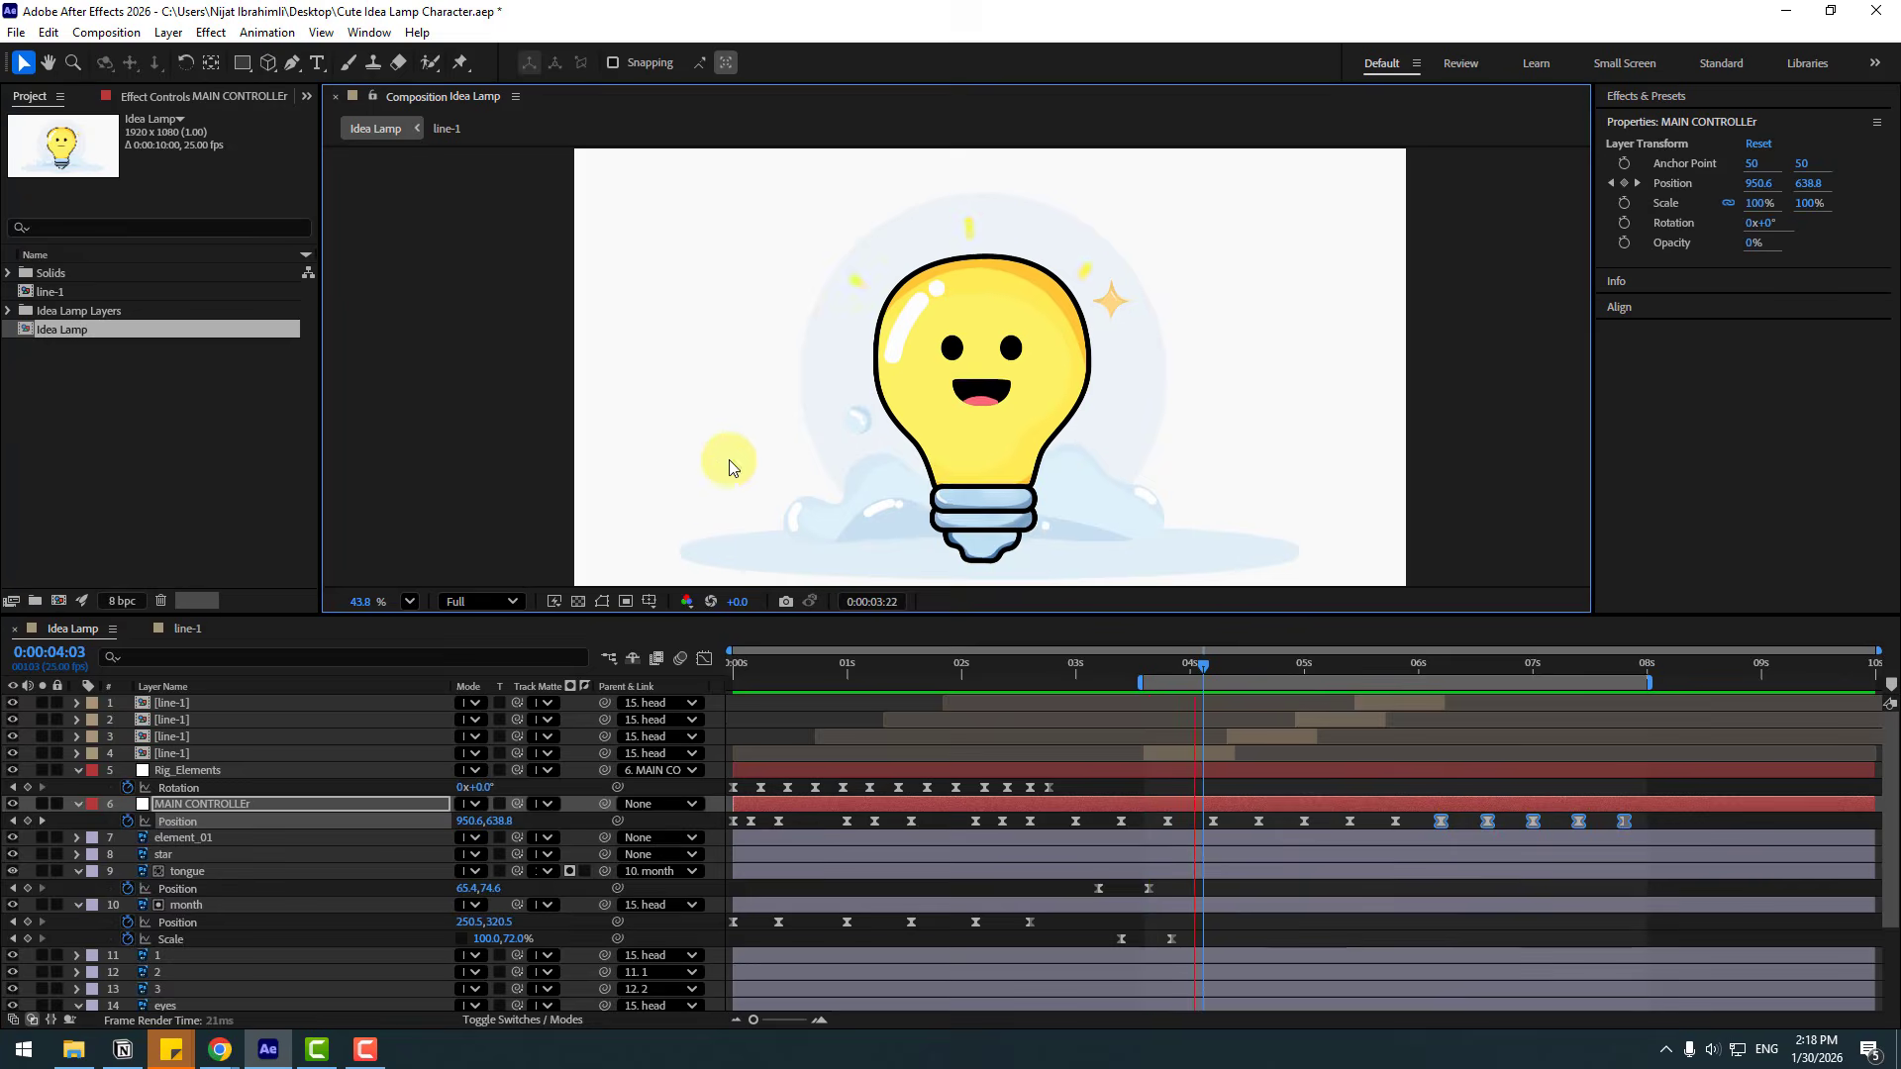
pyautogui.press('space')
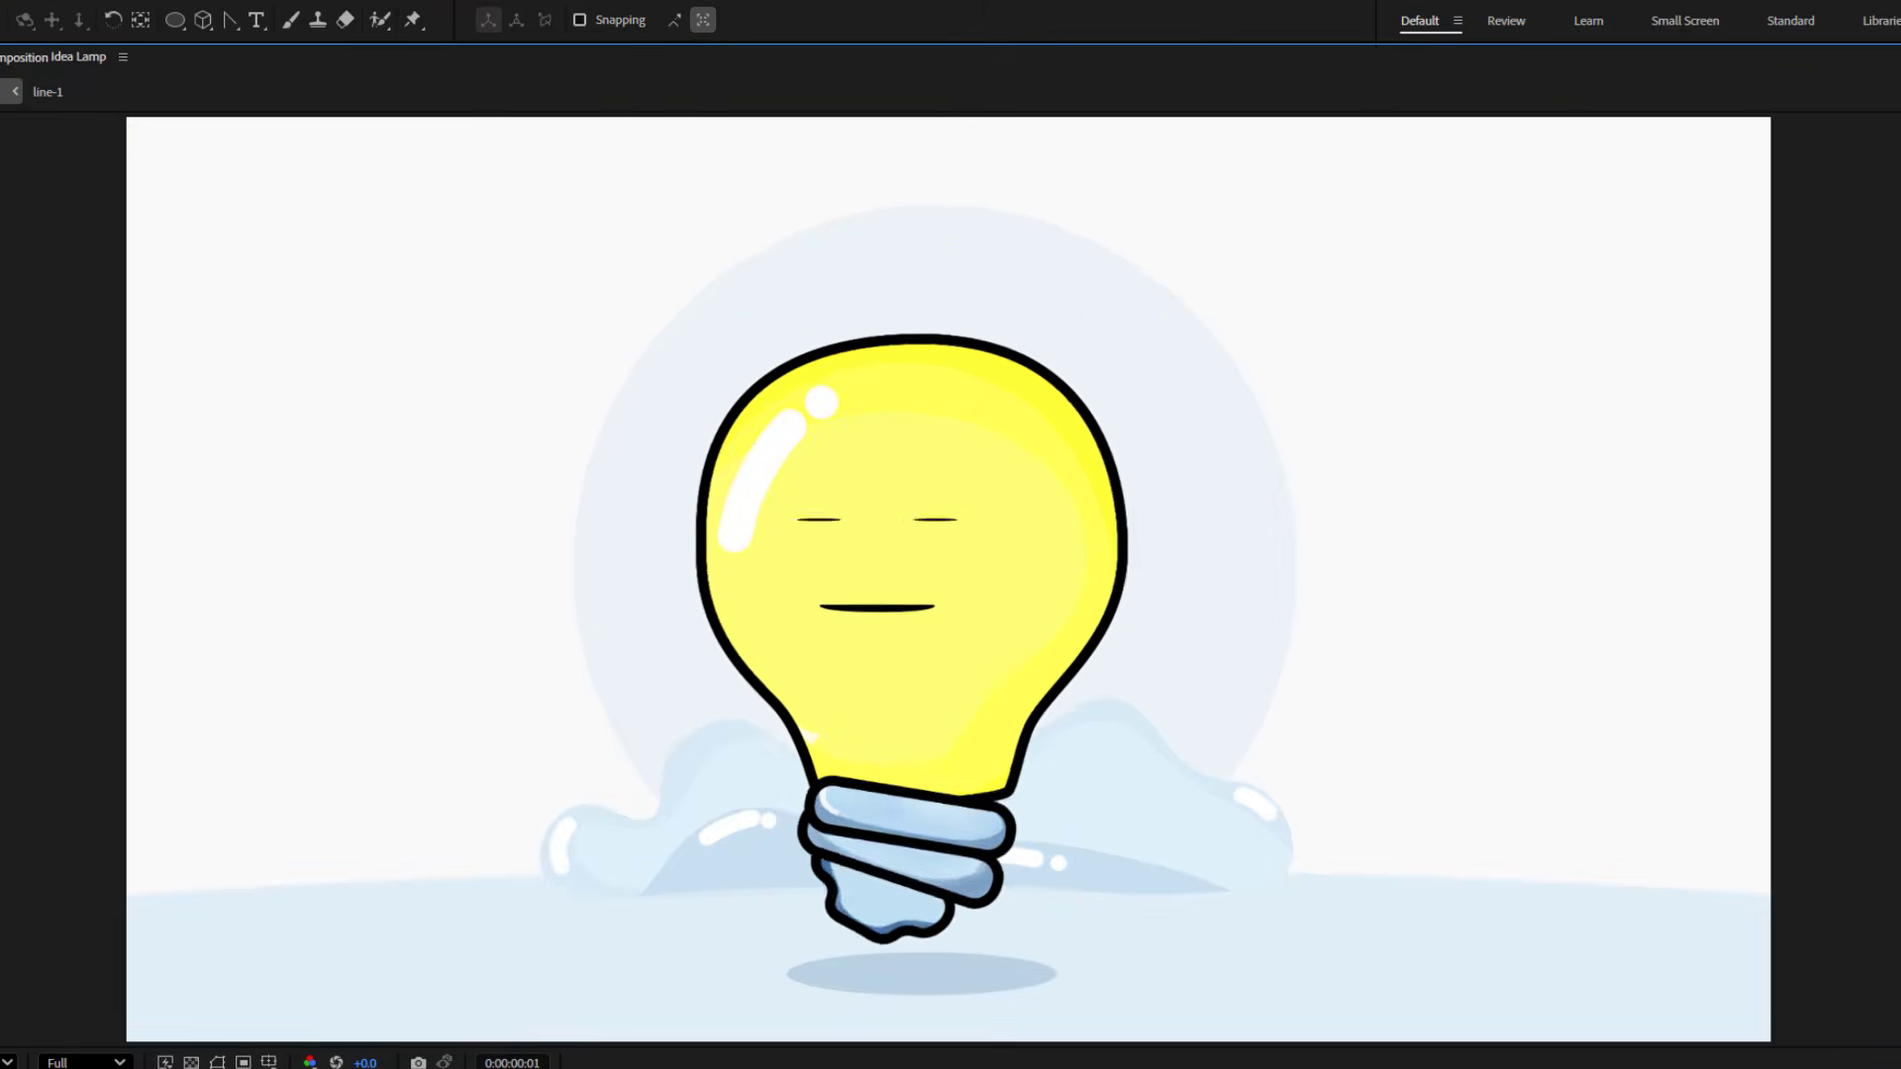